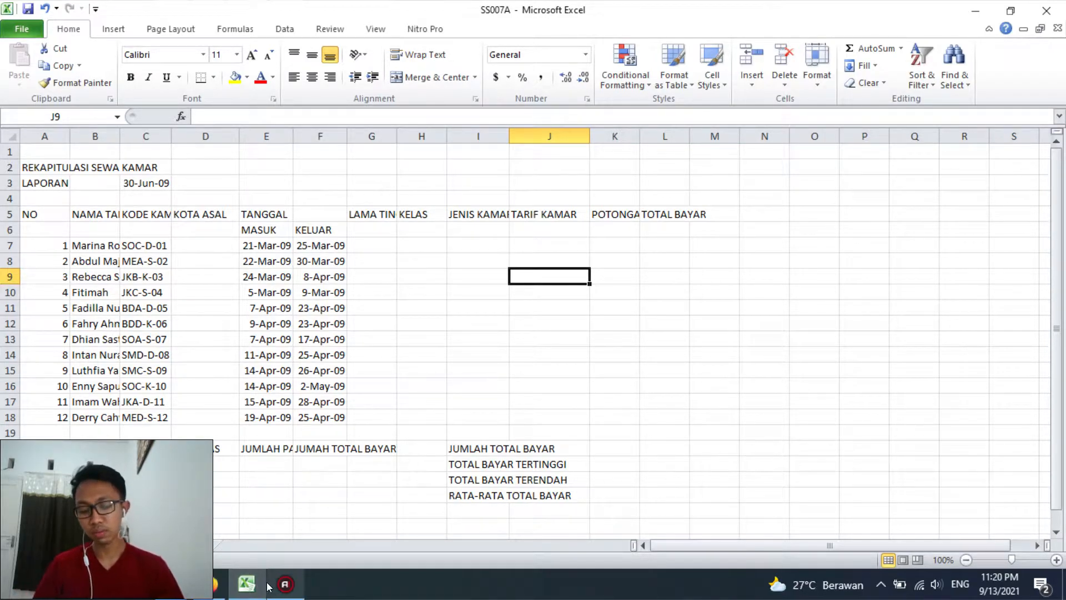
Review the room rental recap sheet and the reference sheet with the room rate and class discount tables
mouse_move(269, 582)
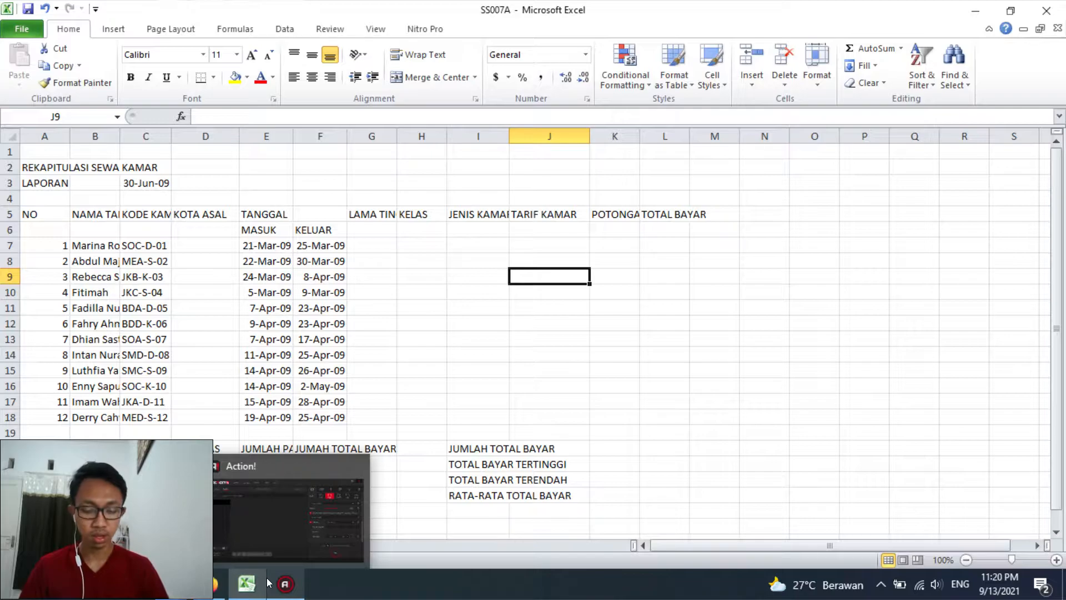
click(260, 363)
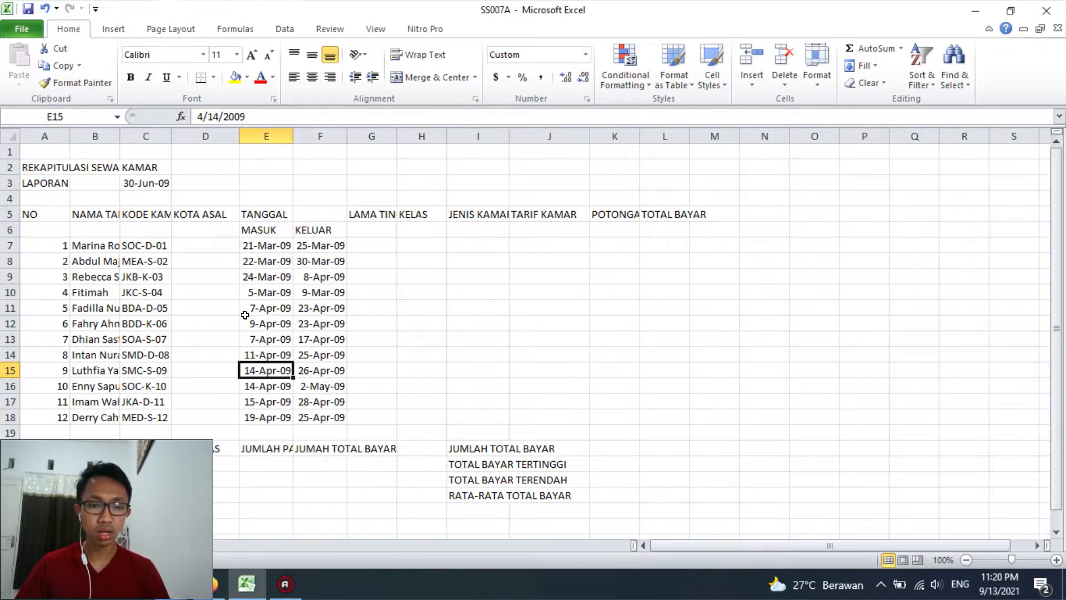
click(262, 323)
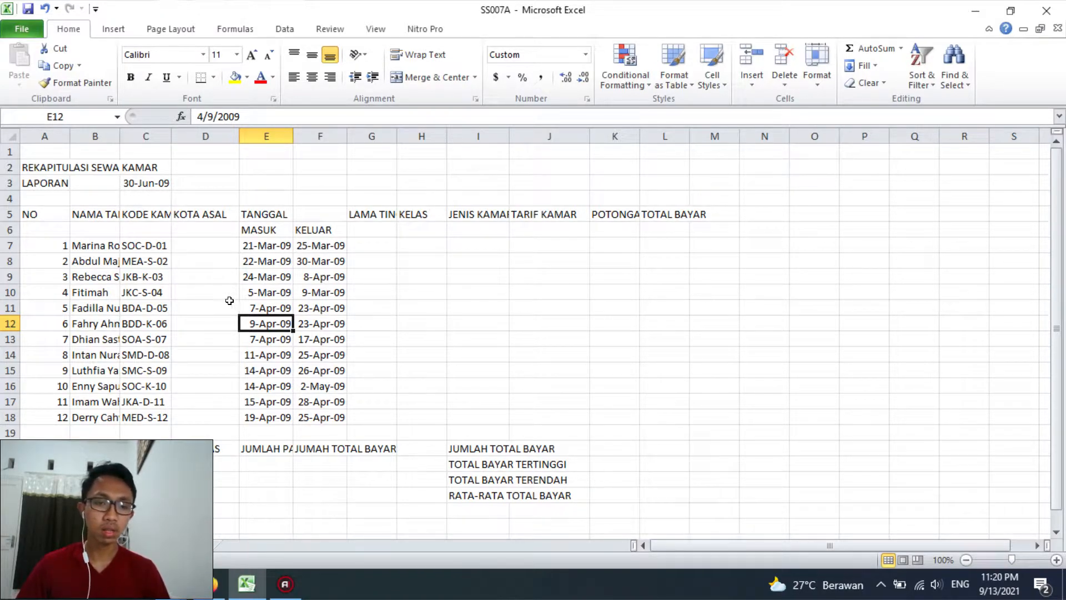
click(230, 276)
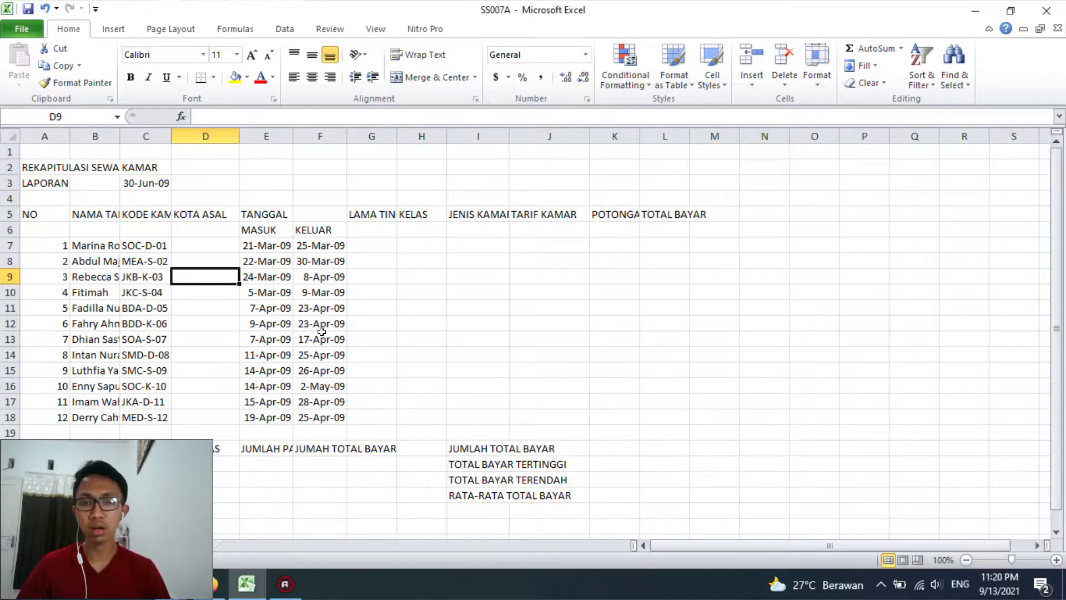
click(99, 543)
click(85, 543)
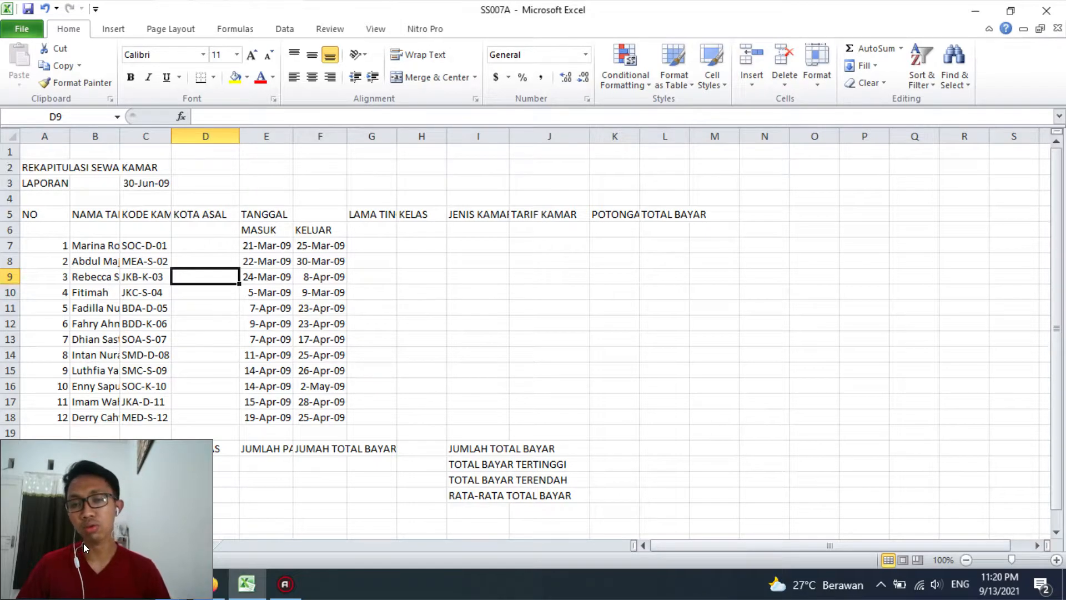
click(112, 548)
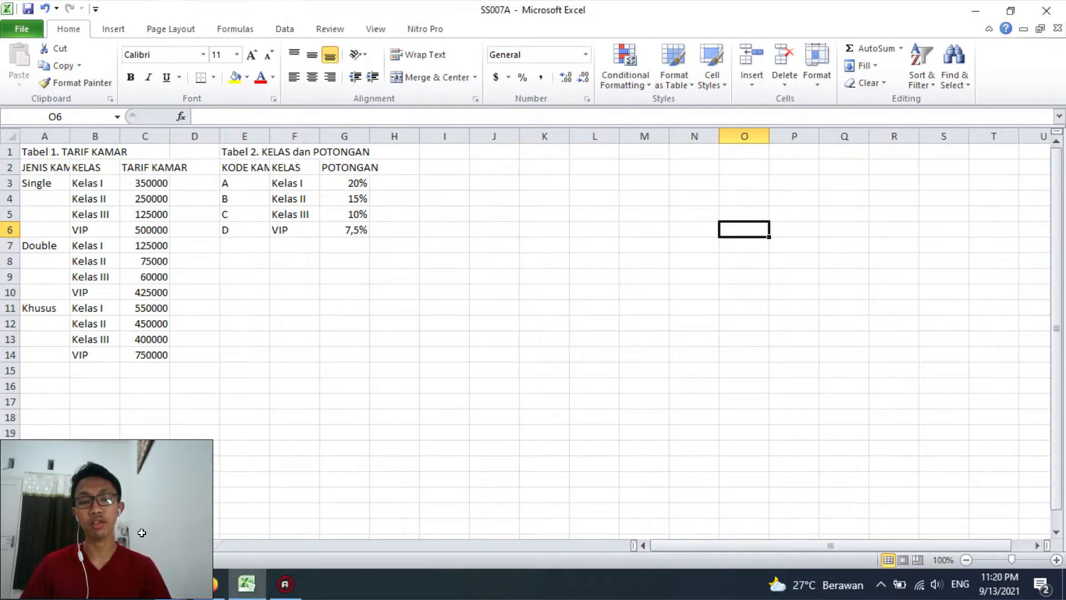
click(90, 550)
click(208, 367)
click(225, 275)
click(197, 243)
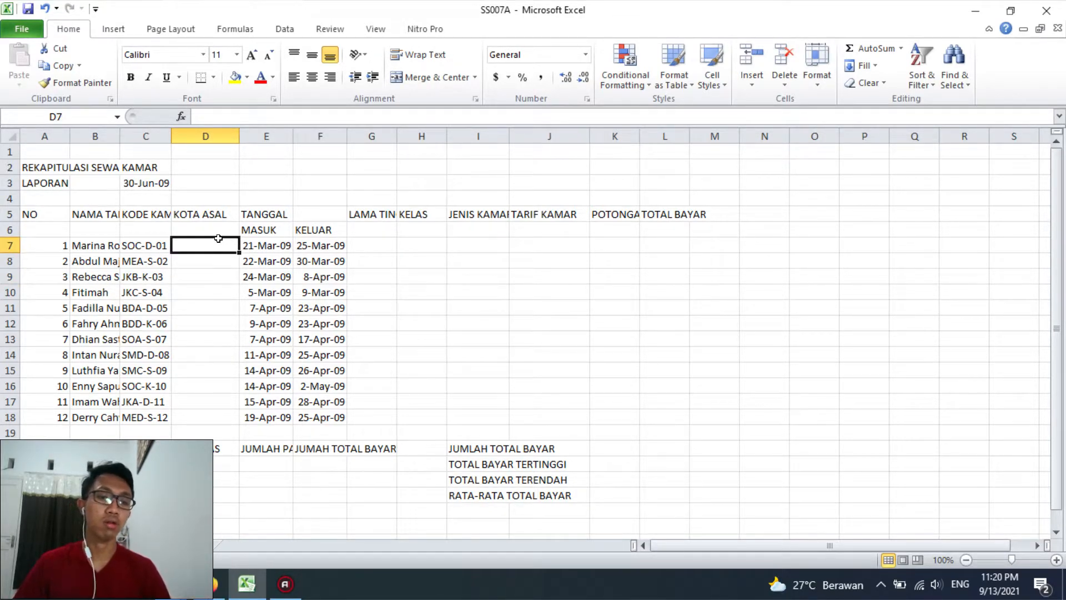
click(123, 546)
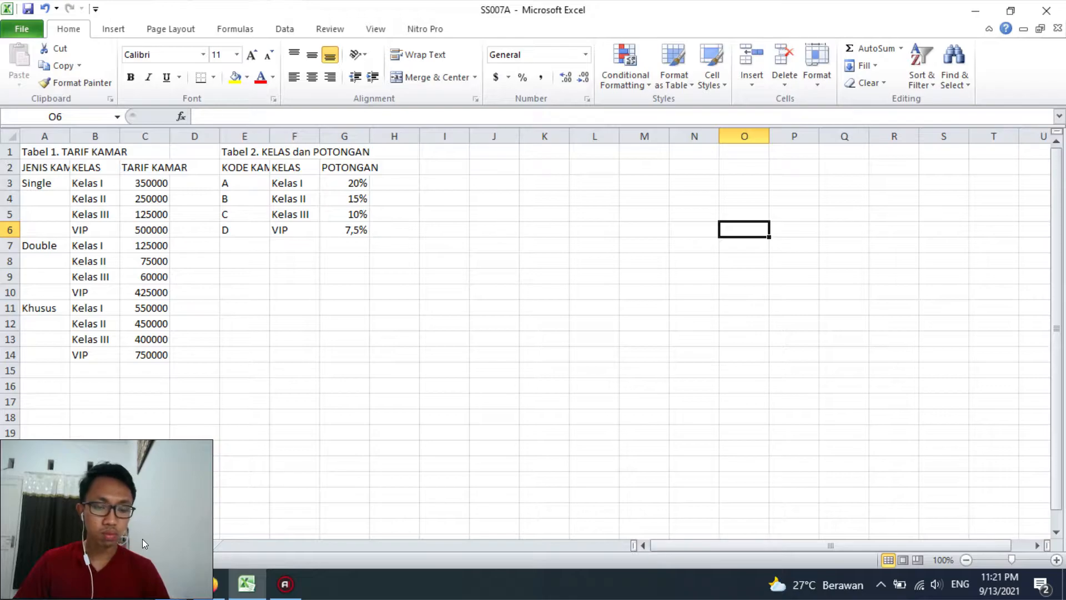
click(83, 546)
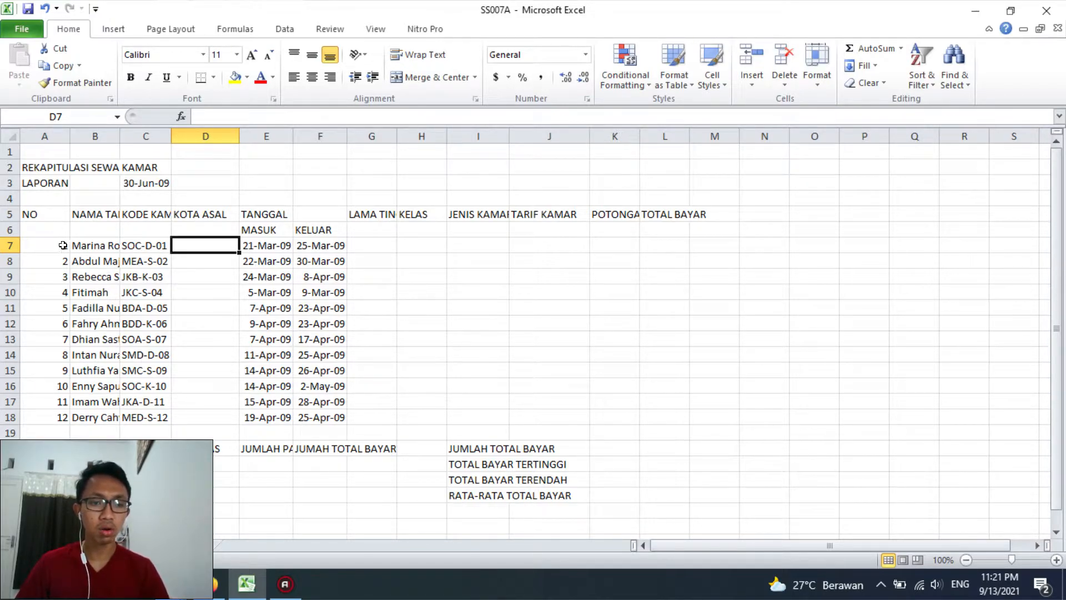
Adjust the widths of the NAMA TAMU, KODE KAMAR, LAMA TINGGAL, JENIS KAMAR and POTONGAN columns so their contents fit
drag(119, 137, 226, 138)
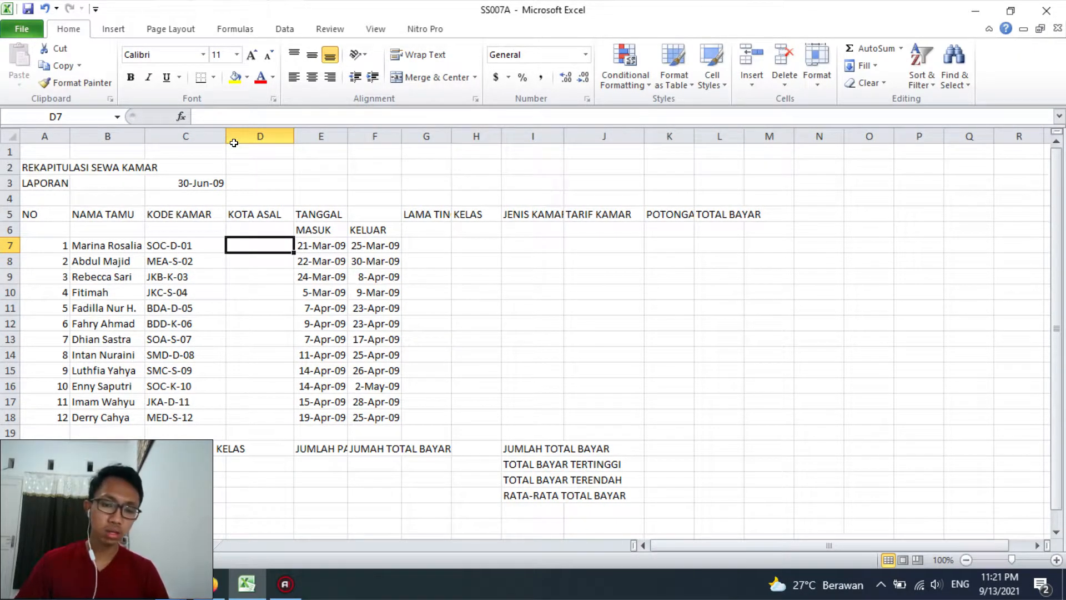
click(116, 545)
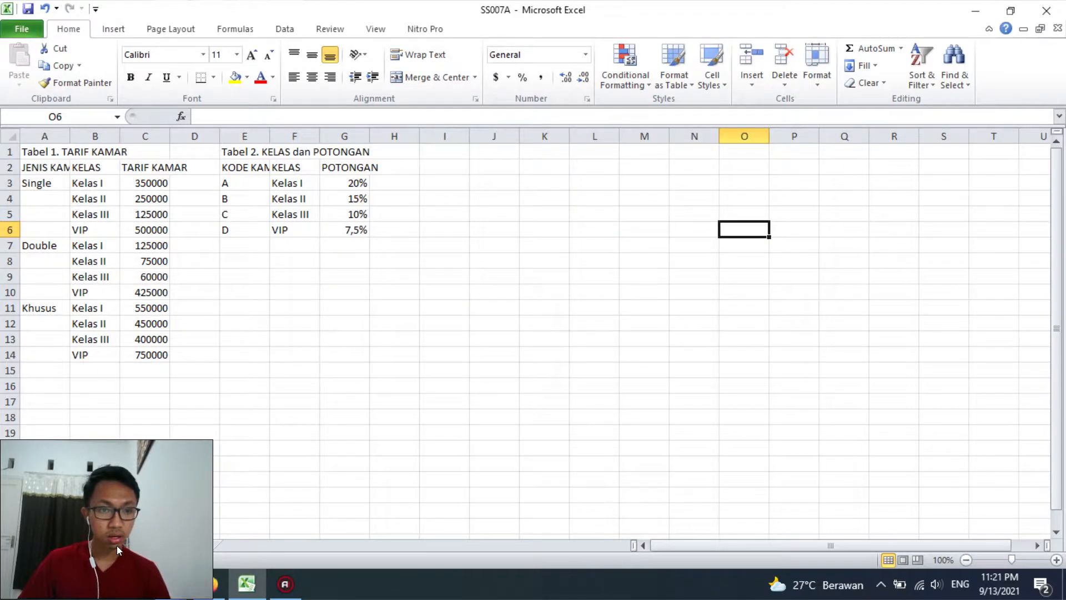
click(78, 549)
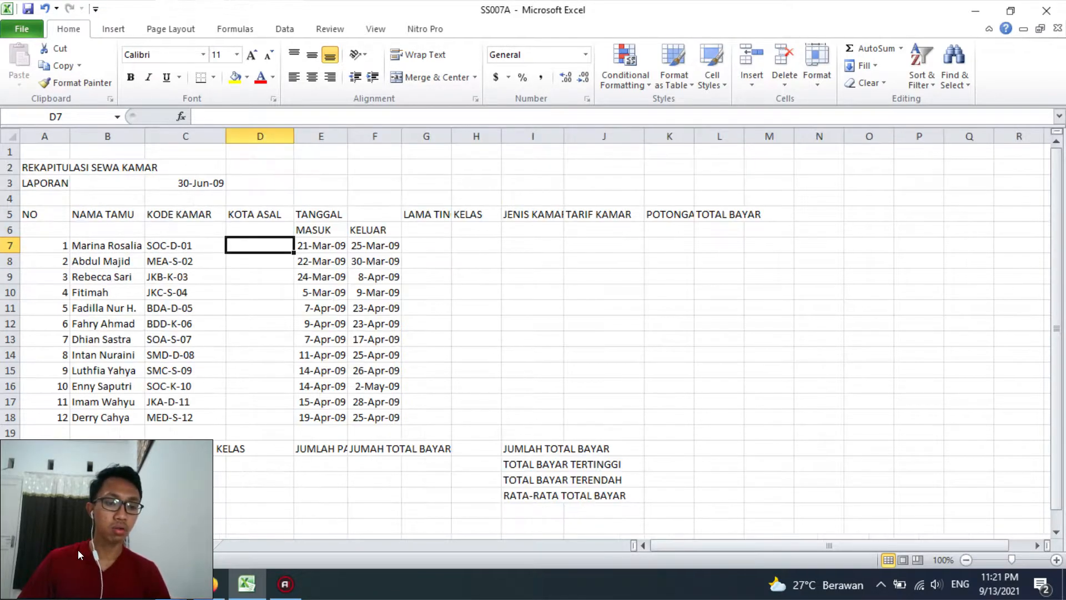
click(317, 245)
click(369, 244)
double_click(452, 136)
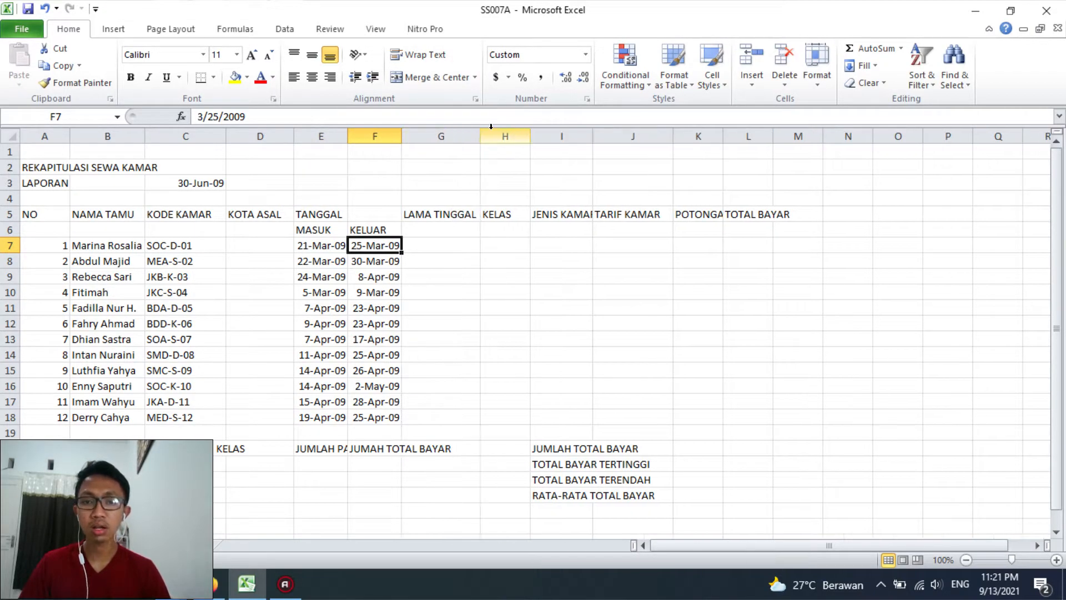
double_click(589, 137)
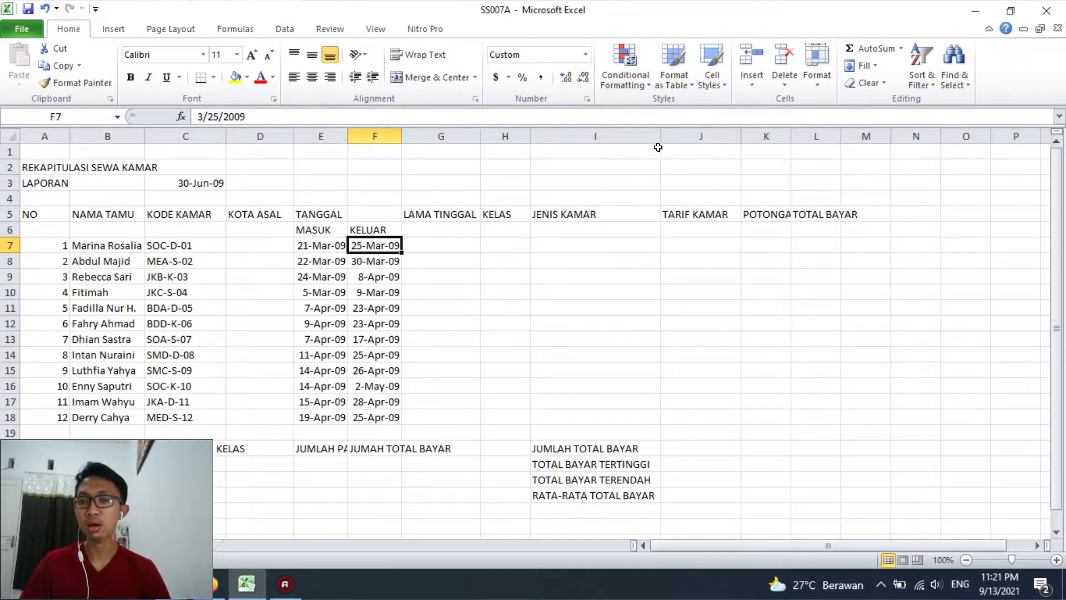
double_click(791, 137)
drag(651, 141, 616, 138)
Start an IF formula in KOTA ASAL cell D7 that tests the room code's first two characters with LEFT(C7;2)=
click(272, 251)
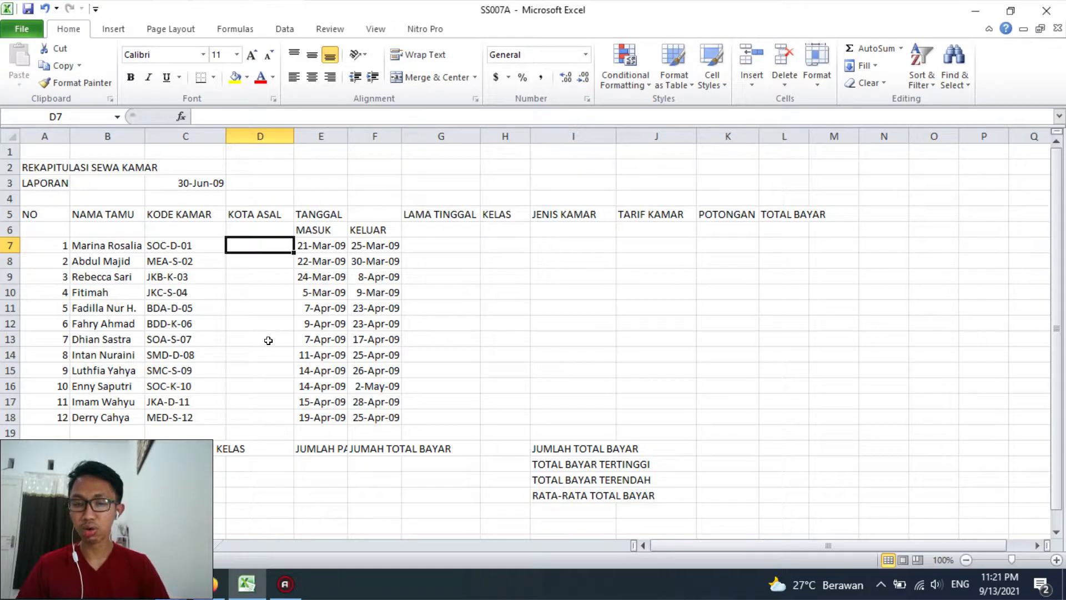
click(268, 257)
click(262, 239)
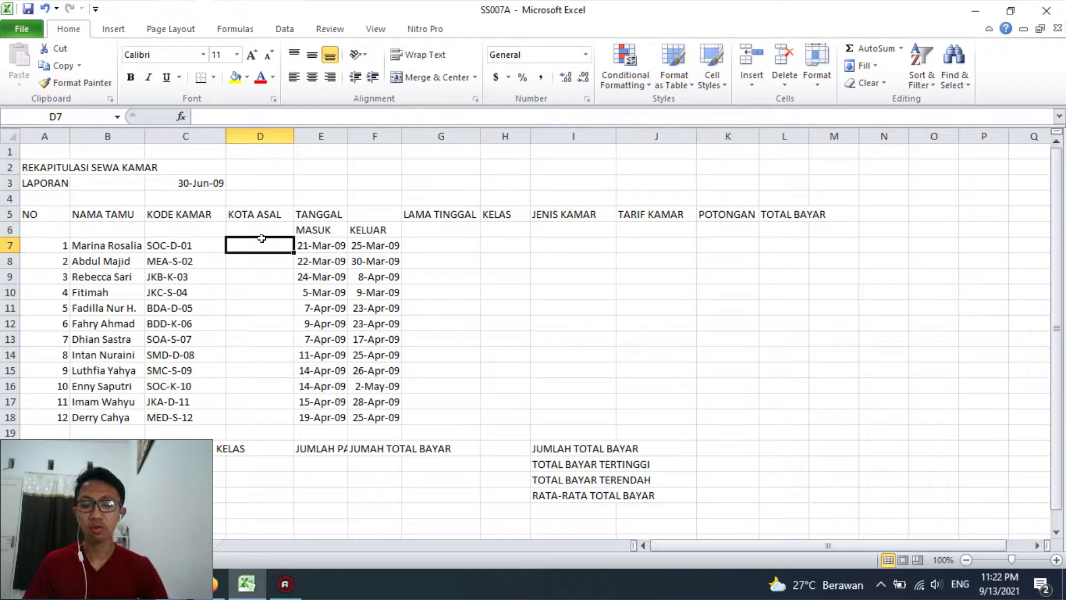
text(I)
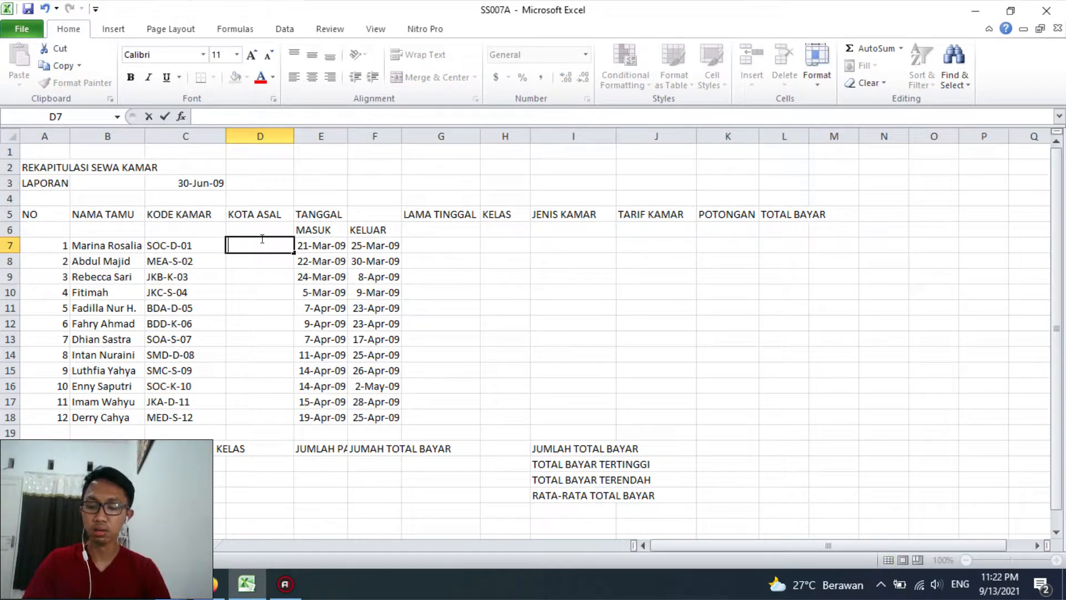
text(=fi)
key(BackSpace)
key(BackSpace)
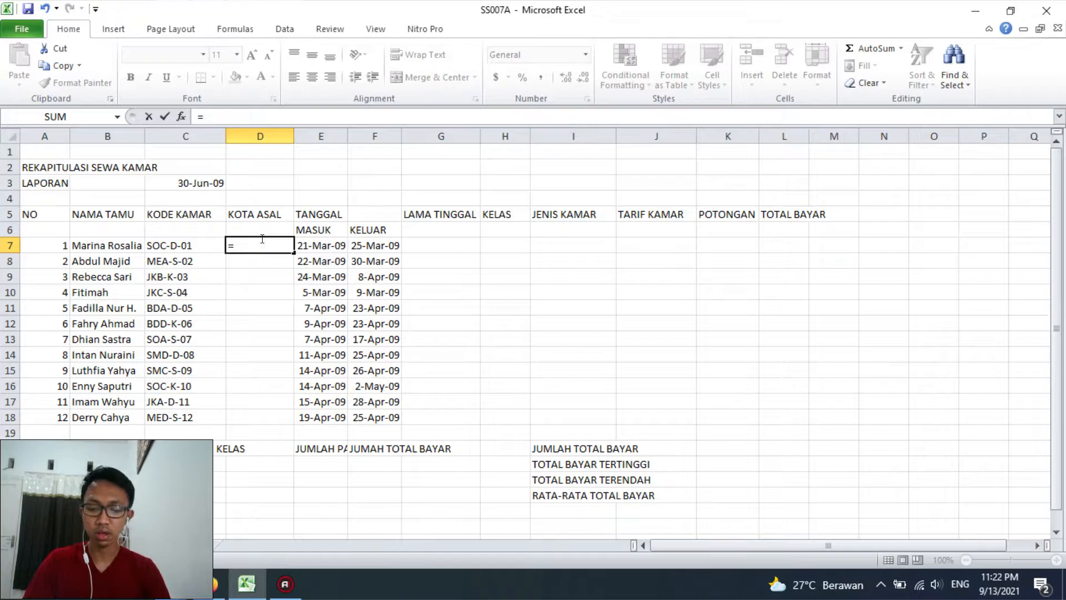
text(IF()
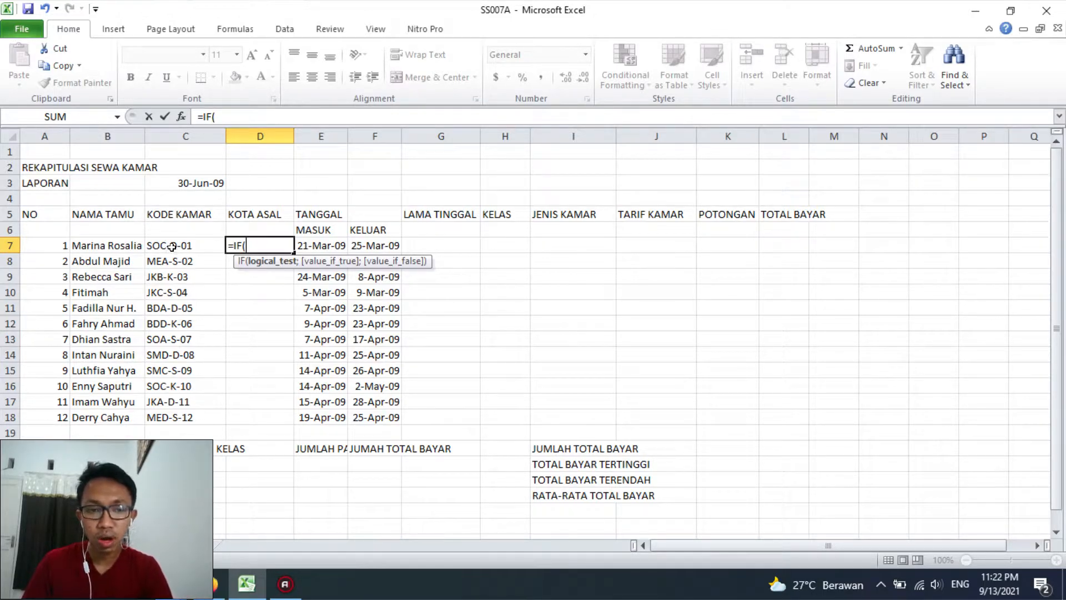
text(LEFT()
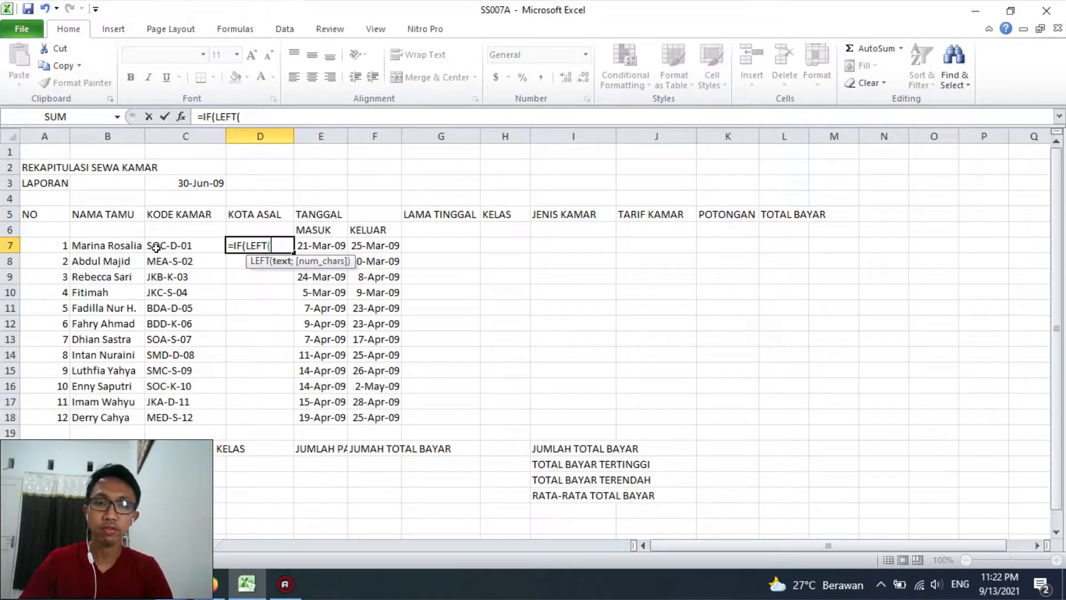
click(157, 246)
text(;2)=)
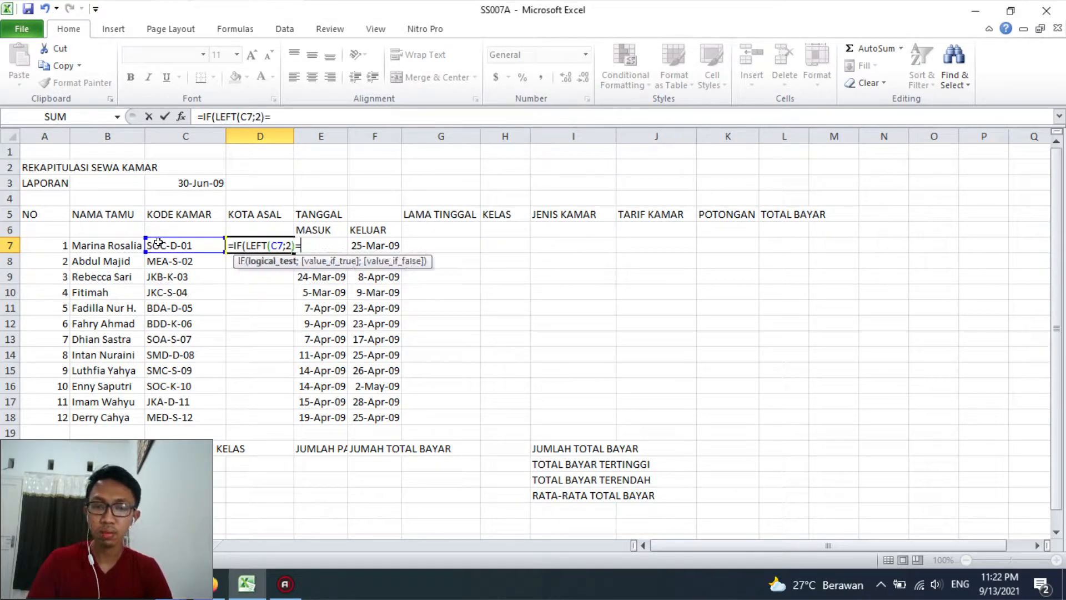
text("SO";)
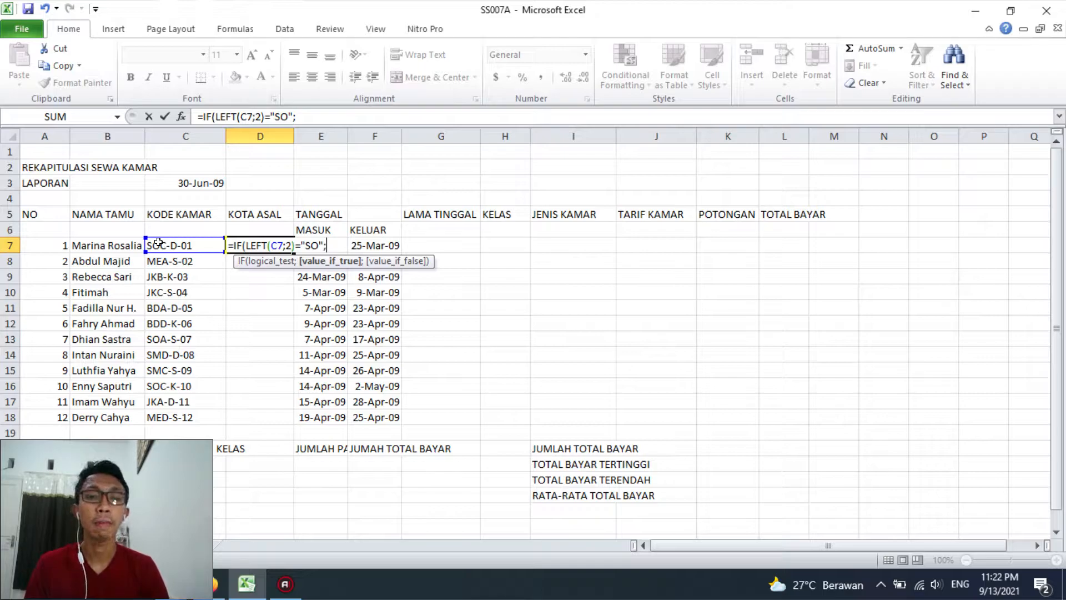
text("Solo)
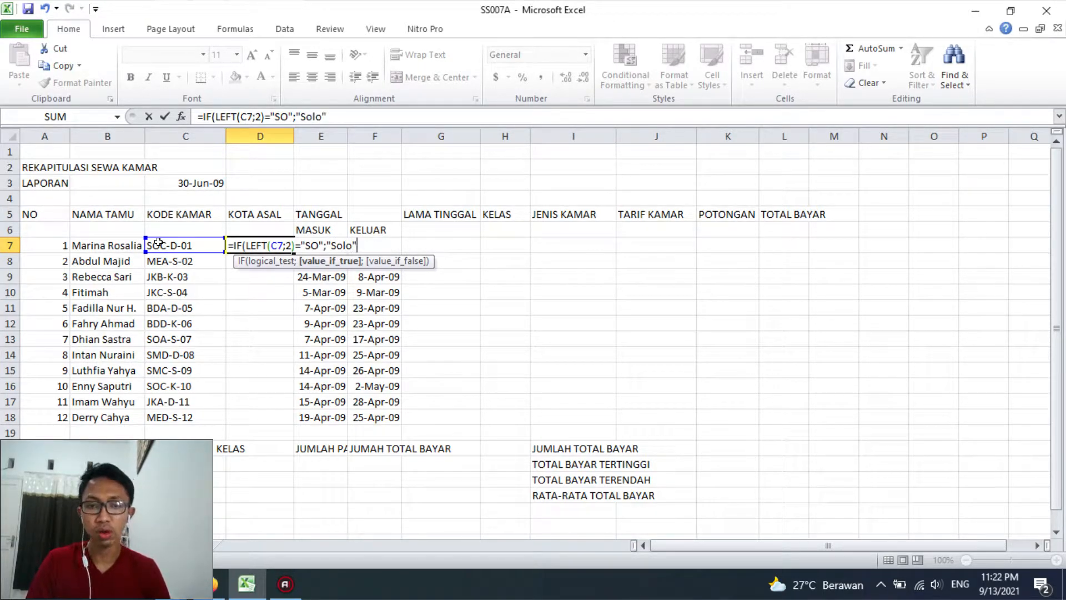
text(";)
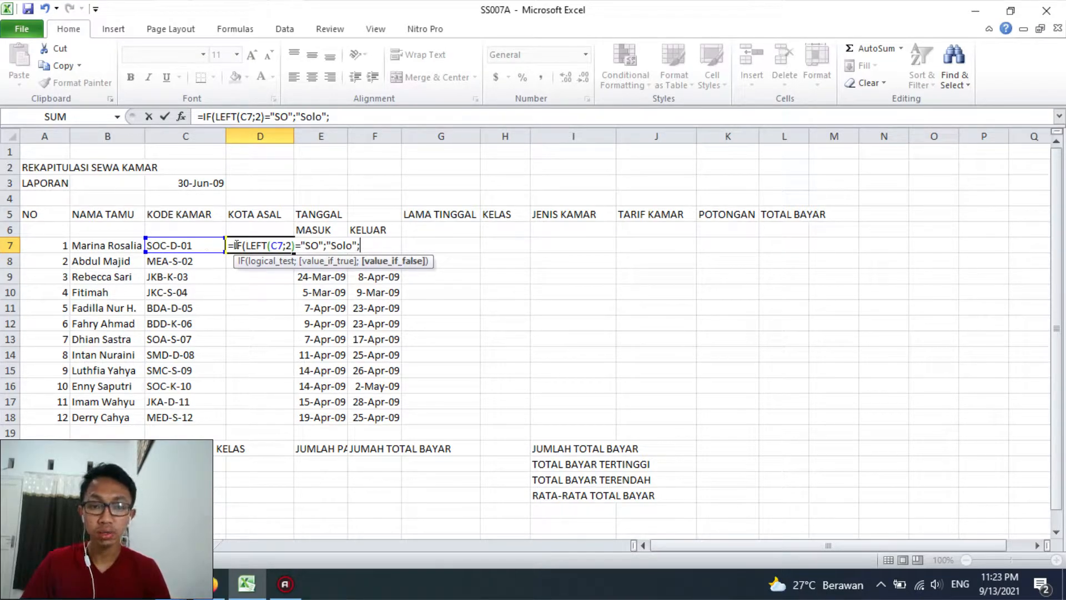
Duplicate the IF(LEFT(C7;2)="SO";"Solo"; segment at the end of the D7 formula as a nested condition
drag(230, 245, 366, 245)
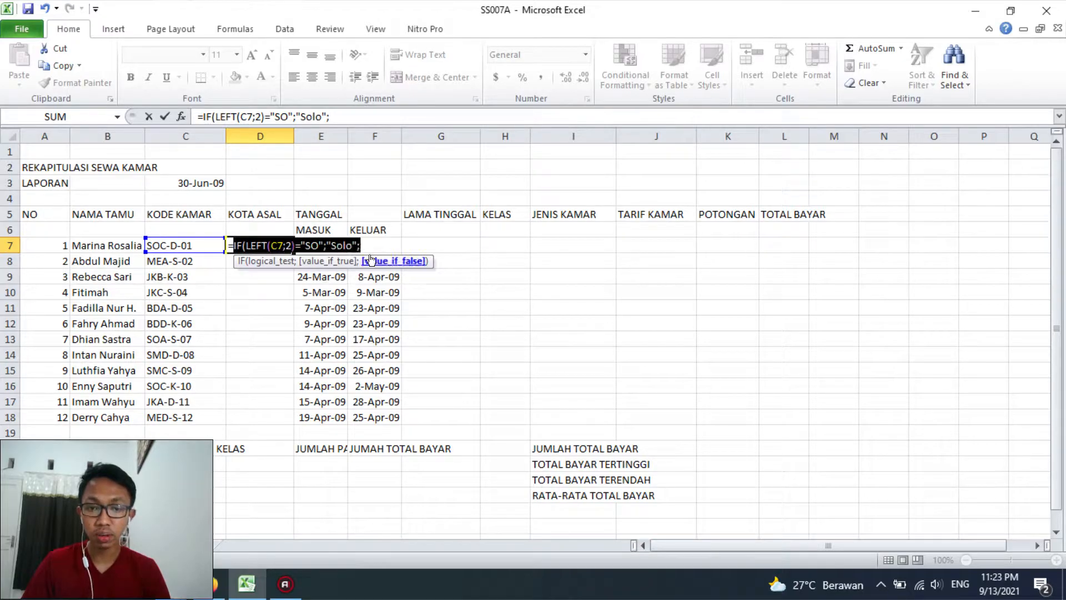
key(ctrl+c)
click(368, 242)
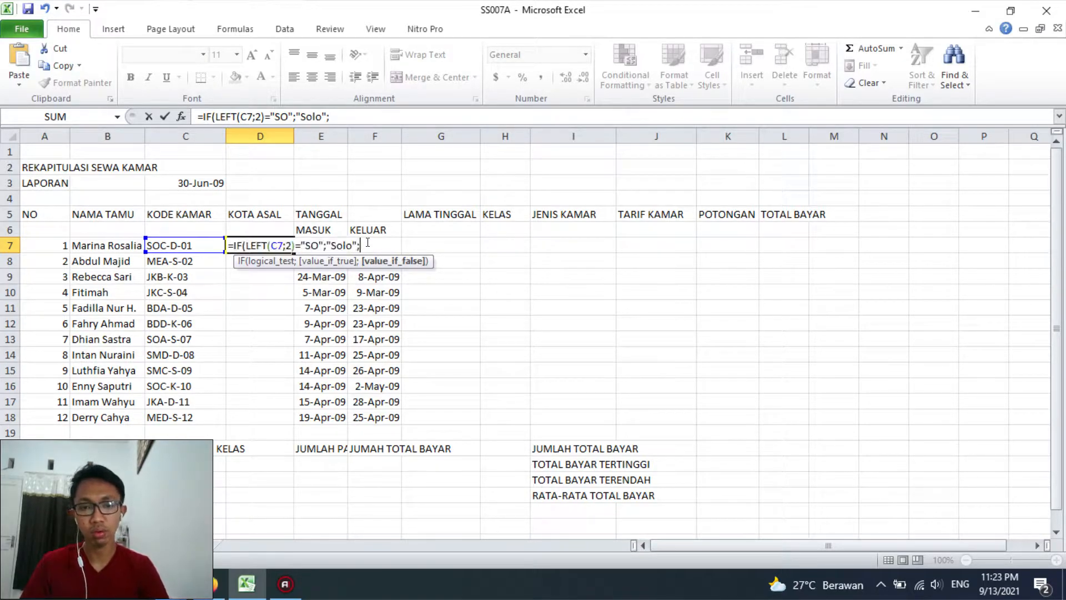
key(ctrl+v)
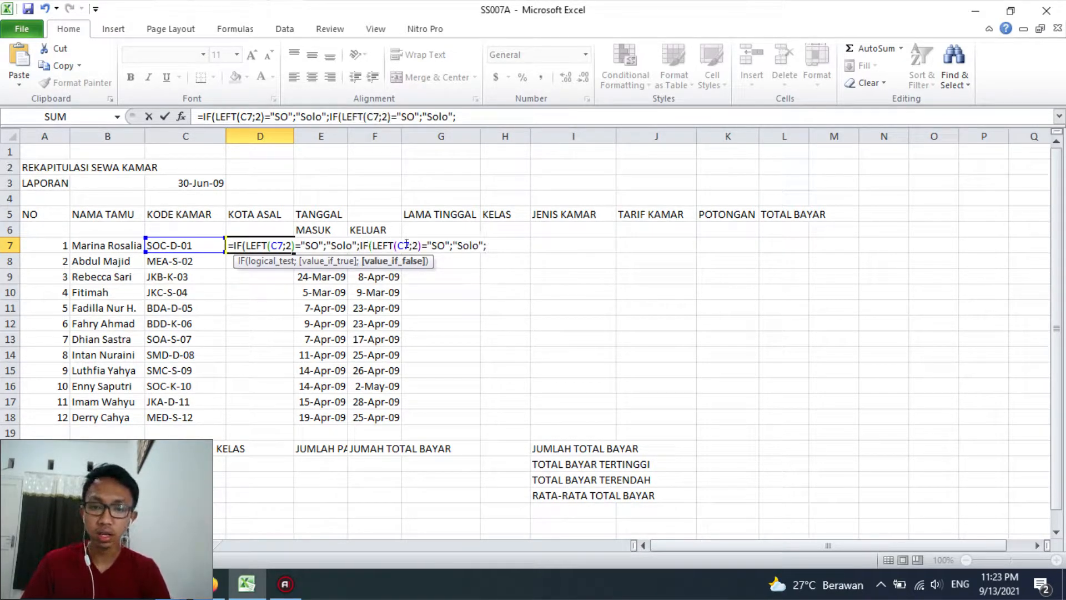
Change the second IF condition in D7 to code "JK" with the result "Jakarta"
drag(431, 245, 445, 245)
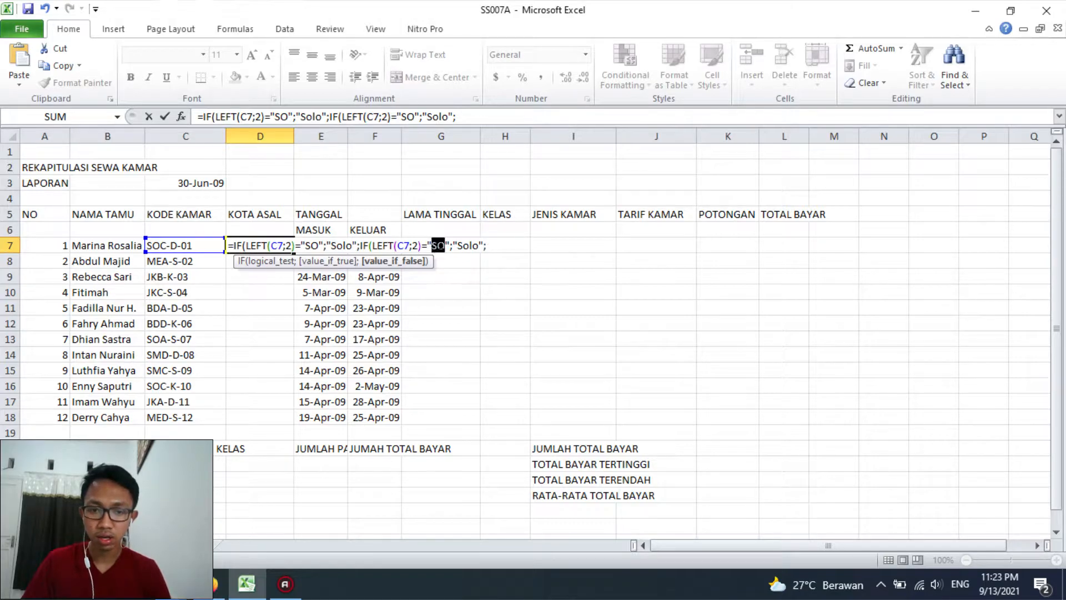
text(JK)
key(Right)
key(Right)
key(Right)
key(shift+Right)
key(shift+Right)
key(shift+Right)
key(shift+Right)
text(Jakart)
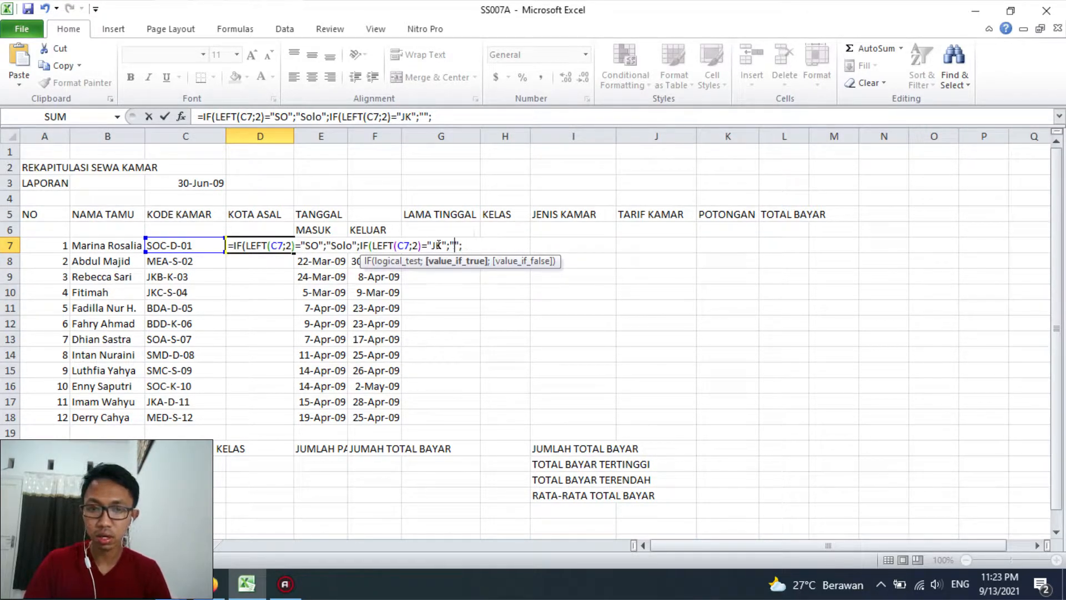
text(a)
key(Right)
key(Right)
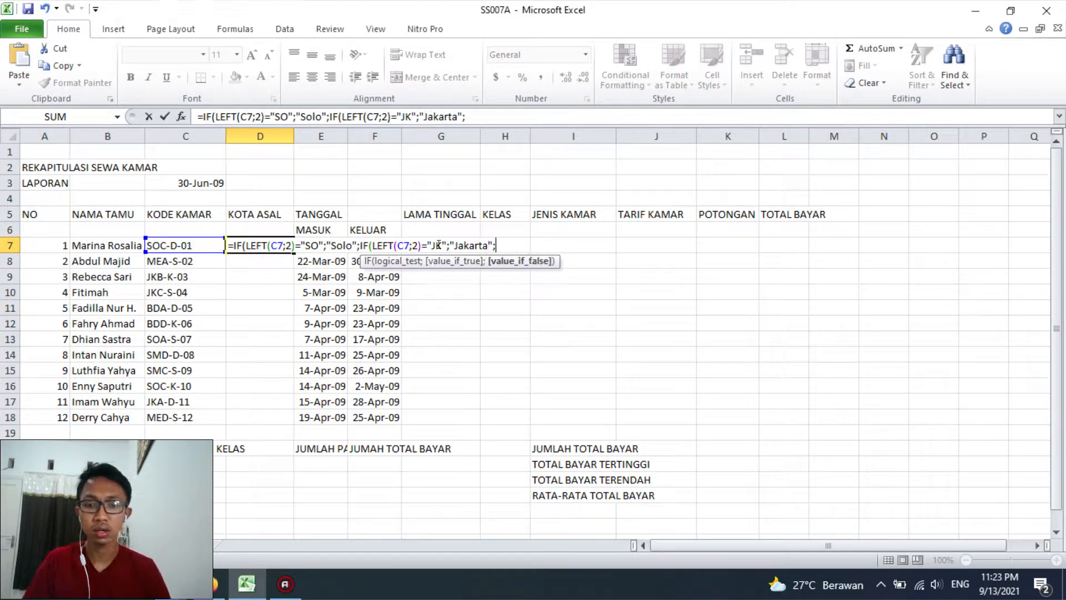
Add a third nested IF condition to the D7 formula for code "BD" with the result "Bandung"
key(ctrl+v)
drag(564, 246, 580, 245)
key(Right)
text(BD)
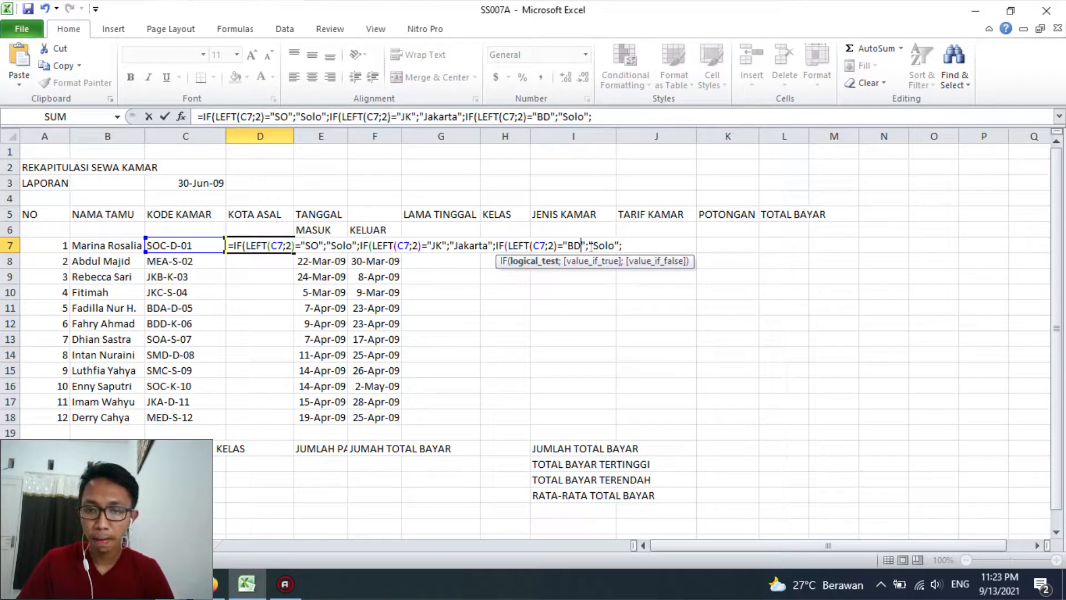
drag(593, 245, 614, 246)
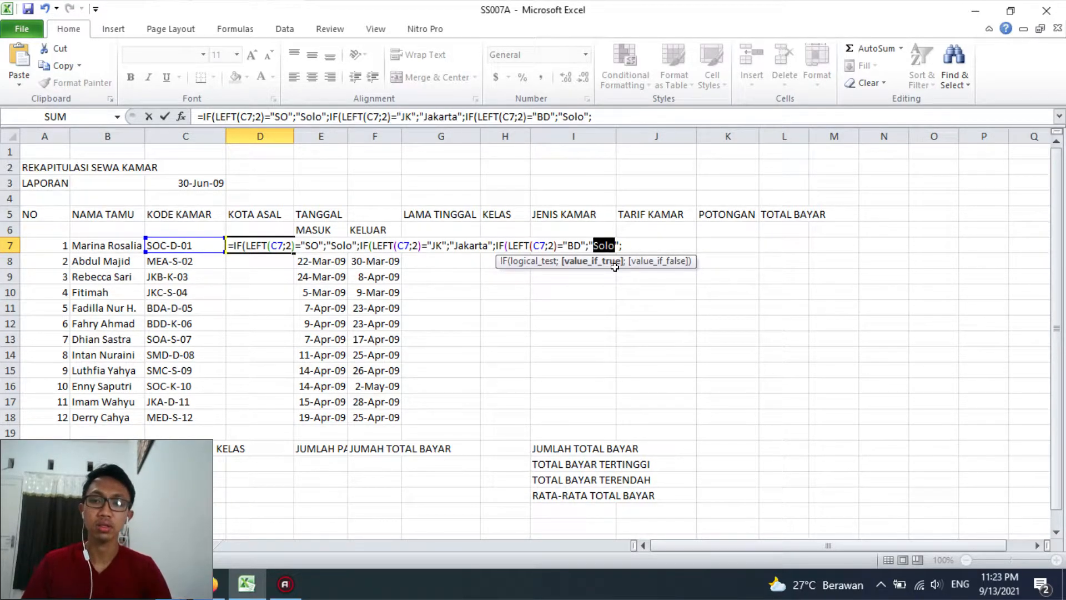
text(Bandung)
Append a fourth nested IF condition to the D7 formula that tests for code "SM"
key(End)
key(ctrl+v)
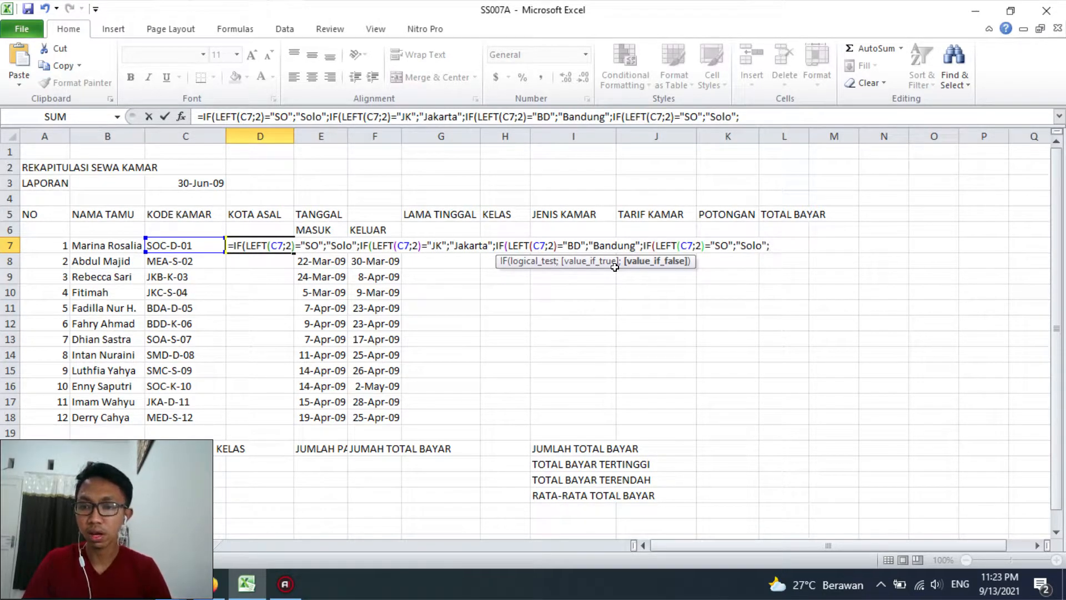
click(714, 245)
key(shift+Right)
key(shift+Right)
text(SM)
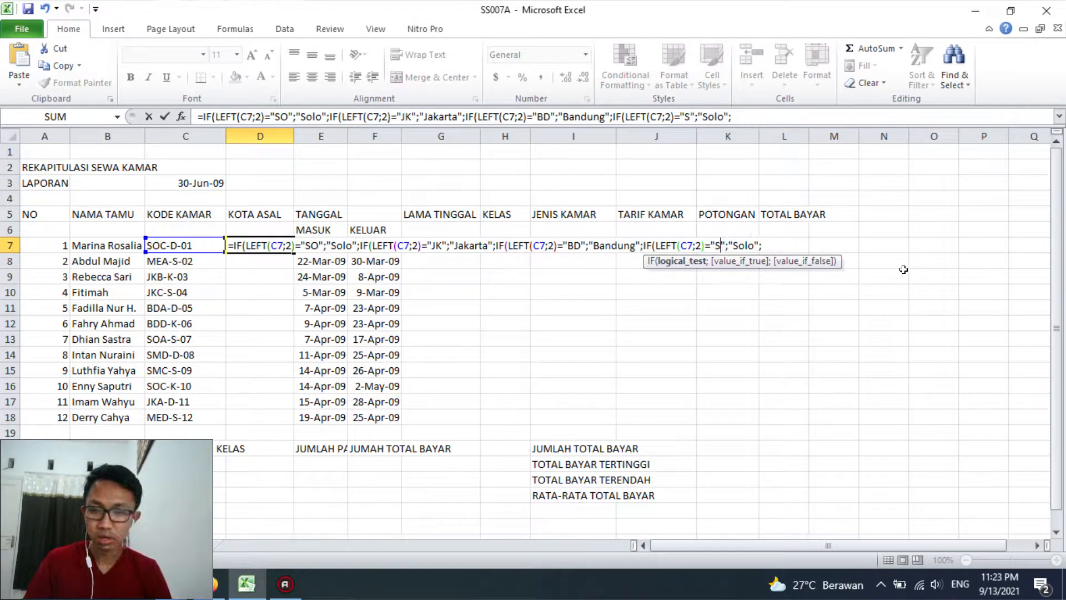
Change the result of the fourth IF condition in D7 to "Semarang"
key(Right)
key(Right)
key(Right)
key(shift+Right)
key(shift+Right)
key(shift+Right)
key(shift+Right)
text(Semarang)
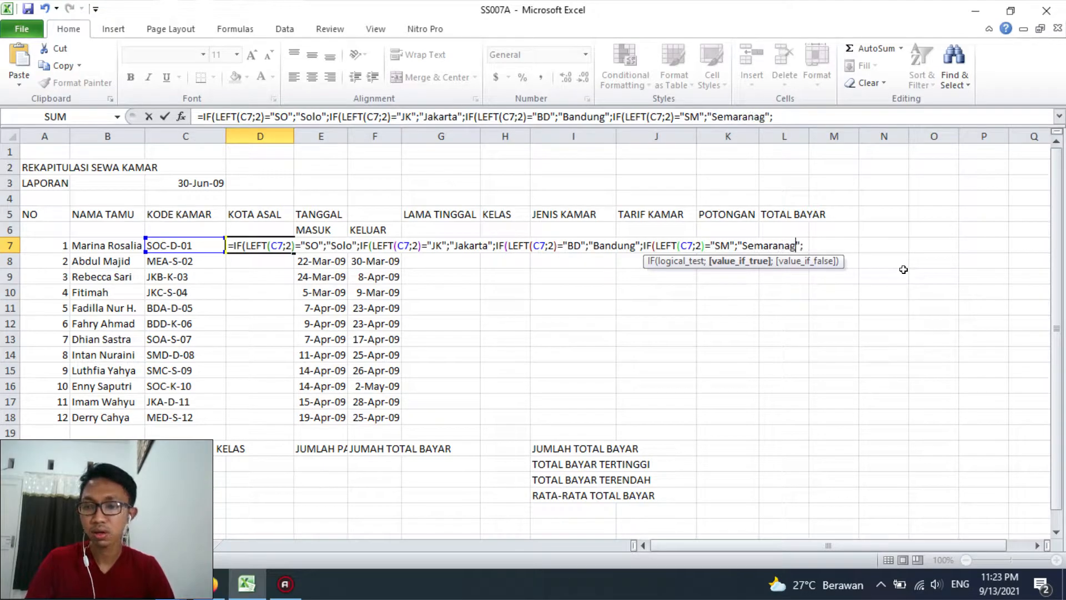
Finish the D7 formula with "Medan" as the fallback result and four closing parentheses, and fill it down to D18
key(Right)
key(Right)
text("Medan")
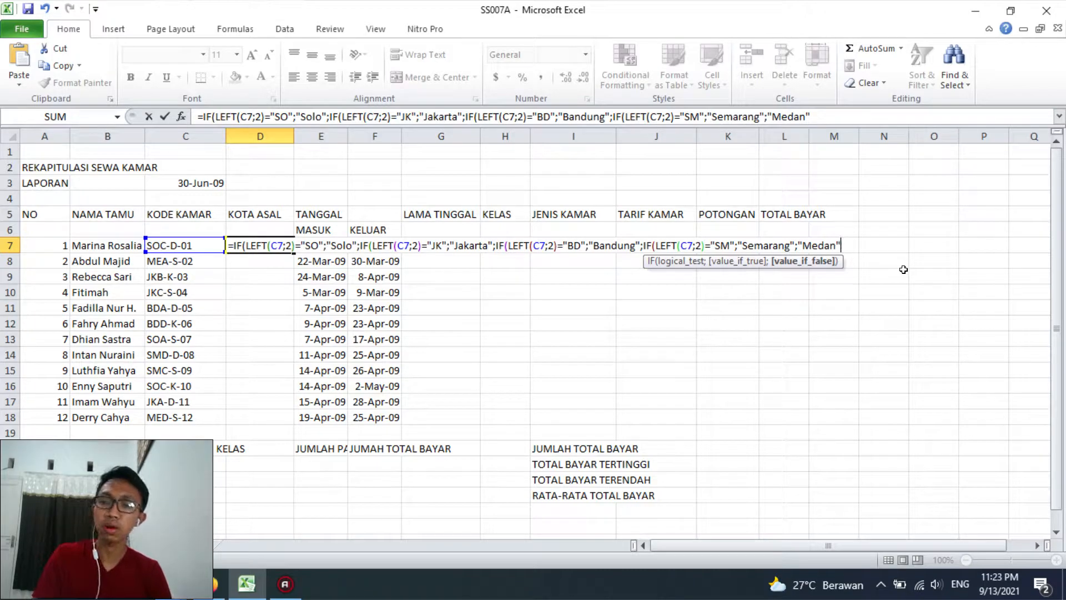
text()))))
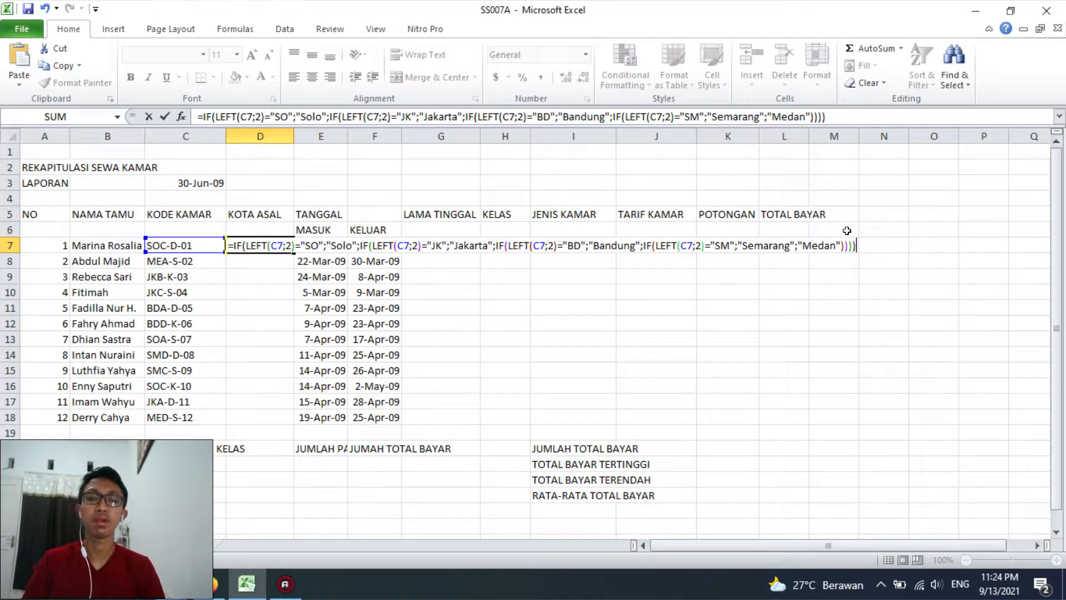
key(Return)
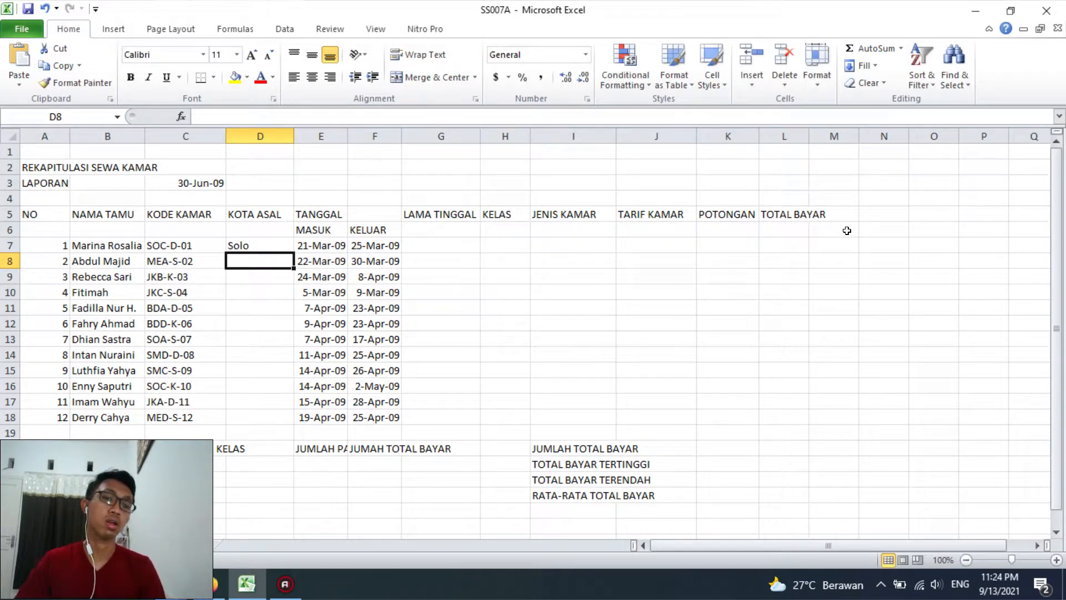
click(280, 248)
double_click(293, 252)
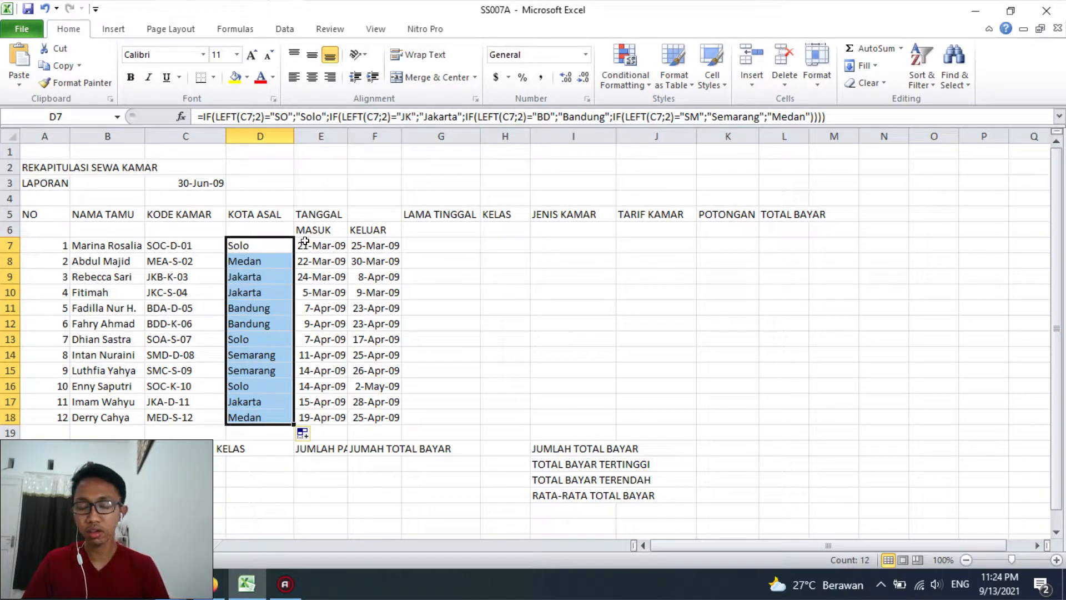
Calculate LAMA TINGGAL in G7 with =F7-E7 and fill the formula down to G18
click(423, 245)
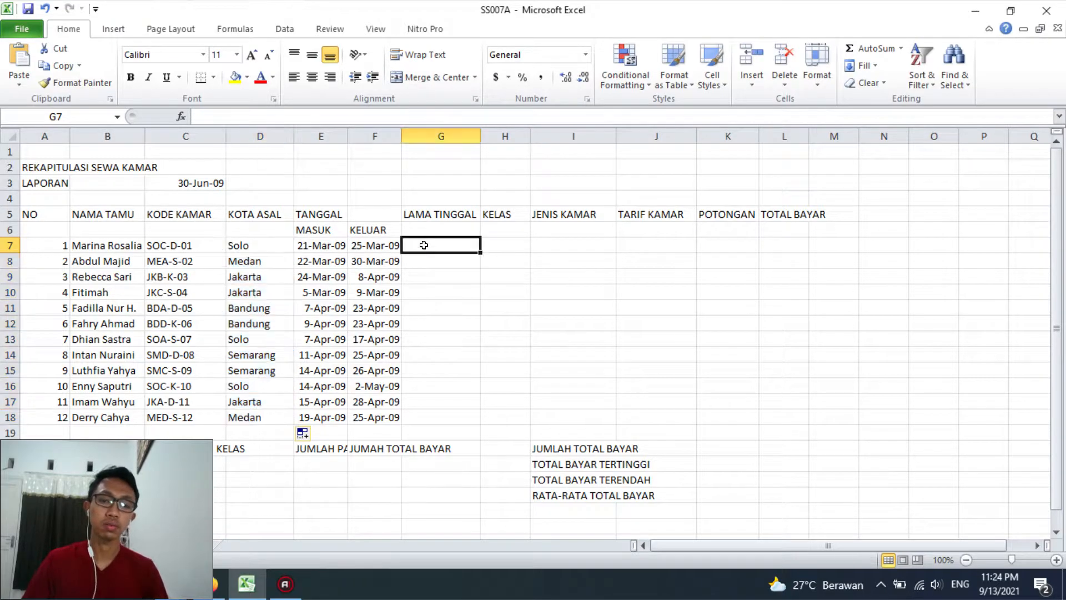
click(444, 257)
click(443, 246)
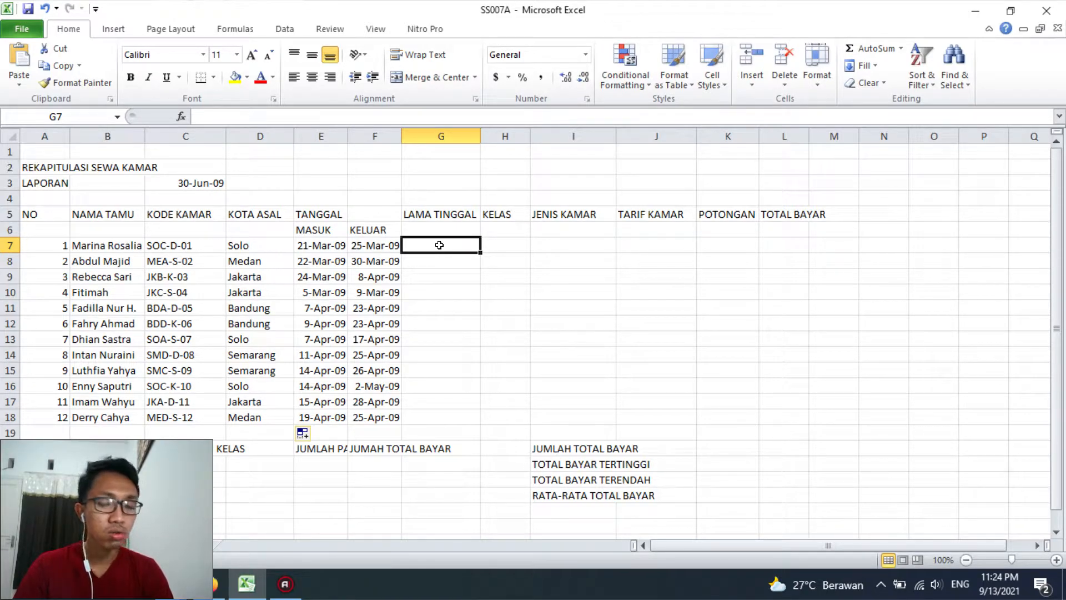
text(=)
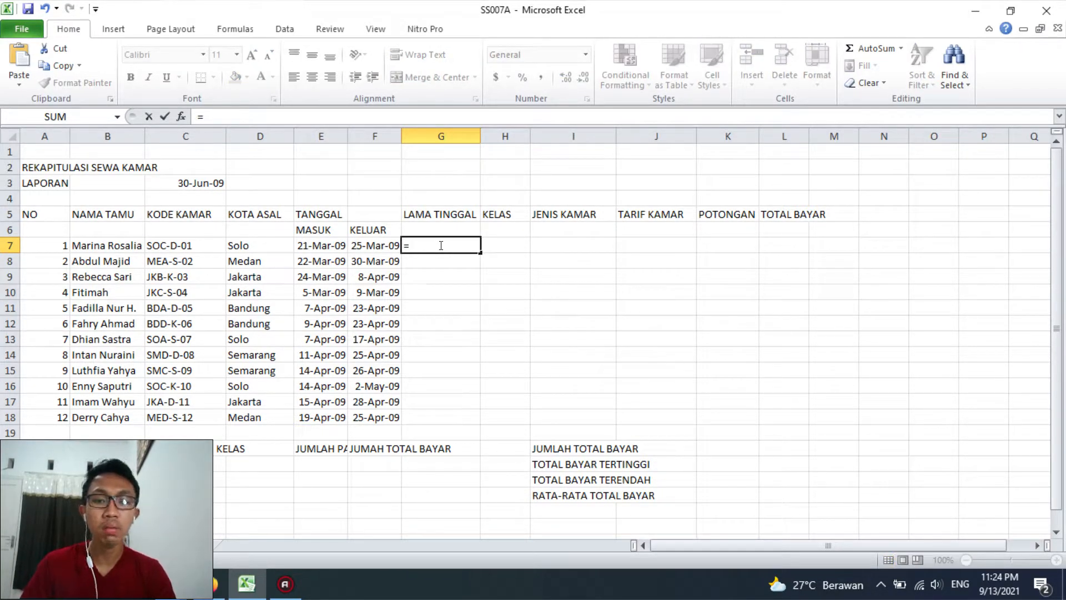
click(386, 245)
text(-)
click(334, 244)
key(Return)
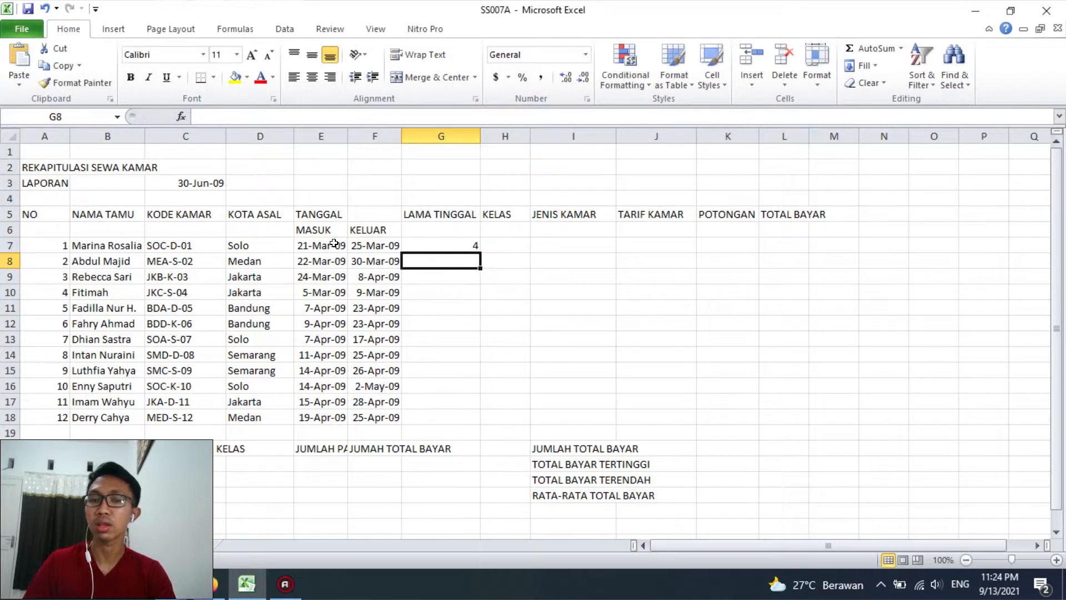
click(432, 248)
double_click(479, 253)
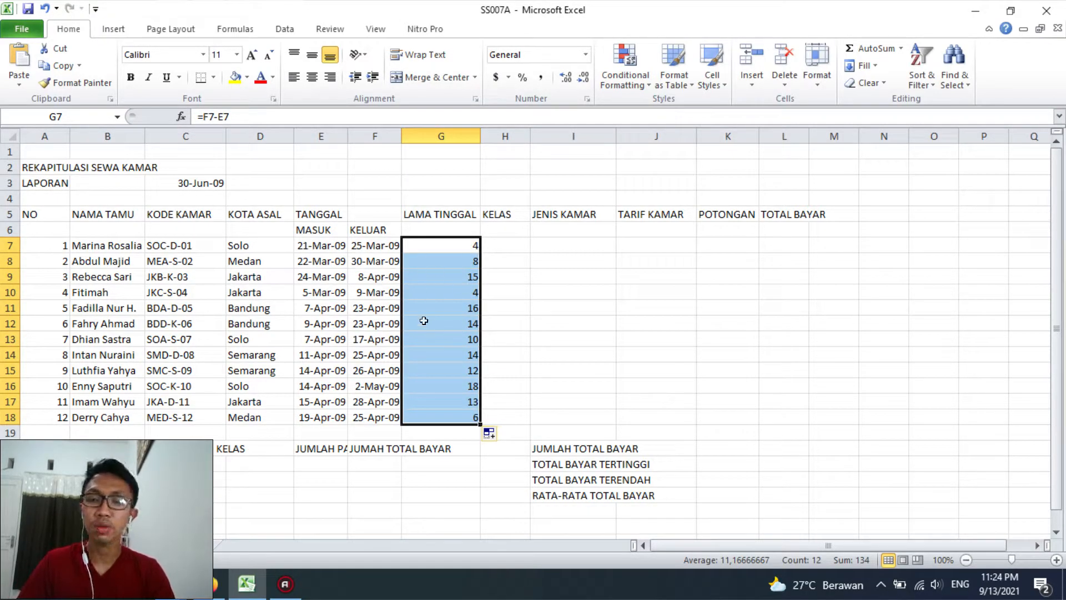
Review the MASUK and KELUAR dates and the room codes behind the calculated lengths of stay
click(340, 249)
key(Down)
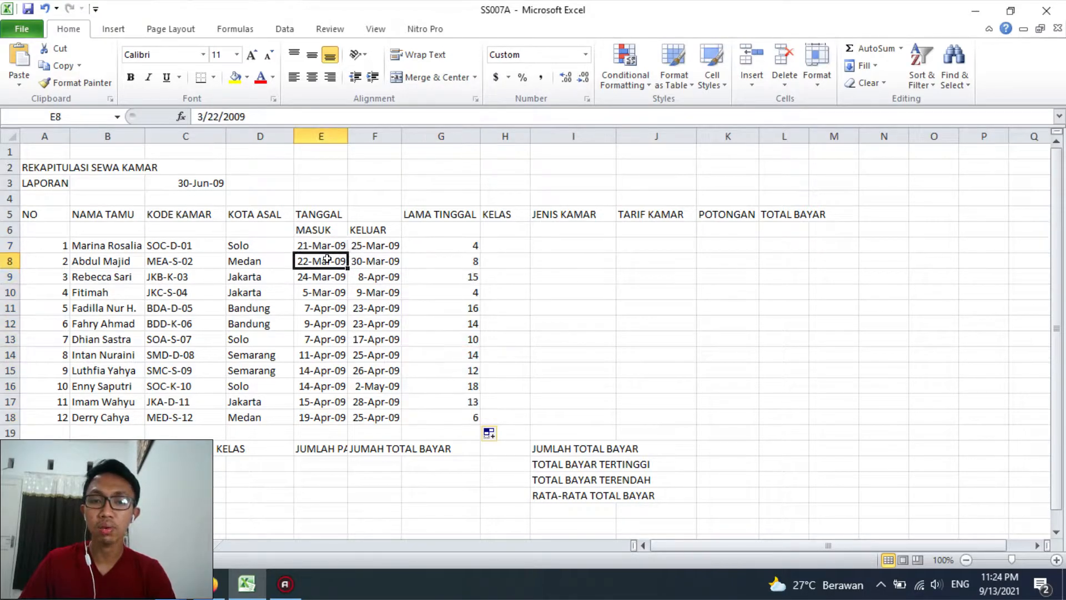
click(329, 247)
click(373, 247)
click(369, 261)
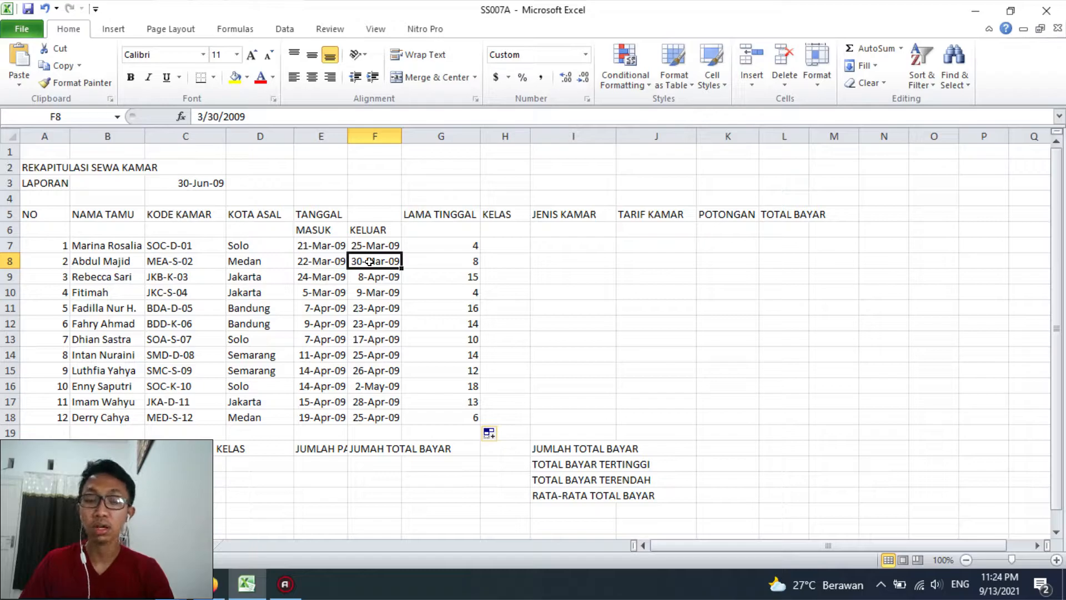
drag(171, 248, 200, 337)
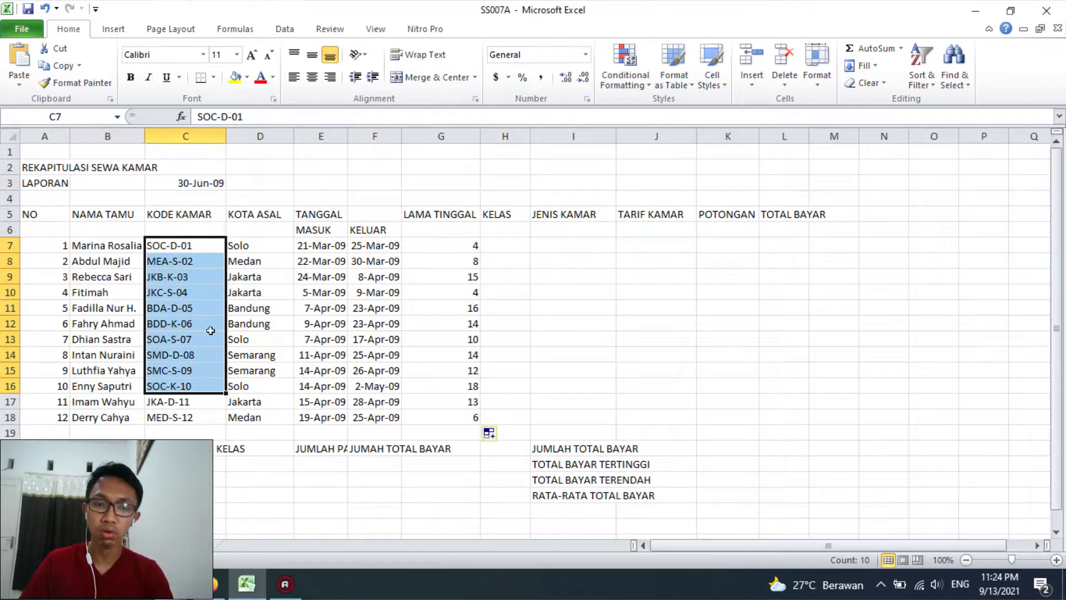
drag(318, 248, 367, 355)
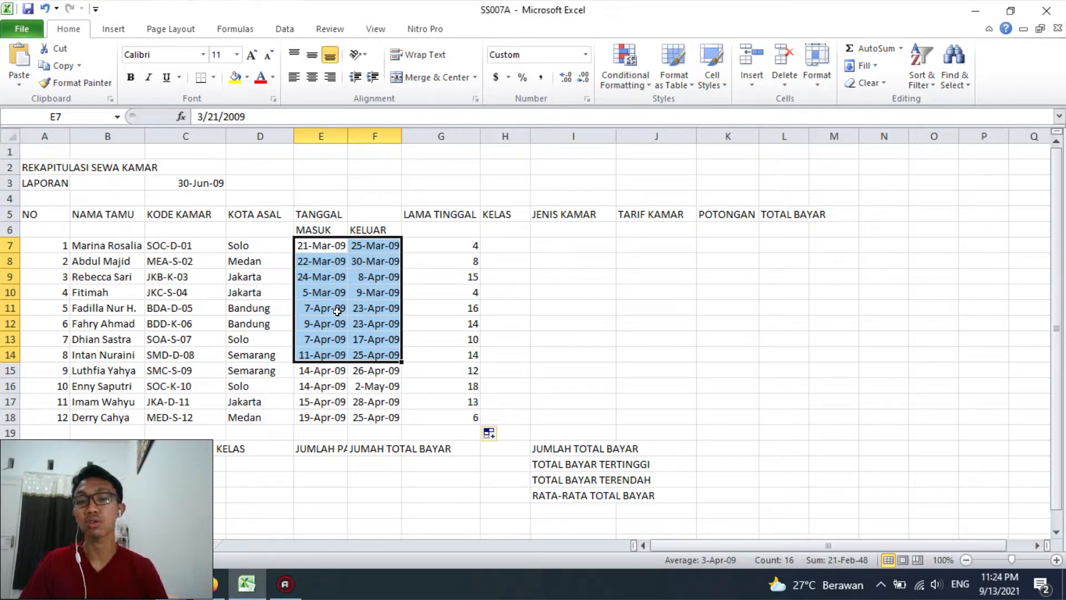
Switch to Sheet2 and widen column E so that the KODE KAMAR heading of Tabel 2 fits
click(512, 245)
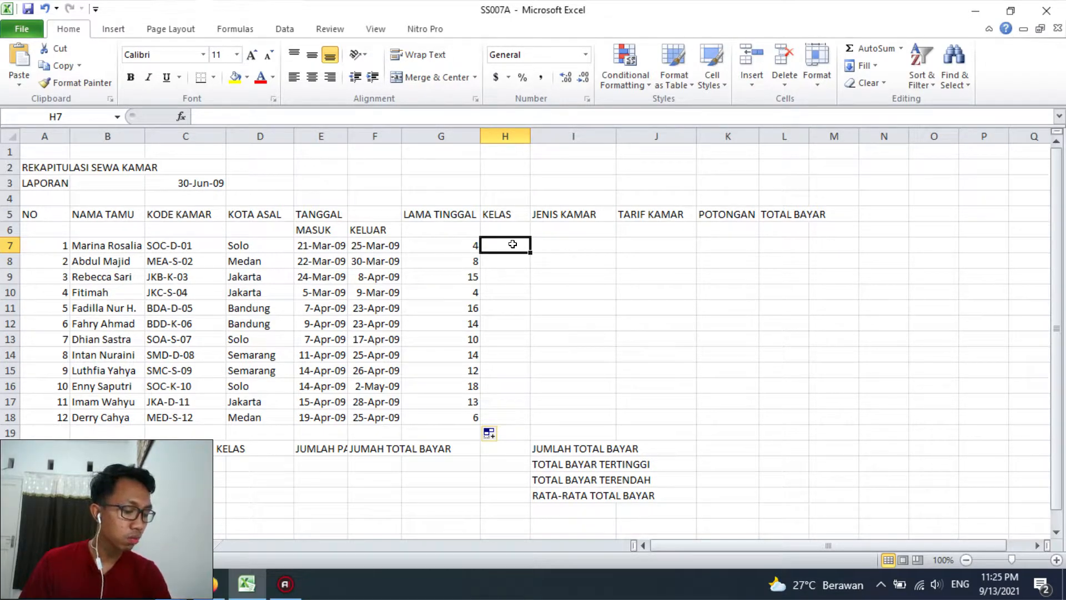
click(126, 549)
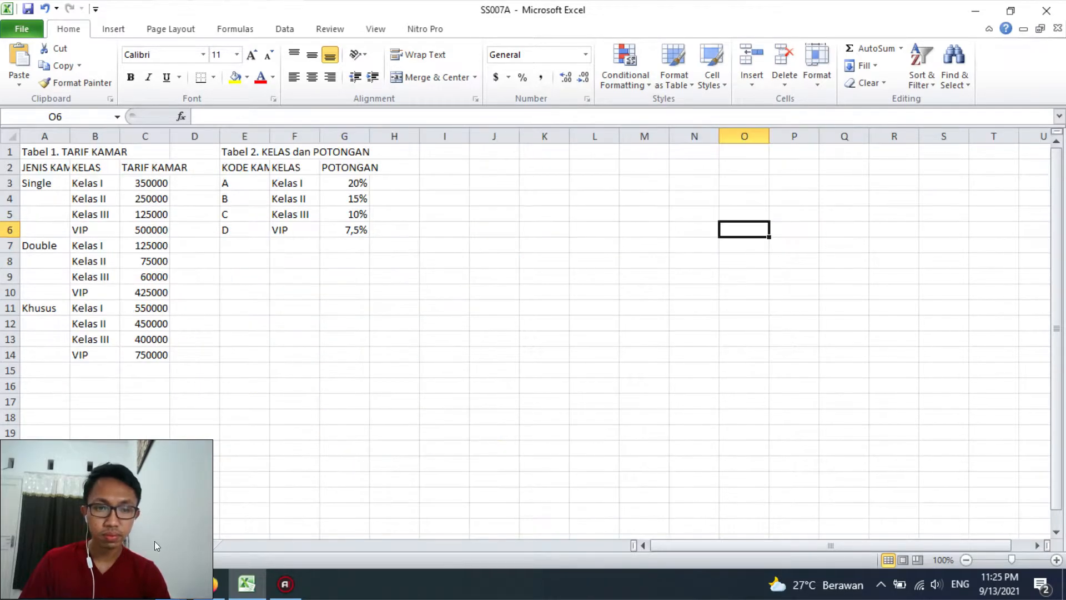
click(289, 230)
drag(269, 136, 286, 137)
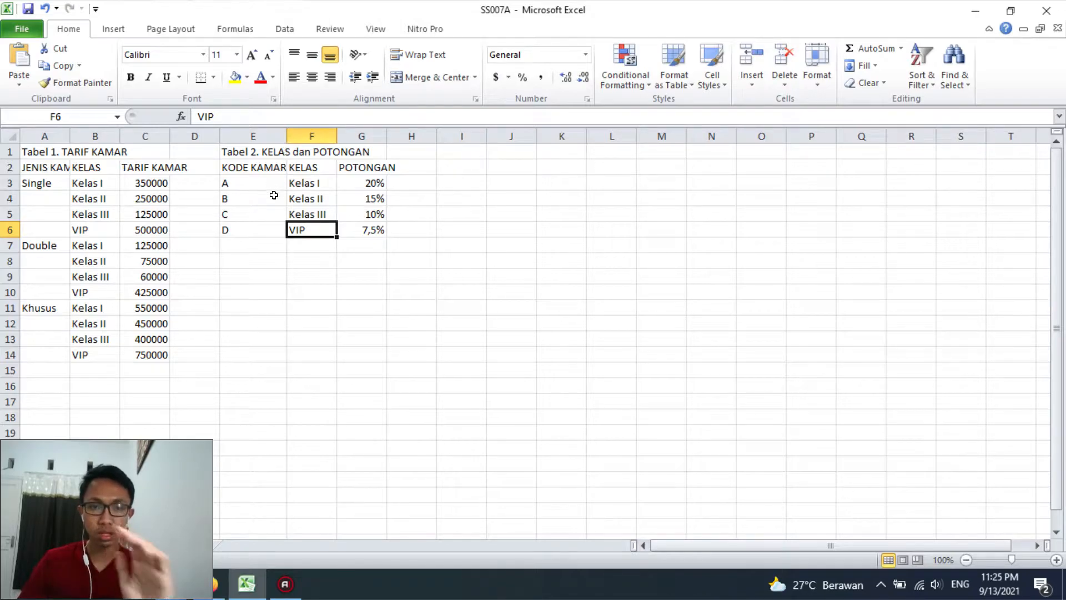
Define the workbook name KELAS for the Tabel 2 data range E3:G6, excluding its header row
drag(252, 167, 355, 224)
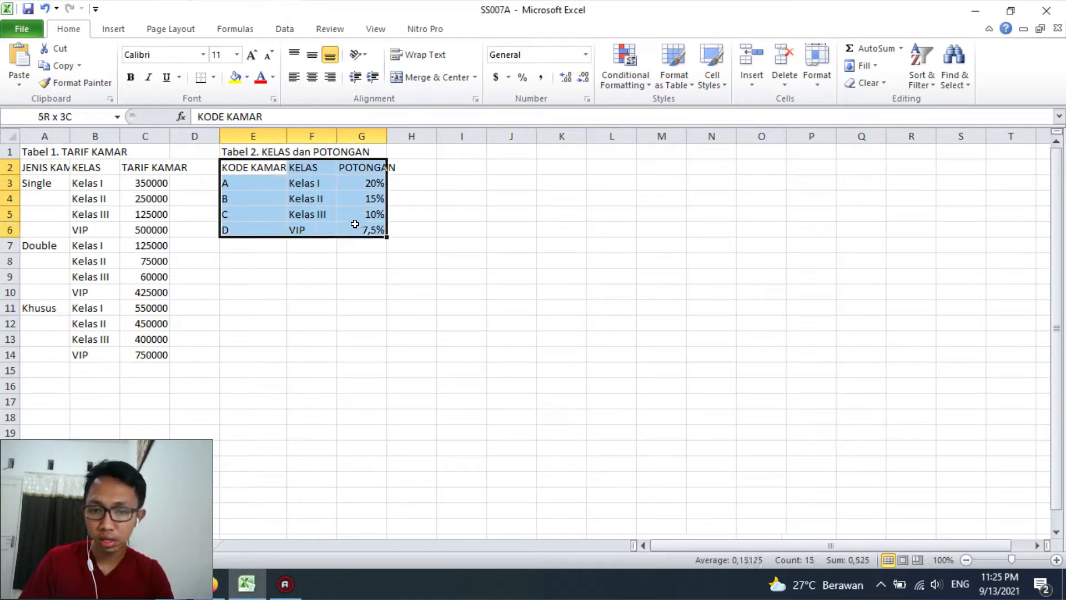
click(360, 260)
drag(250, 183, 353, 225)
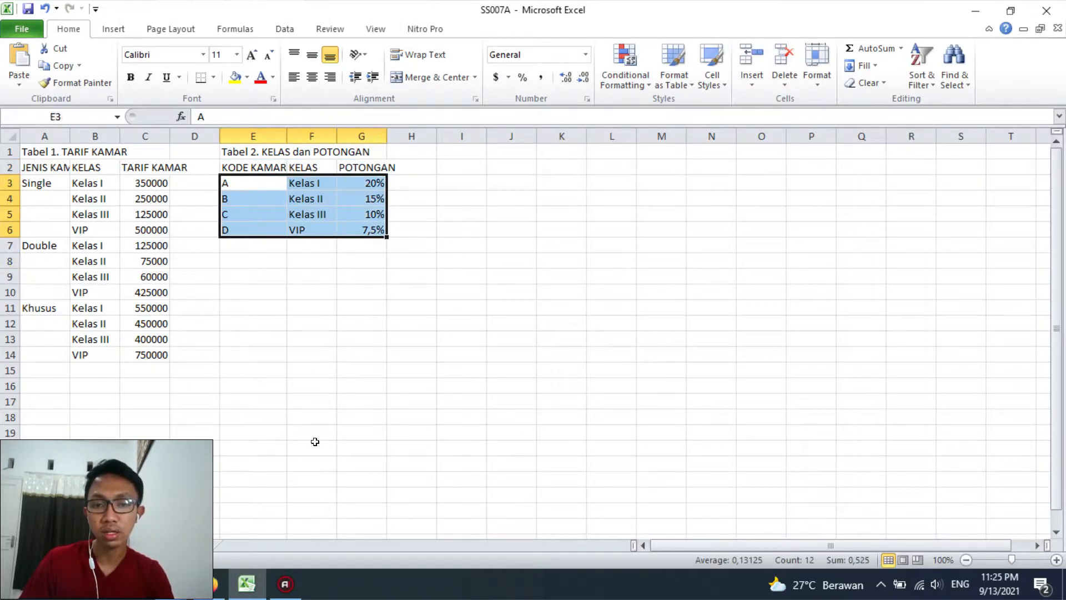
click(276, 291)
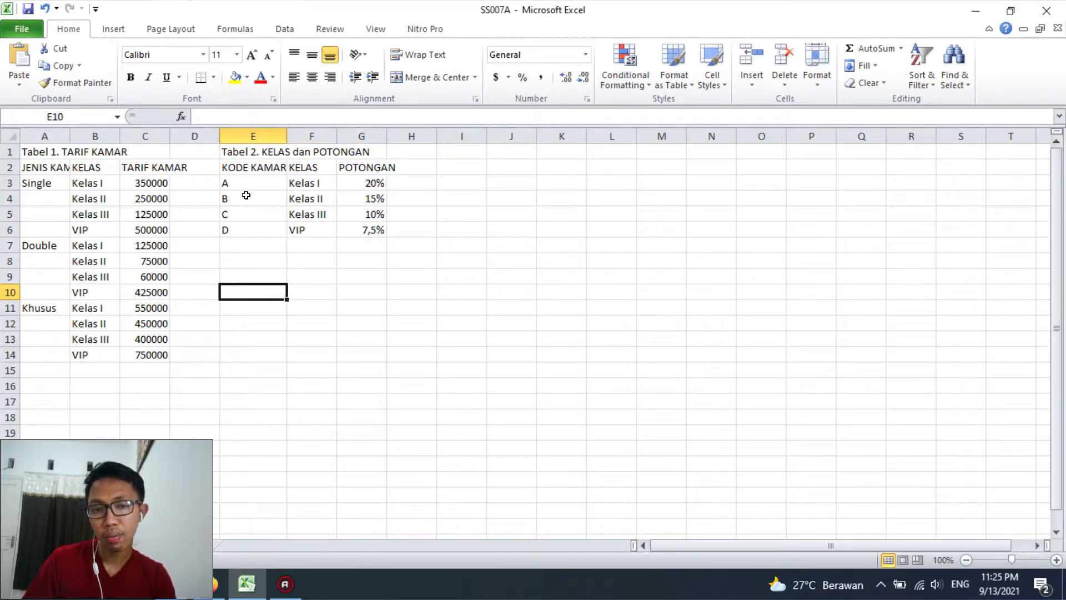
drag(253, 168, 353, 170)
drag(261, 183, 353, 229)
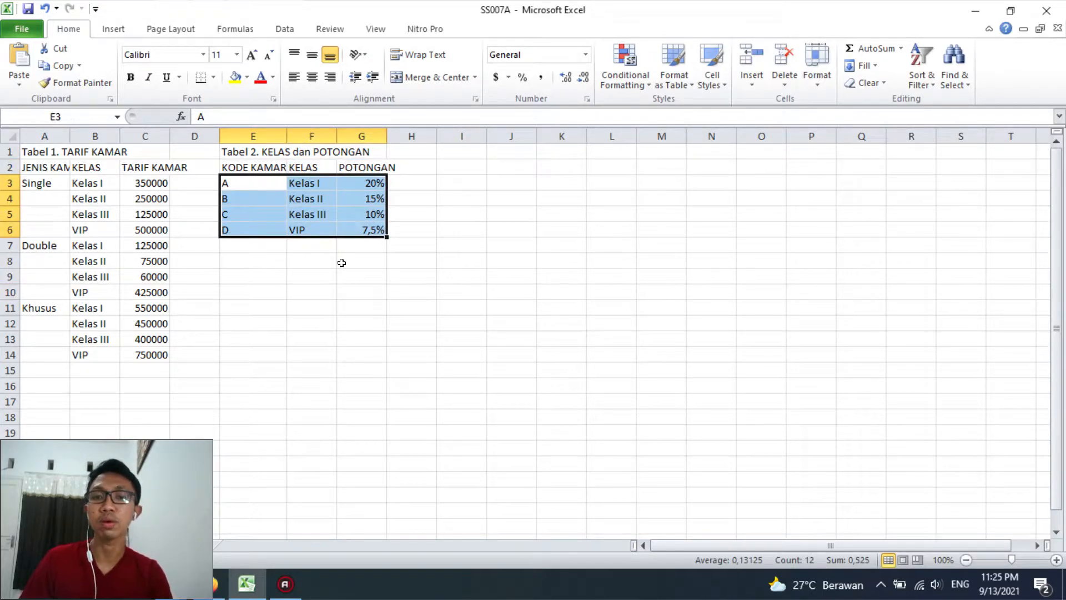
click(251, 33)
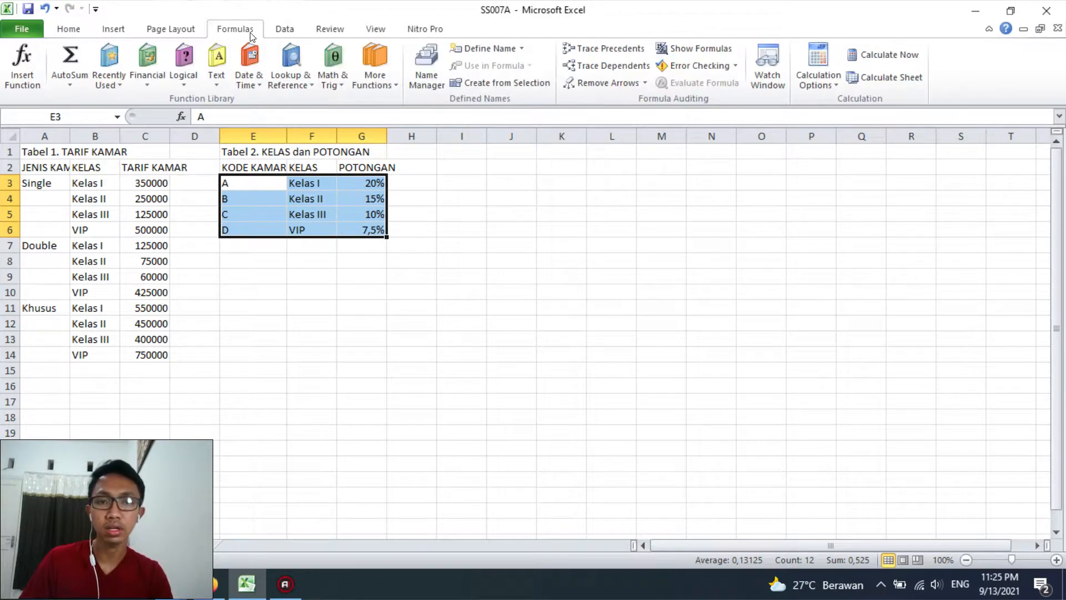
click(483, 49)
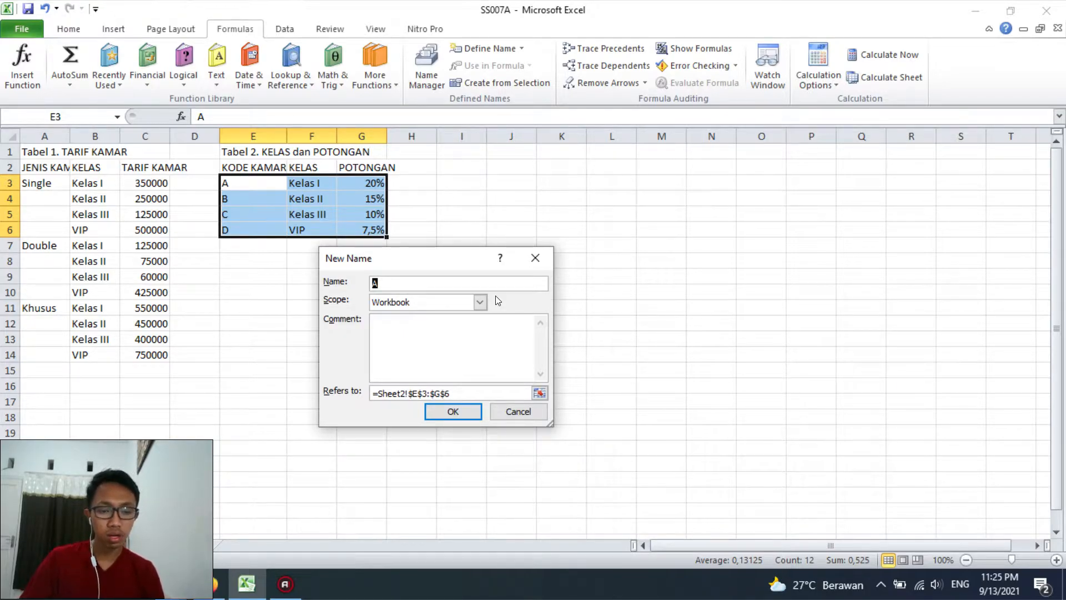
text(KELAS)
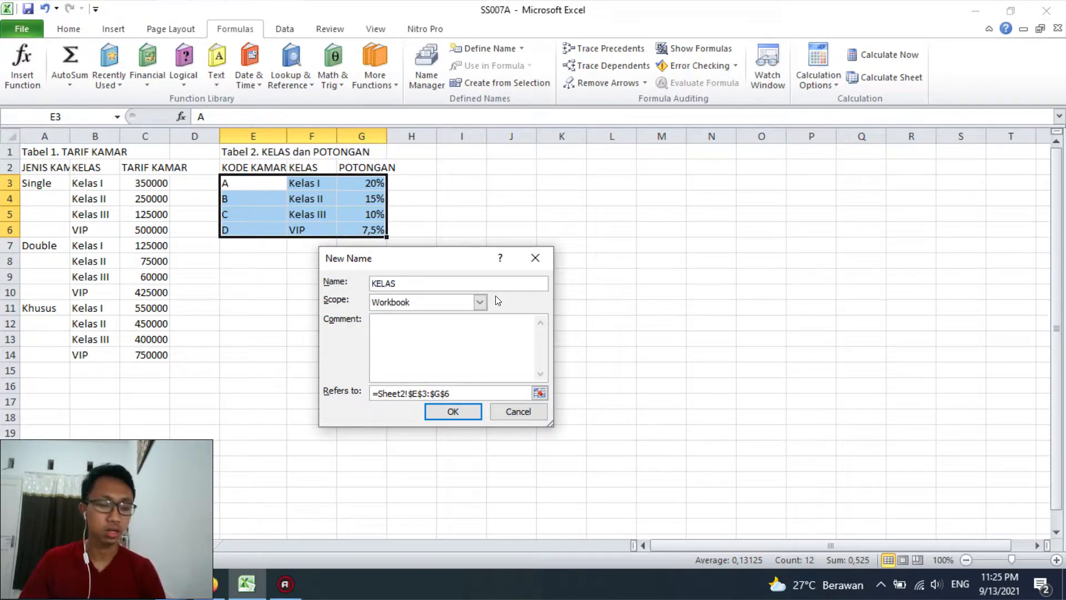
key(Return)
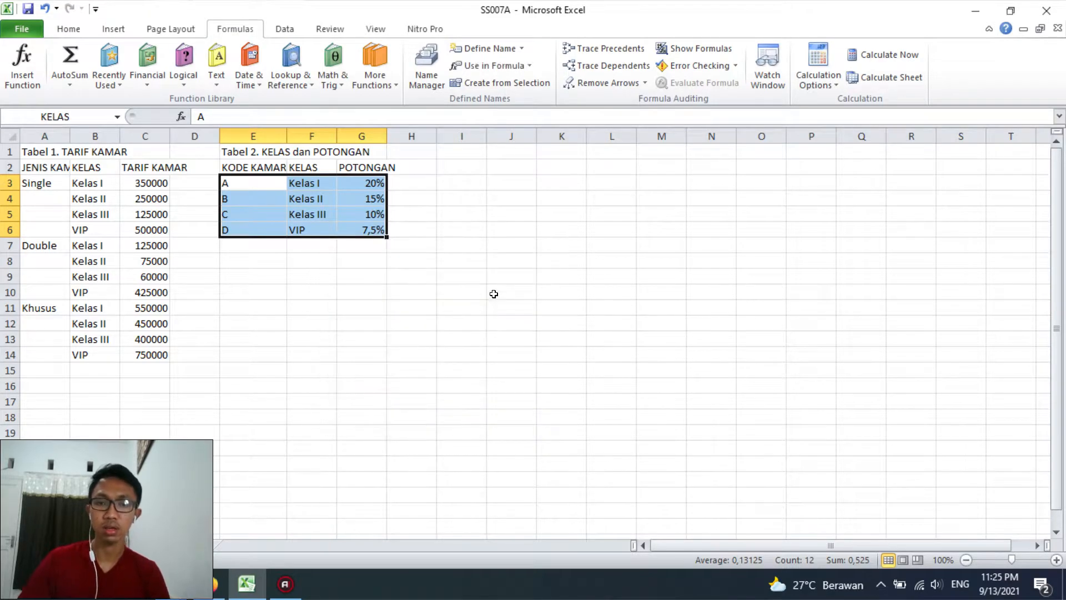
click(494, 294)
In H7 under KELAS on the recap sheet, build the lookup formula =VLOOKUP(MID(C7;3;1);KELAS;2;0)
click(86, 554)
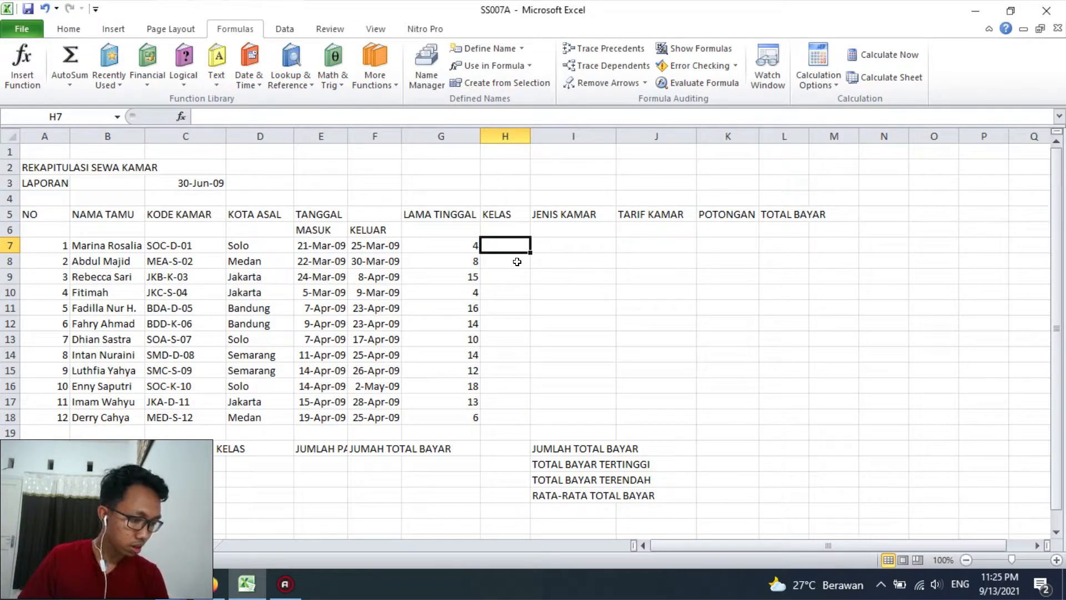
text(=)
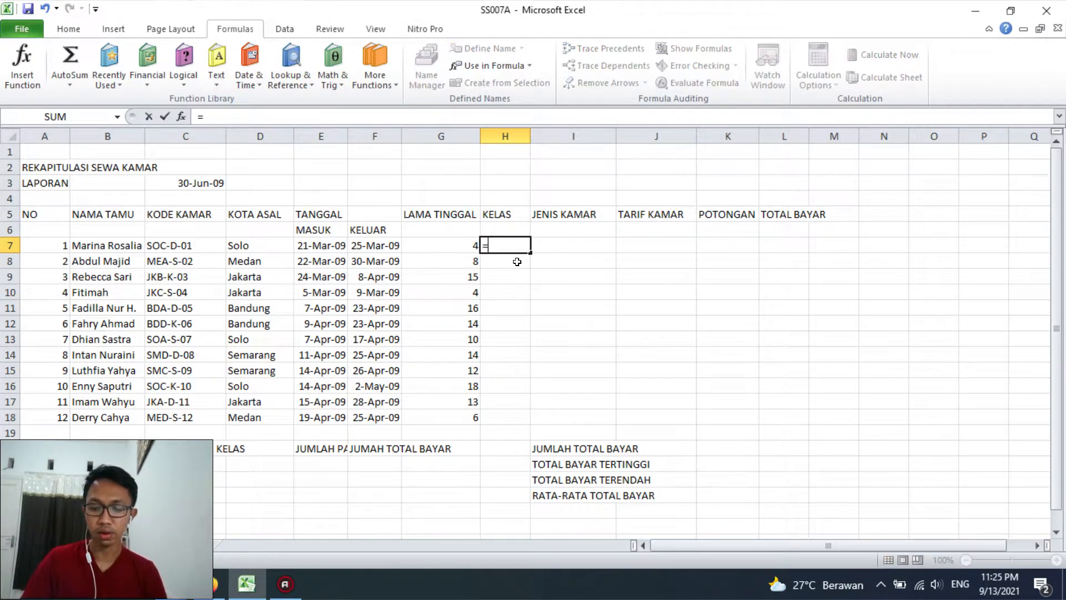
text(VLOOKUP)
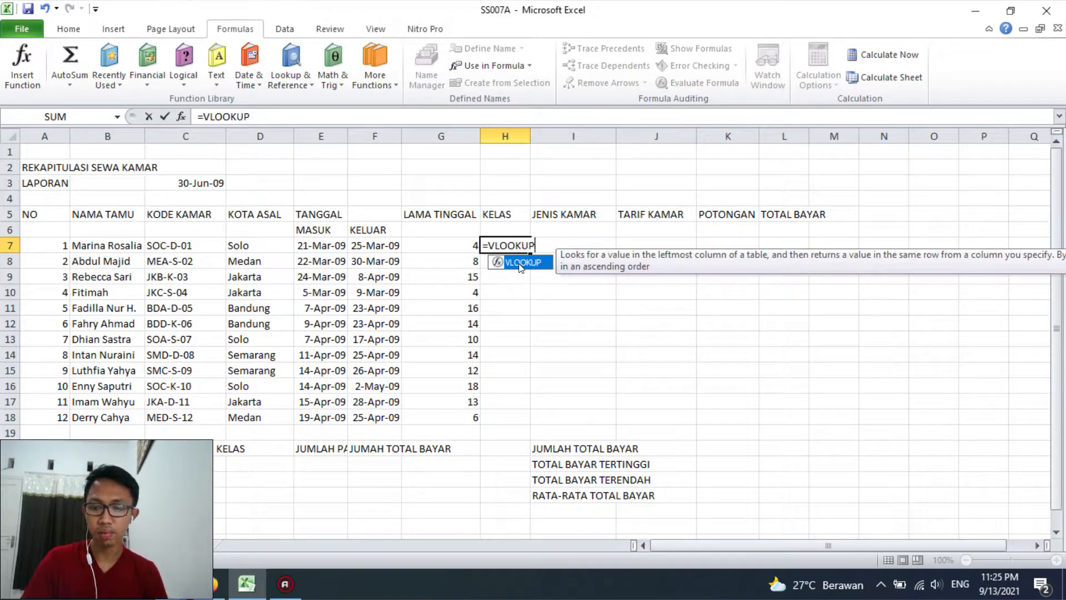
text((M)
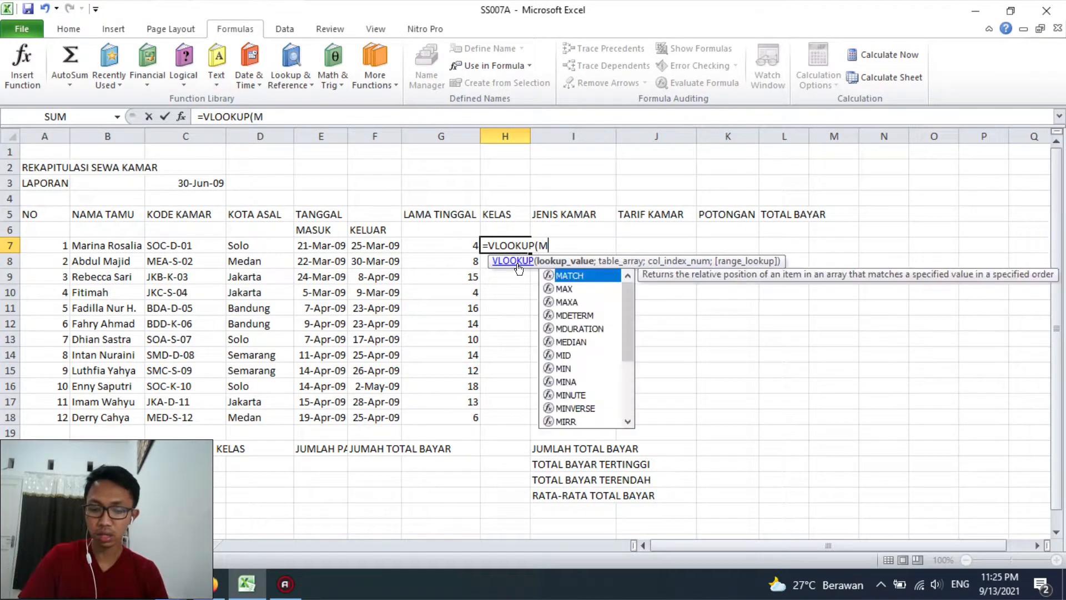
text(ID()
click(187, 248)
text(;3;)
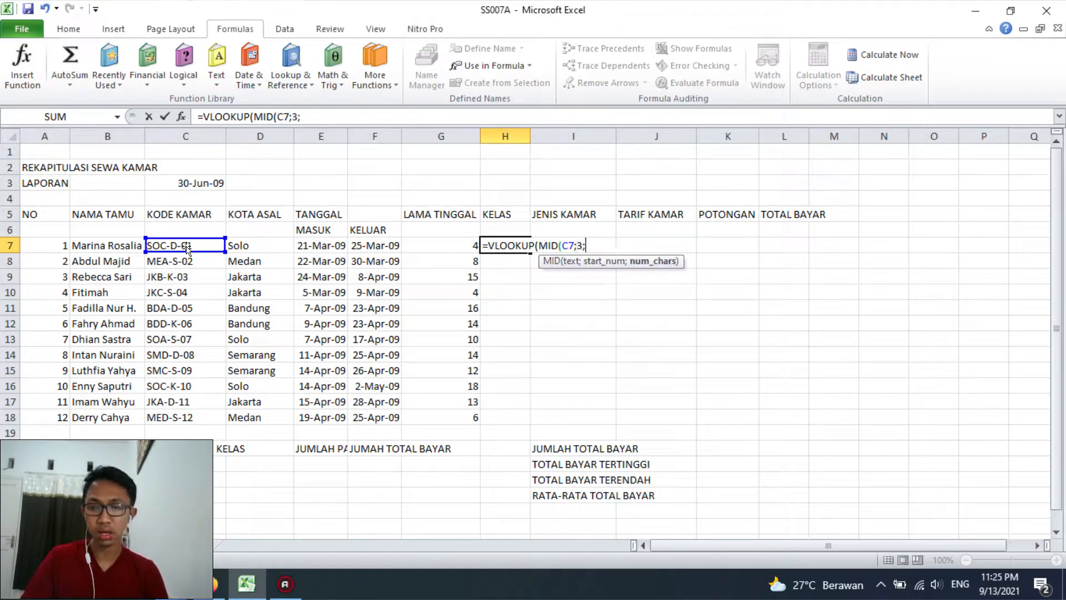
text(1);)
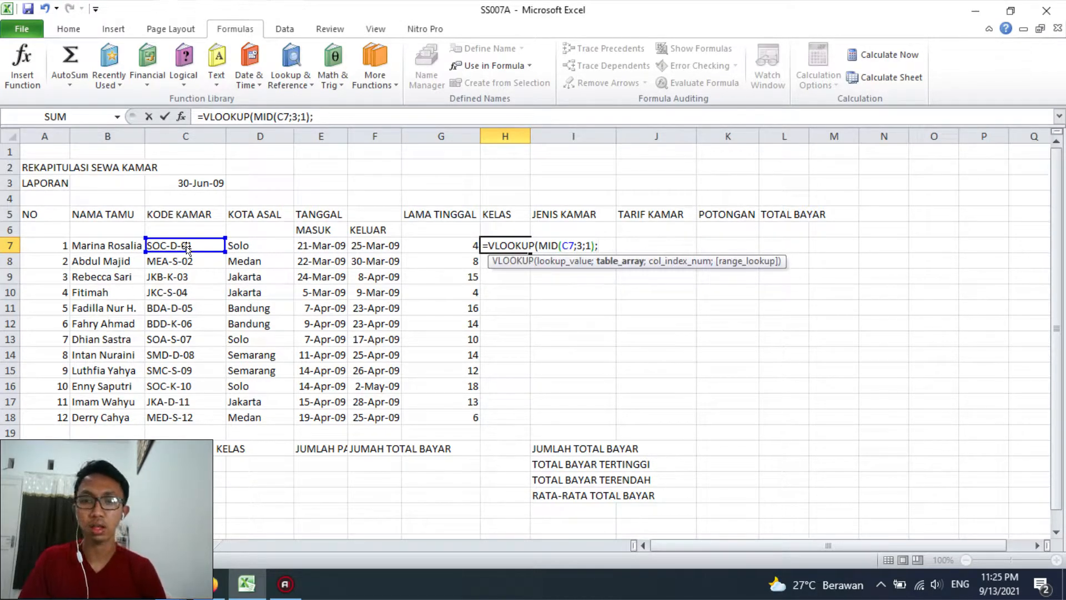
text(KELAS;)
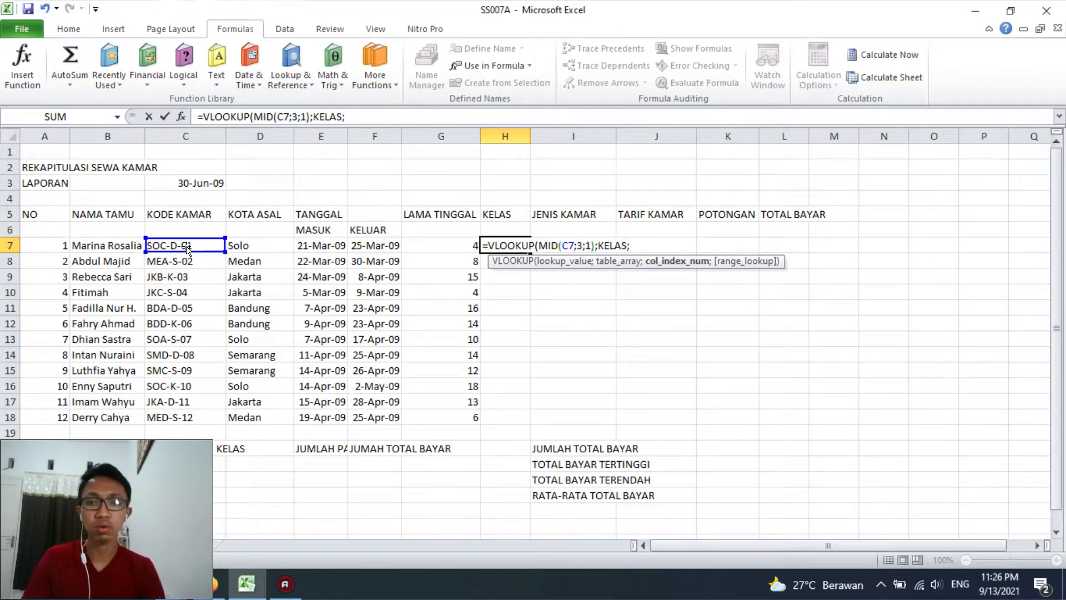
text(2;0))
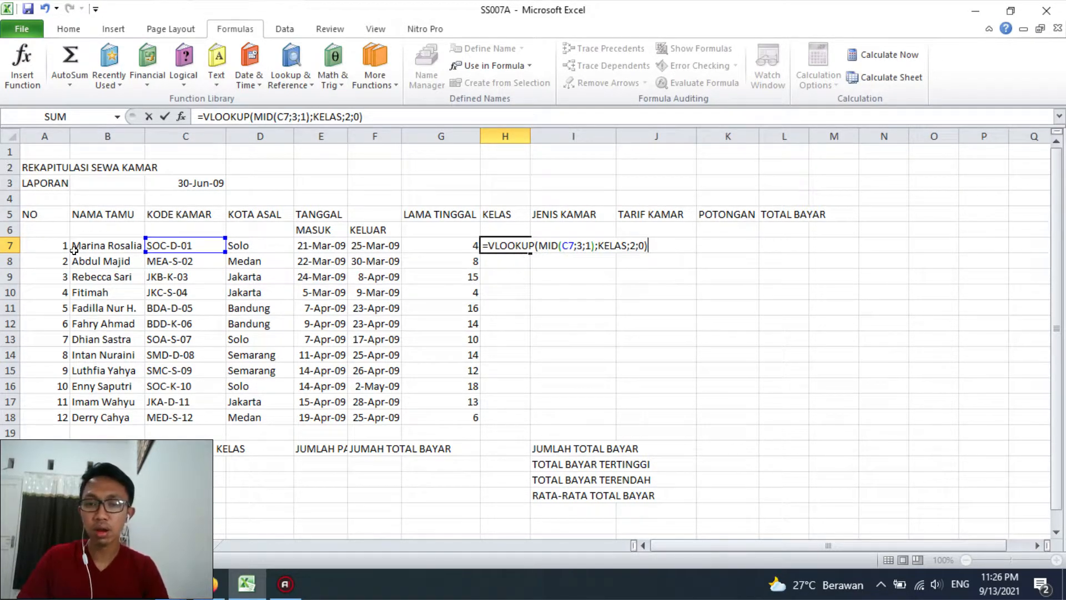
Turn the H7 formula into plain text by removing its equals sign, and examine the code, class and discount columns of Tabel 2 on Sheet2
key(BackSpace)
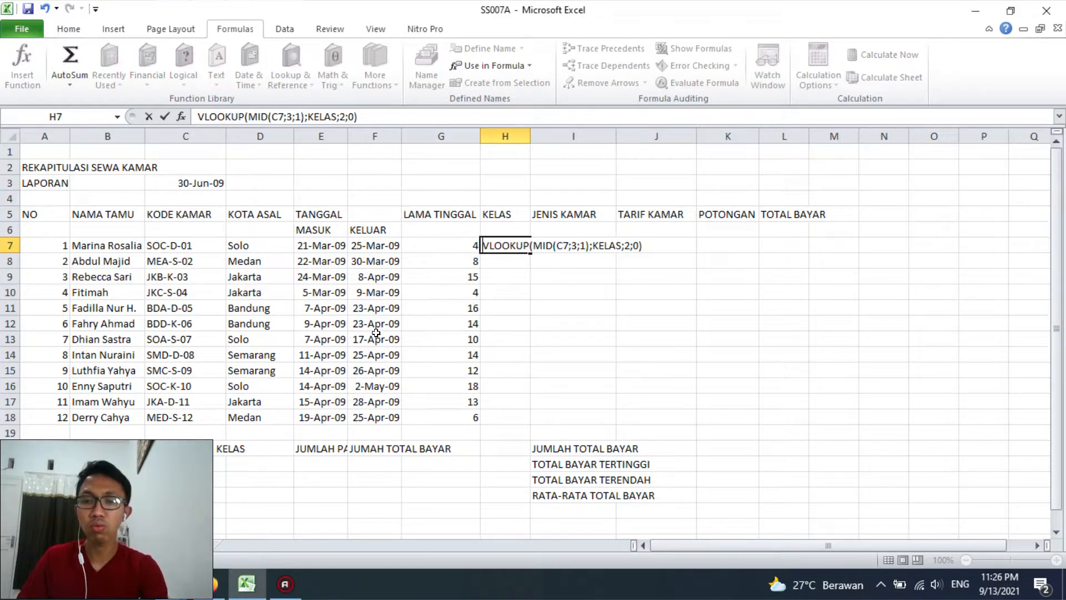
click(125, 545)
drag(239, 183, 252, 230)
drag(253, 183, 367, 230)
drag(238, 183, 240, 229)
drag(295, 189, 302, 231)
drag(347, 182, 360, 235)
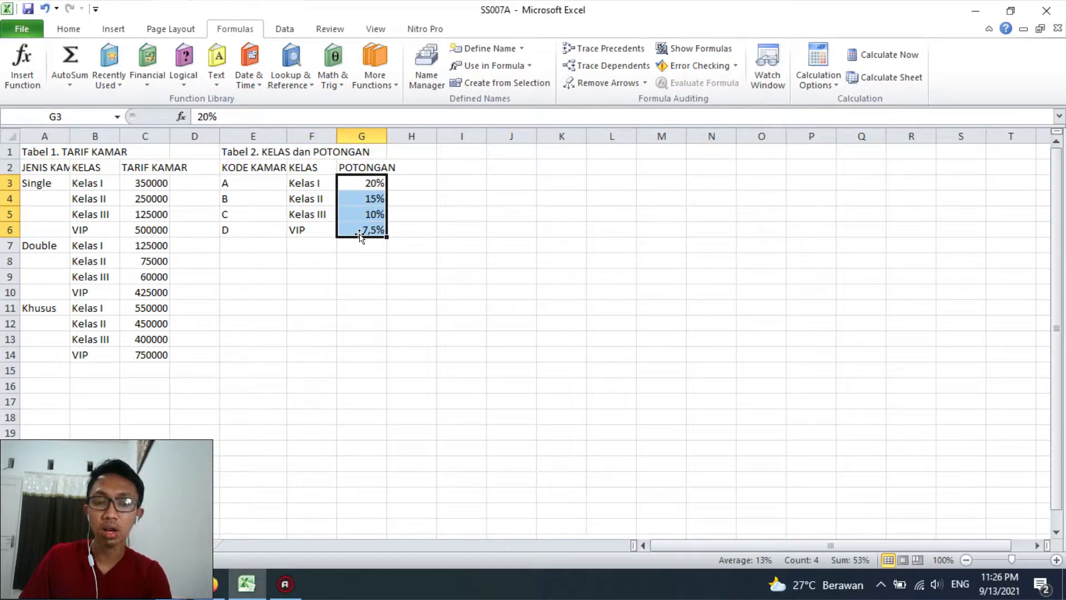
drag(369, 178, 378, 229)
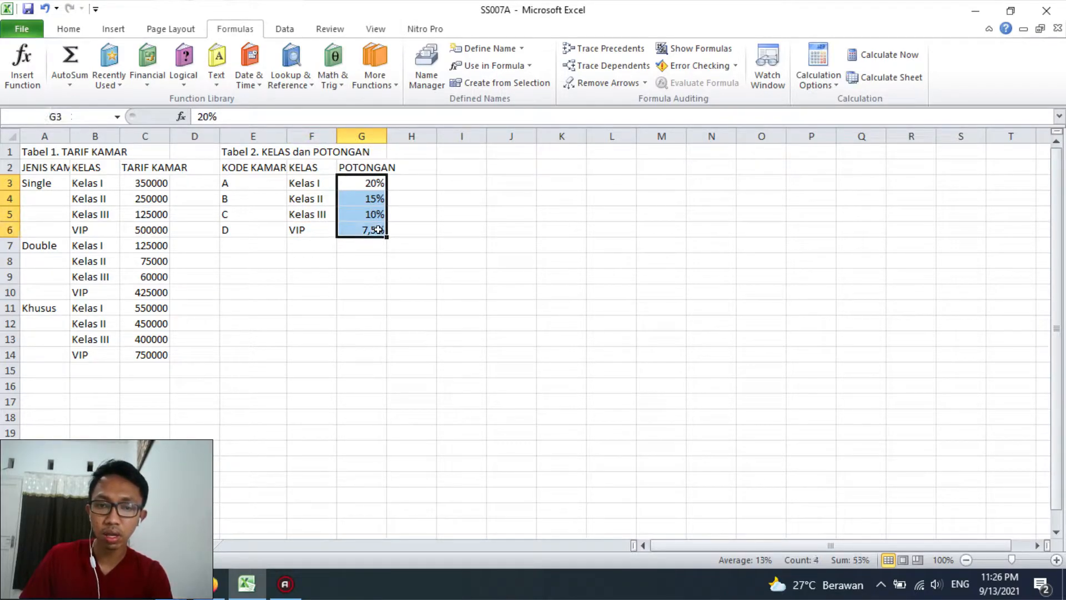
drag(316, 182, 313, 228)
Return to the recap sheet, put the equals sign back in front of the H7 formula and fill it down to H18
click(71, 545)
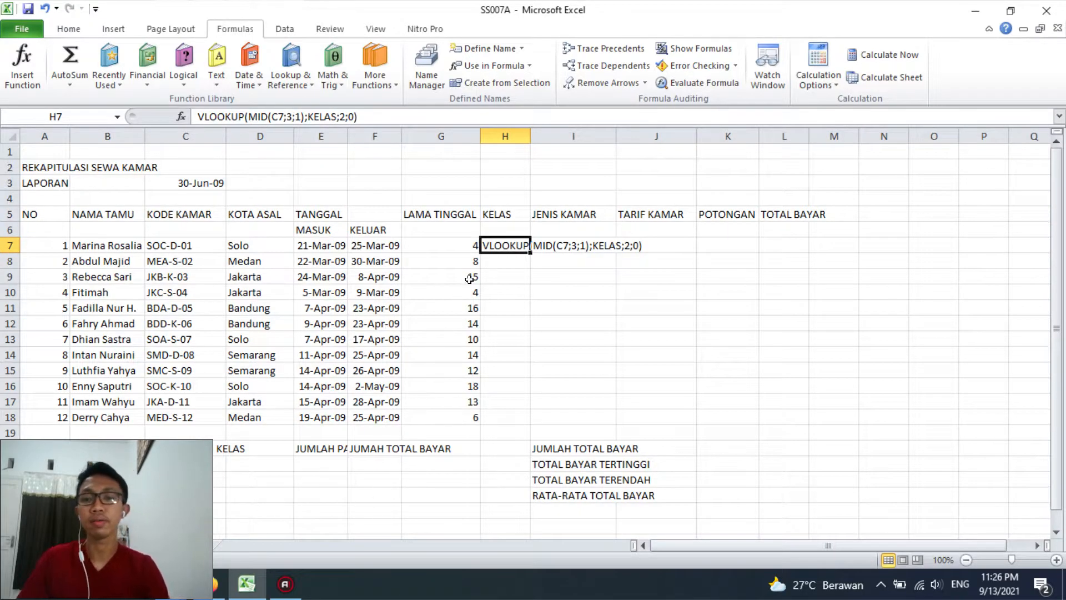
click(198, 116)
text(=)
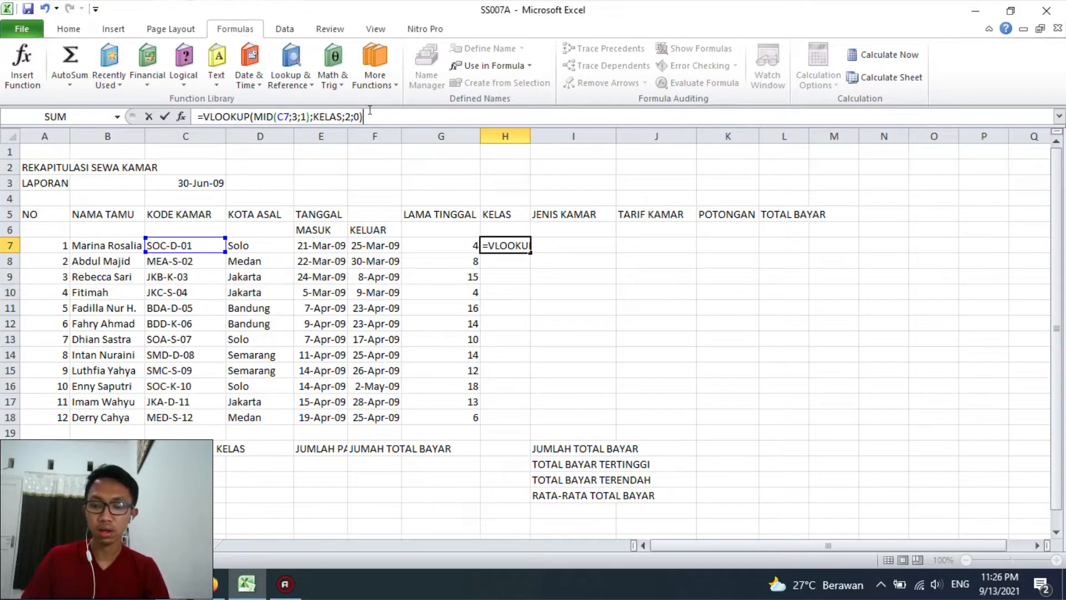
key(Return)
click(496, 244)
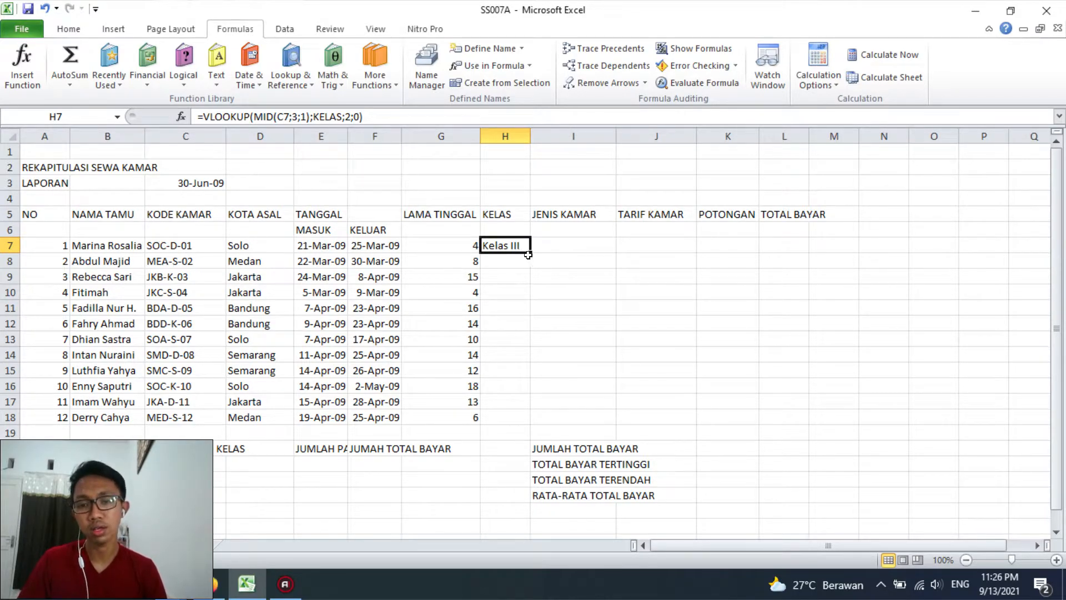
drag(526, 255, 529, 423)
click(499, 263)
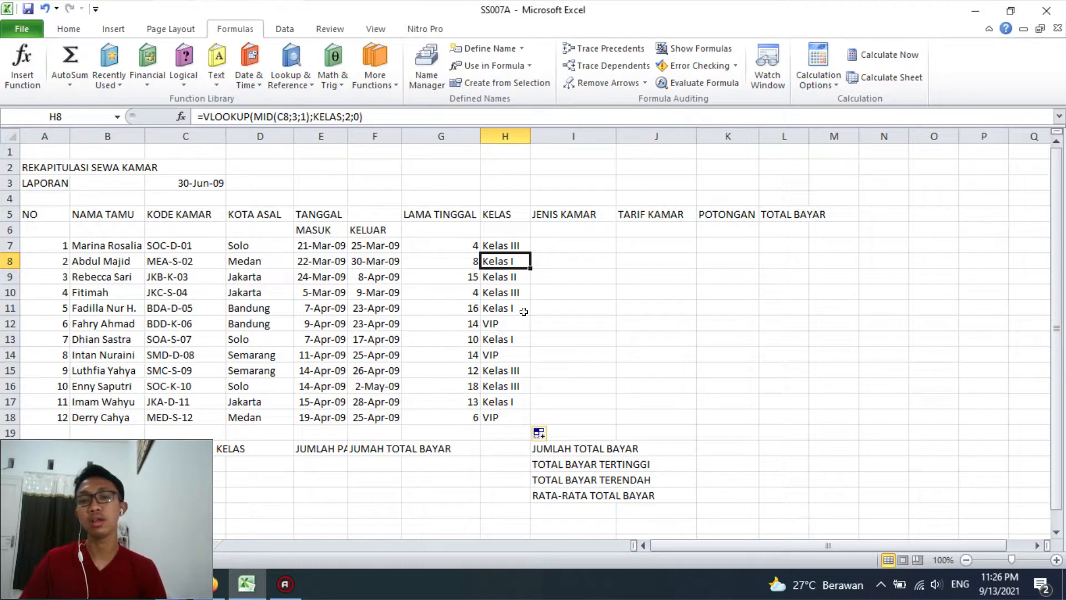
Start the JENIS KAMAR formula in I7 with =IF(MID(C7;5;1)="D";"Double"; to test the fifth character of the room code
click(554, 243)
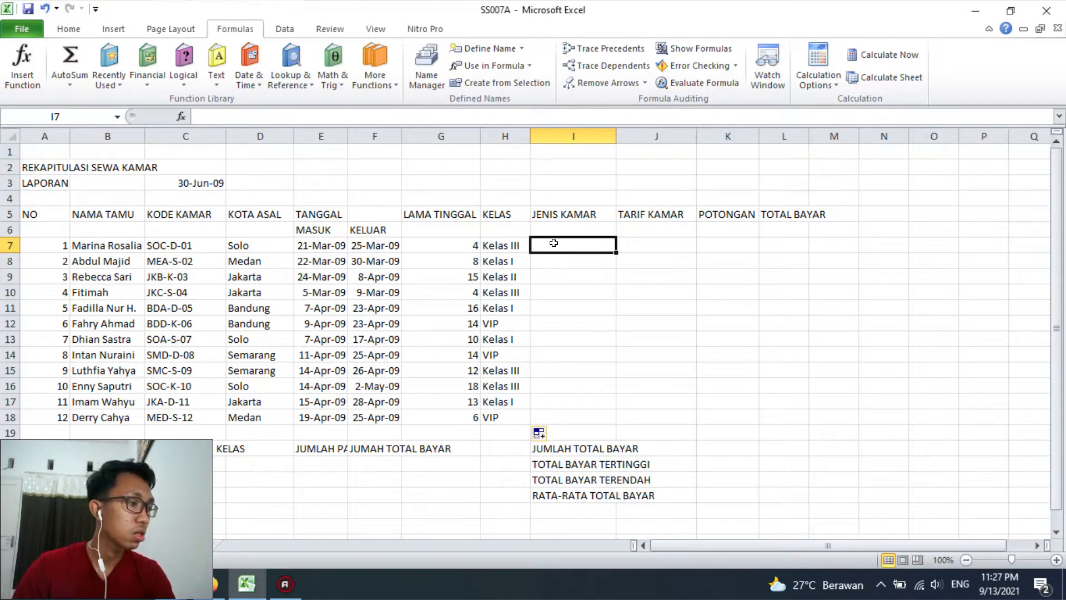
text(=)
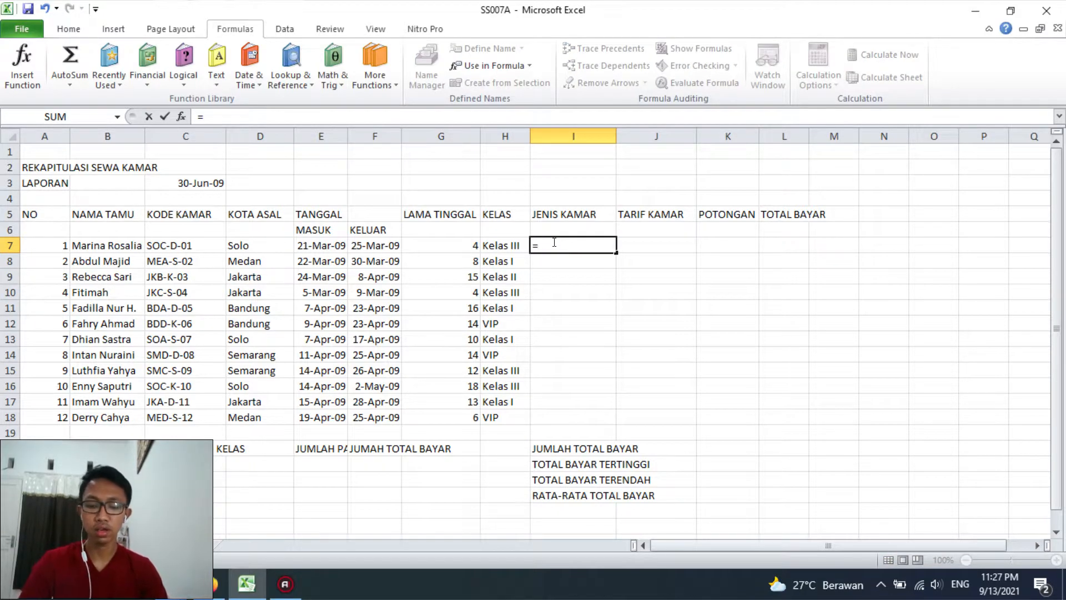
text(IF()
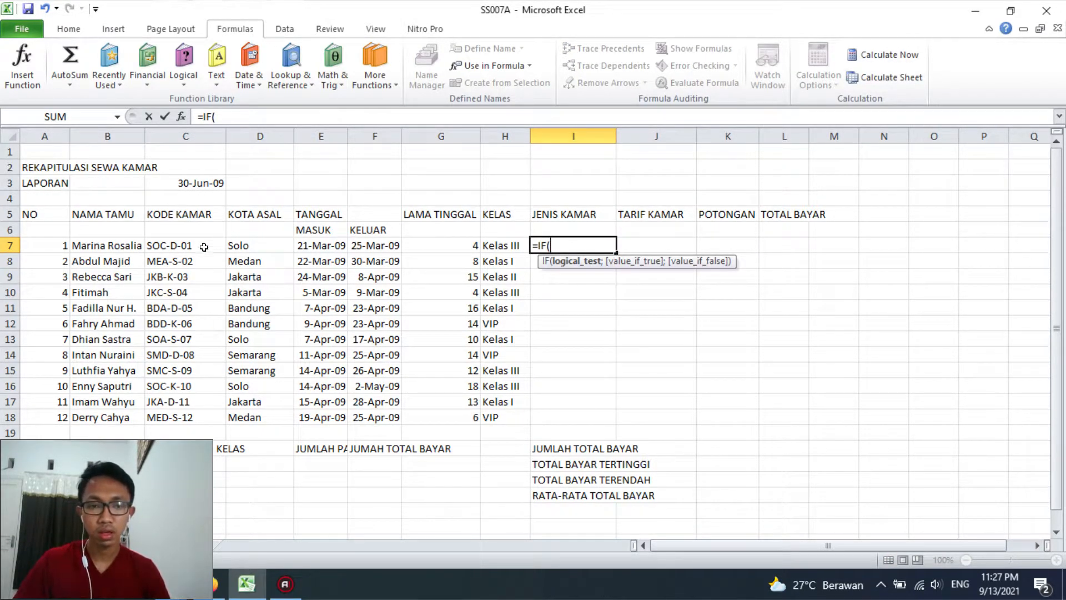
text(MID()
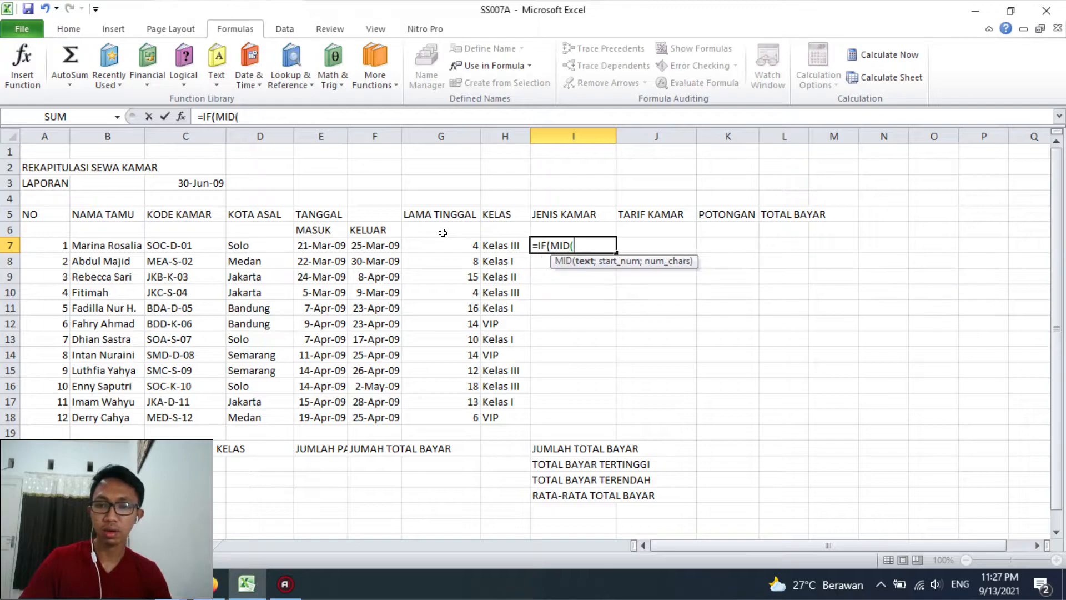
click(215, 246)
text(;5;)
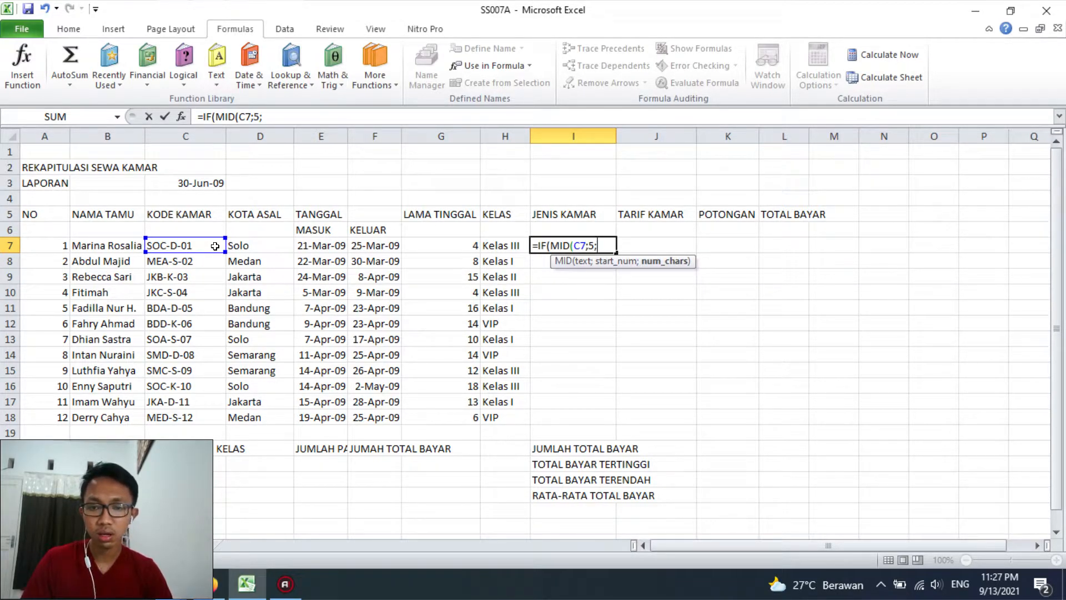
text(1))
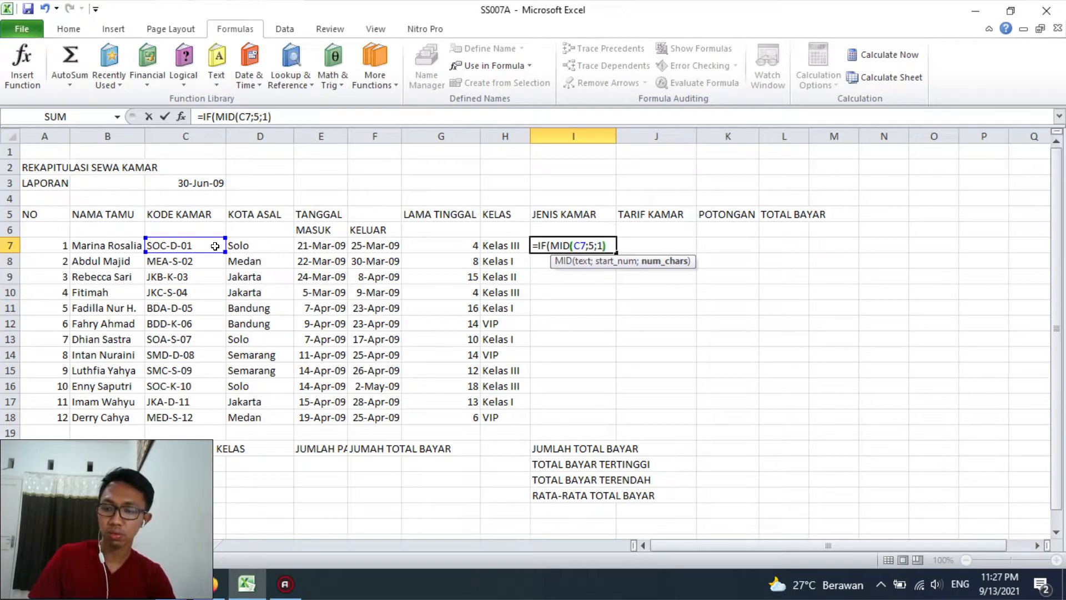
text(="D)
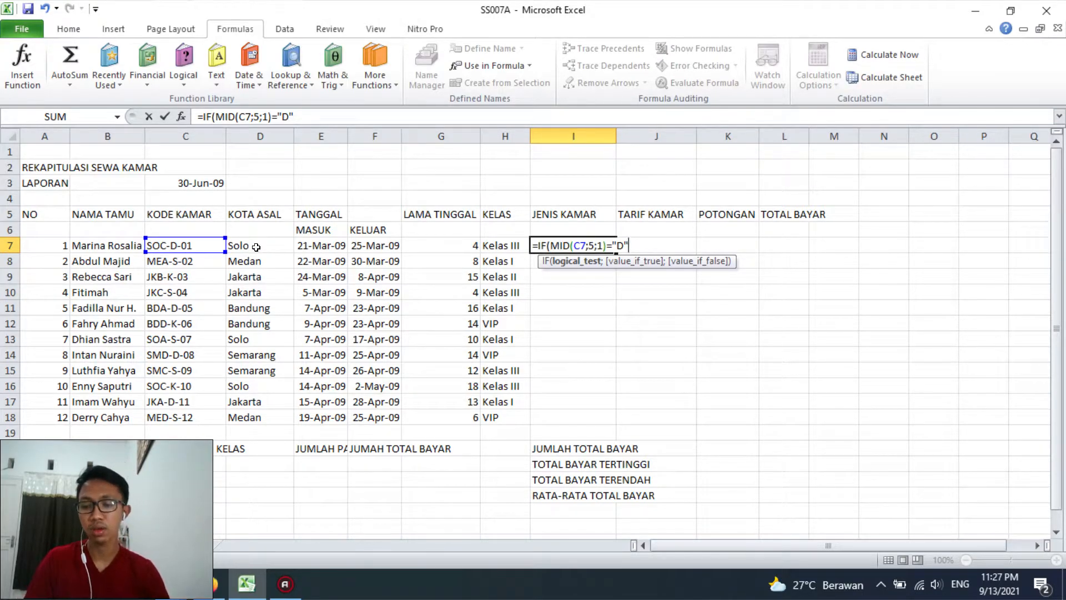
text(;)
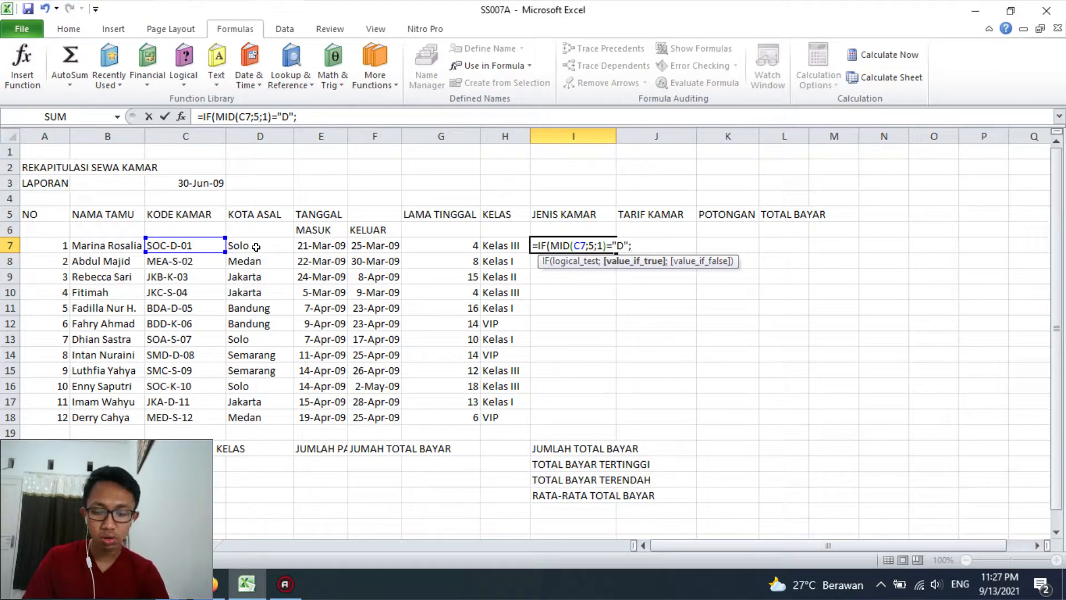
text("Double";)
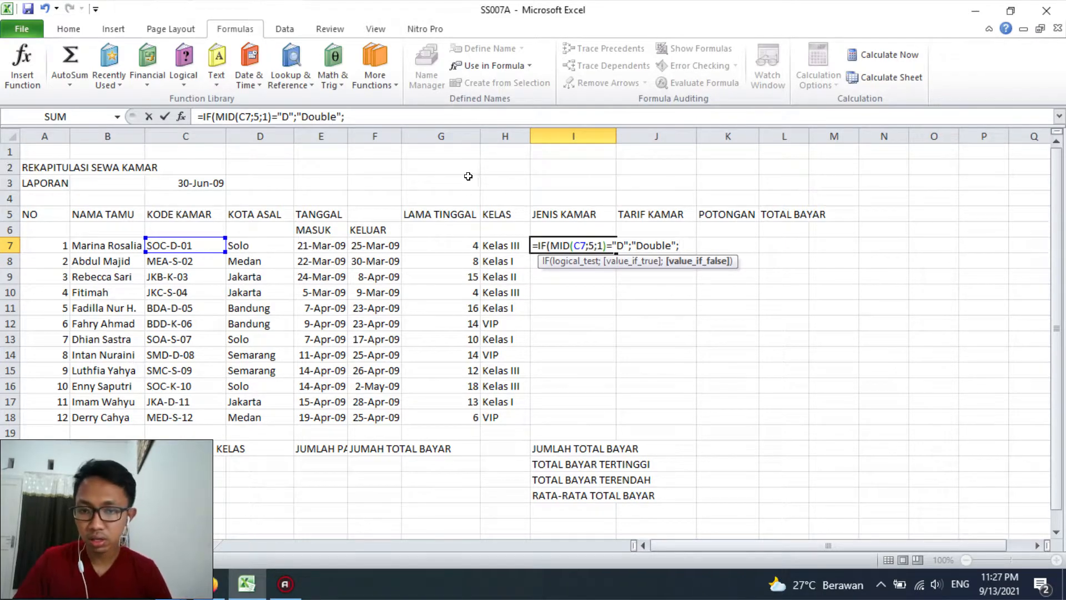
Duplicate the IF test within the I7 formula as a nested condition and change the copy to return "Single" for code "S"
drag(536, 245, 691, 241)
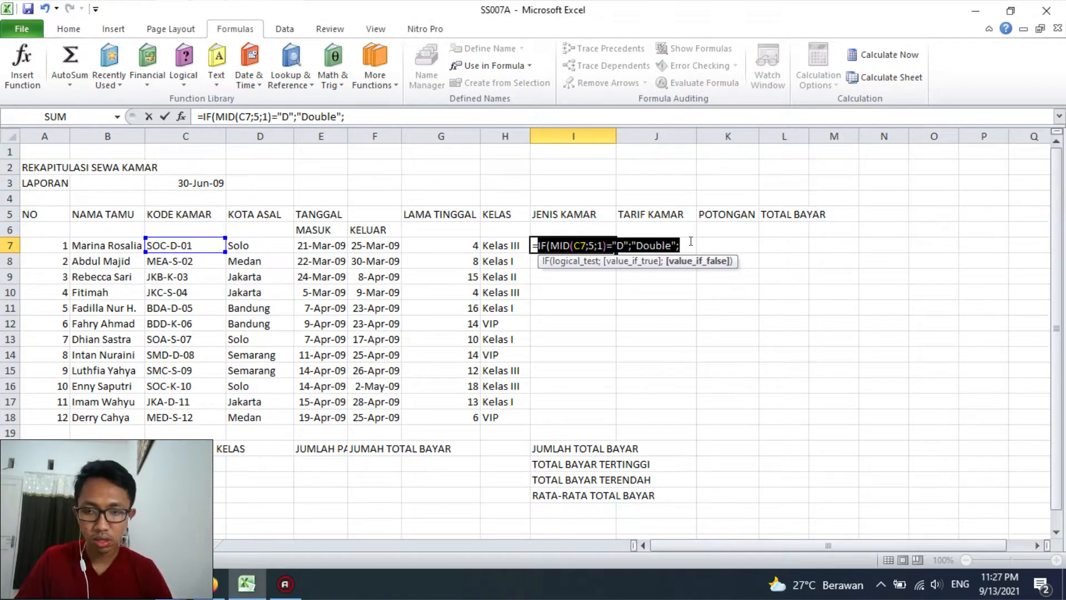
key(ctrl+c)
click(690, 241)
key(ctrl+v)
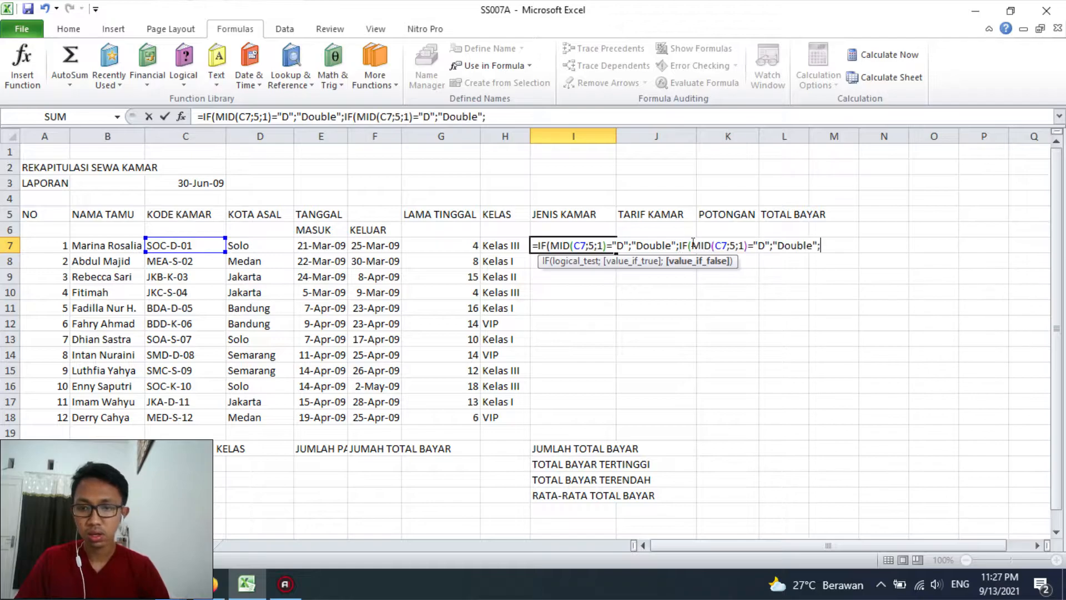
click(758, 245)
key(shift+Right)
text(S)
key(Right)
key(Right)
key(Right)
key(shift+Right)
key(shift+Right)
key(shift+Right)
key(shift+Right)
key(shift+Right)
key(shift+Right)
text(Single)
key(Right)
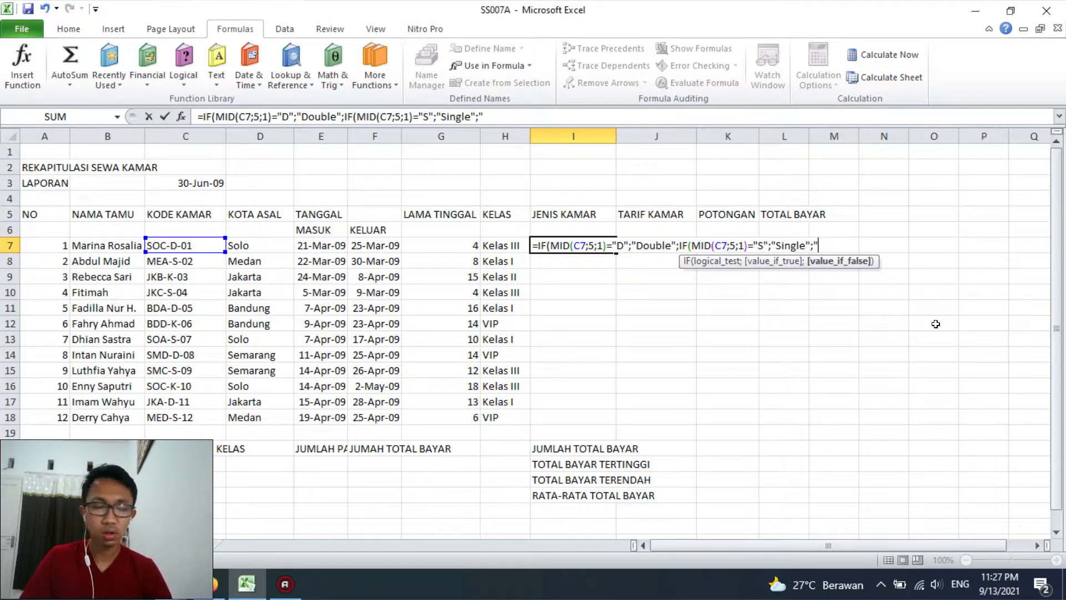
Complete the I7 formula with "Khusus" as the fallback value and fill it down to I18
text("Khusus)
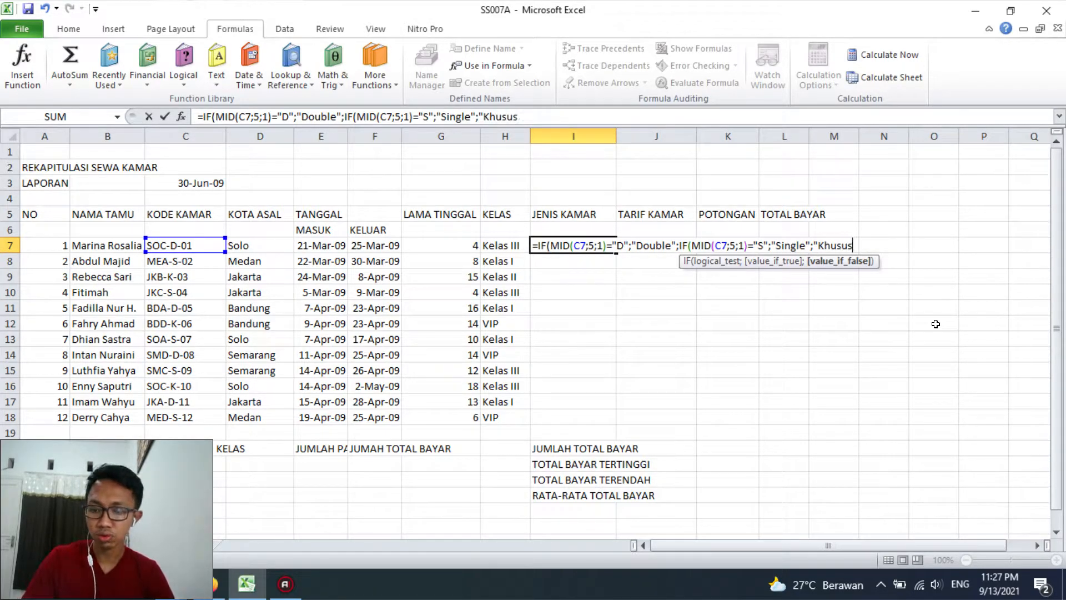
text(")))
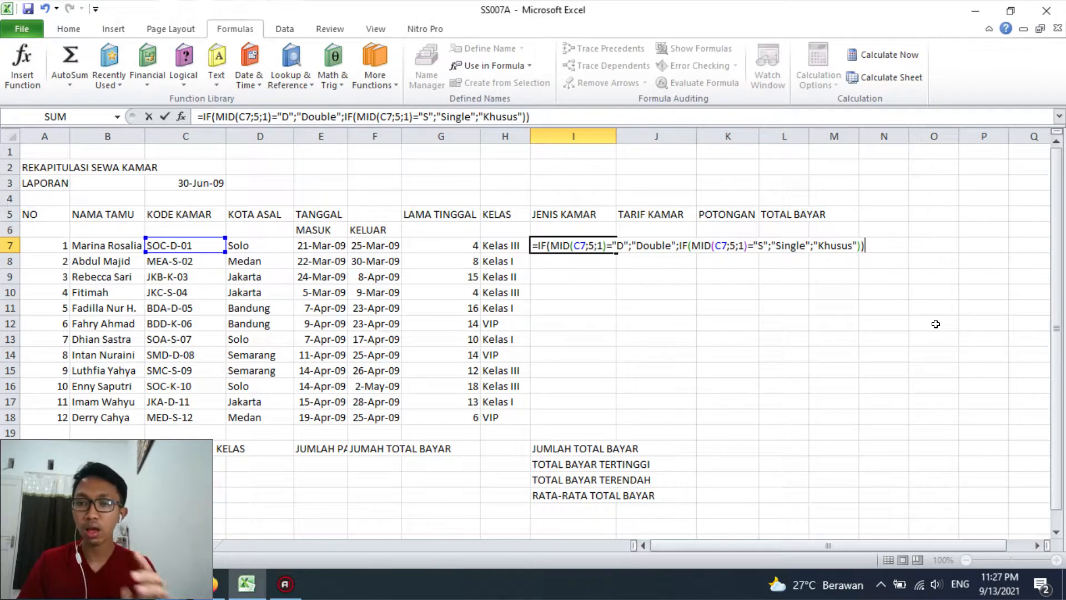
key(Return)
click(570, 245)
drag(614, 250, 616, 251)
double_click(614, 250)
Review the room types and classes of Tabel 1 on Sheet2 and widen column A so that the JENIS KAMAR heading fits
click(645, 242)
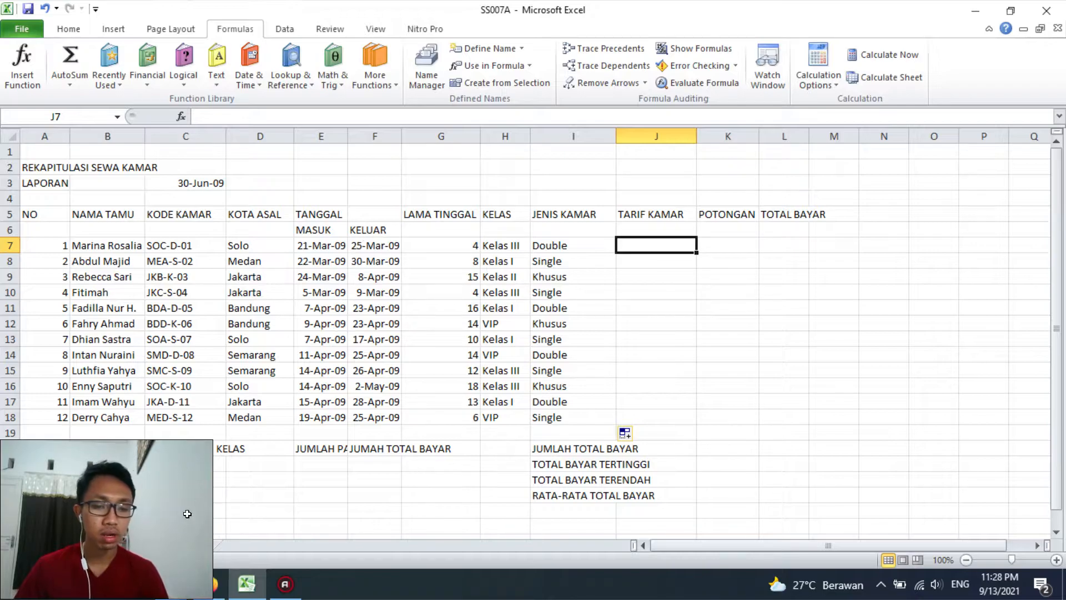
click(115, 545)
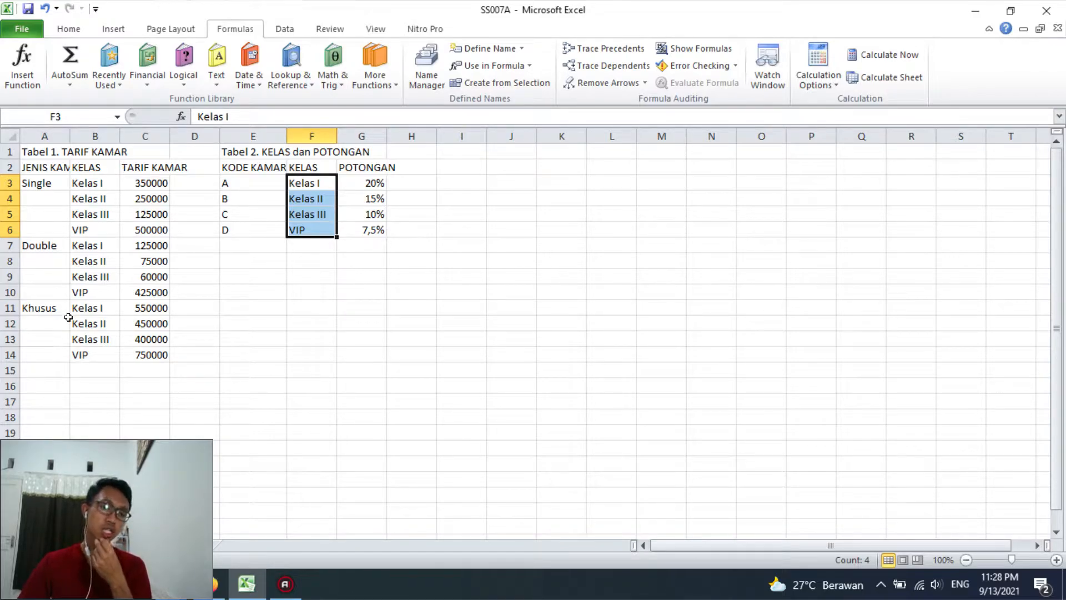
drag(95, 184, 93, 351)
click(38, 307)
click(39, 245)
click(39, 183)
drag(71, 137, 93, 138)
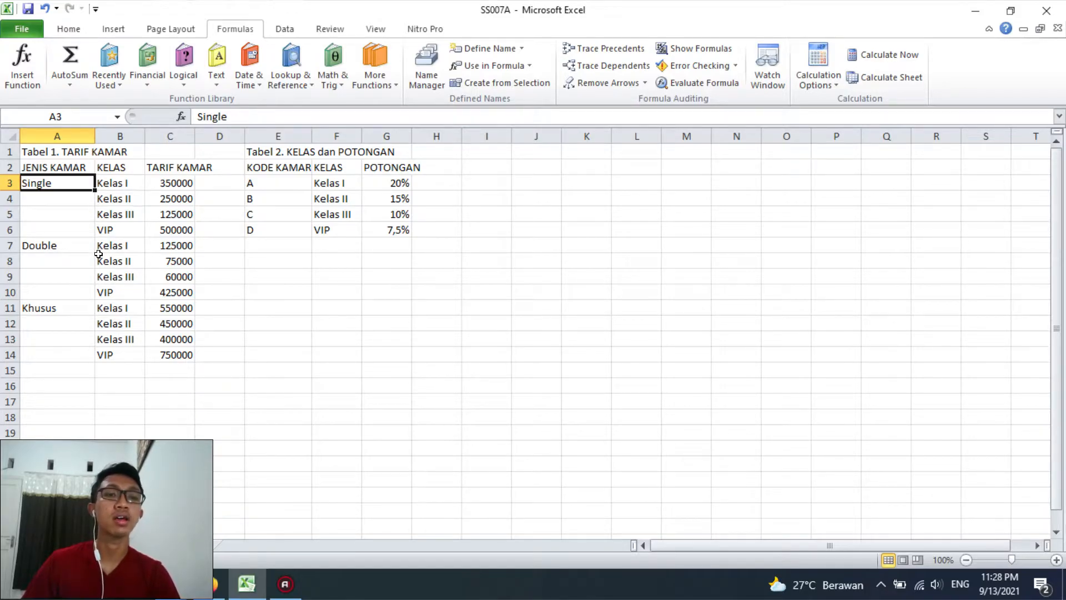
Examine how the JENIS KAMAR groups in Tabel 1 relate to their classes and room rates
drag(57, 183, 40, 353)
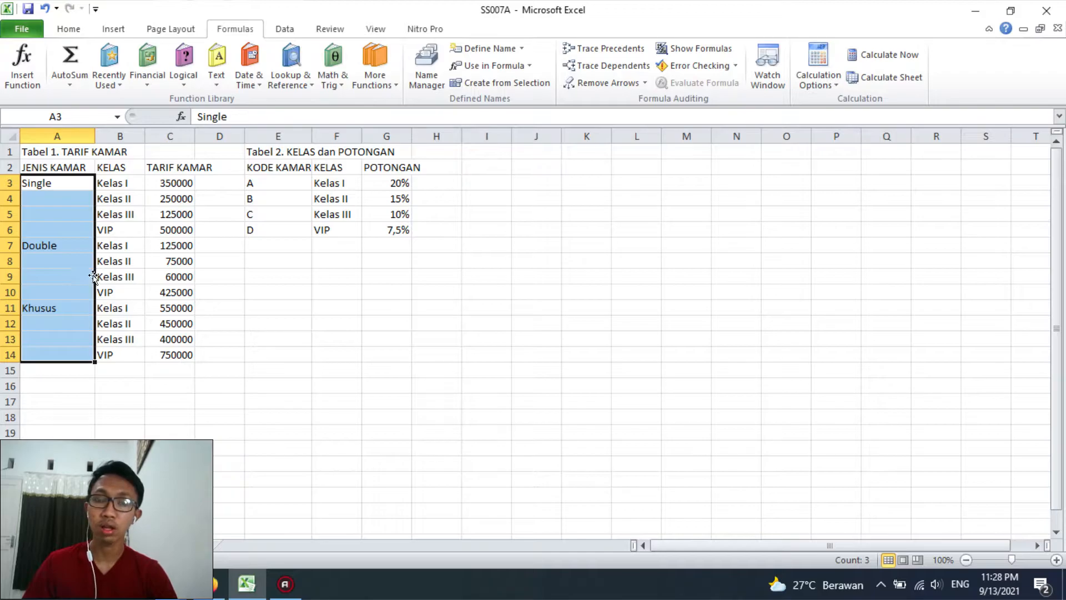
click(120, 245)
drag(72, 179, 47, 354)
drag(123, 177, 188, 353)
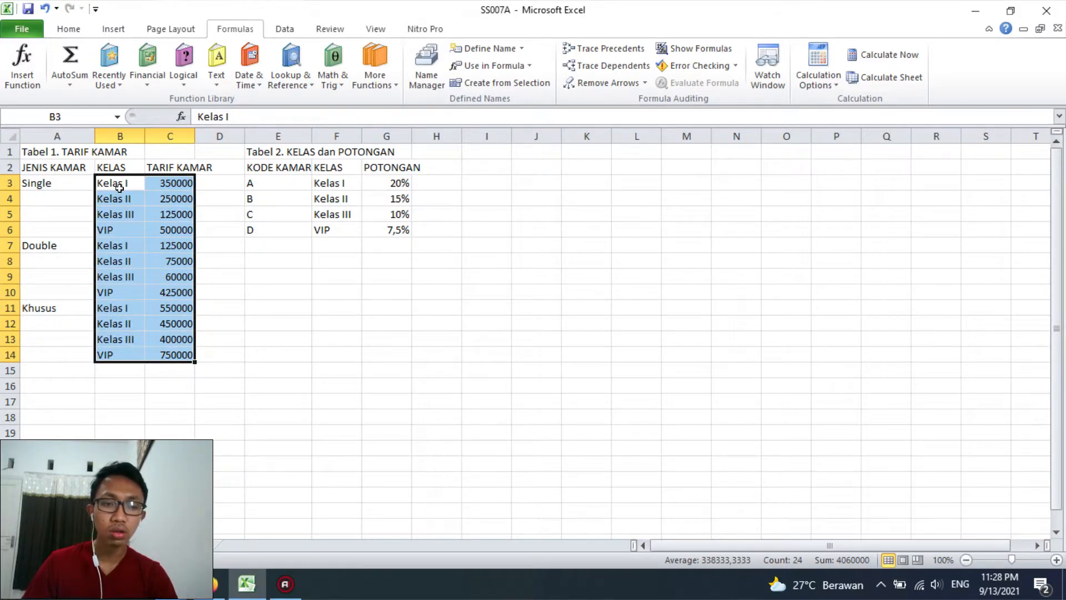
click(119, 308)
Define the name Single for the class and rate range B3:C6 on Sheet2
drag(112, 183, 156, 226)
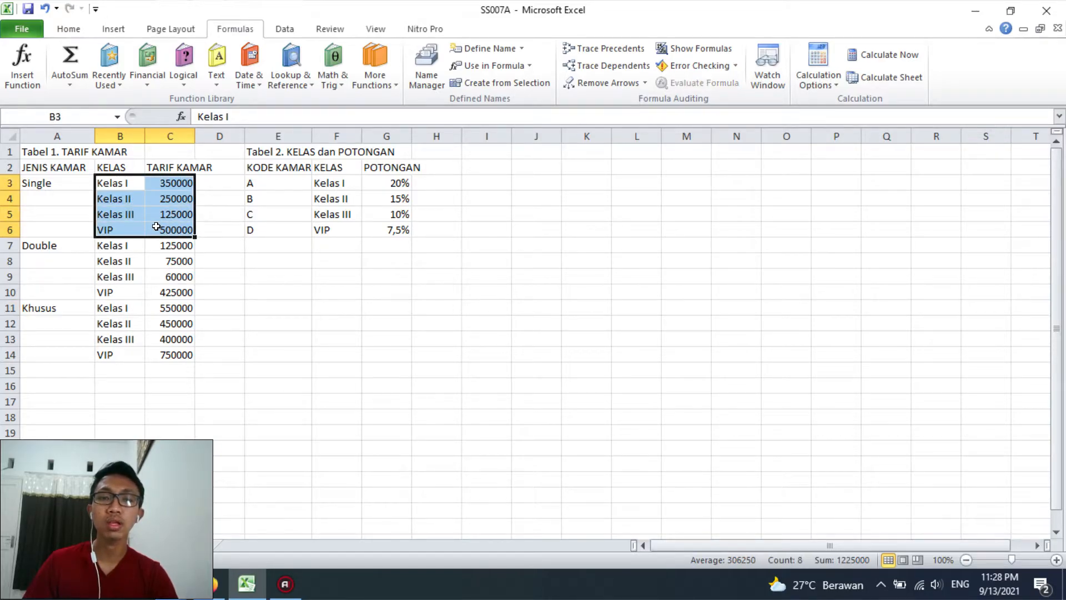
click(502, 54)
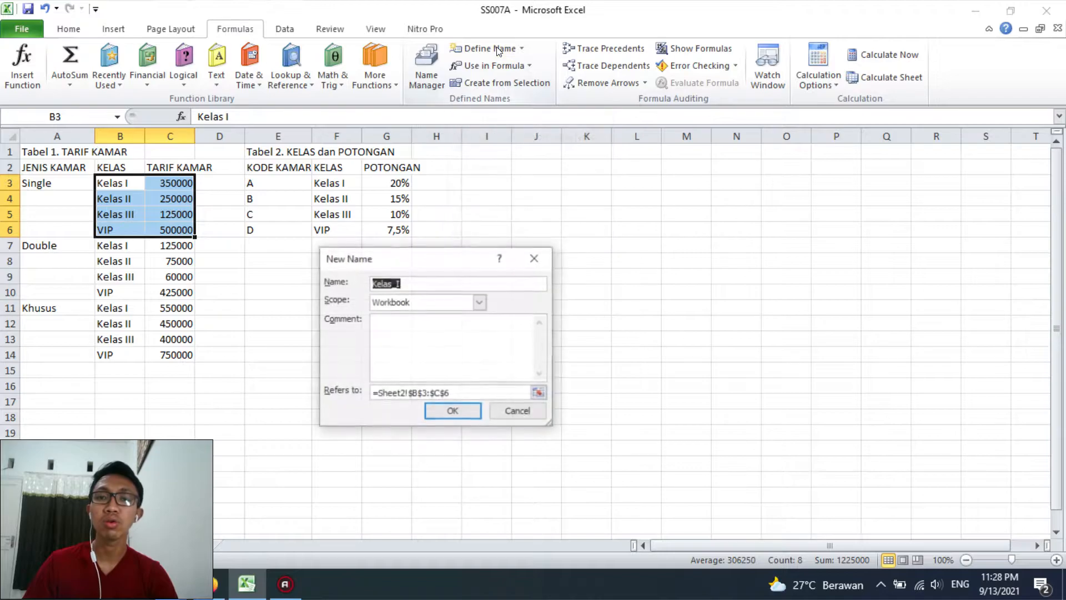
drag(438, 251, 491, 229)
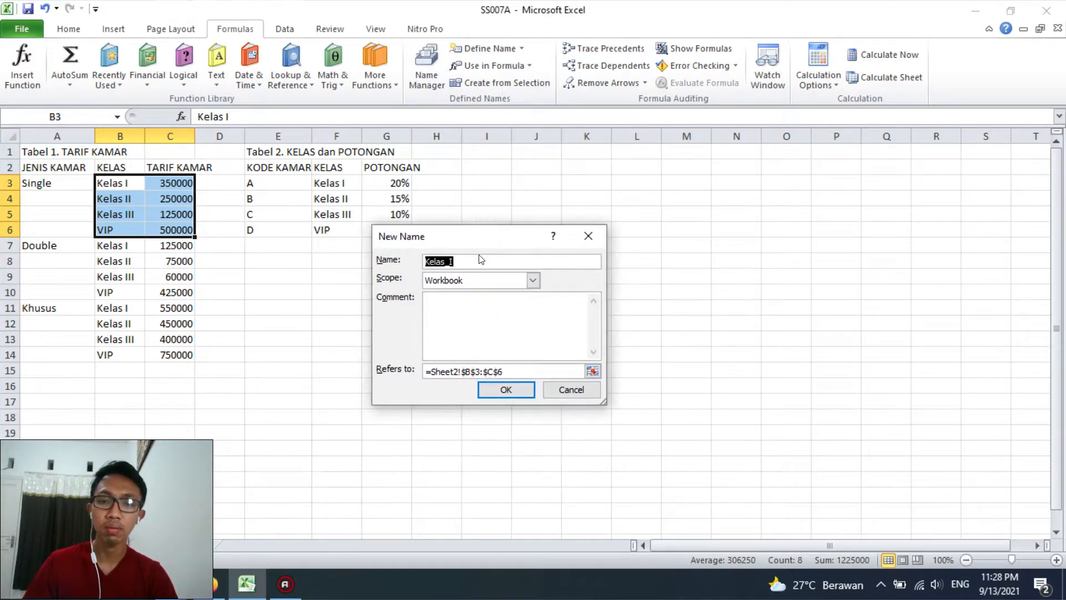
text(Single)
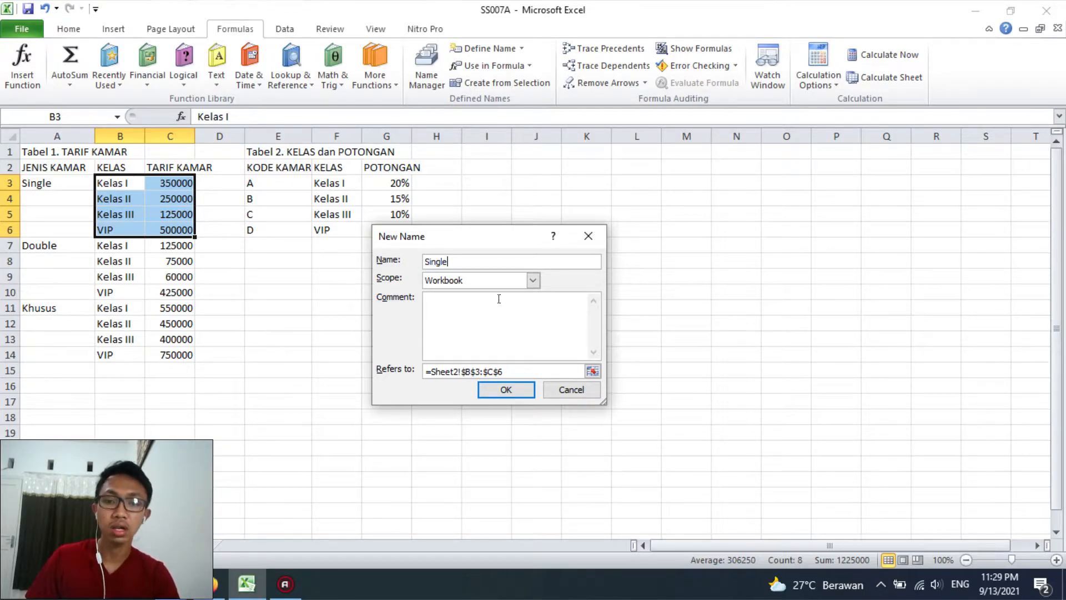
click(504, 389)
click(277, 260)
Define the name Double for the class and rate range B7:C10 on Sheet2
drag(123, 244, 183, 291)
click(469, 65)
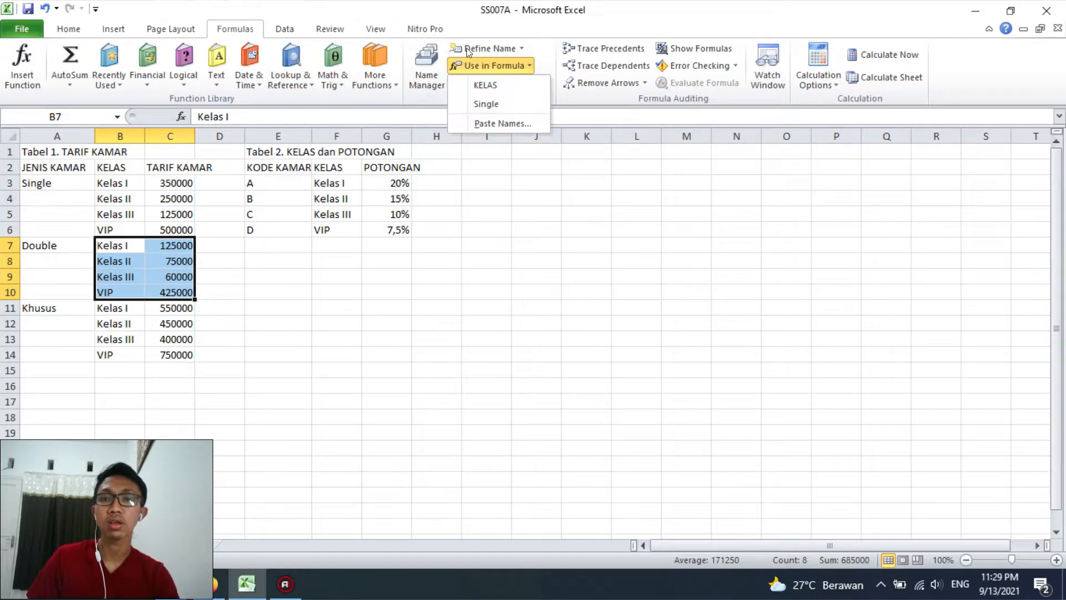
click(469, 50)
text(Double)
key(Return)
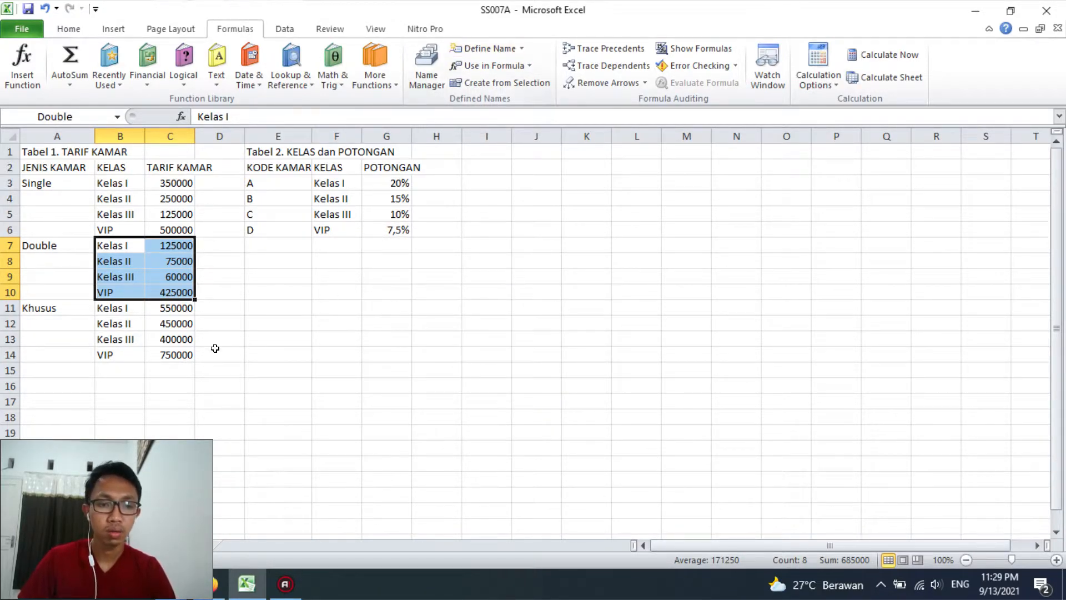
Define the name Khusus for the class and rate range B11:C14 on Sheet2
drag(127, 309, 156, 348)
click(483, 48)
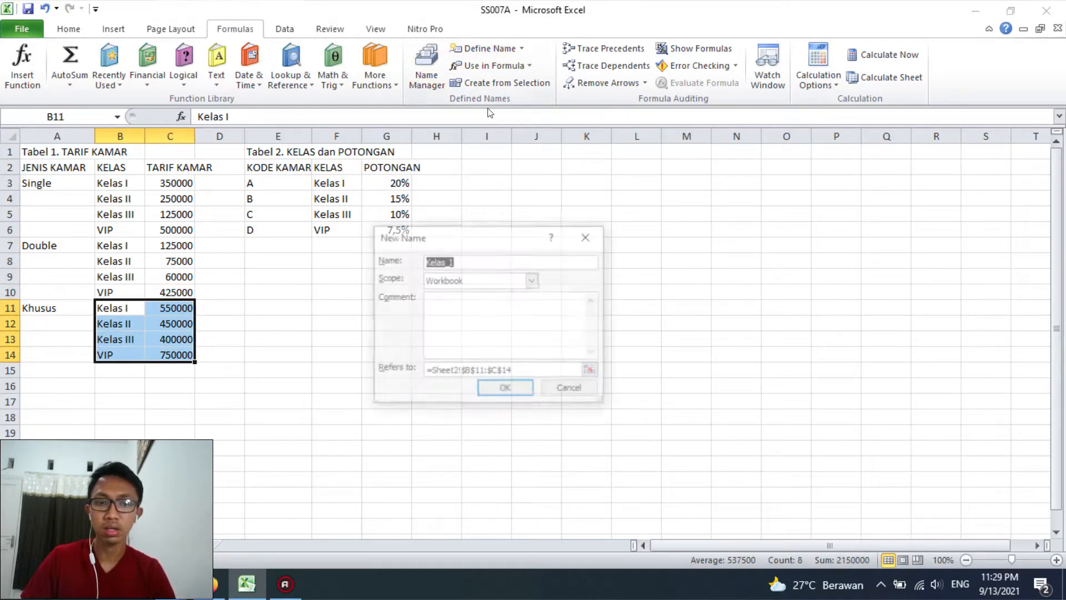
text(Khusus)
key(Return)
click(386, 339)
Compare the empty TARIF KAMAR column of the recap with the rates per room type and class in Tabel 1 on Sheet2
click(83, 545)
click(392, 400)
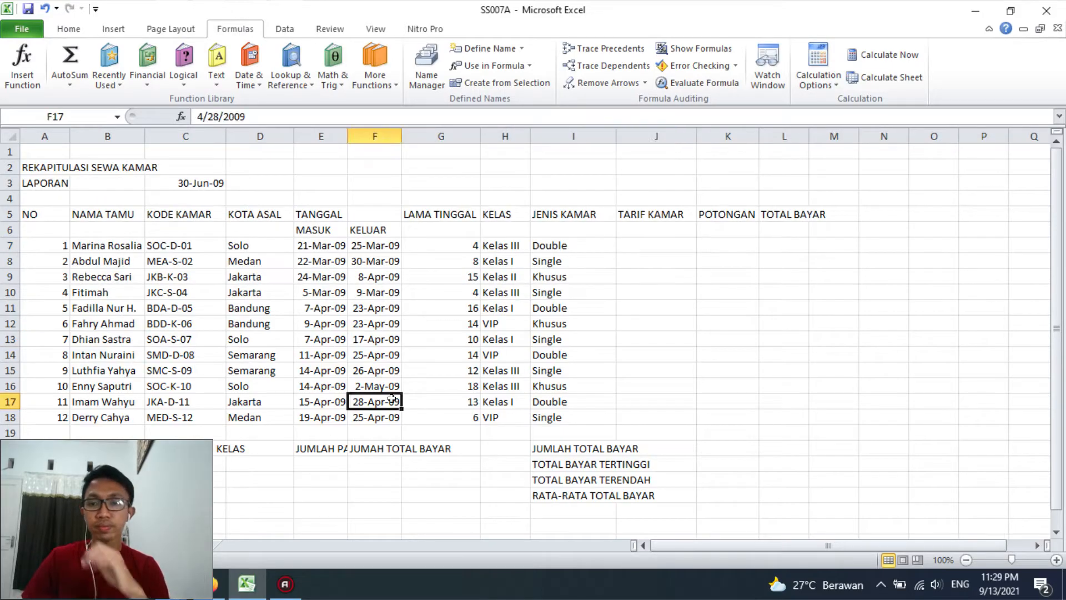
click(643, 241)
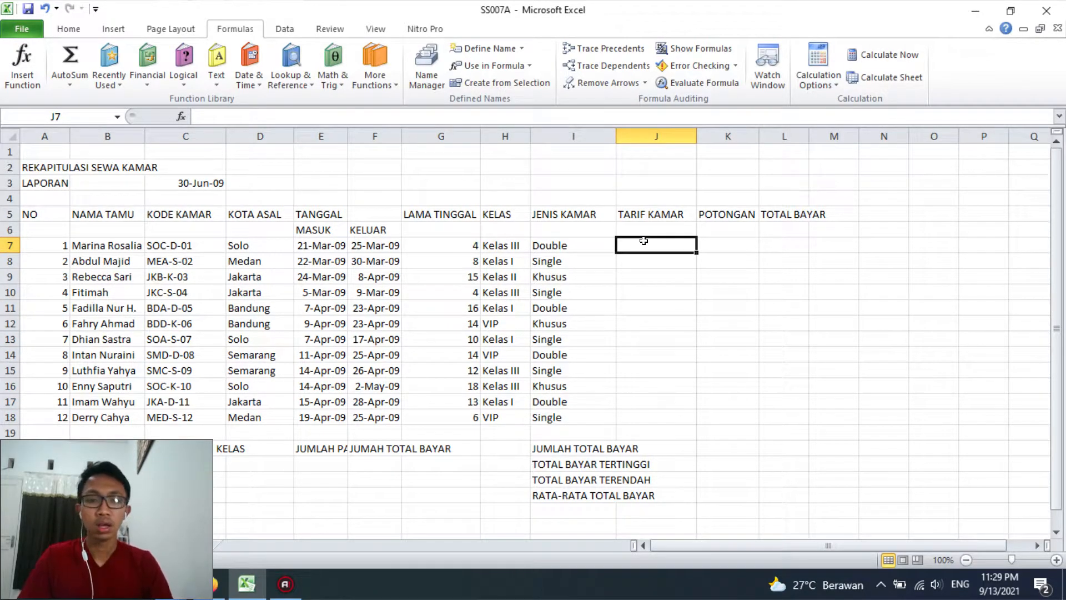
click(131, 545)
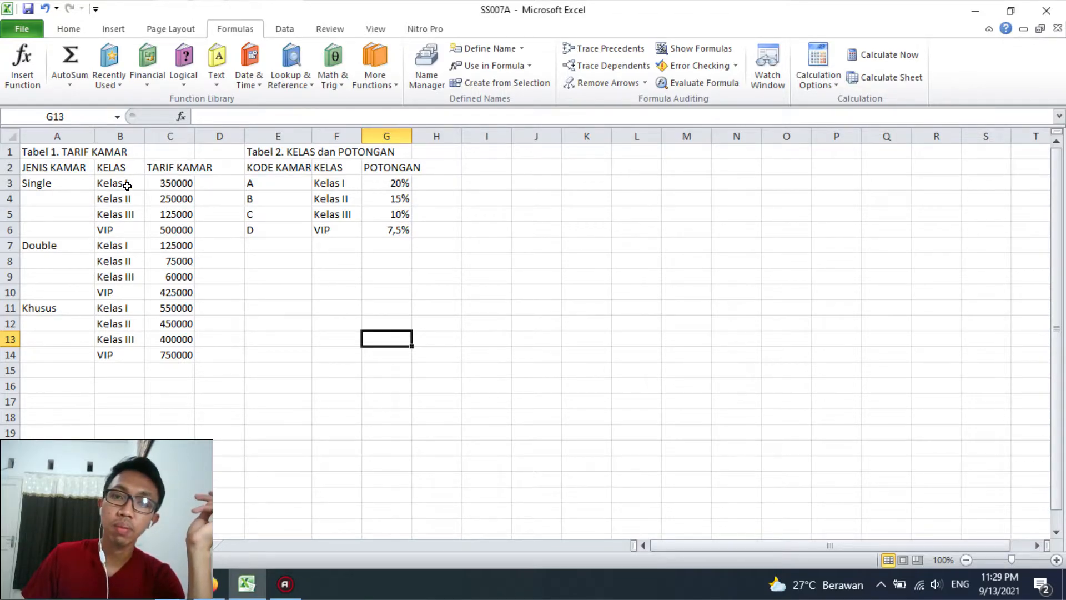
drag(528, 241, 698, 272)
click(597, 304)
drag(581, 245, 602, 275)
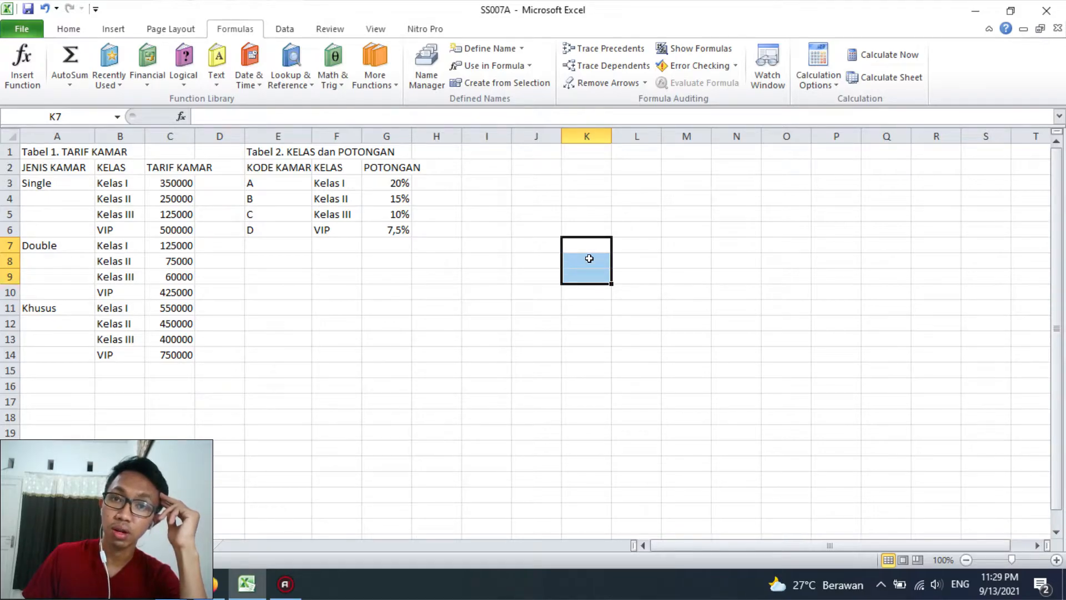
click(586, 324)
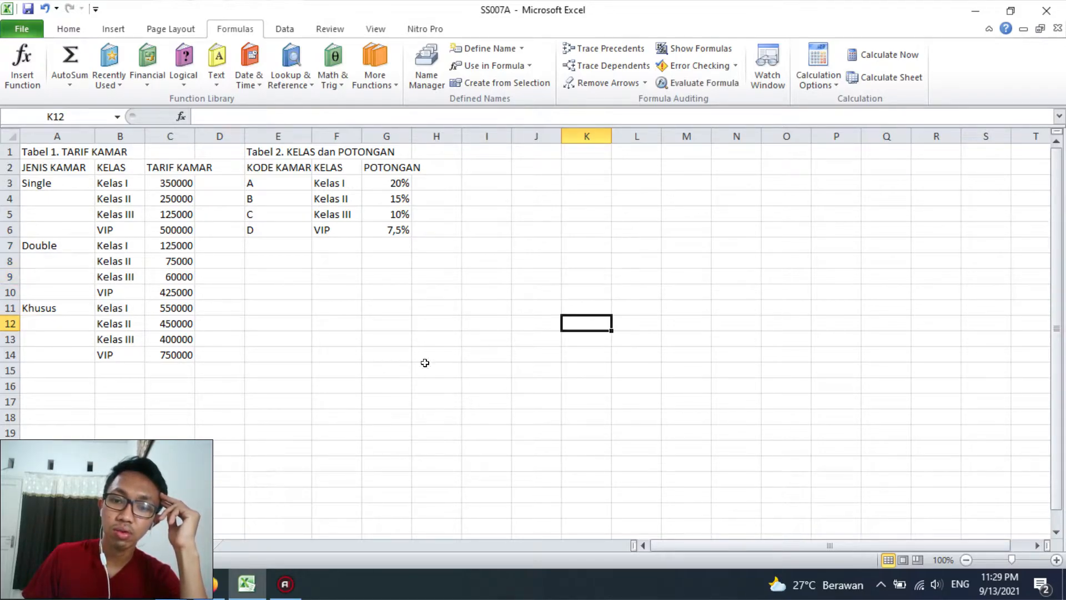
click(64, 544)
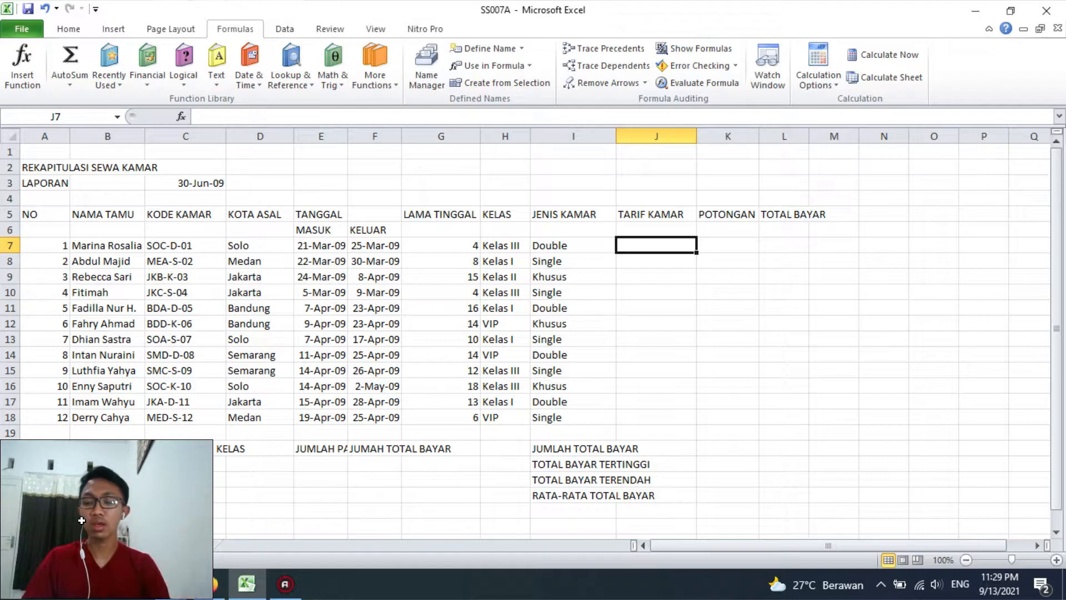
Begin an IF formula in J7 that tests the room type in I7
text(=if()
key(BackSpace)
key(BackSpace)
key(BackSpace)
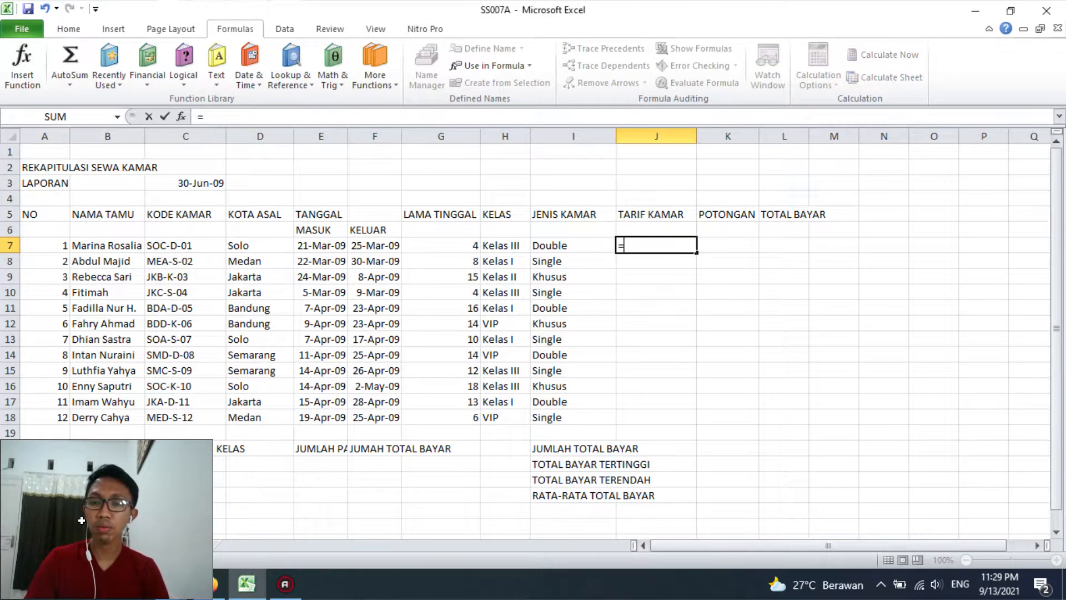
text(if)
key(Tab)
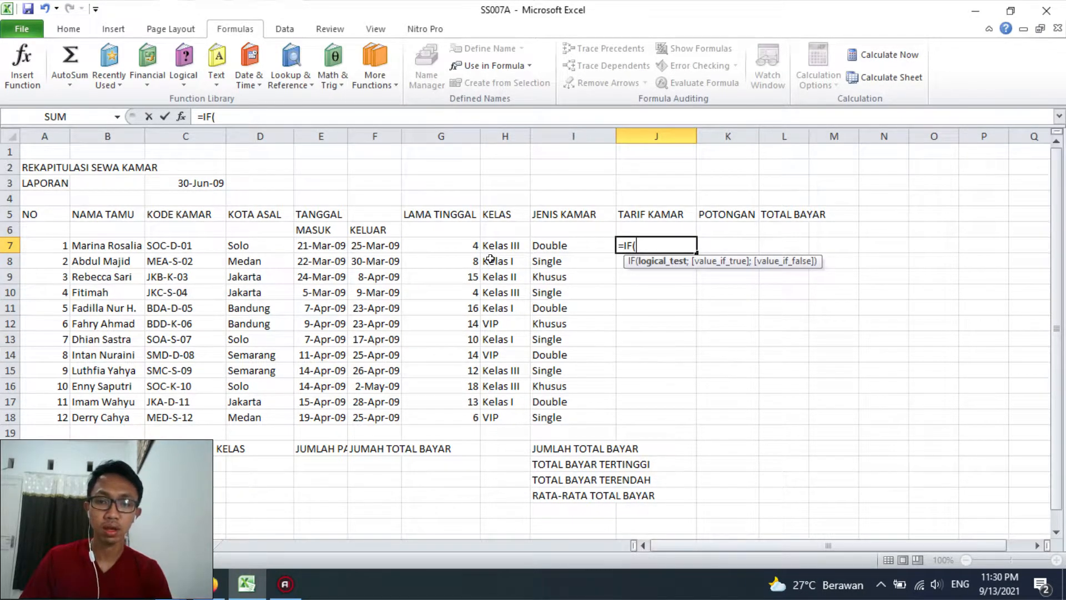
click(549, 244)
text(=)
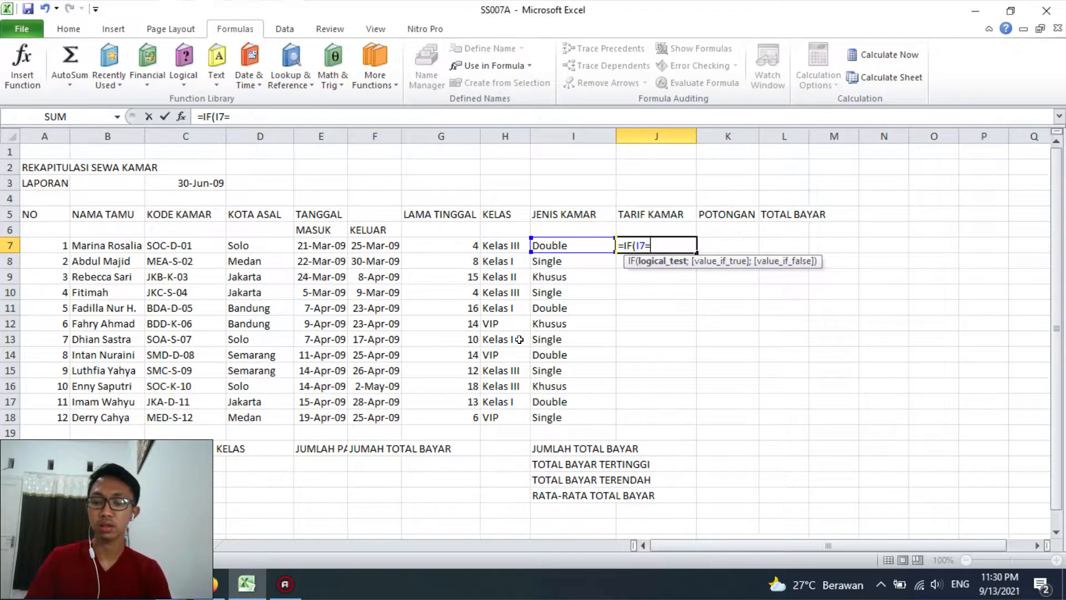
text("Doub)
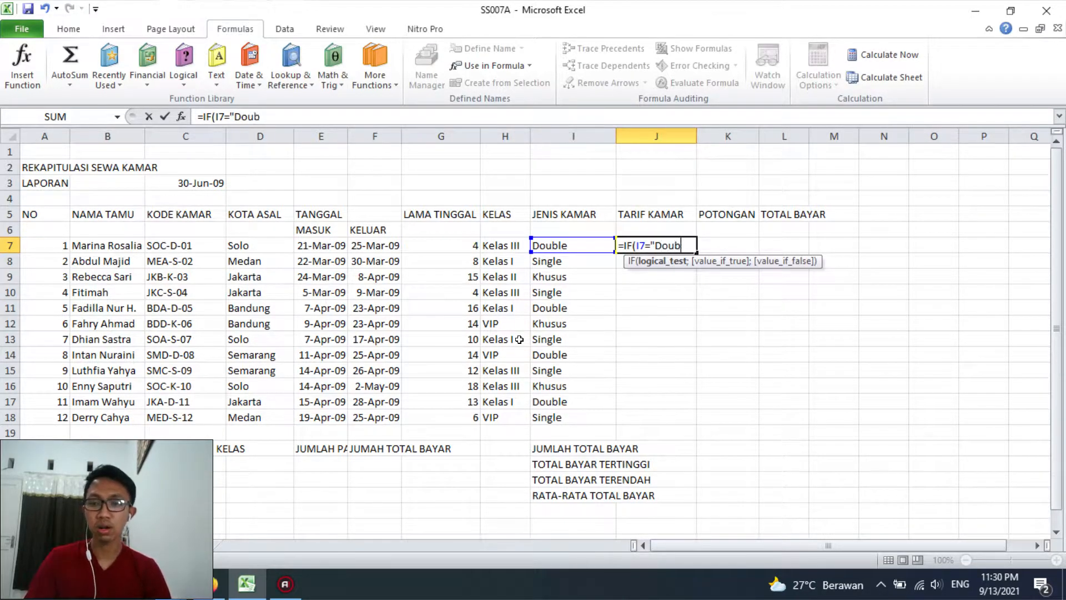
Make the J7 condition compare the room type with "Single" and continue to the value-if-true argument
key(BackSpace)
key(BackSpace)
key(BackSpace)
text(Singe)
key(BackSpace)
key(BackSpace)
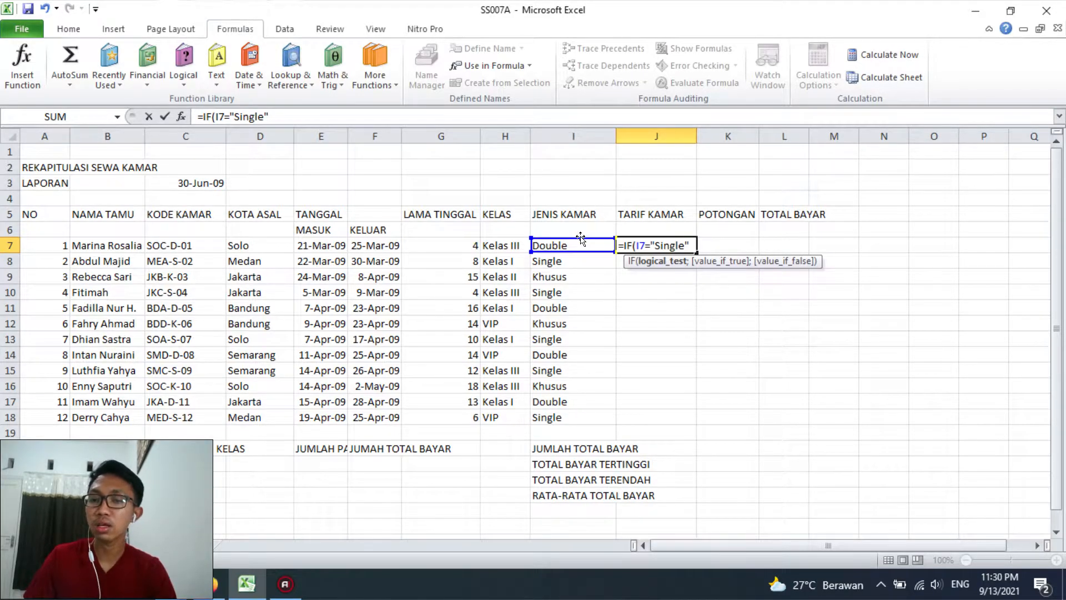
text(;)
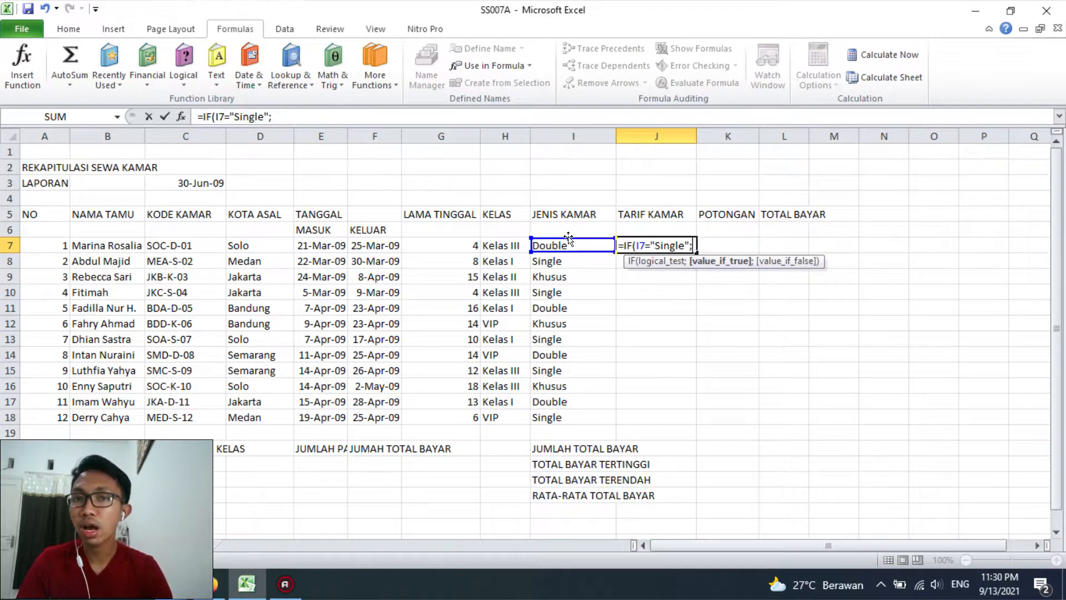
text(vlookup)
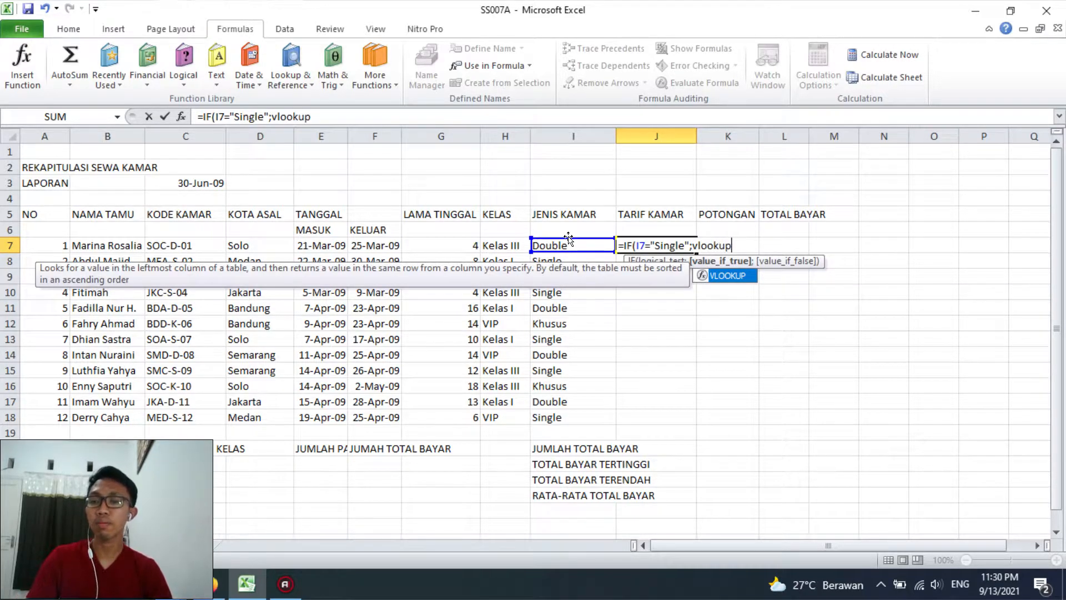
Enter a VLOOKUP as the value if true in J7, looking up H7 in the range Single with column index 2
key(BackSpace)
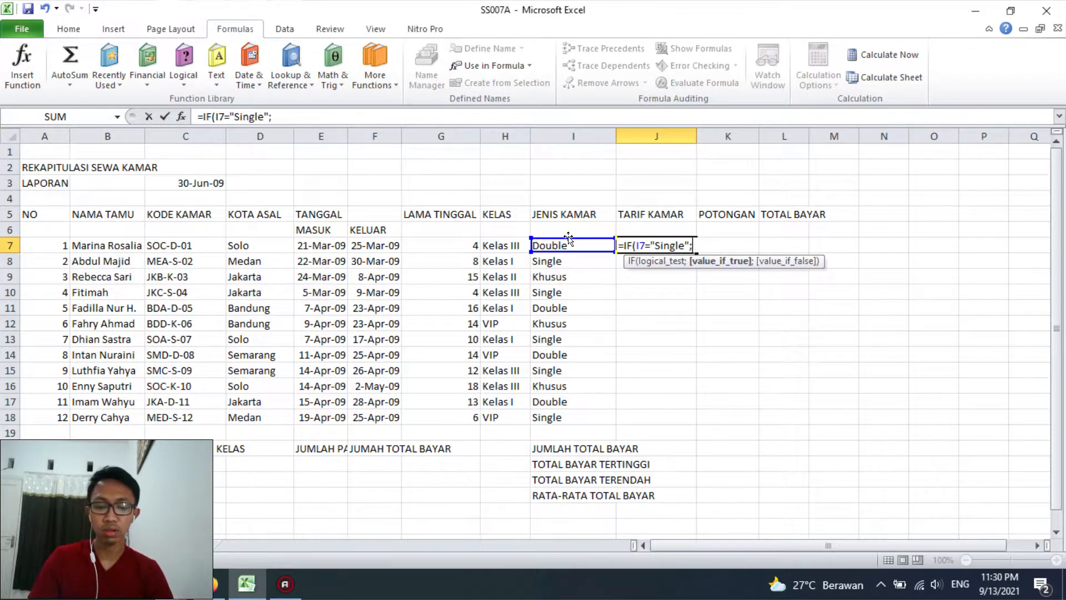
text(VLOOKUP()
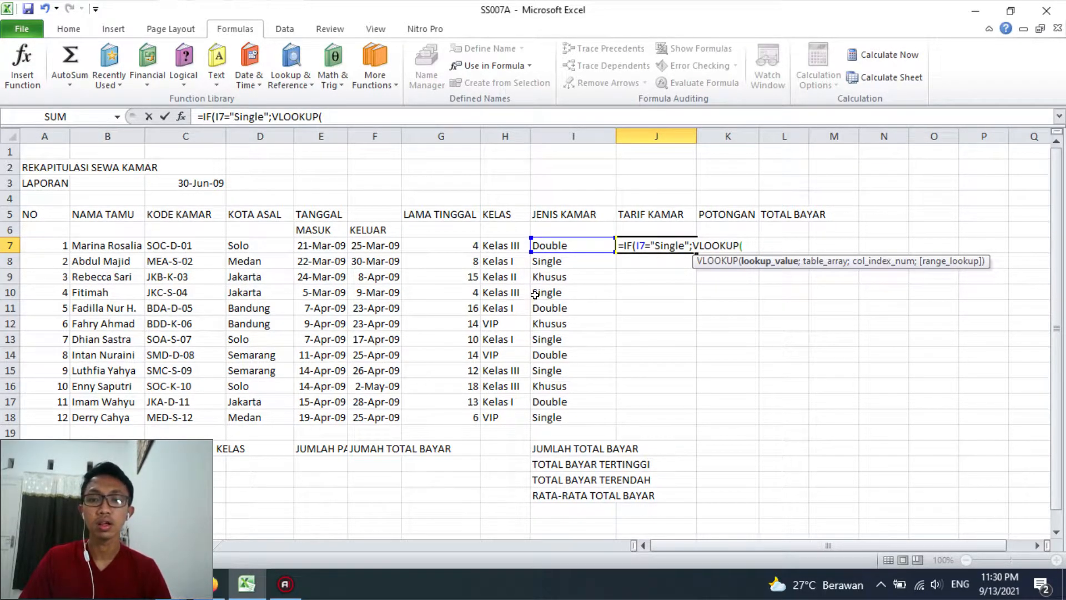
click(500, 246)
text(;)
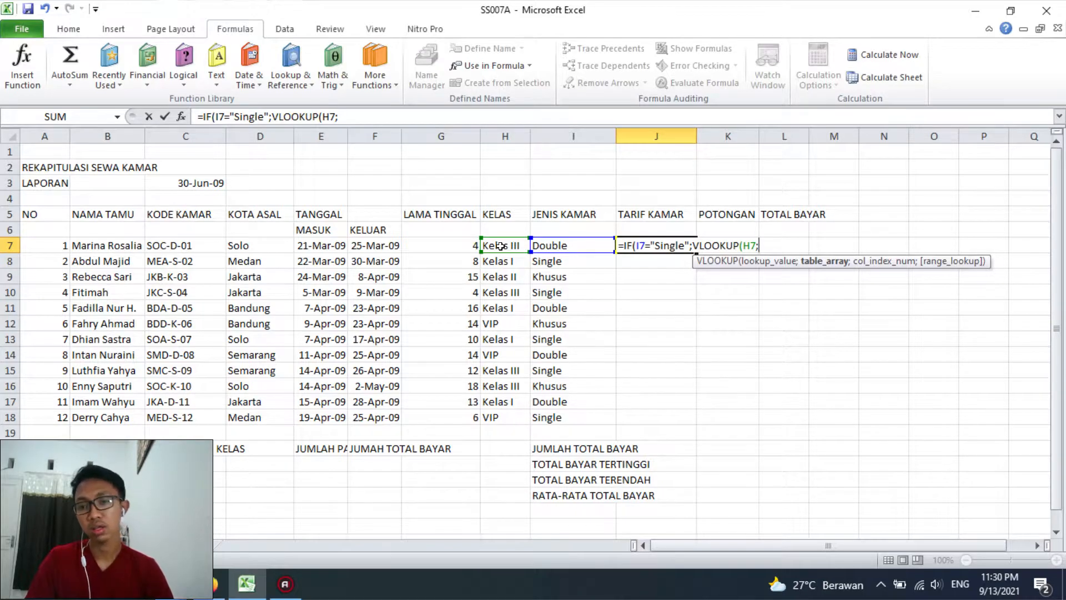
text(SIn)
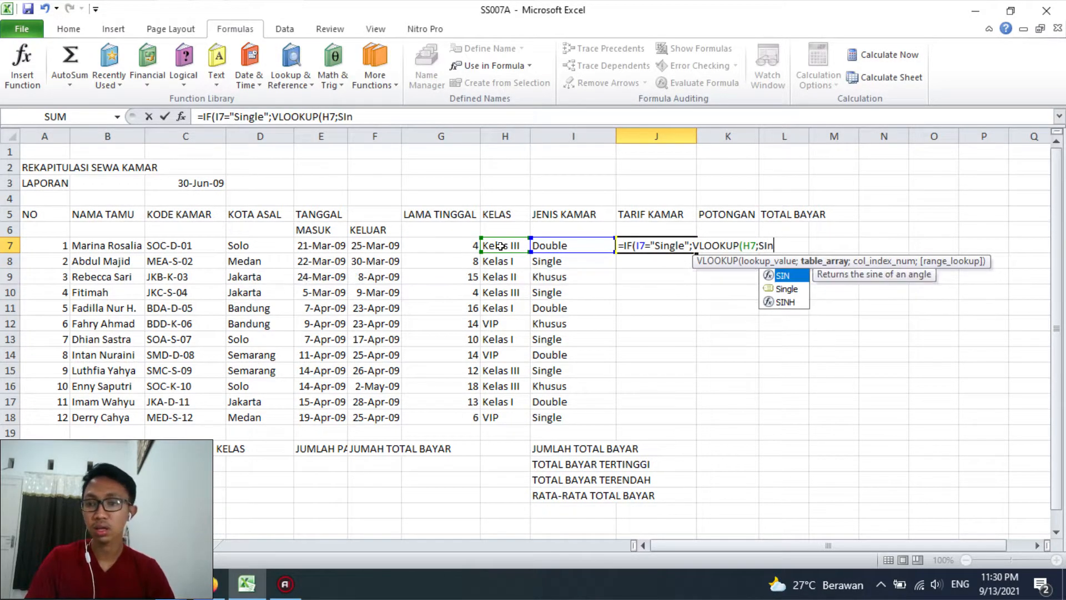
text(gle)
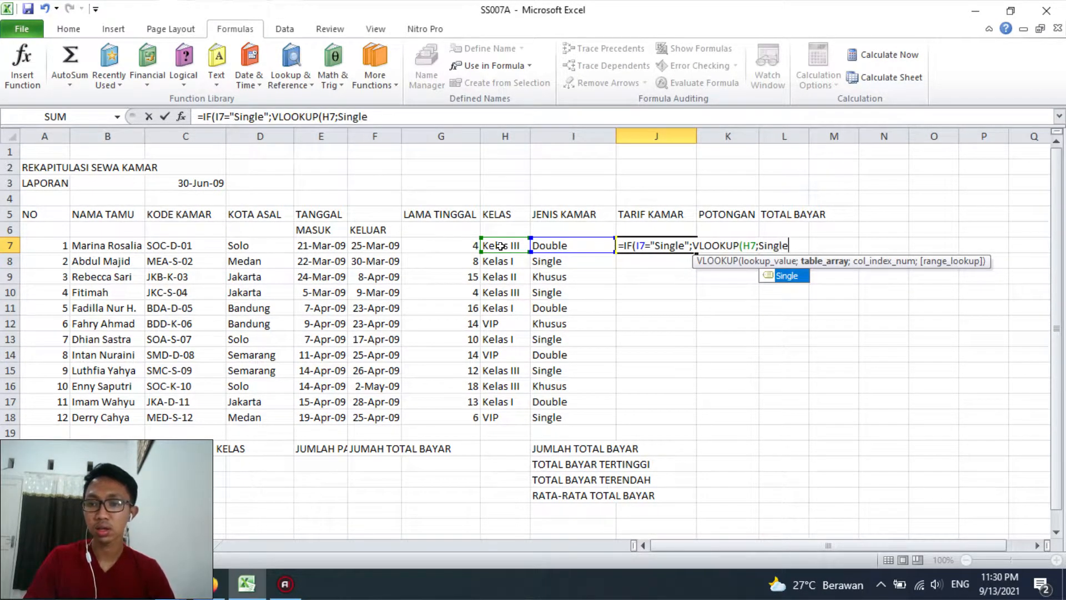
text(;2)
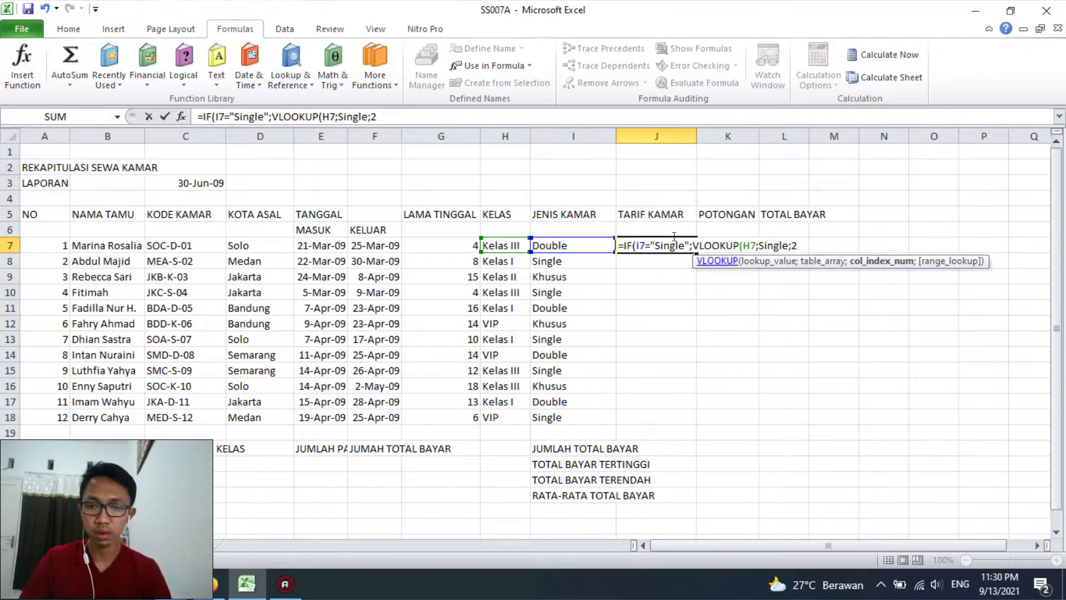
Keep the unfinished J7 formula as plain text while checking the Single range on Sheet2, and restore its equals sign
click(202, 115)
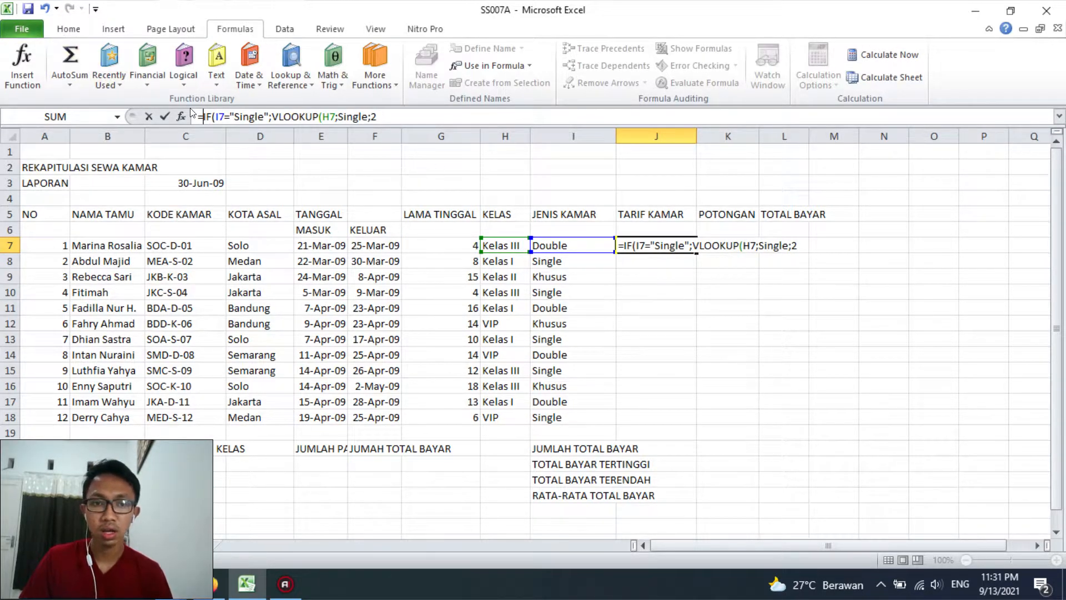
key(BackSpace)
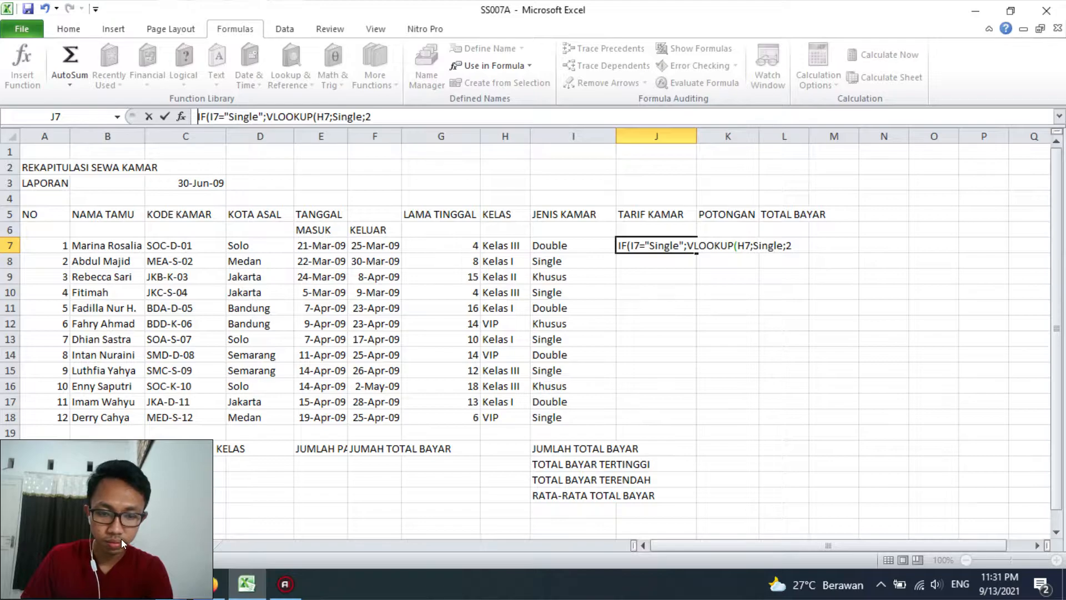
click(121, 545)
click(173, 182)
drag(116, 183, 173, 234)
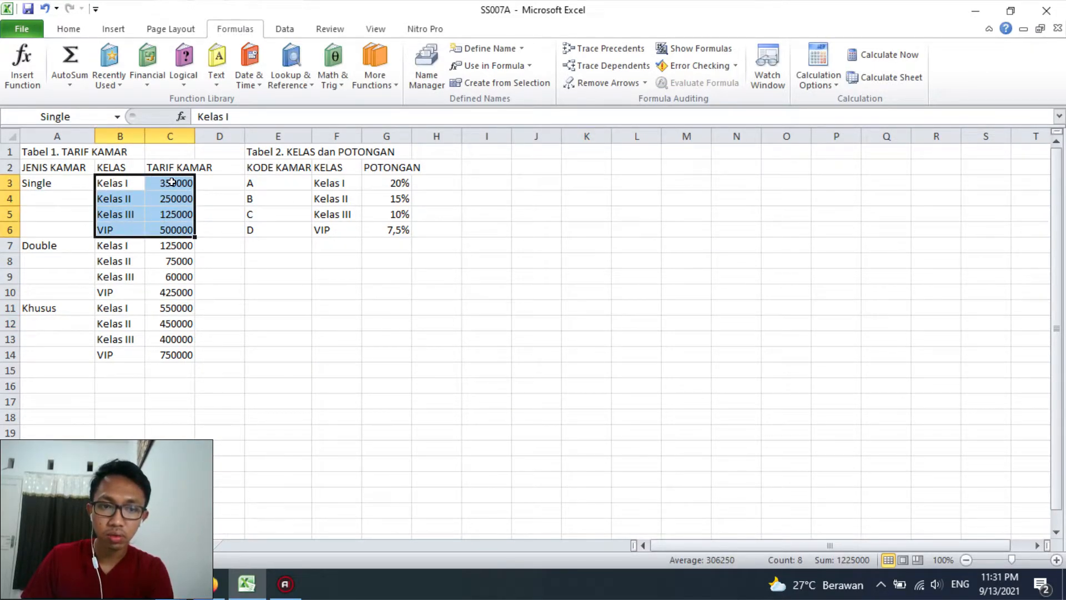
click(88, 547)
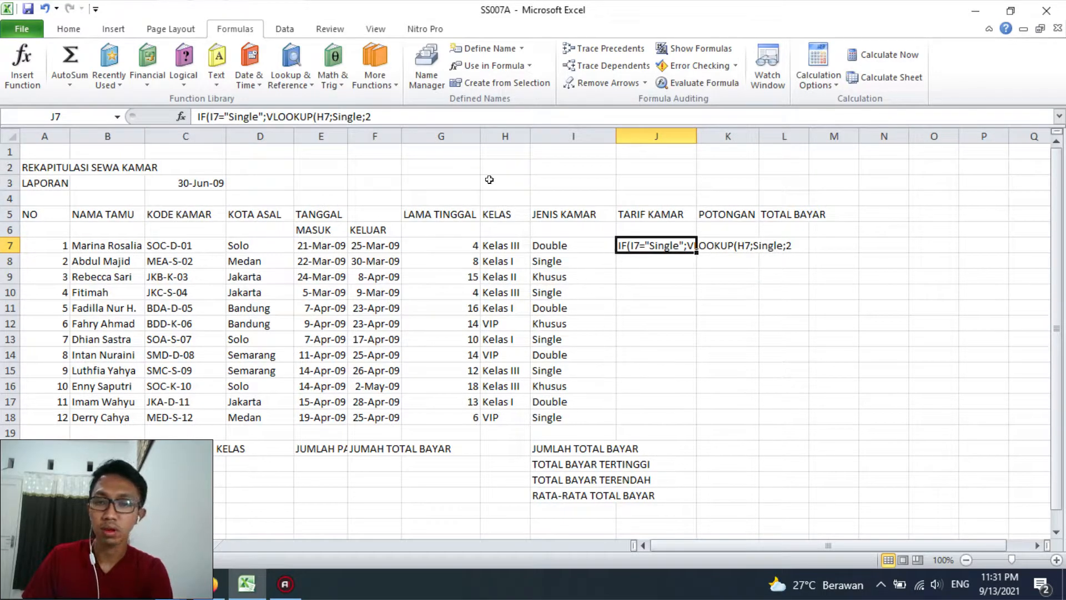
click(198, 116)
text(=)
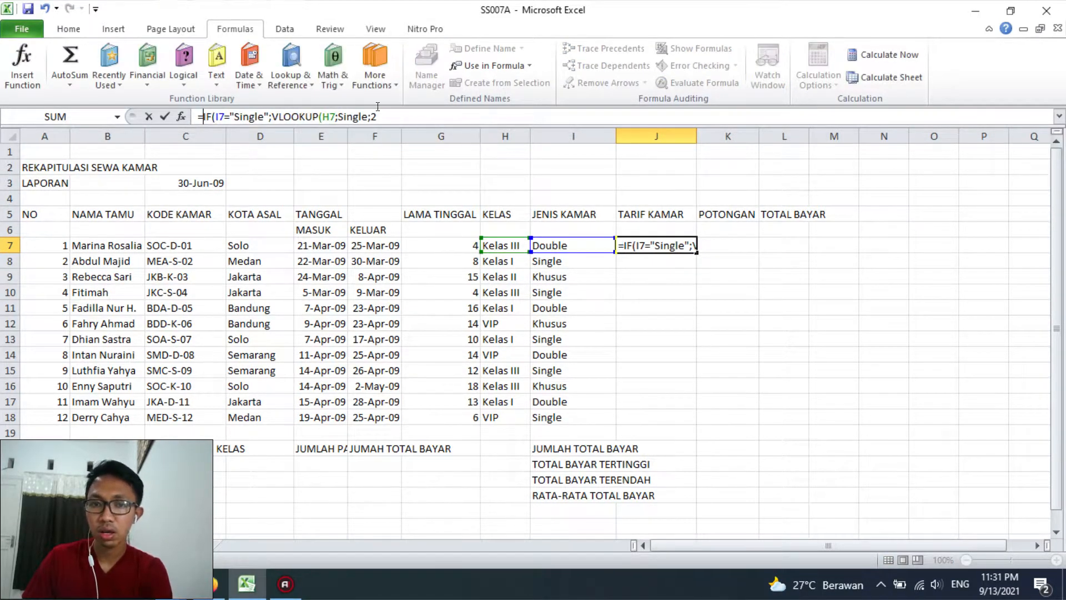
Close the VLOOKUP in J7 with 0 as range lookup for an exact match and check its extent as the value-if-true argument
click(378, 116)
text(;0)
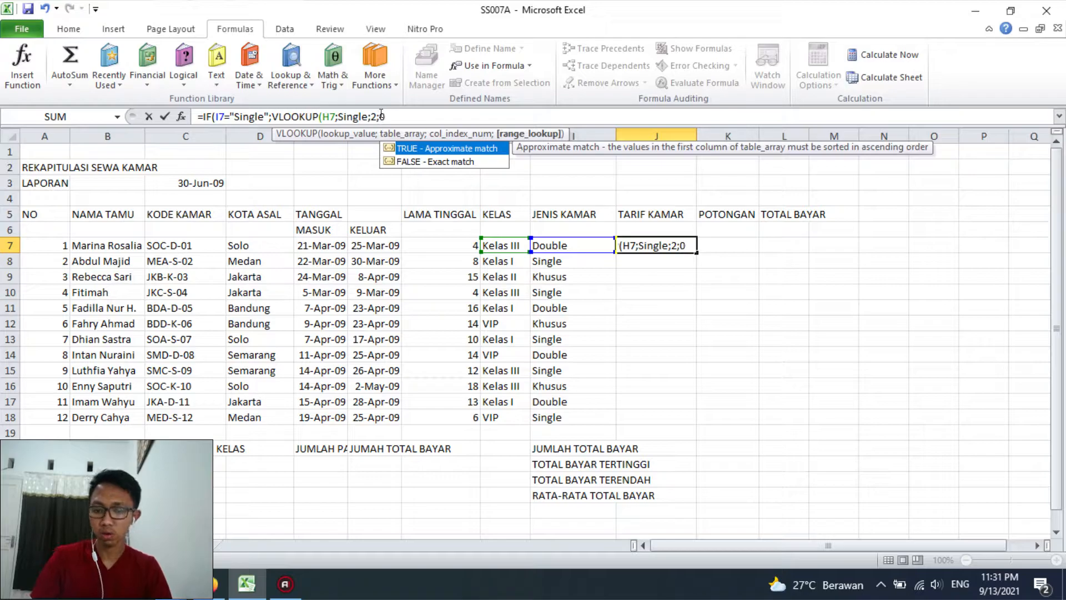
text())
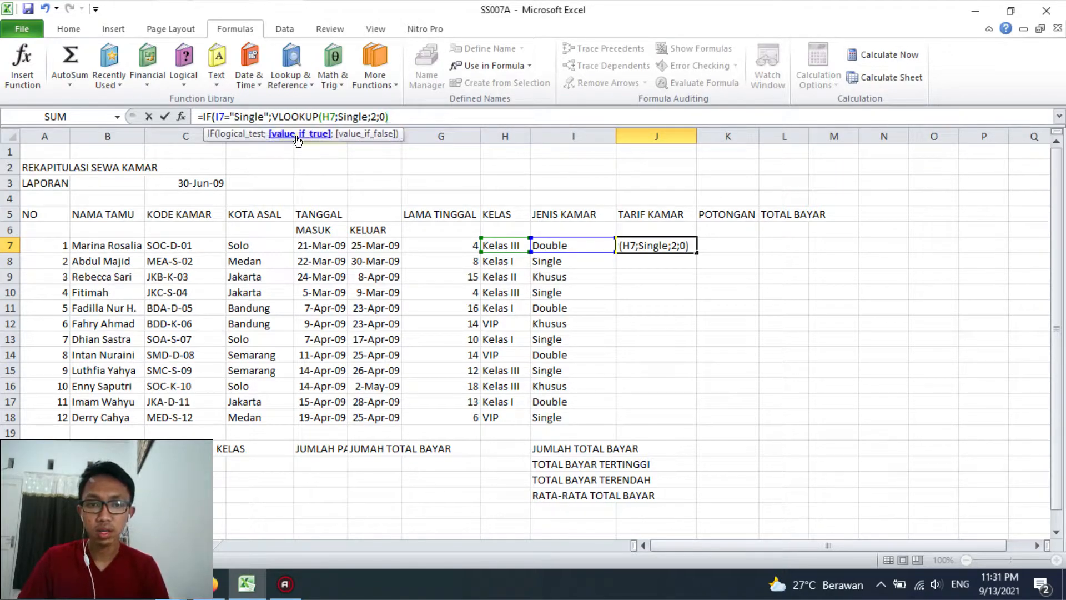
click(298, 134)
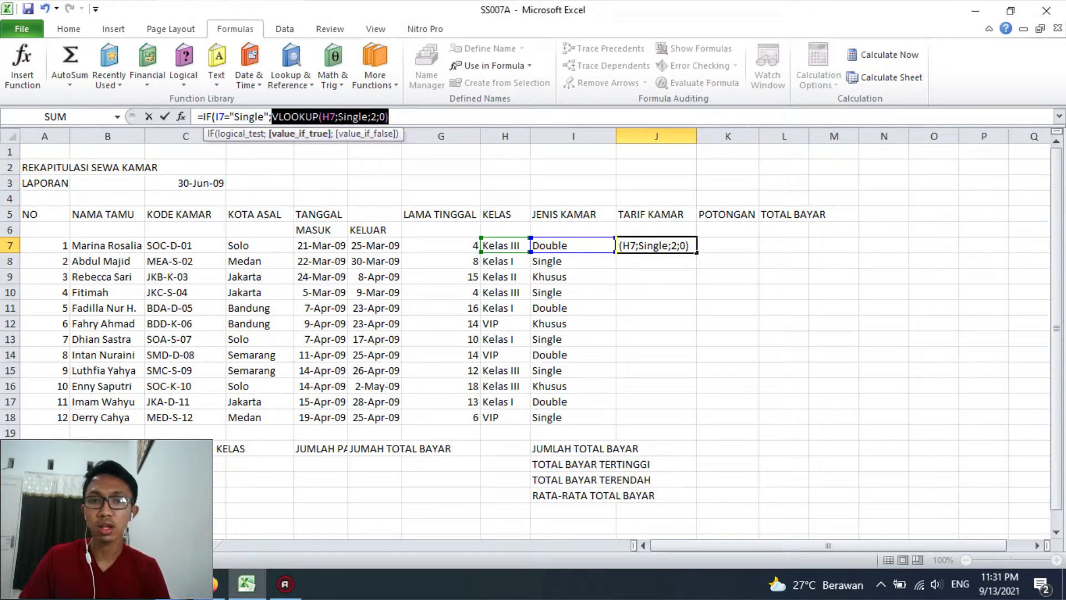
click(397, 117)
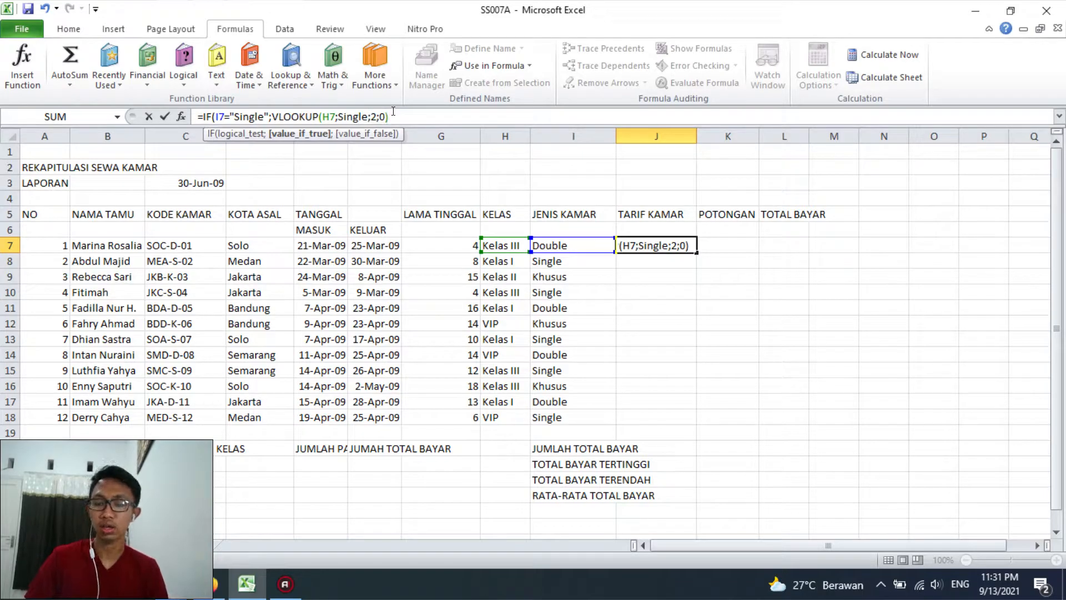
Continue the J7 formula to its value-if-false argument and insert a copy of the existing IF and VLOOKUP expression there
text(;)
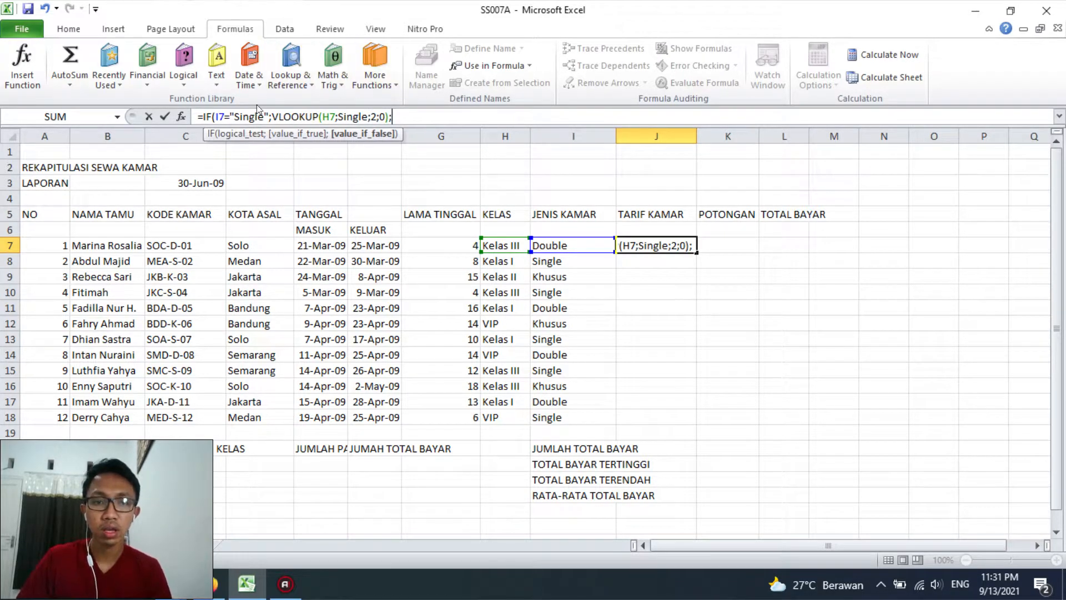
drag(212, 117, 391, 120)
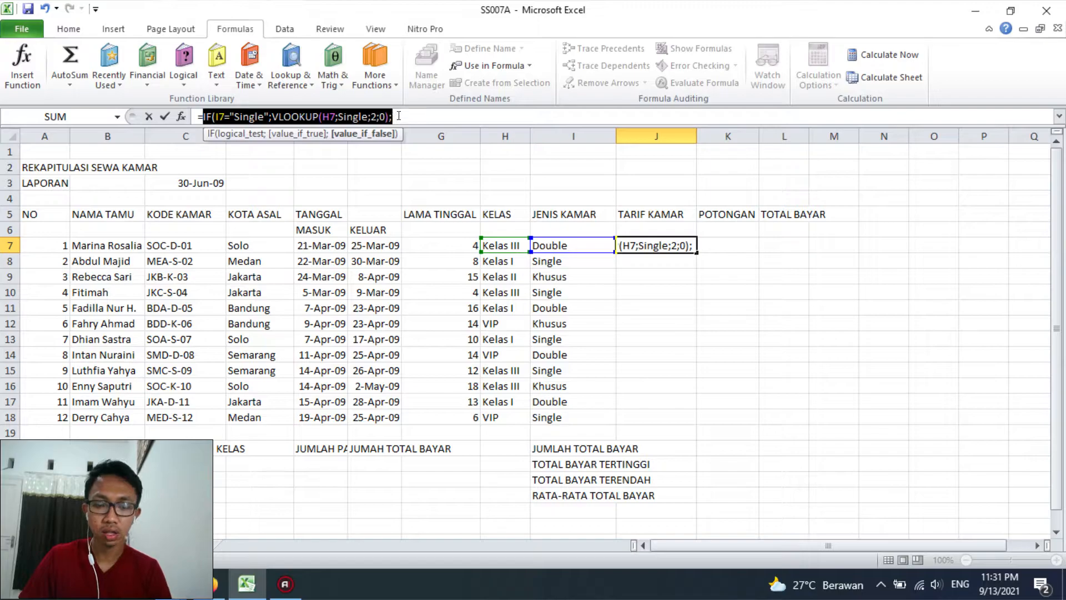
key(ctrl+c)
click(399, 116)
key(ctrl+v)
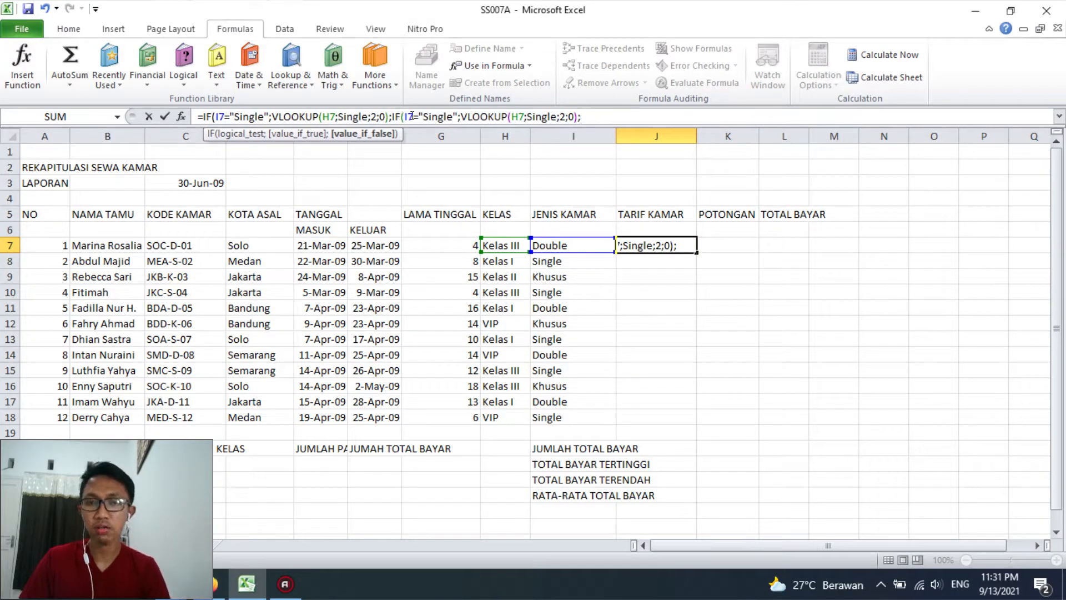
Make the nested IF in J7 compare the room type with "Double" and its VLOOKUP use the range Double
double_click(436, 117)
drag(423, 117, 442, 118)
text(Double)
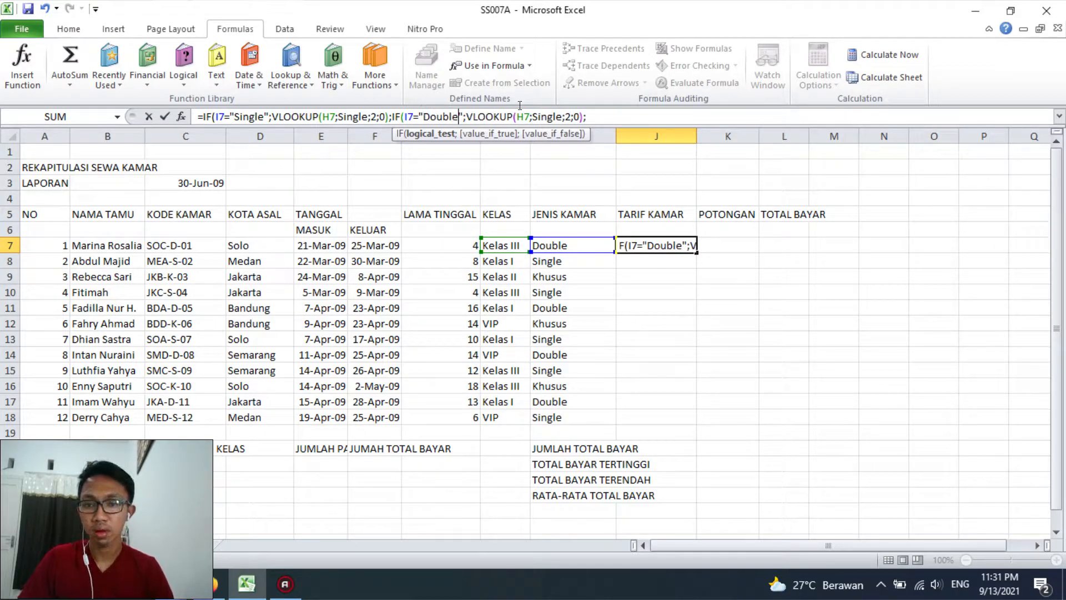
drag(548, 117, 563, 116)
text(Double)
key(Right)
key(Right)
key(Right)
key(Right)
key(Right)
key(Right)
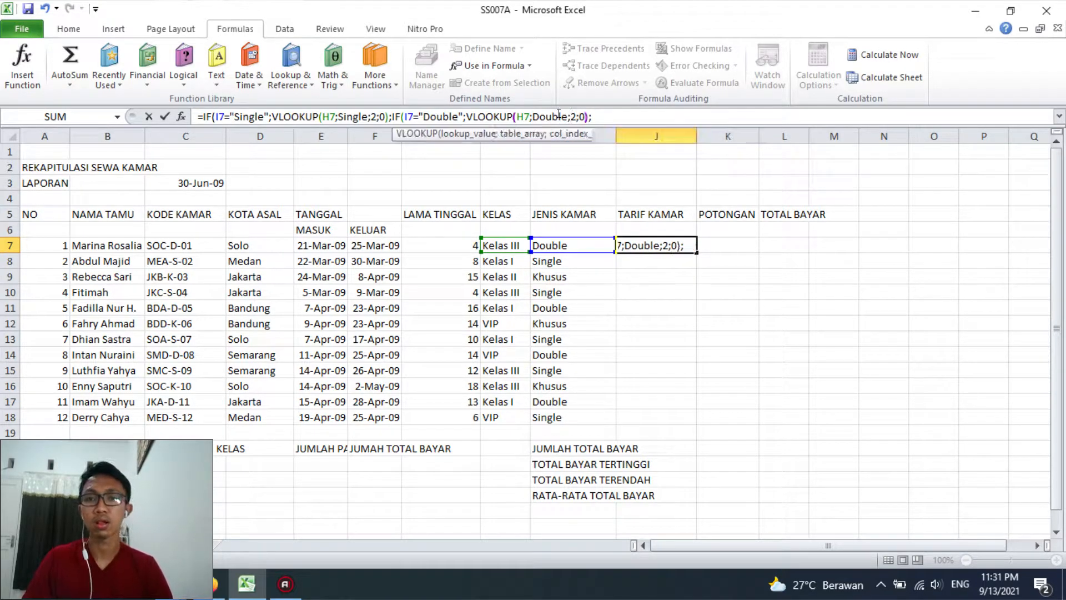
Duplicate the Double VLOOKUP in J7 as the nested IF's value if false, replacing its range with Khusus
click(486, 134)
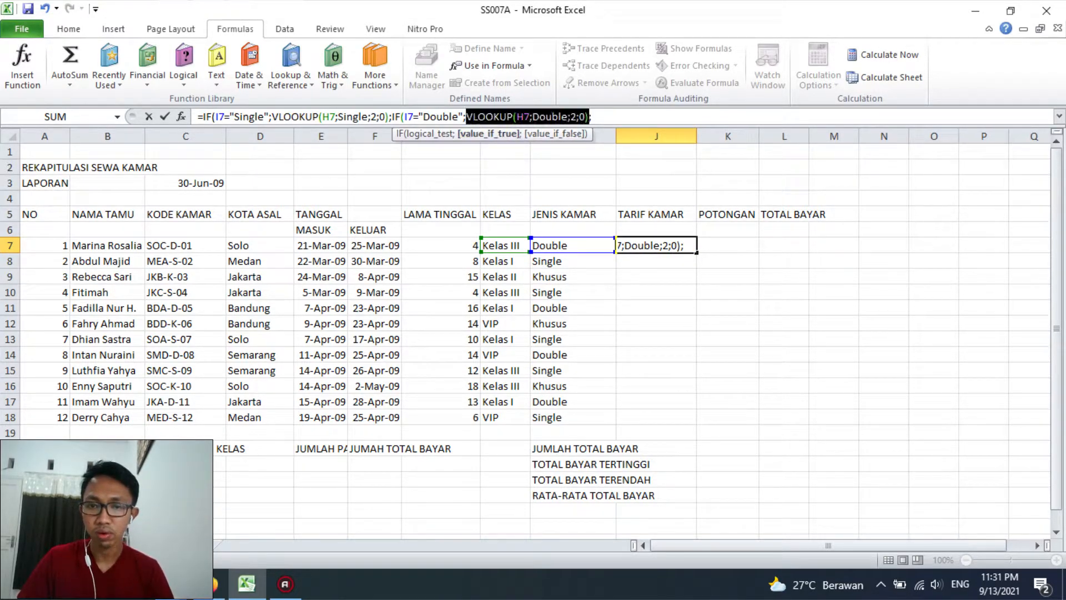
click(468, 116)
drag(468, 116, 584, 116)
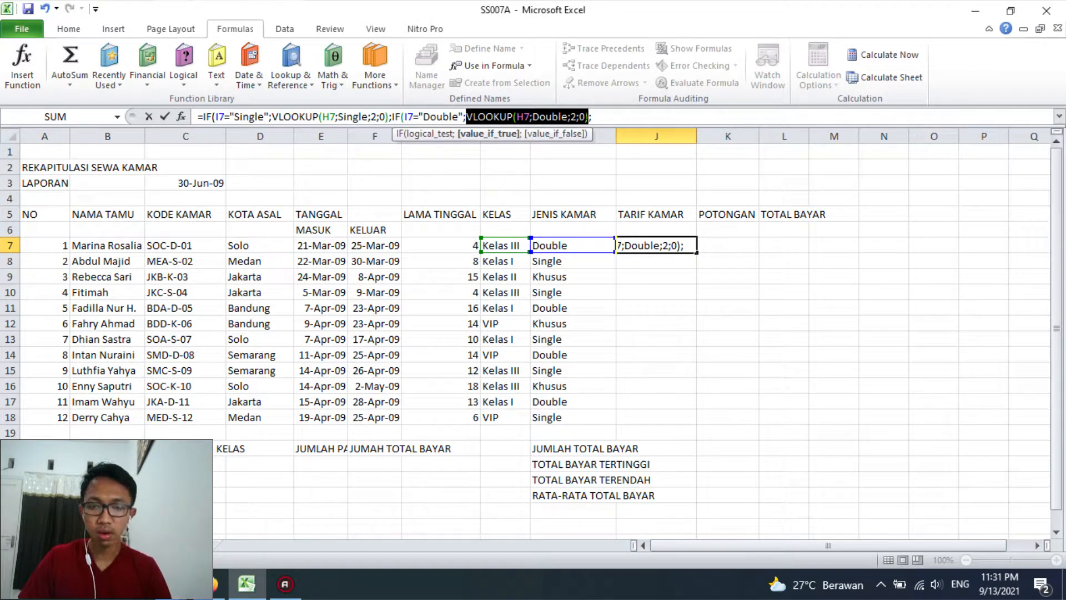
click(612, 119)
key(ctrl+v)
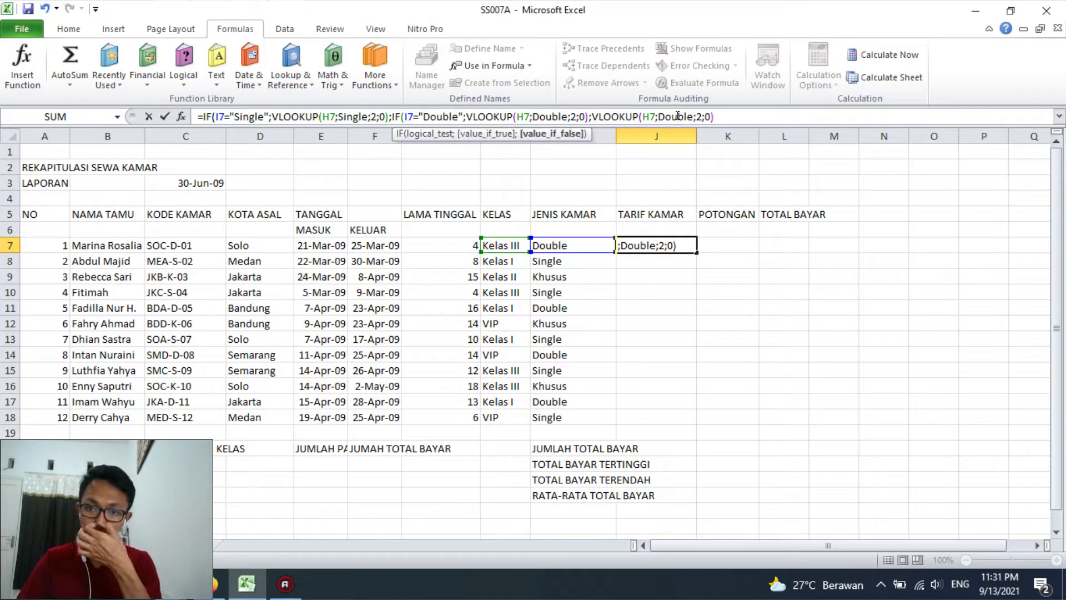
double_click(677, 116)
text(Khusus)
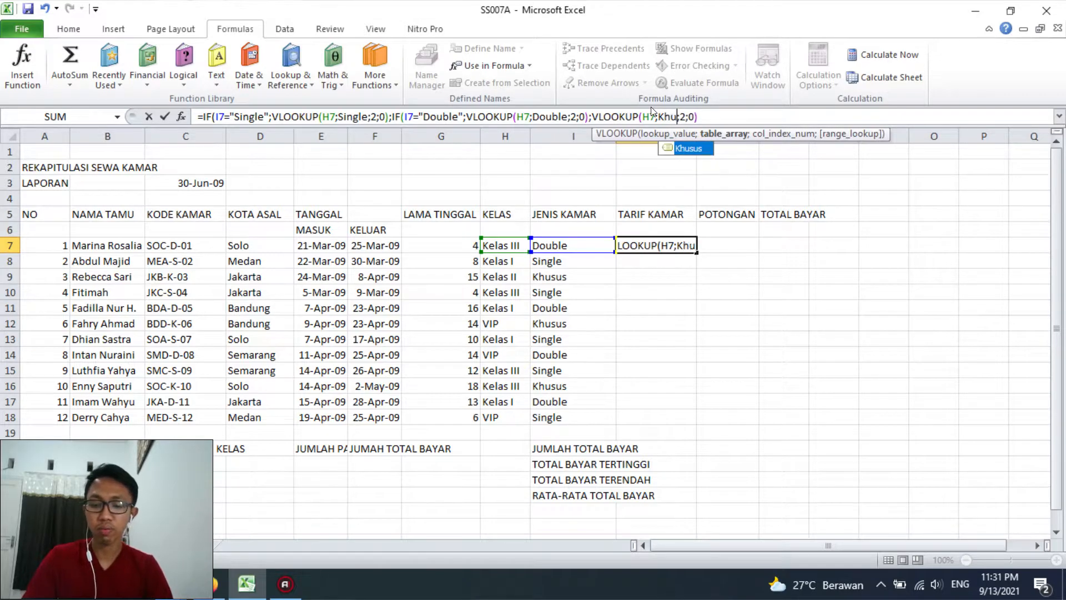
key(Right)
key(Right)
key(Right)
key(Right)
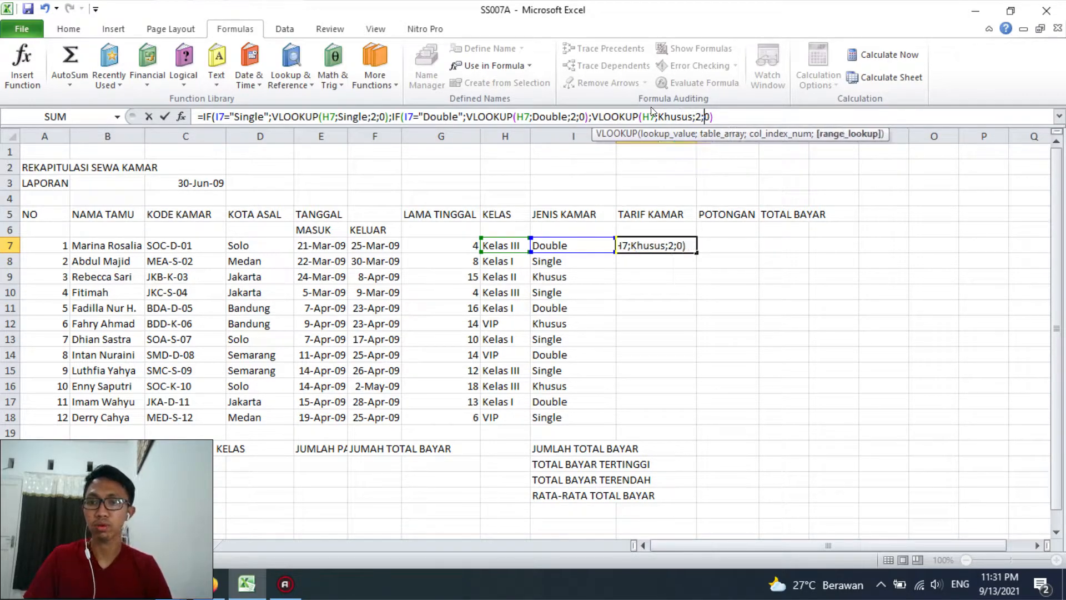
key(Right)
key(Right)
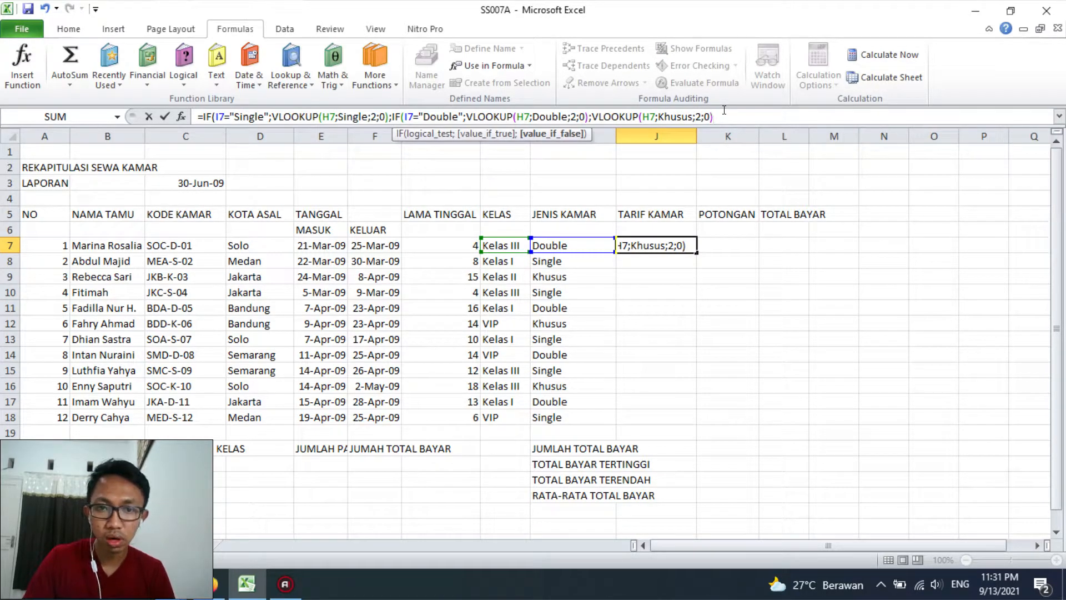
Close both IF functions in J7, commit the formula and fill it down the TARIF KAMAR column to row 18
text())
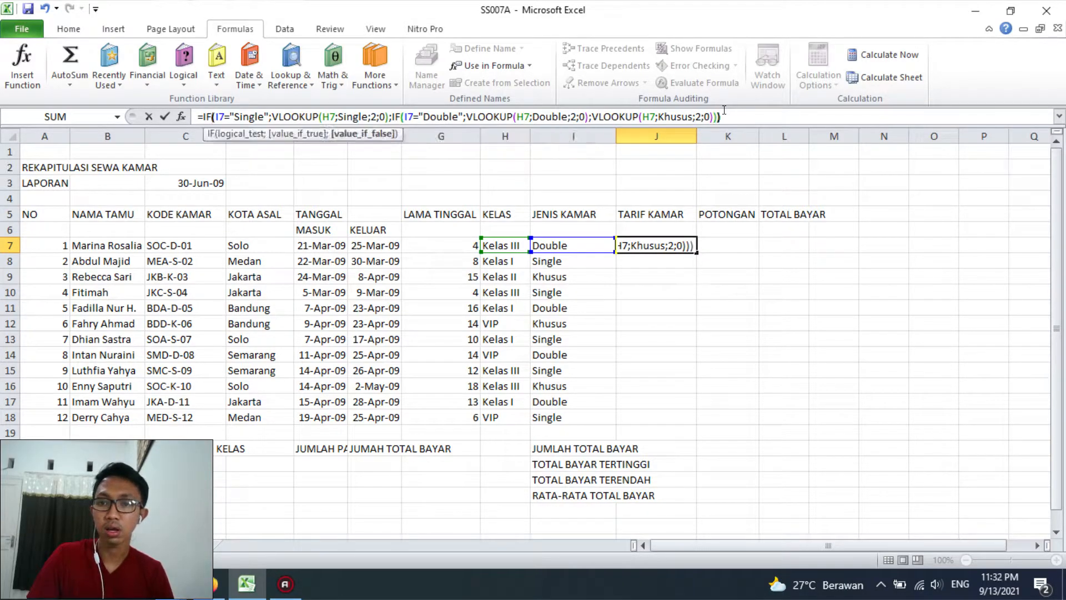
key(BackSpace)
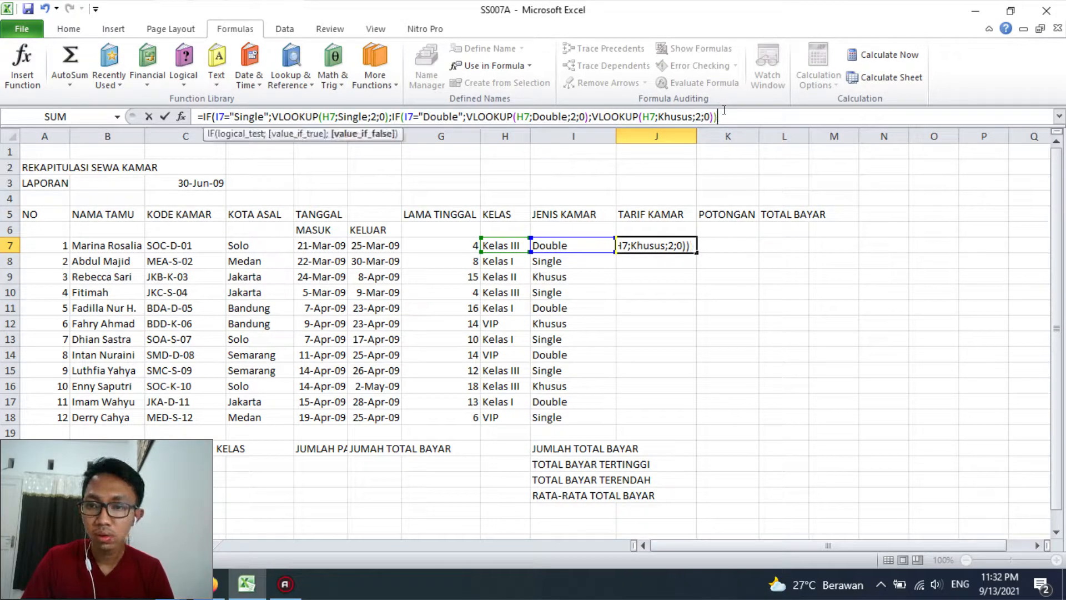
key(Return)
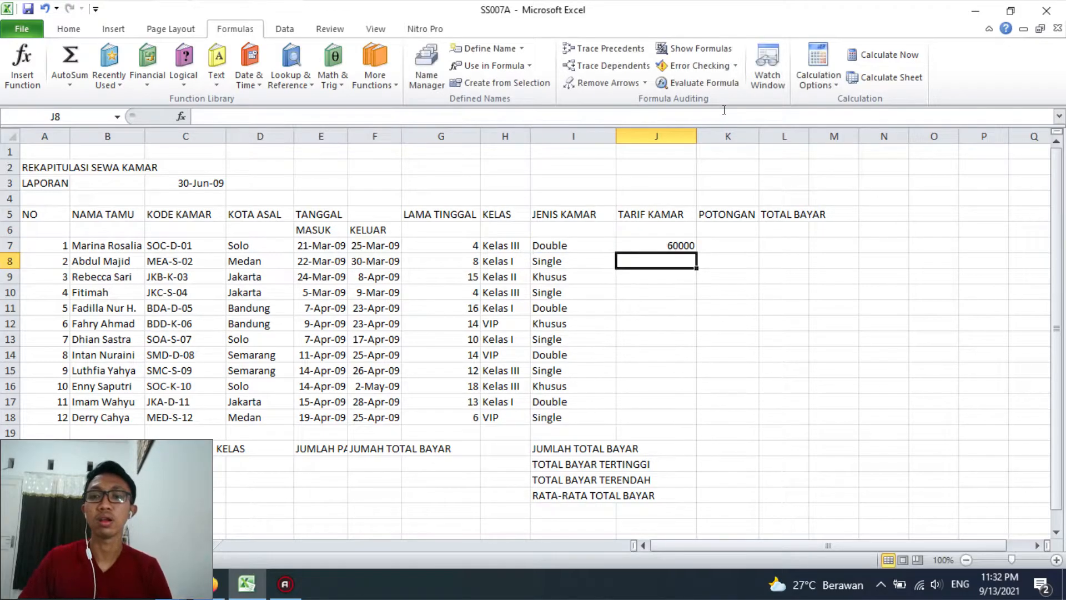
click(688, 245)
double_click(697, 252)
click(668, 247)
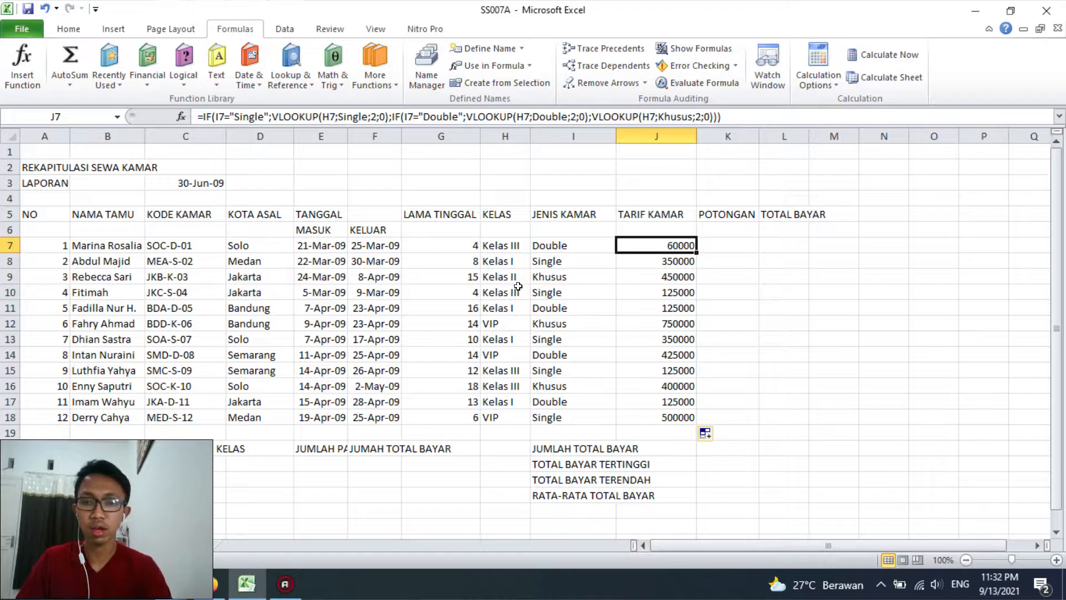
Check the room rate in row 7 against the Double, Kelas III rate in Table 1 on Sheet2
key(Left)
key(Left)
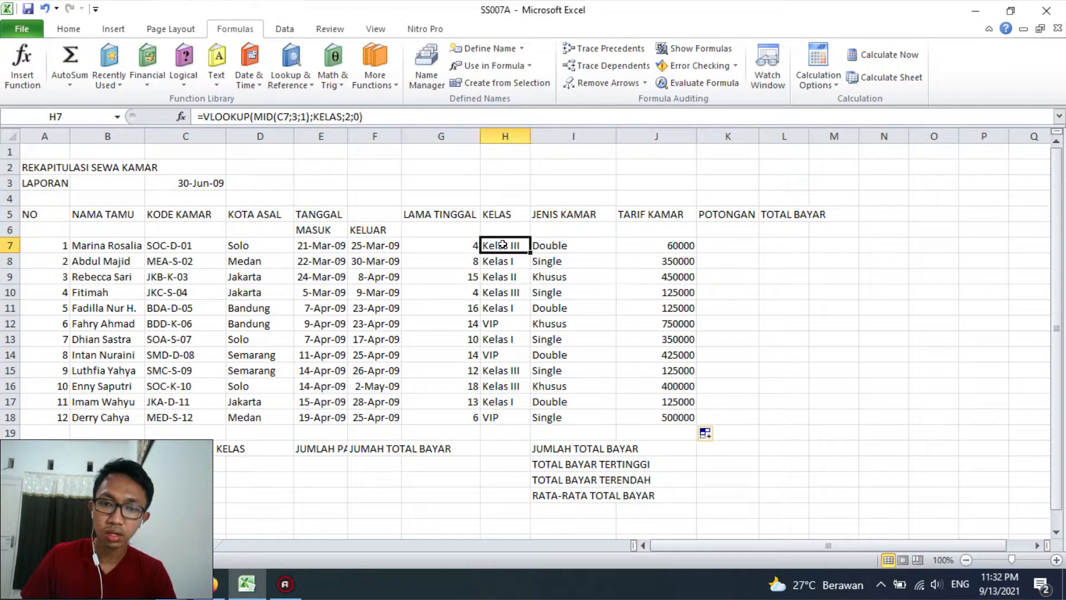
click(136, 543)
click(52, 247)
click(111, 277)
click(174, 275)
click(83, 545)
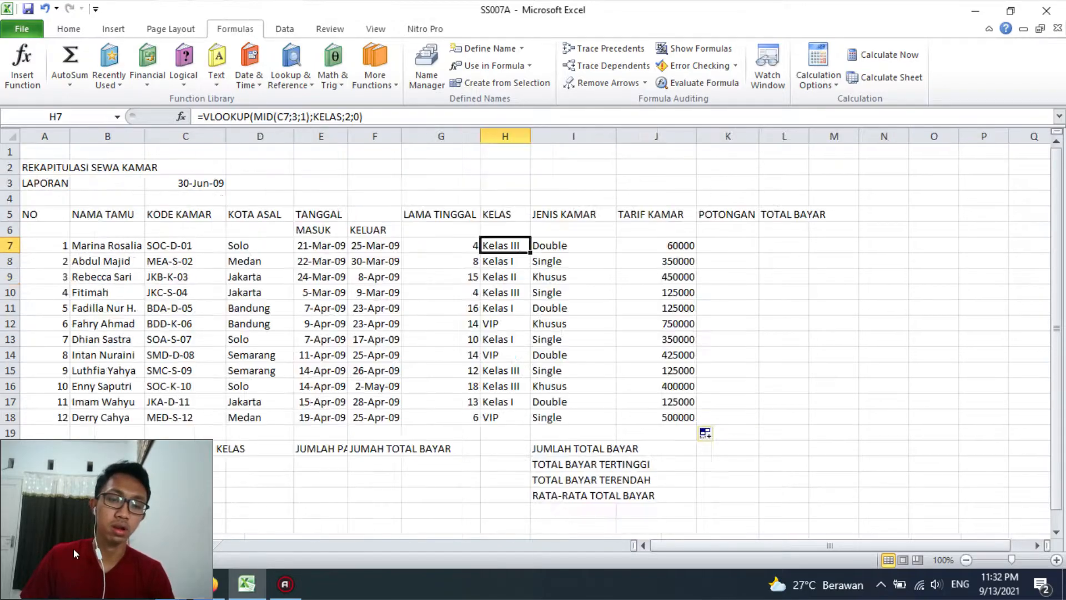
Check the room rate in row 8 against the Single, Kelas I rate in Table 1 on Sheet2
click(509, 261)
click(552, 261)
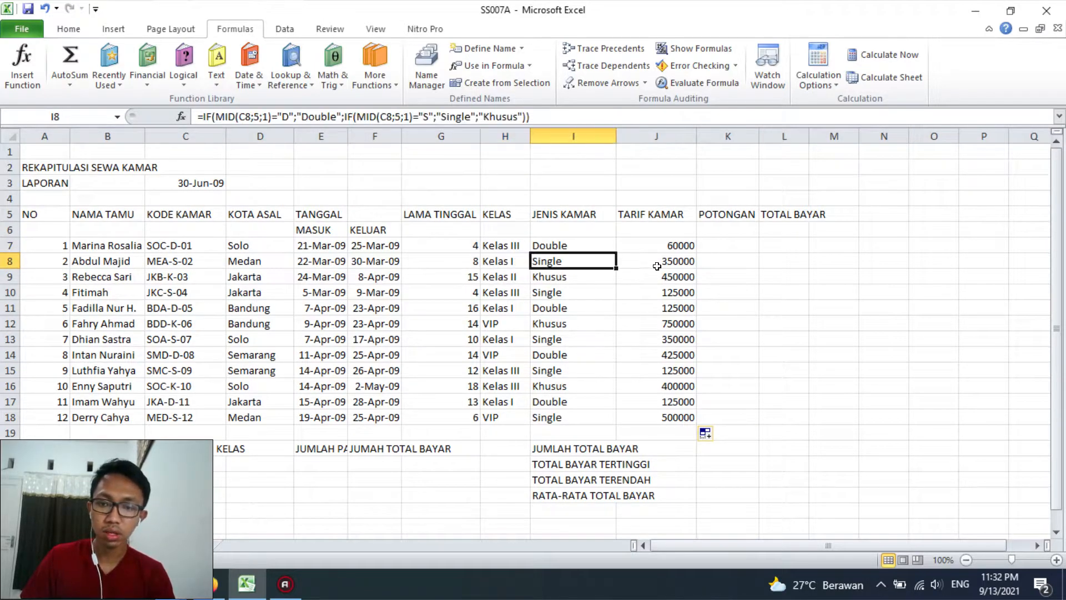
click(670, 260)
click(136, 543)
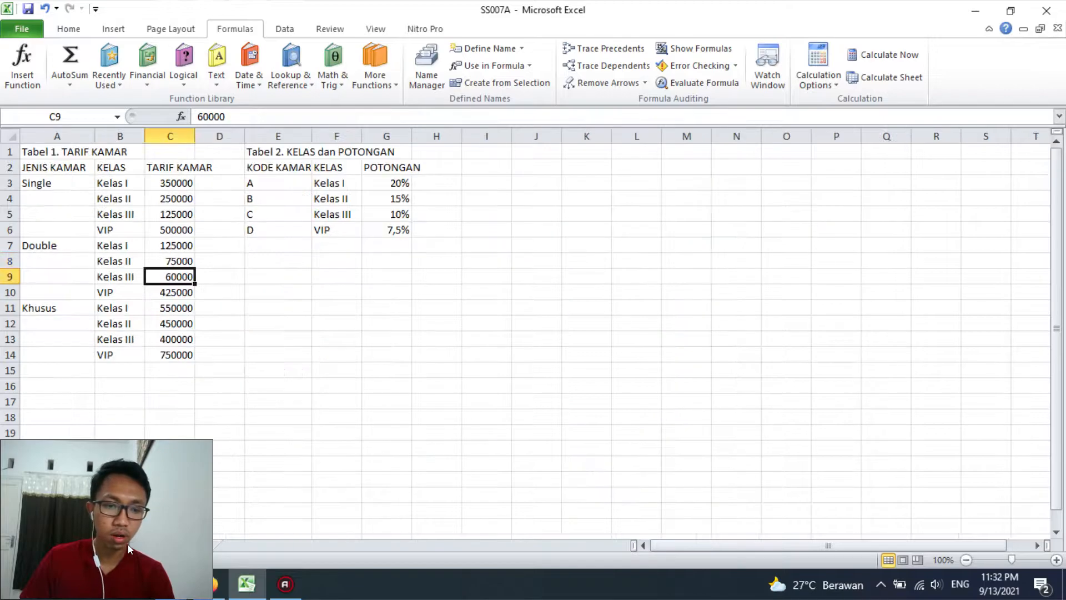
click(105, 186)
key(Right)
click(81, 545)
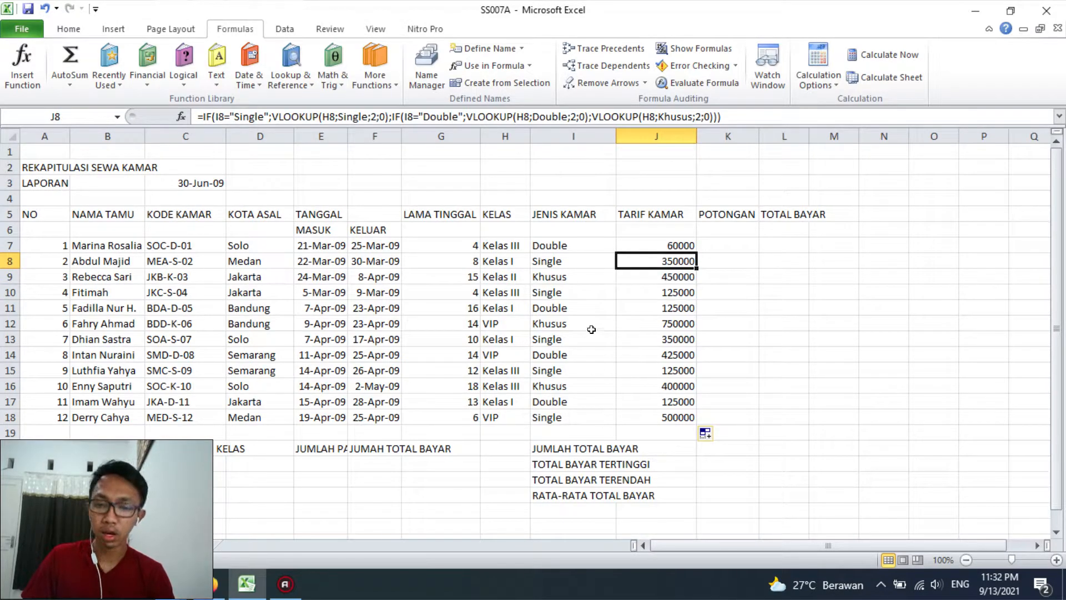
Check the room rate in row 18 against the Single, VIP rate in Table 1 on Sheet2
click(492, 416)
click(545, 415)
click(650, 417)
click(126, 547)
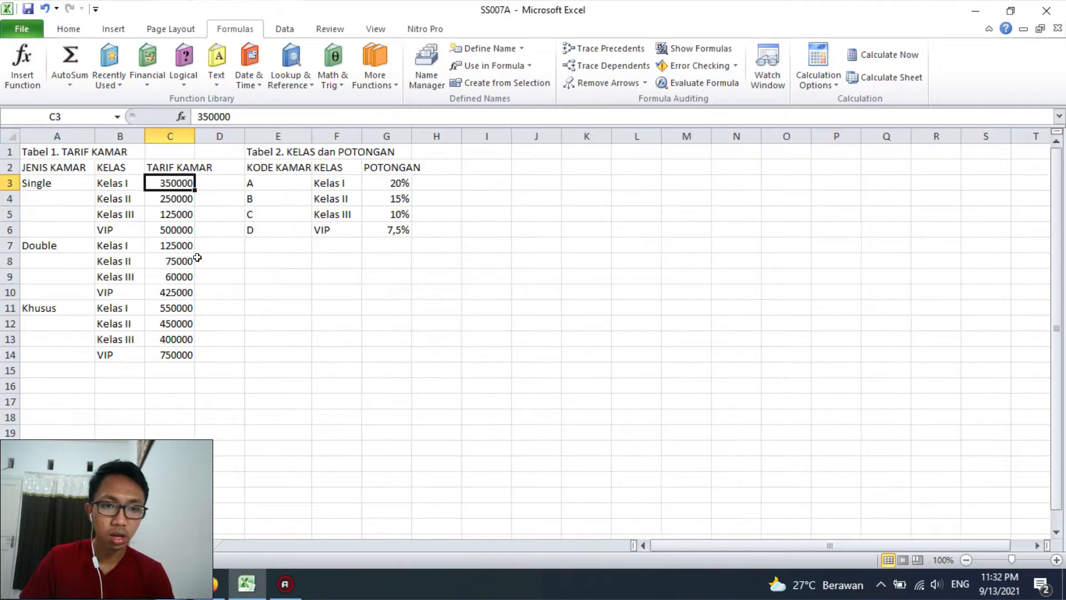
click(124, 227)
click(58, 184)
click(161, 229)
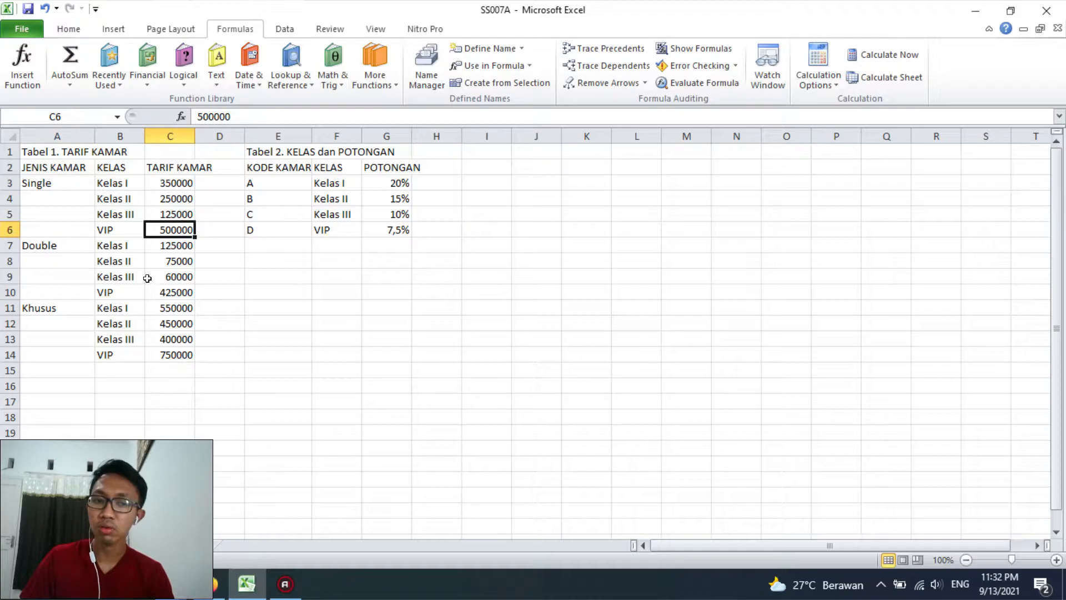
click(90, 550)
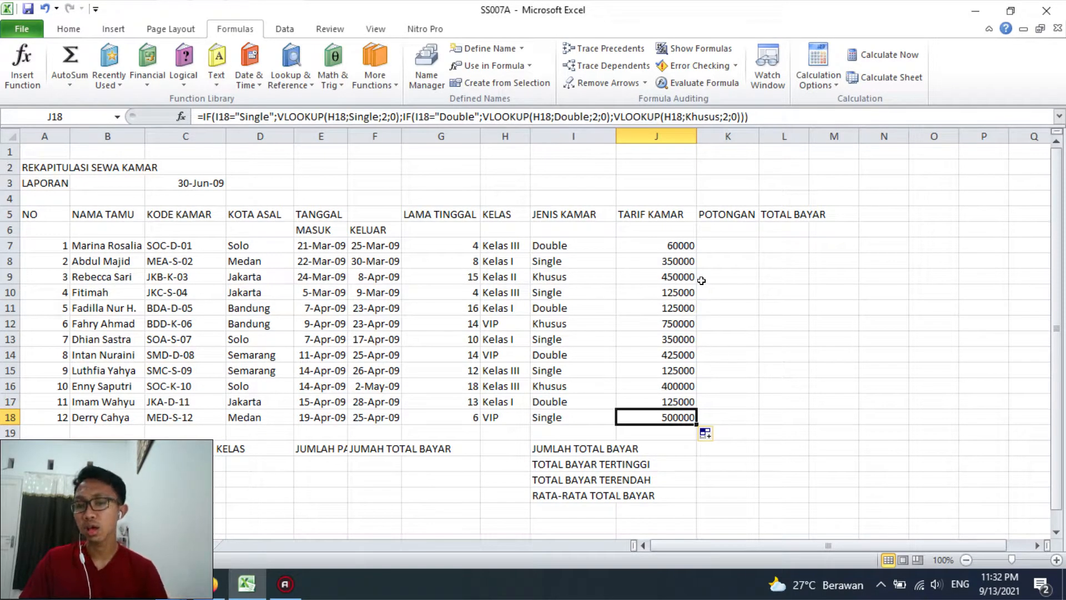
click(720, 244)
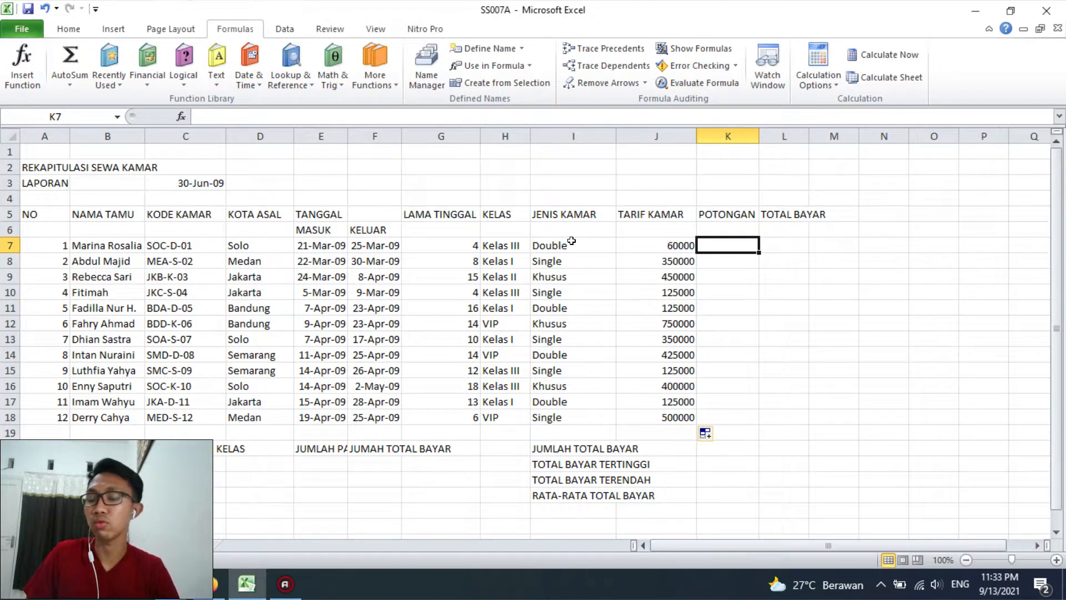
text(=)
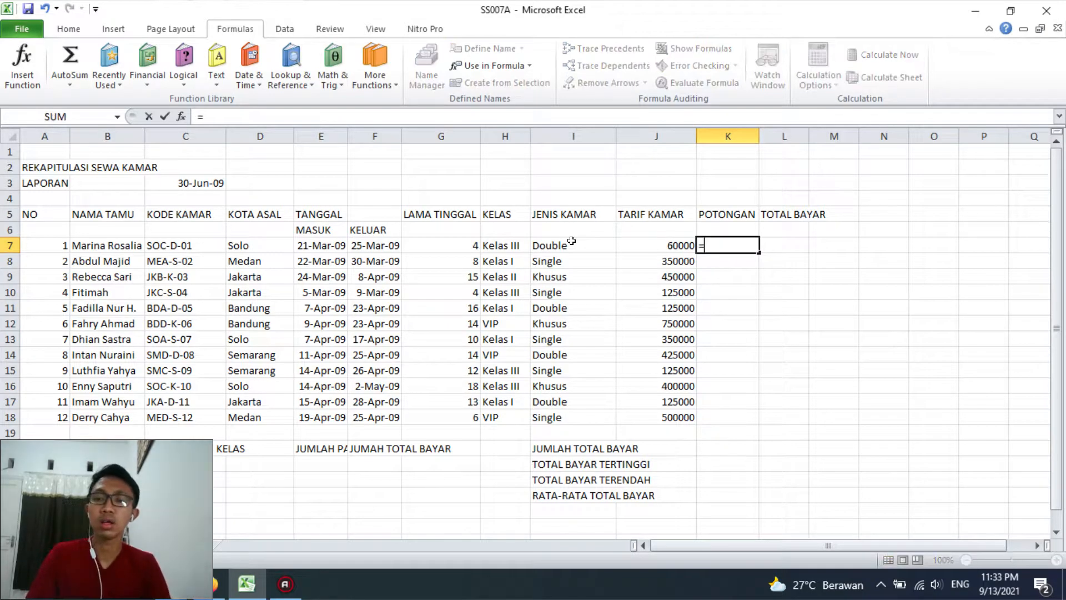
text(vlookup)
key(BackSpace)
key(BackSpace)
key(BackSpace)
key(BackSpace)
key(BackSpace)
key(BackSpace)
key(Escape)
click(441, 355)
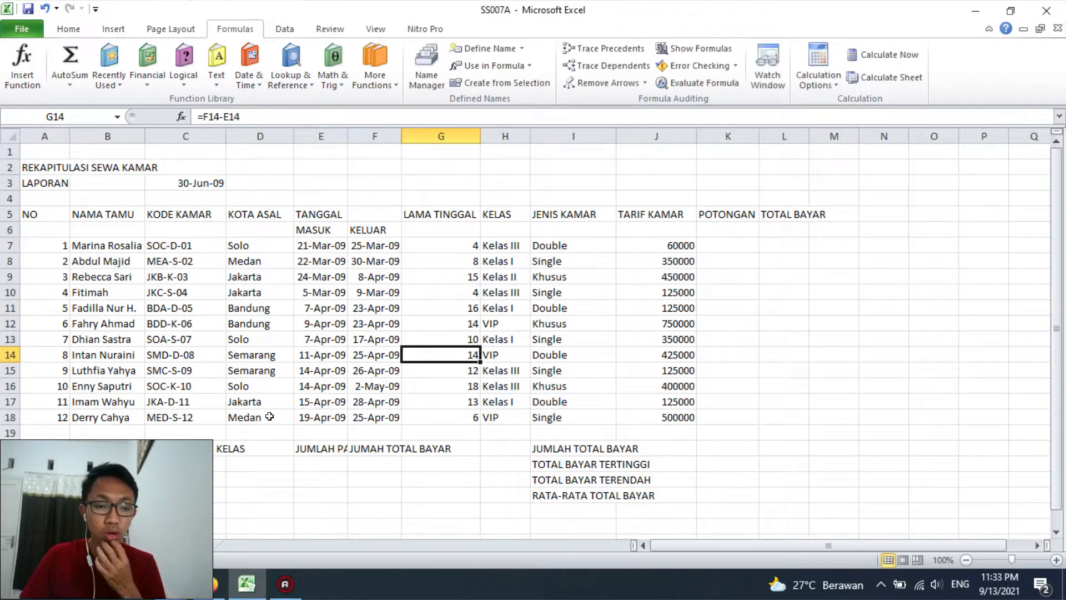
Check the POTONGAN column of Table 2 on Sheet2 and copy the VLOOKUP formula text from H7
key(ctrl+Page_Down)
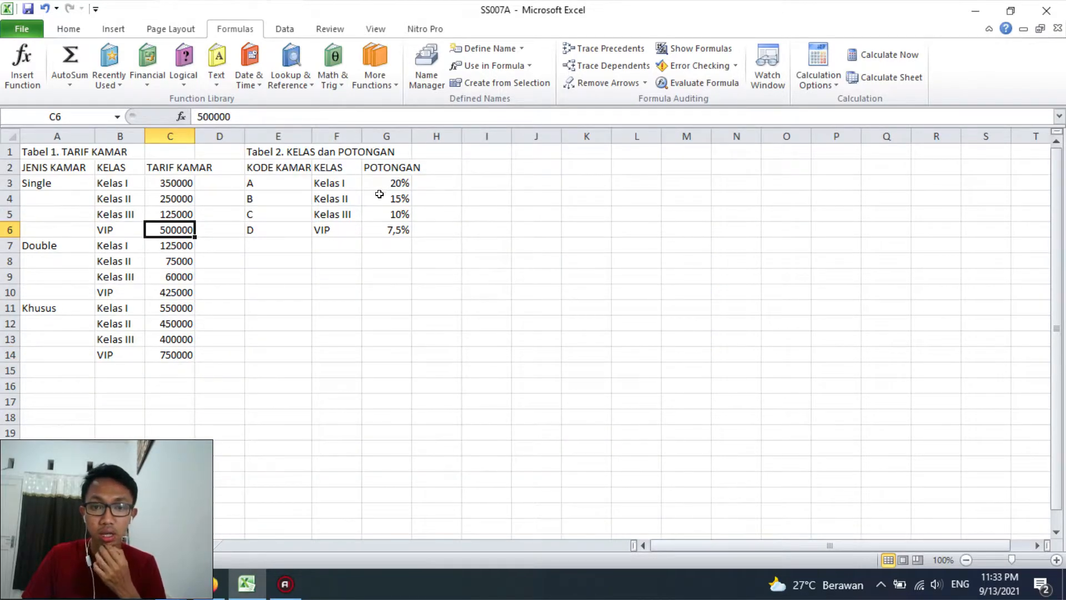
drag(383, 183, 389, 229)
key(ctrl+Page_Up)
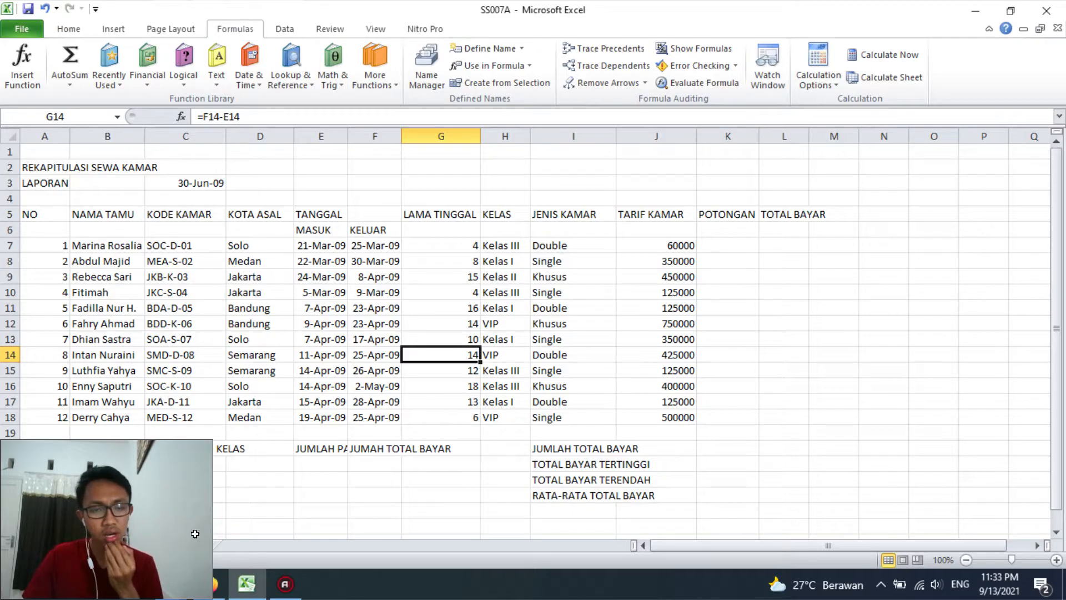
key(ctrl+Page_Down)
key(ctrl+Page_Up)
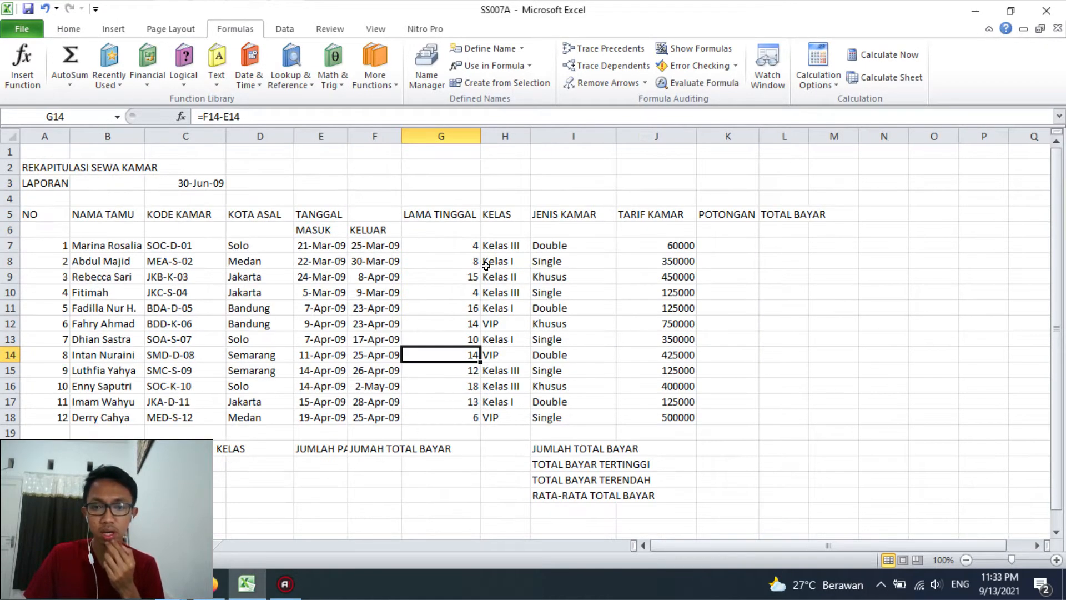
click(506, 245)
drag(382, 114, 189, 119)
key(ctrl+c)
key(Return)
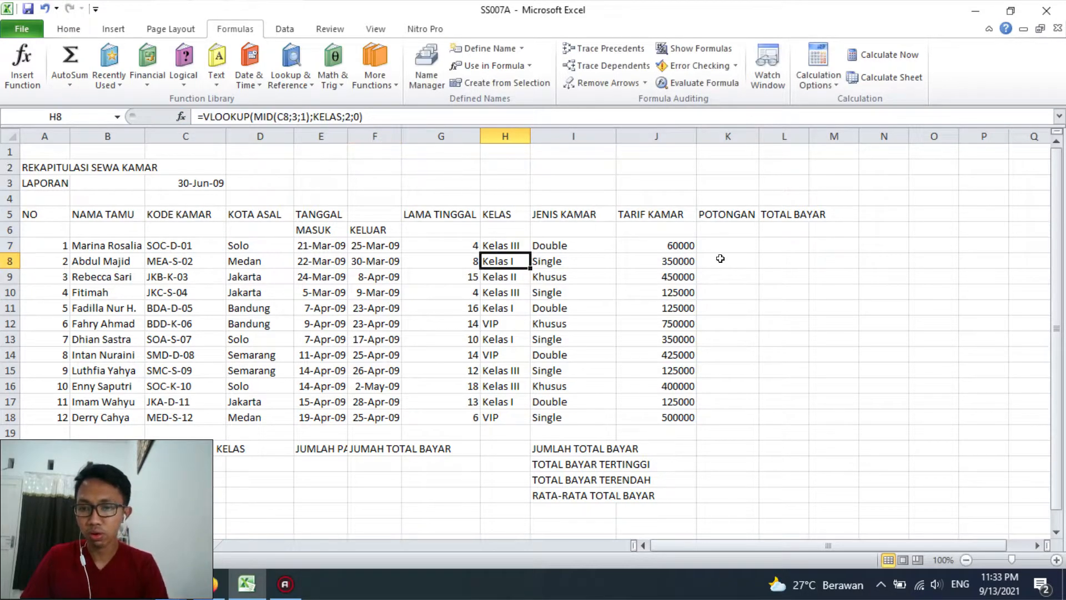
Paste the copied KELAS VLOOKUP into K7 under POTONGAN and set its column index to 3
click(728, 246)
key(ctrl+v)
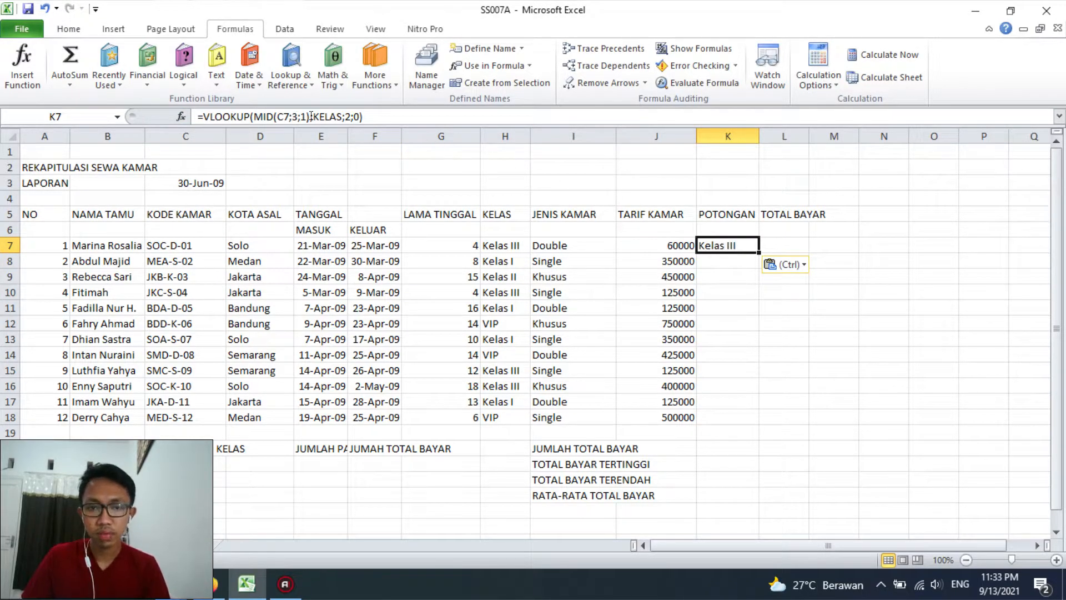
click(350, 117)
key(BackSpace)
text(3)
key(Return)
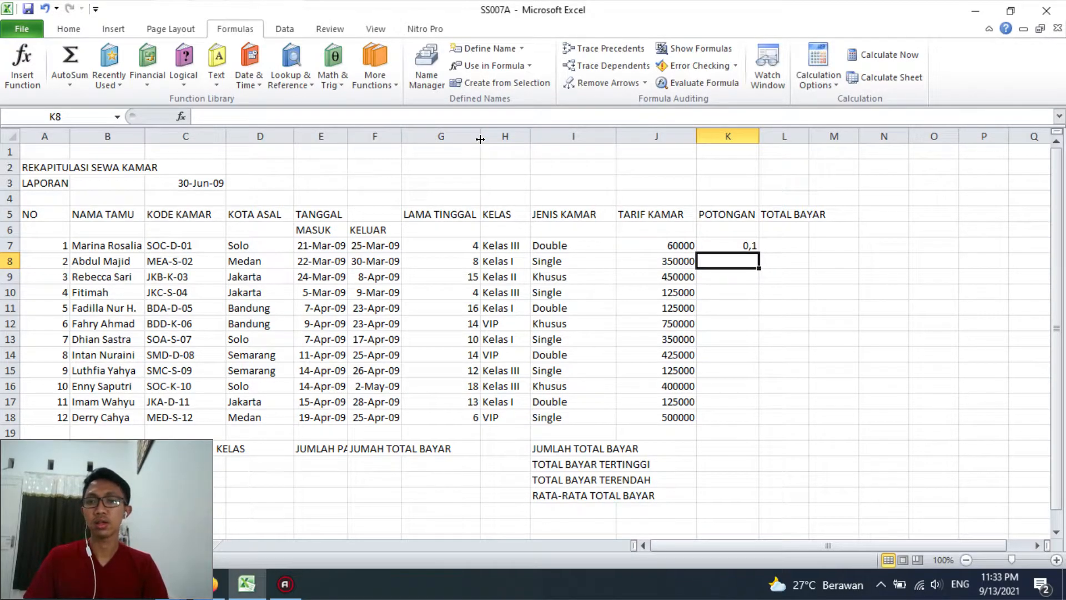
Compare the discount in K7 with the Kelas III discount in Table 2 on Sheet2
click(741, 245)
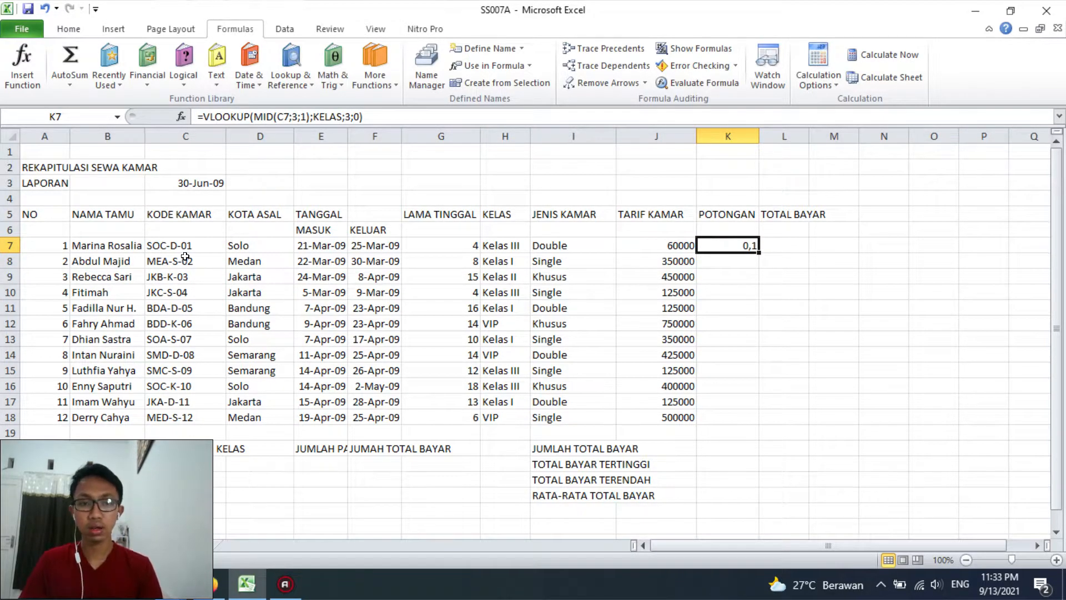
click(116, 546)
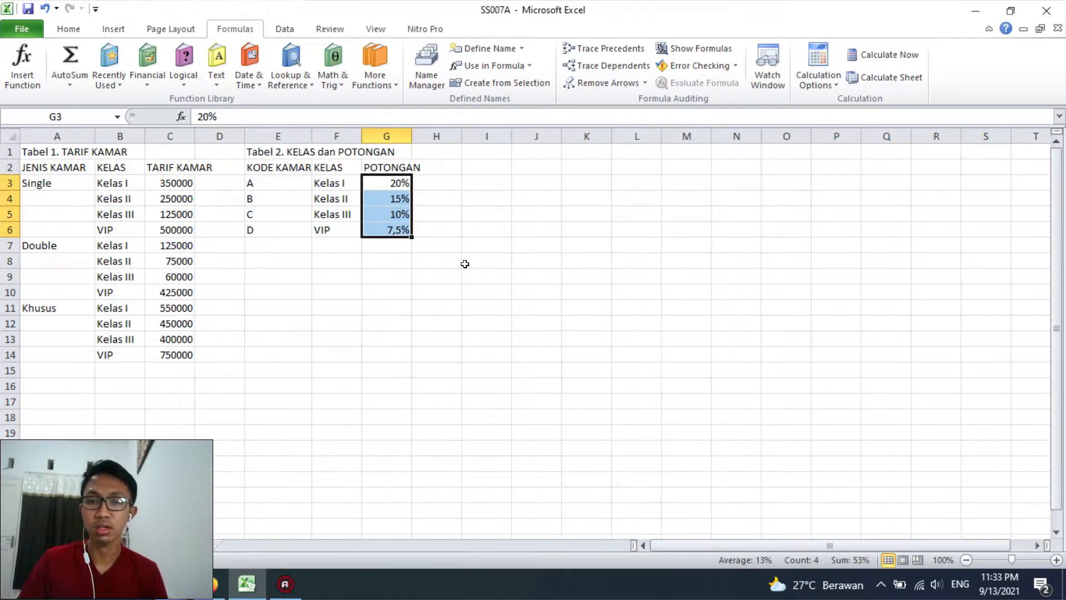
click(436, 261)
click(411, 215)
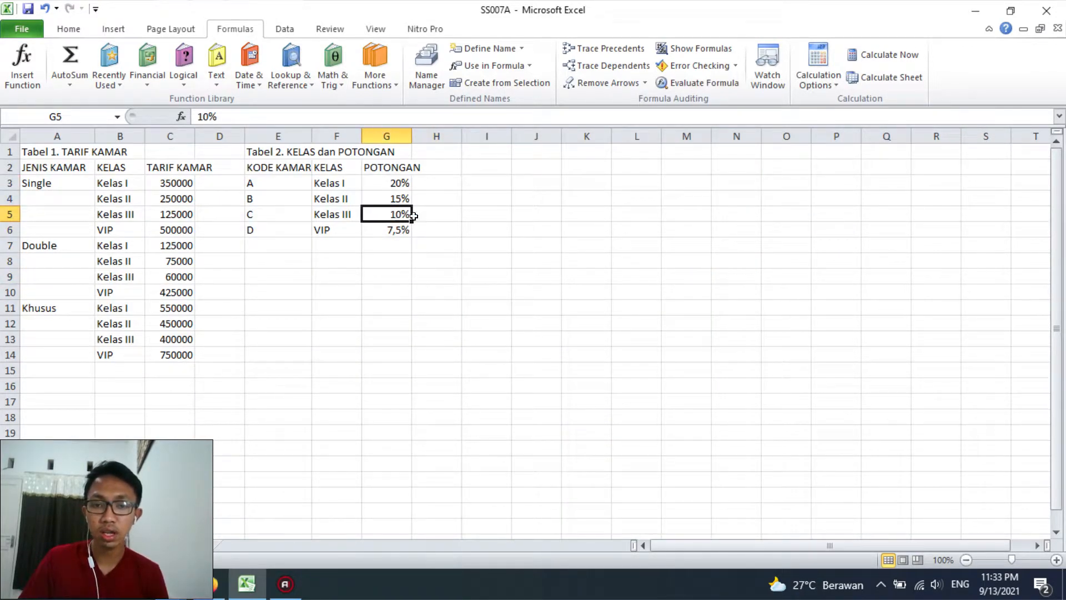
Return to the recap sheet and review the LAMA TINGGAL values alongside the POTONGAN formula in K7
click(76, 548)
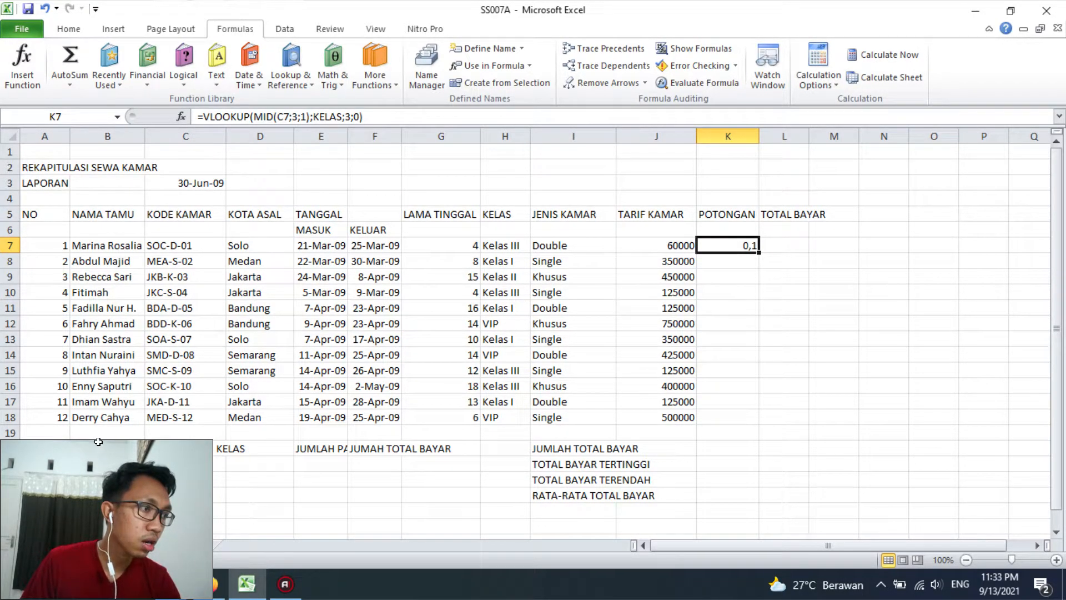
click(447, 244)
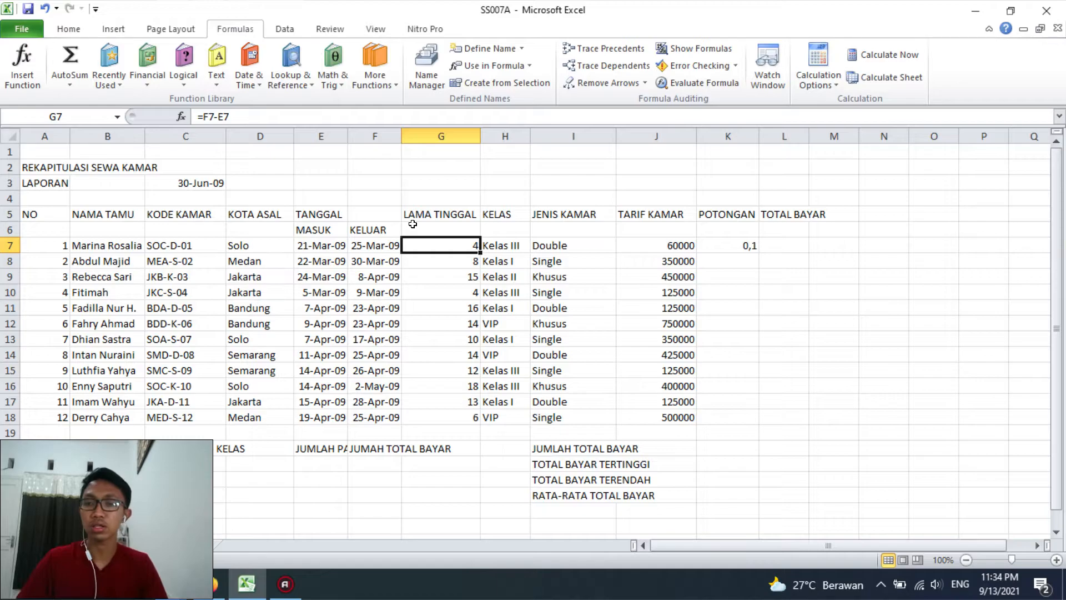
click(740, 245)
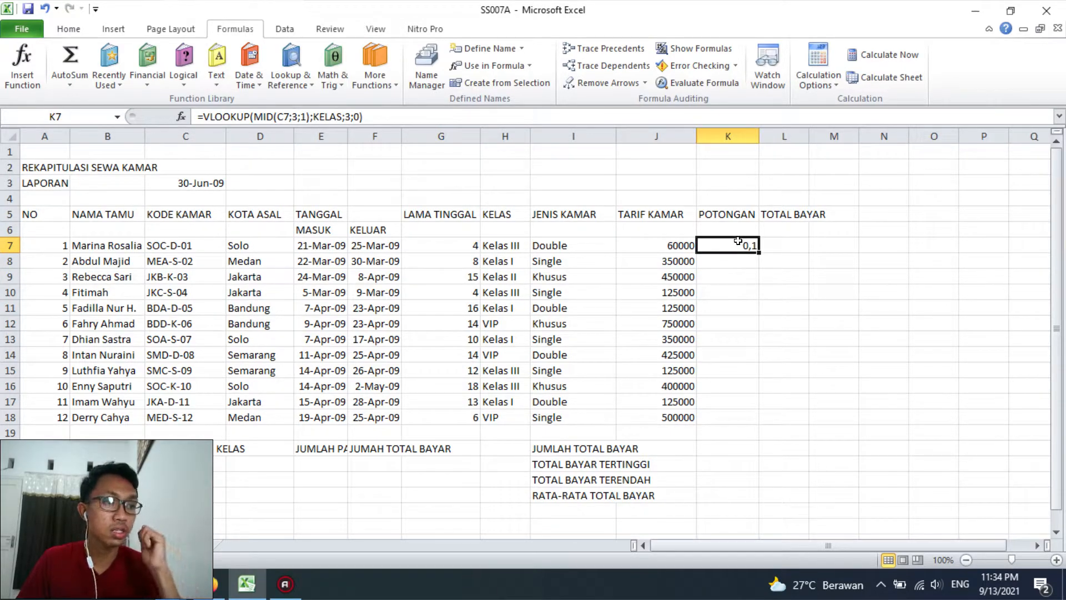
click(438, 238)
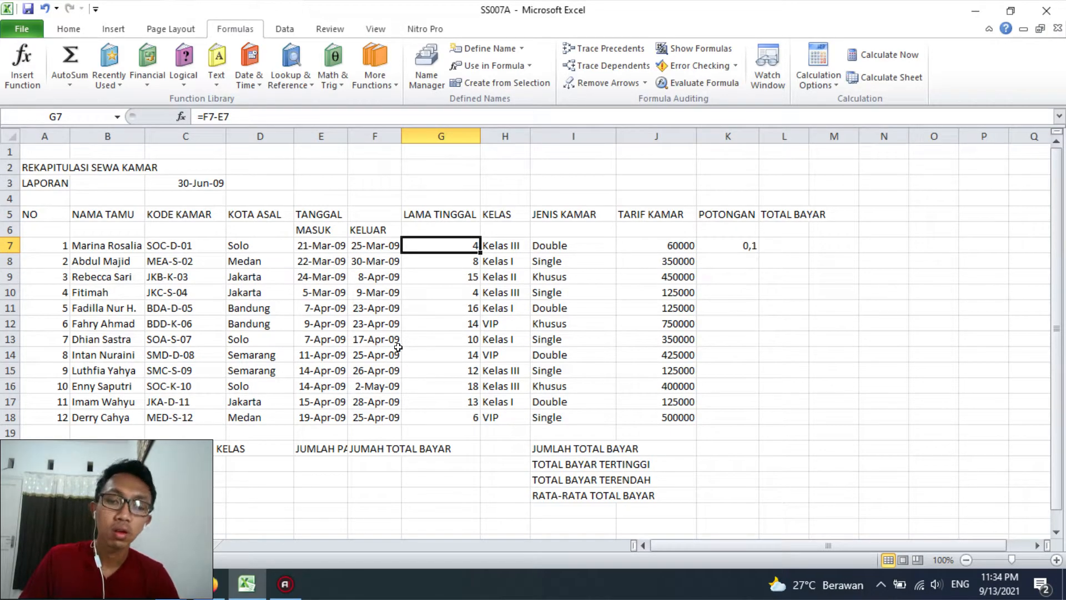
click(470, 254)
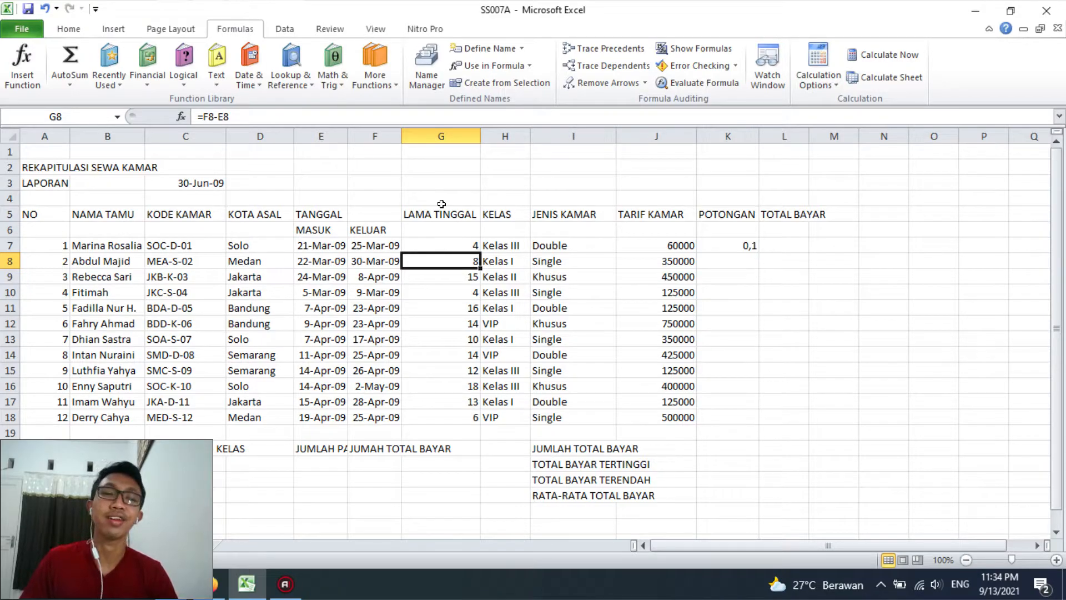
Extend the POTONGAN formula in K7 by multiplying the VLOOKUP by an IF that tests G7>=10
click(723, 242)
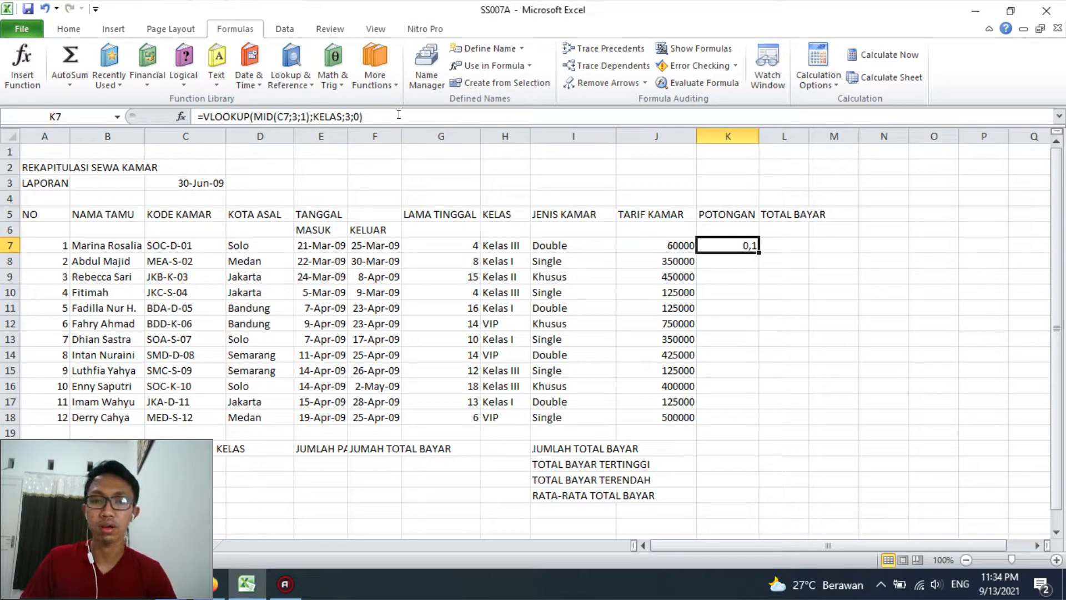
click(398, 115)
text(*)
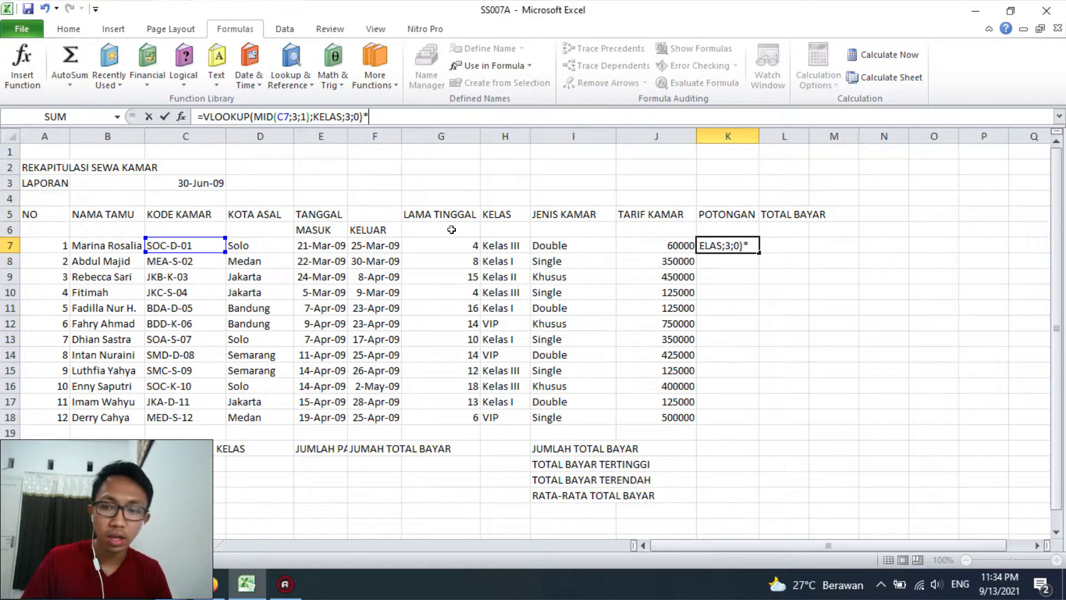
text(if()
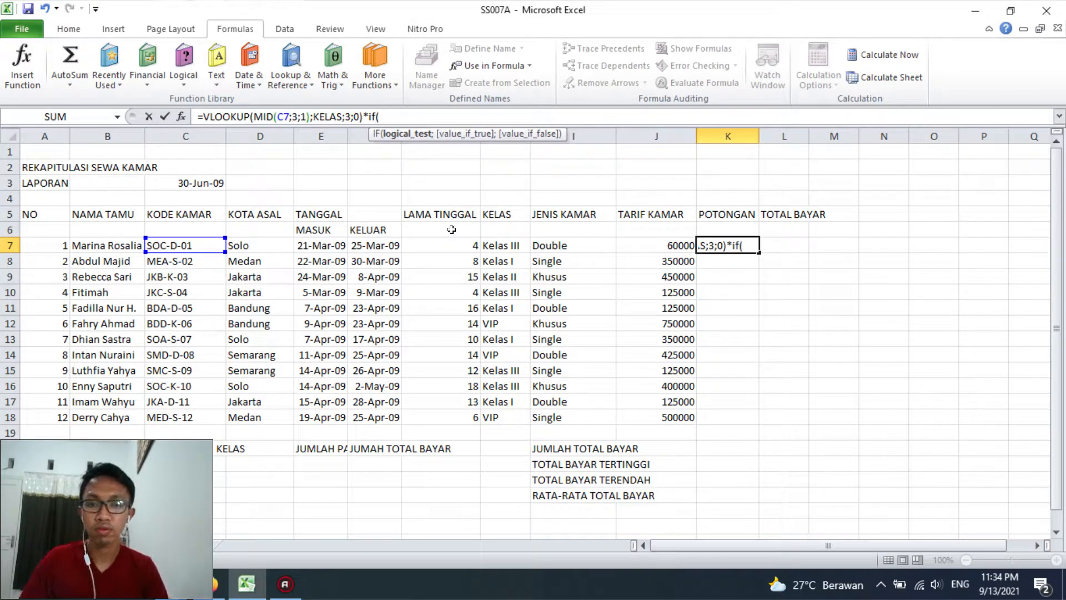
click(452, 241)
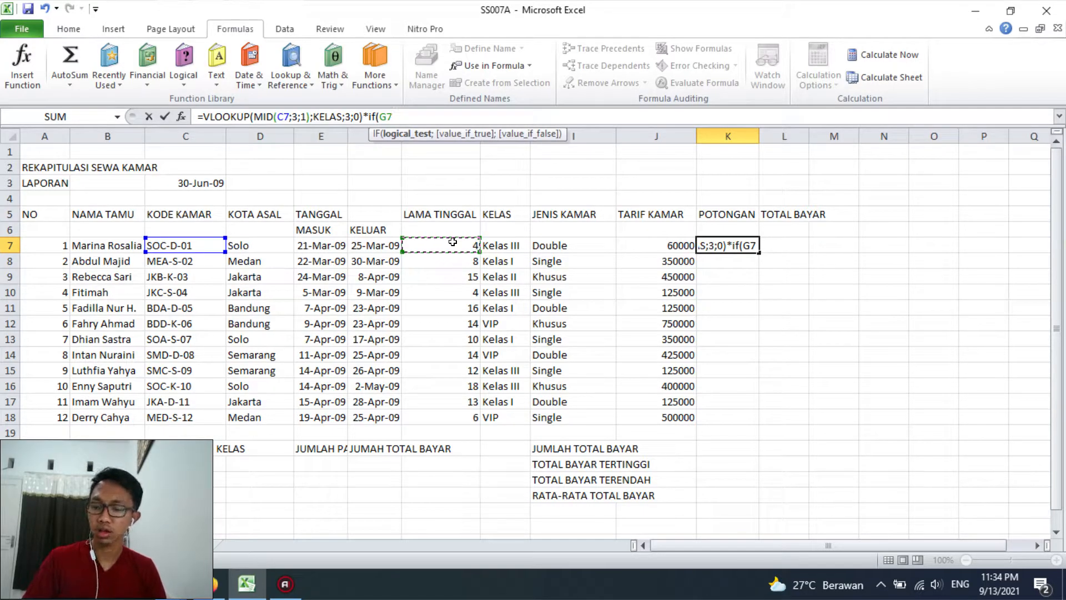
text(>=10)
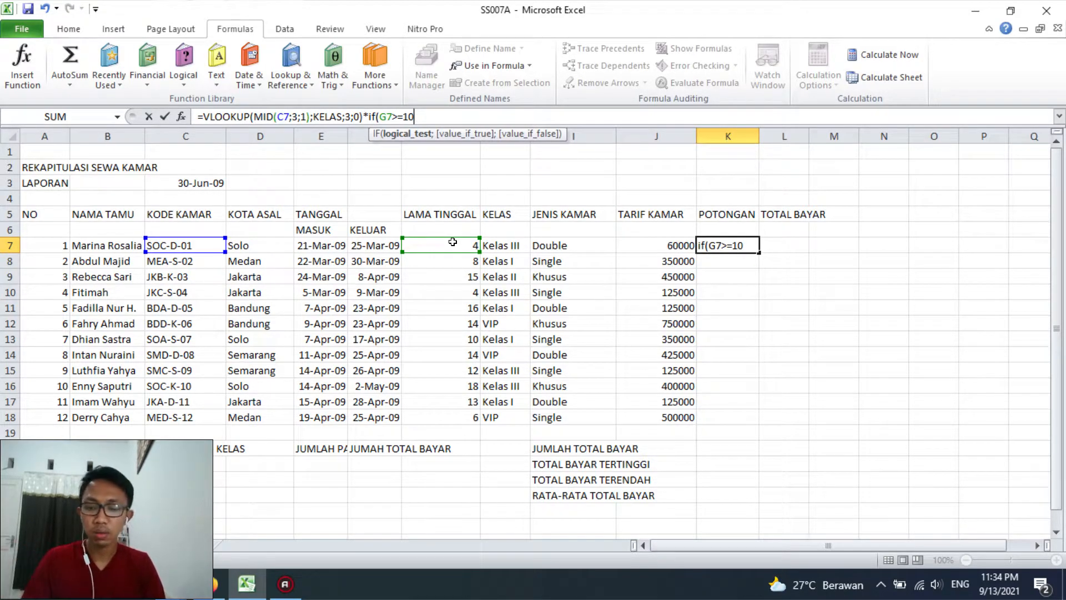
text(;)
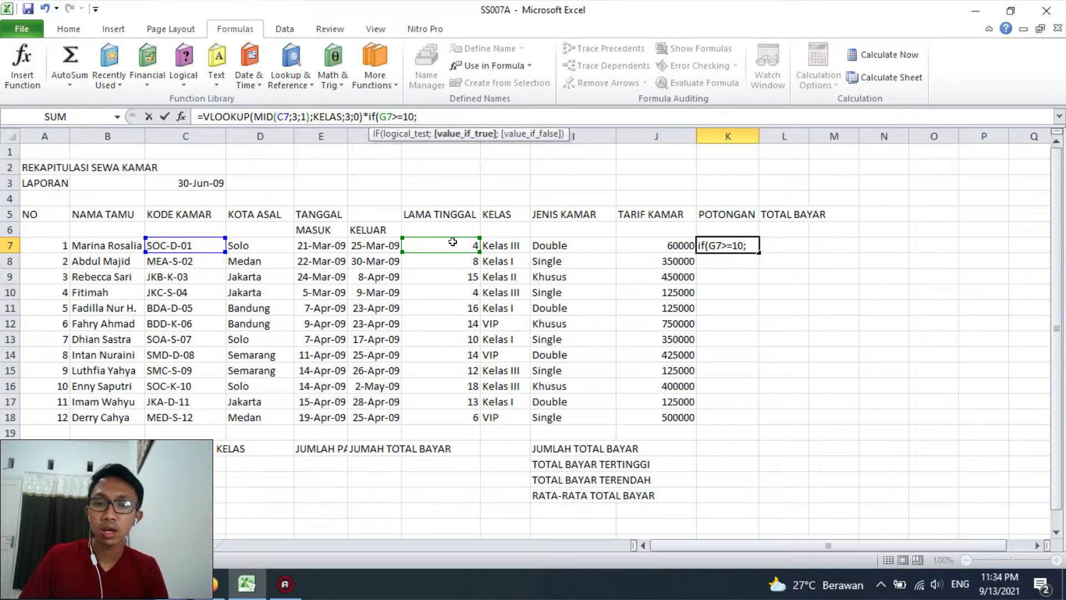
Set the IF's value-if-true in K7 to (G7-10)*J7, the days beyond ten multiplied by TARIF KAMAR
drag(453, 242, 453, 443)
click(450, 245)
text(-)
text(10)
text())
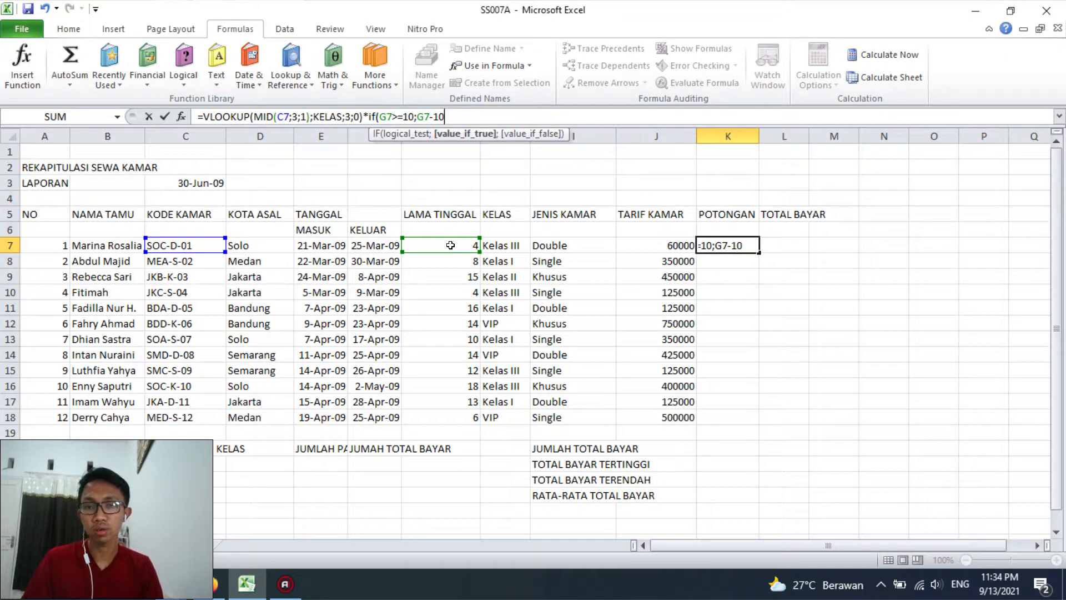
click(417, 117)
text(()
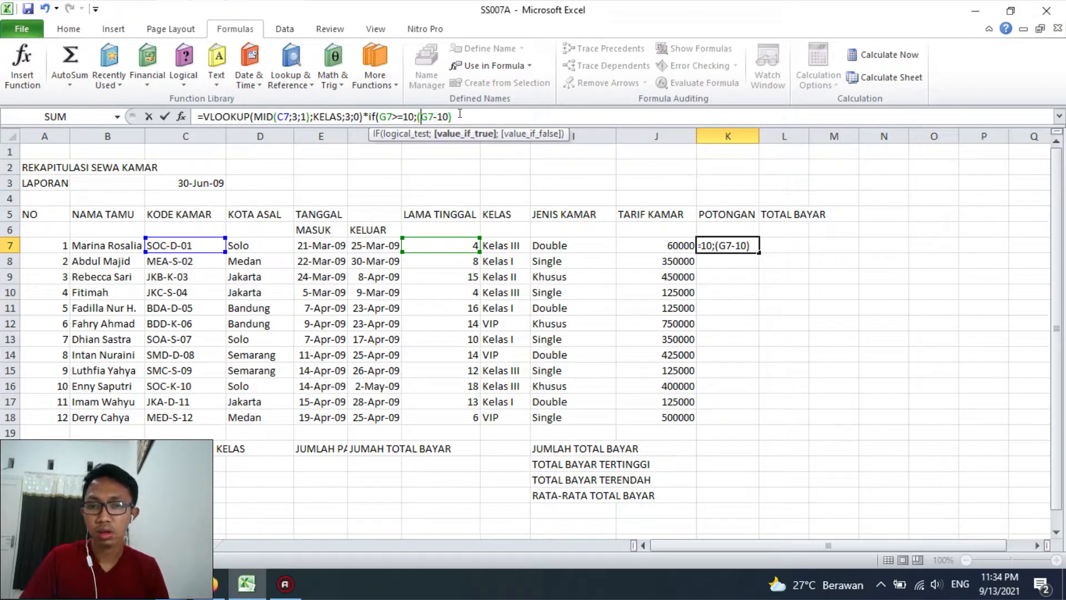
text(*)
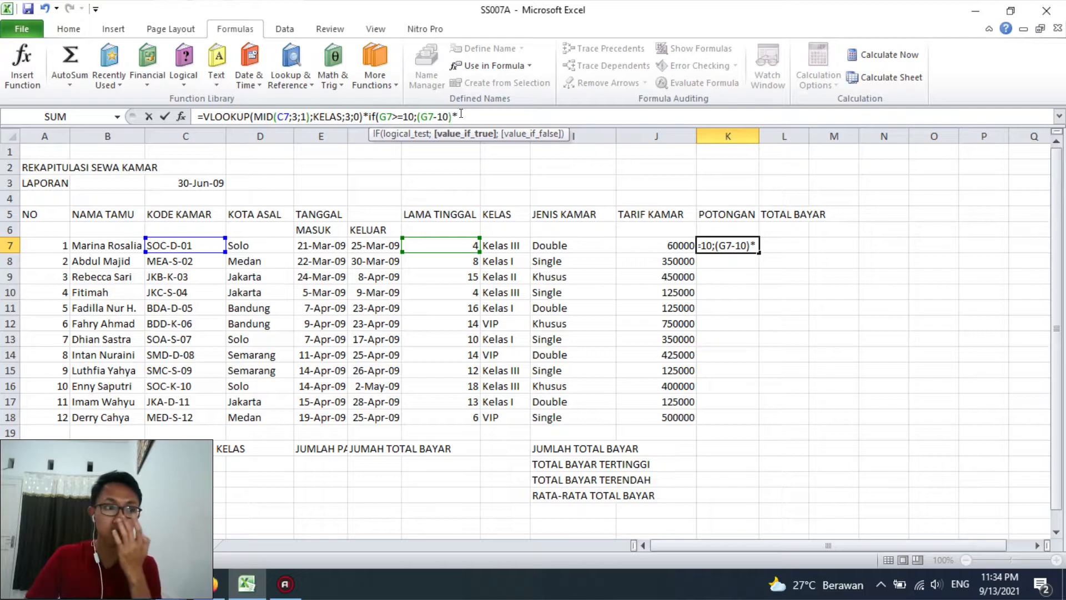
click(644, 244)
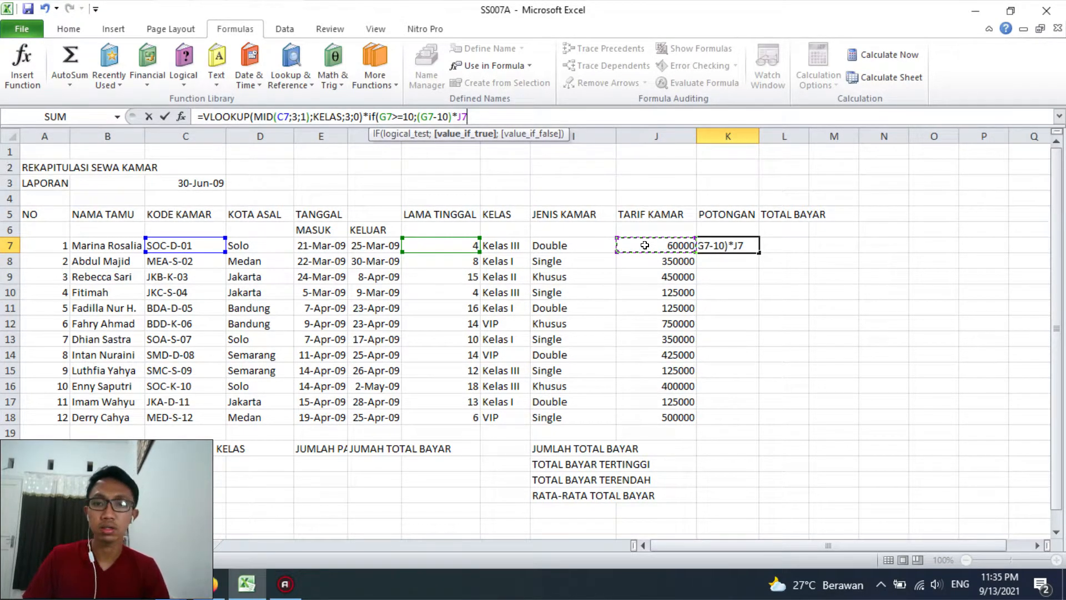
Complete the IF in K7 with 0 as its value-if-false, check each argument, and enter the formula
text(;)
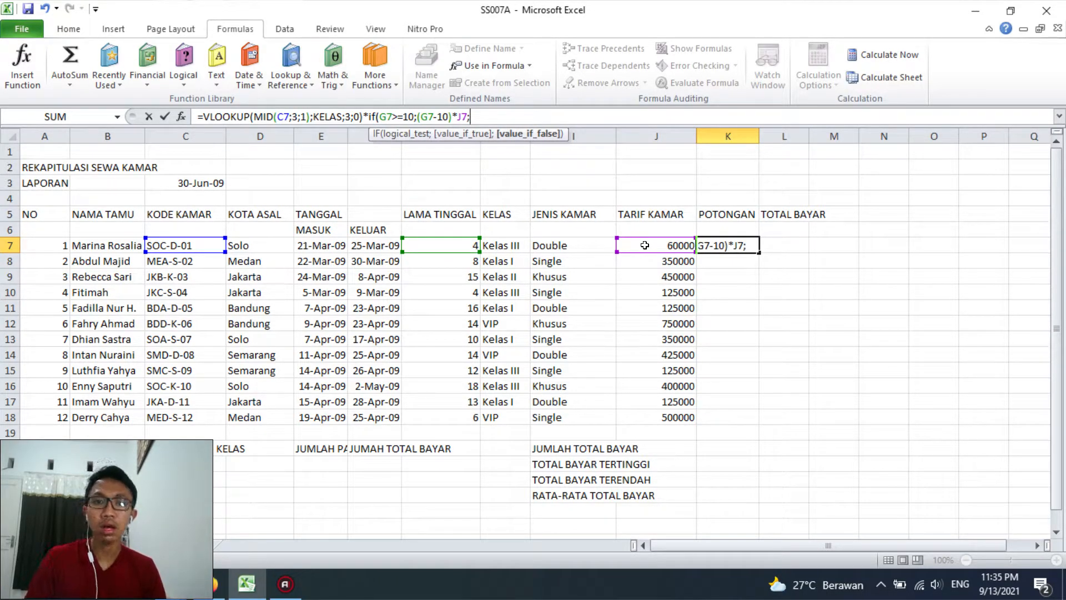
text(0)
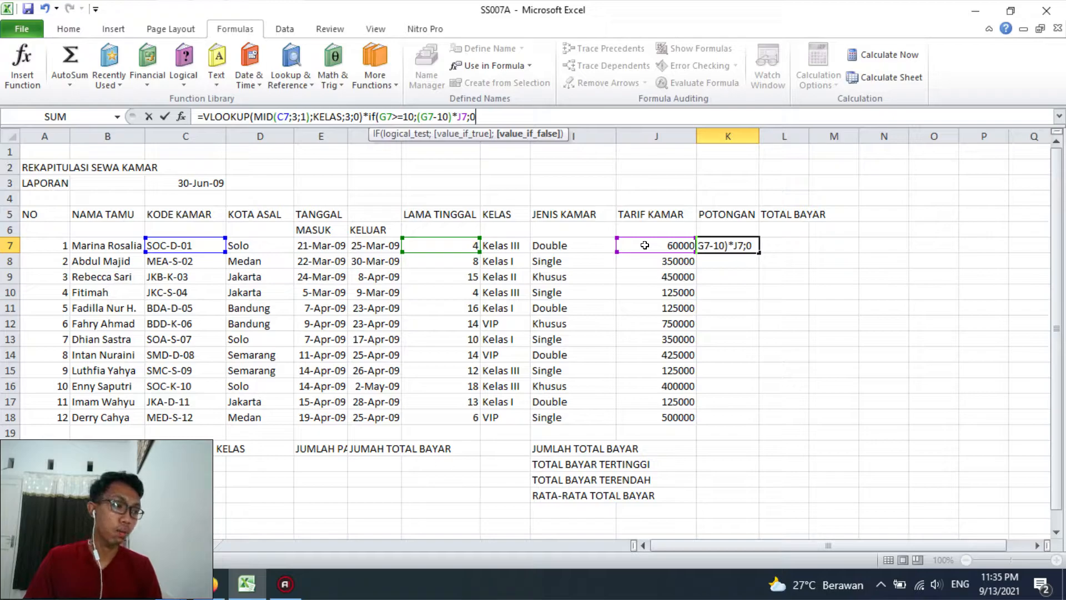
text())
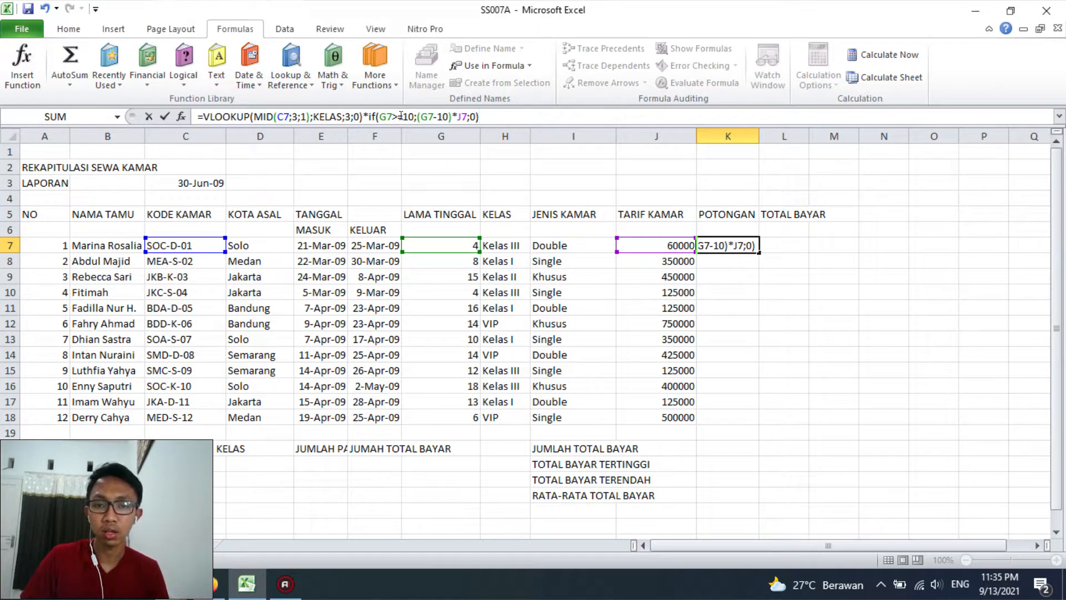
click(398, 134)
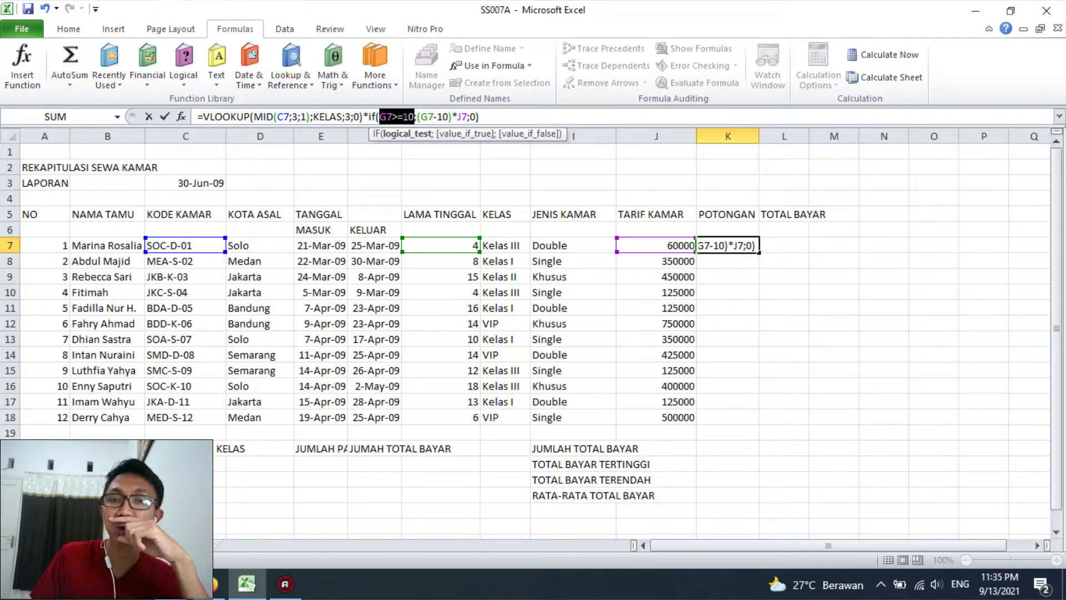
click(467, 133)
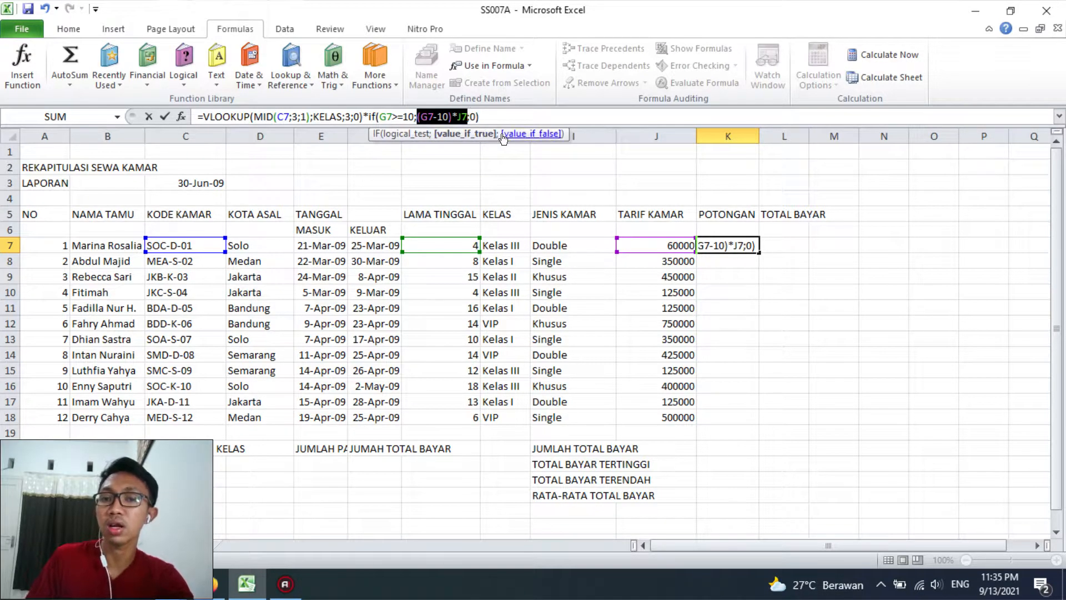
click(531, 134)
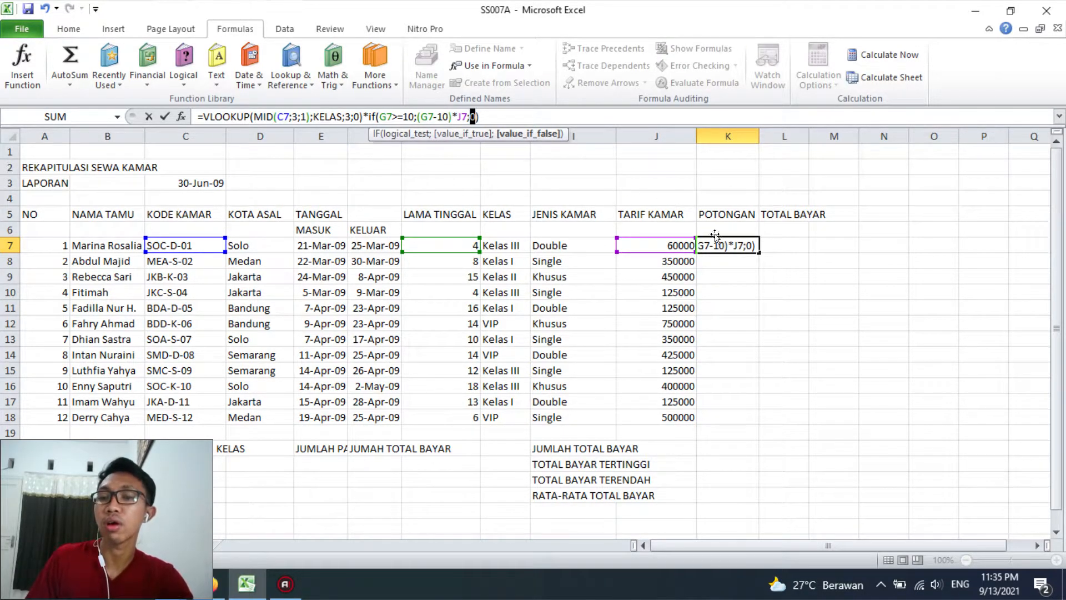
click(504, 114)
key(Return)
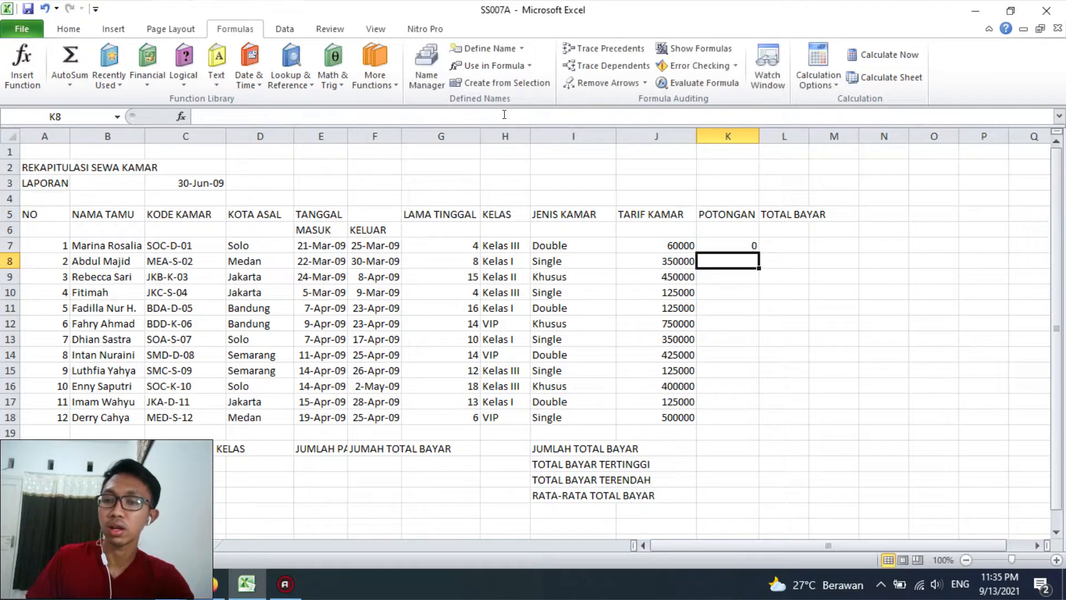
Fill the POTONGAN formula from K7 down to K18
click(741, 245)
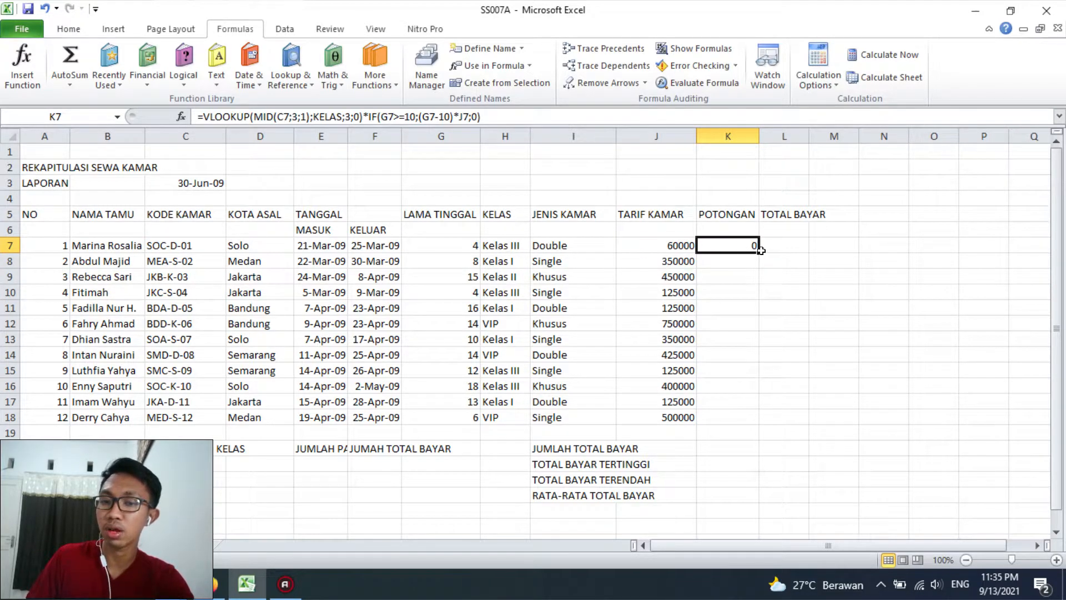
drag(759, 251, 755, 263)
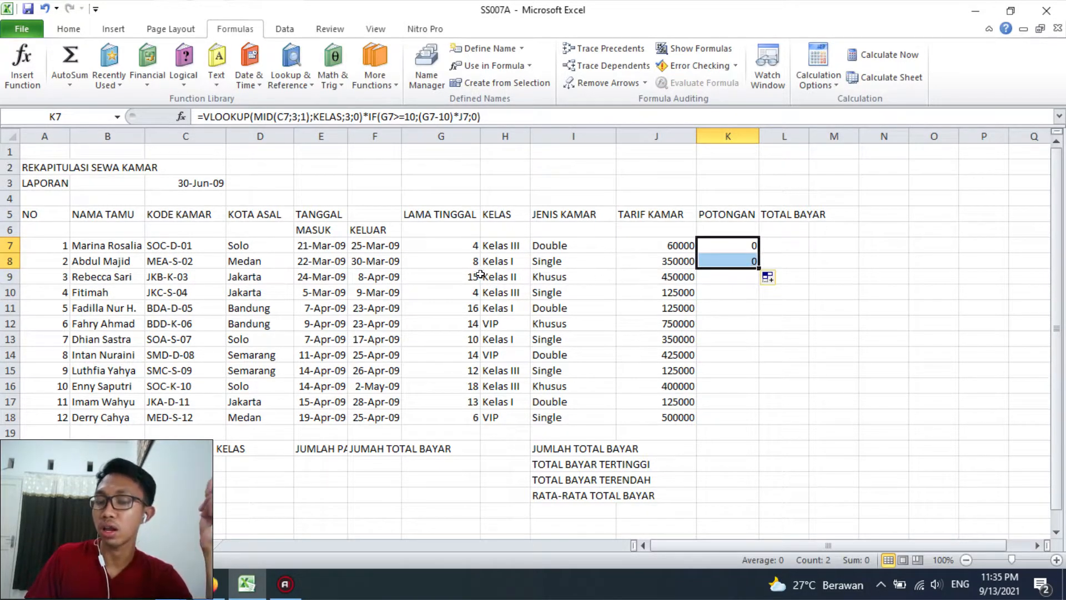
drag(757, 267, 758, 282)
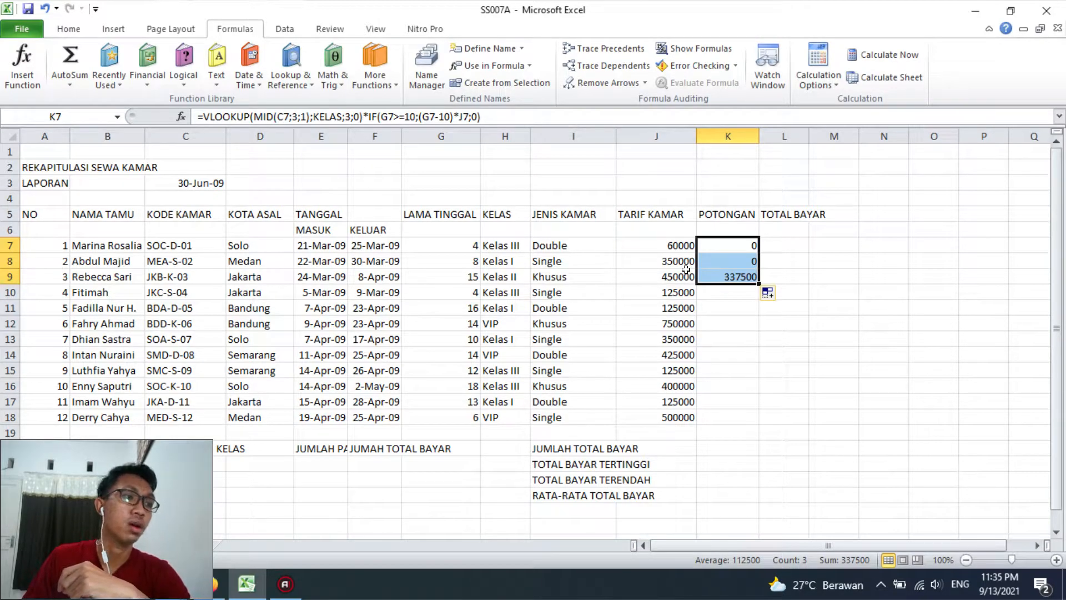
double_click(757, 282)
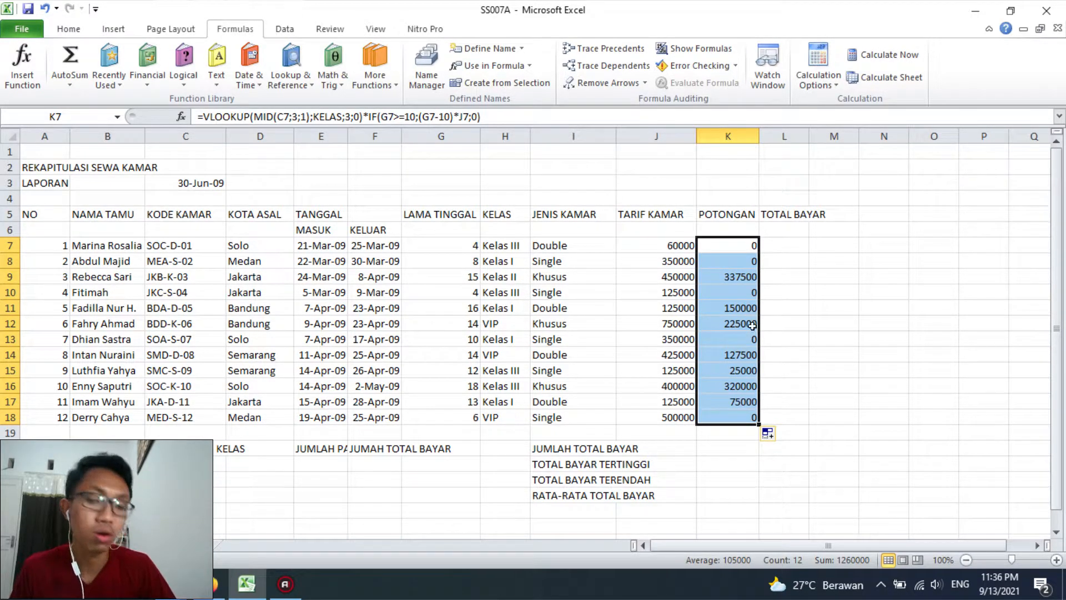
Calculate TOTAL BAYAR in L7 with =J7*G7-K7 and fill the formula down to L18
click(775, 248)
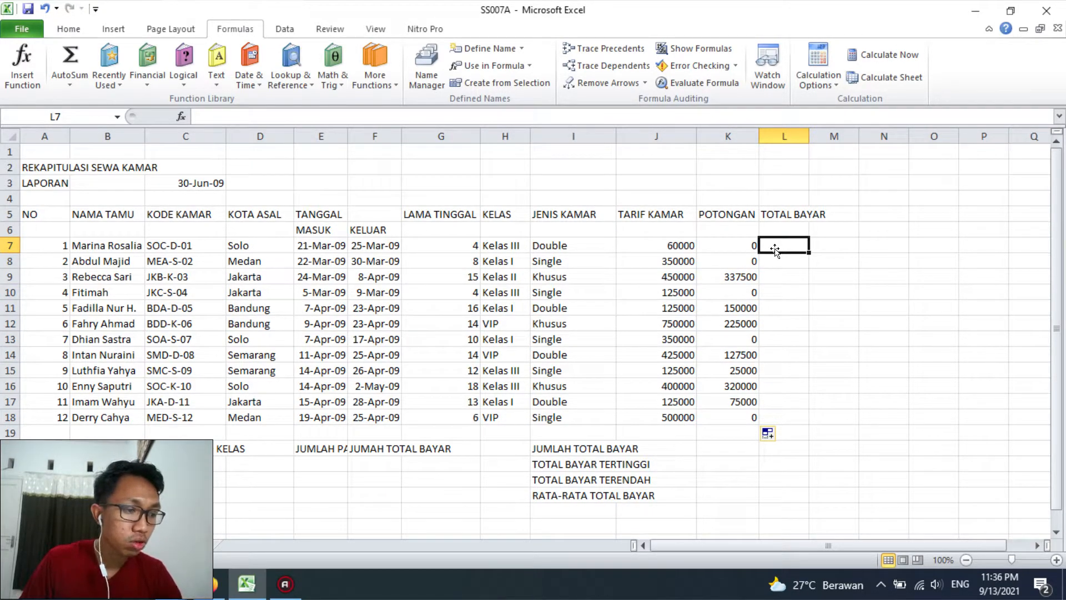
text(=)
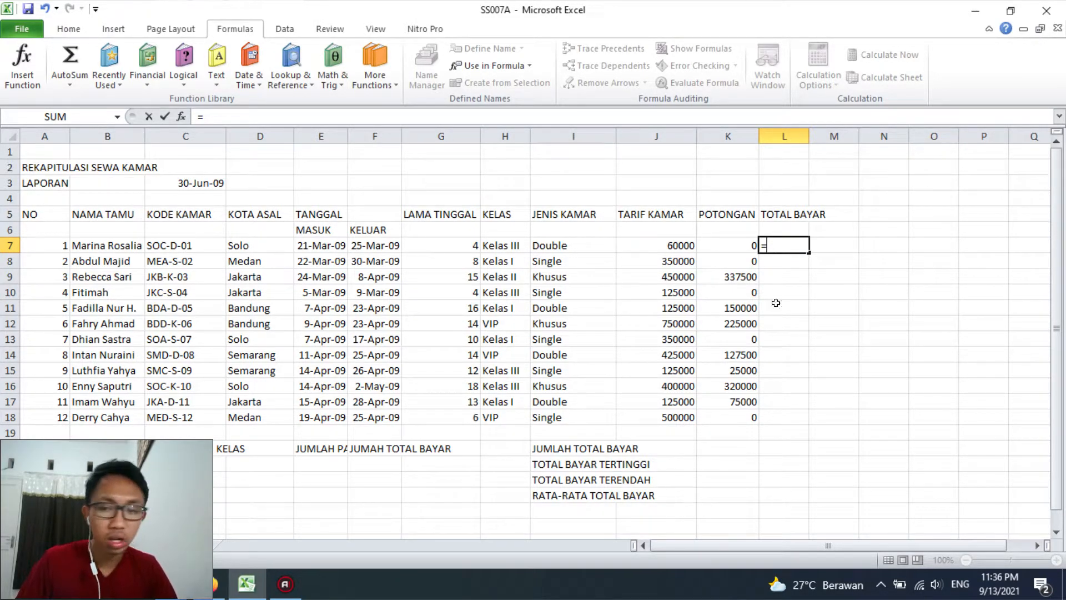
click(669, 243)
text(*)
click(446, 247)
text(-)
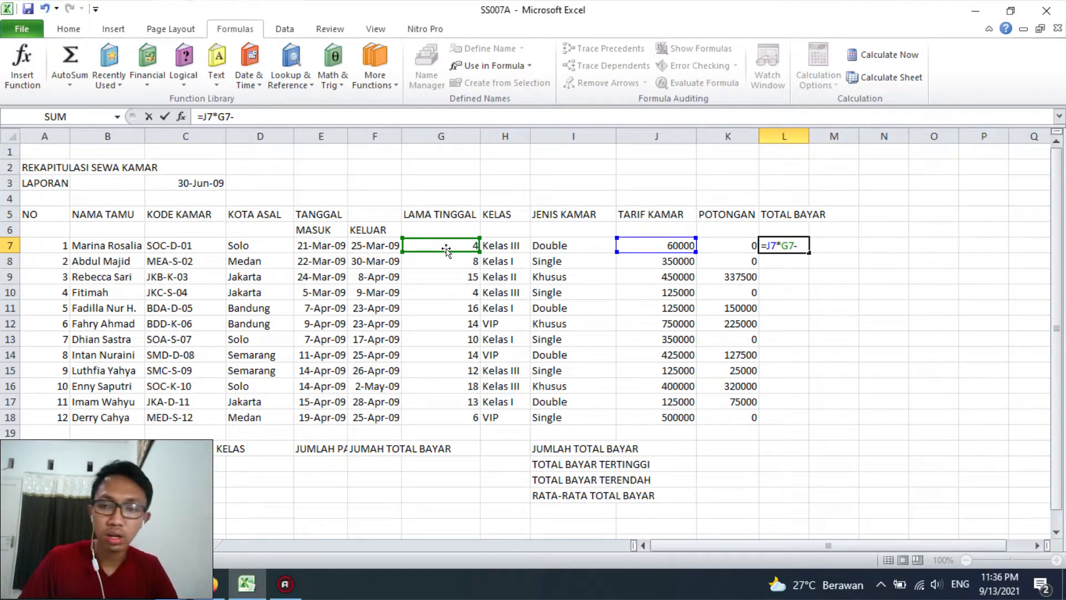
click(714, 245)
key(Return)
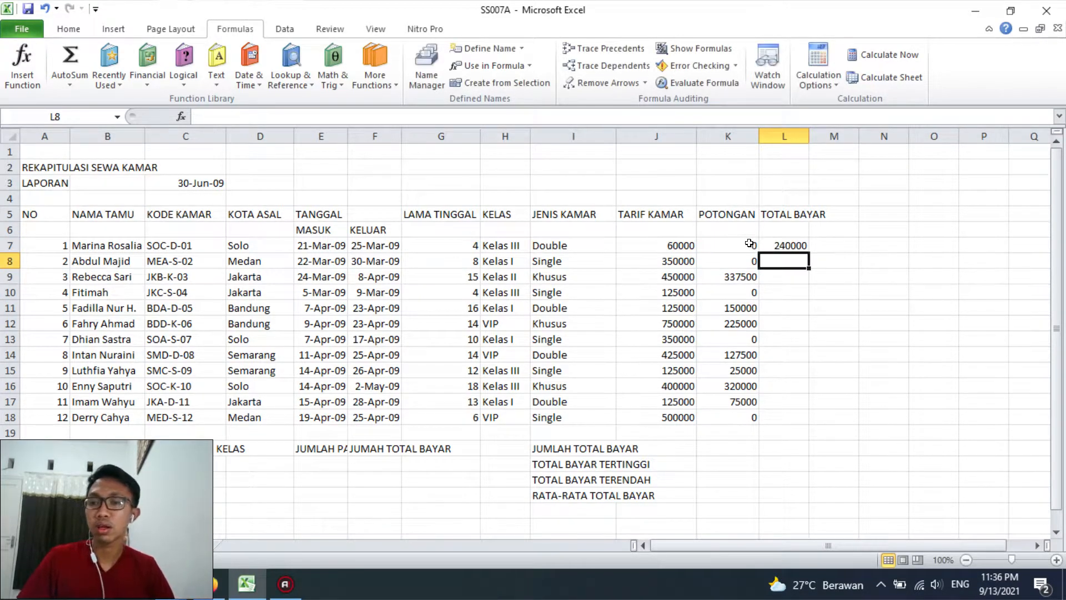
click(783, 245)
double_click(809, 253)
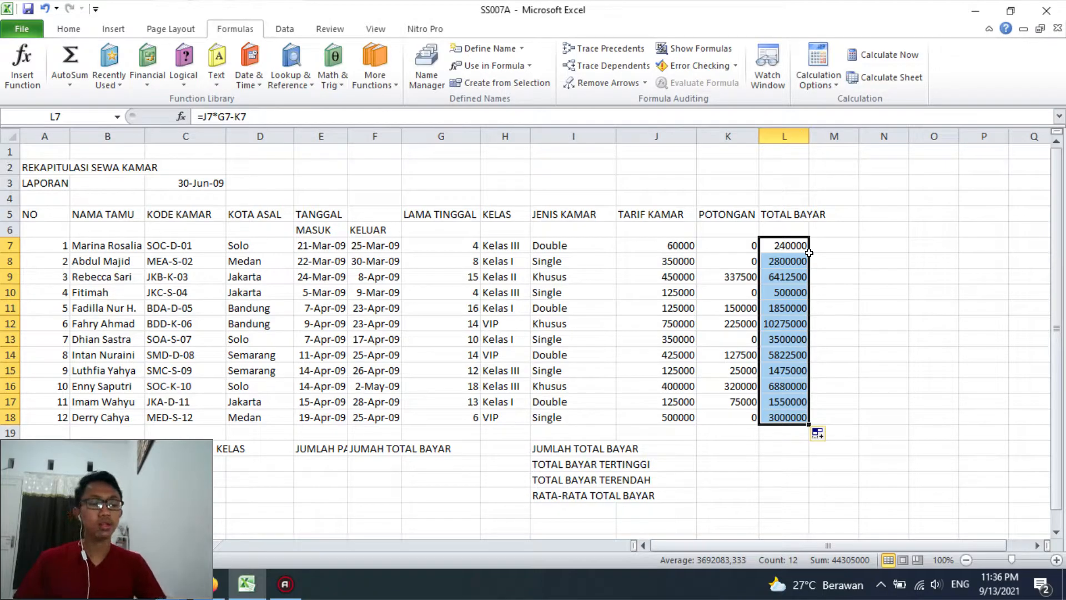
Calculate JUMLAH TOTAL BAYAR in L20 with AutoSum's Sum over L7:L18
scroll(755, 433, down, 3)
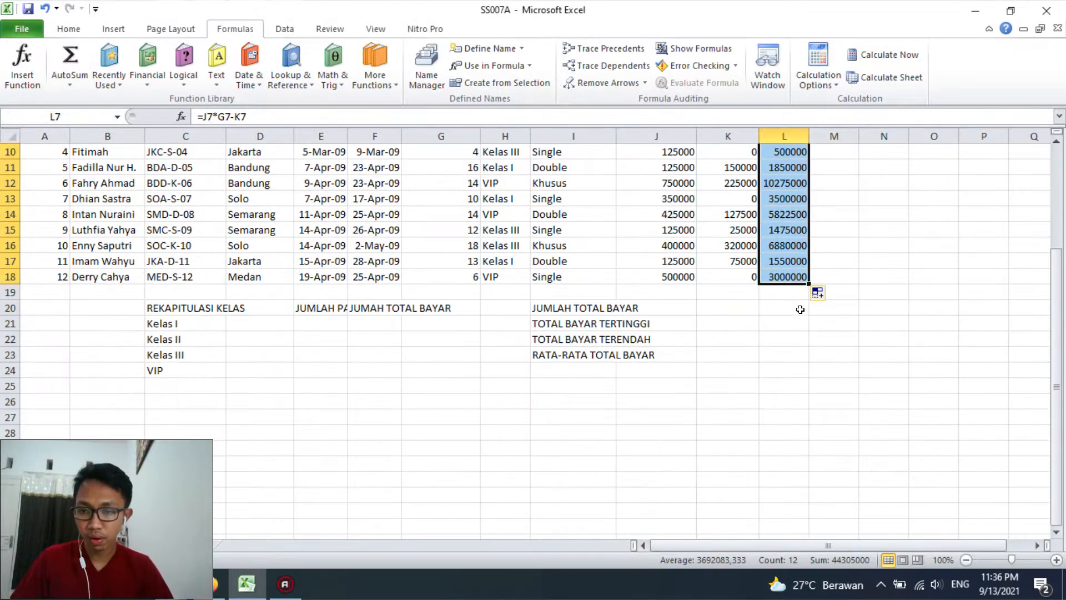
click(799, 314)
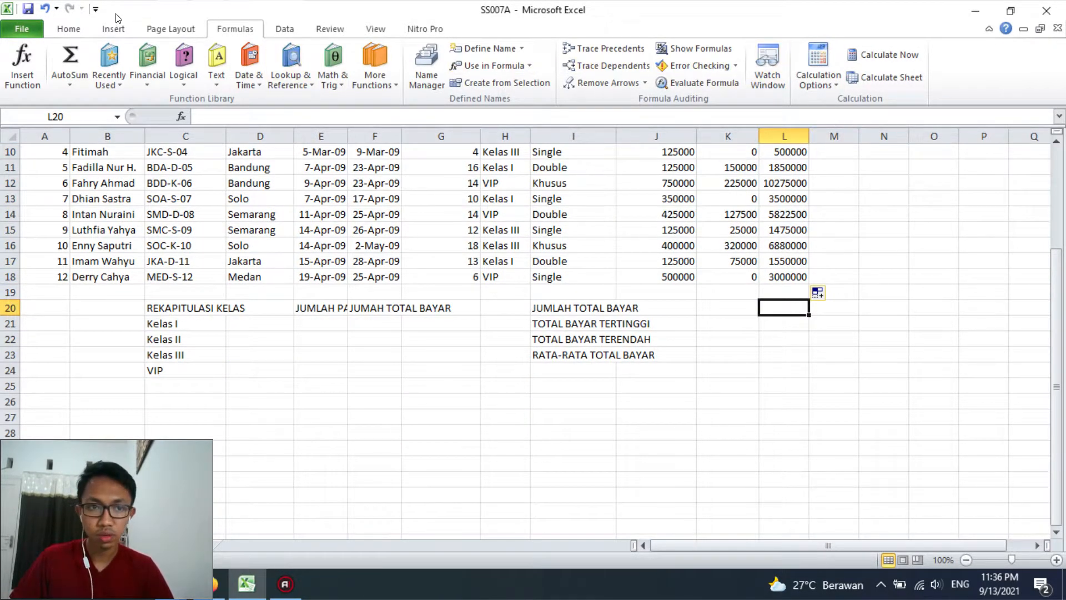
click(68, 28)
click(901, 48)
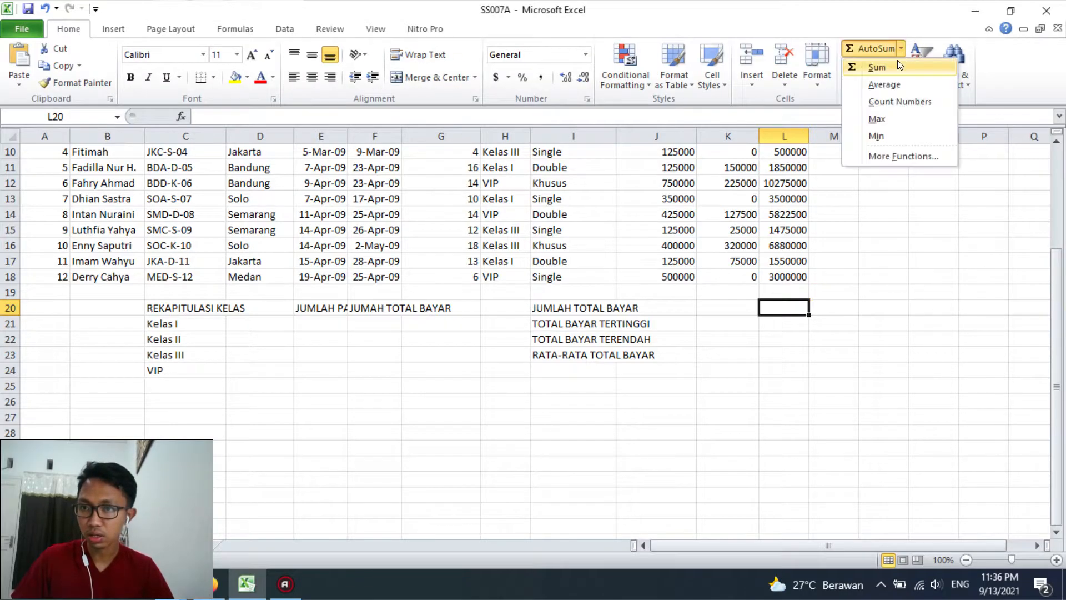
click(898, 64)
scroll(788, 333, up, 3)
drag(789, 244, 791, 416)
key(Return)
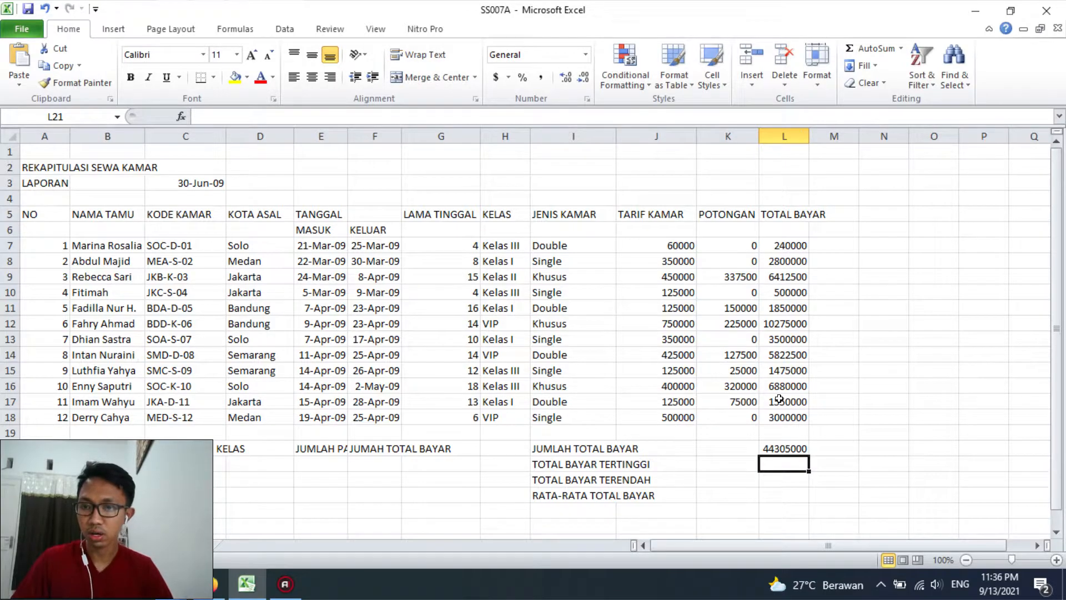
Calculate TOTAL BAYAR TERTINGGI in L21 with AutoSum's Max over L7:L18
click(901, 48)
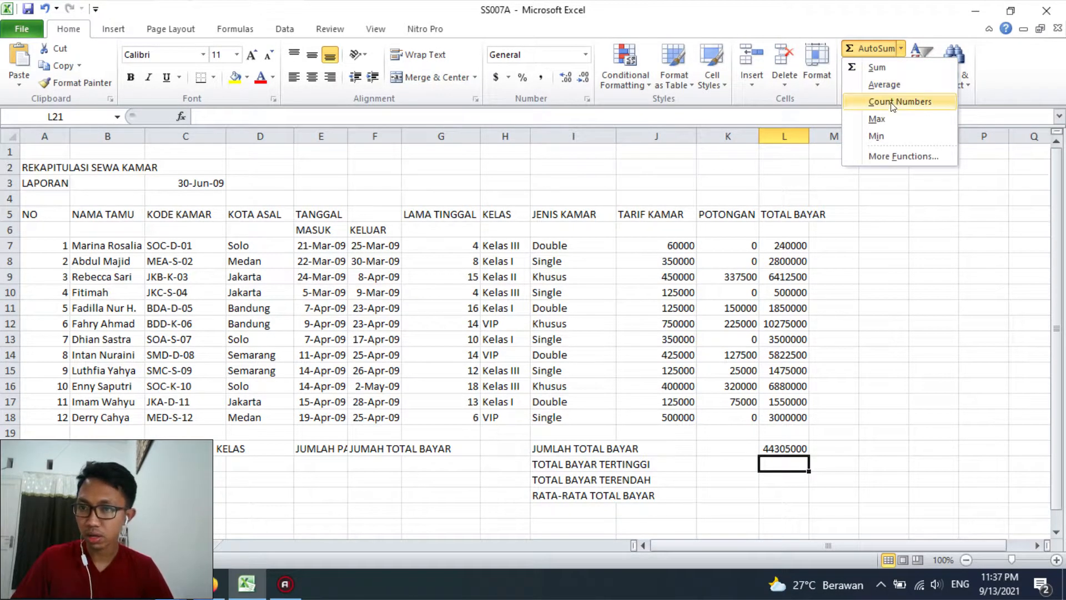
click(890, 118)
drag(783, 245, 787, 417)
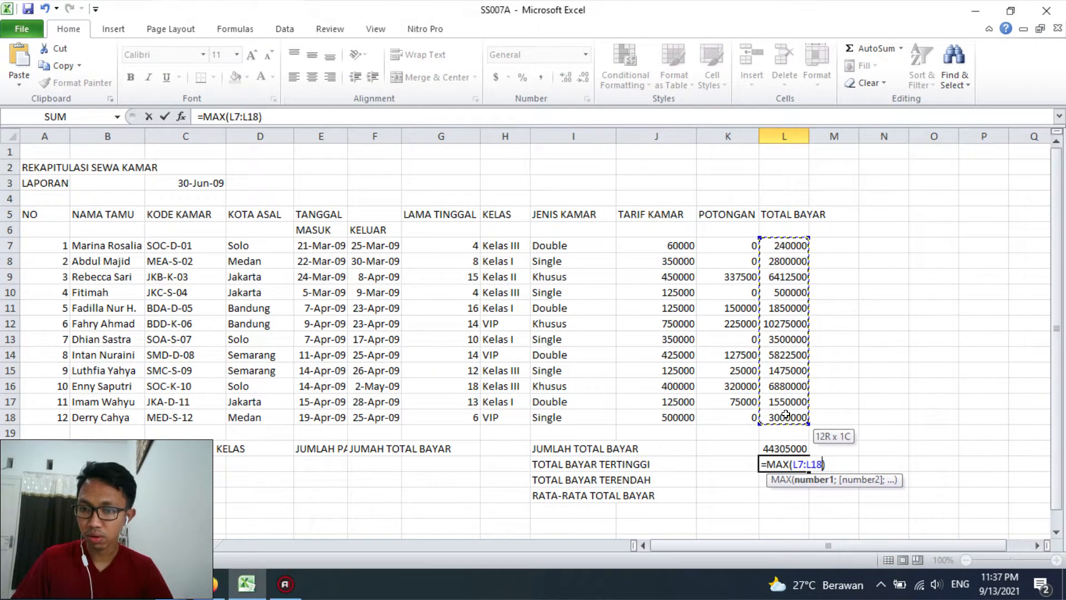
key(Return)
Calculate TOTAL BAYAR TERENDAH in L22 with AutoSum's Min over L7:L18
click(901, 48)
click(888, 135)
drag(783, 245, 787, 416)
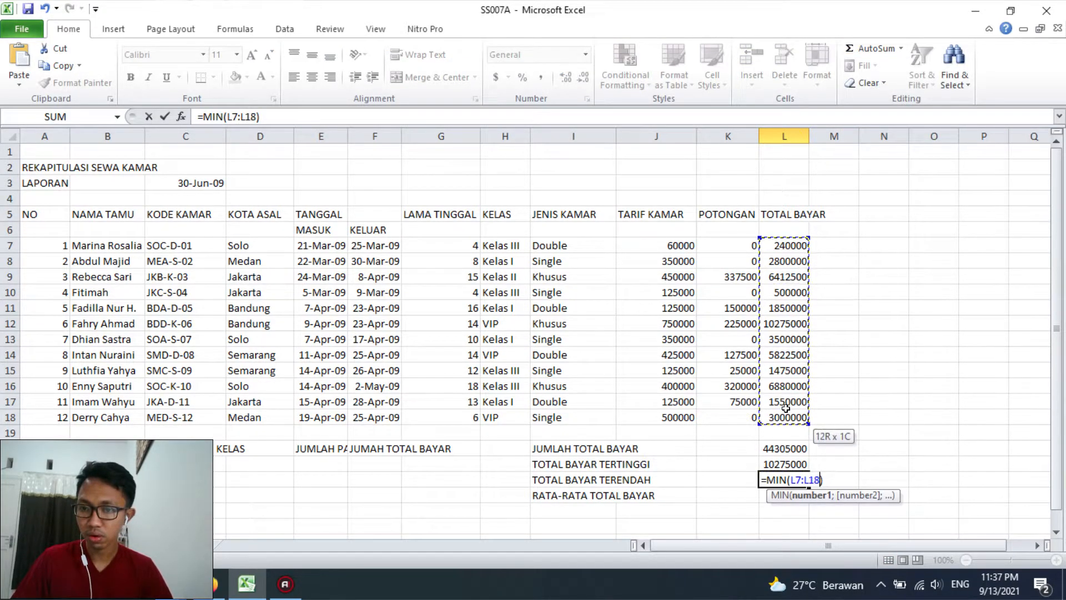
key(Return)
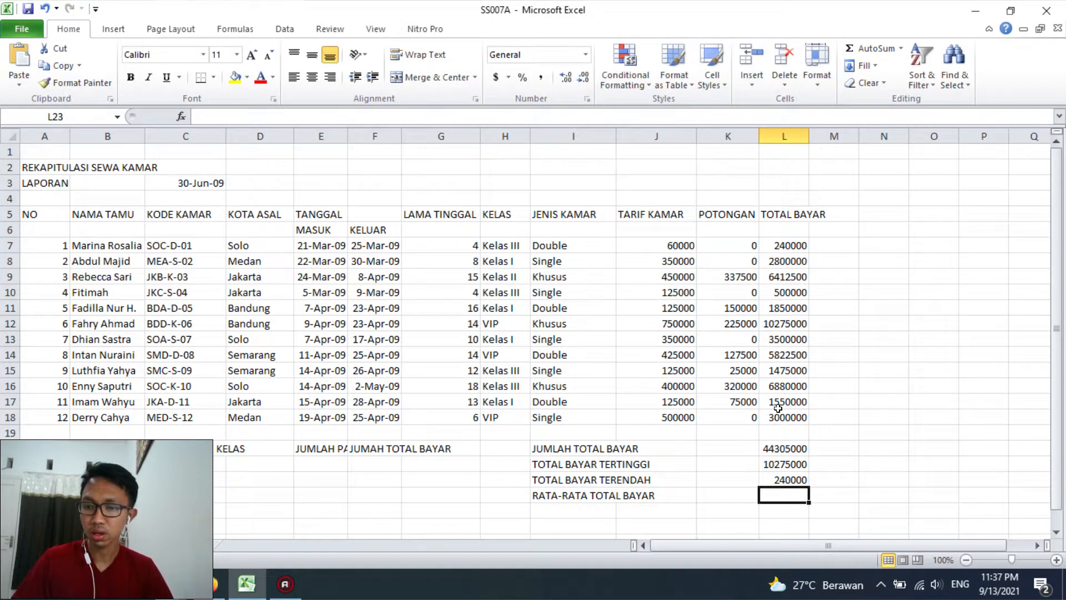
Calculate RATA-RATA TOTAL BAYAR in L23 with AutoSum's Average over L7:L18
click(901, 48)
click(883, 88)
drag(784, 245, 788, 422)
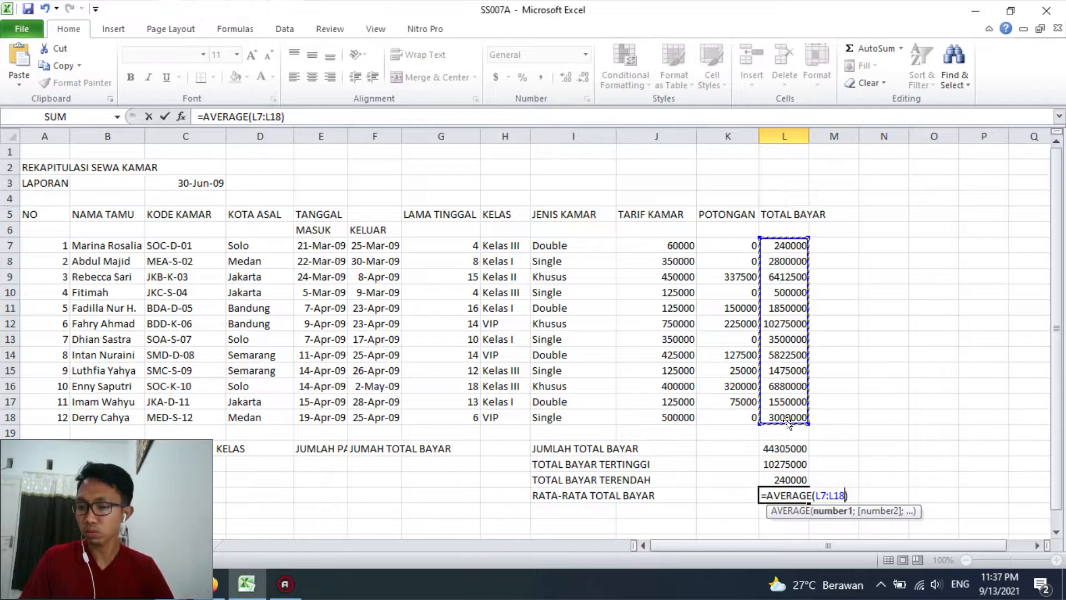
key(Return)
Widen column E until the JUMLAH PAKAI heading in the class recap fits
scroll(770, 428, down, 1)
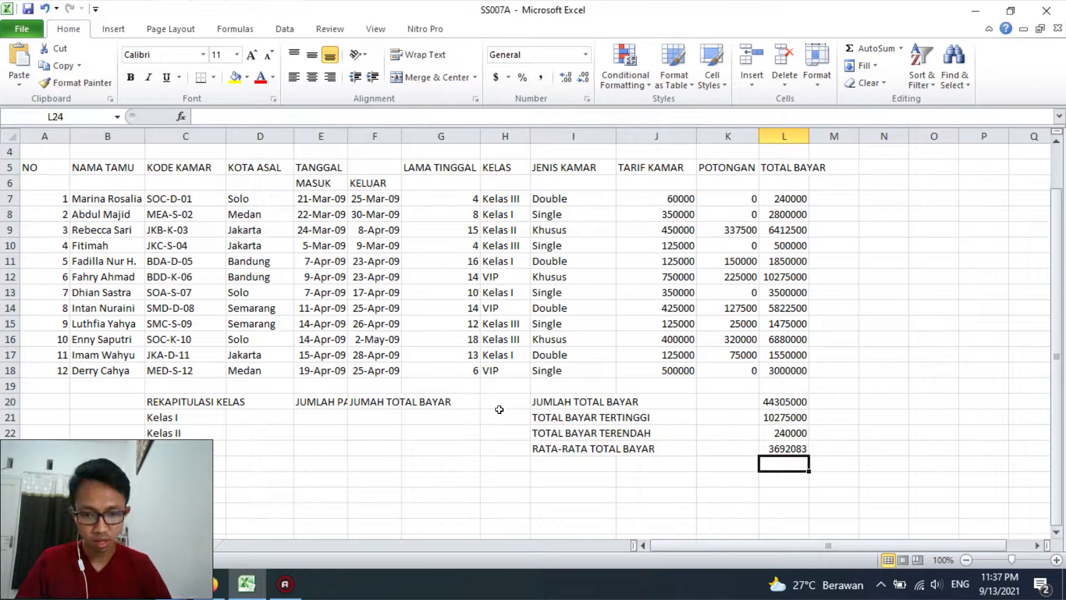
click(287, 414)
click(189, 420)
click(236, 414)
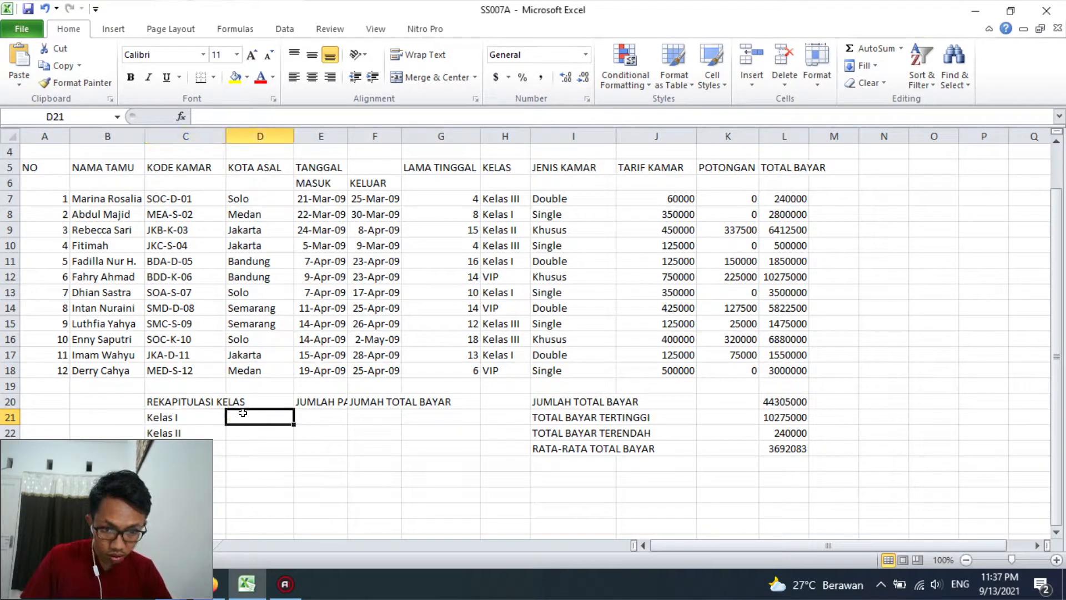
click(277, 403)
drag(216, 399, 261, 399)
click(331, 403)
click(326, 414)
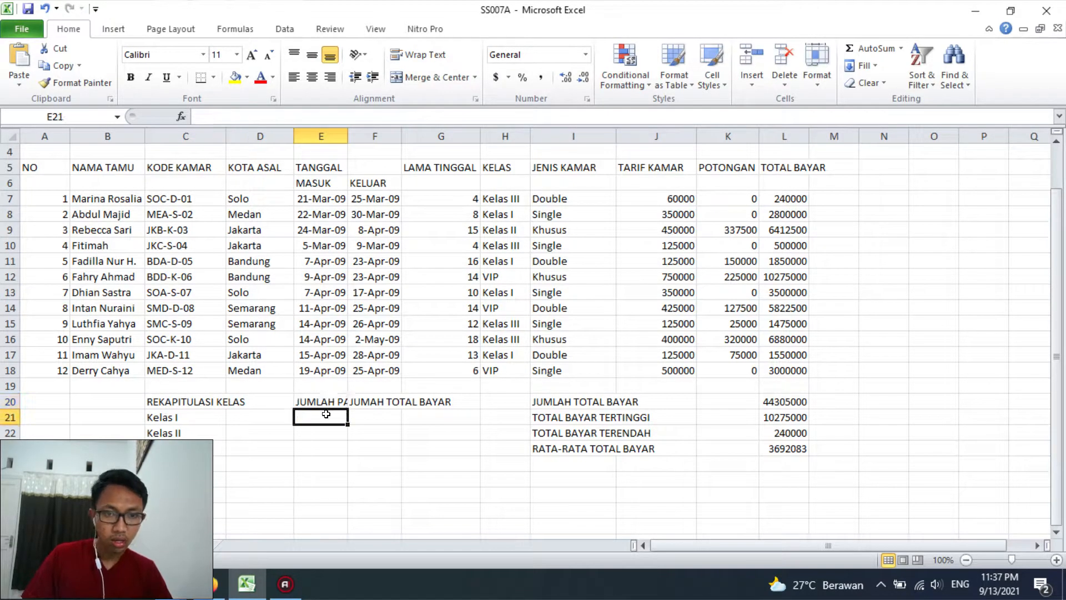
drag(348, 136, 372, 136)
scroll(406, 318, up, 1)
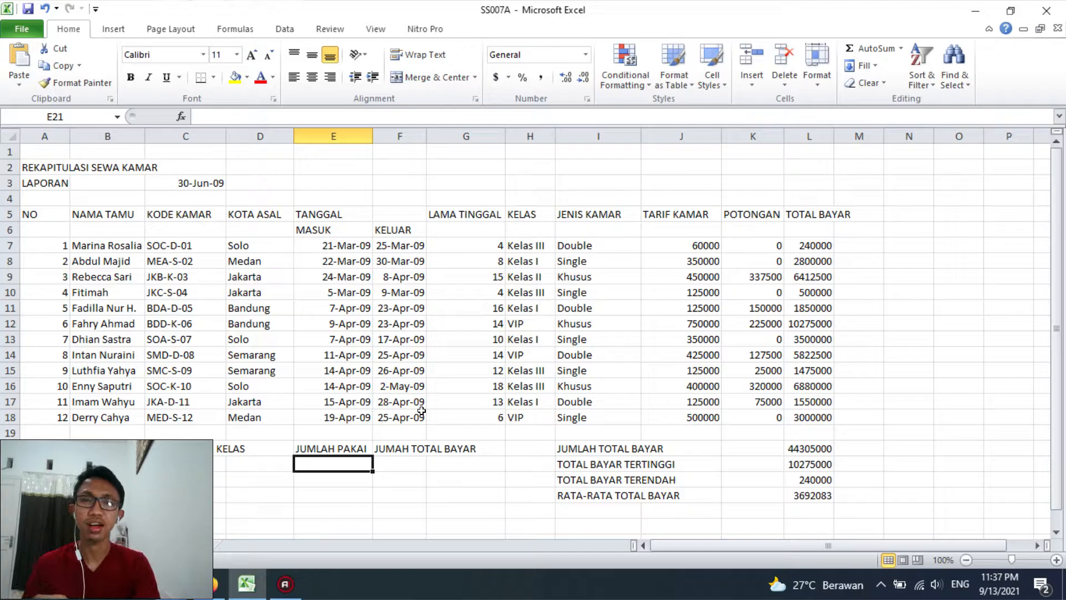
text(=c)
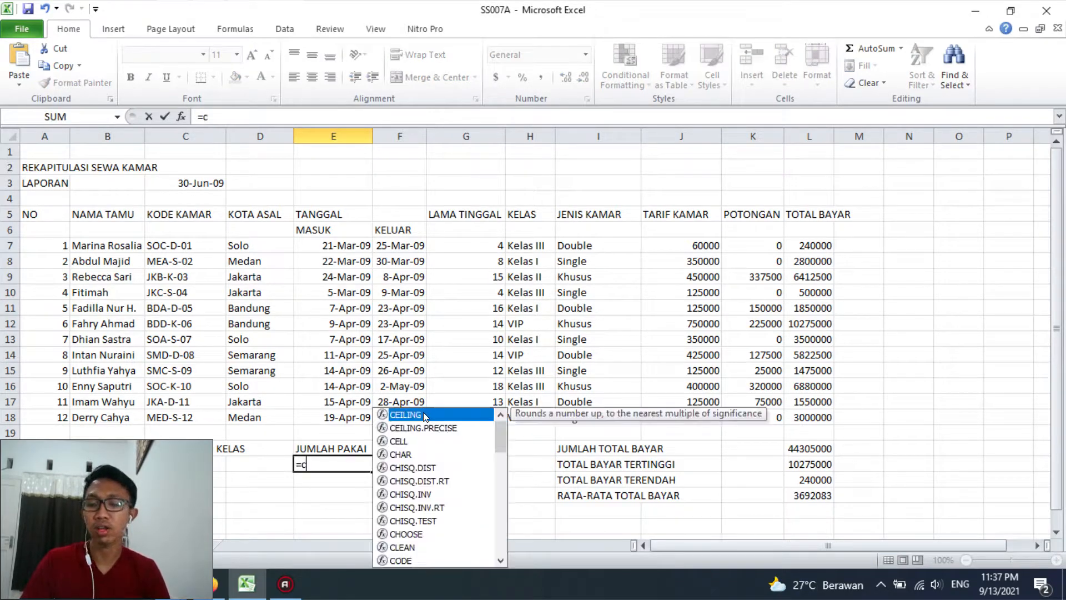
text(ountif)
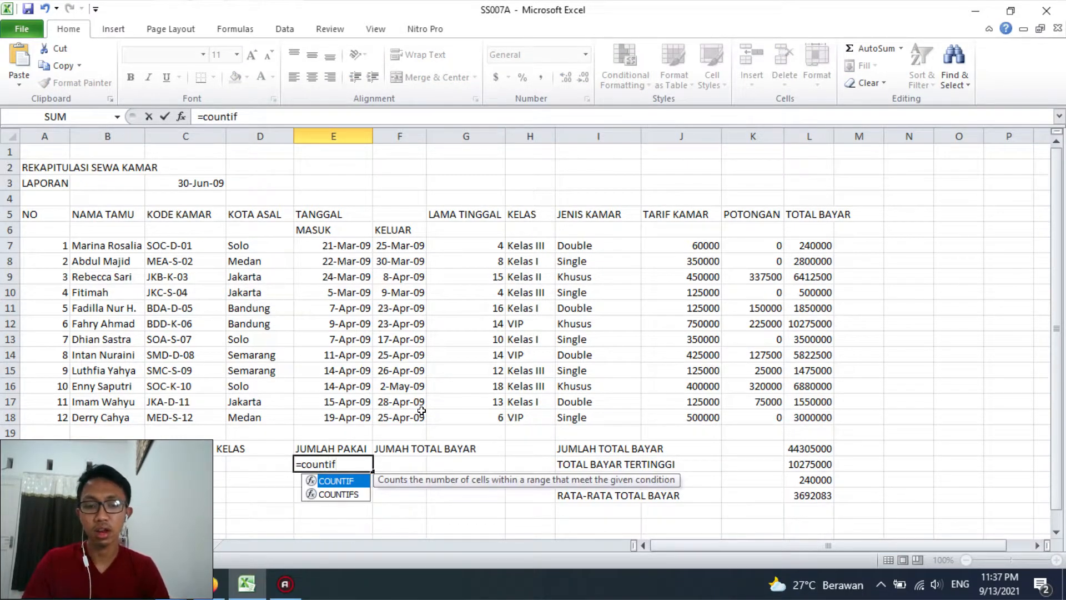
key(Escape)
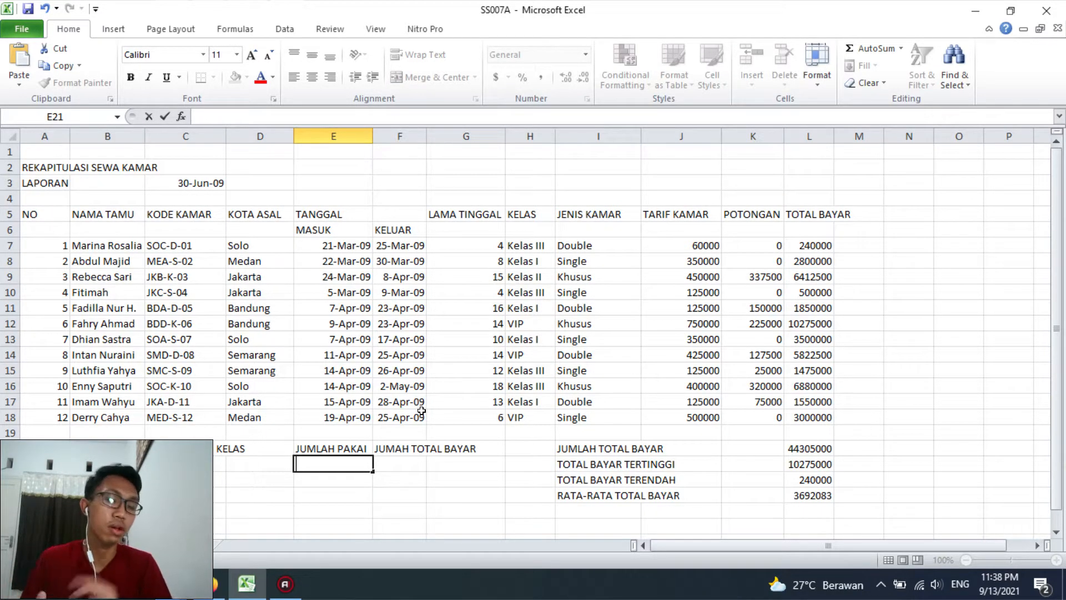
key(Escape)
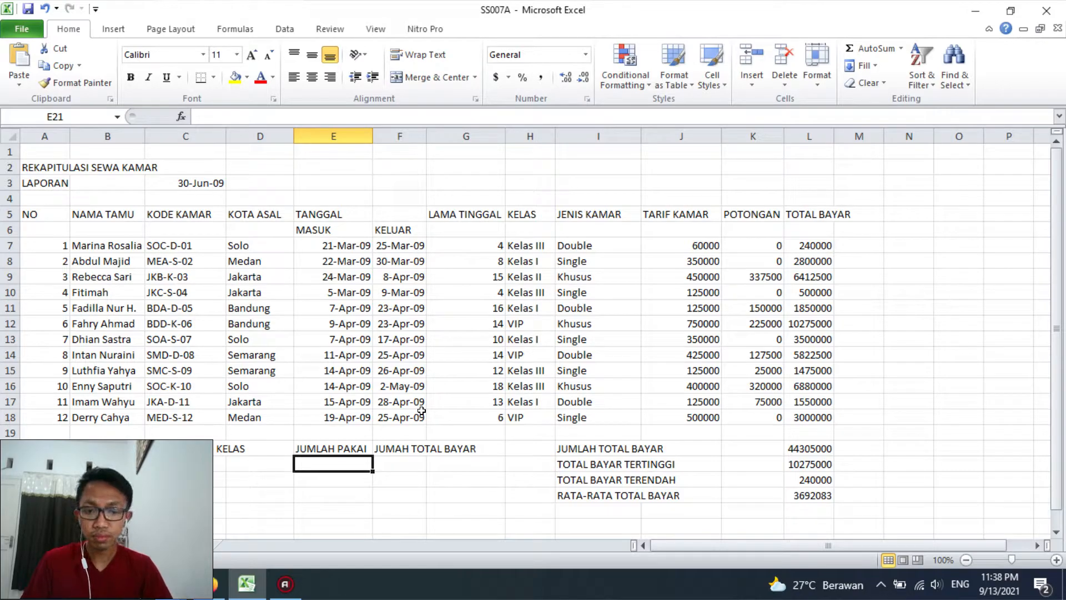
Calculate JUMLAH PAKAI in E21 with =COUNTIF($H$7:$H$18;C21) and fill the formula down to E24
text(=countif)
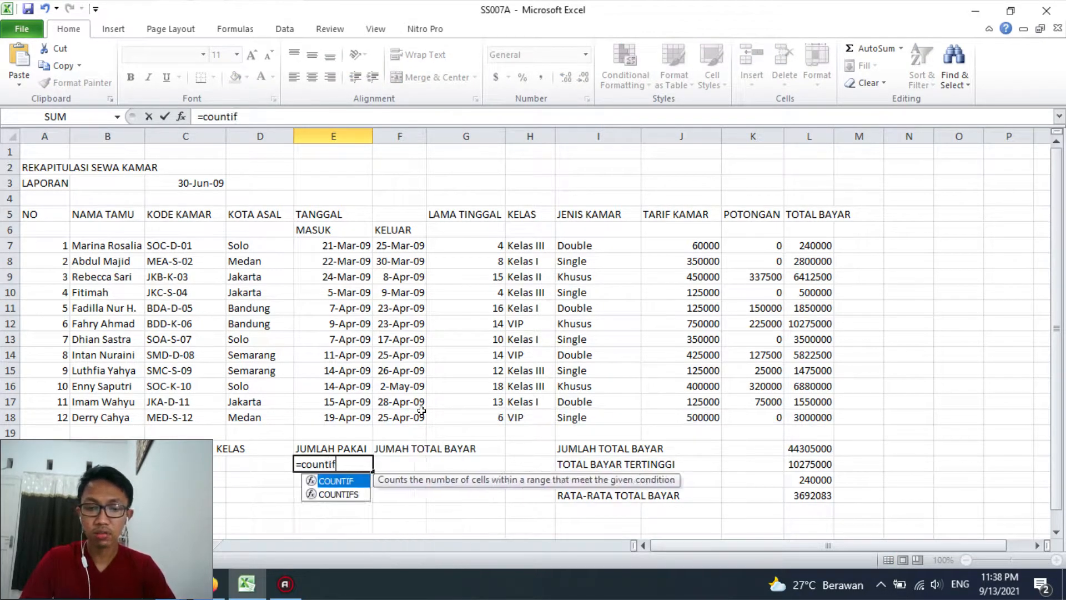
text(()
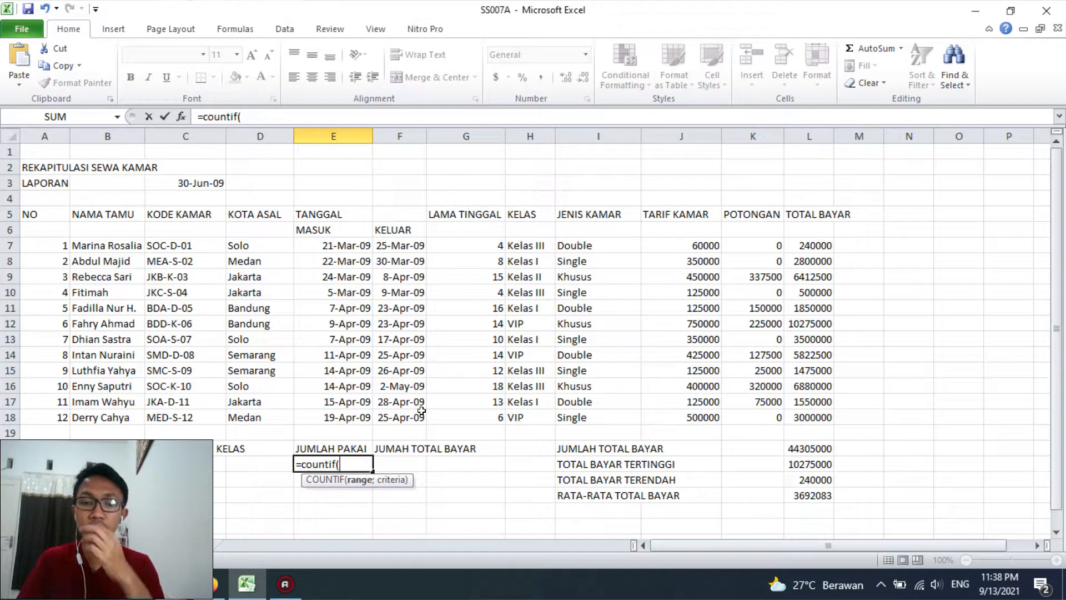
drag(524, 244, 527, 422)
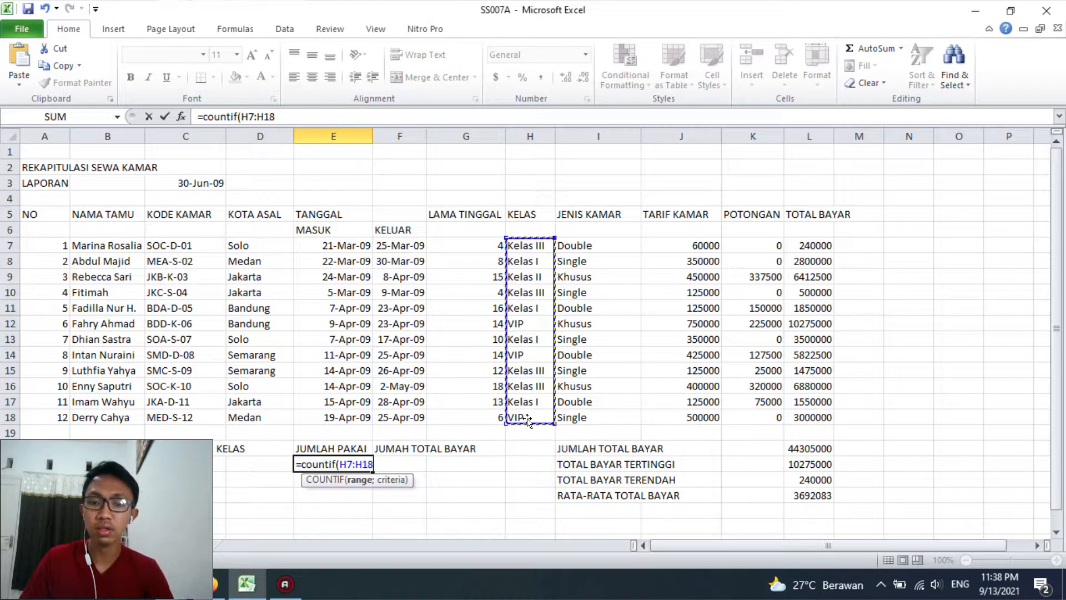
key(F4)
text(;)
click(216, 463)
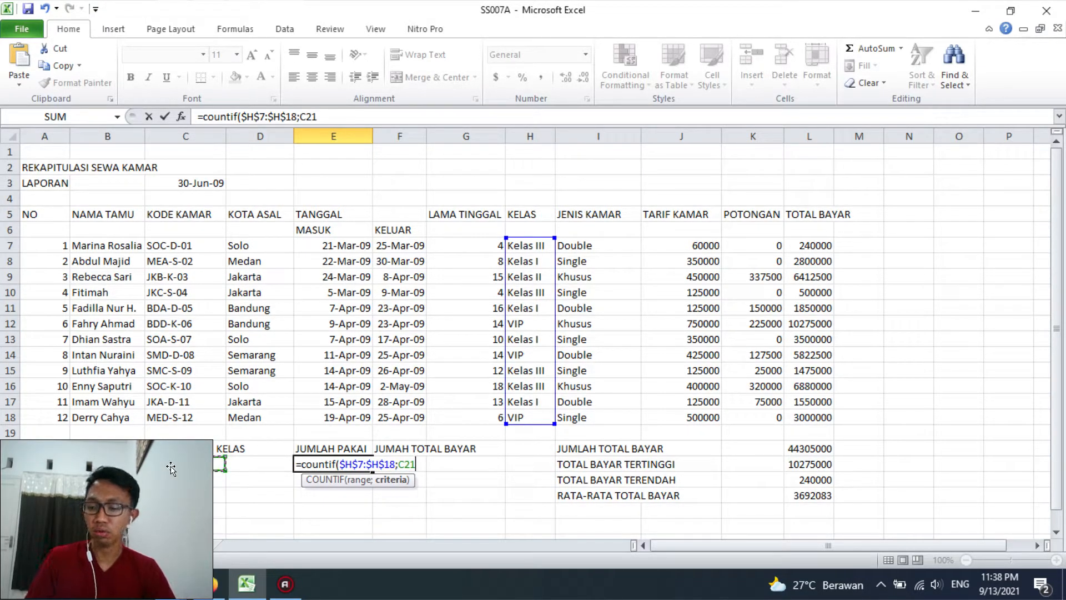
text())
key(Return)
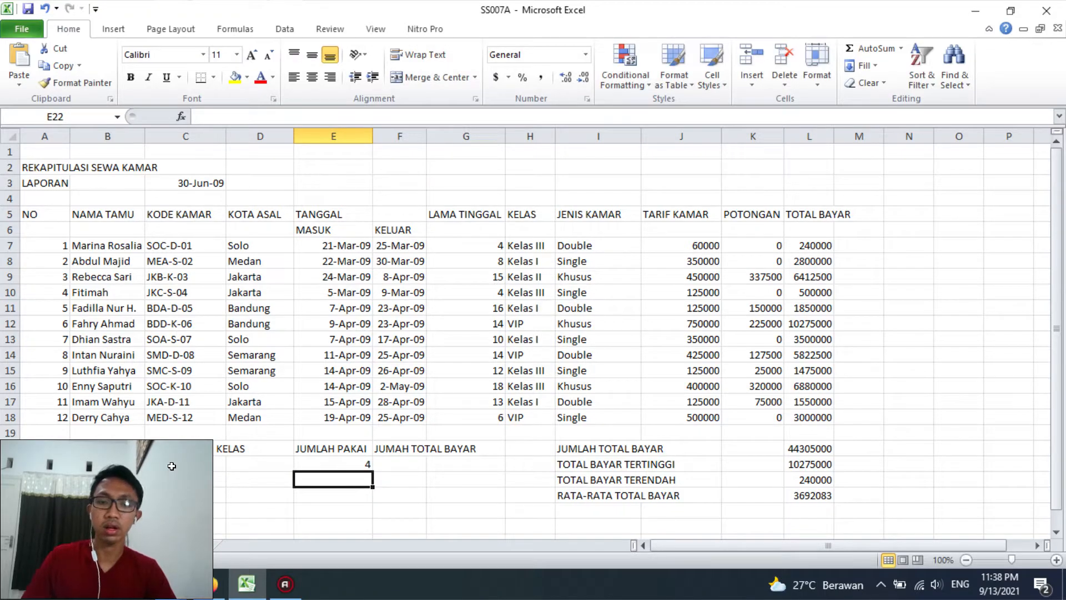
click(337, 464)
drag(372, 471, 372, 514)
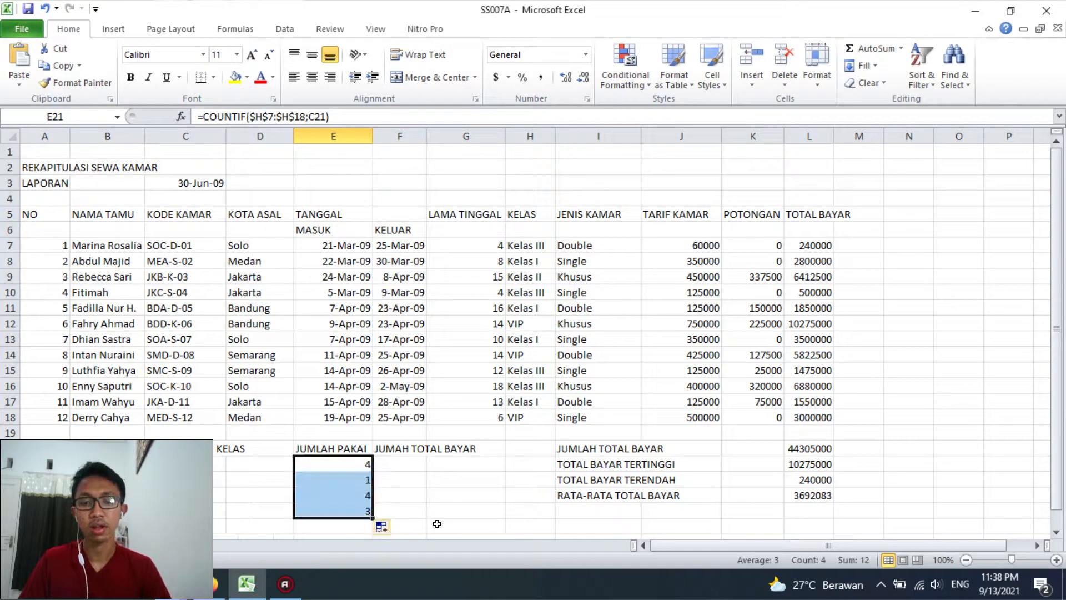
Calculate the class's total payment in F21 with =SUMIF($H$7:$H$18;C21;$L$7:$L$18)
click(403, 466)
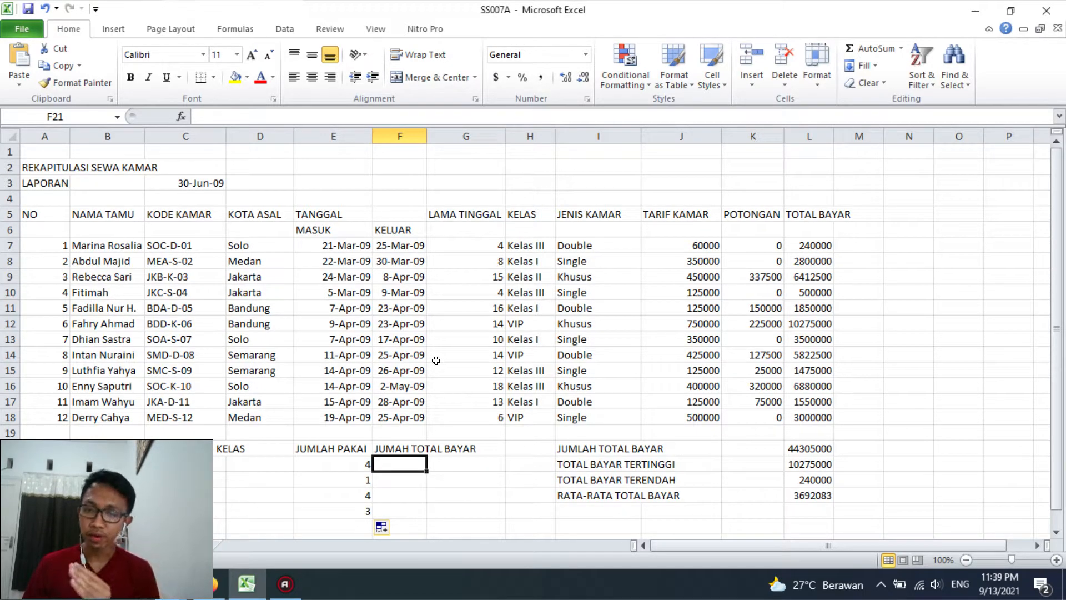
text(=sumif()
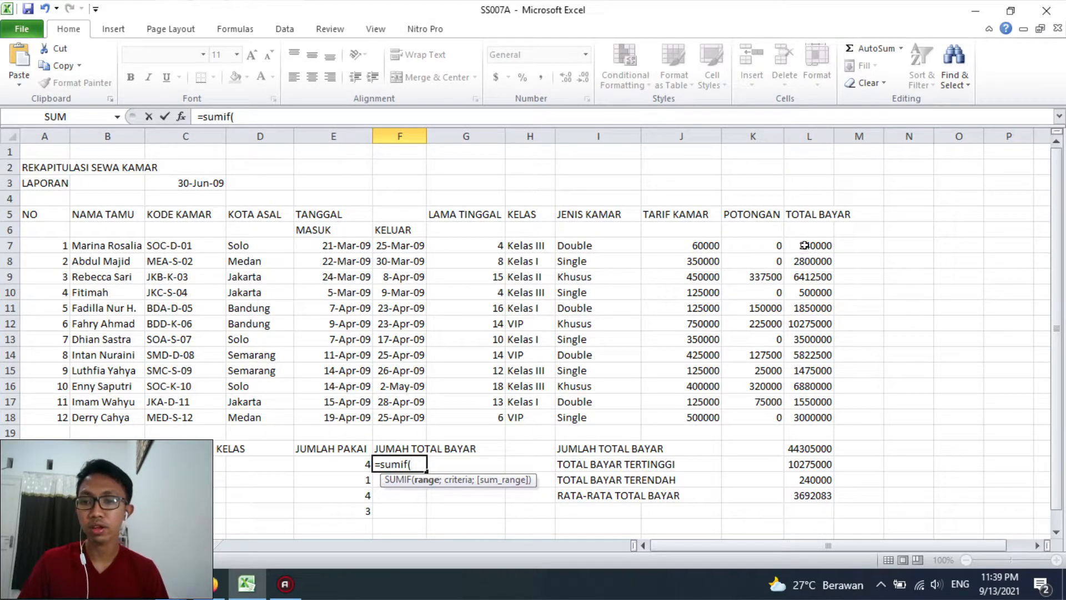
drag(520, 244, 528, 417)
key(F4)
text(;)
click(159, 461)
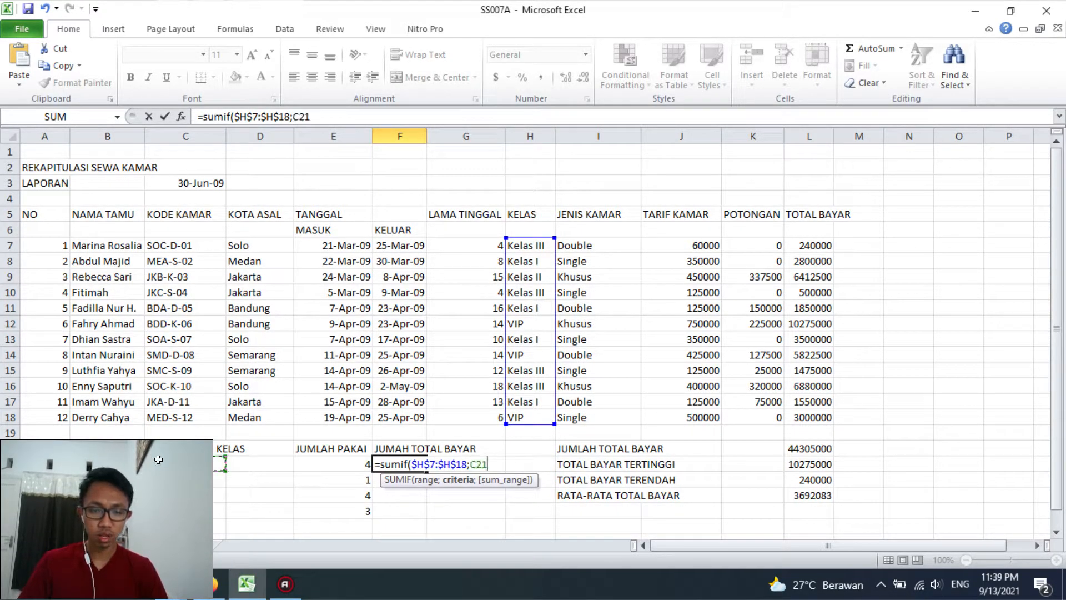
text(;)
drag(813, 245, 816, 414)
key(F4)
key(Return)
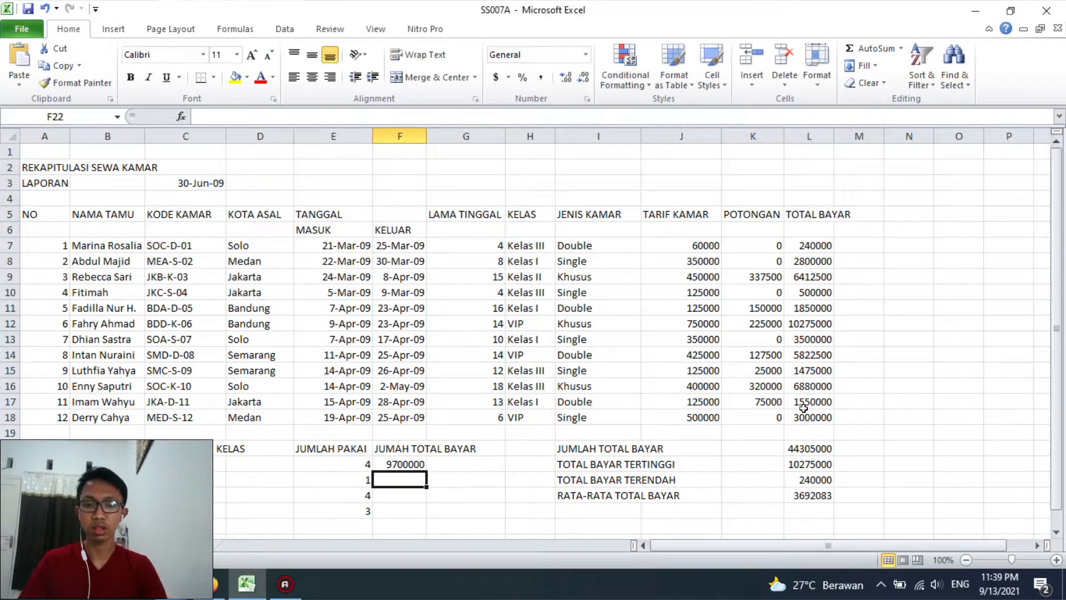
Fill the SUMIF formula from F21 down to F24 and widen column F slightly to fit the totals
click(420, 462)
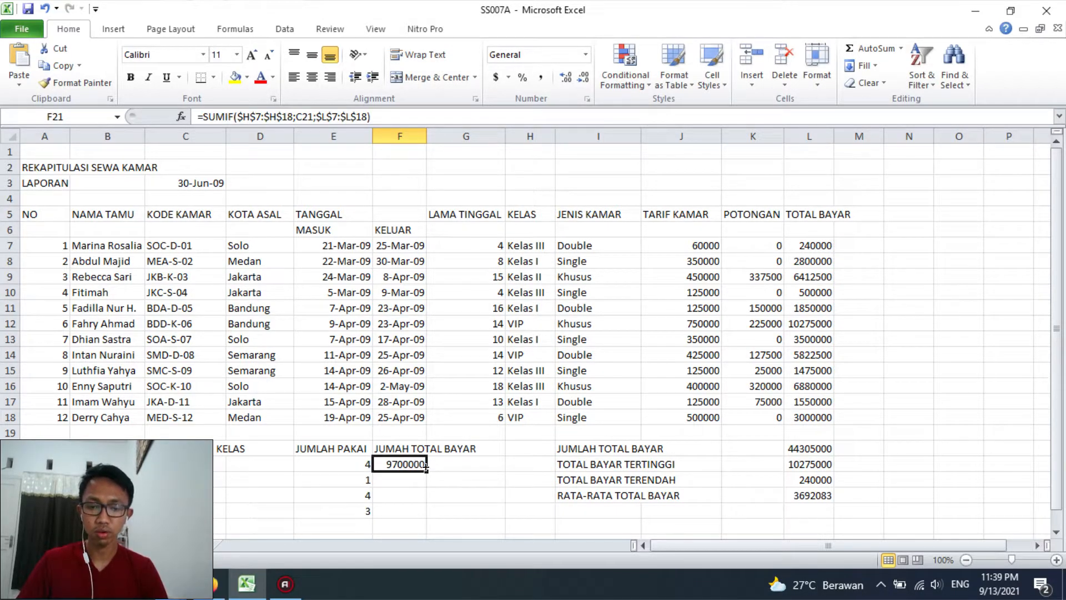
double_click(426, 471)
drag(426, 136, 436, 135)
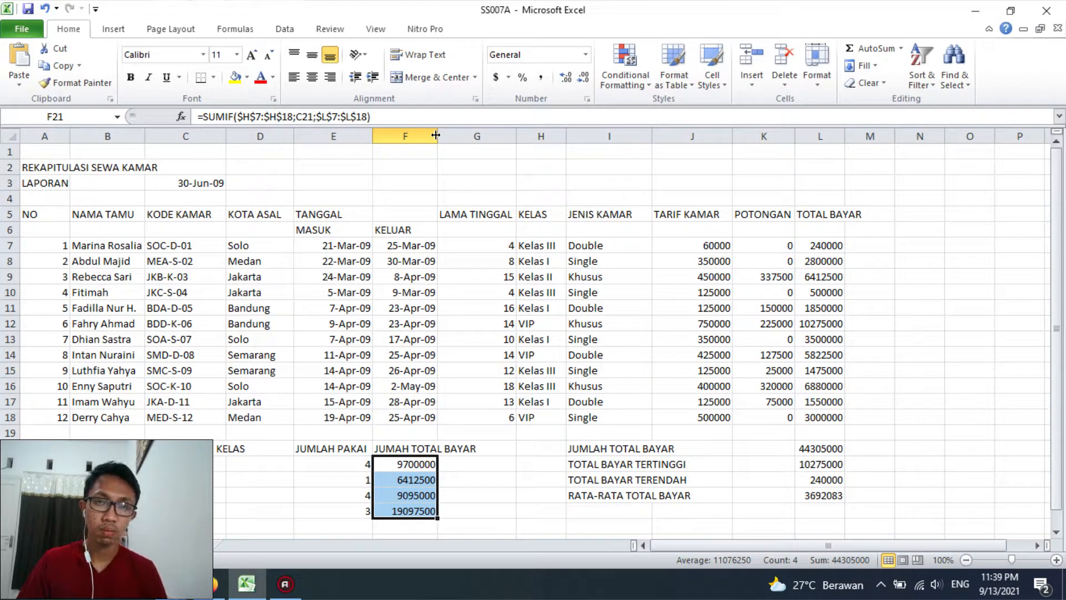
click(471, 477)
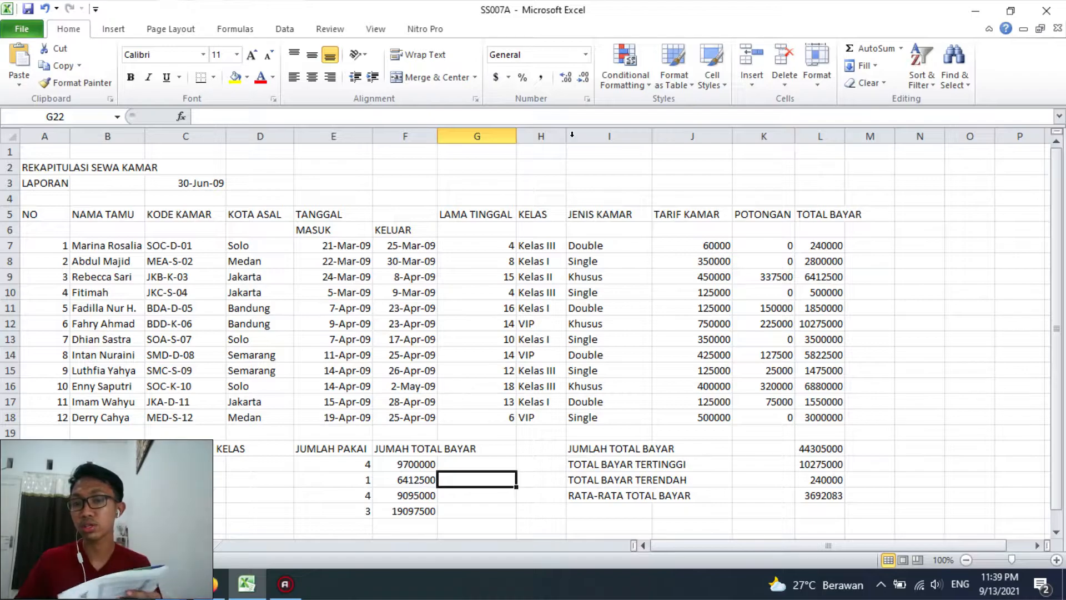
Review the row 7 formulas for JENIS KAMAR, TARIF KAMAR, LAMA TINGGAL and KELAS
click(622, 242)
click(680, 241)
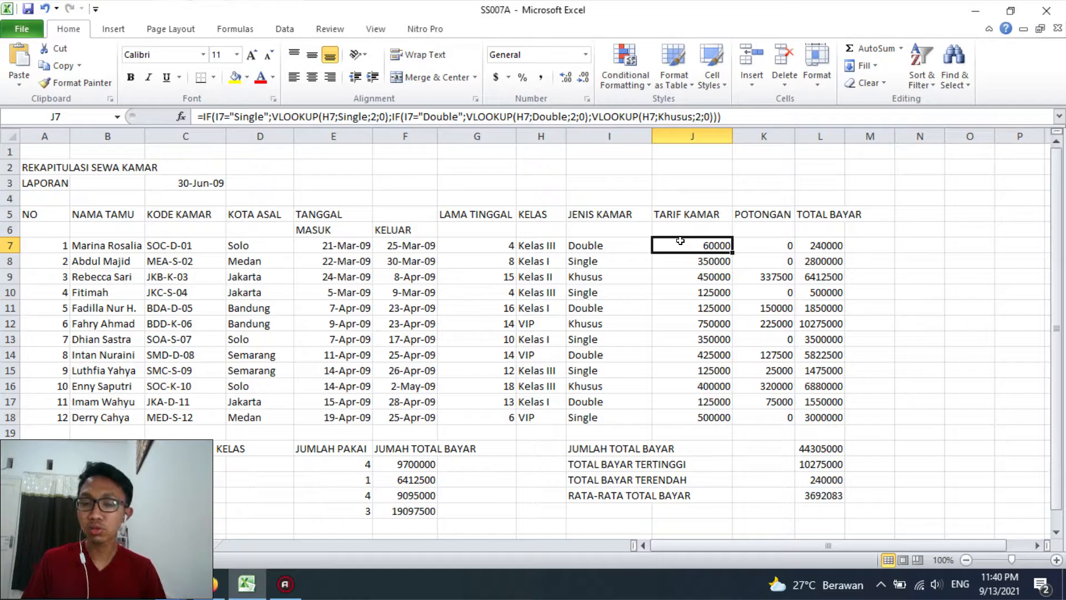
click(514, 257)
click(505, 247)
click(518, 244)
click(500, 241)
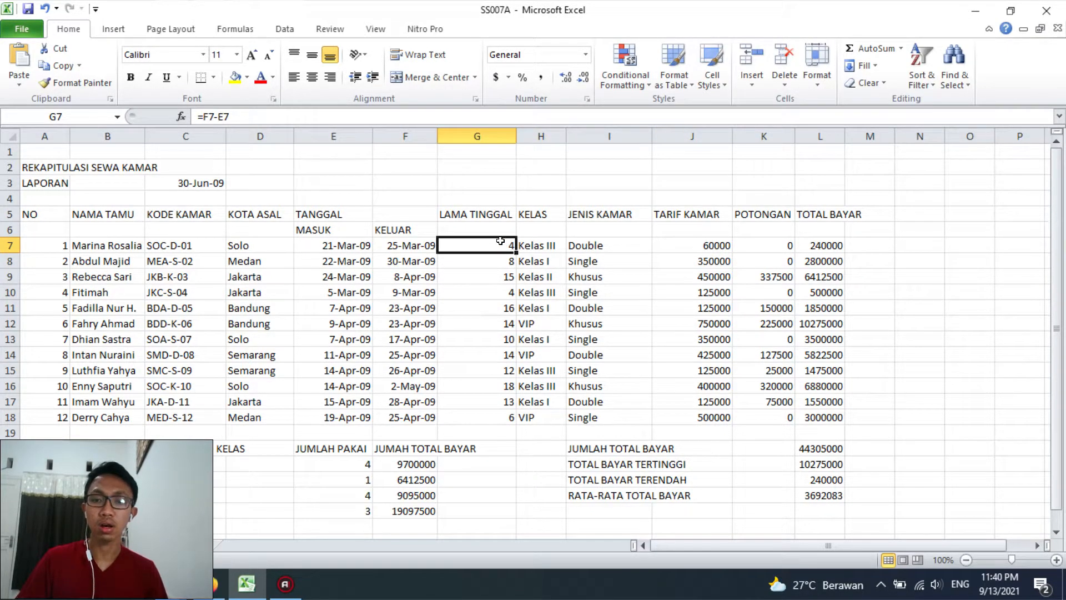
click(533, 241)
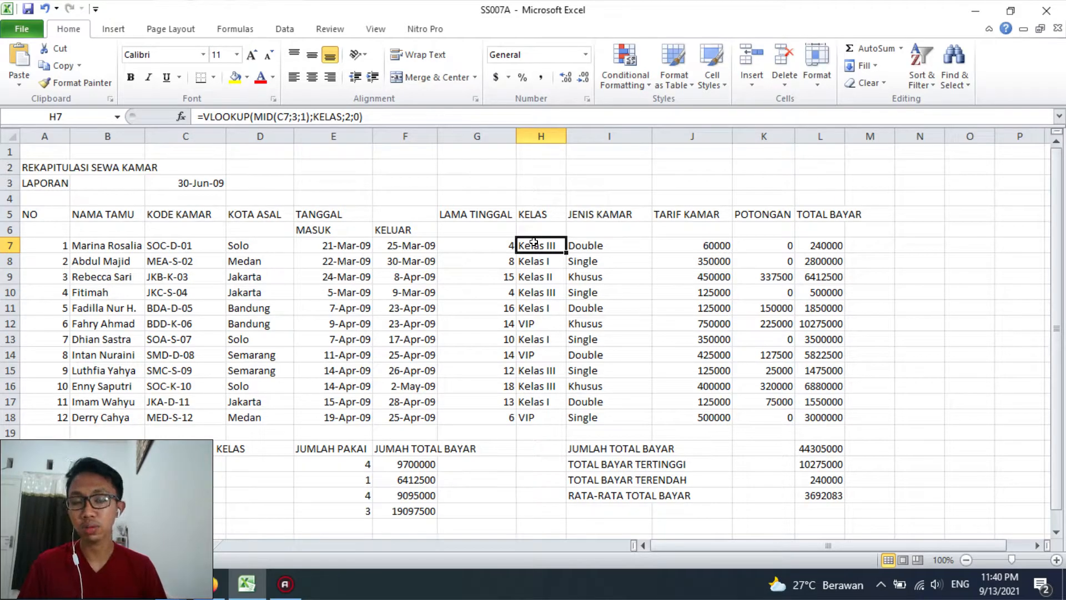
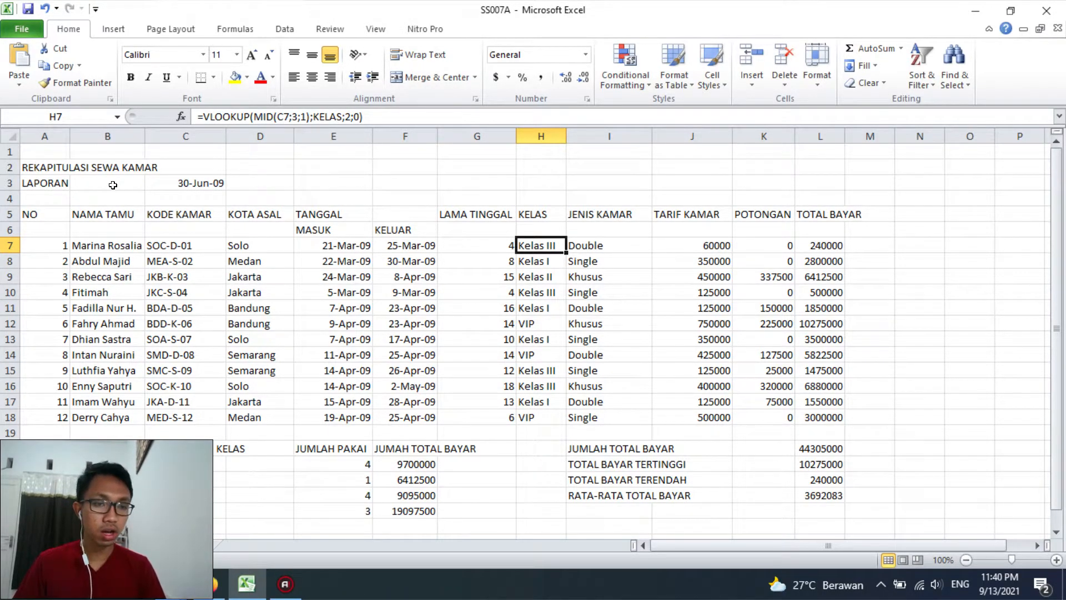
Make row 1 much taller and insert a blue gradient WordArt with the text HOTEL FORTUNA
drag(11, 159, 9, 204)
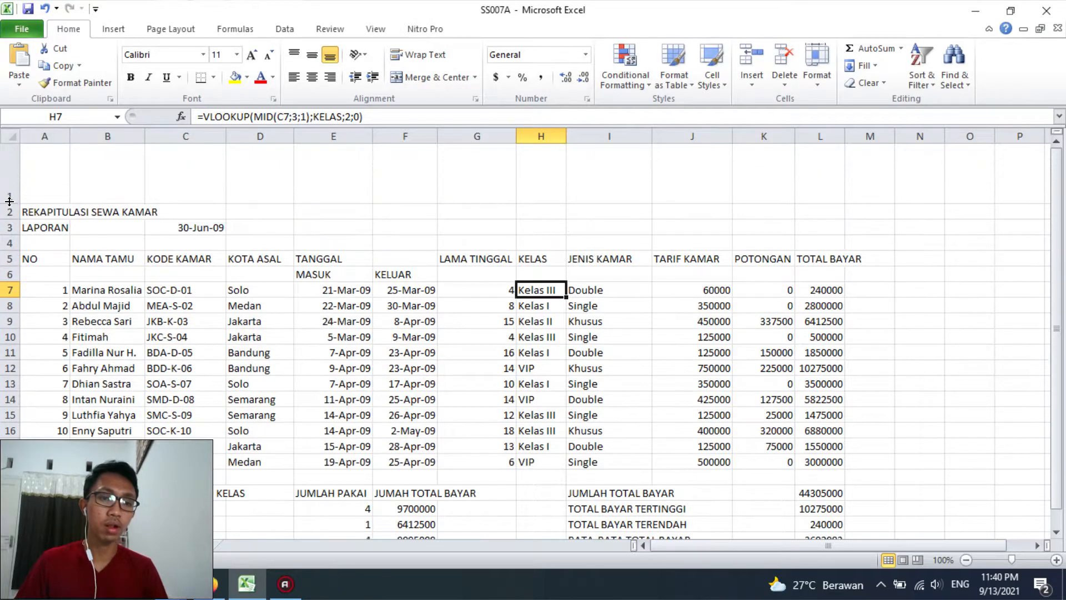
click(115, 29)
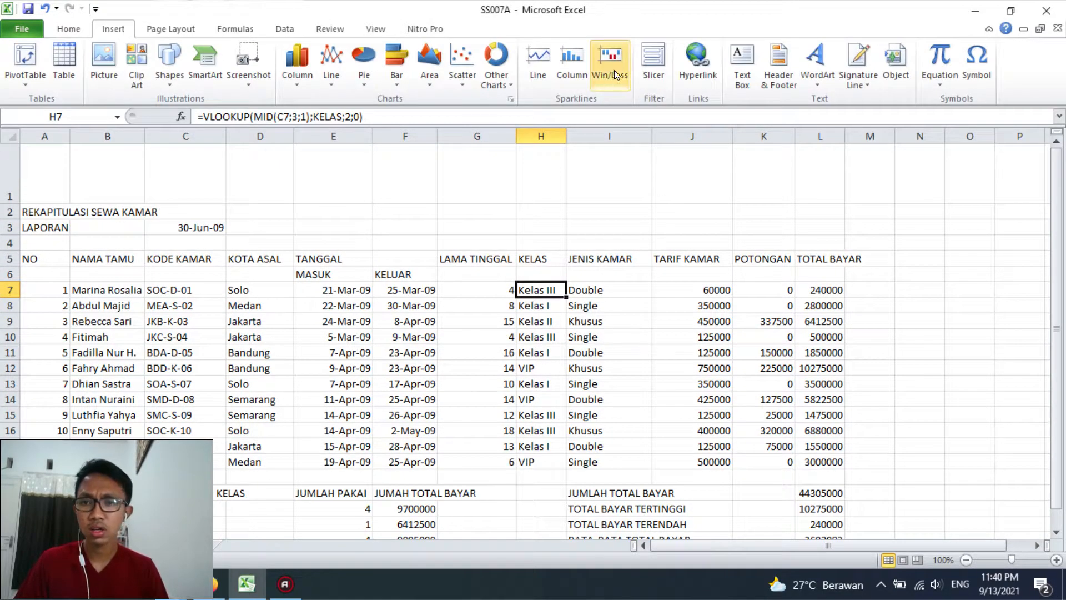
click(816, 72)
click(926, 243)
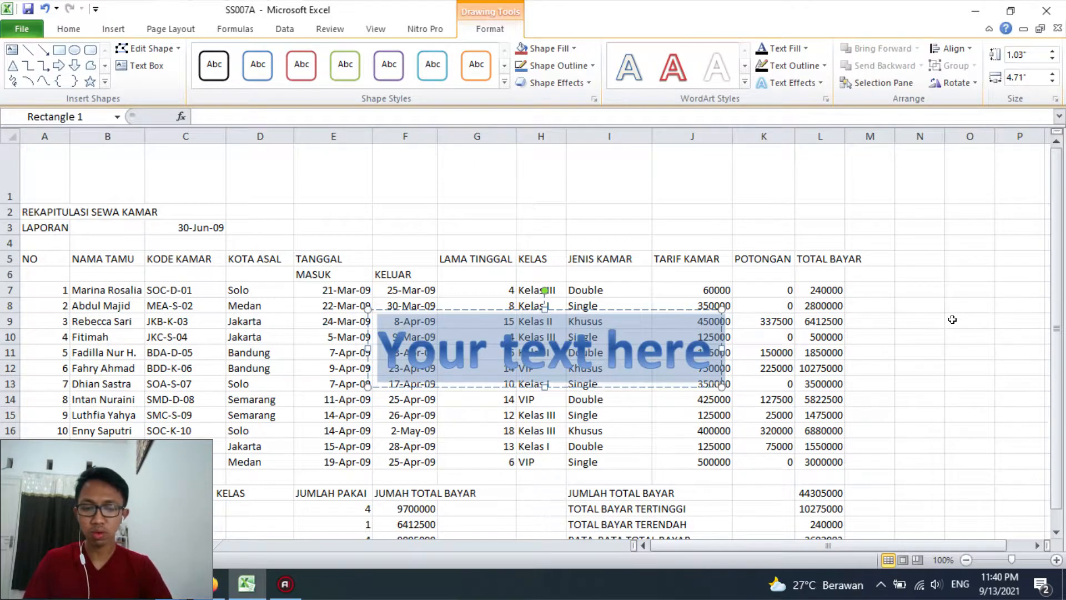
text(HOTEL)
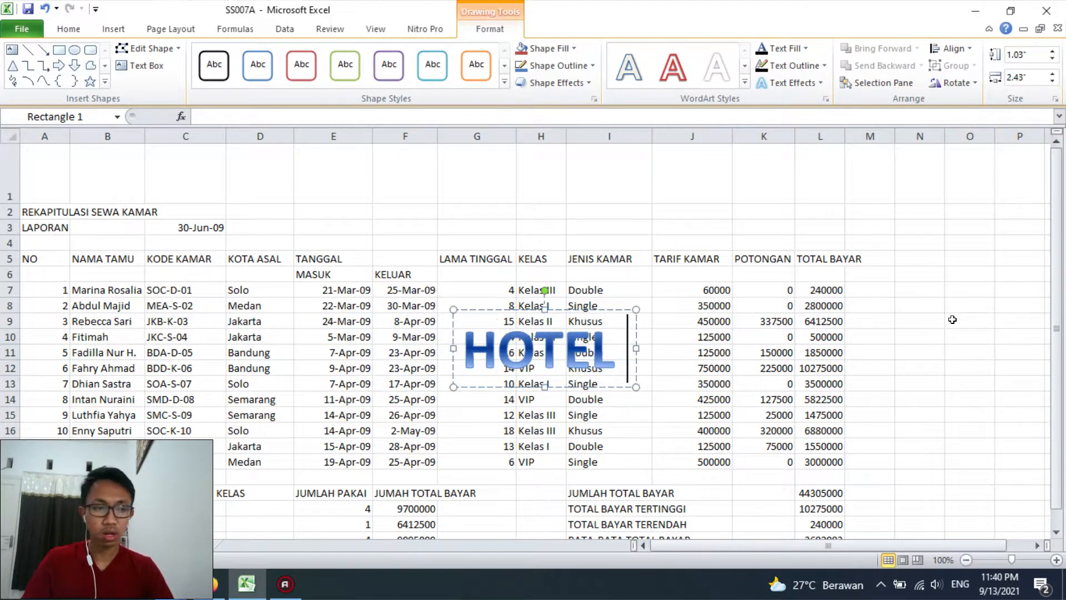
text( FORTUNA)
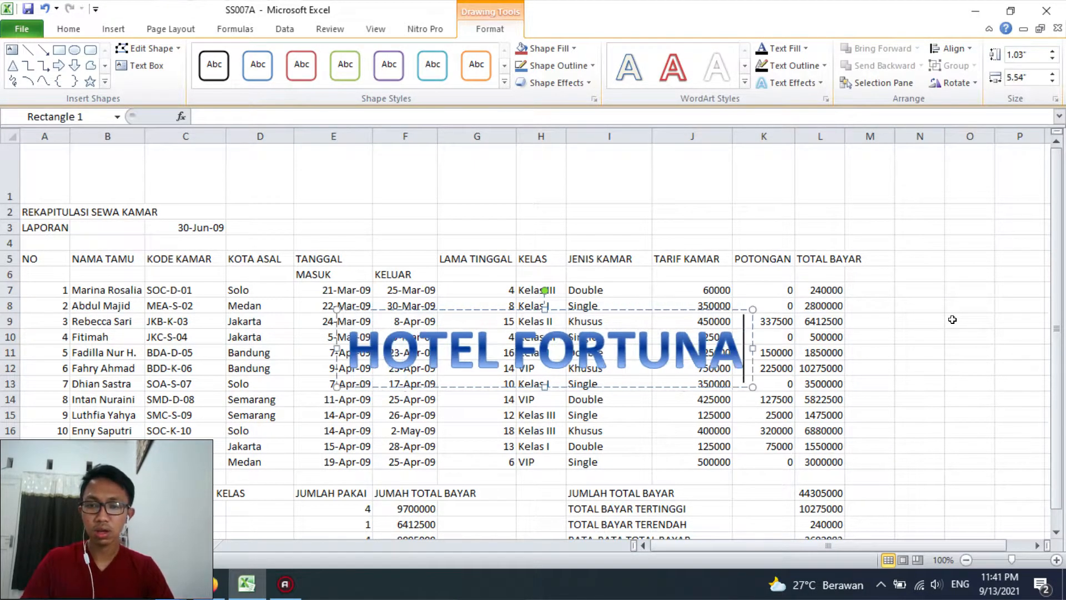
Apply a Transform warp with a flat top and an upward-arched bottom to the whole HOTEL FORTUNA WordArt text
key(ctrl+a)
click(789, 82)
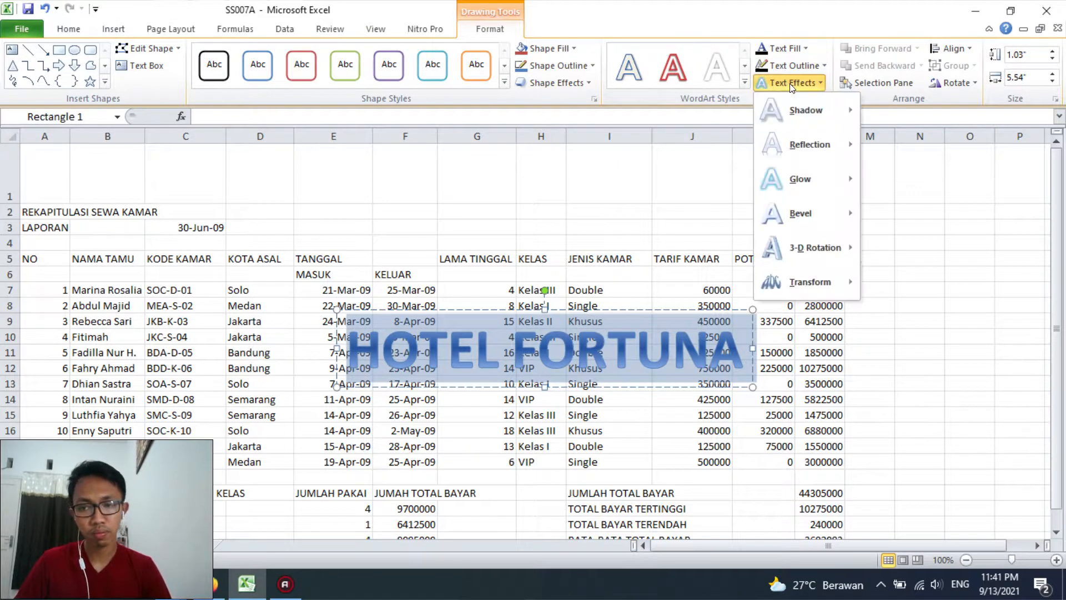
mouse_move(797, 271)
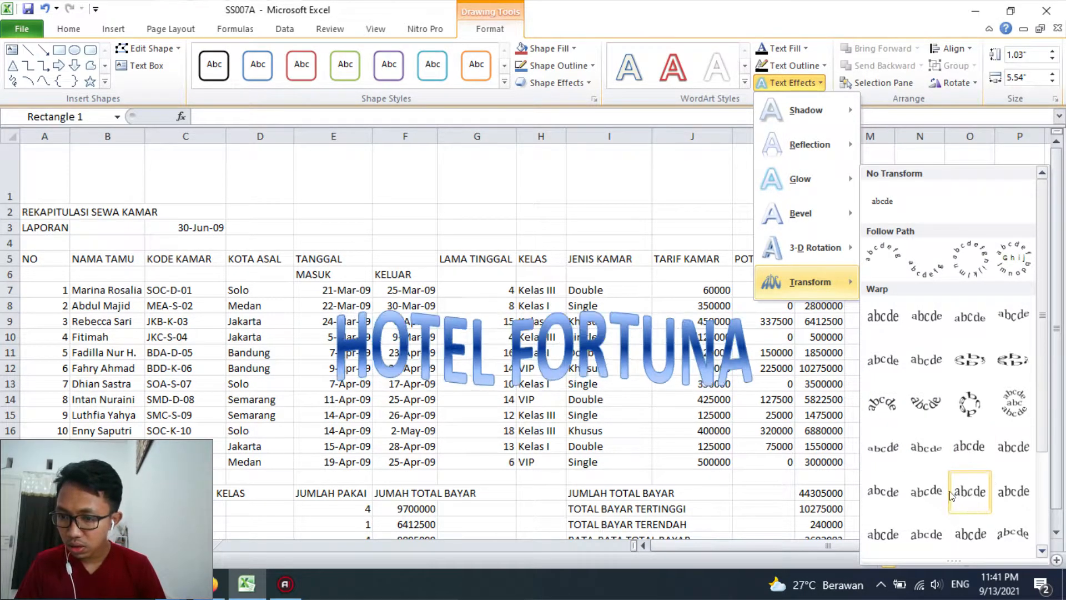
scroll(1018, 379, down, 3)
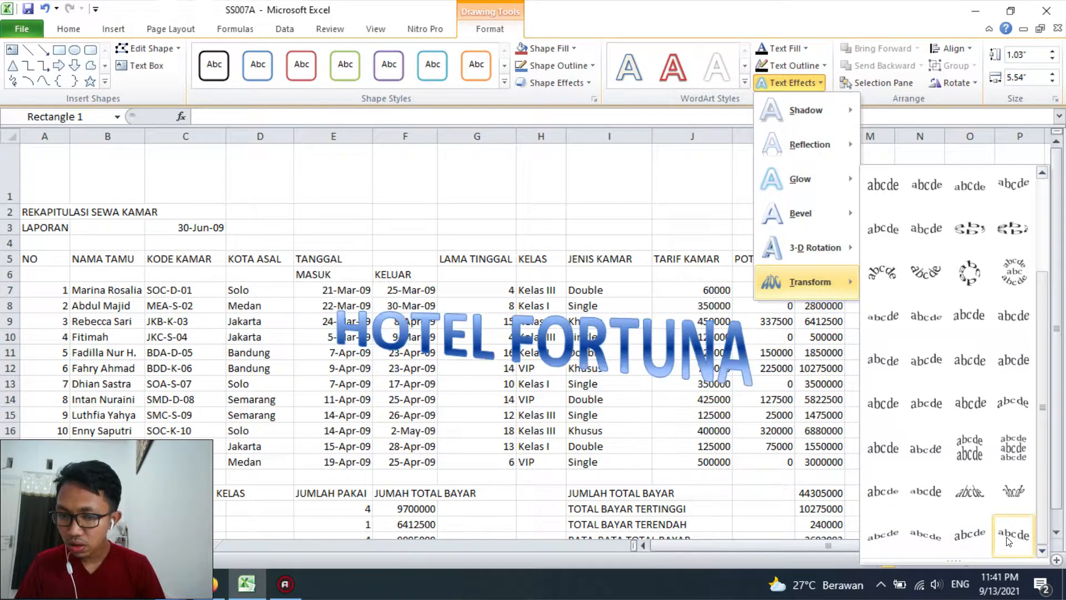
click(998, 410)
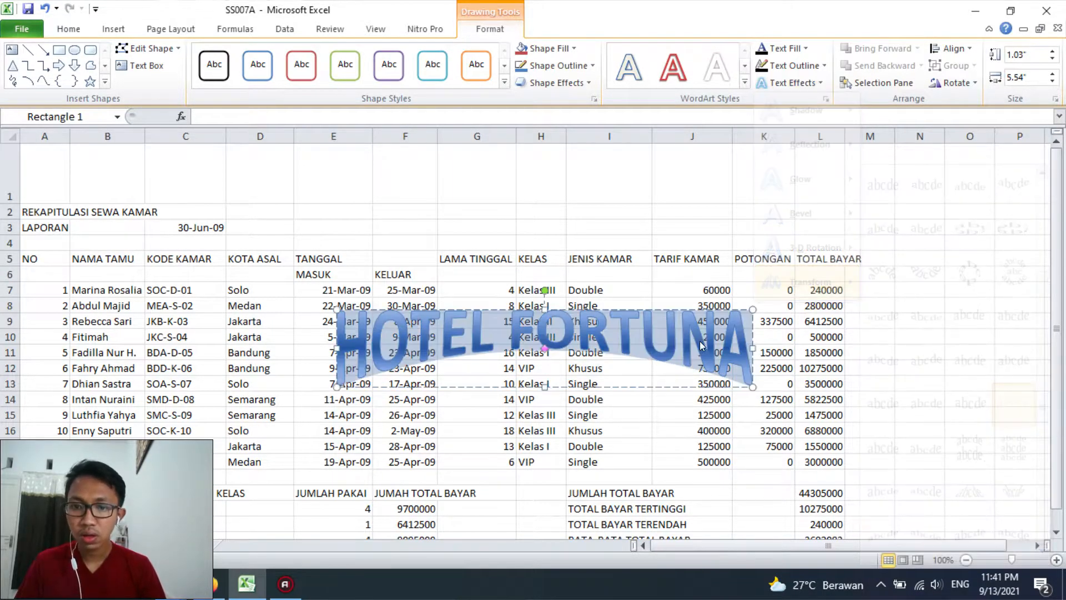
Fit the HOTEL FORTUNA WordArt inside a taller row 1 and widen it to span columns C through L
drag(595, 310, 431, 145)
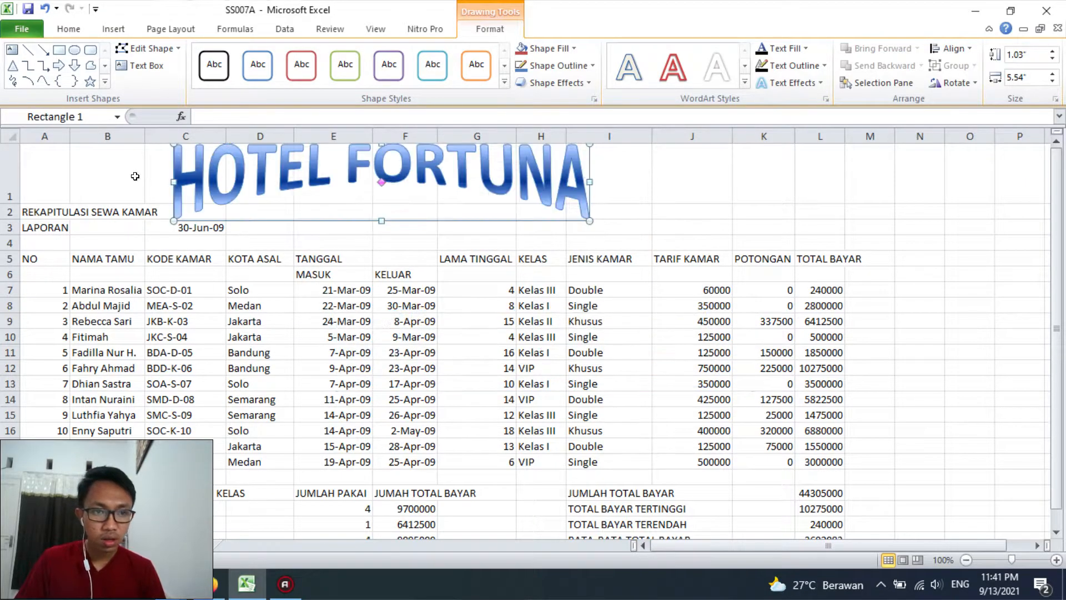
drag(11, 204, 12, 231)
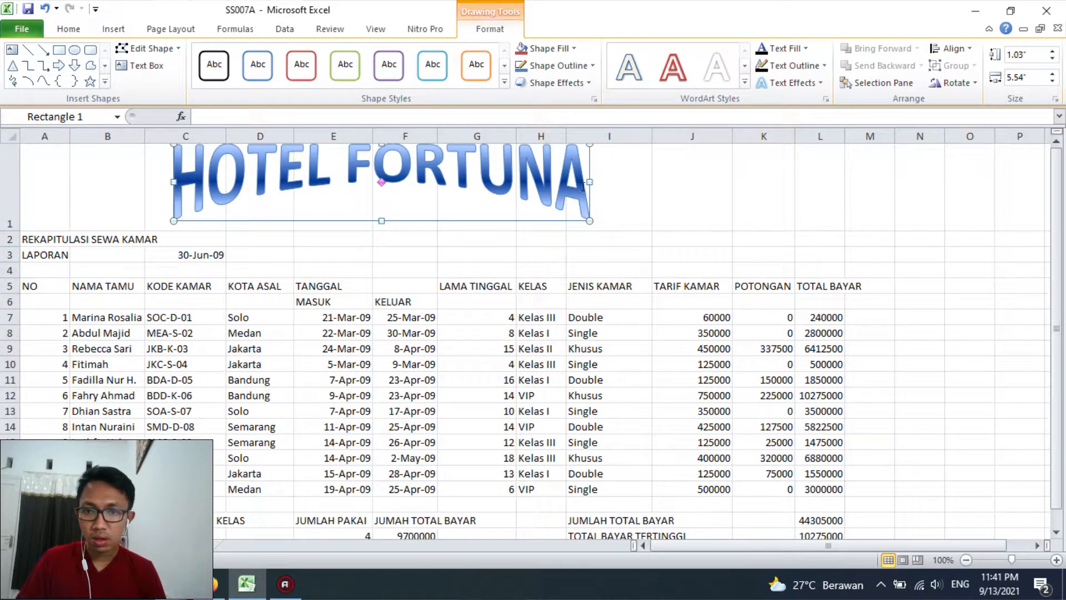
drag(590, 177, 831, 174)
drag(561, 219, 538, 223)
click(869, 226)
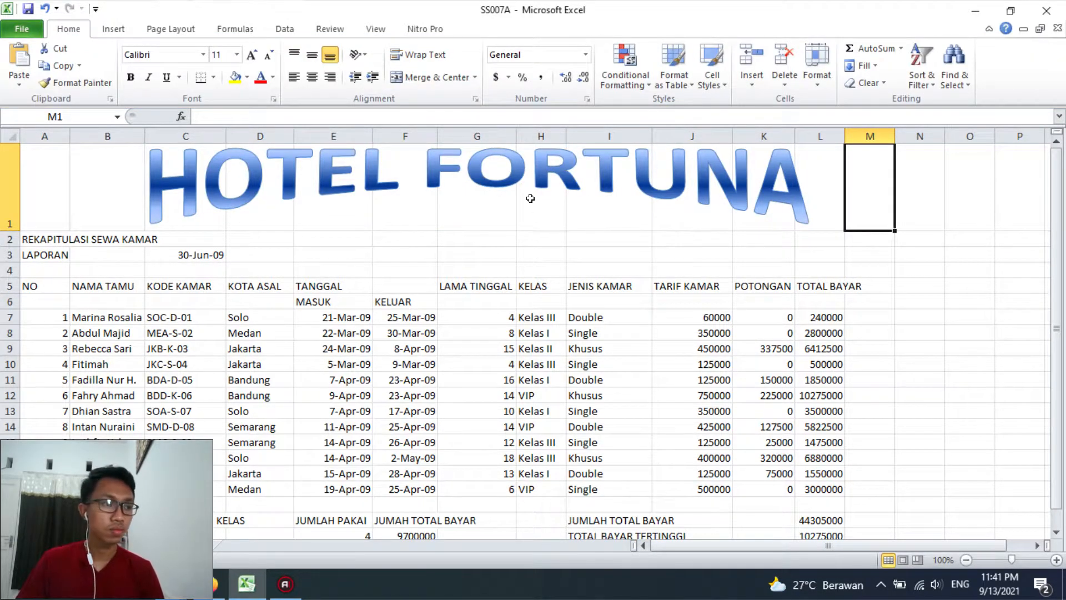
Change the font of the HOTEL FORTUNA WordArt to Arial
click(402, 206)
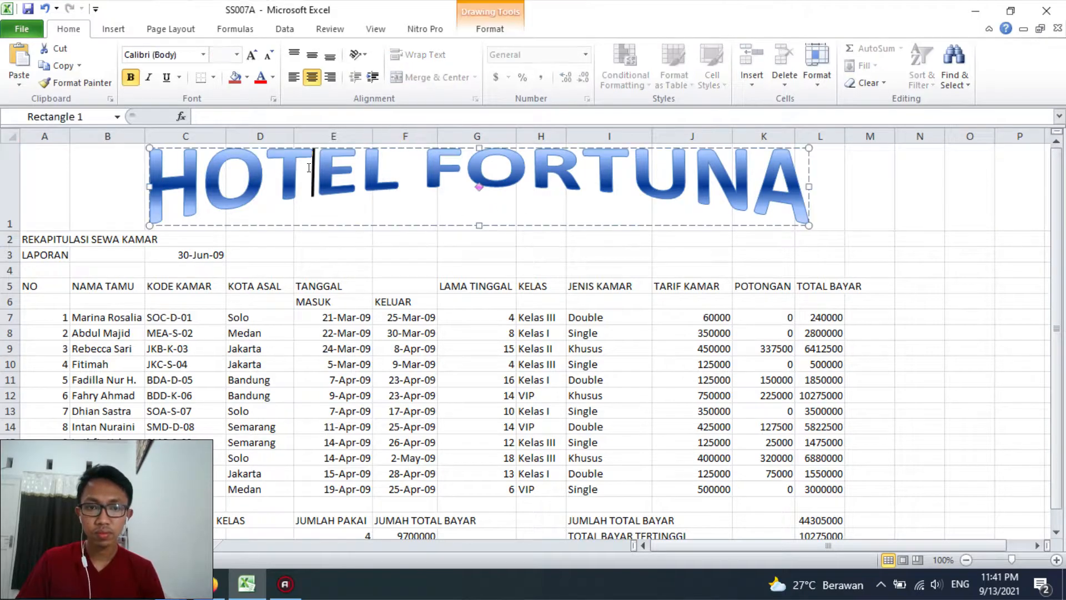
click(317, 147)
click(193, 55)
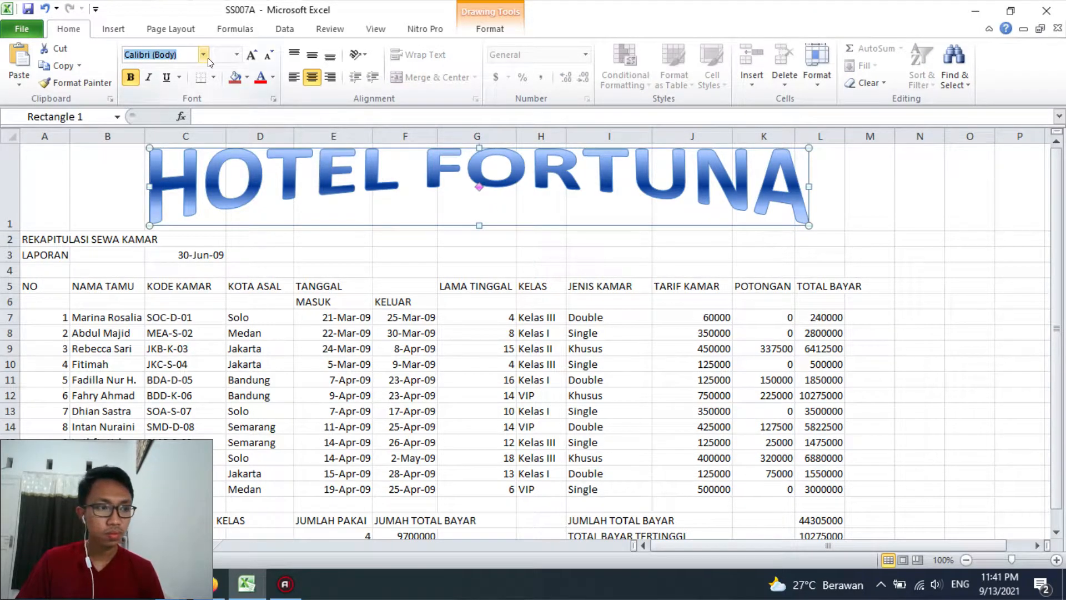
text(Arial)
key(Return)
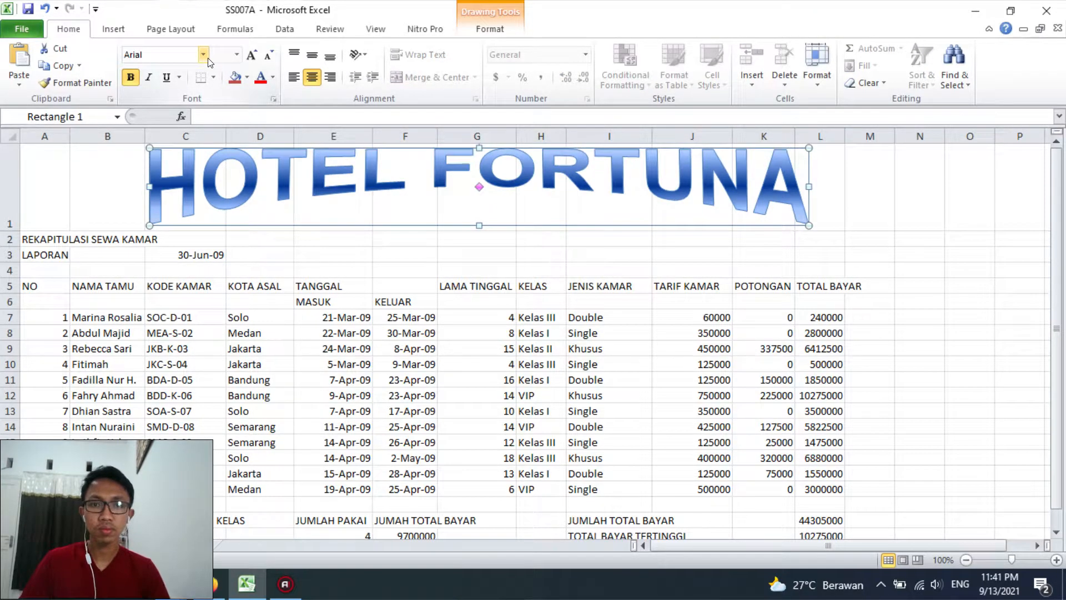
click(270, 263)
Search the clip art collection for HOTEL
click(113, 29)
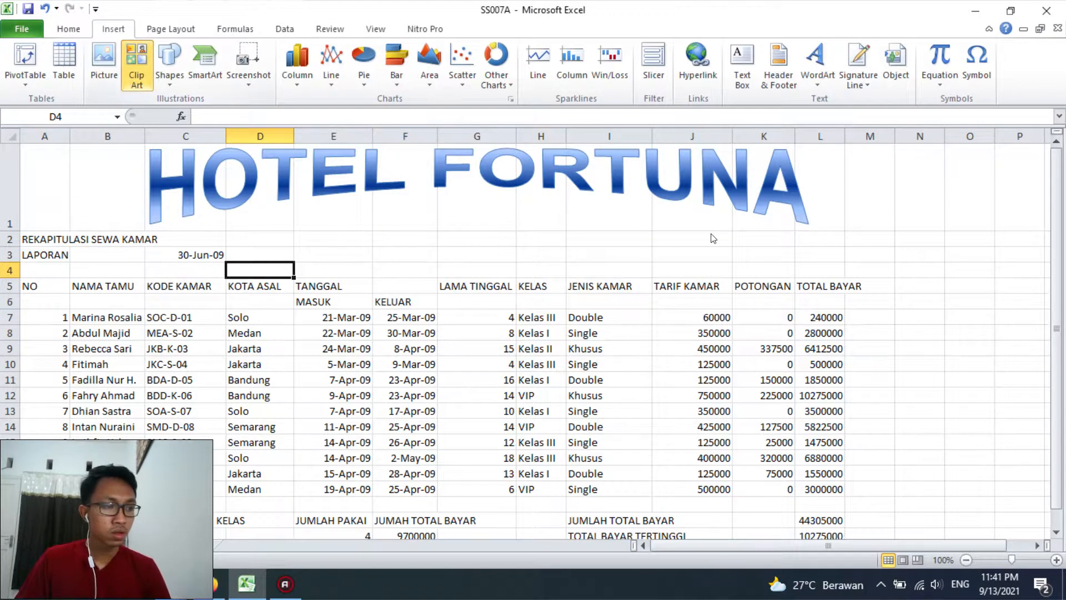
click(1035, 175)
text(HOTEL)
key(Return)
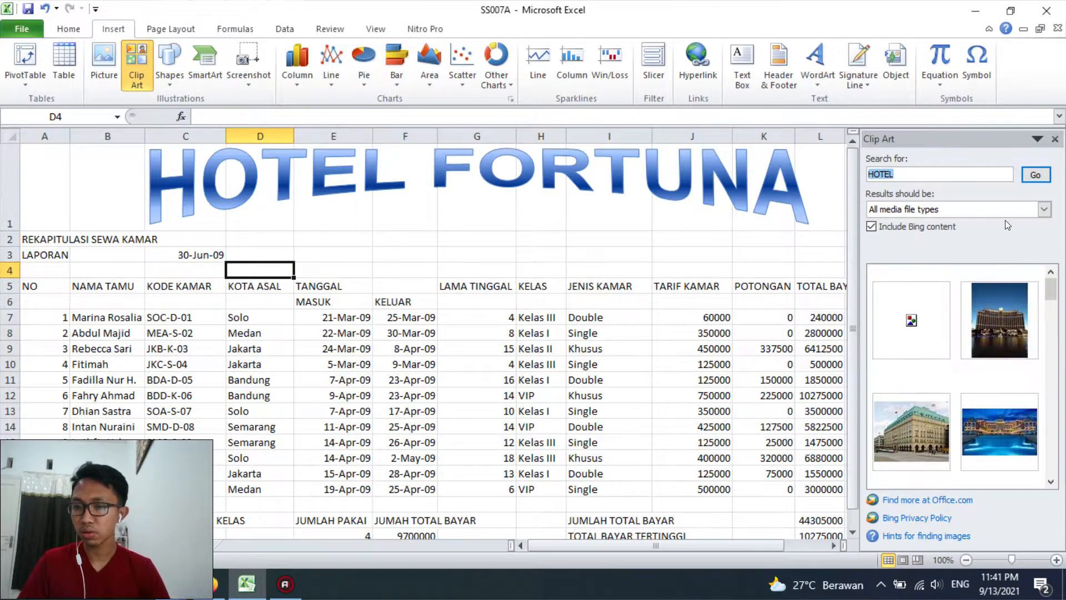
Browse all clip art without a search term and insert the blue apartment buildings picture on the beige diamond
key(BackSpace)
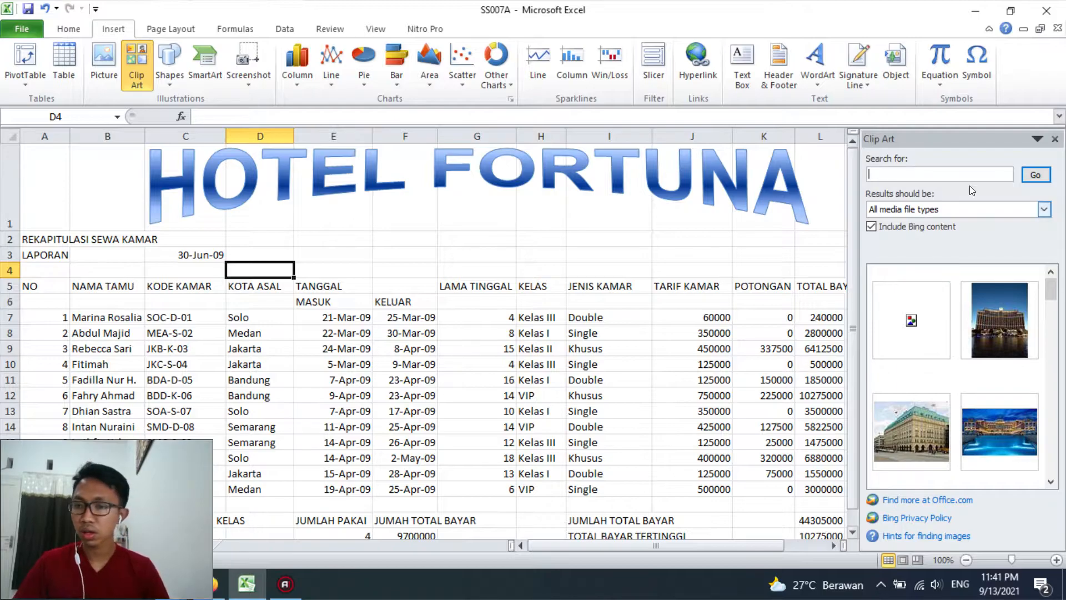
click(1035, 175)
click(1051, 482)
click(1050, 482)
click(1050, 482)
click(1050, 481)
click(1051, 482)
click(1050, 483)
click(1050, 482)
click(1050, 482)
click(1050, 483)
click(1051, 483)
click(1050, 482)
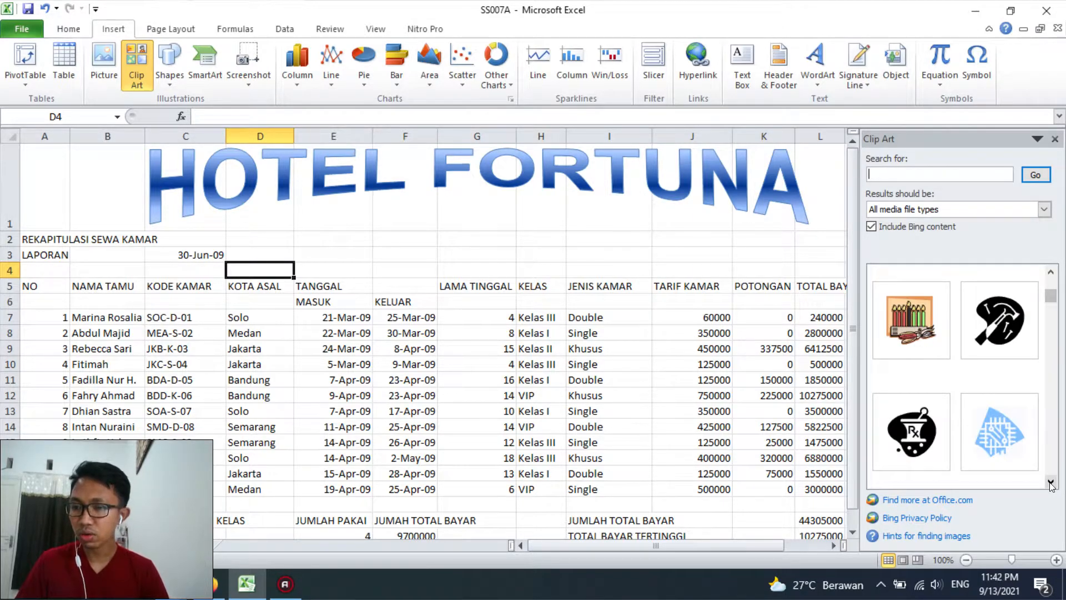
click(1050, 483)
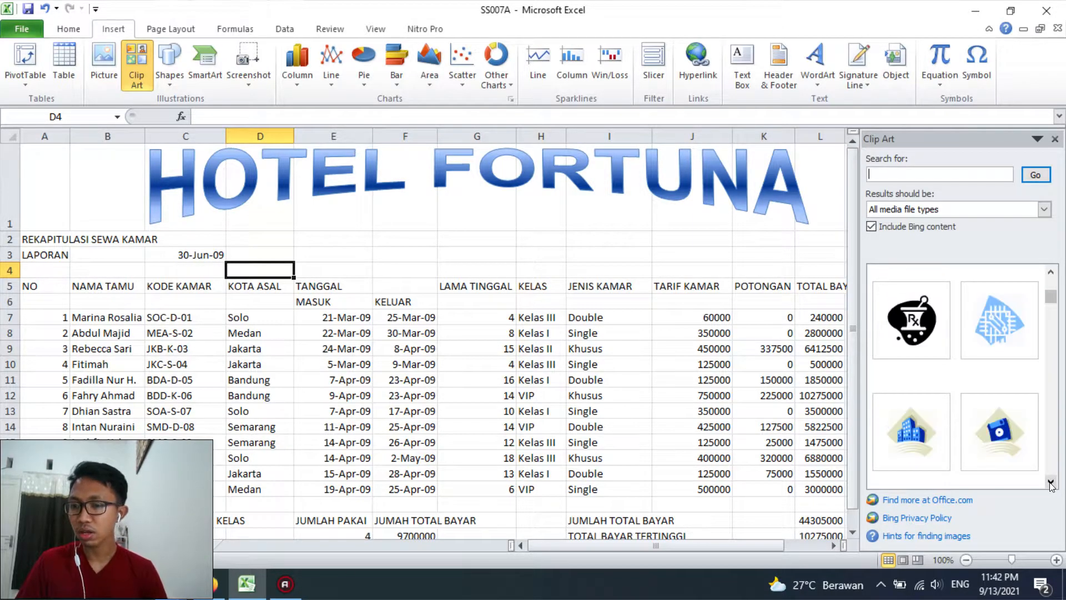
click(911, 429)
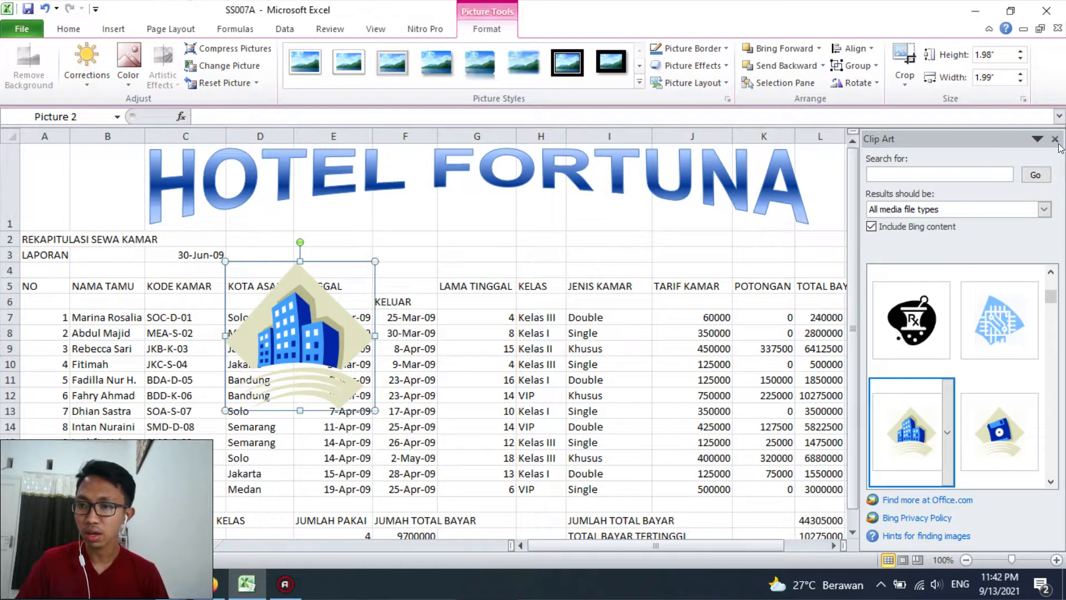
click(1055, 139)
Give the buildings picture the white-framed style with snipped diagonal corners and shrink it to about 1.24" by 1.25"
drag(355, 264, 420, 240)
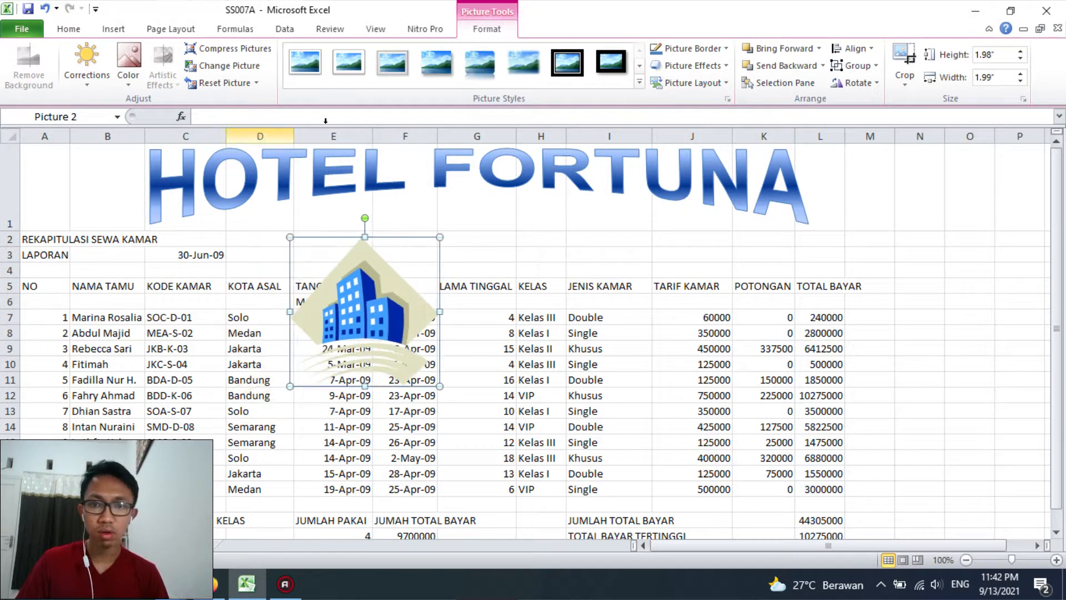
click(640, 83)
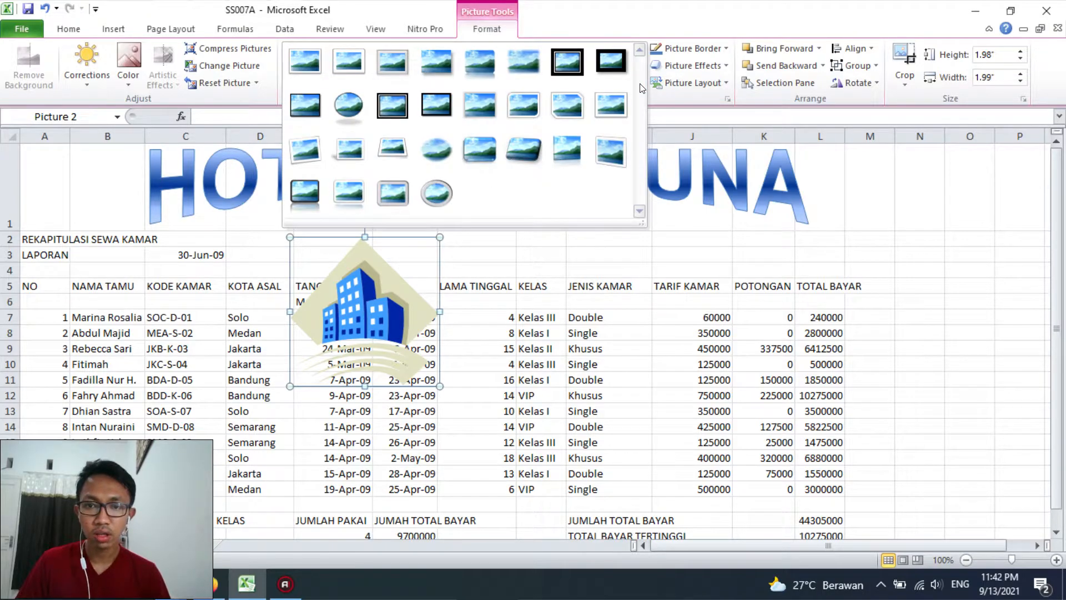
click(566, 108)
drag(437, 238, 384, 293)
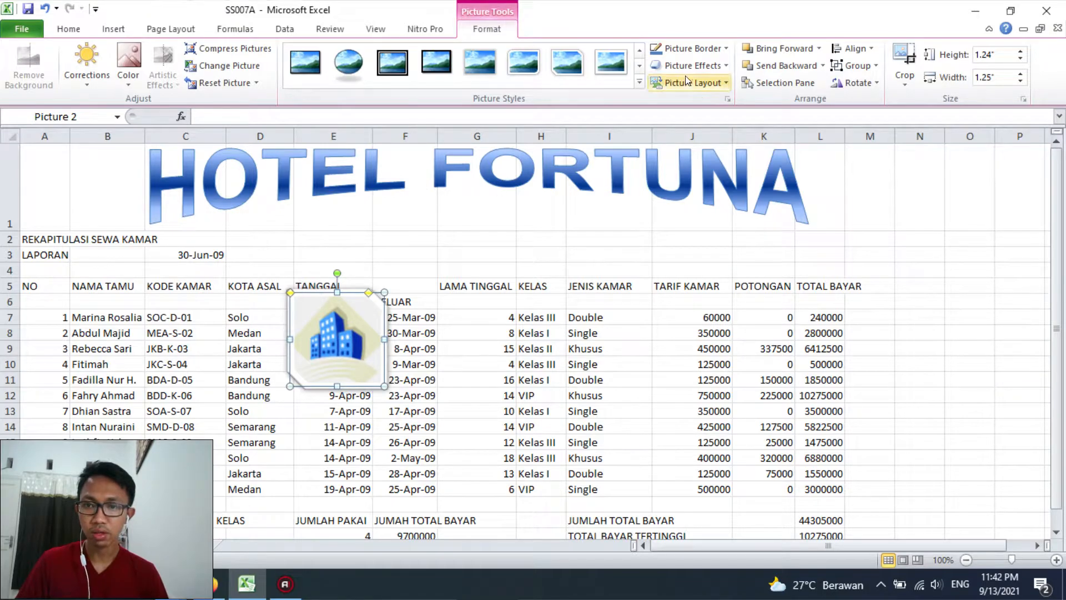
Set the border colour of the buildings picture to the dark blue theme colour
click(704, 49)
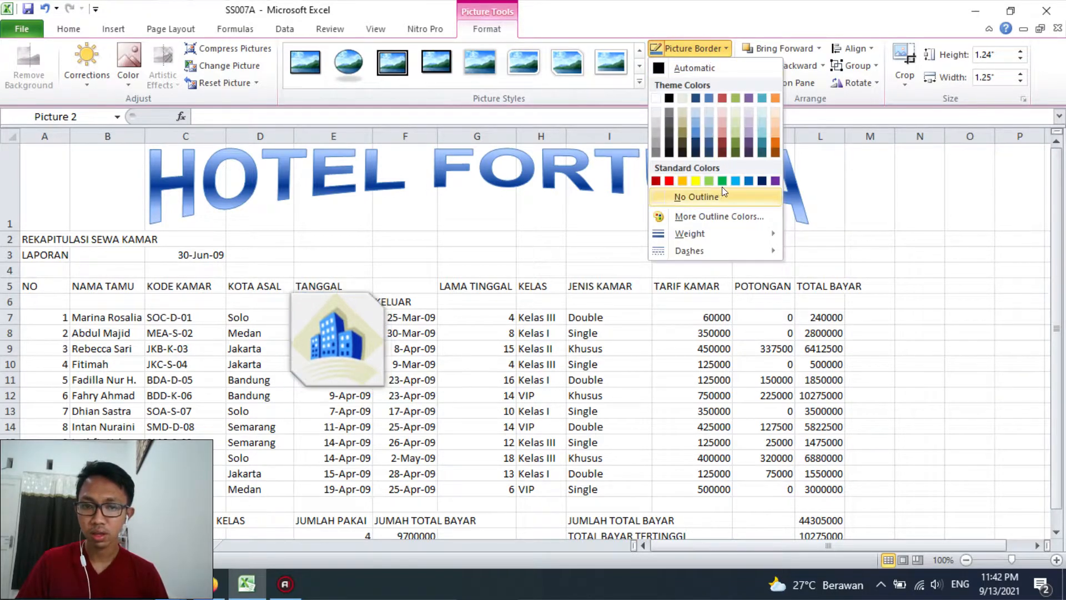
click(694, 99)
click(541, 238)
Place the buildings picture in a slightly taller row 1 before the WordArt title, sized about 1.14" by 1.15"
drag(340, 294, 105, 138)
drag(9, 231, 10, 253)
drag(145, 241, 94, 240)
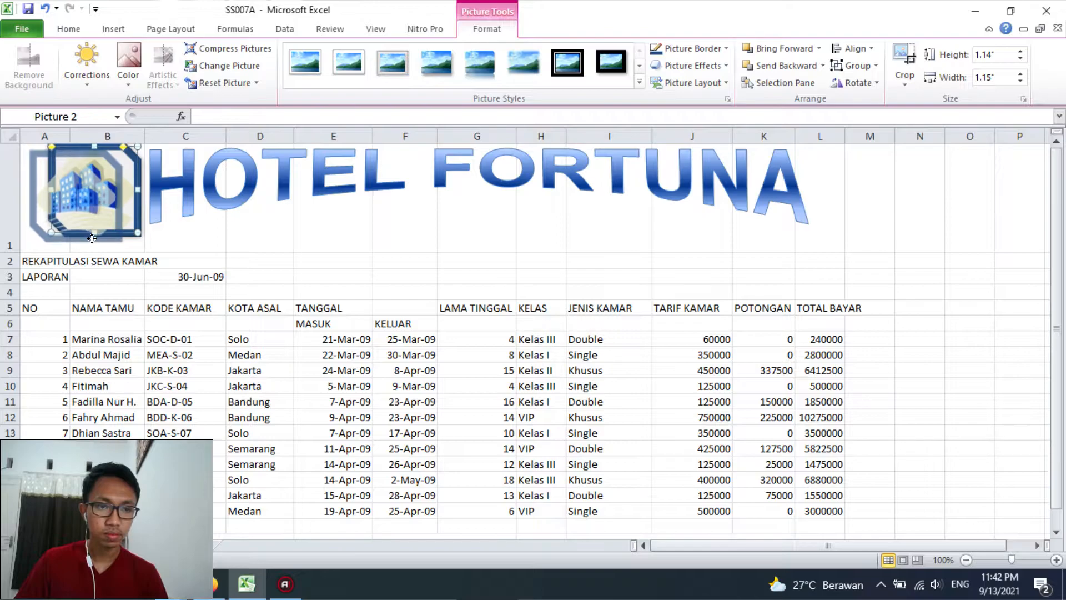
click(244, 323)
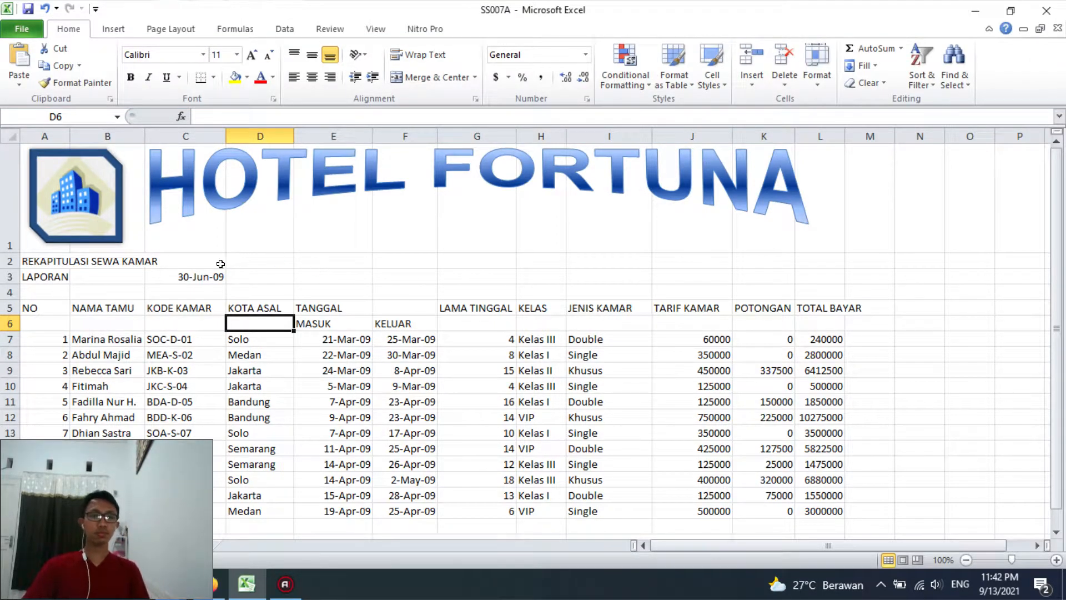
Set the font of the report range A2:L24 to Arial, size 10
drag(51, 265, 820, 487)
click(133, 54)
text(Arial)
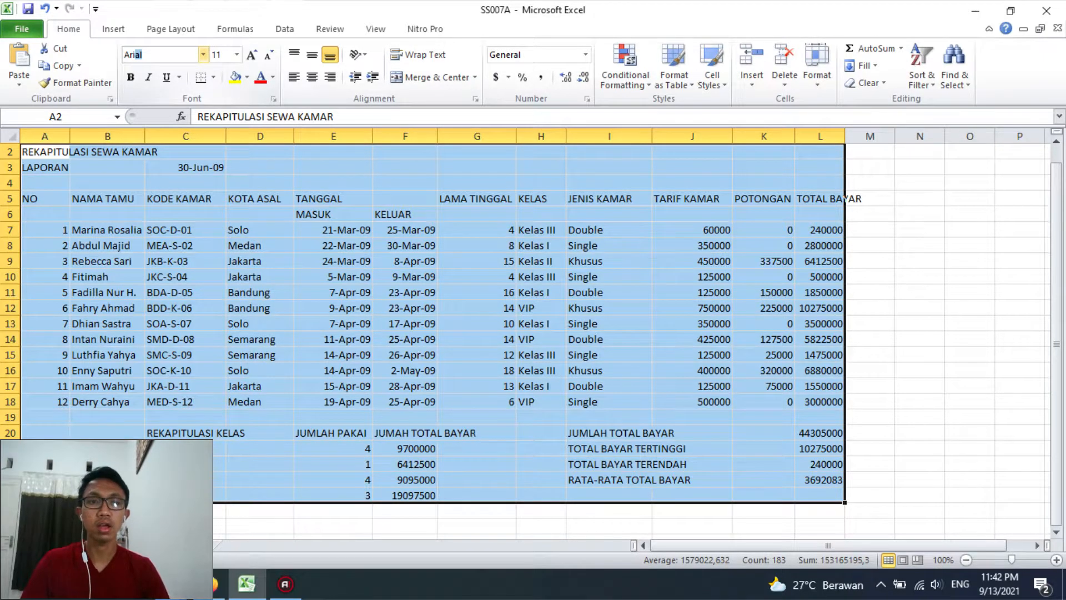
key(Return)
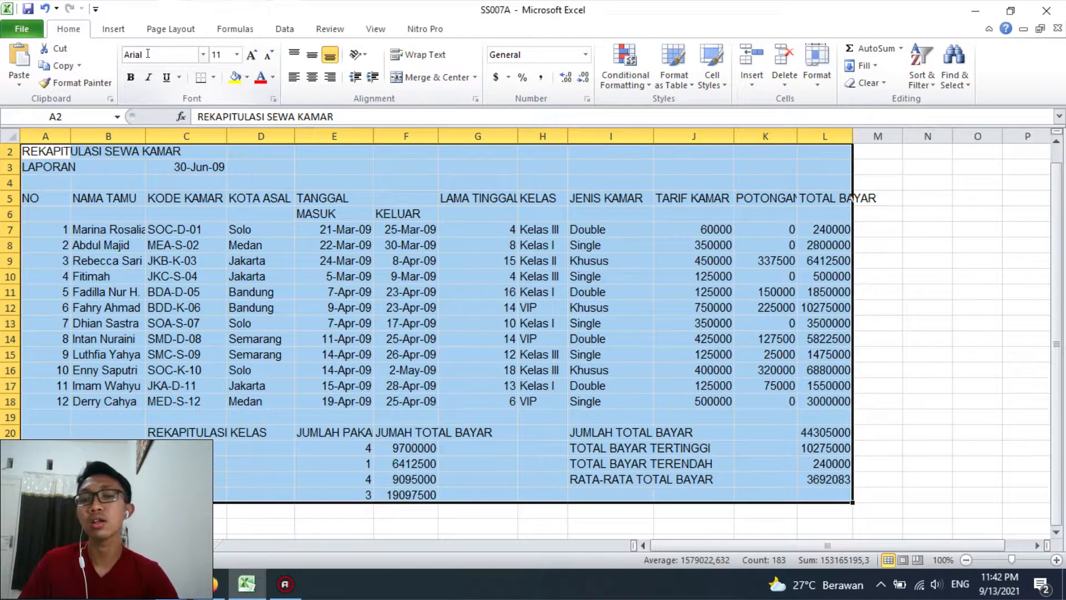
click(266, 55)
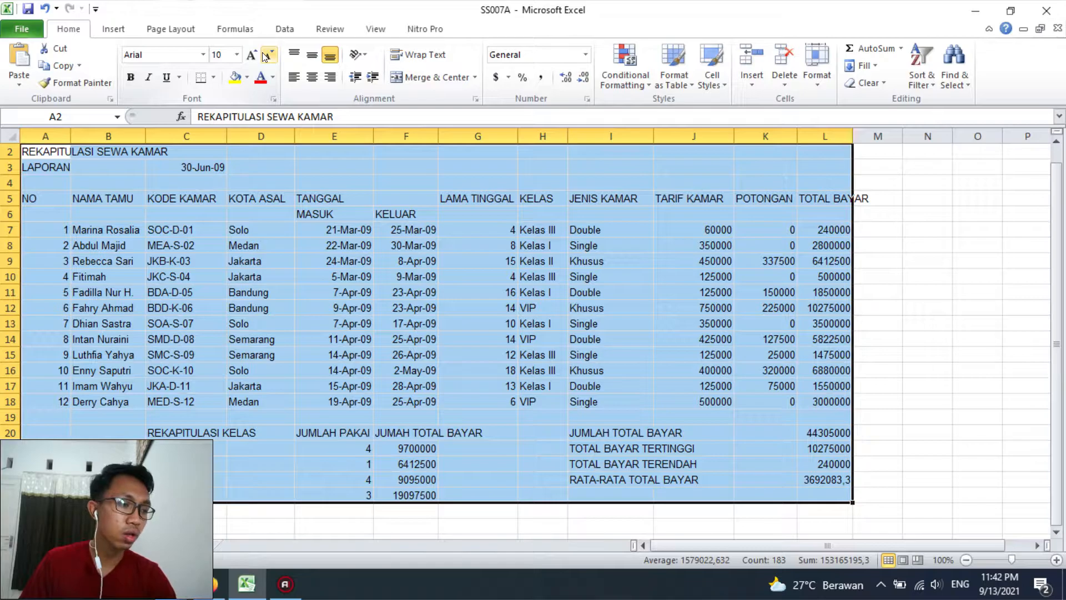
scroll(130, 279, up, 2)
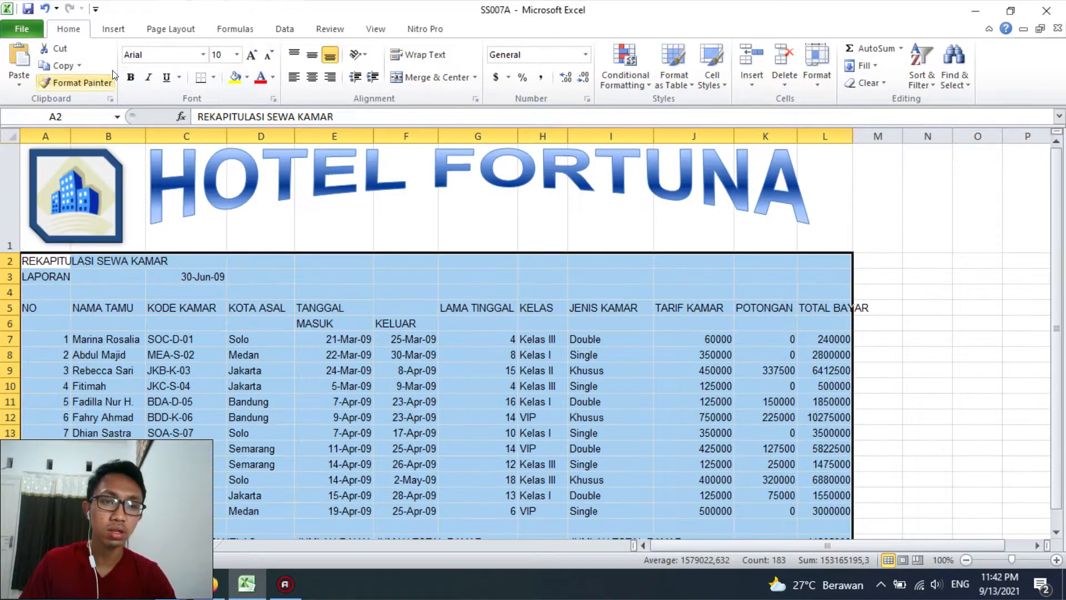
click(114, 337)
Increase the font size of the REKAPITULASI SEWA KAMAR heading in A2 to 12
mouse_move(41, 259)
mouse_down()
mouse_move(184, 260)
mouse_move(38, 262)
mouse_up()
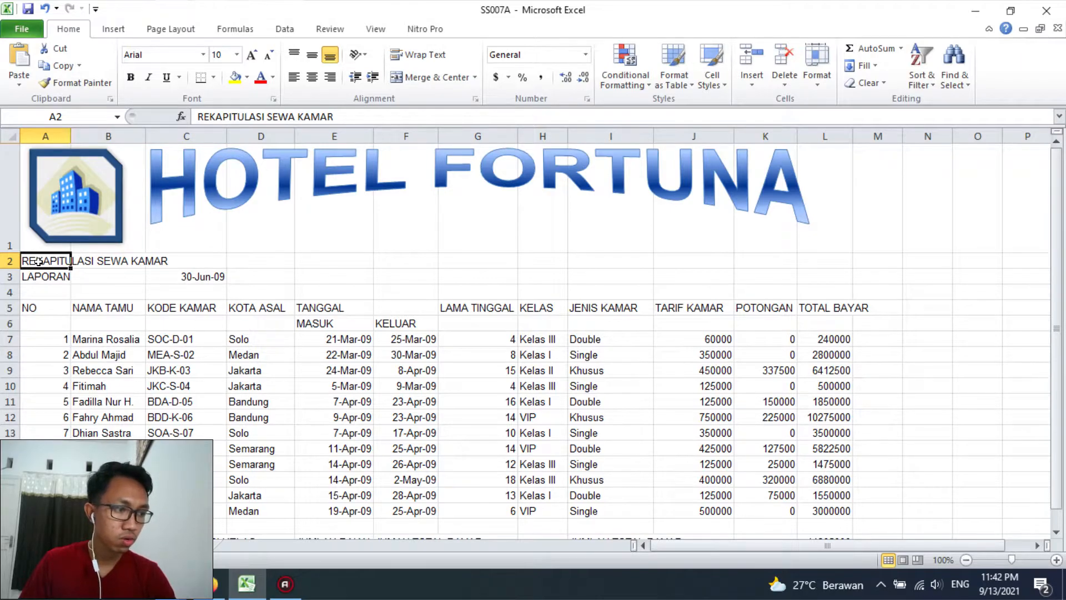
click(252, 54)
click(252, 54)
click(186, 324)
Merge A2:C2 for the REKAPITULASI SEWA KAMAR heading, align it left and make it bold
drag(53, 261, 189, 261)
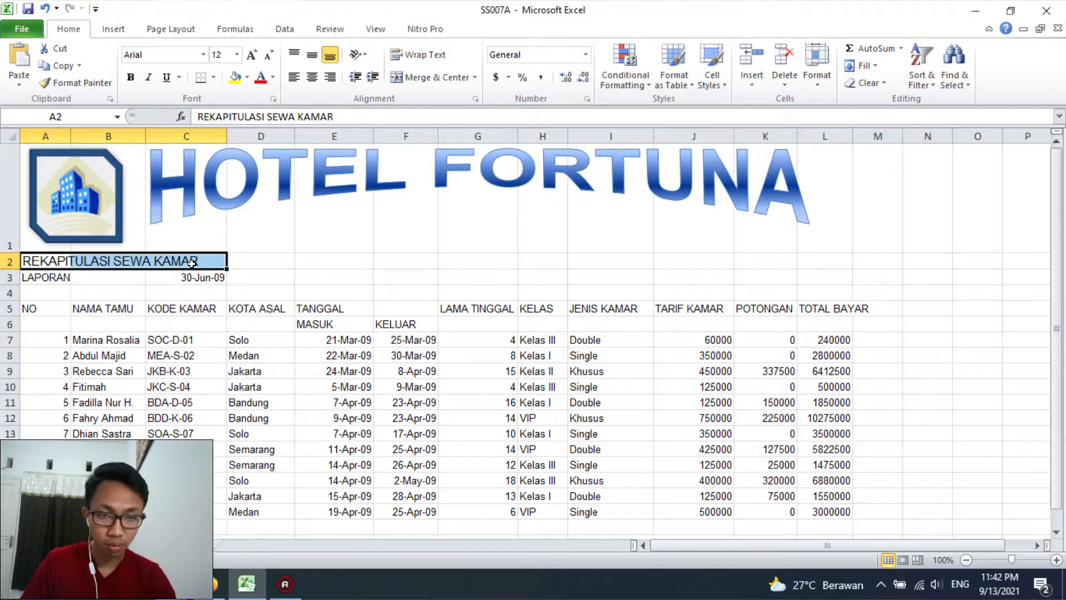
click(406, 75)
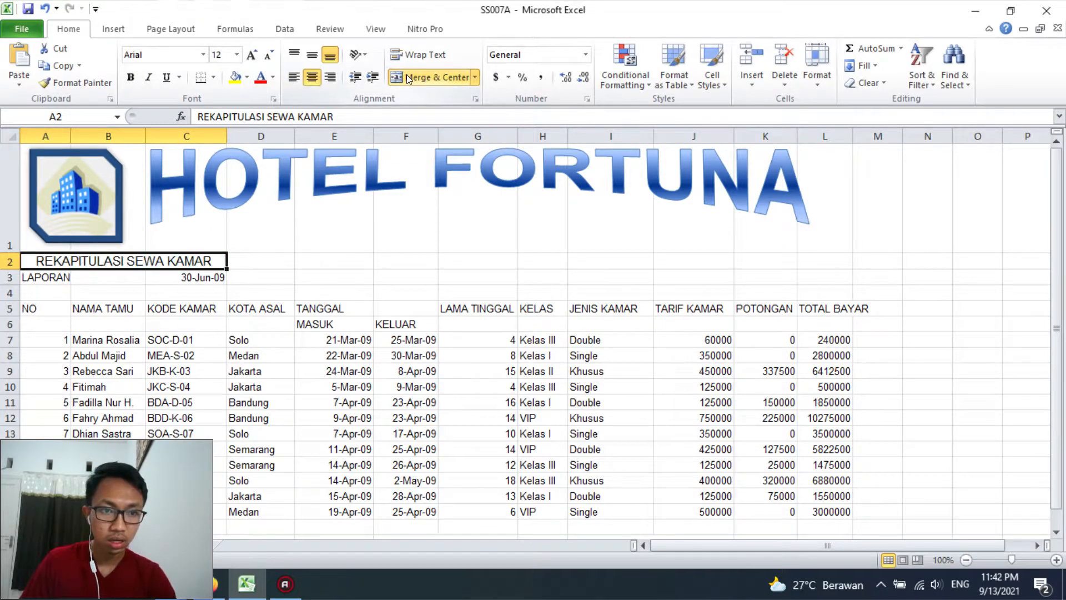
click(297, 78)
key(ctrl+b)
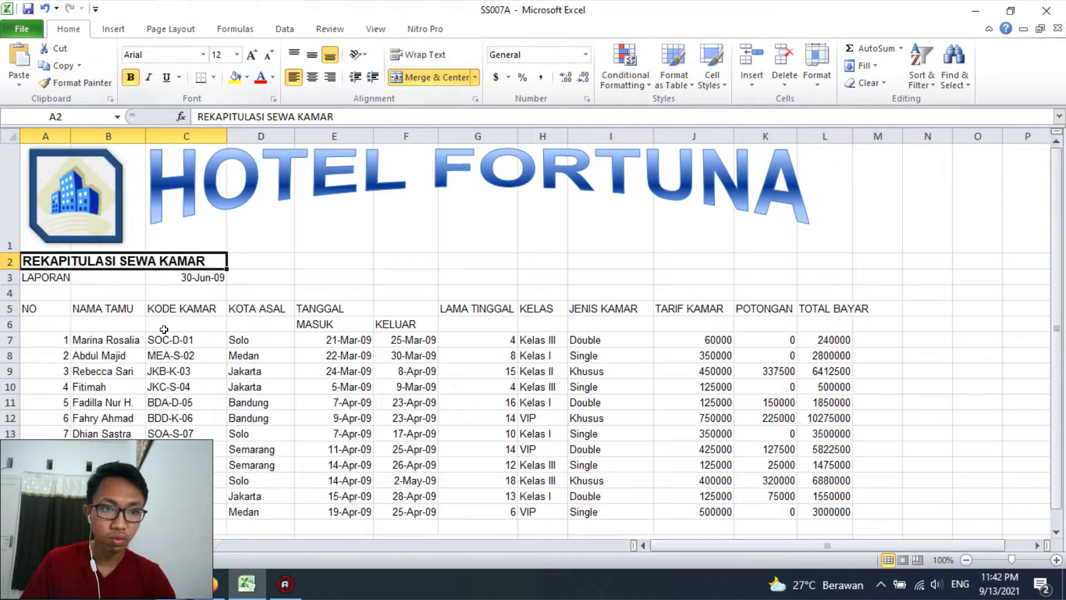
Make the LAPORAN label and its date in A3:C3 bold, and merge and centre LAPORAN across A3:B3
drag(53, 278, 192, 278)
click(133, 78)
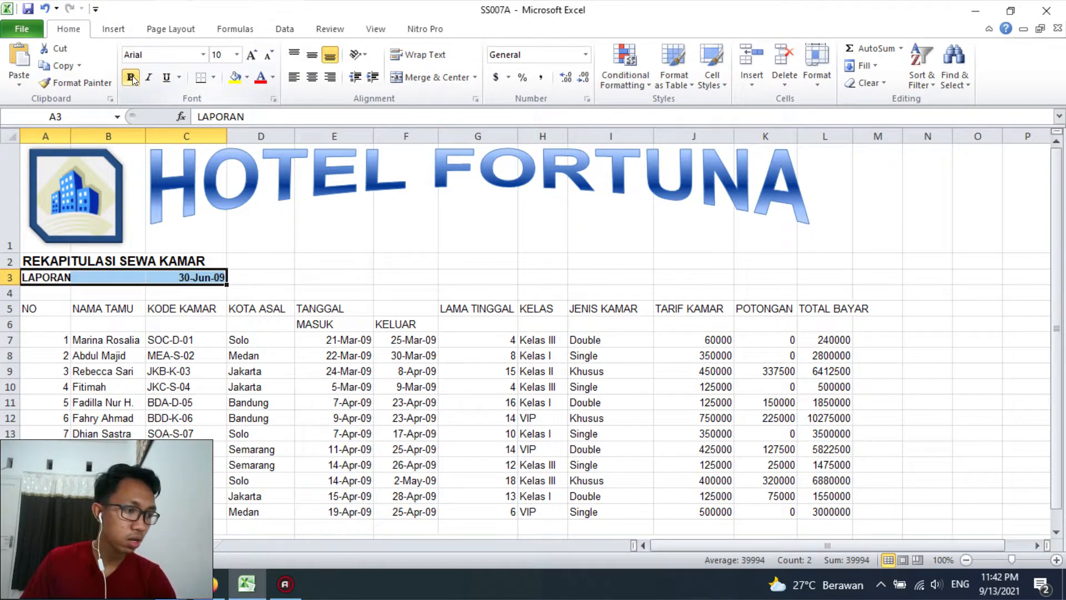
click(183, 309)
drag(55, 277, 91, 277)
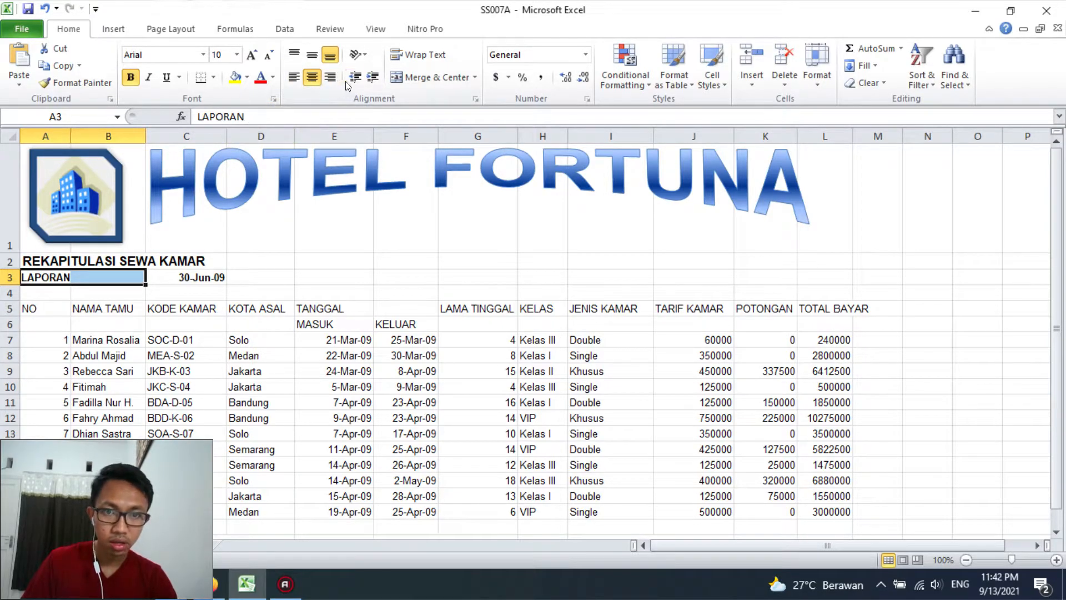
click(430, 77)
click(174, 277)
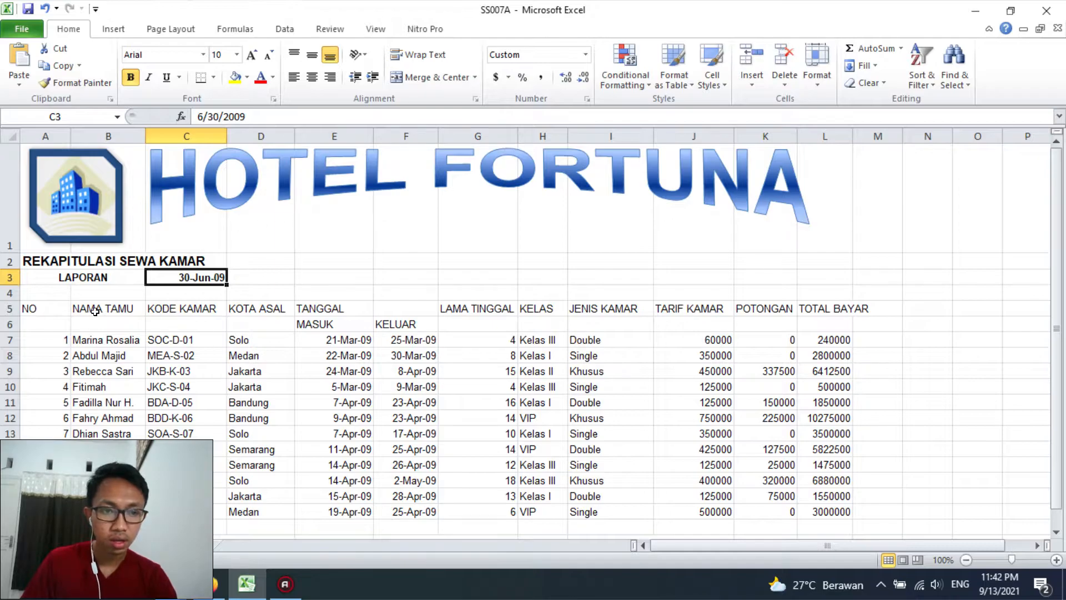
Put a thick box border around the LAPORAN label and date in A3:C3
drag(53, 269, 151, 272)
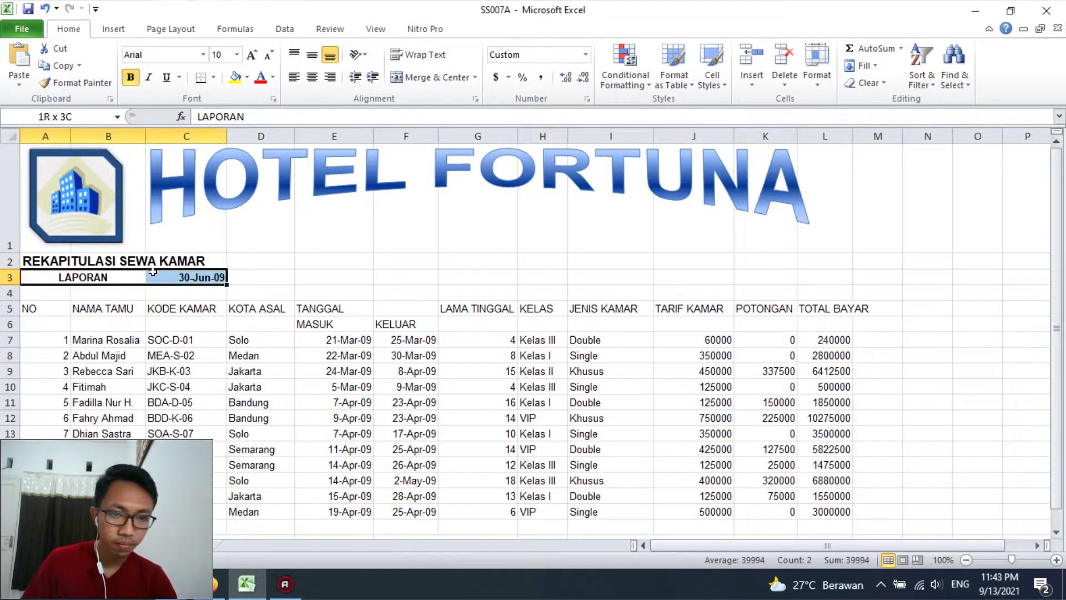
click(214, 79)
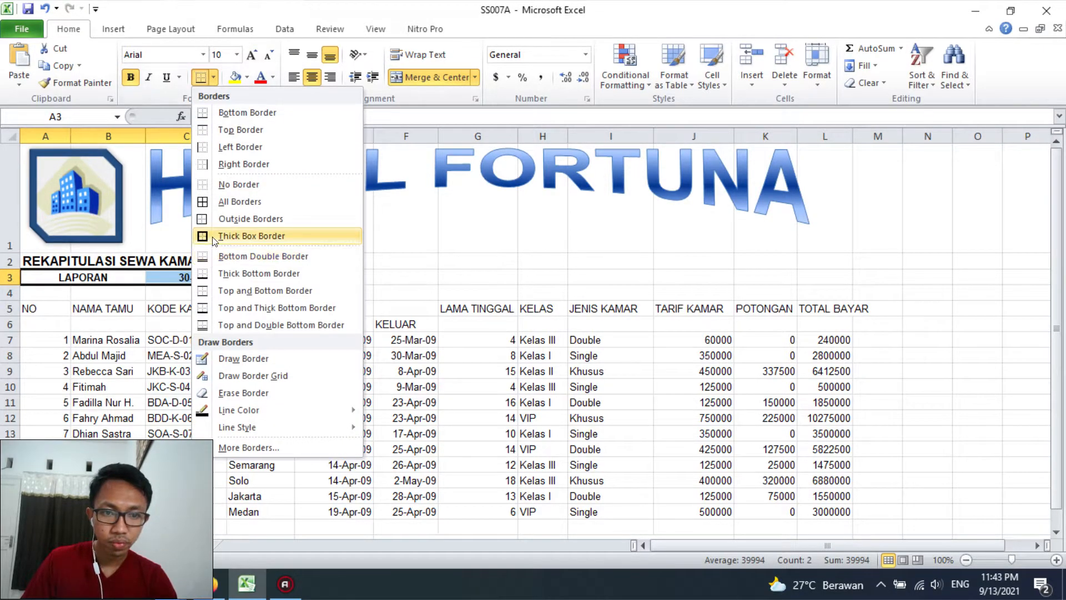
click(216, 235)
click(83, 324)
Fill the merged LAPORAN cell with the standard light blue colour
click(67, 277)
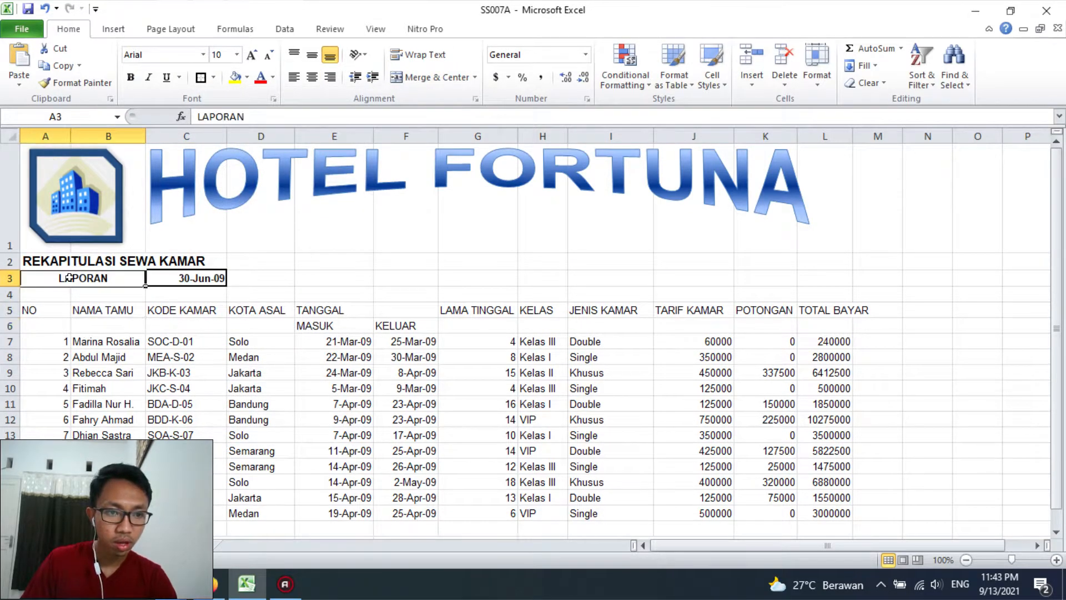
click(236, 77)
click(246, 78)
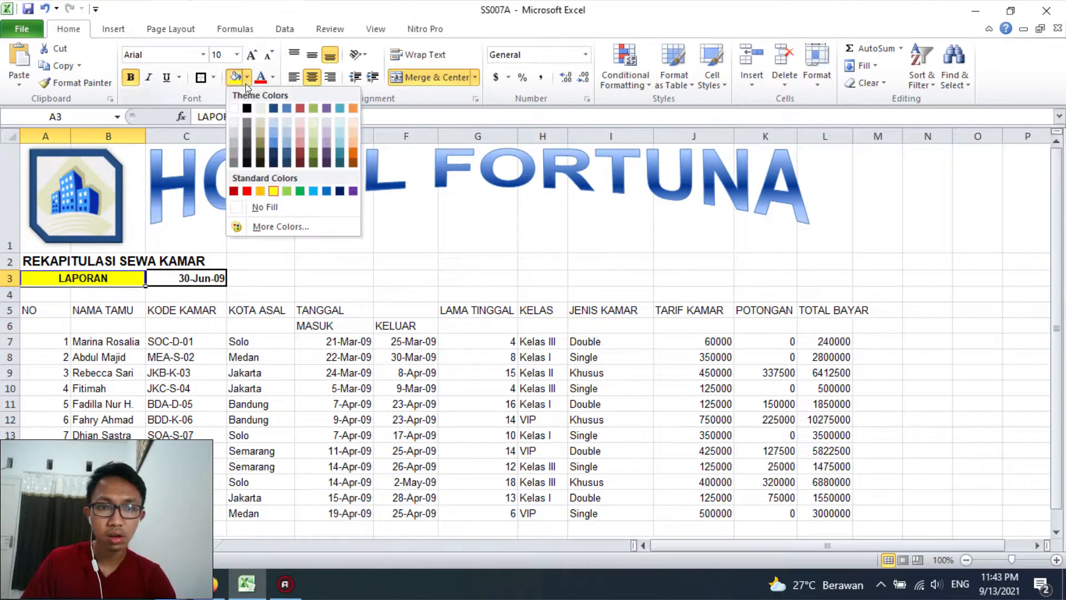
click(313, 191)
click(275, 335)
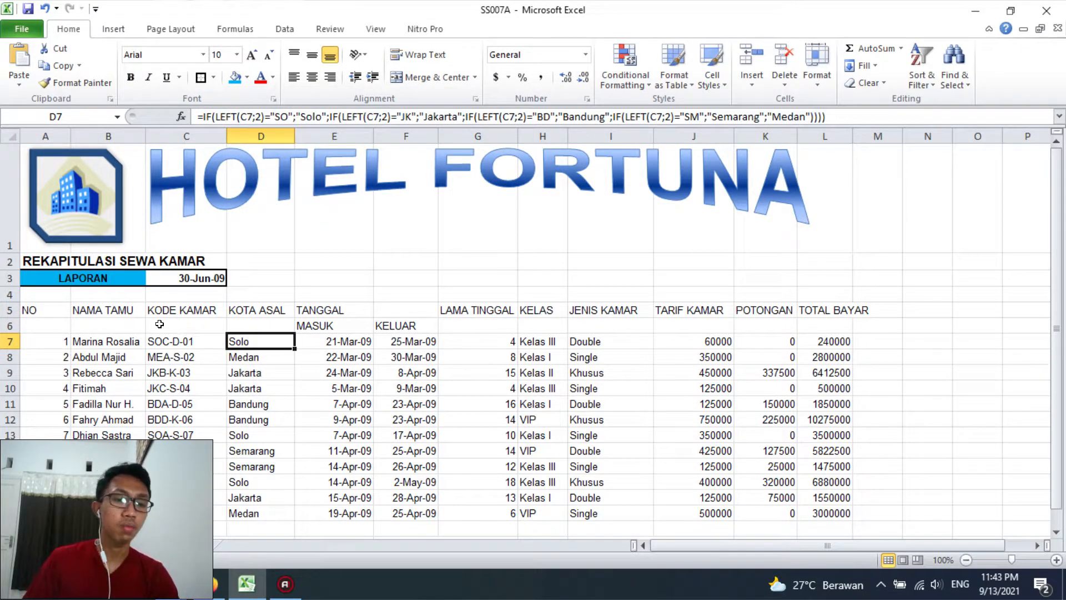
Merge and centre the NO, NAMA TAMU, KODE KAMAR and KOTA ASAL headers, each over rows 5 and 6
drag(34, 314, 826, 325)
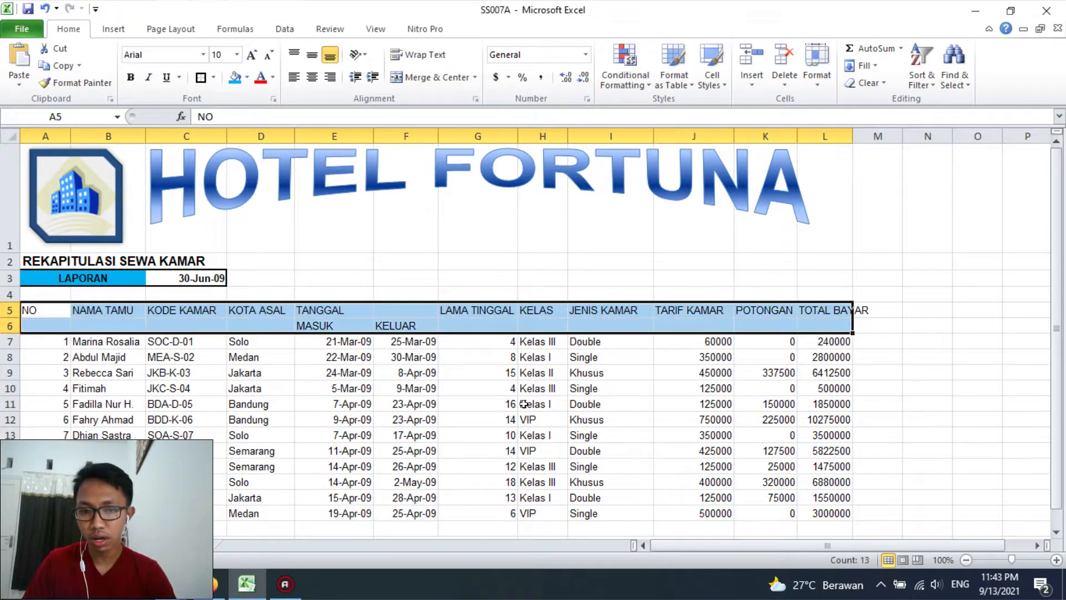
click(484, 419)
drag(45, 308, 44, 328)
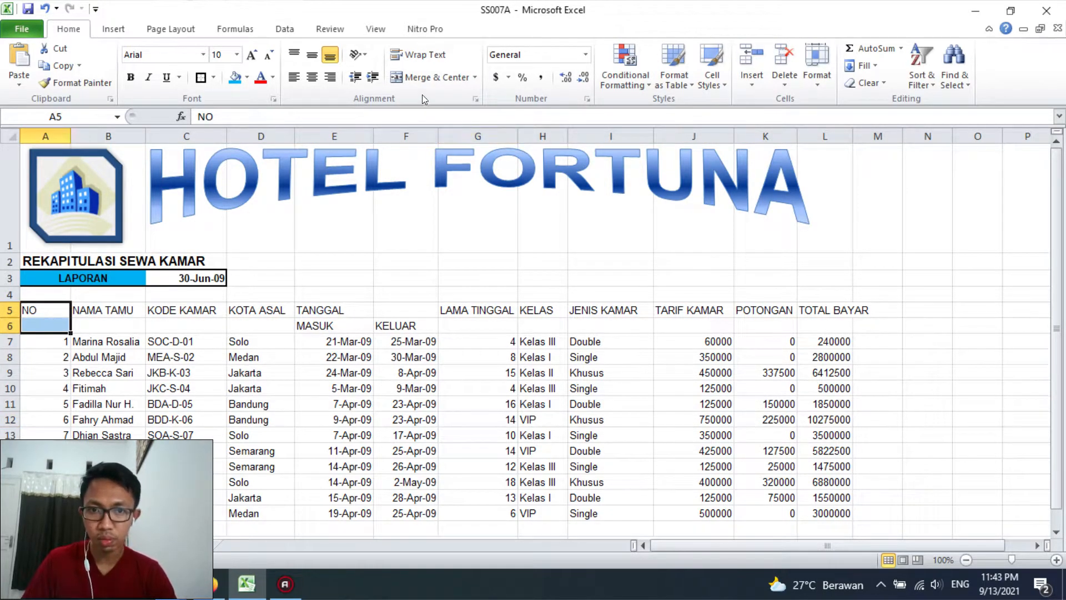
click(431, 78)
drag(134, 309, 128, 324)
click(432, 77)
drag(178, 298, 189, 327)
click(187, 325)
click(431, 77)
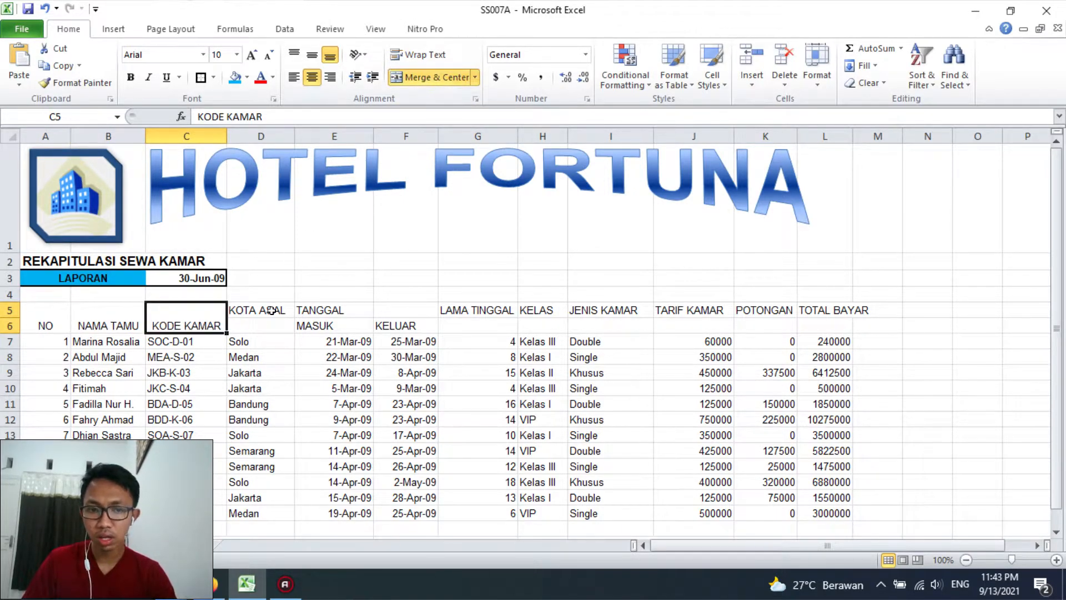
drag(271, 310, 266, 325)
click(430, 77)
Merge and centre the TANGGAL header across E5:F5 and the LAMA TINGGAL header over G5:G6
click(332, 308)
drag(332, 307, 452, 327)
click(421, 81)
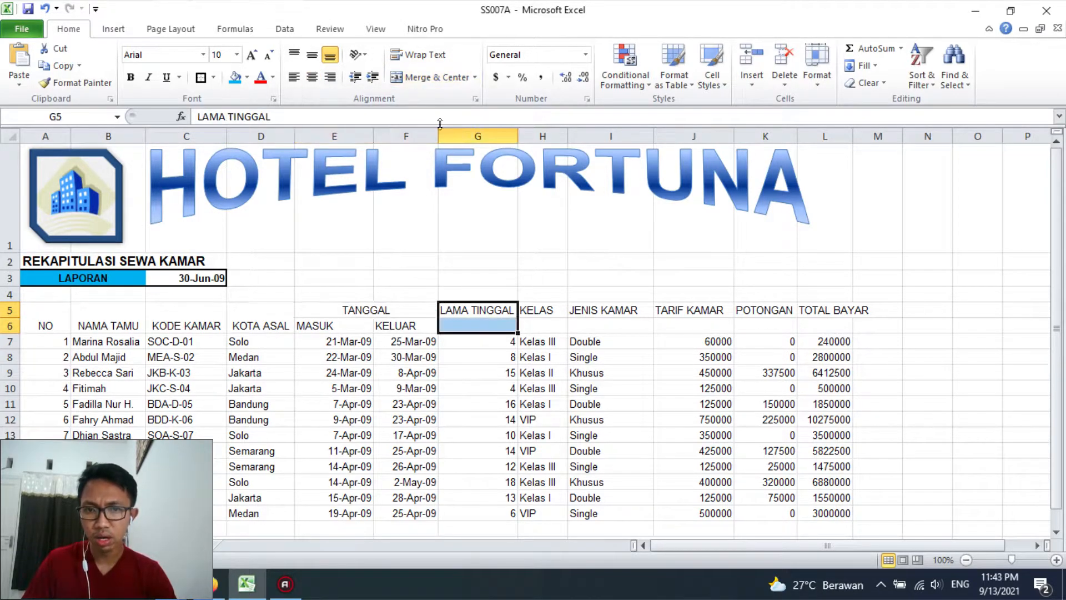
click(430, 78)
Merge and centre the KELAS, JENIS KAMAR, TARIF KAMAR, POTONGAN and TOTAL BAYAR headers, each over rows 5 and 6
drag(545, 311, 589, 327)
click(445, 77)
click(430, 77)
drag(669, 312, 671, 322)
click(431, 78)
drag(748, 309, 749, 327)
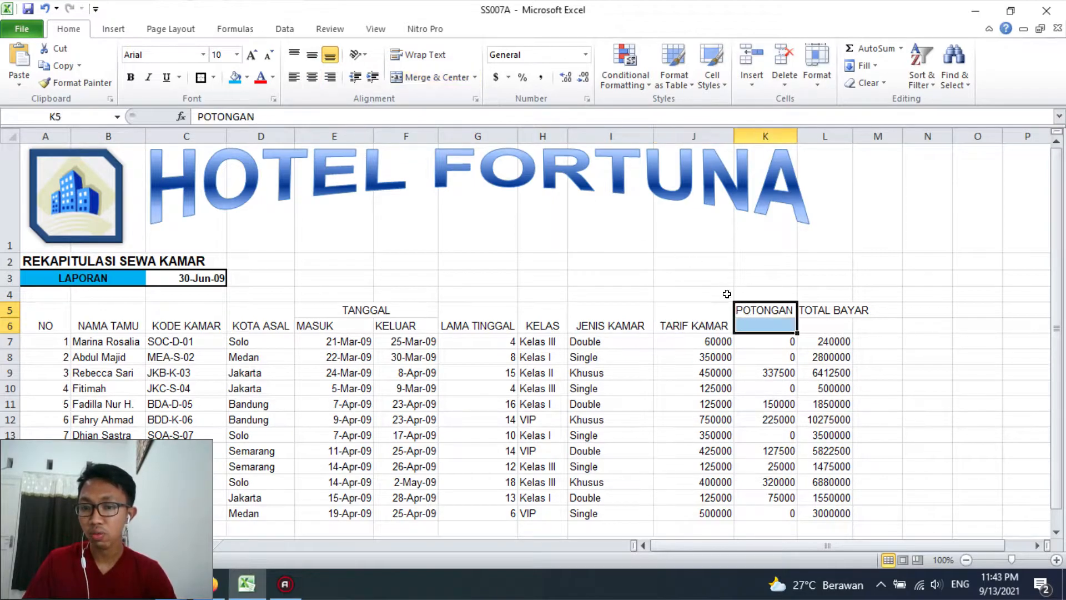
click(431, 77)
drag(814, 308, 814, 324)
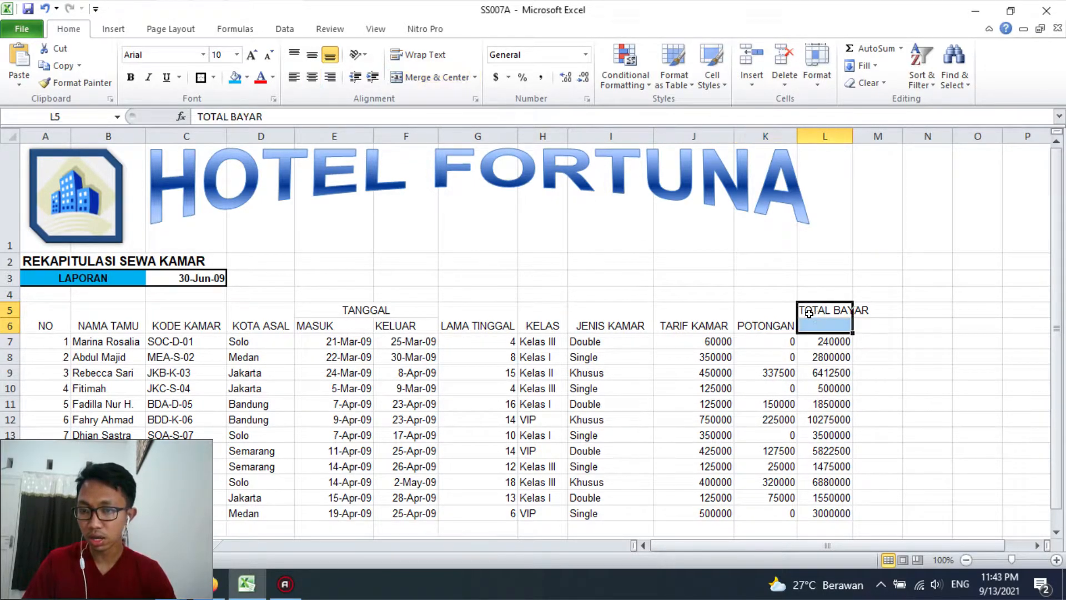
click(426, 72)
click(641, 404)
Make the table header A5:L6 bold and align it vertically to the middle
drag(45, 319, 787, 323)
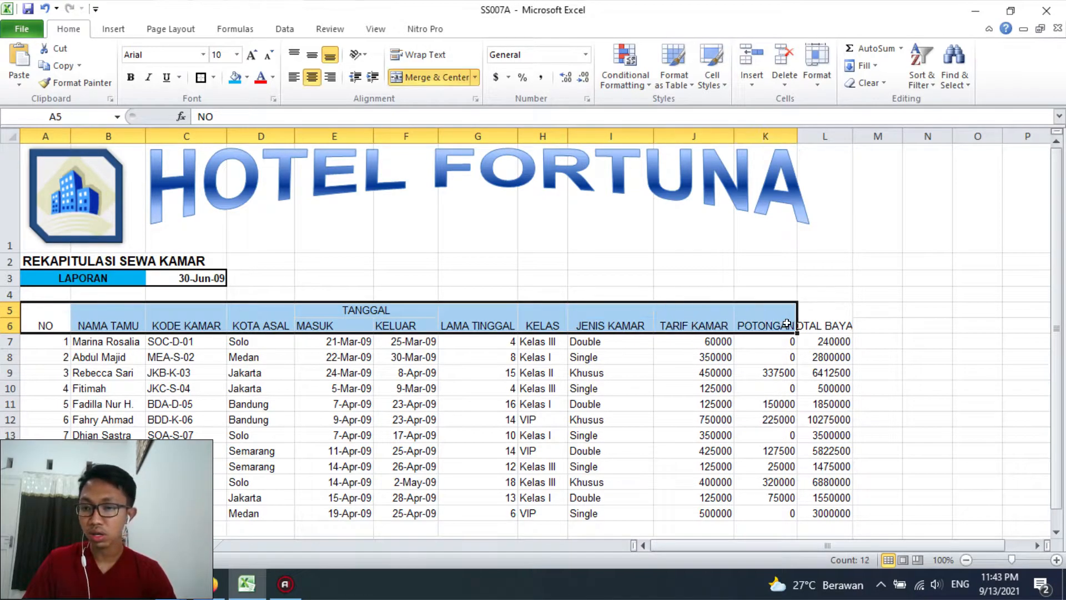
click(787, 323)
drag(52, 324, 827, 328)
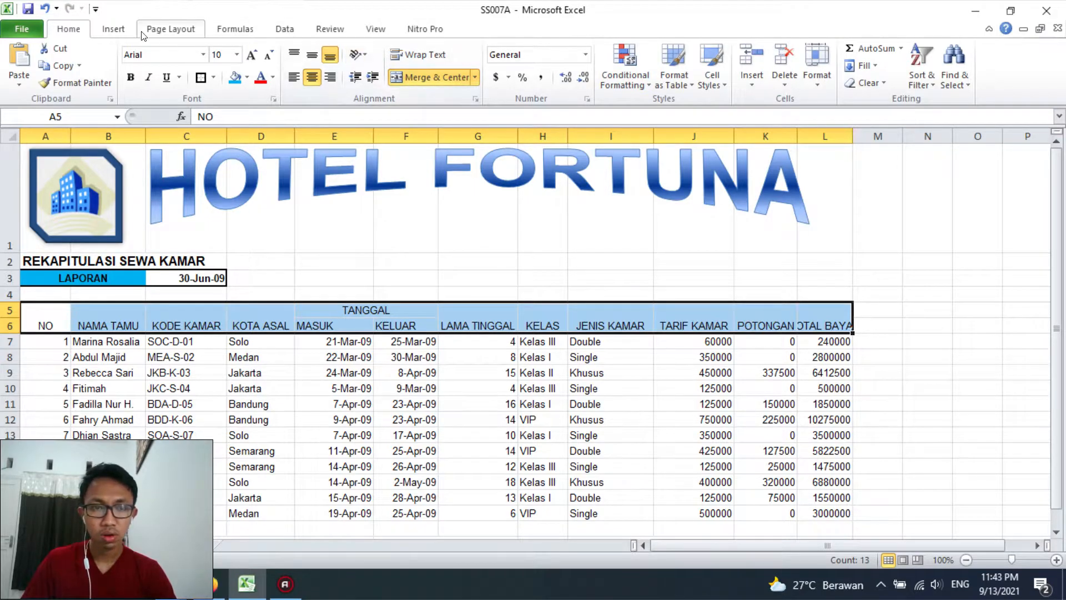
click(130, 77)
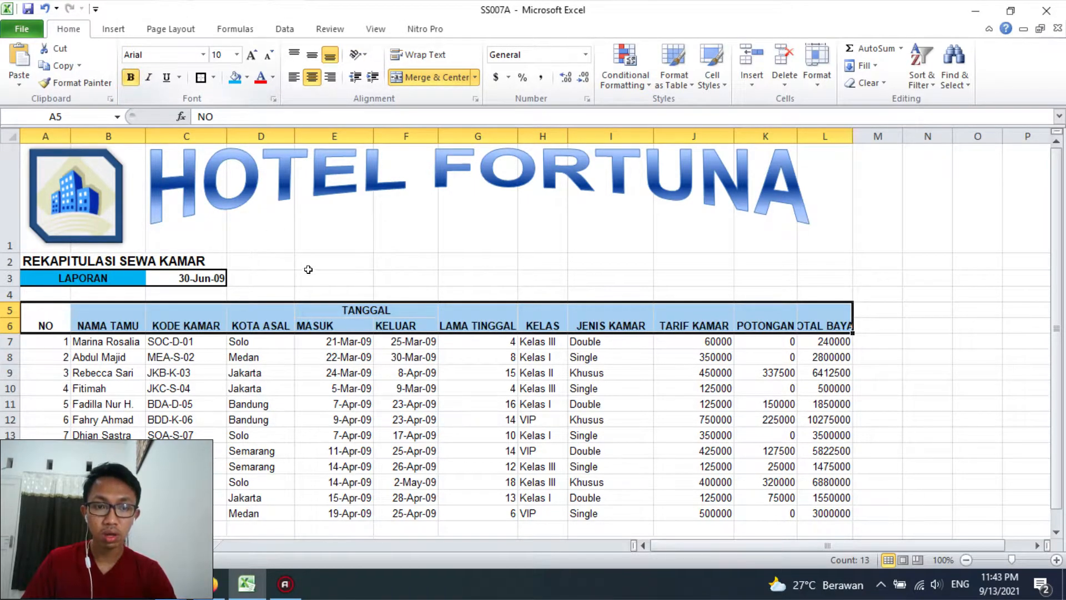
click(312, 54)
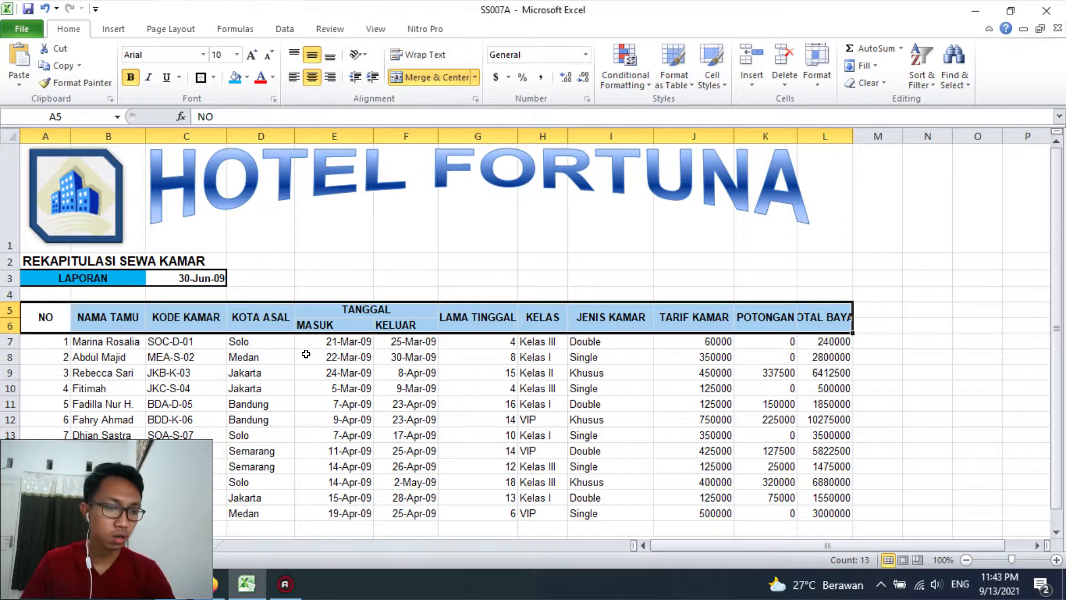
click(543, 419)
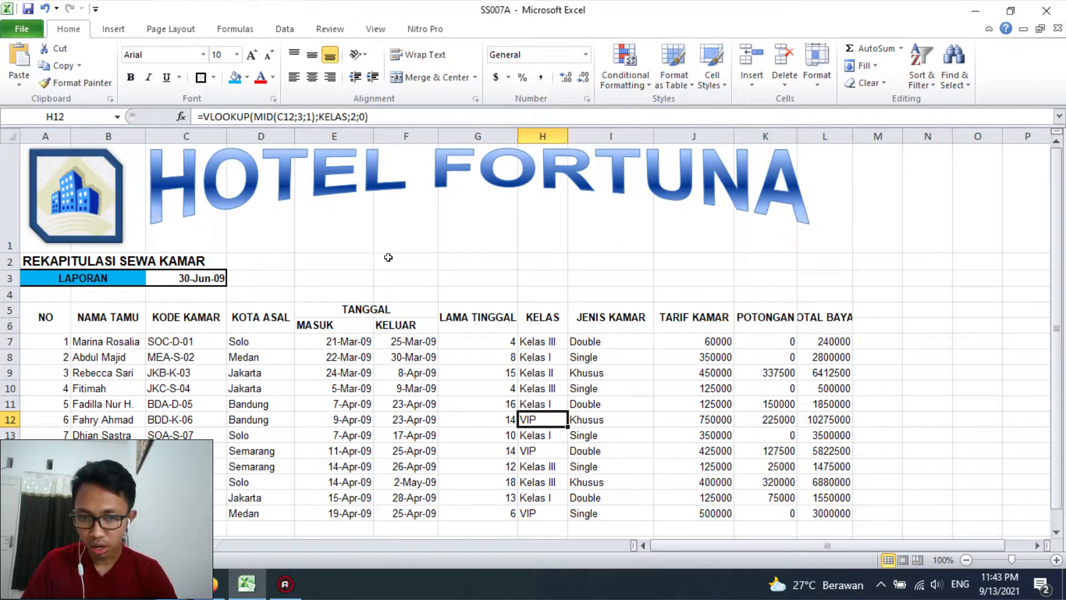
Turn on text wrapping for the header rows 5 and 6
drag(3, 310, 3, 325)
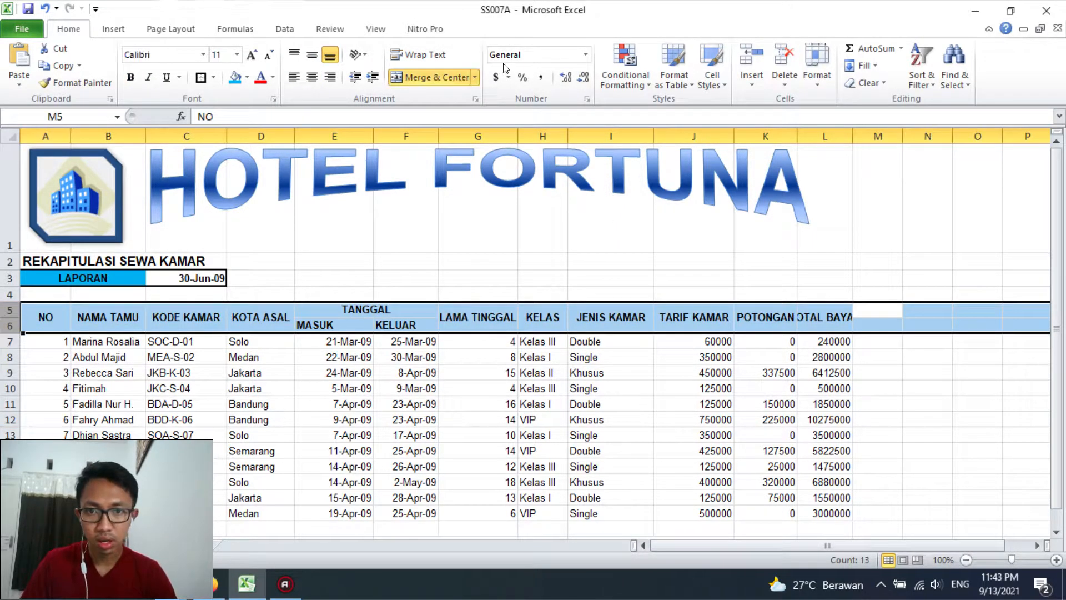
click(417, 54)
click(462, 333)
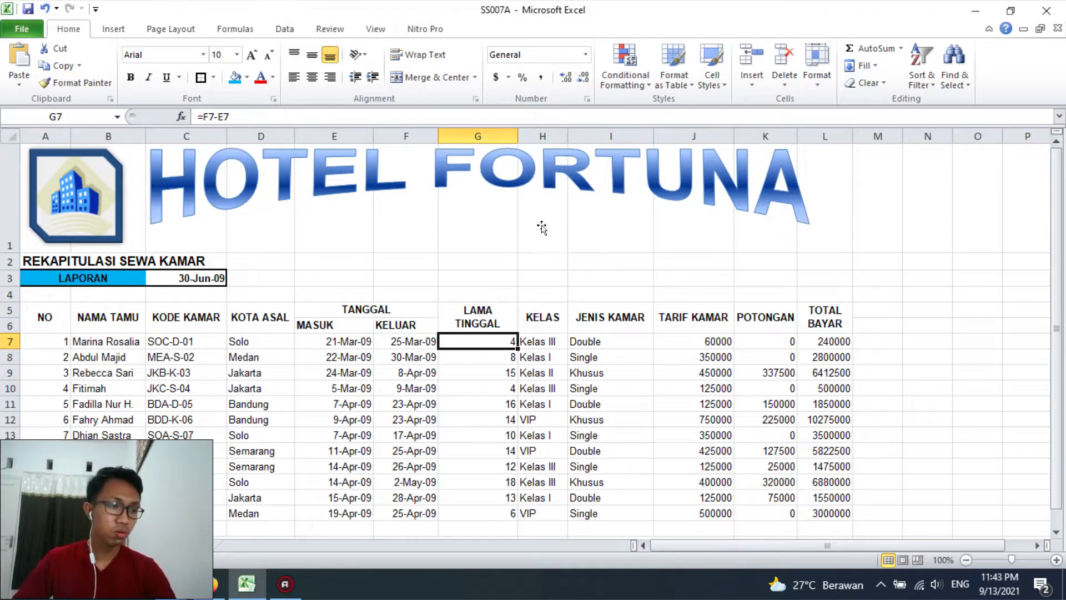
Narrow columns I and J so their headers wrap onto two lines, and widen column L to fit TOTAL BAYAR on one line
drag(653, 137, 628, 138)
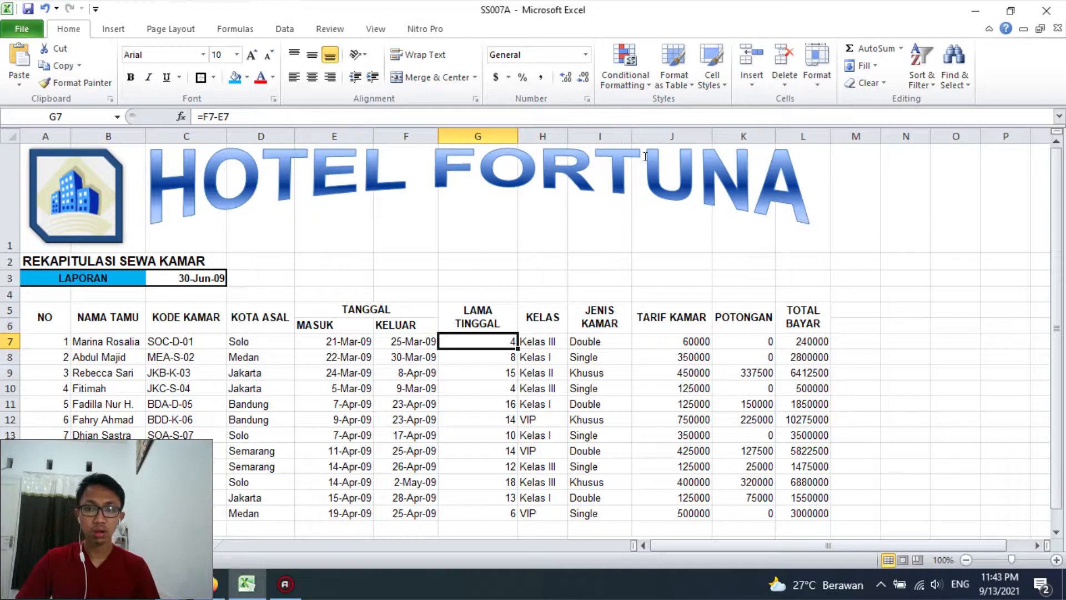
drag(711, 136, 687, 136)
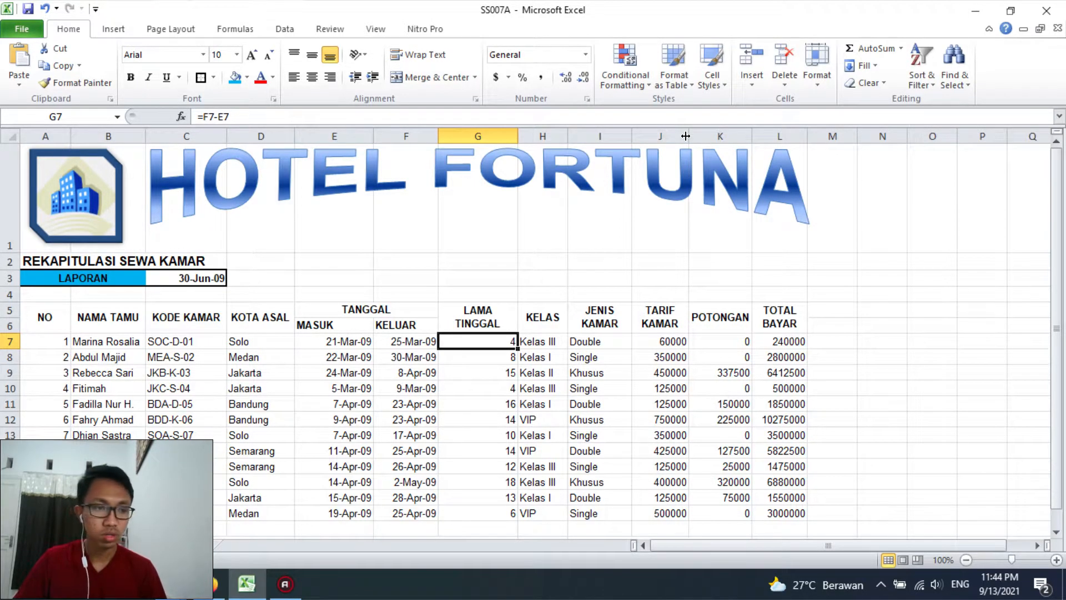
drag(807, 136, 841, 137)
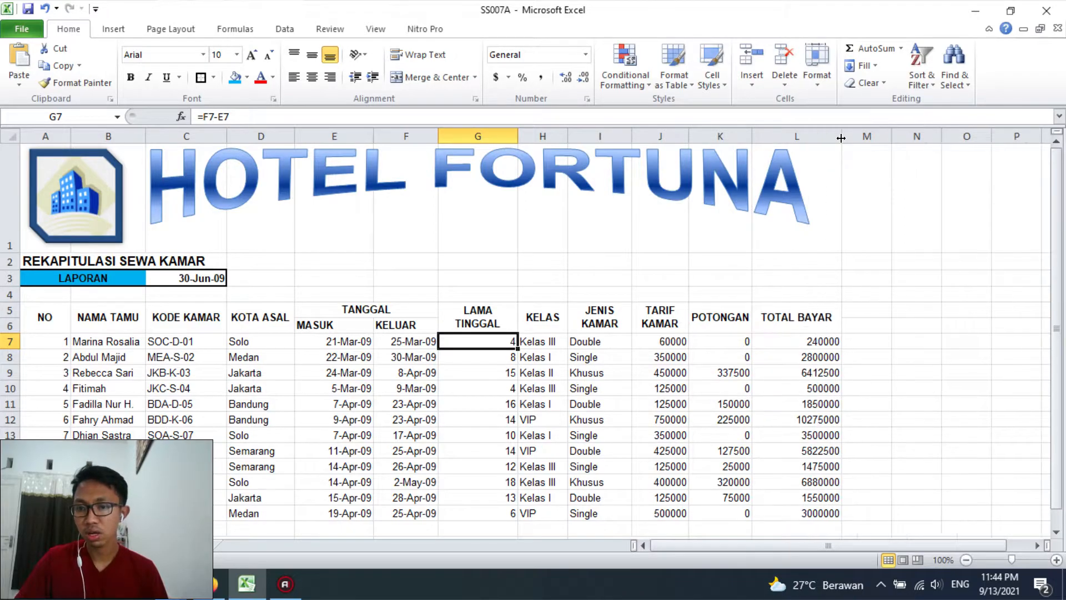
AutoFit column K so the POTONGAN header fits on one line
drag(49, 314, 469, 309)
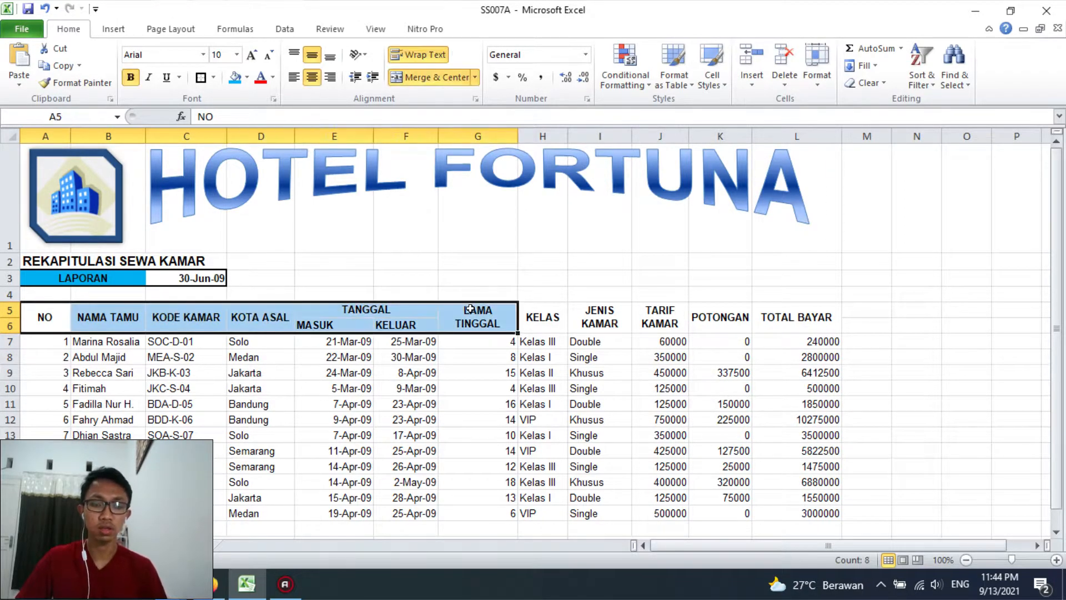
click(1056, 560)
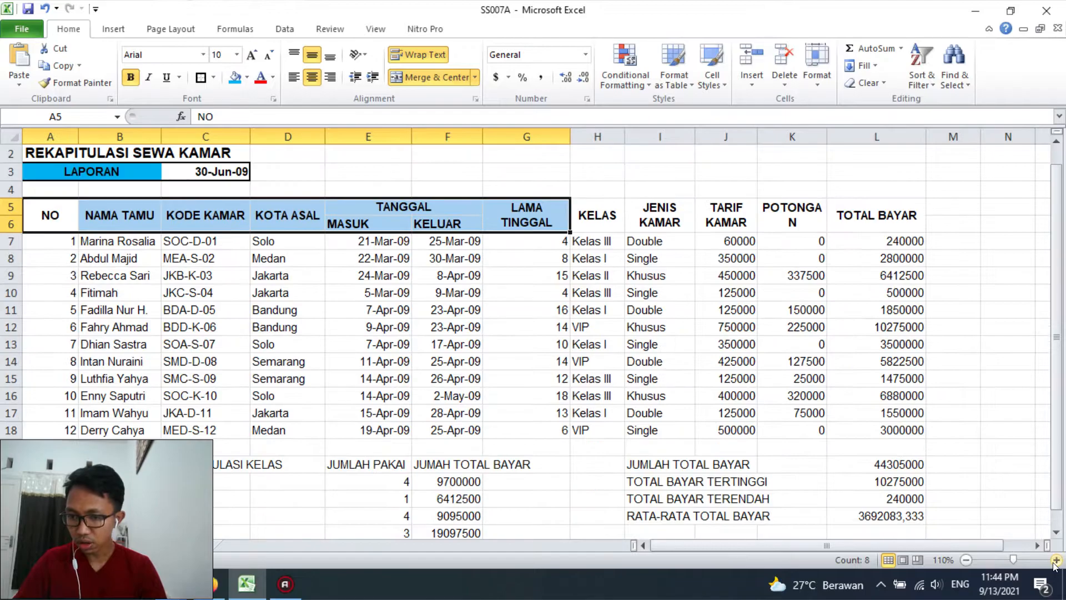
click(263, 304)
drag(50, 214, 877, 439)
click(792, 241)
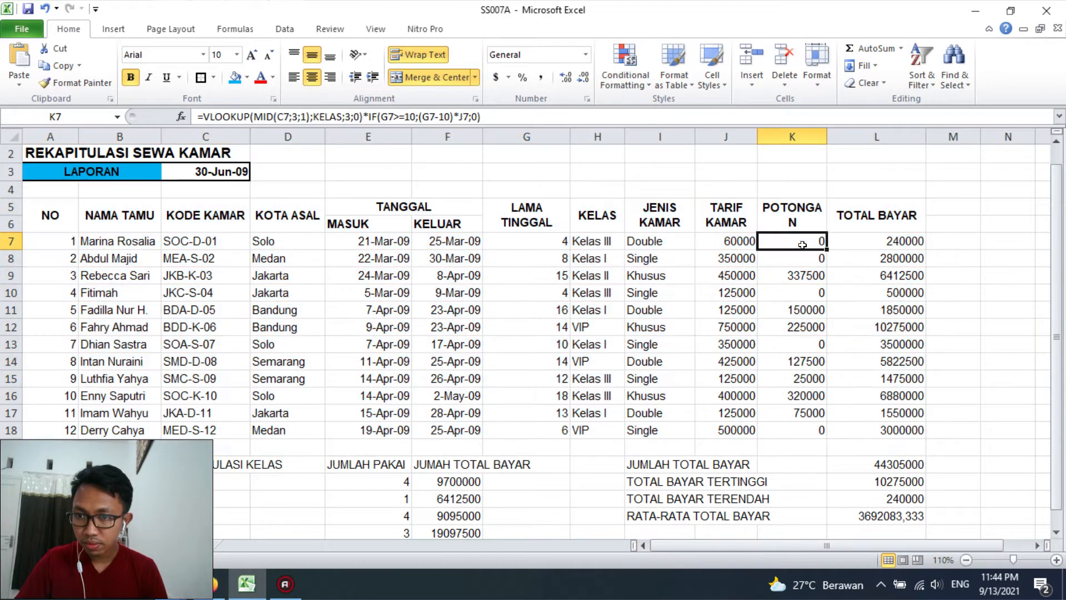
double_click(825, 136)
Apply all borders to the rental table A5:L18
drag(72, 215, 882, 430)
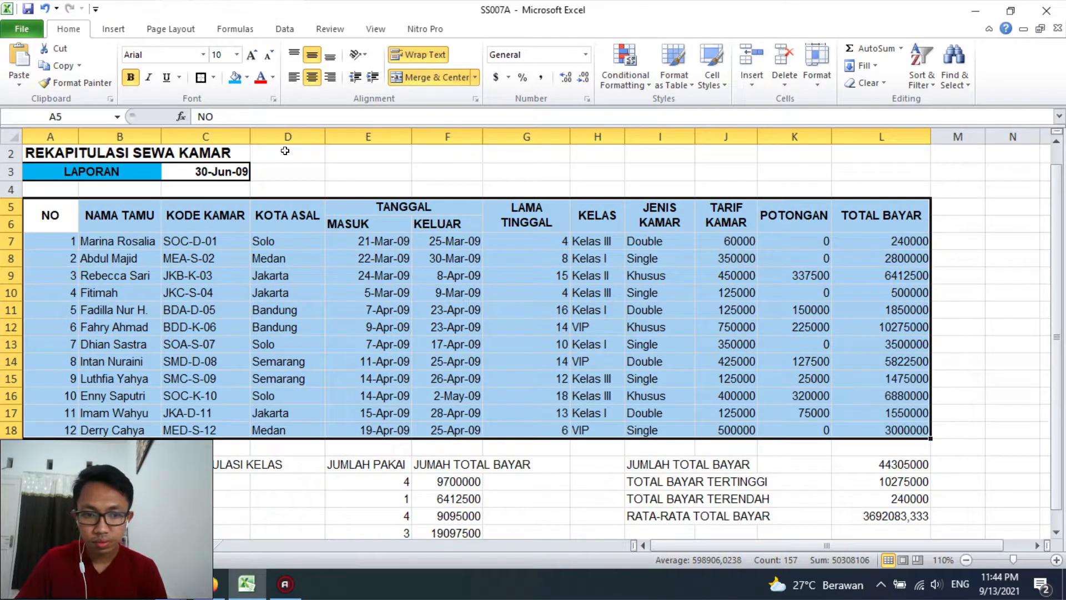
click(213, 77)
click(223, 200)
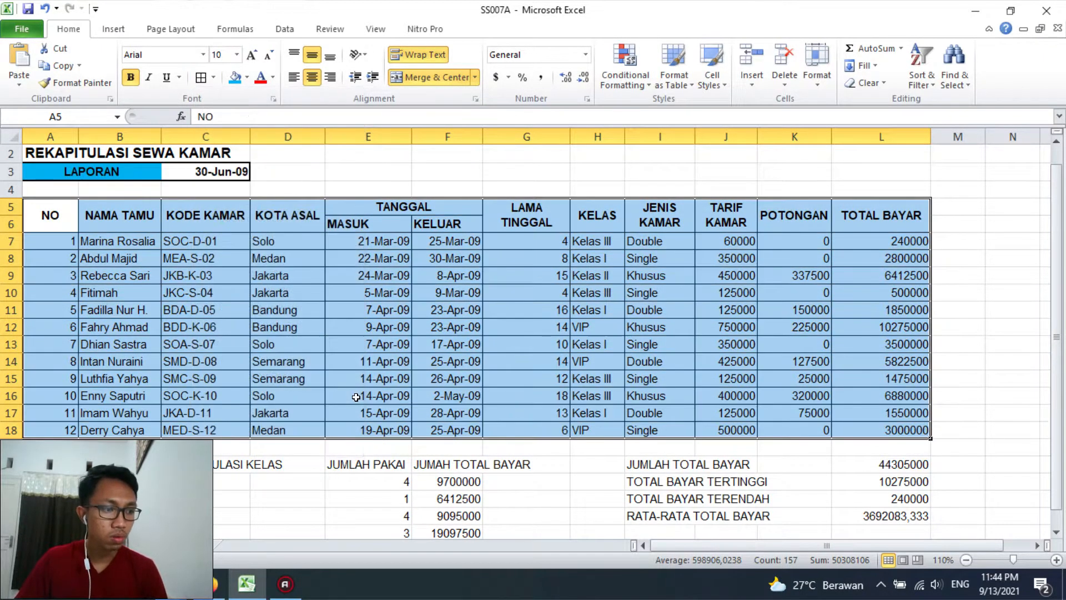
click(356, 397)
Centre the MASUK and KELUAR subheaders in E6:F6 horizontally
drag(391, 219, 441, 223)
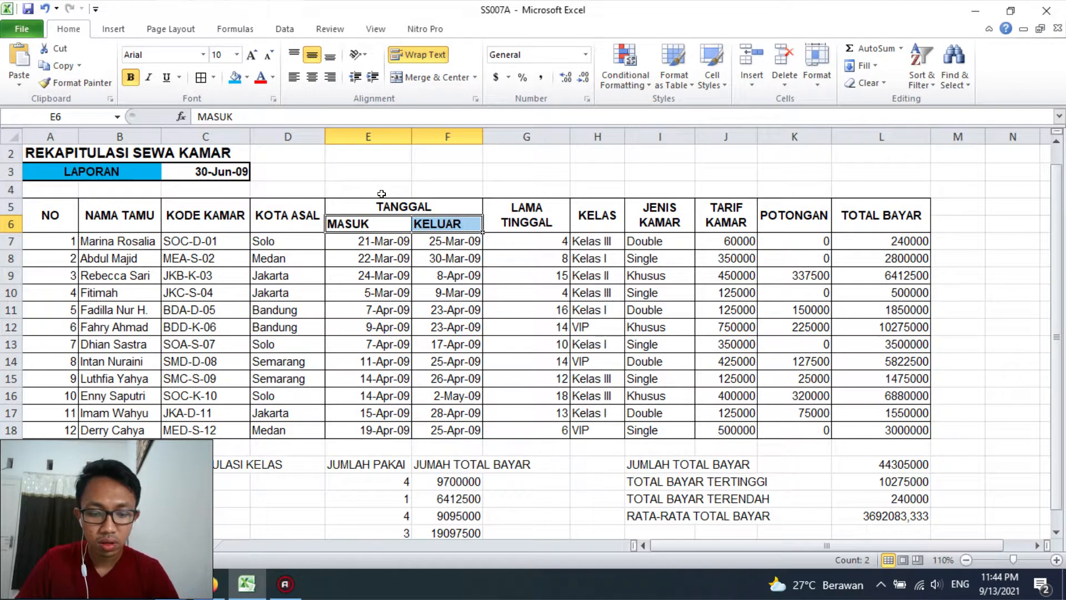
click(312, 78)
click(444, 344)
Apply a bottom double border and a light blue fill to the table header A5:L6
drag(53, 216, 883, 222)
click(213, 77)
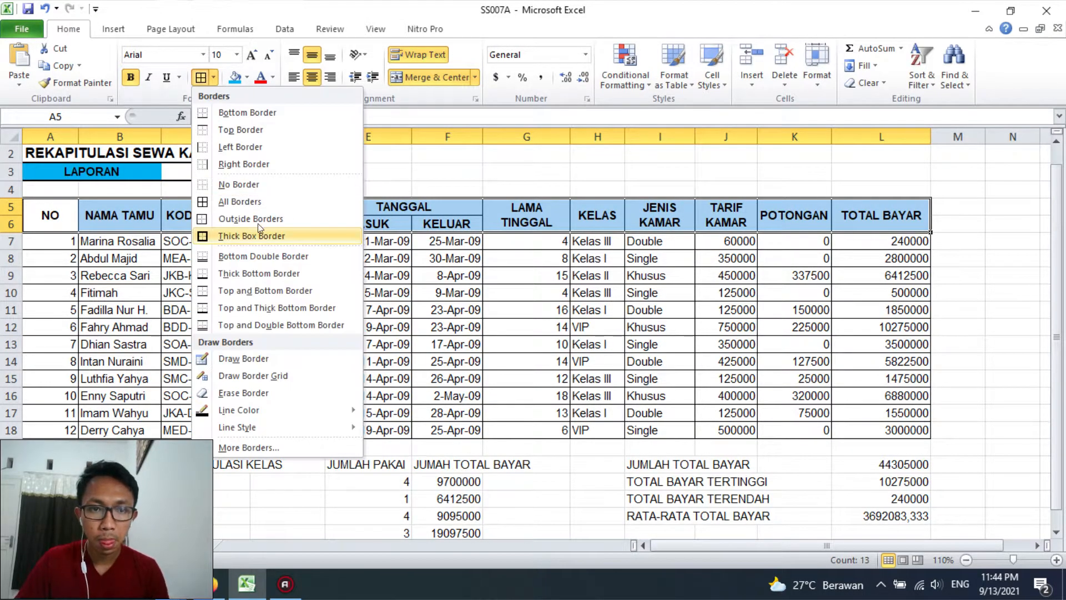
click(260, 256)
click(506, 333)
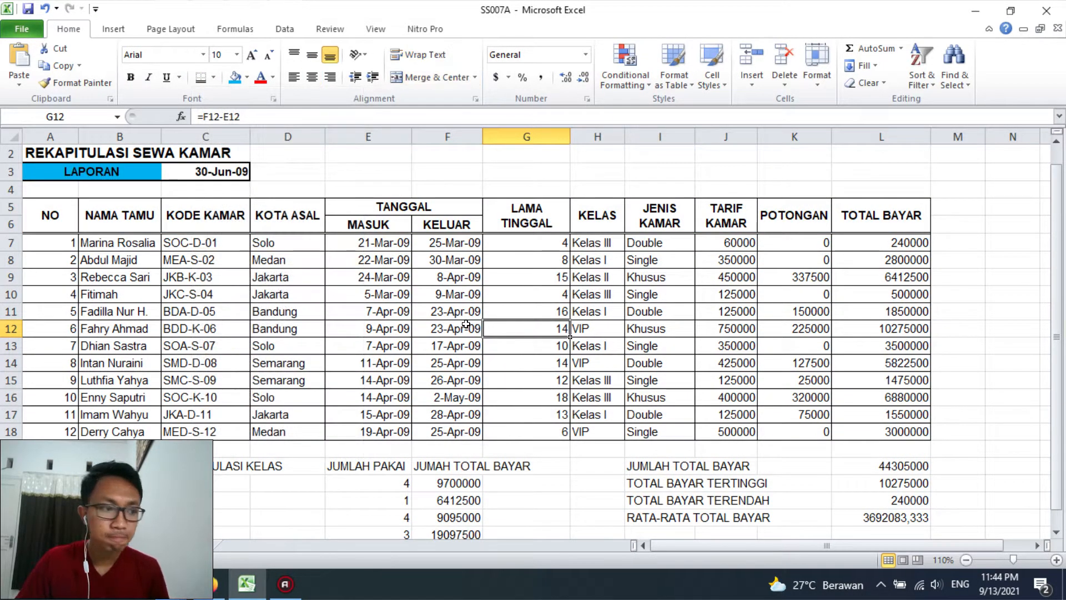
drag(50, 217, 883, 220)
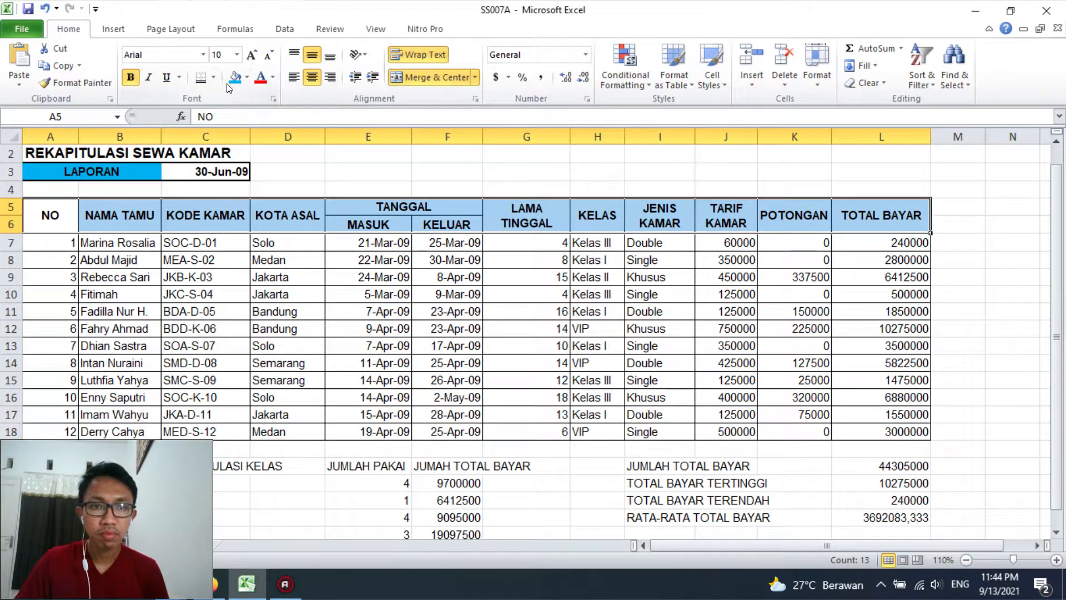
click(287, 260)
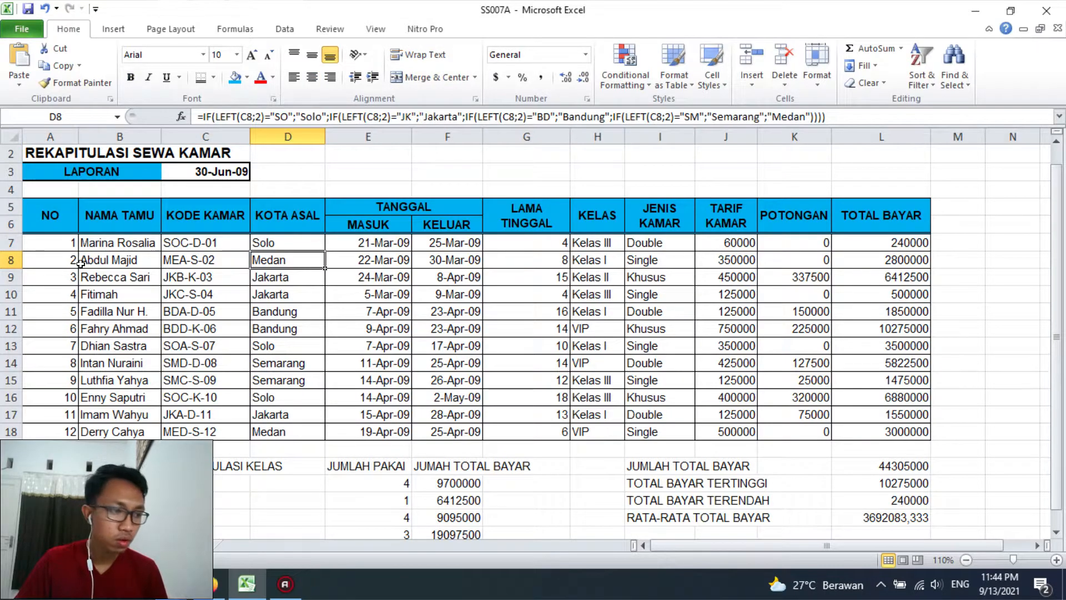
Narrow column A and centre the row numbers in A7:A18
drag(56, 238, 103, 395)
drag(77, 137, 59, 134)
drag(48, 247, 49, 431)
click(312, 76)
click(348, 328)
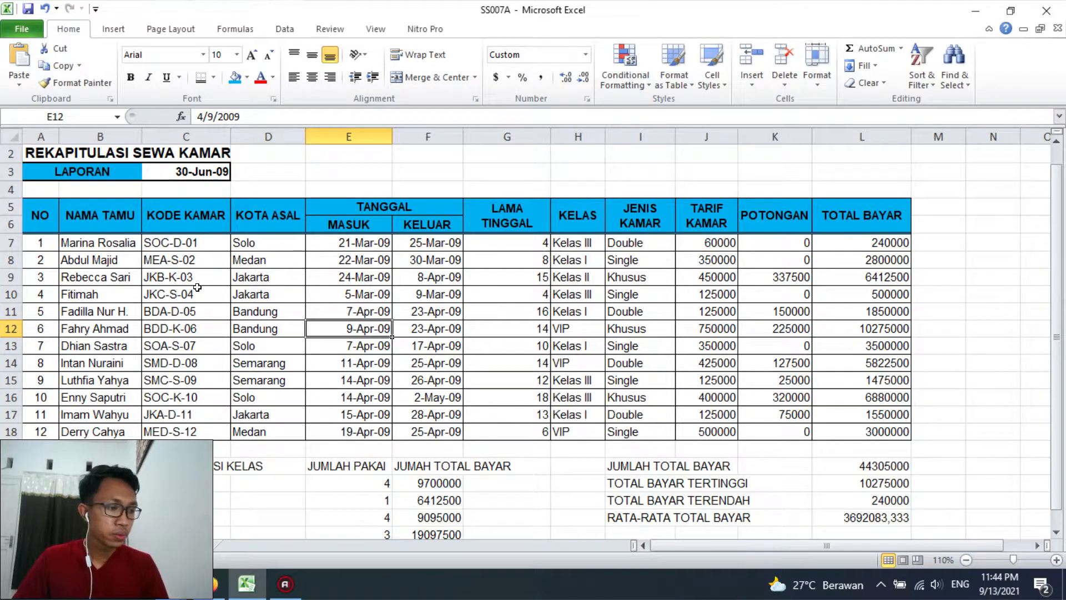
Centre the room codes in C7:C18 and the MASUK and KELUAR dates in E7:F18 horizontally
drag(188, 243, 189, 431)
click(312, 77)
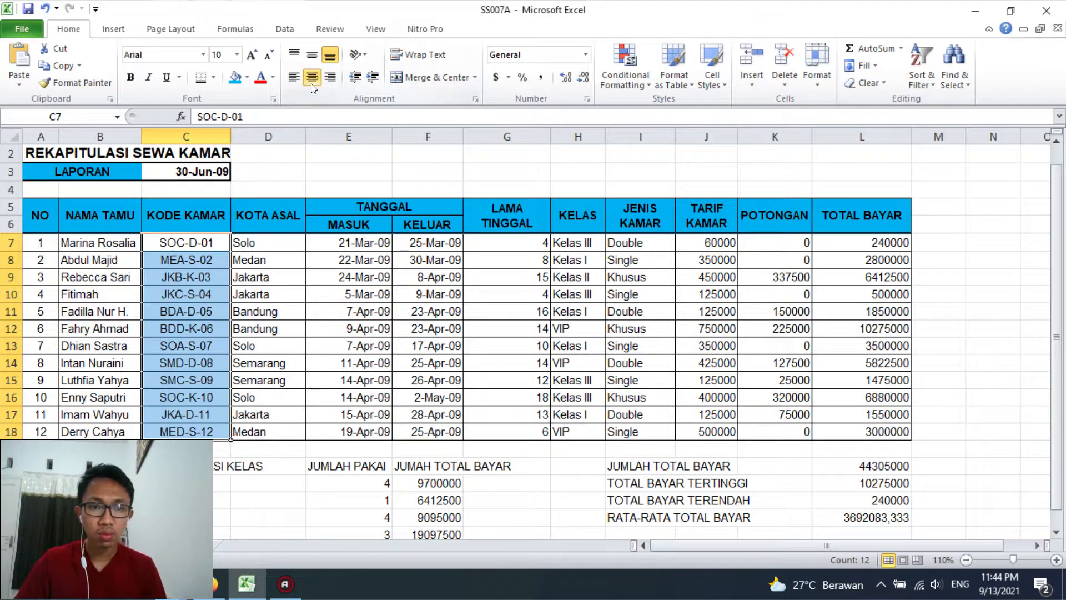
click(261, 294)
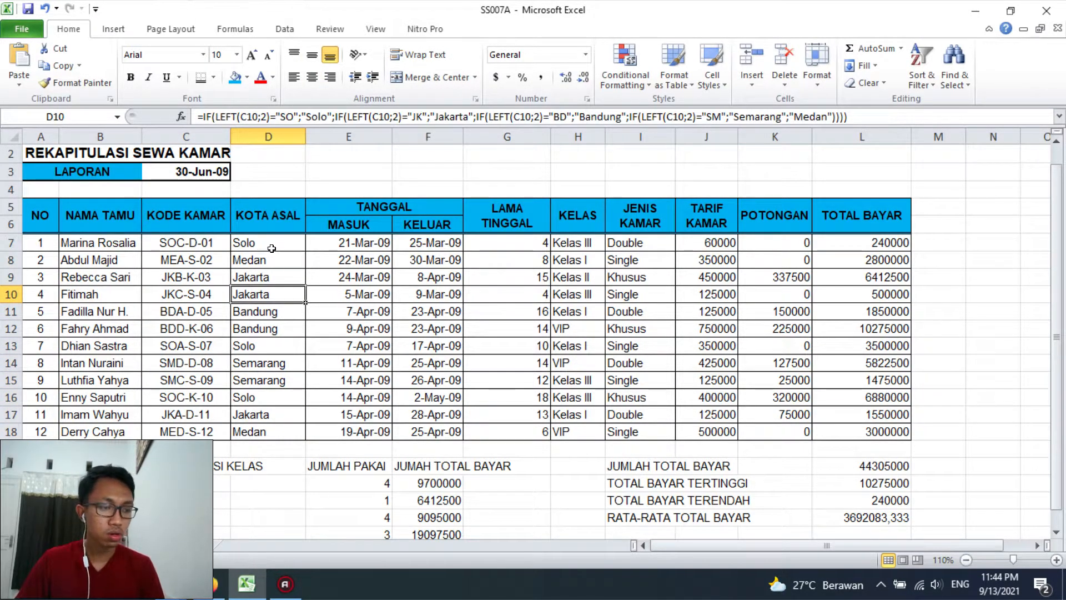
drag(312, 242, 431, 431)
click(312, 78)
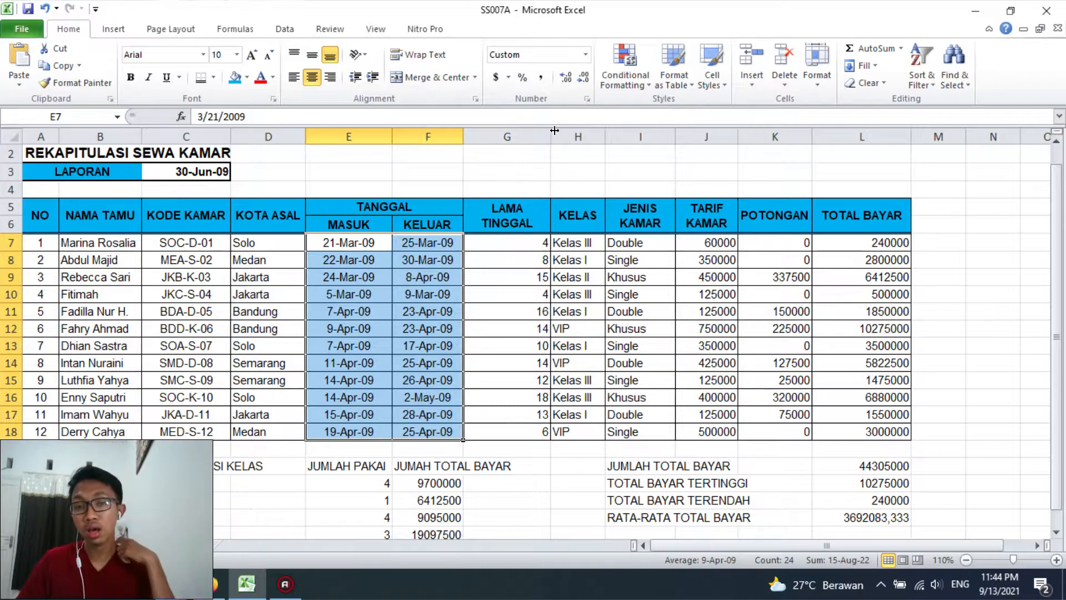
Narrow the LAMA TINGGAL column G and centre its values in G7:G18
drag(550, 136, 524, 136)
drag(502, 246, 495, 413)
click(495, 331)
drag(498, 247, 496, 432)
click(311, 77)
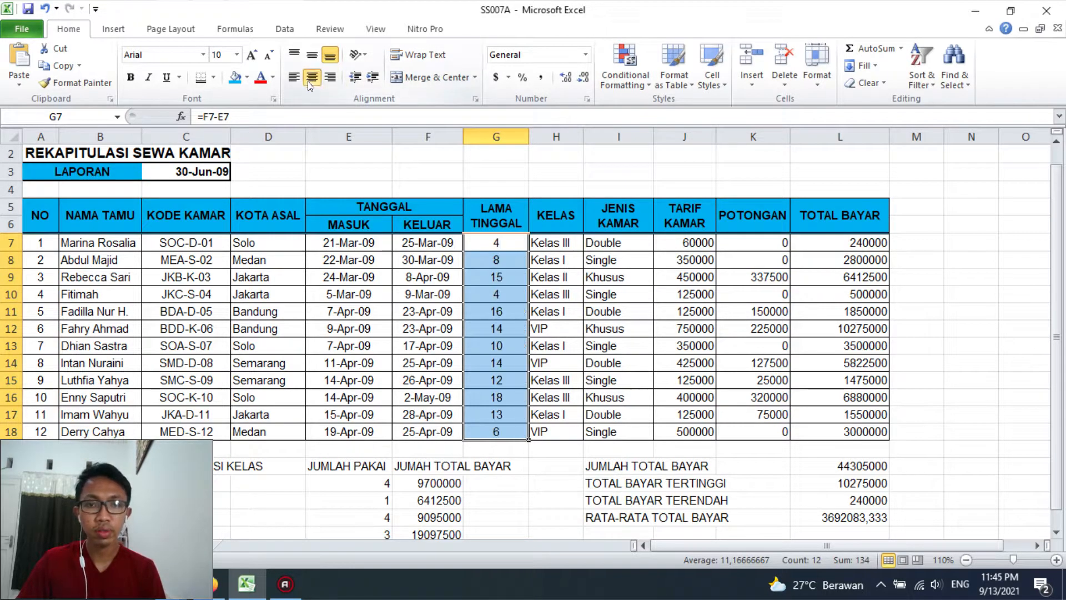
click(547, 322)
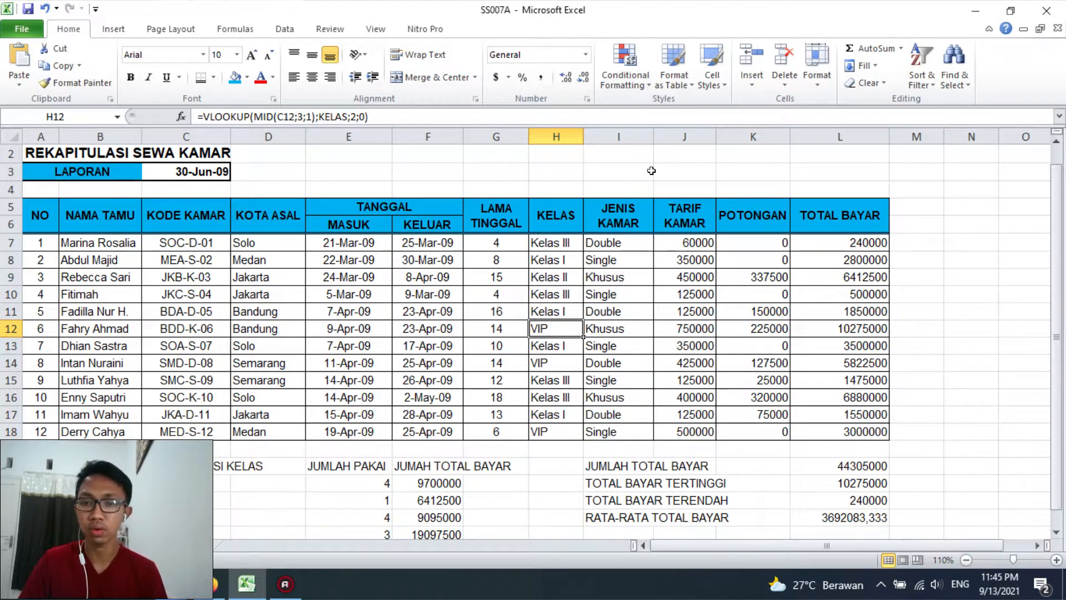
Centre the JENIS KAMAR entries in I7:I18 horizontally
drag(629, 244, 633, 428)
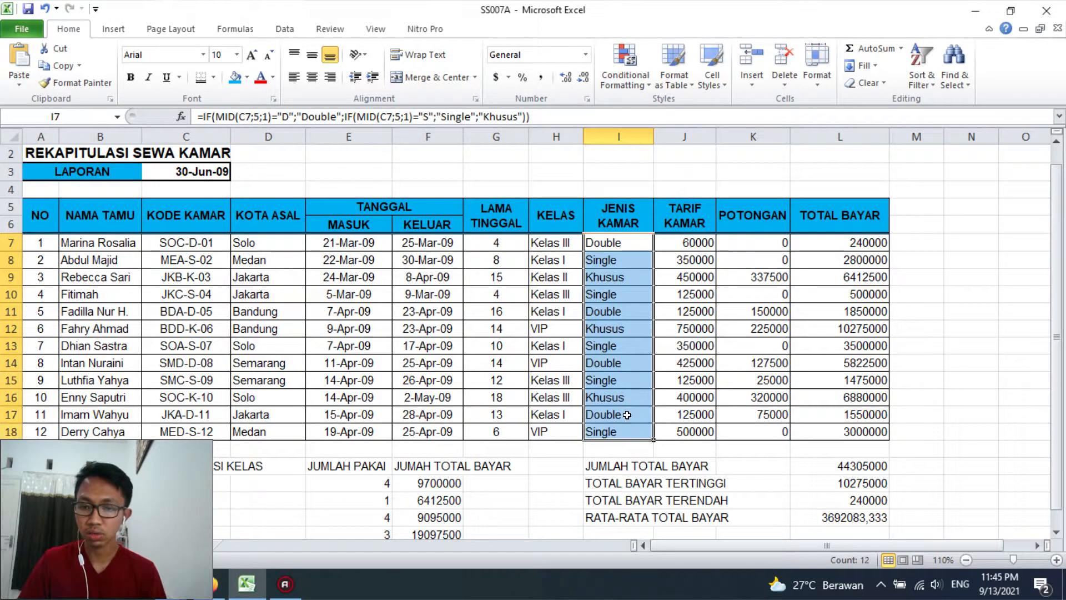
click(313, 77)
click(673, 275)
Format the amounts in J7:L18 as Accounting with the Rp Indonesian symbol and 0 decimal places
drag(676, 241, 866, 432)
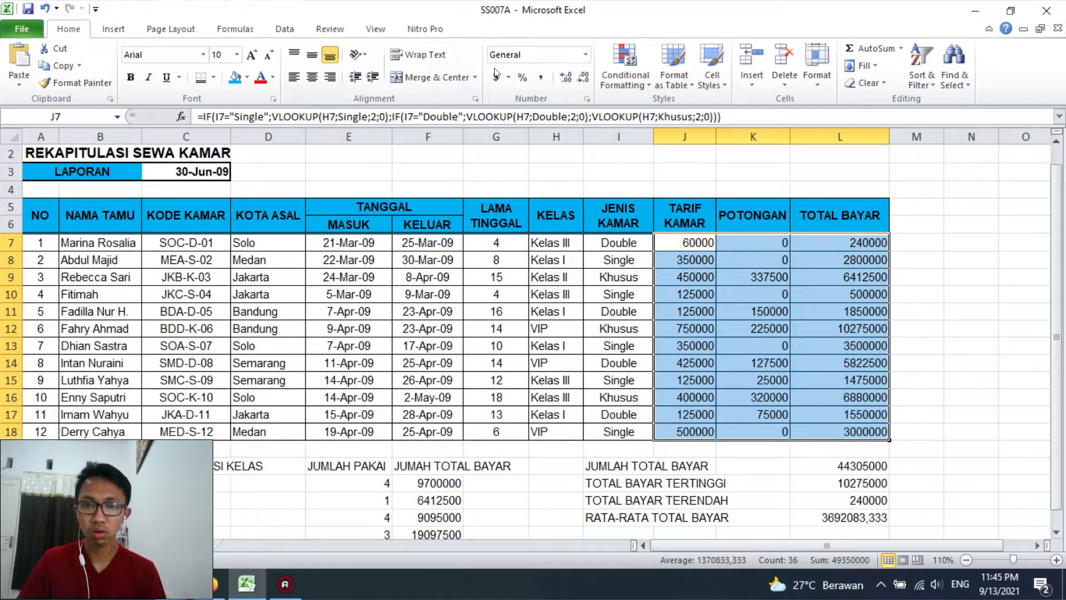
click(586, 54)
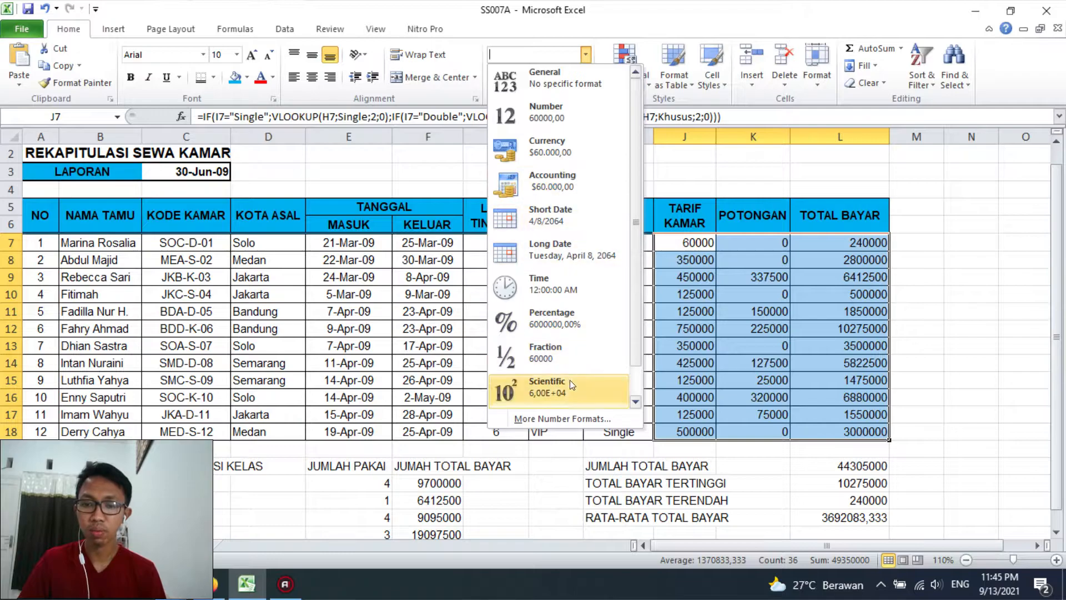
click(568, 414)
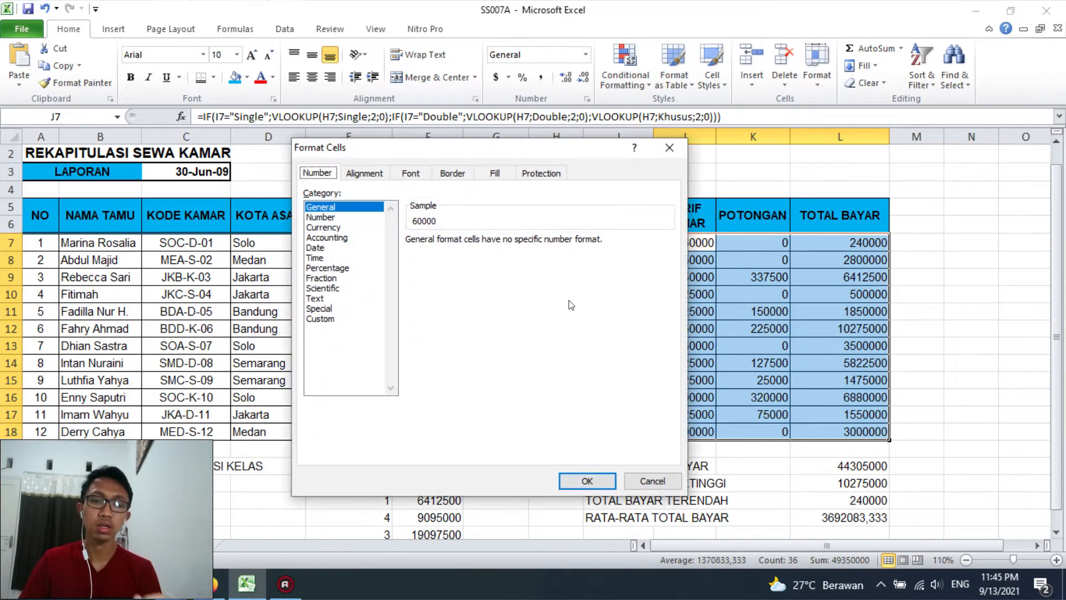
click(327, 237)
click(668, 260)
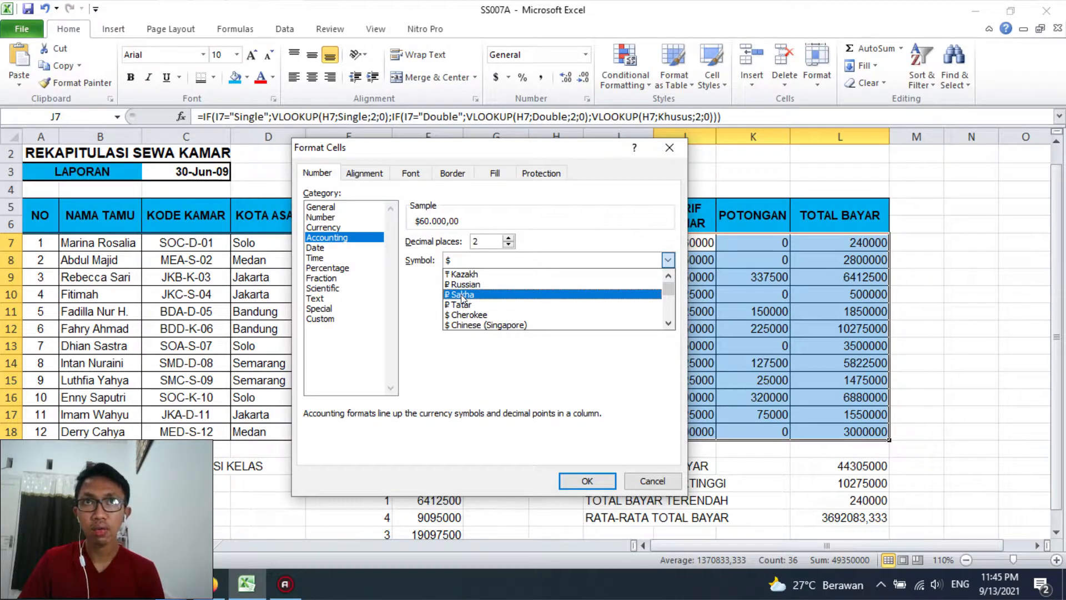
scroll(463, 288, down, 8)
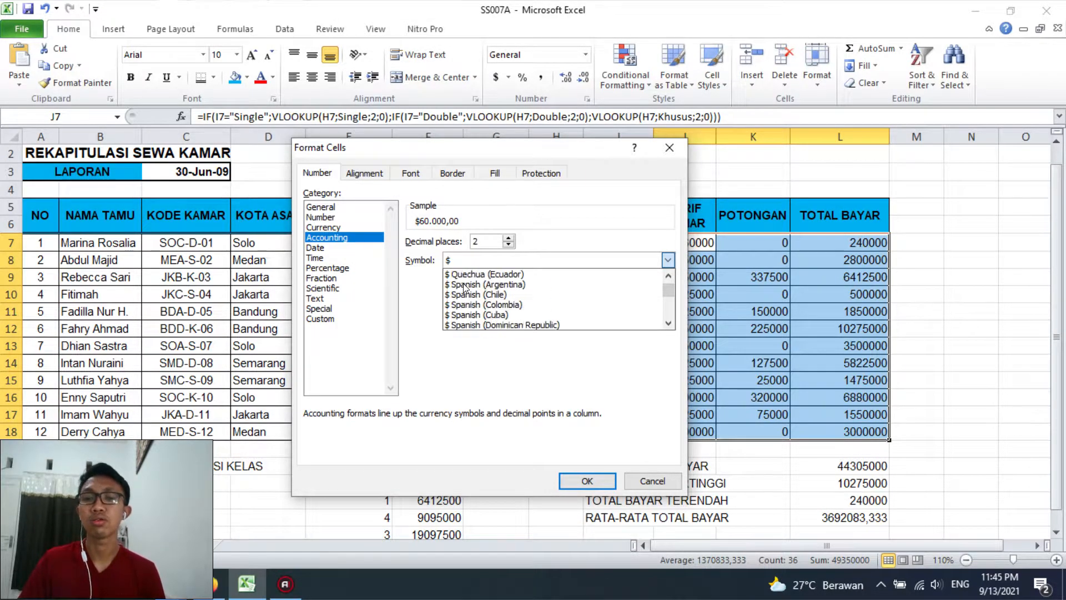
scroll(465, 287, down, 8)
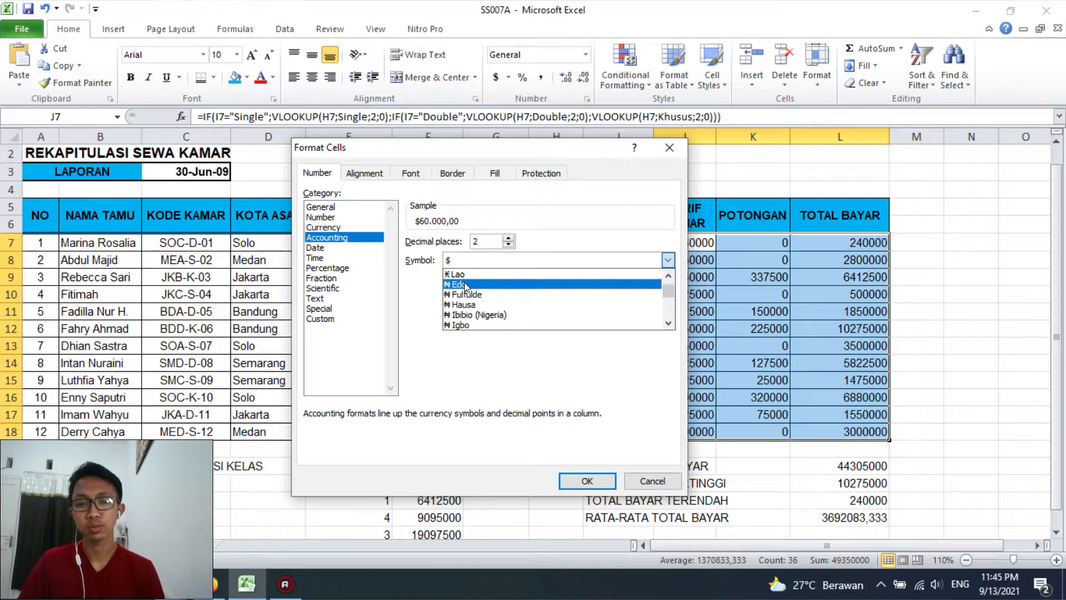
scroll(468, 285, down, 10)
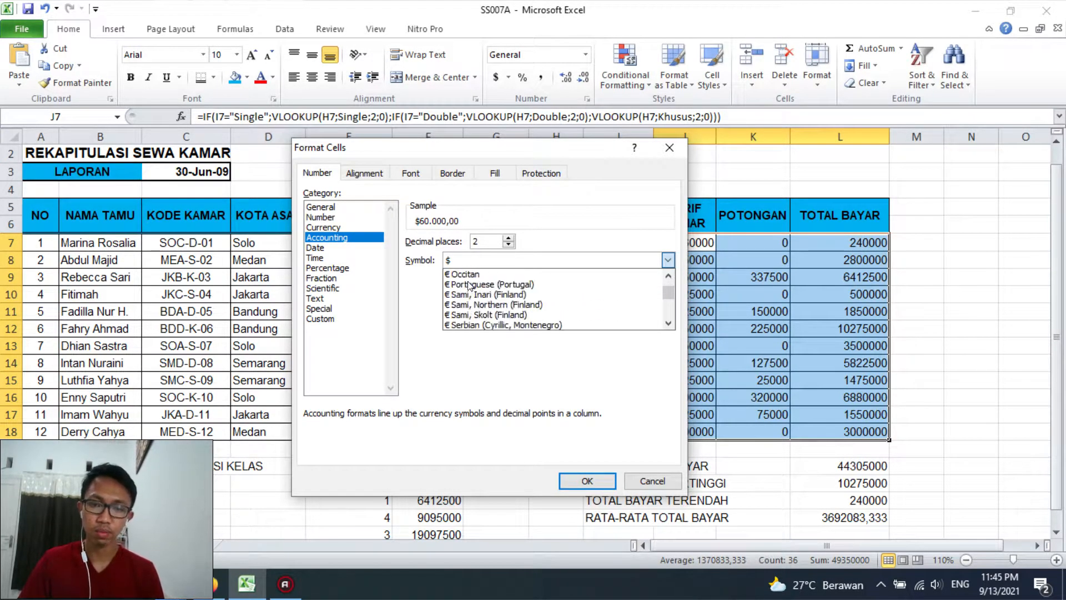
scroll(468, 285, down, 10)
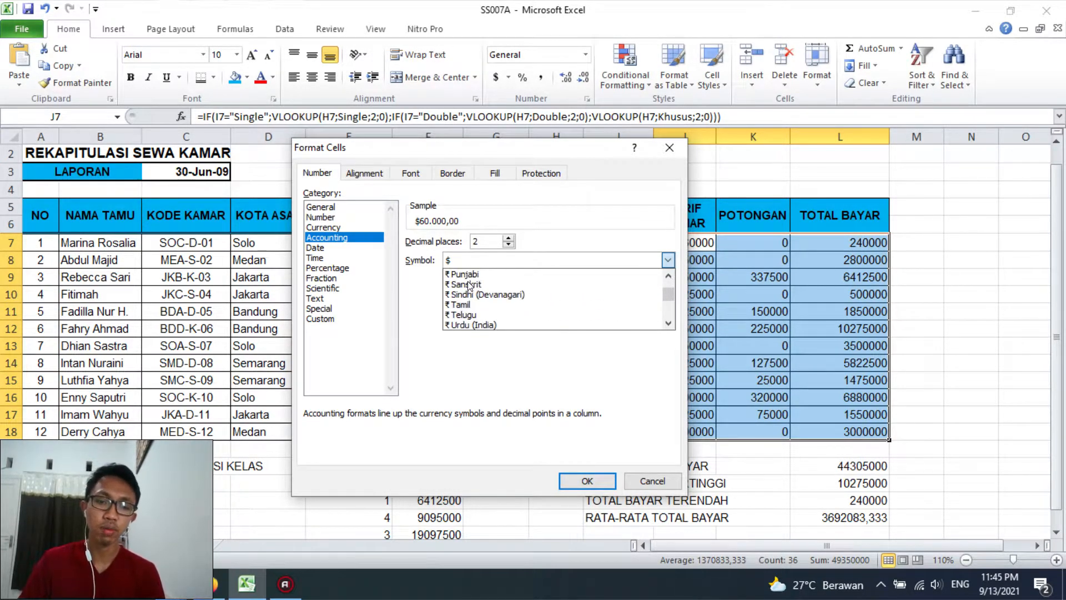
scroll(468, 285, down, 8)
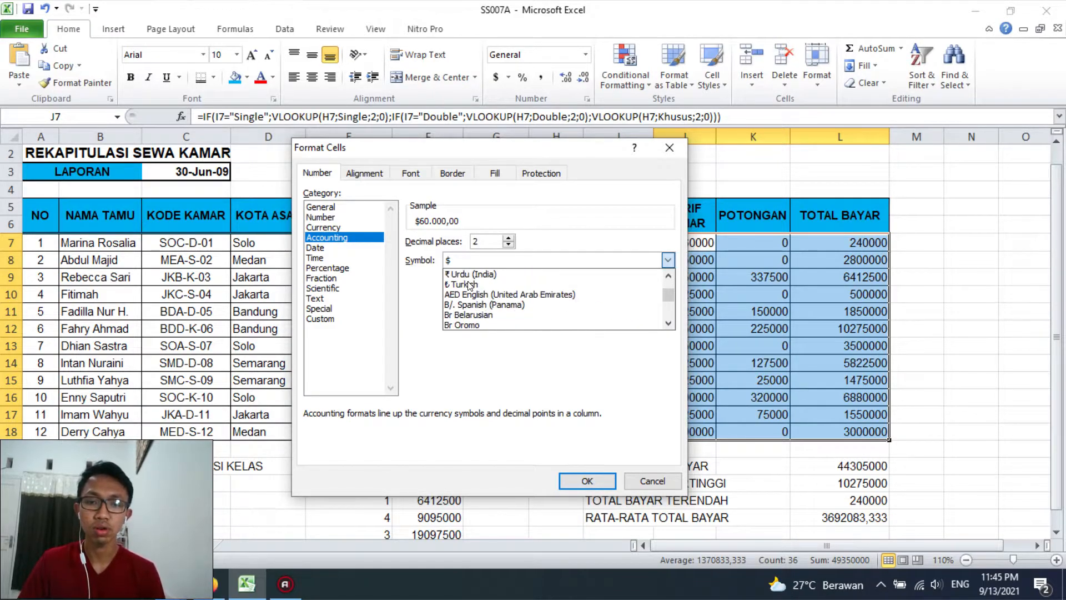
scroll(468, 285, down, 10)
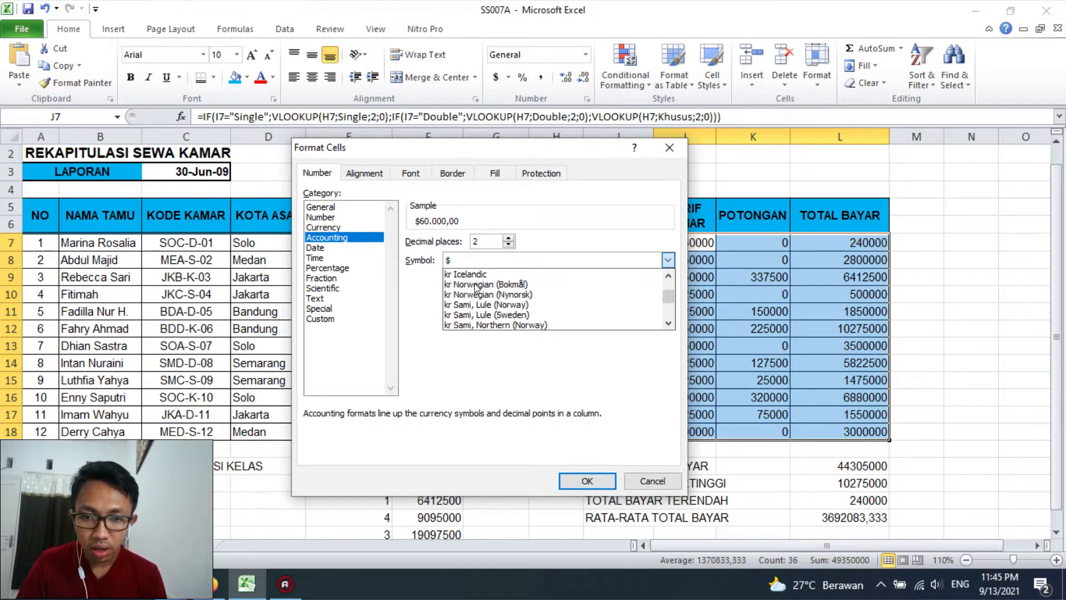
scroll(476, 288, down, 4)
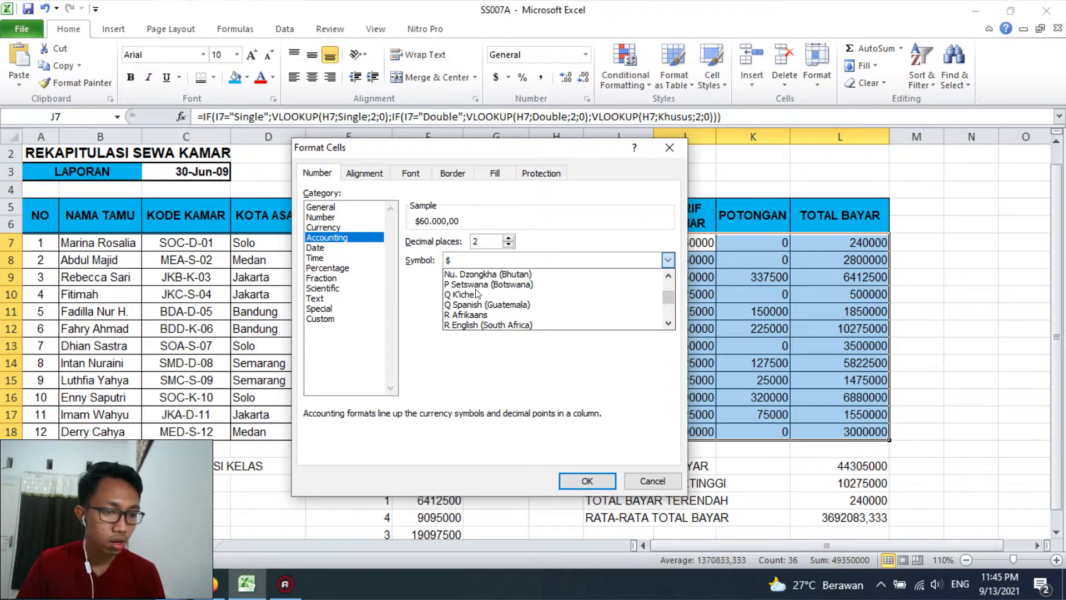
scroll(476, 292, down, 5)
scroll(476, 290, down, 1)
click(474, 296)
click(507, 245)
click(508, 244)
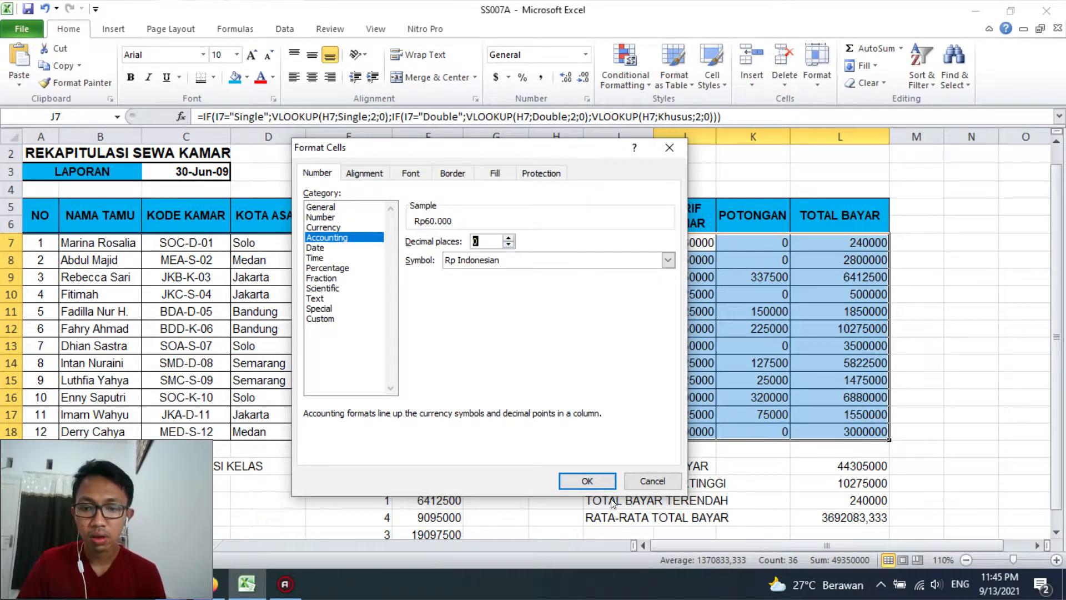
click(563, 479)
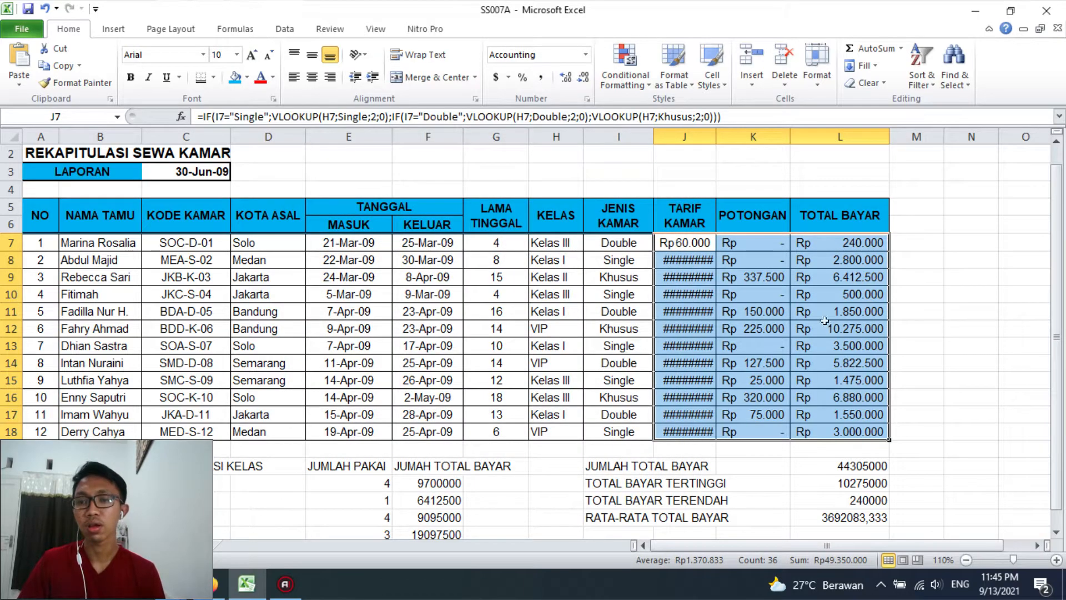
Widen the TARIF KAMAR column J so that its Rupiah amounts fit
double_click(716, 135)
drag(738, 138, 730, 138)
click(737, 358)
click(845, 445)
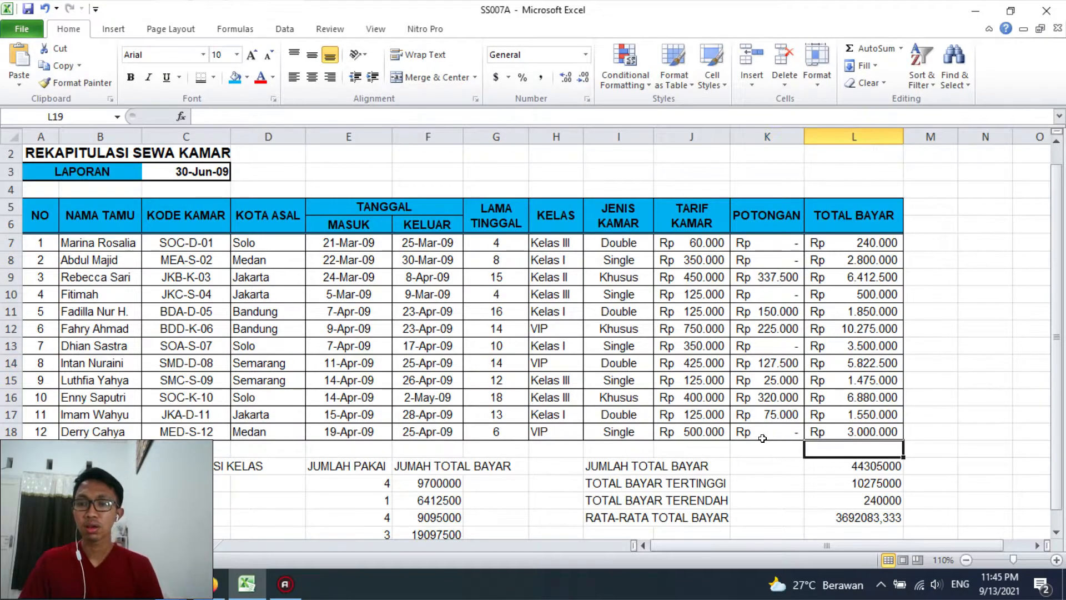
Merge and centre REKAPITULASI KELAS across C20:D20 and make the summary headers in C20:F20 bold
scroll(411, 448, down, 4)
drag(162, 256, 260, 254)
click(430, 77)
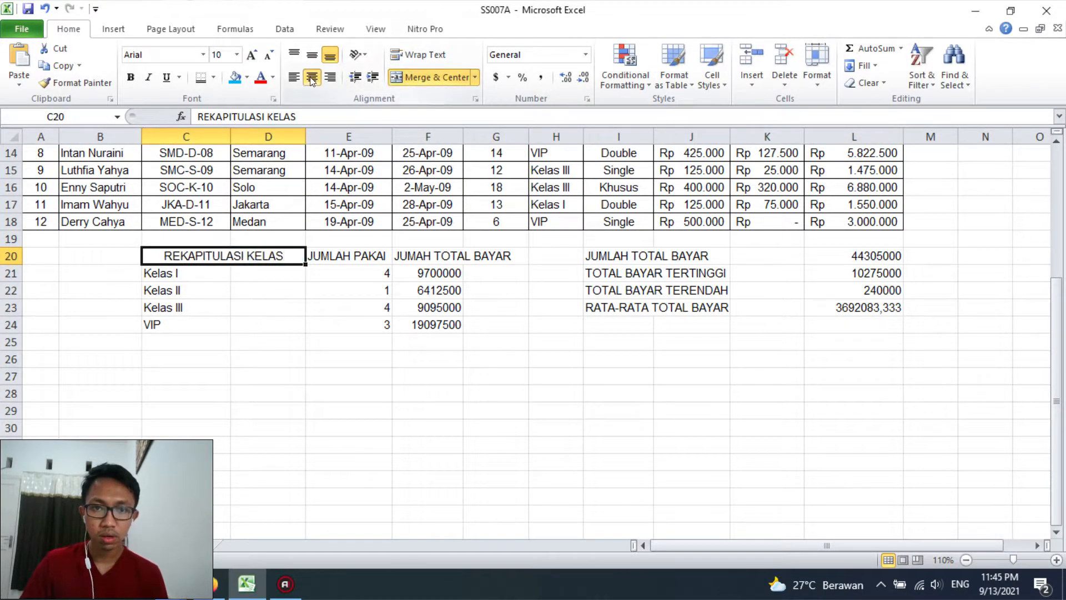
click(130, 78)
click(427, 427)
drag(167, 256, 437, 254)
click(131, 76)
click(348, 445)
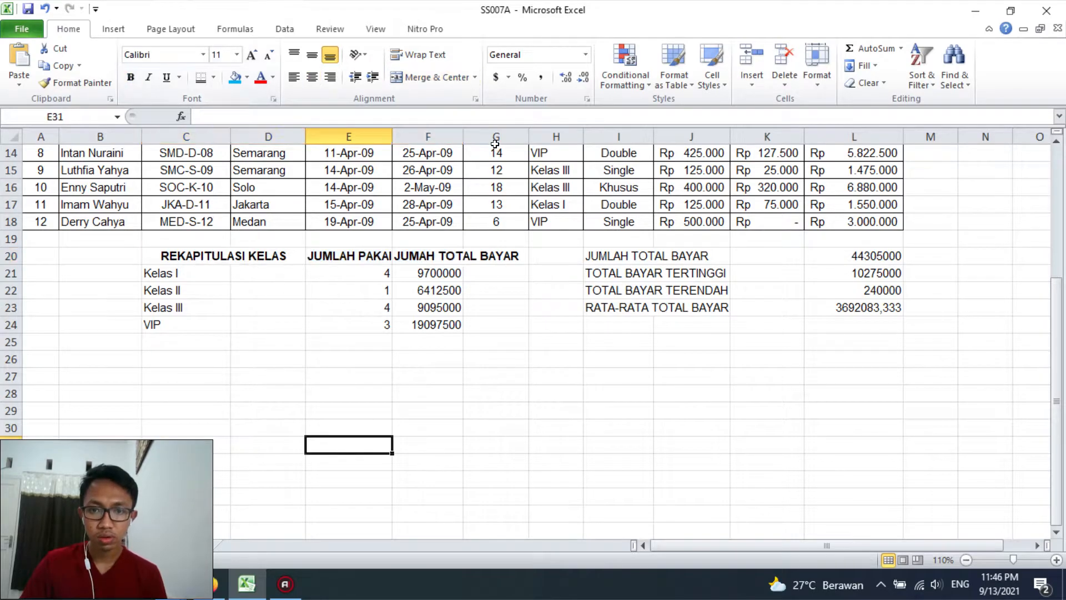
Merge and centre JUMAH TOTAL BAYAR across F20:G20 and wrap the text of the headers in C20:G20
click(495, 342)
drag(425, 256, 505, 256)
click(436, 77)
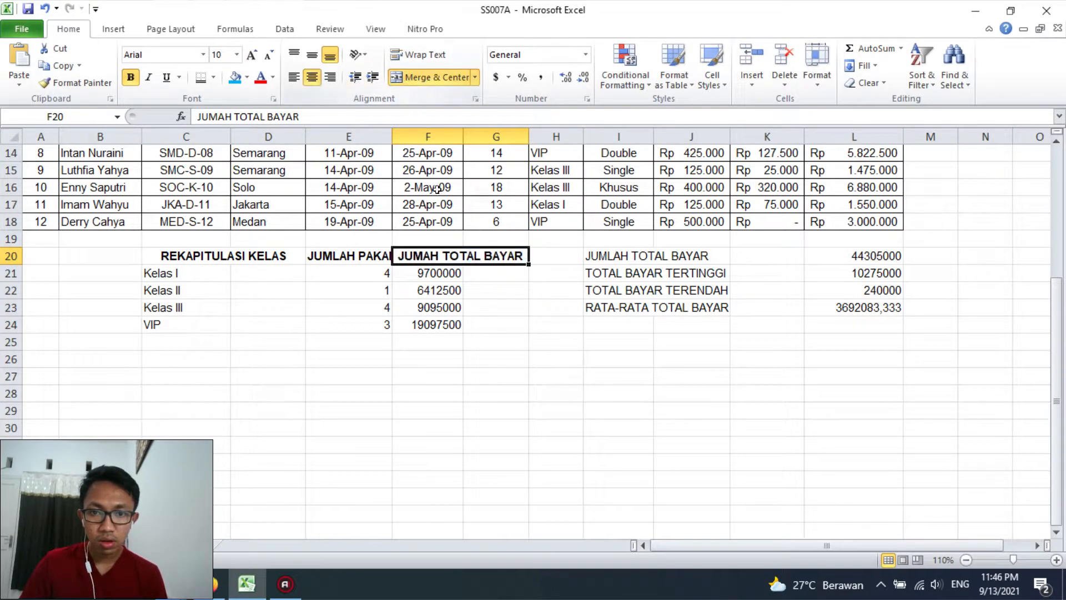
drag(228, 255, 444, 255)
click(424, 55)
click(526, 331)
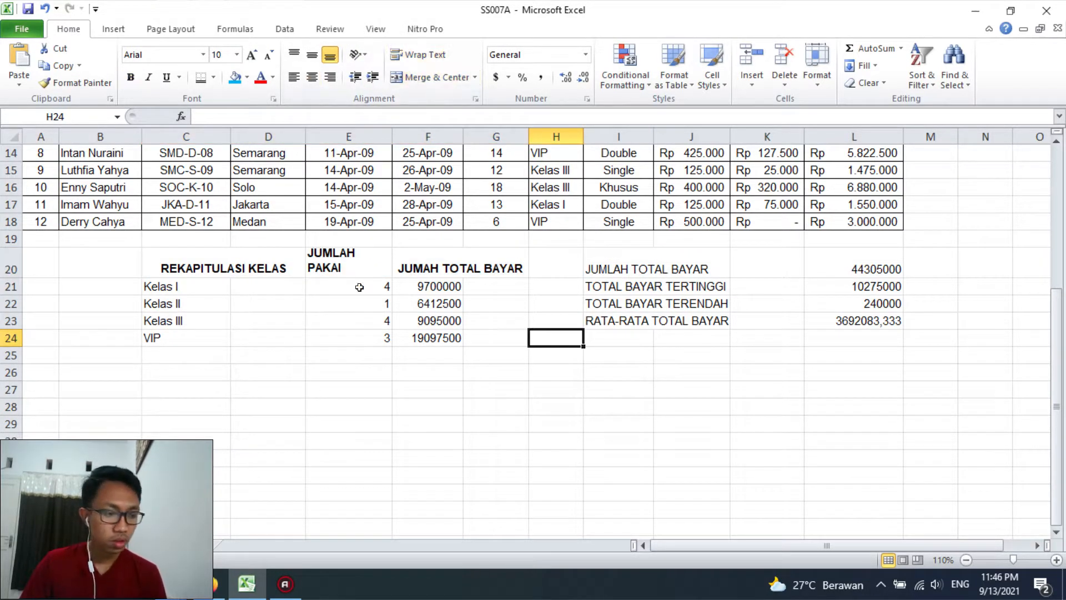
Centre JUMLAH PAKAI horizontally in E20 and align JUMAH TOTAL BAYAR in F20:G20 to the vertical middle
click(361, 257)
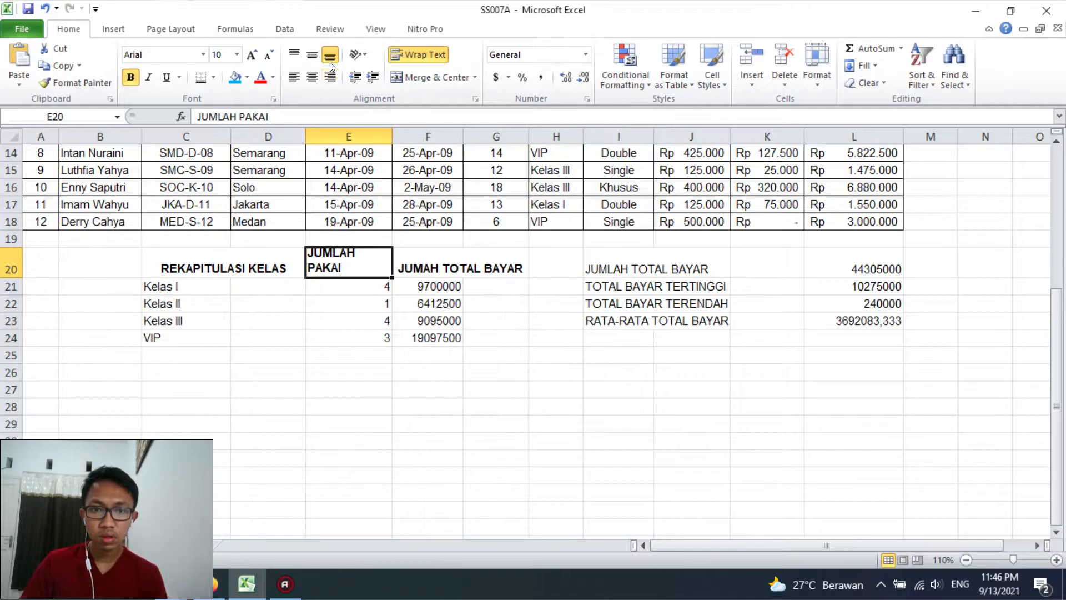
click(311, 77)
click(428, 258)
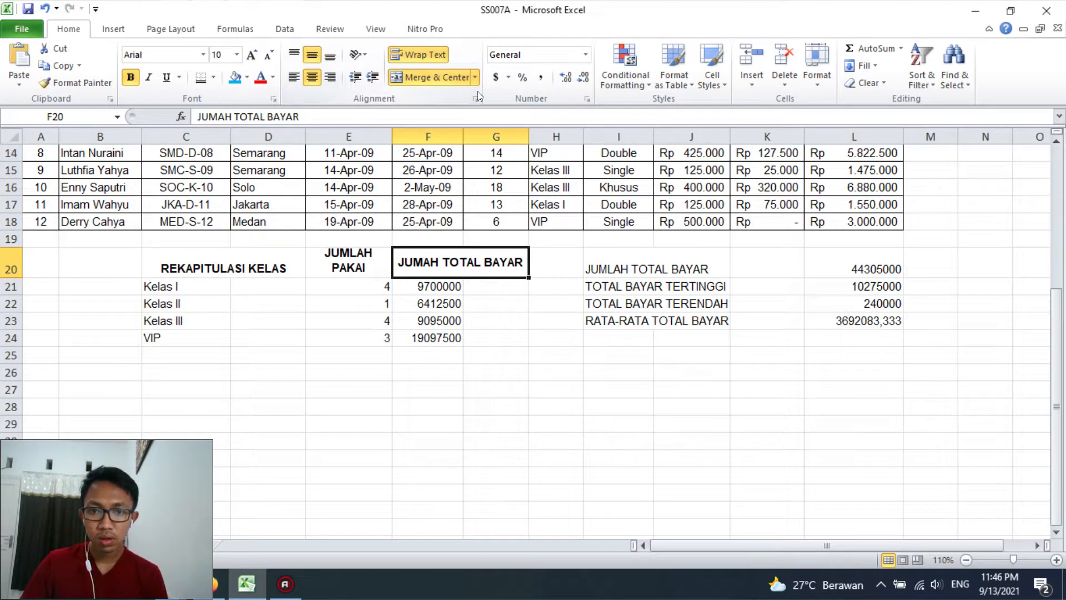
Narrow columns F and G and centre the class names and usage counts in C21:E24
drag(529, 136, 453, 135)
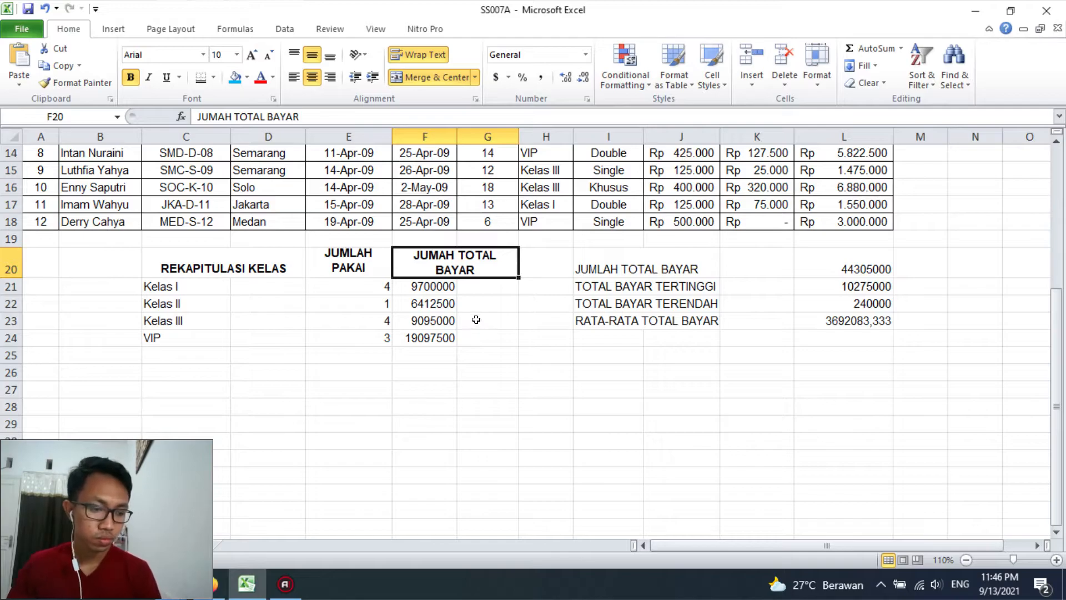
drag(187, 287, 388, 336)
click(312, 77)
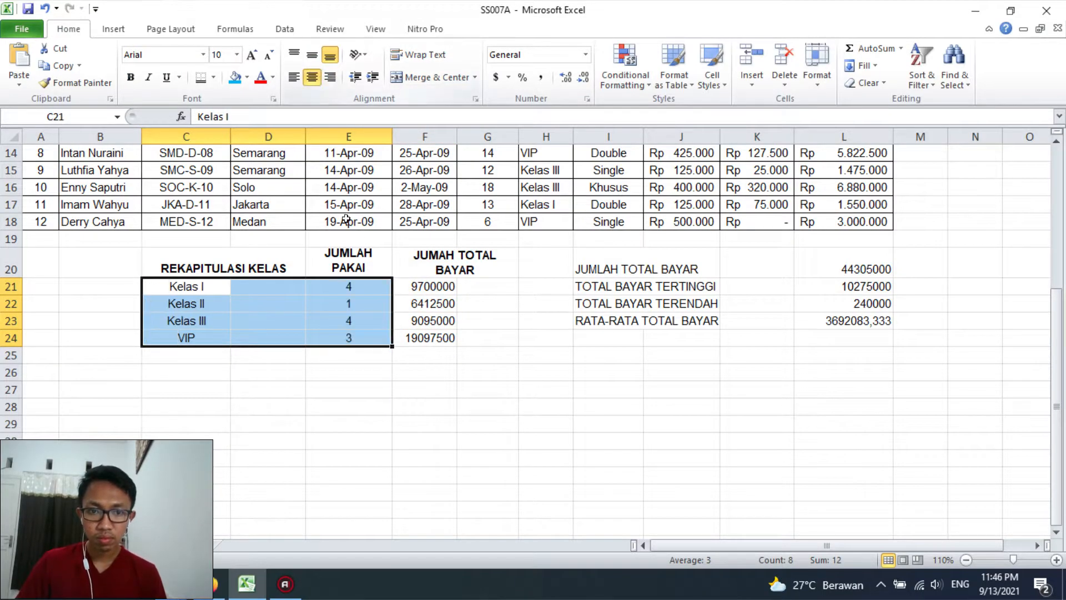
click(274, 328)
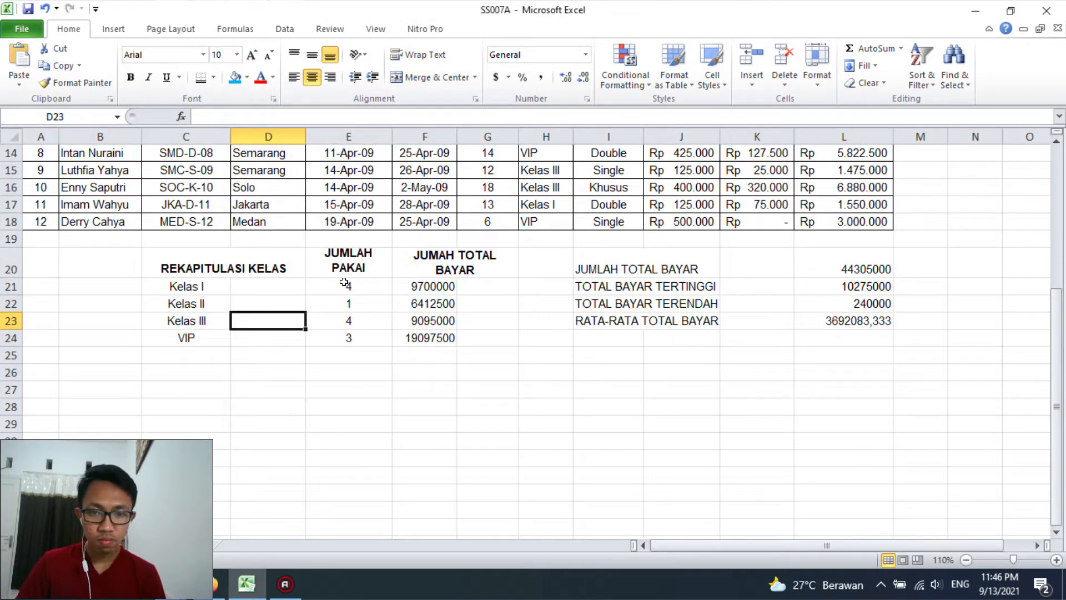
Copy the Rupiah formatting from J18 to the class totals in F21:F24 and widen column F
mouse_move(395, 290)
mouse_down()
mouse_move(411, 292)
mouse_move(427, 336)
mouse_up()
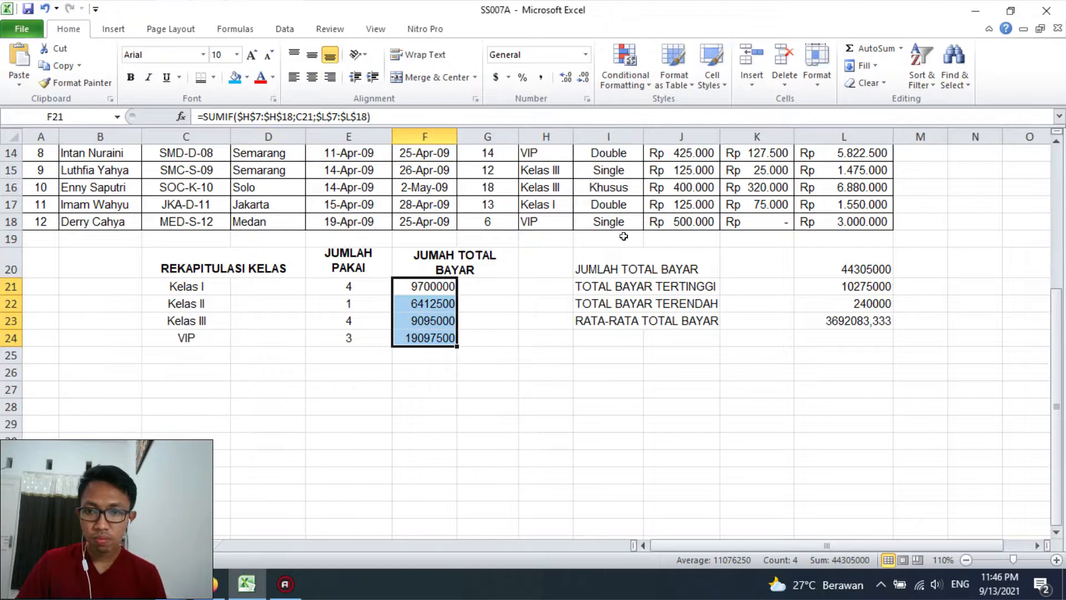
click(681, 222)
click(82, 83)
drag(424, 286, 425, 338)
drag(543, 355, 487, 355)
drag(457, 136, 473, 135)
Remove the borders from the class totals in F21:F24
drag(412, 279, 422, 338)
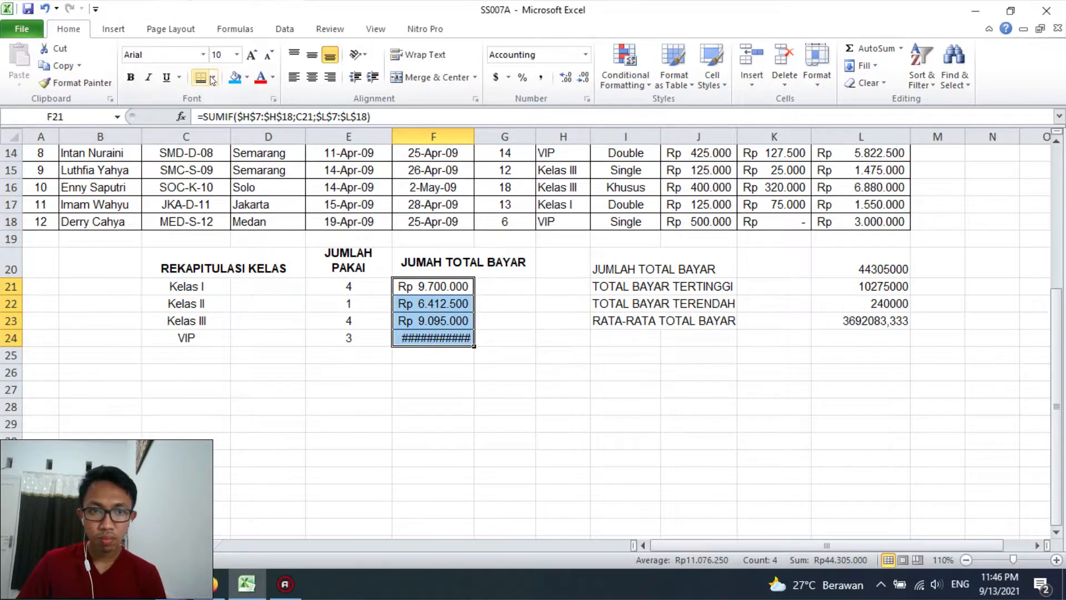
click(213, 77)
click(238, 185)
click(433, 372)
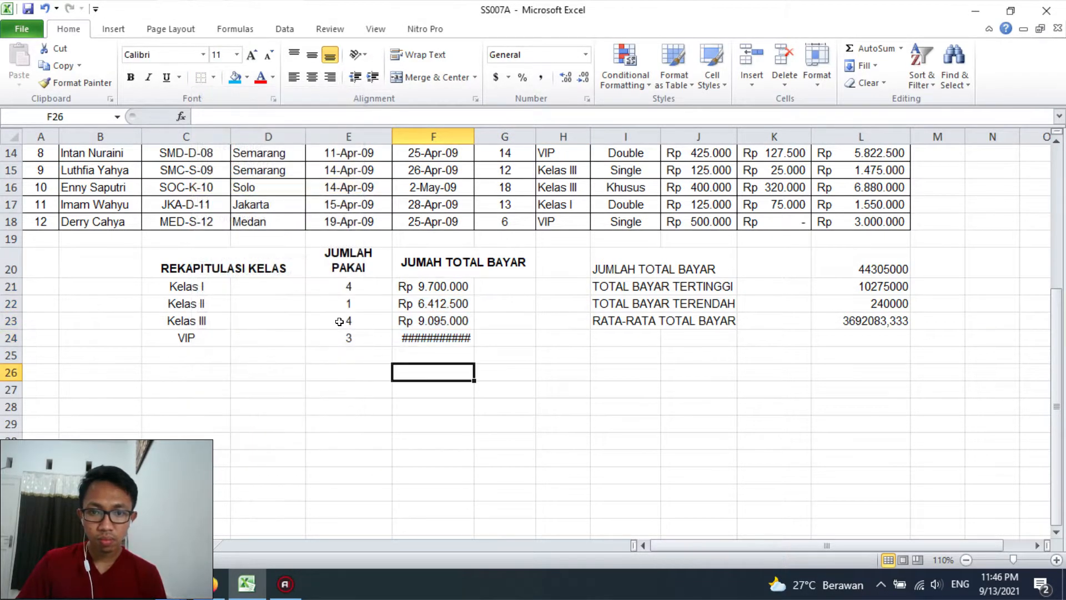
Apply a top and double bottom border to the class summary headers in C20:G20
drag(235, 280, 441, 255)
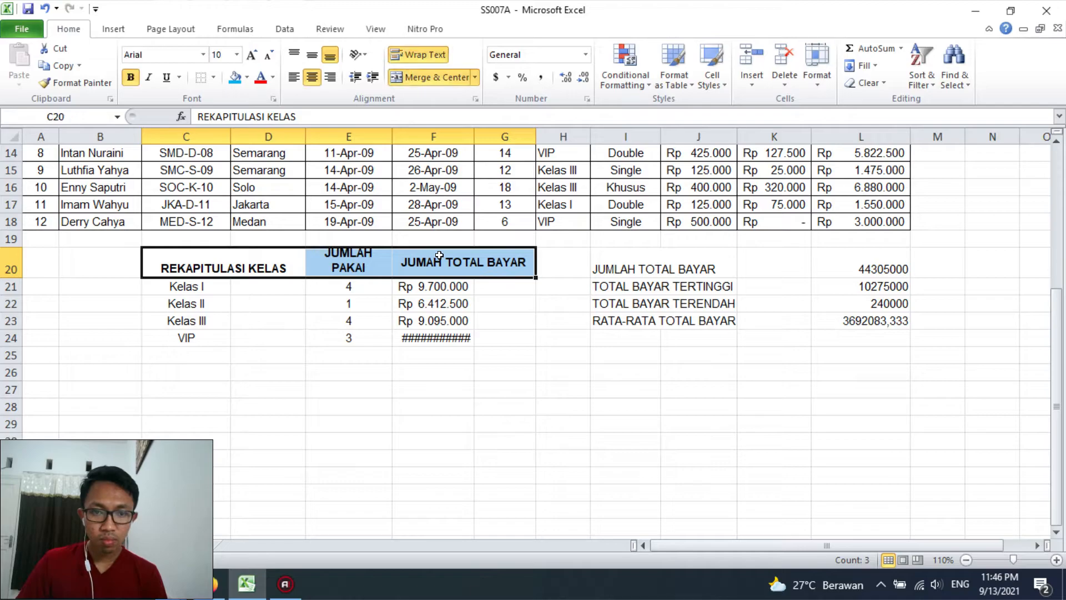
click(212, 78)
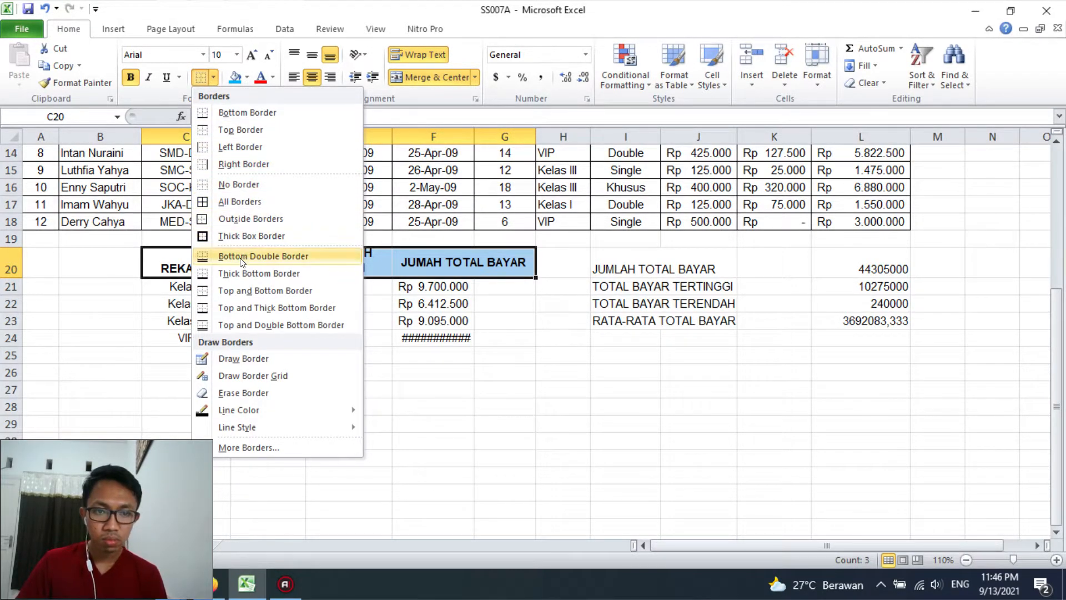
click(244, 256)
click(213, 78)
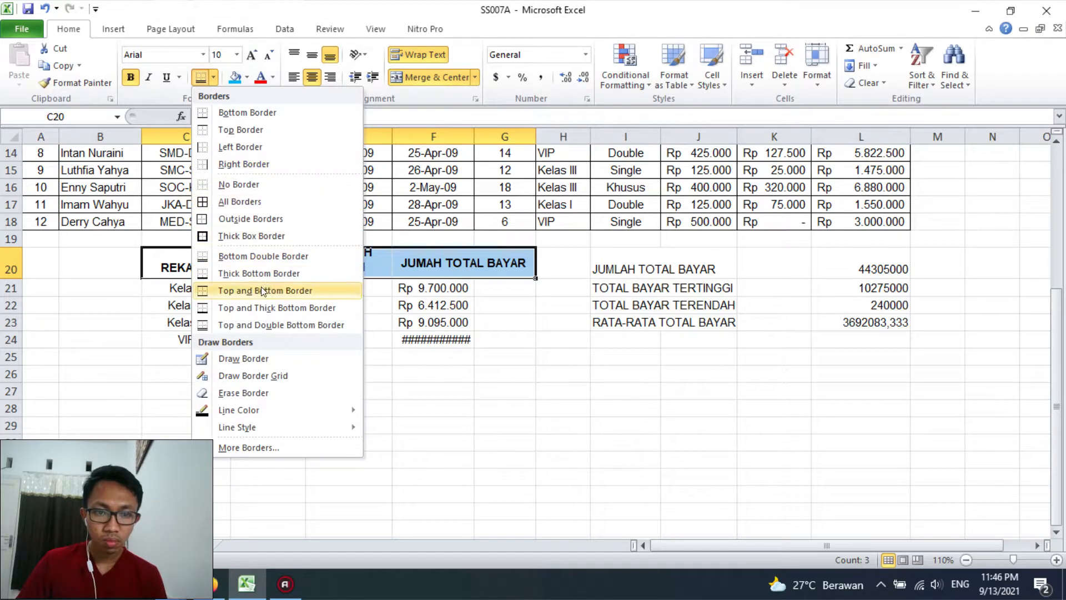
click(281, 325)
Adjust the heights of rows 19 and 20 to fit the wrapped header, and widen column F to fit the VIP total
click(433, 340)
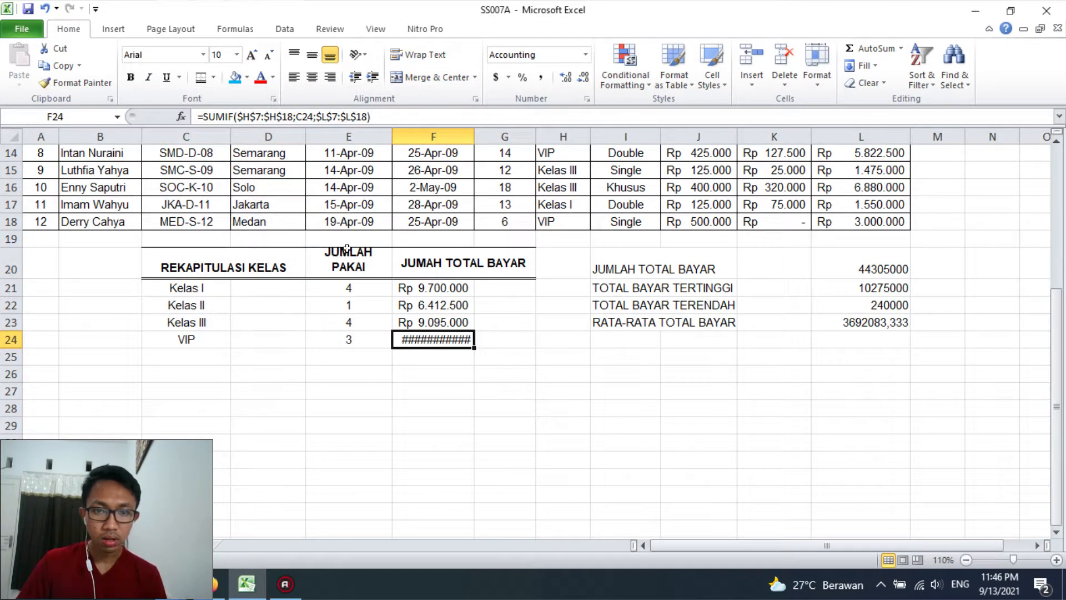
drag(12, 247, 12, 280)
click(266, 343)
drag(179, 295, 446, 343)
drag(469, 133, 473, 128)
click(468, 318)
drag(183, 292, 436, 341)
click(210, 81)
click(559, 381)
drag(210, 291, 455, 345)
click(433, 378)
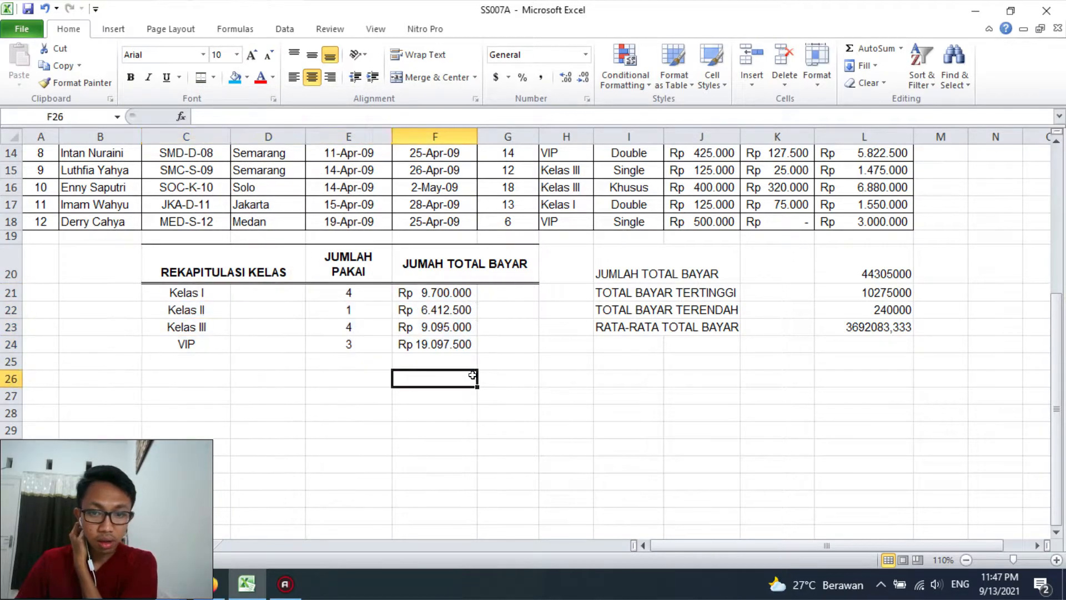
Merge the class total cells across F21:G24 row by row
drag(433, 292, 514, 337)
click(474, 77)
click(480, 114)
click(627, 413)
Merge the class name cells across C21:D24 row by row
drag(273, 292, 301, 327)
drag(200, 291, 261, 345)
click(475, 77)
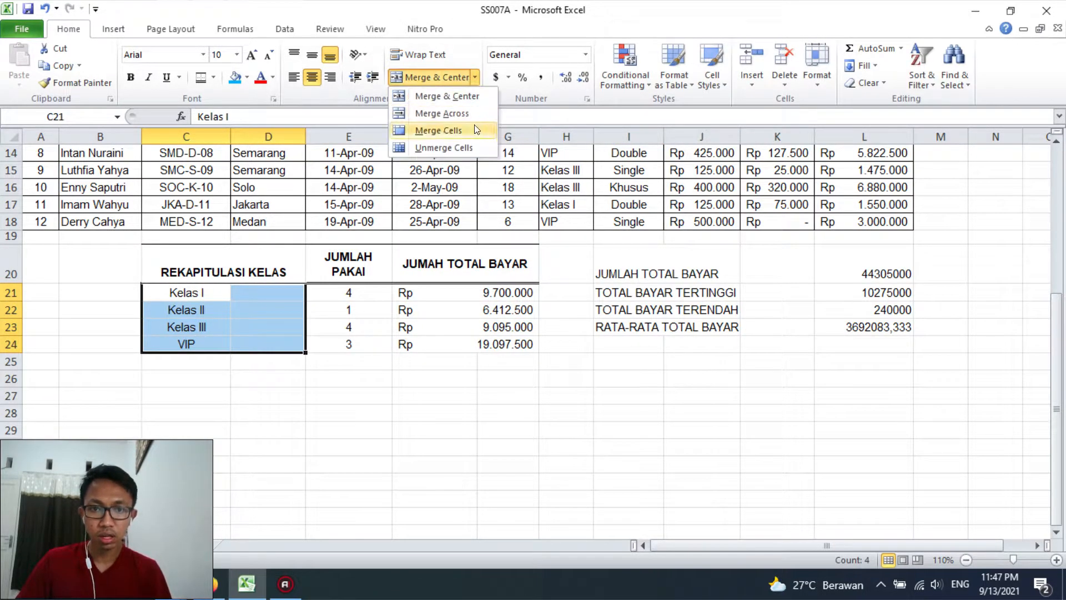
click(442, 114)
click(517, 347)
Add thin horizontal borders between the rows of C21:G24 and along the bottom edge of the range
drag(250, 291, 408, 344)
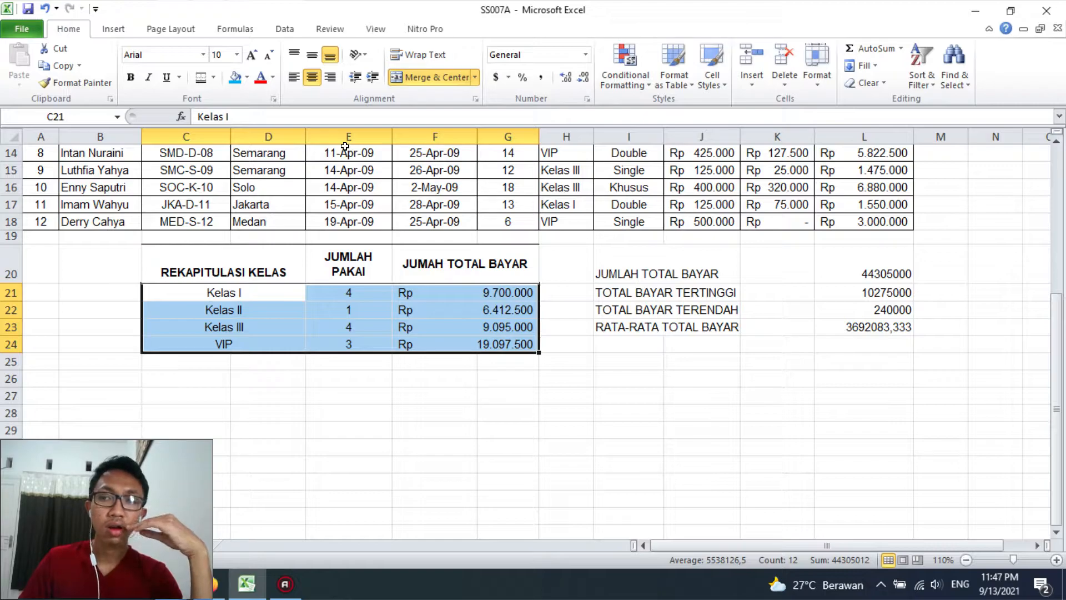
click(213, 78)
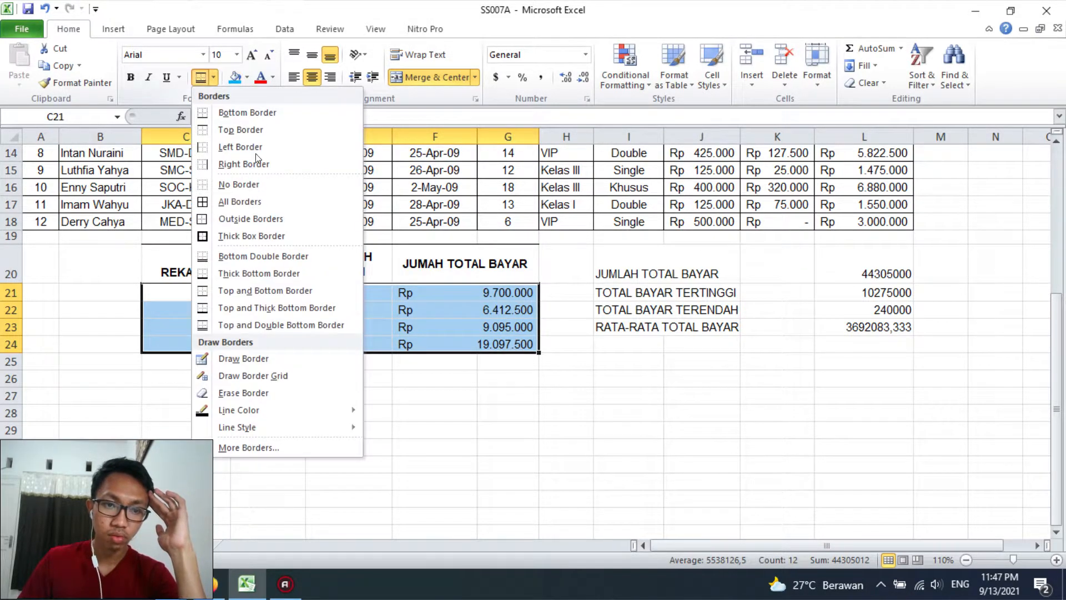
click(256, 452)
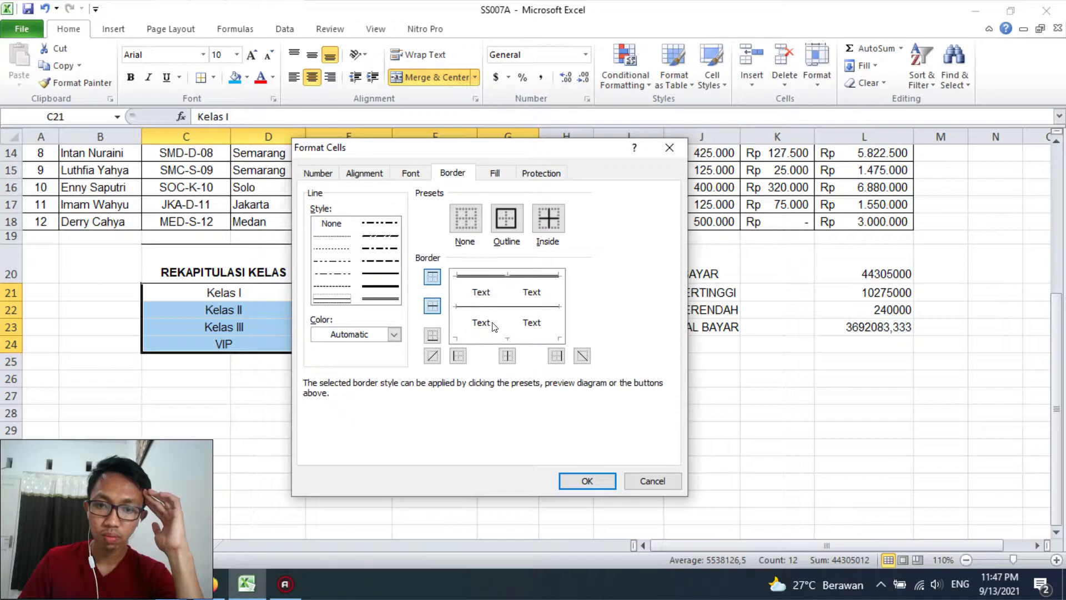
click(579, 480)
click(375, 433)
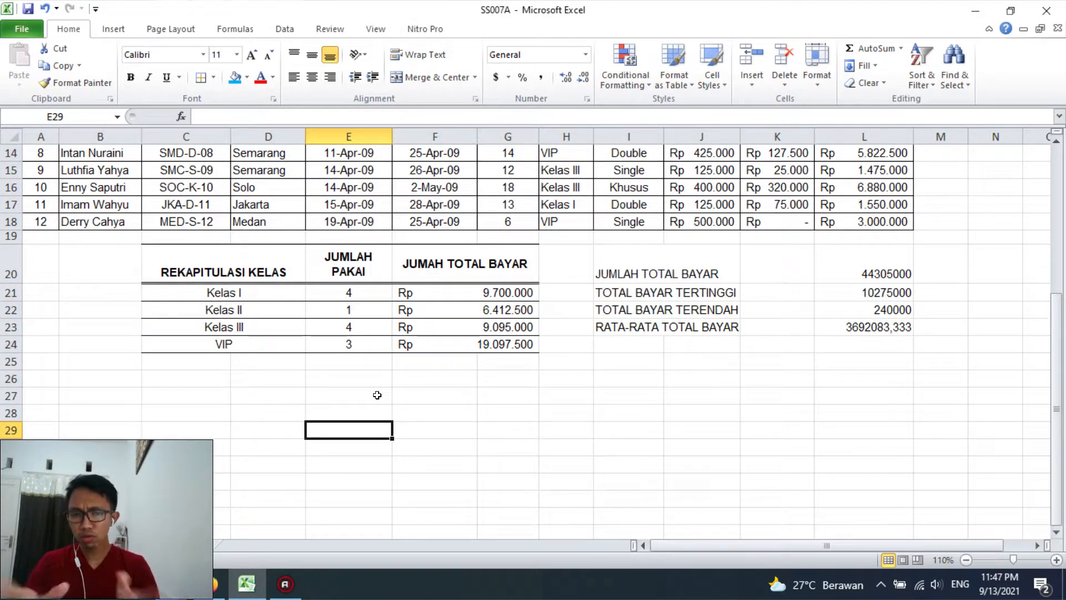
Merge the total summary labels across I20:K23 row by row
drag(626, 272, 745, 326)
click(745, 326)
drag(626, 272, 755, 320)
click(474, 77)
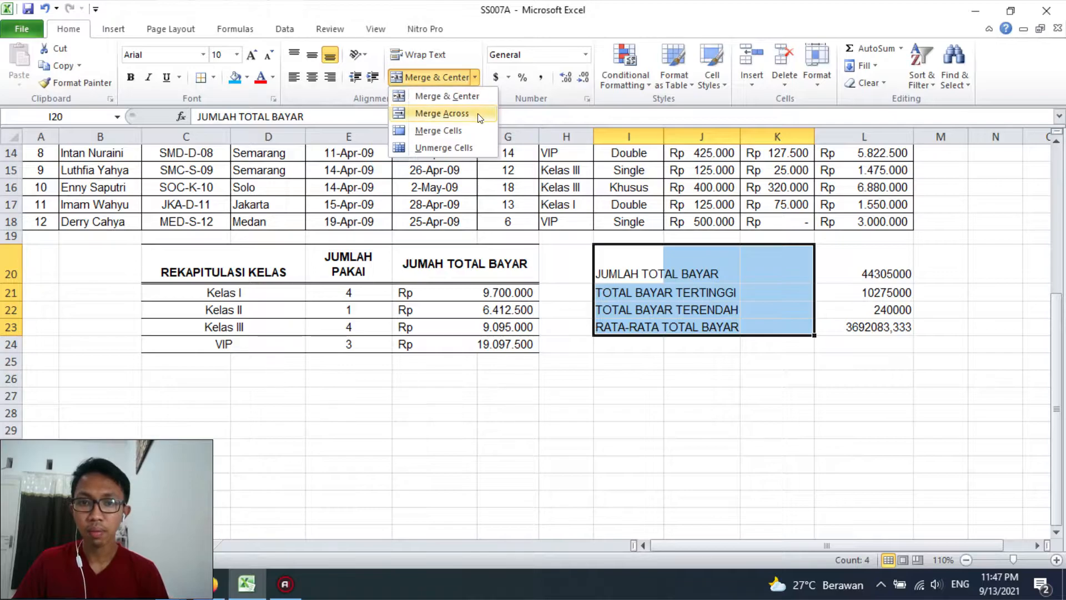
click(436, 109)
Right-align the total summary labels in I20:K23 and make them bold
click(329, 78)
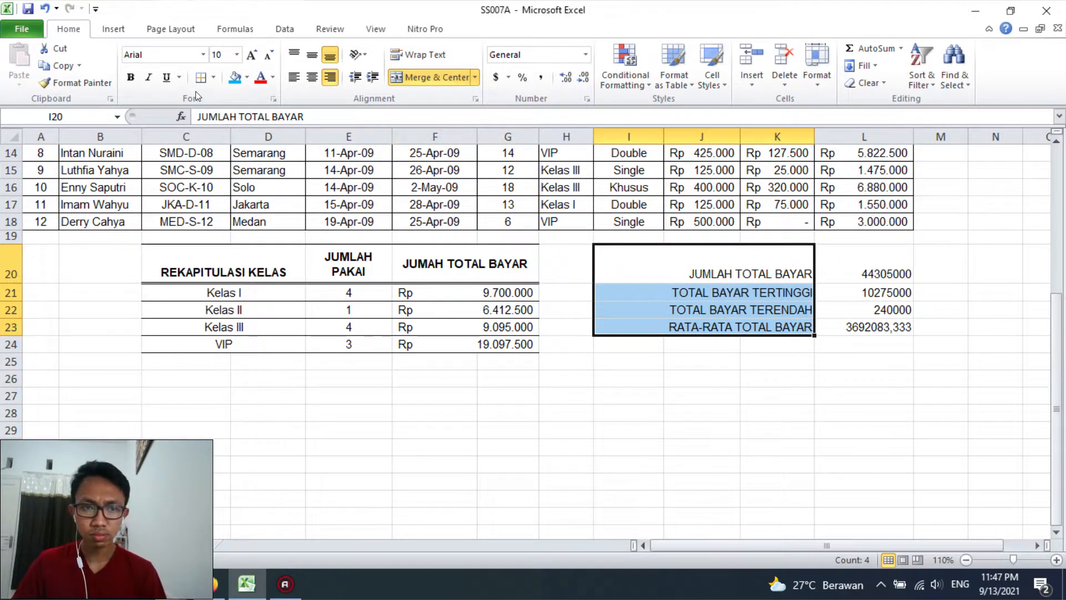
click(130, 77)
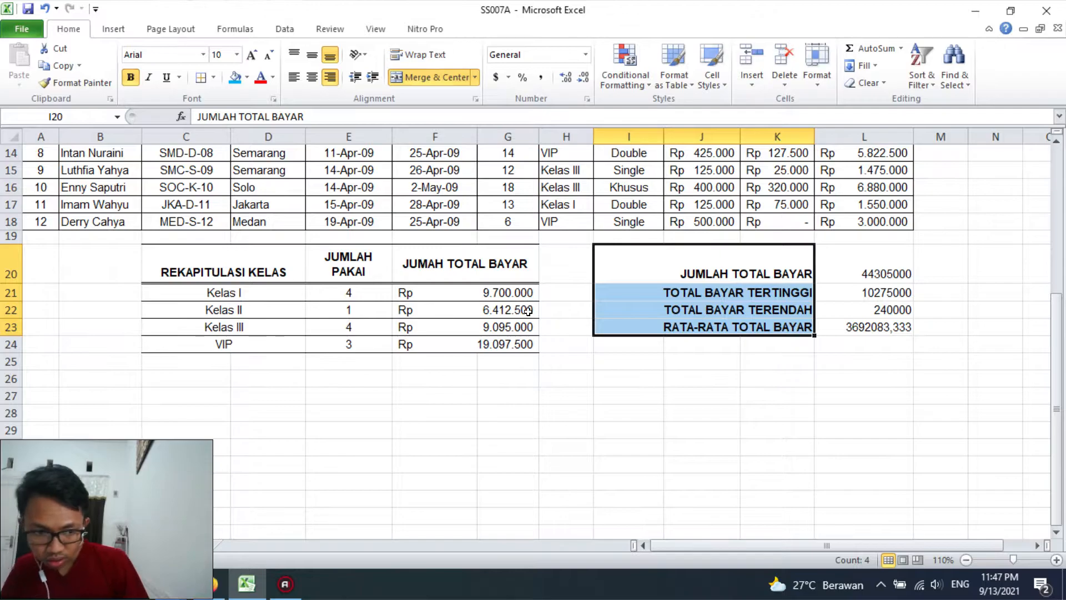
click(610, 325)
Italicise the labels TOTAL BAYAR TERTINGGI and TOTAL BAYAR TERENDAH, and fill I21:L22 with light blue
drag(679, 278, 681, 309)
click(681, 290)
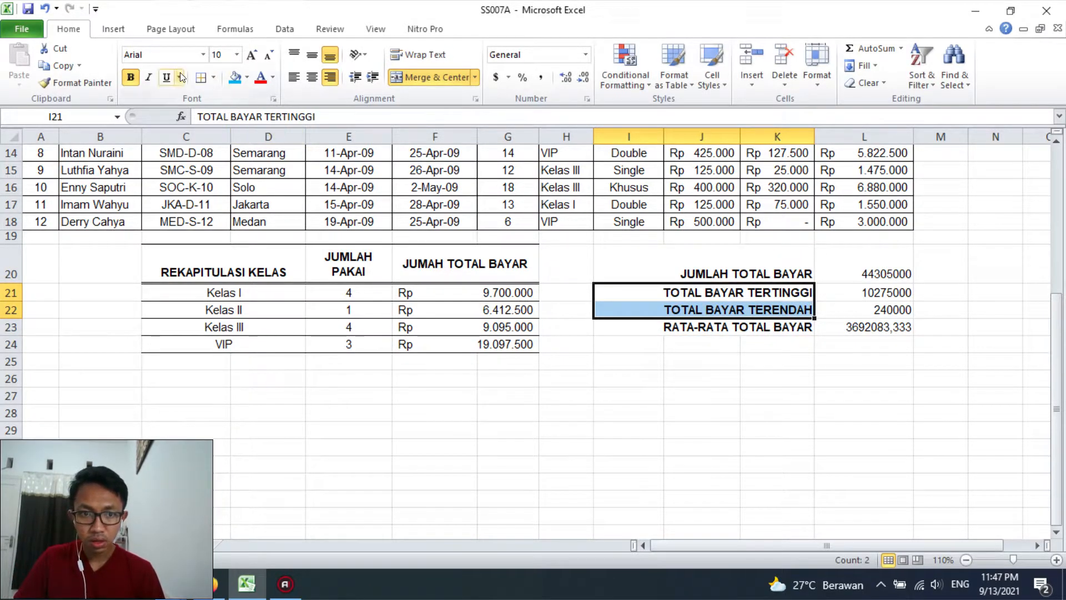
click(148, 77)
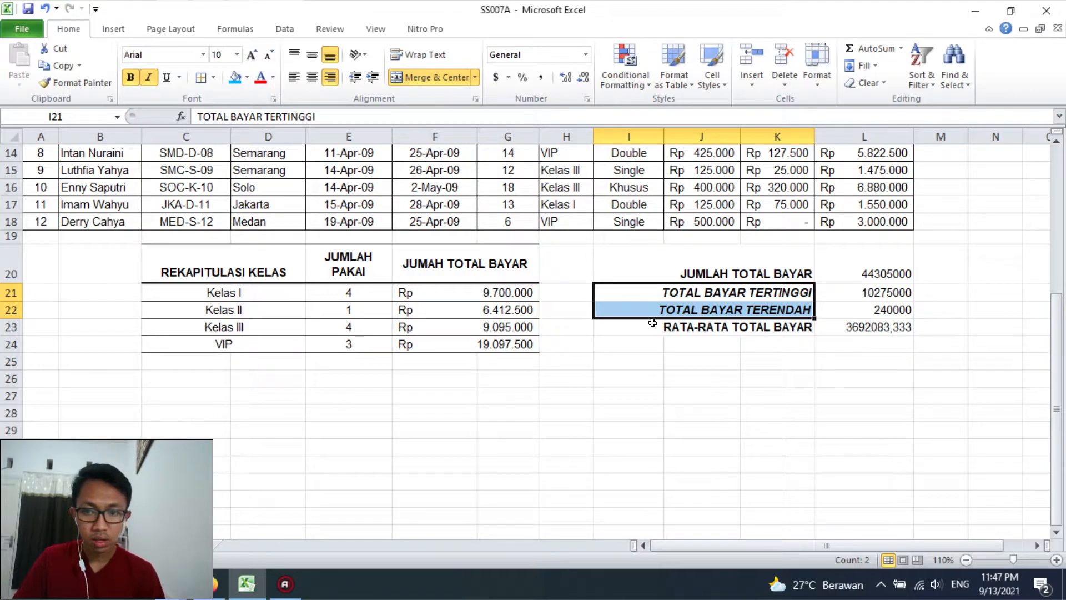
click(699, 358)
drag(668, 291, 865, 309)
click(233, 78)
click(863, 361)
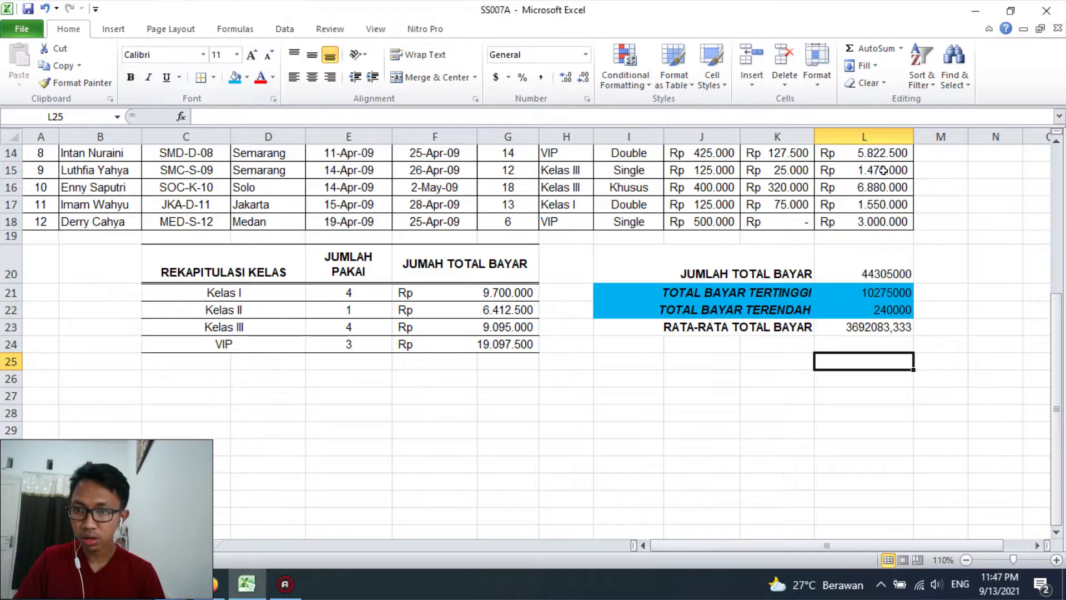
Copy the Rupiah formatting from L17 to the summary amounts in L20:L23
click(868, 200)
click(901, 385)
click(873, 274)
click(874, 205)
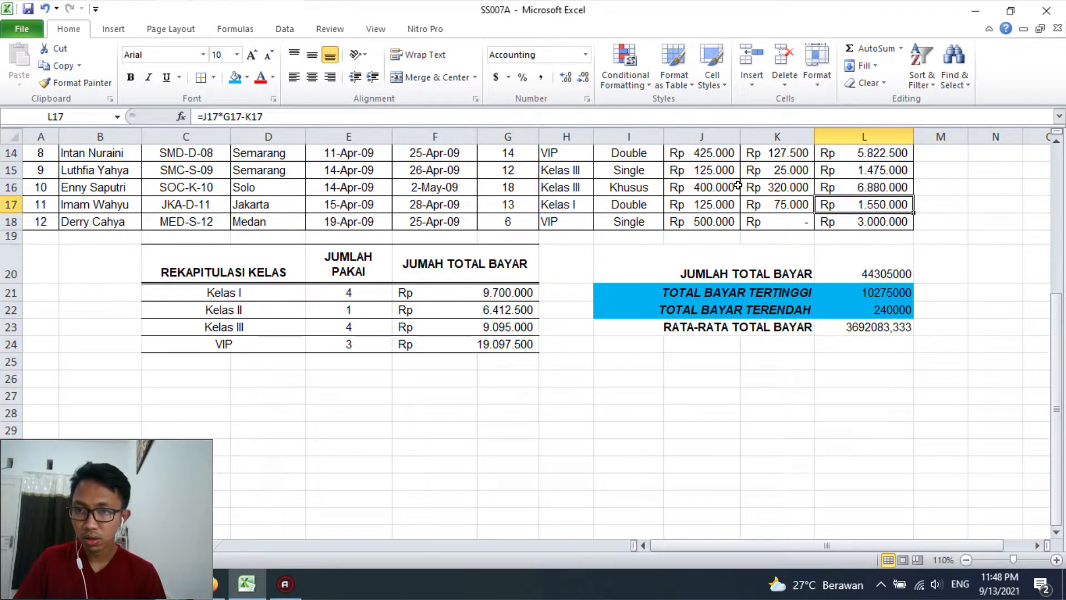
click(76, 82)
mouse_move(855, 276)
mouse_down()
mouse_move(883, 309)
mouse_move(887, 332)
mouse_move(881, 304)
mouse_up()
click(856, 274)
drag(739, 257, 872, 328)
click(887, 375)
Remove the borders from the summary amounts in L20:L23
drag(892, 271, 893, 325)
click(213, 78)
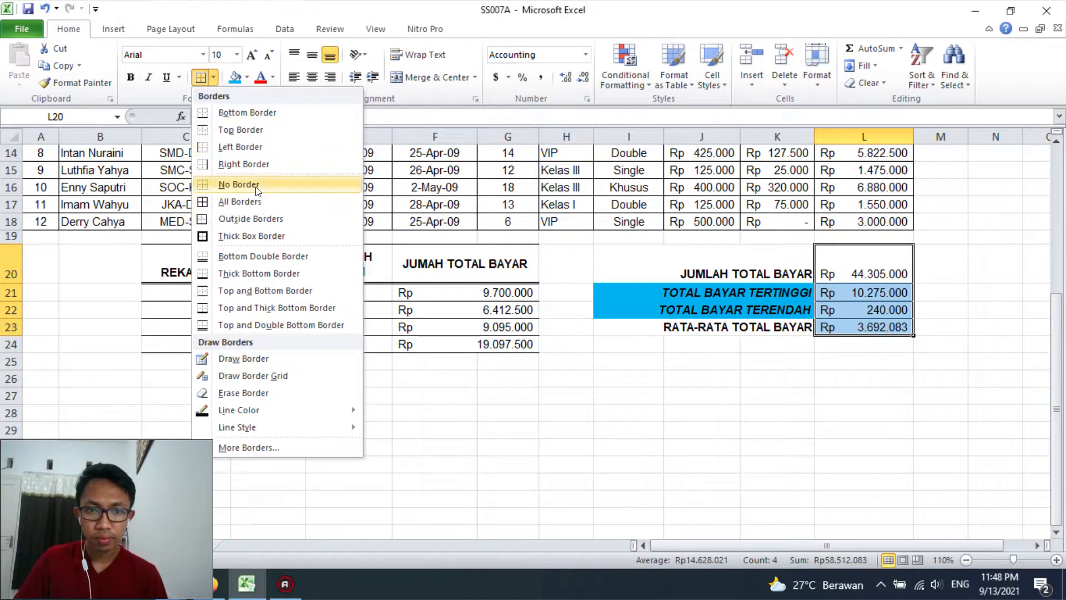
click(244, 178)
click(776, 413)
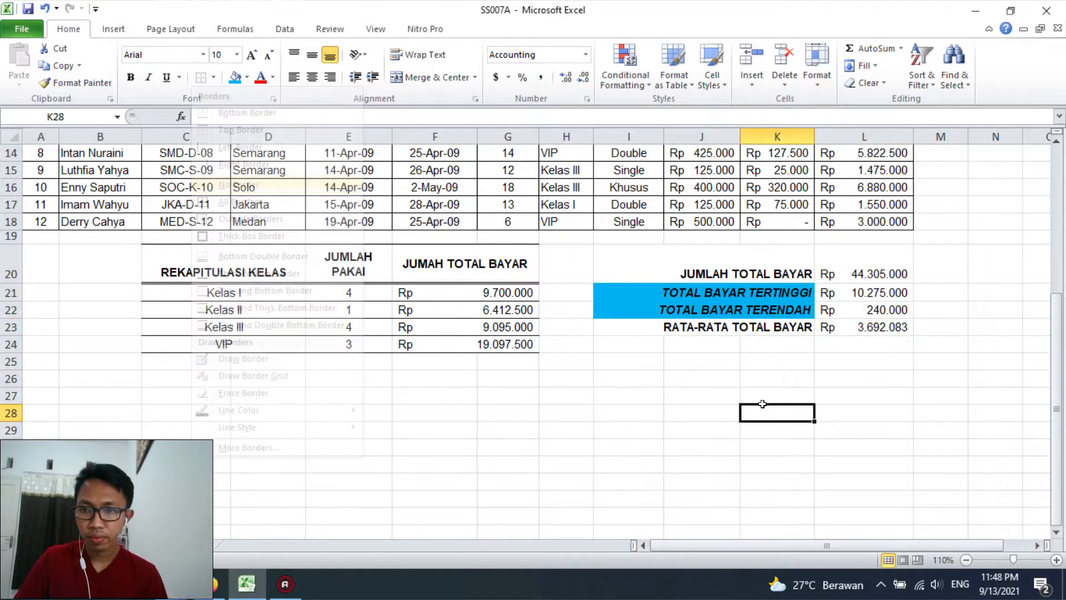
Underline the RATA-RATA TOTAL BAYAR label in I23 and its amount in L23
click(772, 332)
click(171, 81)
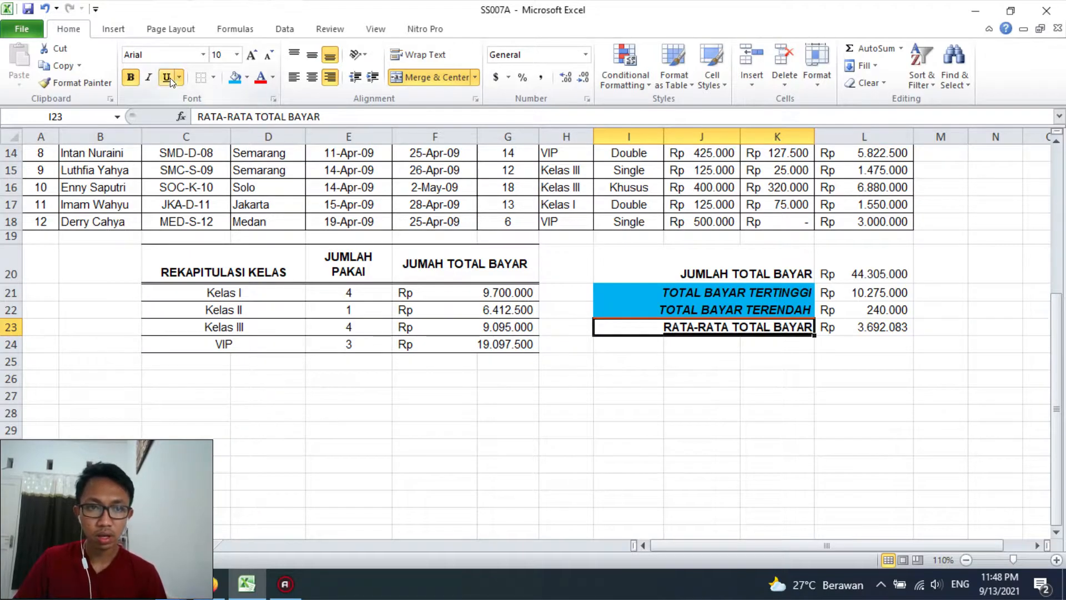
key(Right)
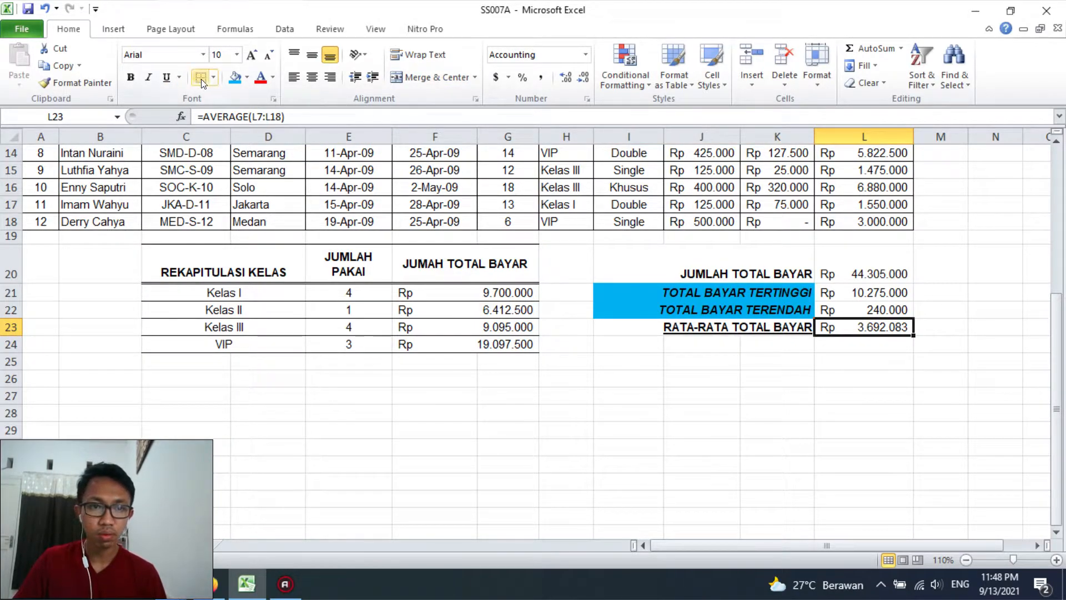
click(167, 77)
click(775, 346)
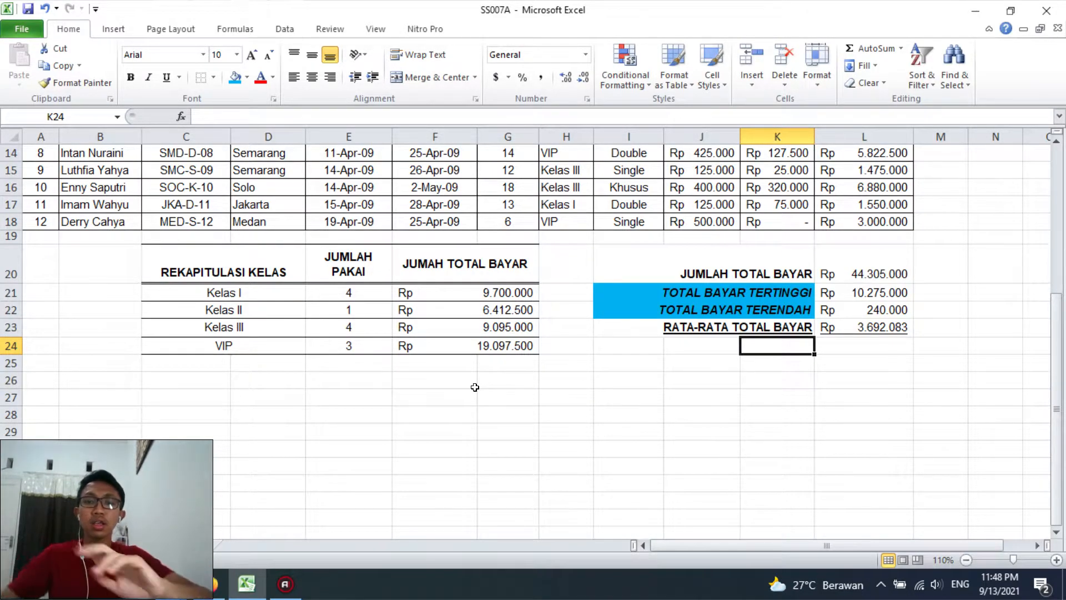
Review the formatted recap and rename its worksheet as KAMAR
scroll(617, 145, up, 5)
scroll(599, 264, down, 1)
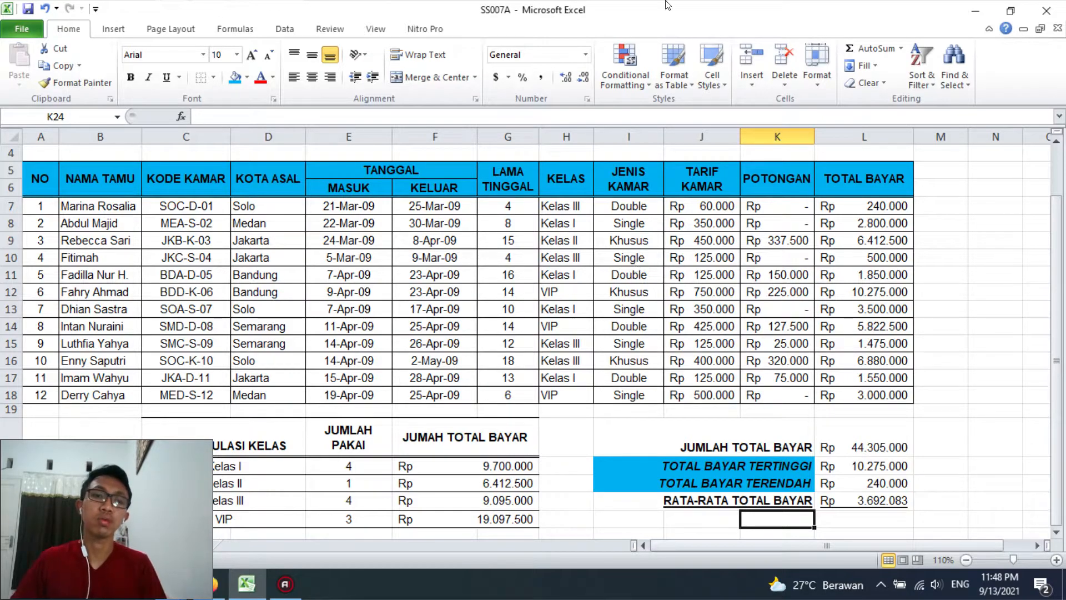
scroll(383, 170, up, 1)
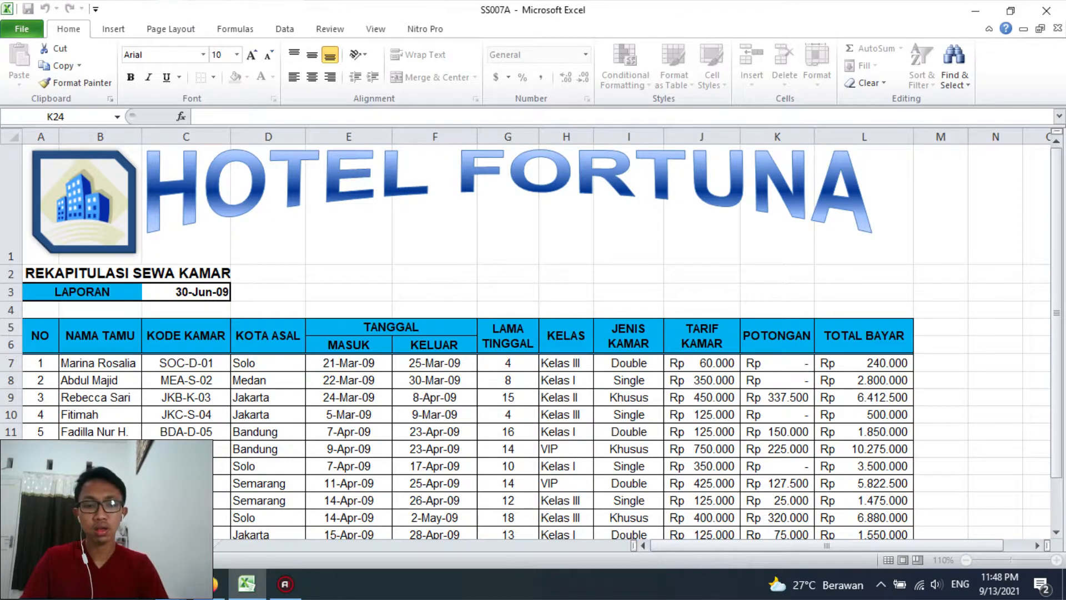
text(KAMAR)
key(Return)
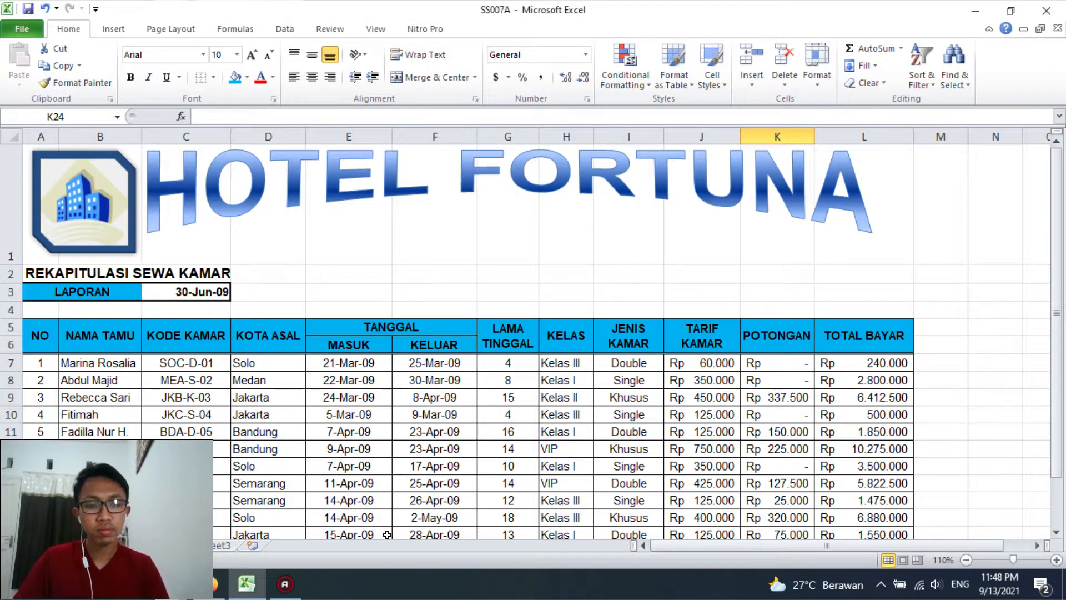
On the sheet with the tariff tables, merge the Tabel 1. TARIF KAMAR title across A1:C1, left-aligned and bold
click(179, 544)
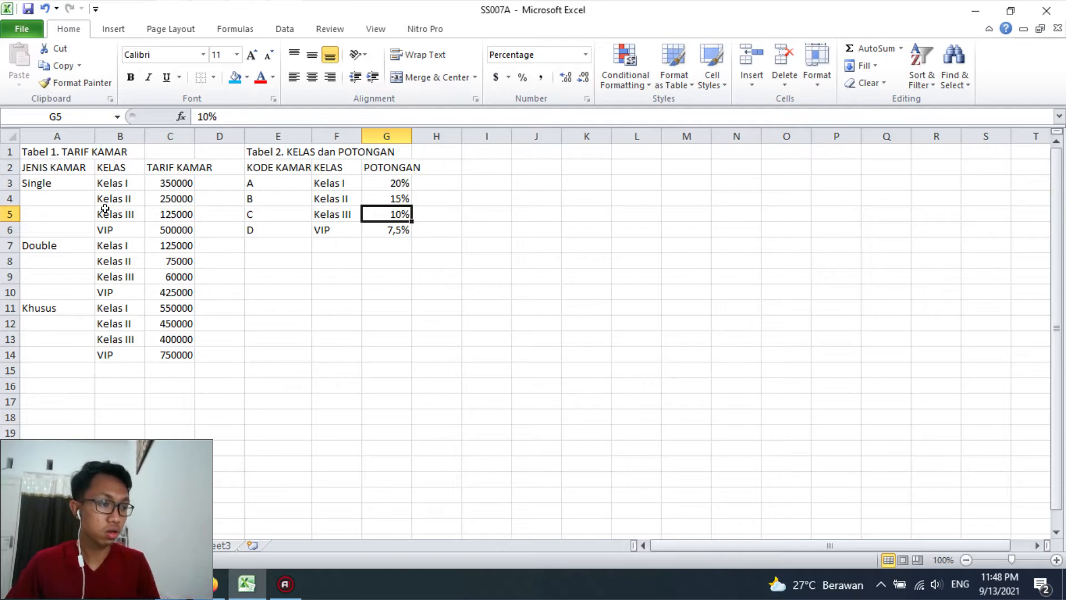
drag(69, 152, 183, 155)
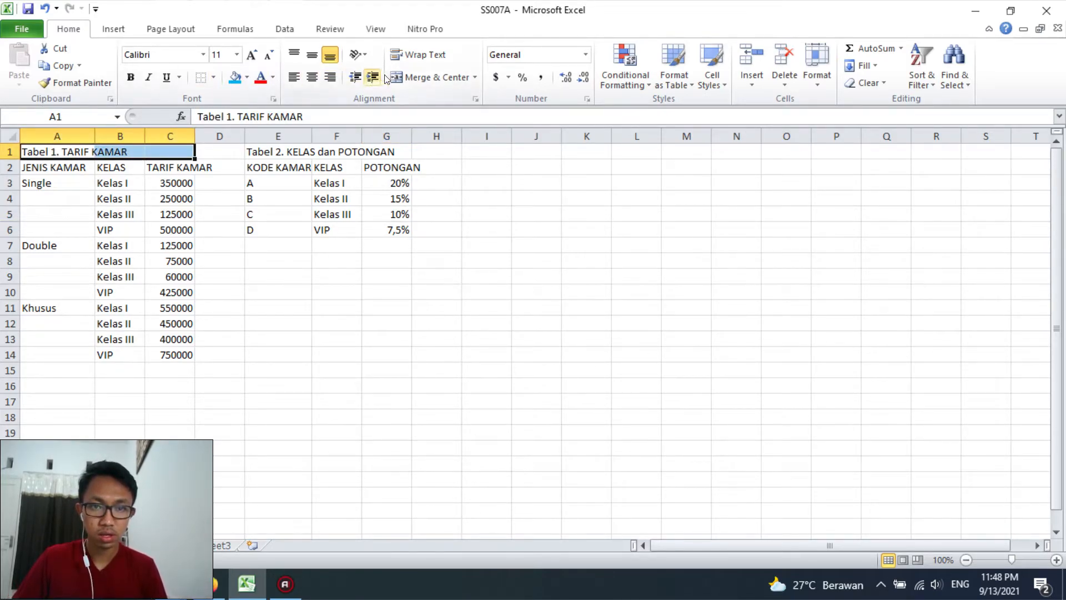
click(430, 77)
click(293, 77)
click(130, 77)
click(111, 198)
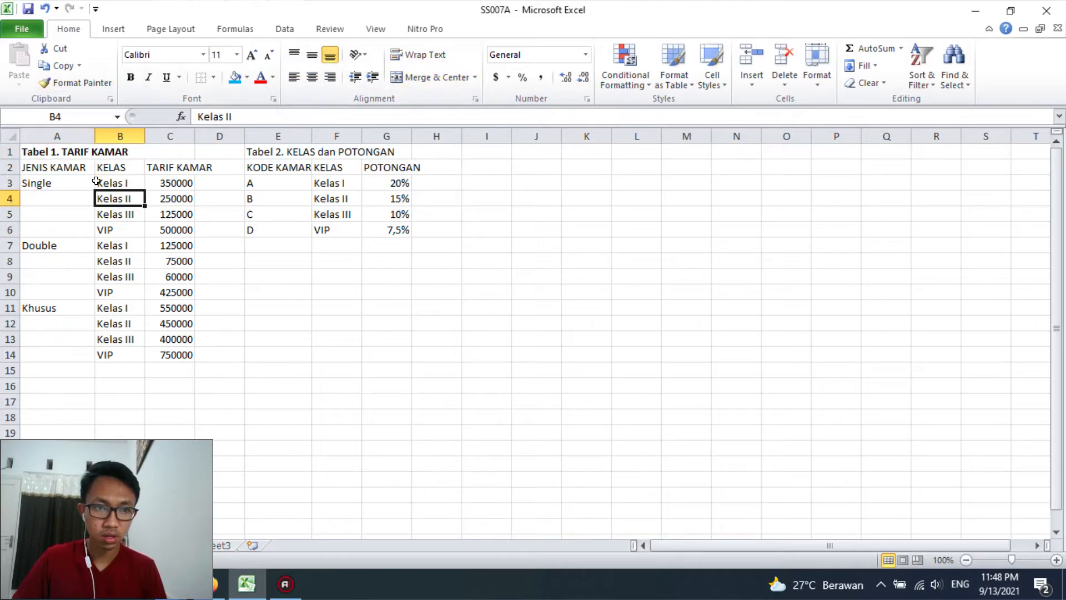
Set the font of both lookup tables in A1:G15 to Arial, size 10
drag(51, 158, 389, 367)
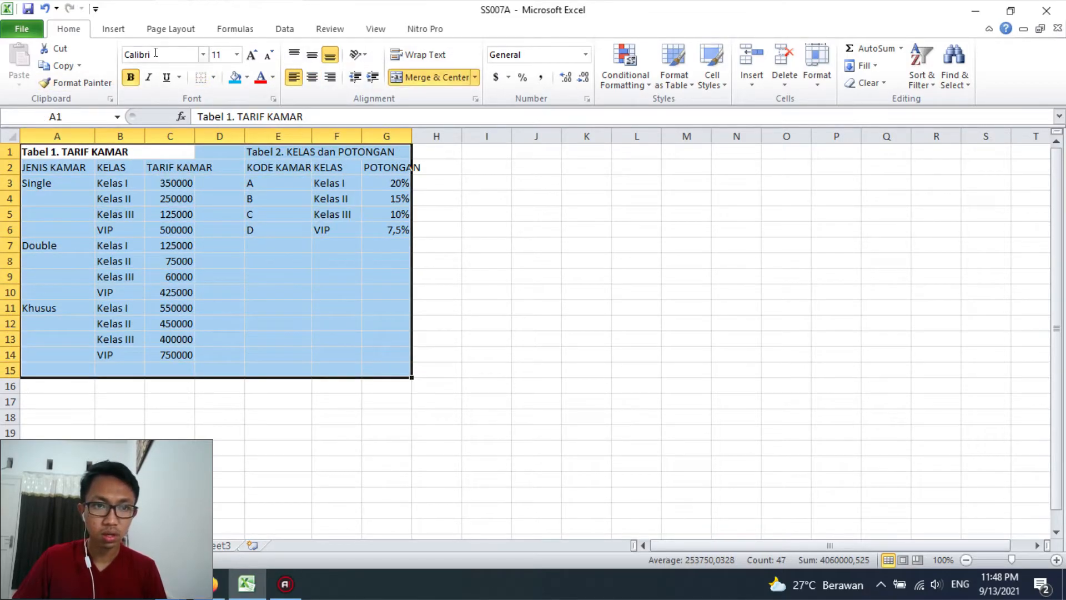
text(Arial)
key(Return)
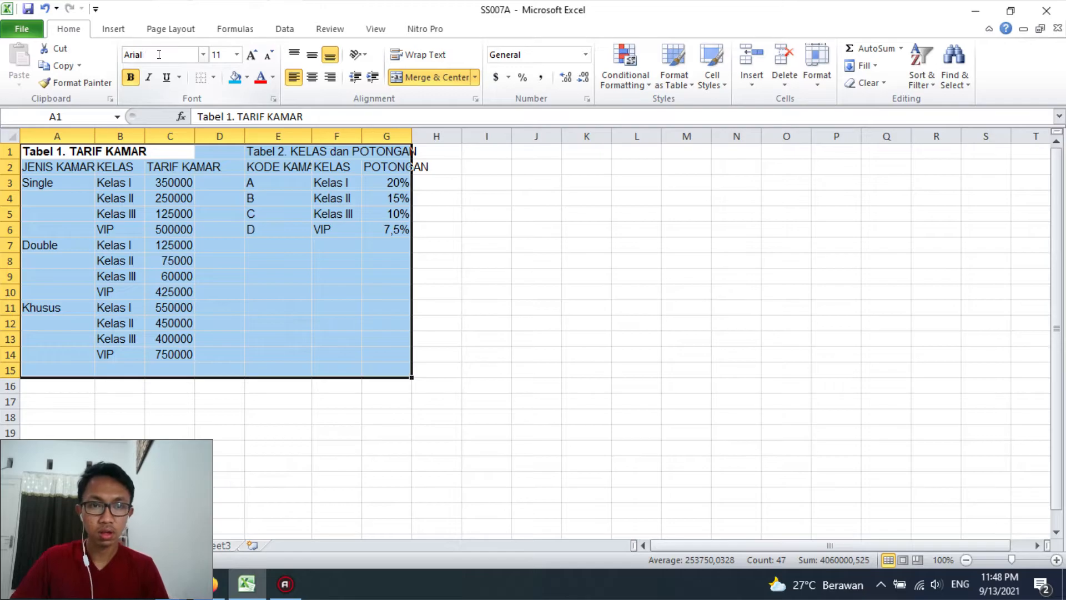
click(267, 55)
click(160, 225)
Merge and centre the room types Single in A3:A6, Double in A7:A10 and Khusus in A11:A14
drag(69, 169, 71, 354)
click(76, 178)
click(83, 240)
click(430, 77)
click(431, 77)
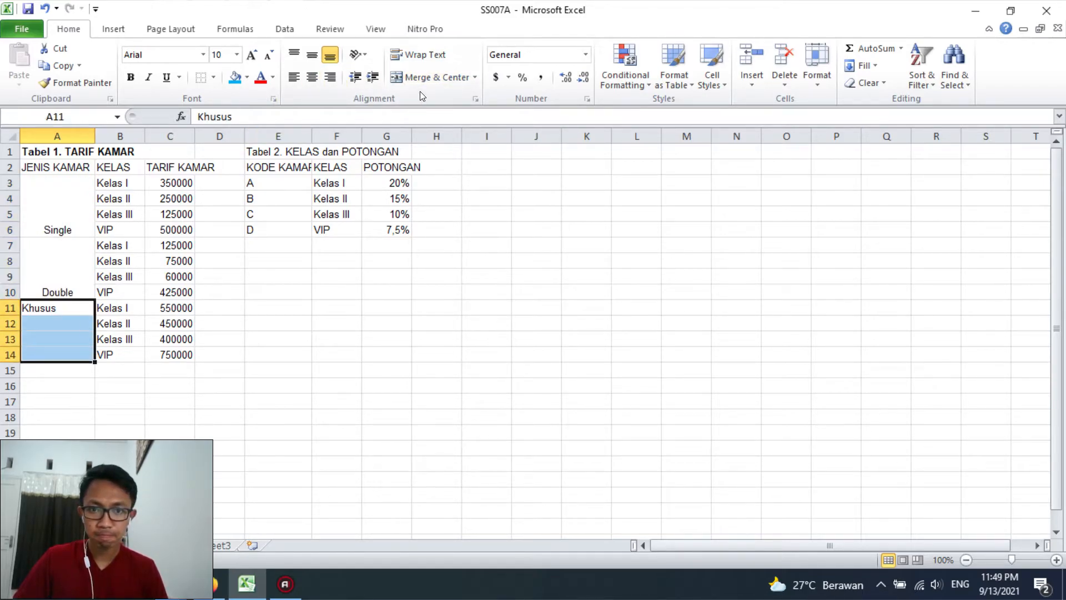
click(430, 77)
click(336, 354)
Align the merged room types in A3:A14 to the vertical middle
drag(80, 217, 176, 355)
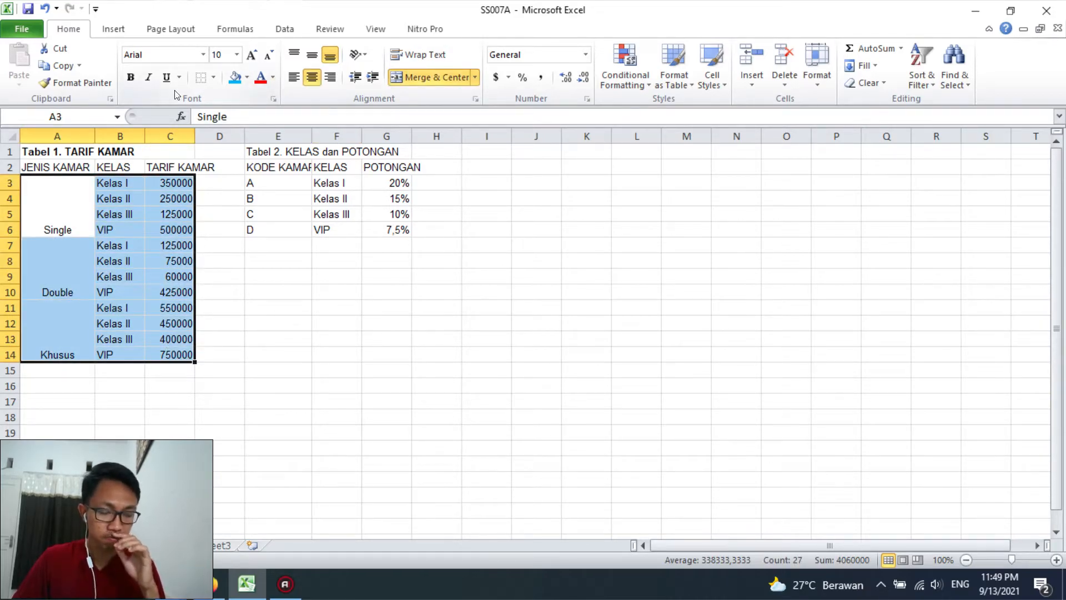
drag(82, 213, 61, 354)
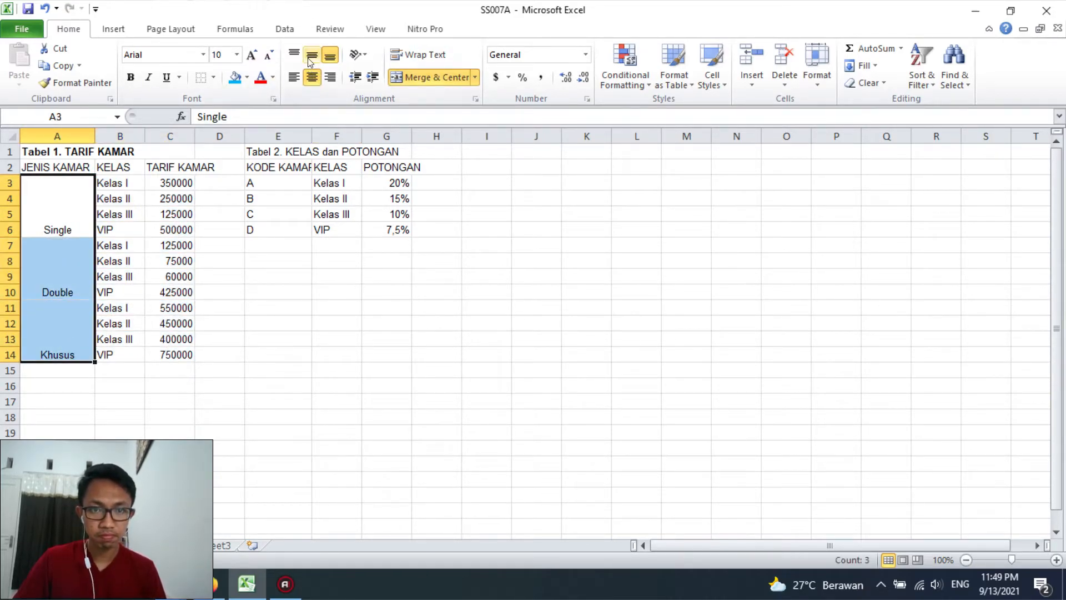
click(311, 55)
click(219, 245)
drag(67, 211, 176, 355)
drag(82, 176, 156, 284)
key(ctrl+z)
Select the Tabel 1 data in A2:C14 and auto-fit column C to the TARIF KAMAR header
drag(56, 163, 150, 298)
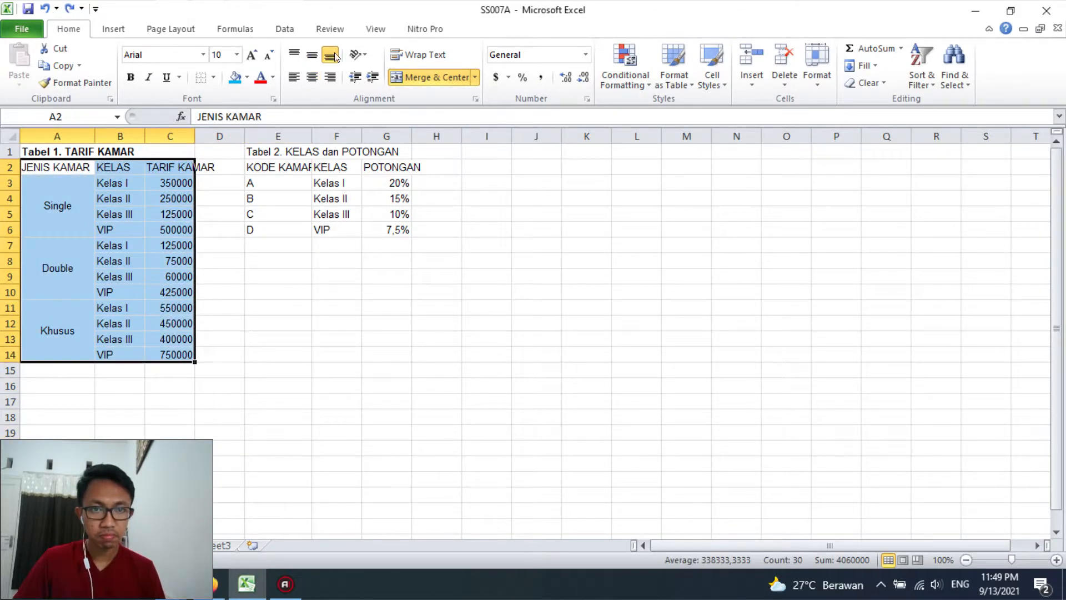
double_click(194, 135)
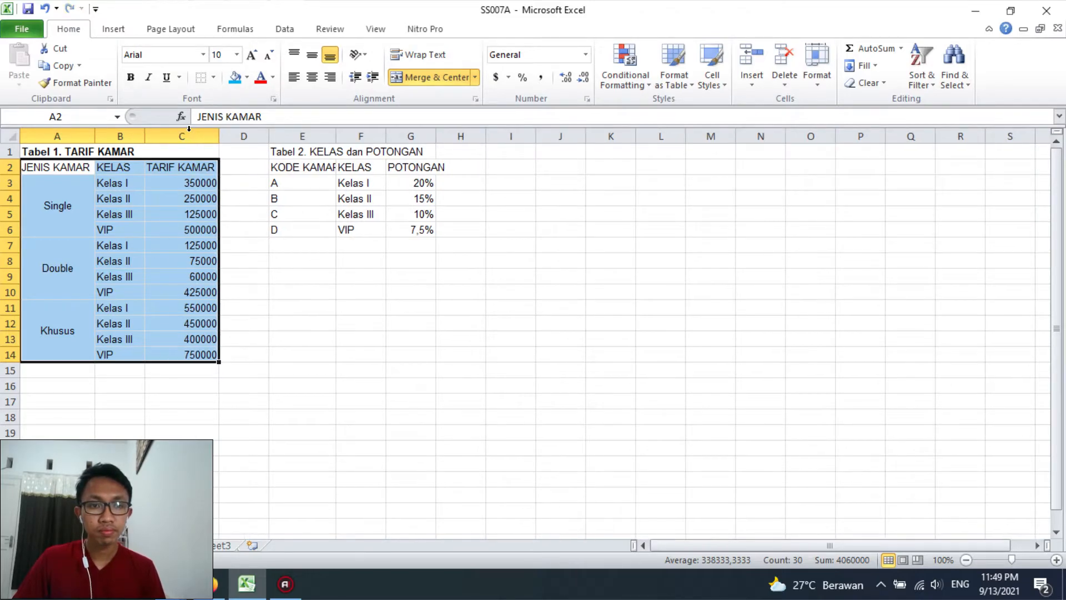
Border the Tabel 1 data in A2:C14 with thin lines around all cells and a double line along the top edge
click(214, 78)
click(250, 446)
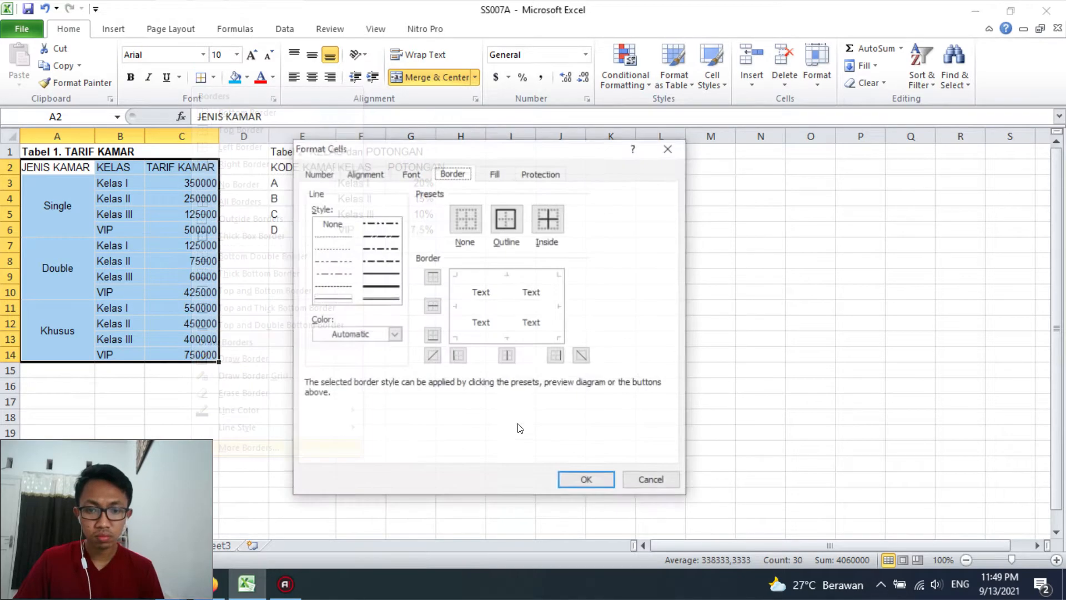
click(384, 299)
click(527, 298)
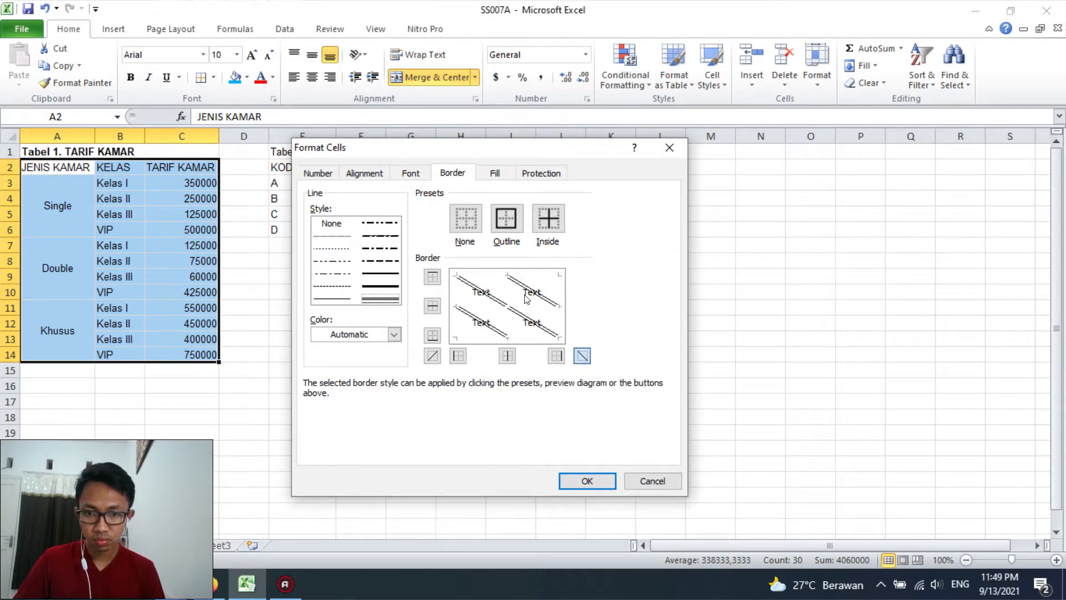
click(526, 290)
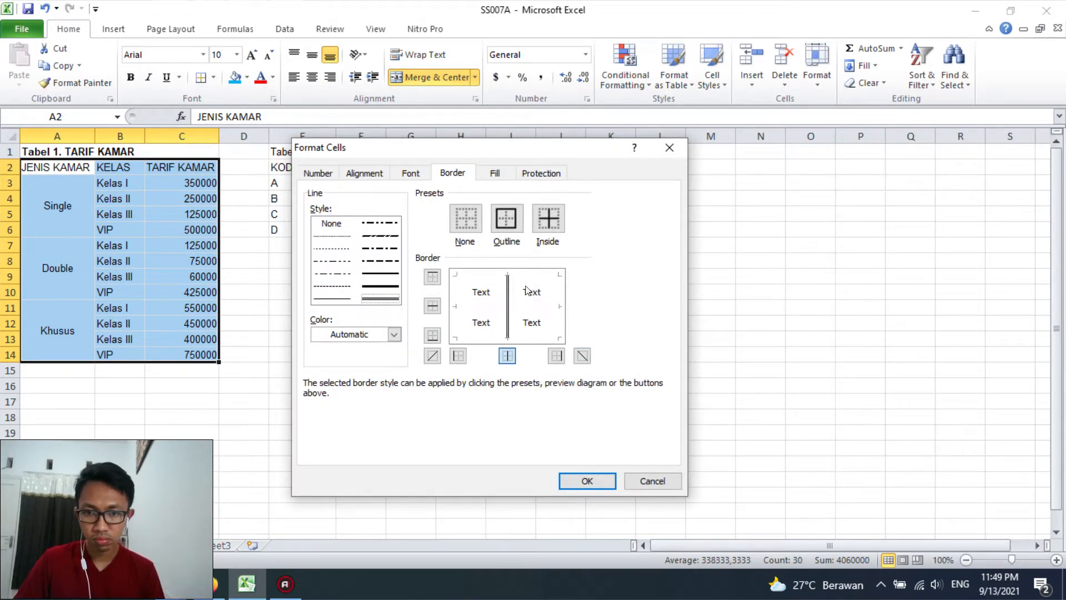
click(495, 294)
click(491, 289)
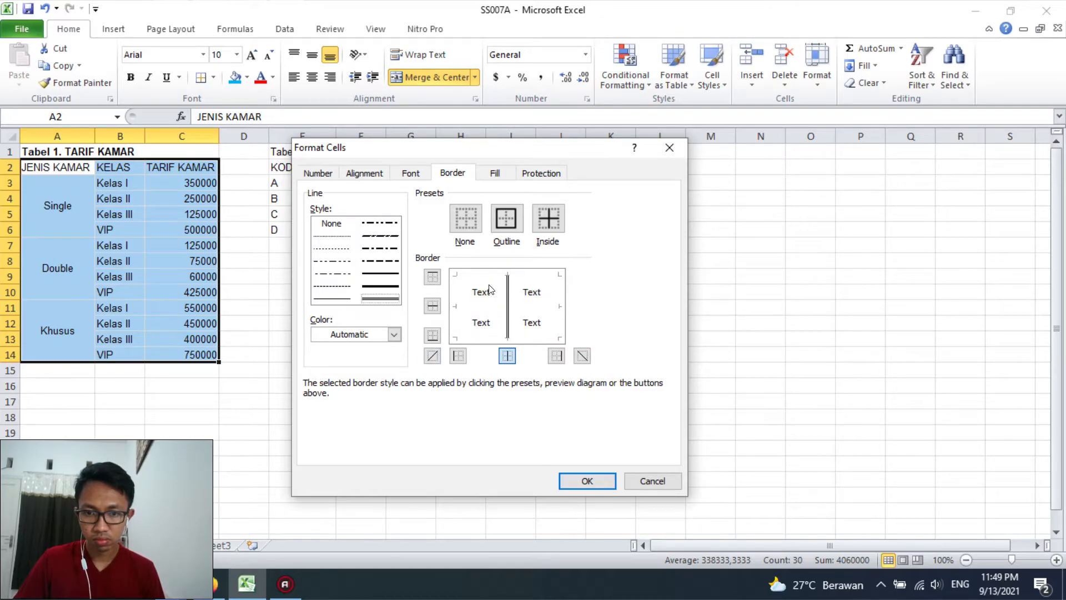
click(460, 287)
click(459, 304)
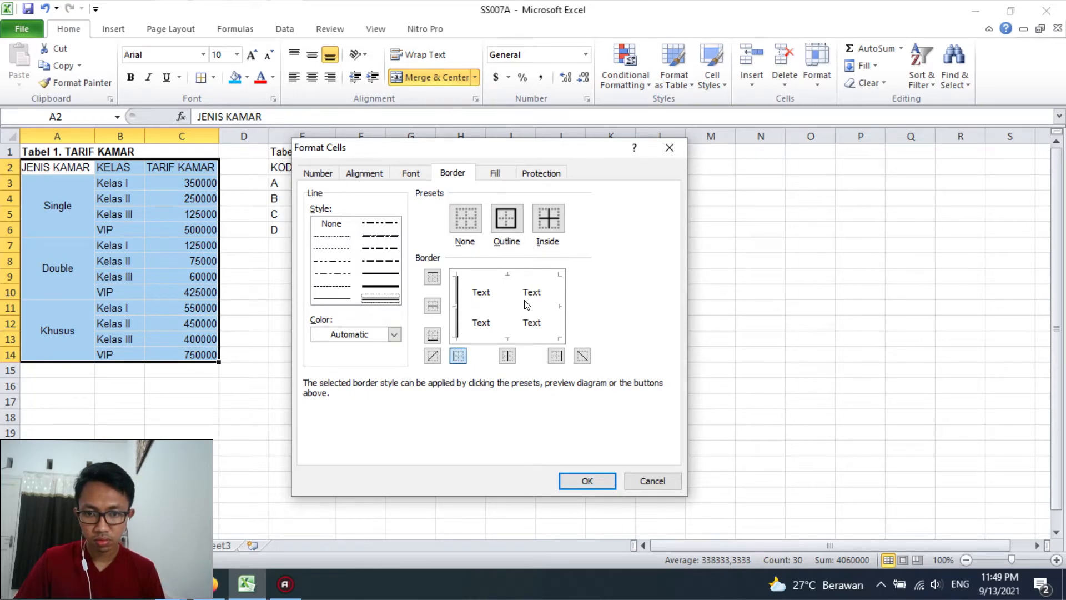
click(463, 280)
click(494, 276)
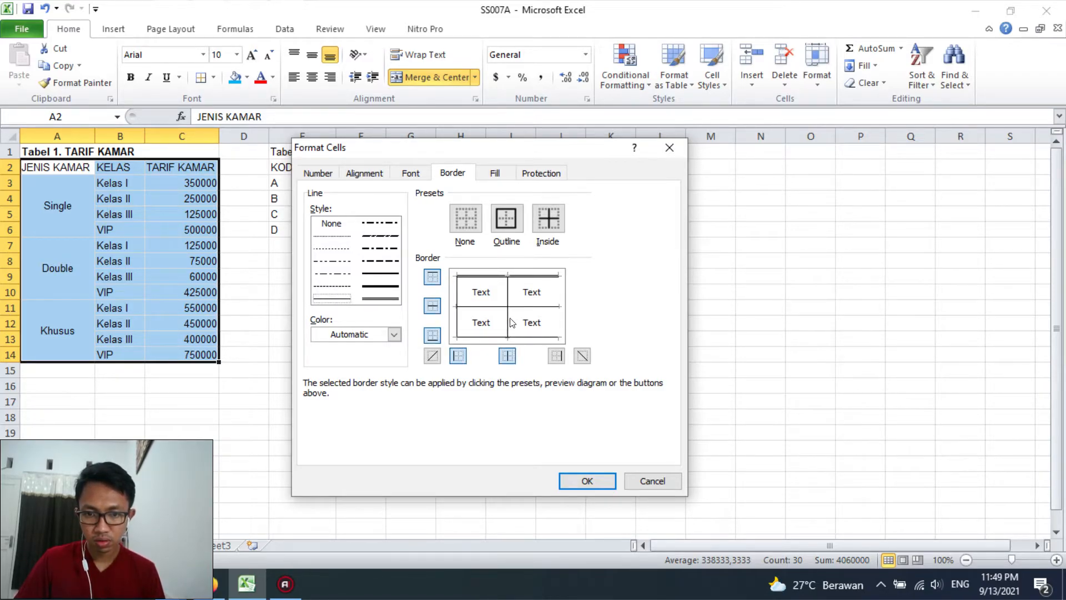
click(580, 480)
click(322, 356)
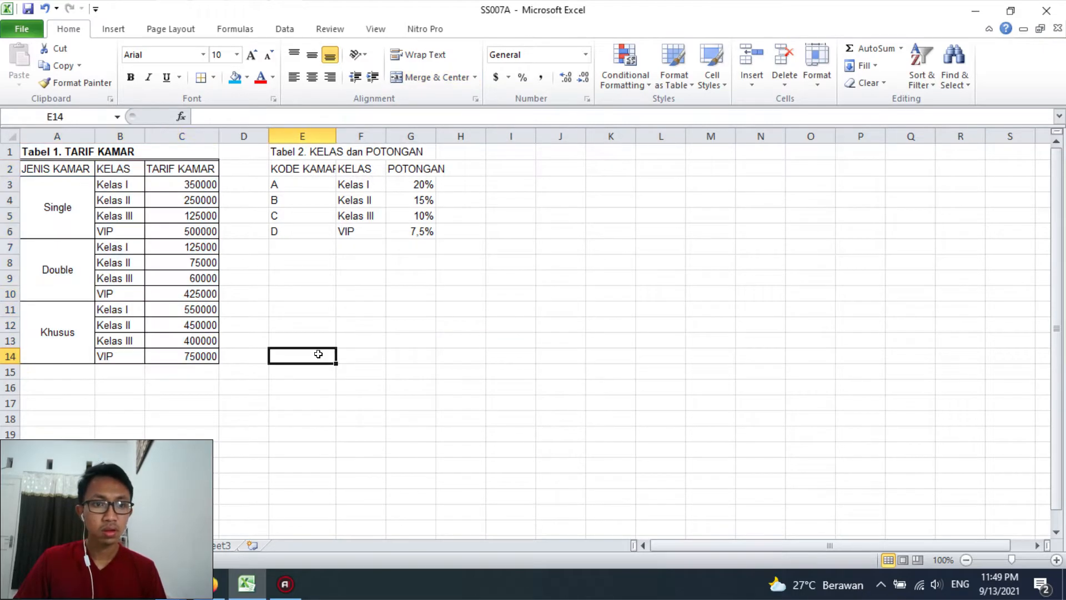
Give the Tabel 1 header row A2:C2 a single top border and a double bottom border
drag(72, 173, 183, 169)
click(215, 79)
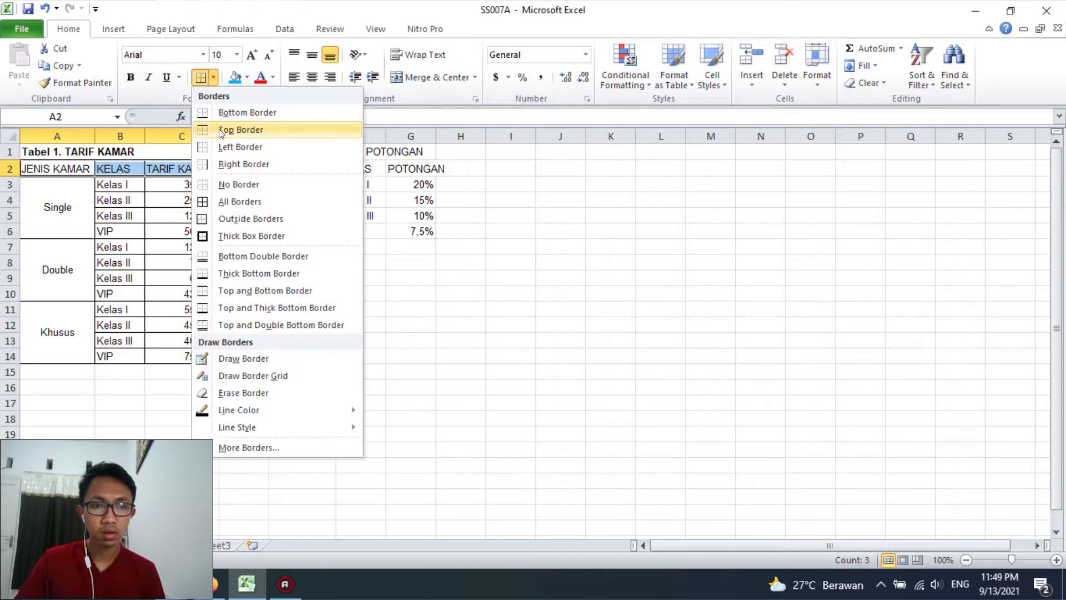
click(226, 127)
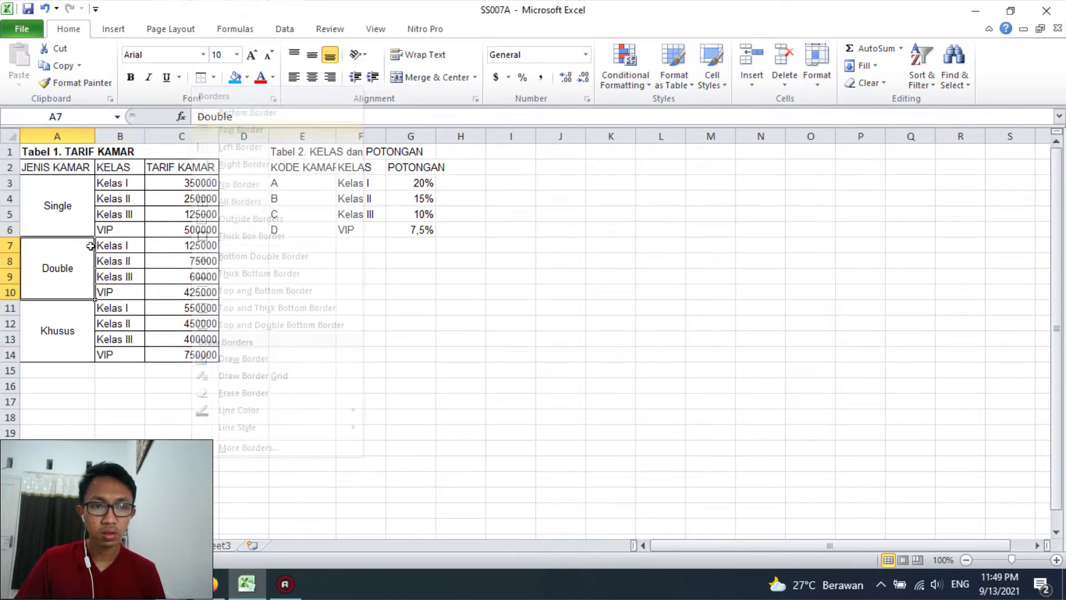
click(90, 246)
drag(78, 171, 182, 173)
click(180, 194)
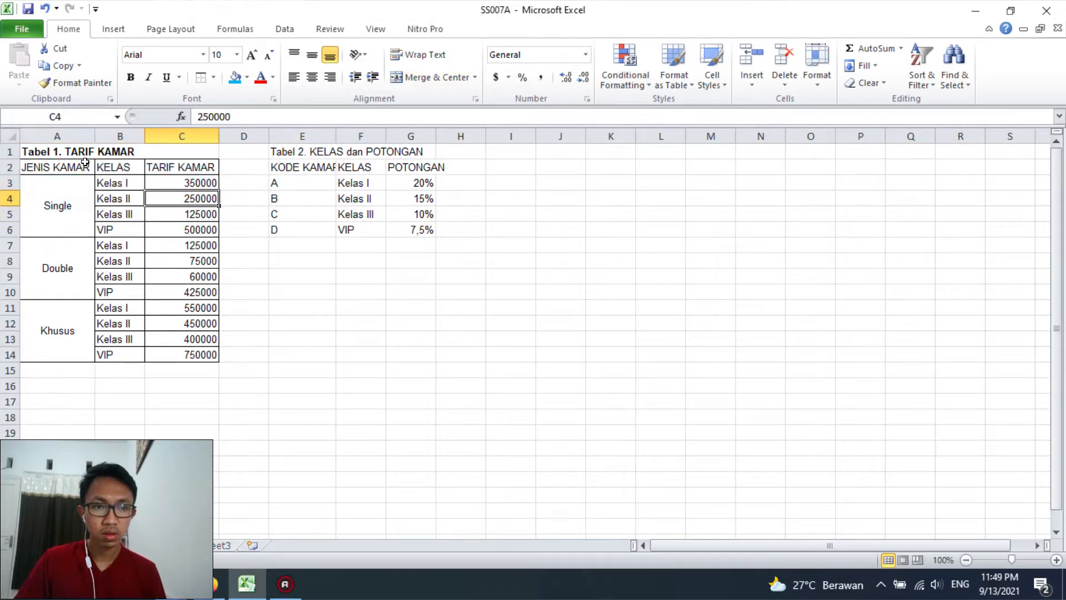
drag(87, 166, 174, 161)
click(214, 79)
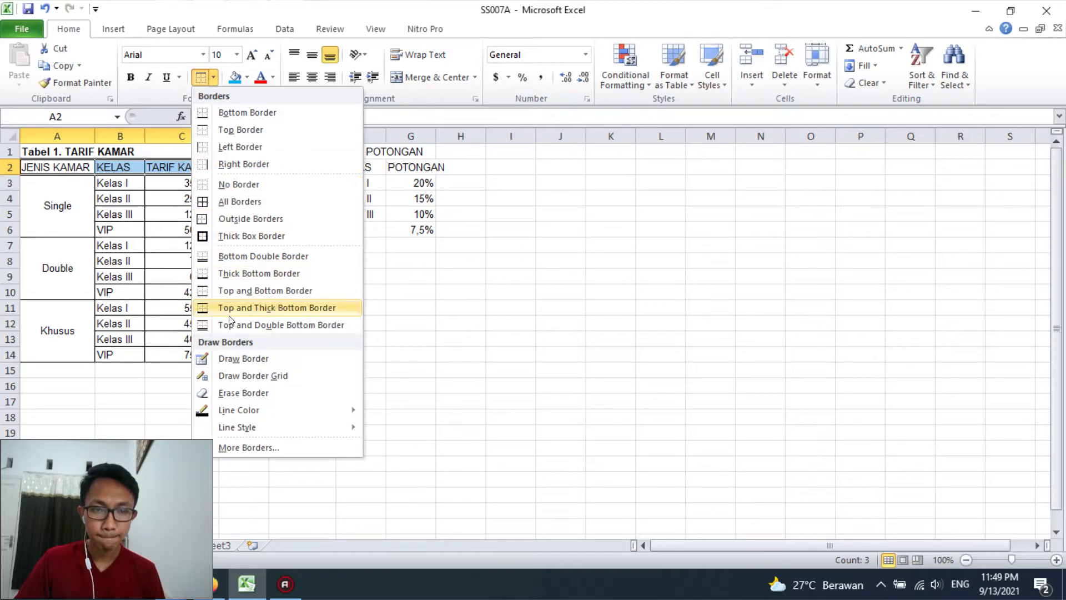
click(285, 323)
click(119, 278)
Bold the Tabel 1 headers and the room types in A3:A14, and fill header row A2:C2 with light blue
drag(67, 168, 164, 169)
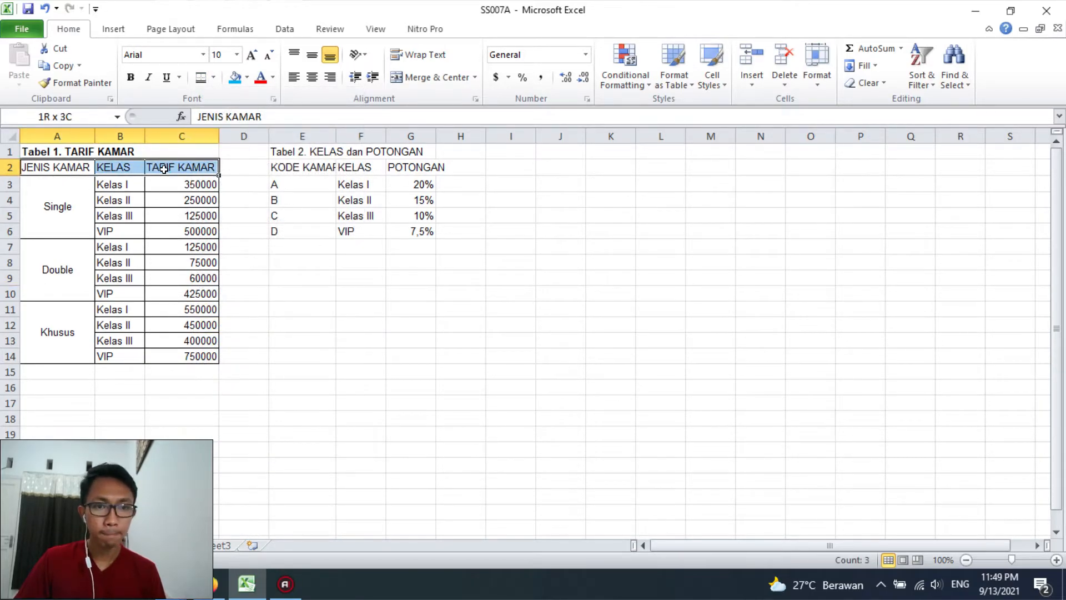
drag(57, 214, 60, 341)
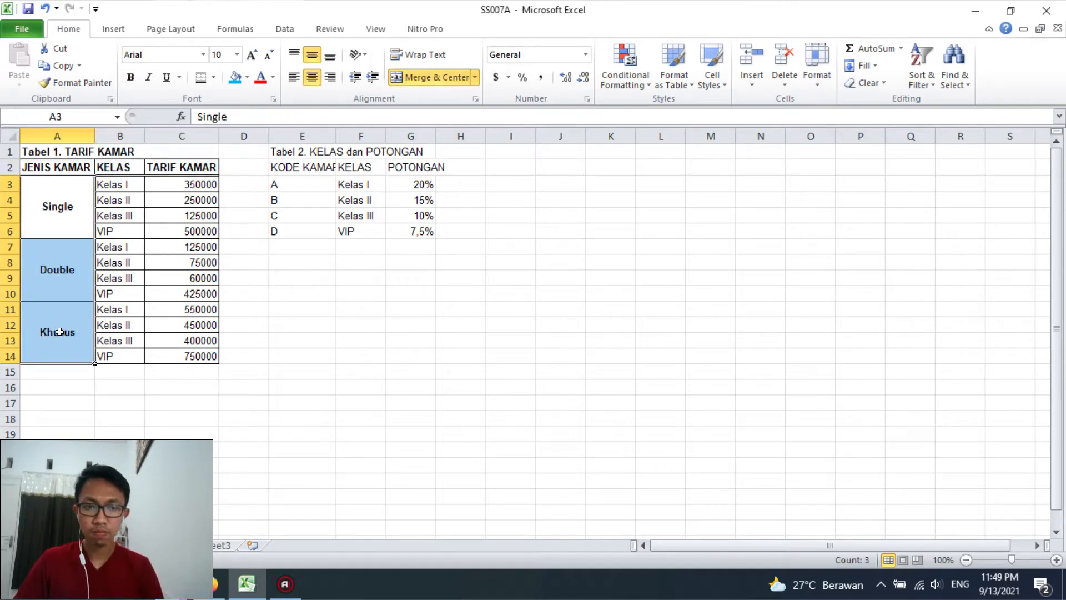
key(ctrl+b)
click(57, 269)
drag(51, 166, 167, 167)
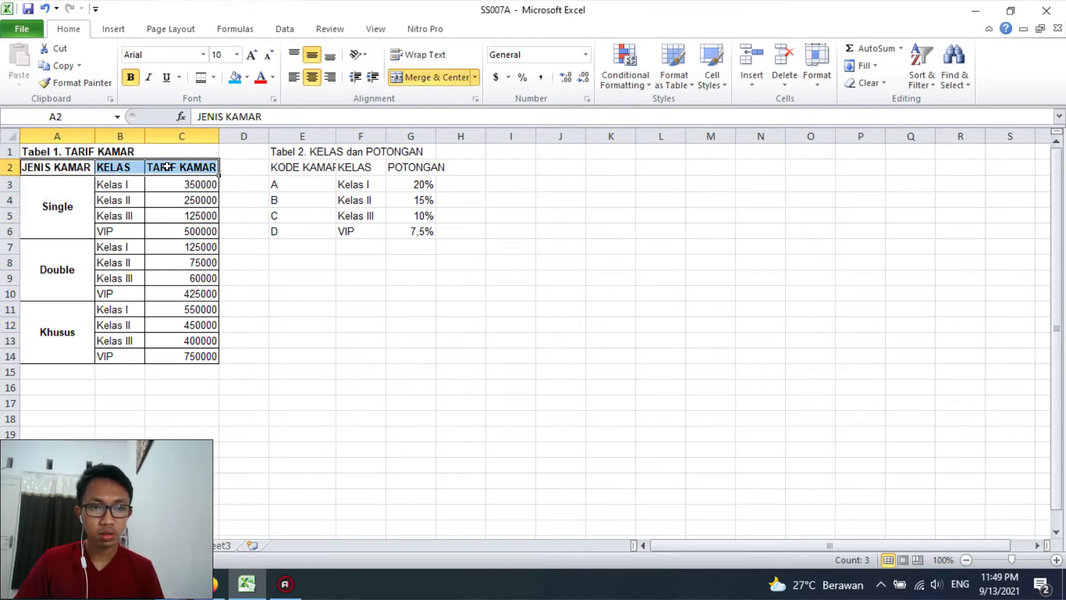
click(229, 82)
click(322, 240)
Bold the Tabel 2 title and merge and centre it across E1:G1
drag(289, 151, 371, 153)
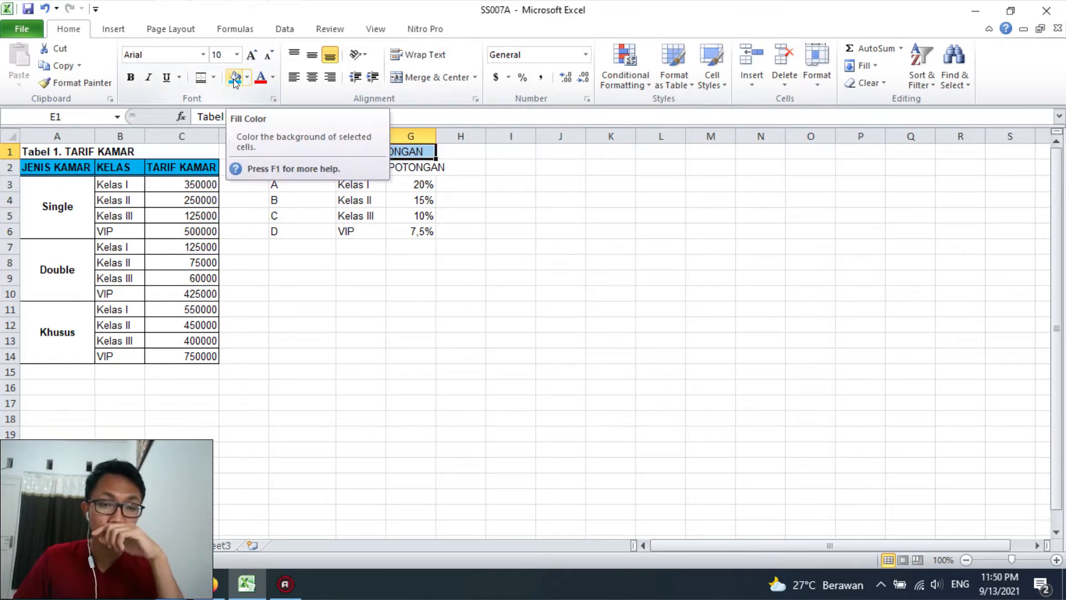
click(131, 77)
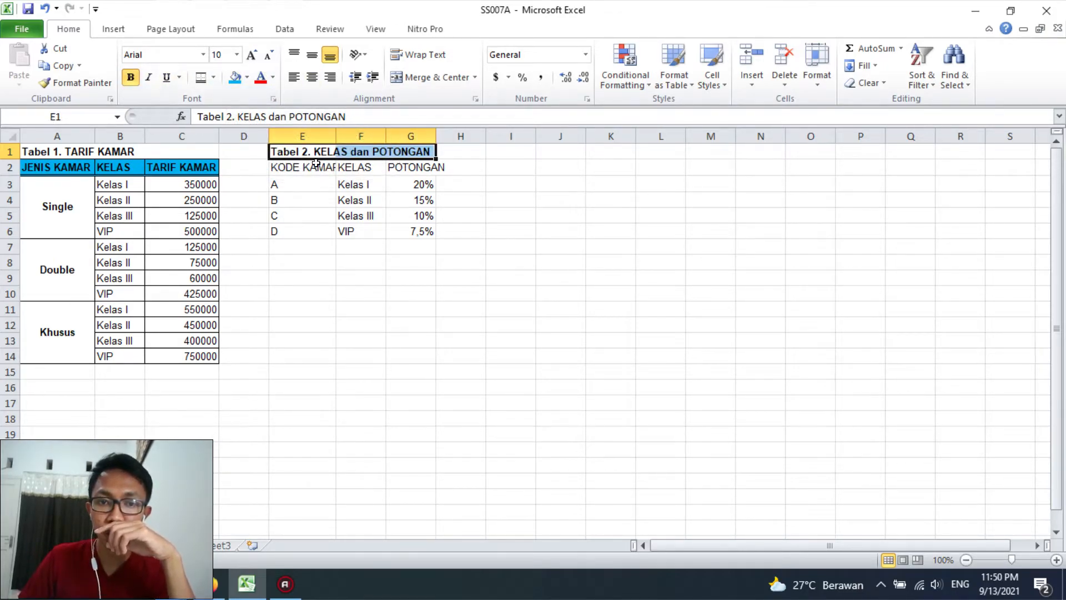
click(422, 78)
Widen columns G and E to fit the POTONGAN and KODE KAMAR headers, and left-align the merged Tabel 2 title
drag(436, 136, 451, 136)
click(383, 210)
double_click(336, 136)
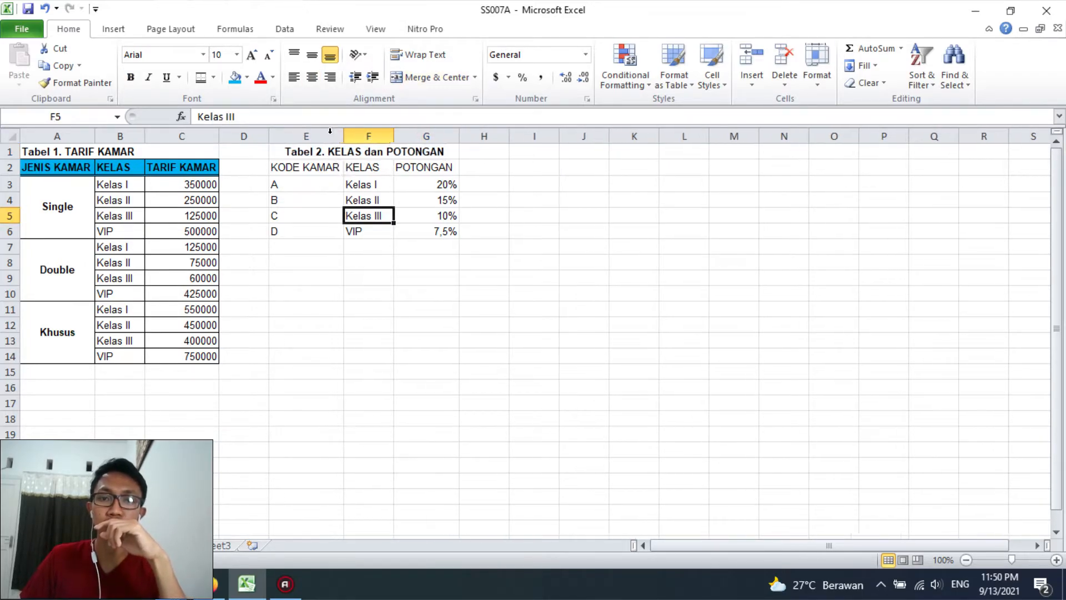
click(292, 153)
click(295, 77)
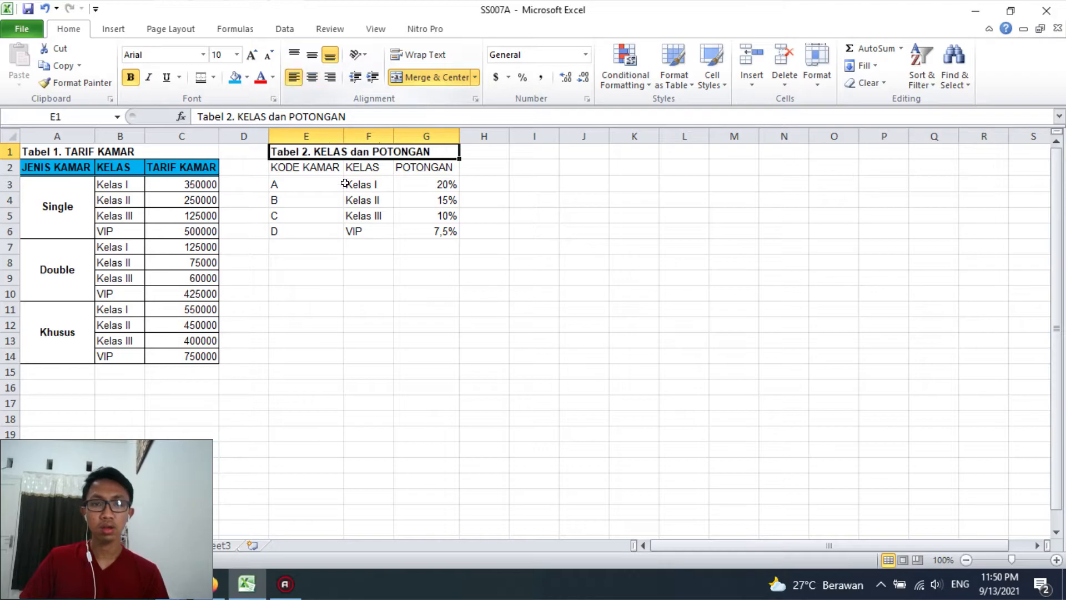
Centre the header rows A2:C2 and E2:G2 and the room codes in E3:E6 horizontally
drag(292, 175, 450, 236)
drag(305, 185, 304, 230)
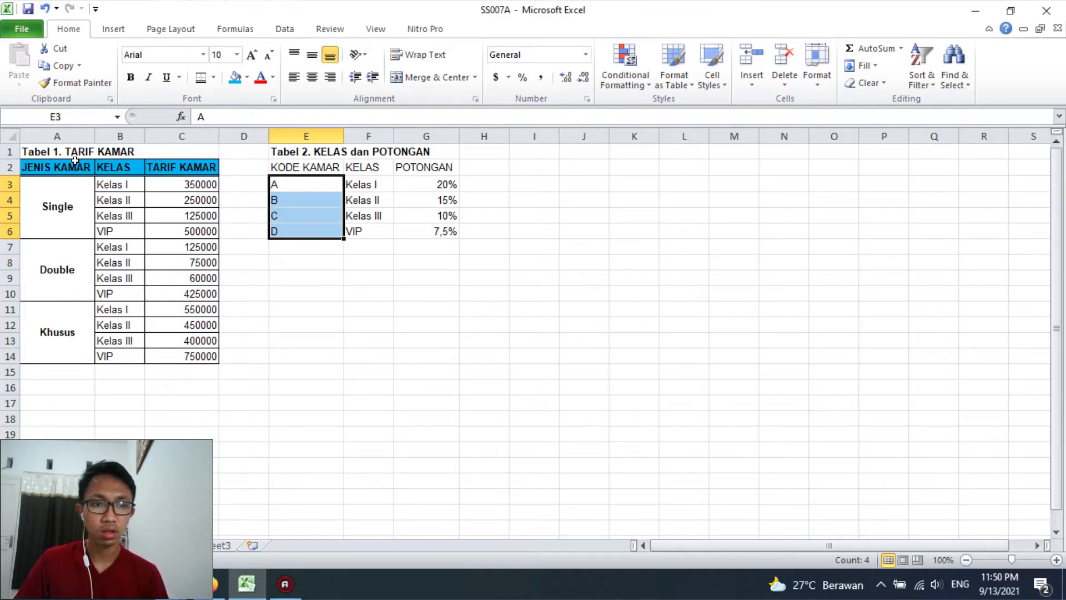
drag(74, 160, 165, 160)
click(311, 76)
drag(318, 159, 416, 170)
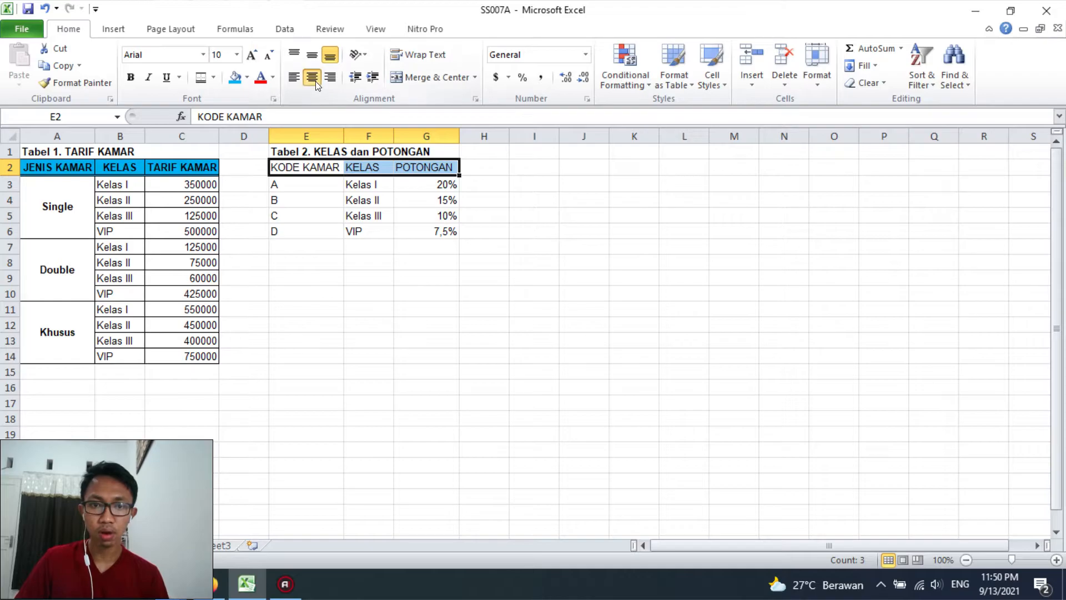
drag(301, 176, 308, 224)
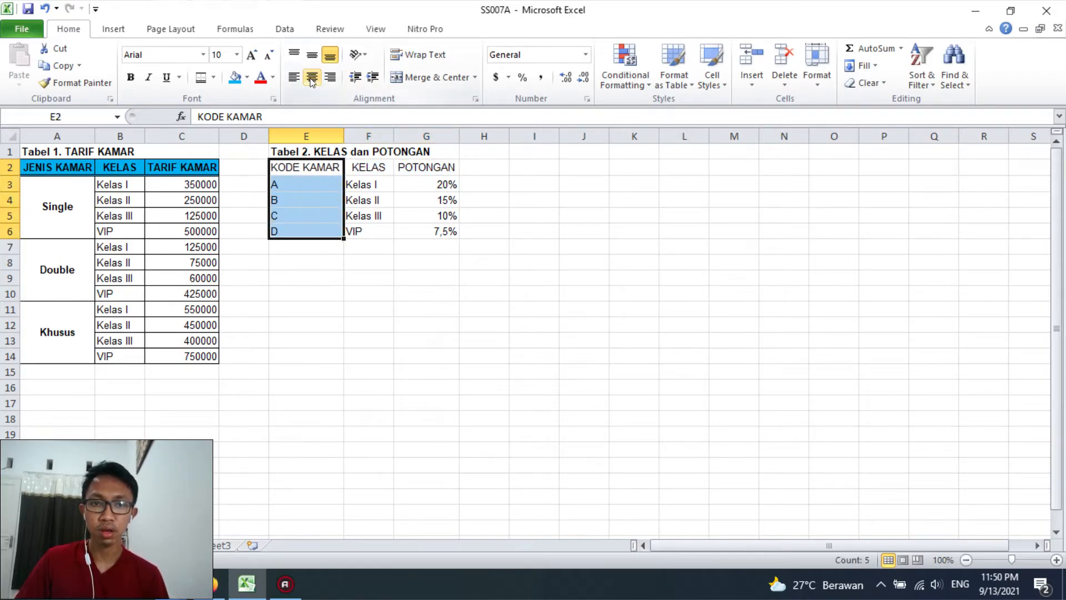
click(368, 200)
Apply all borders to Tabel 2 in E2:G6 and a double bottom border to its header row E2:G2
drag(313, 167, 420, 222)
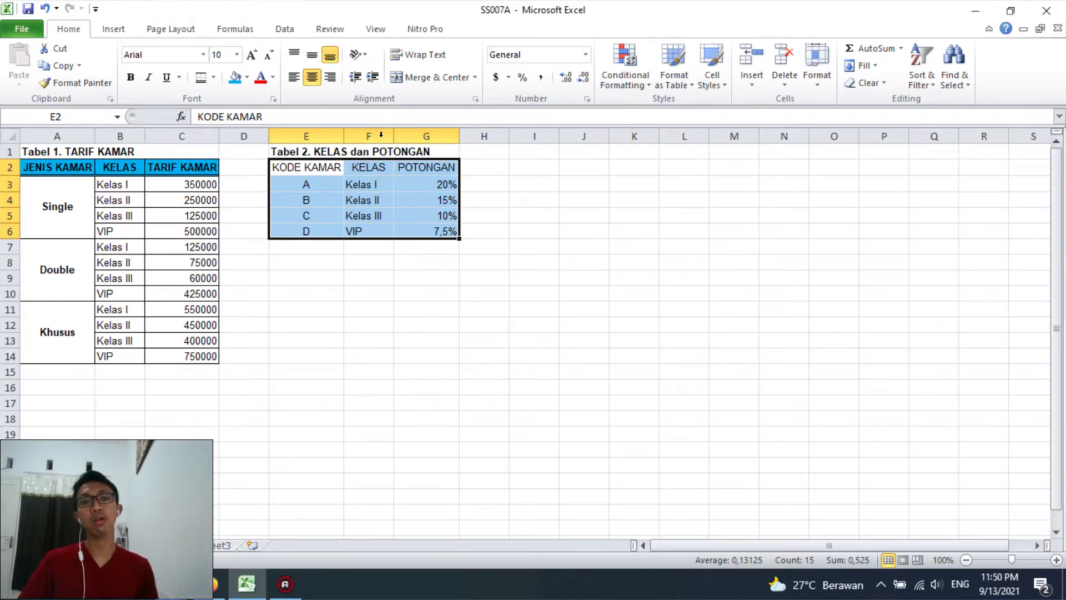
click(213, 77)
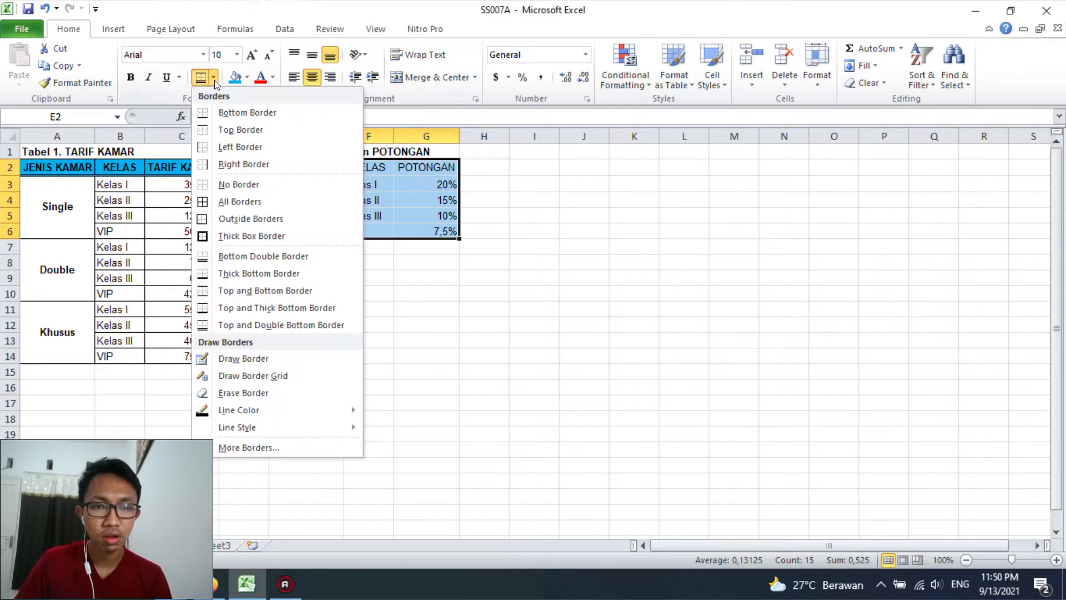
click(233, 202)
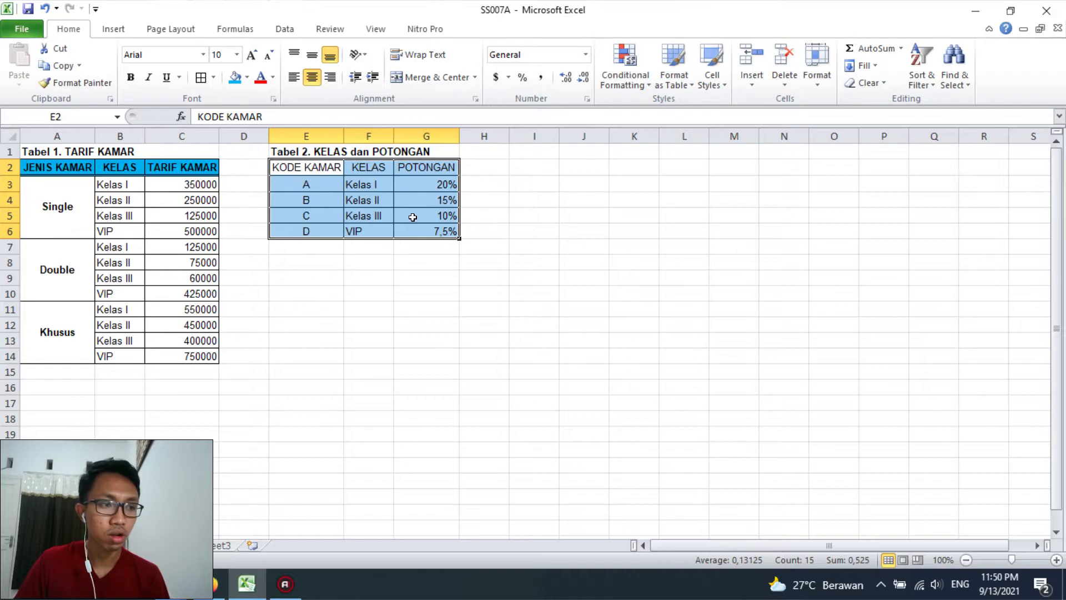
click(426, 184)
drag(306, 167, 433, 167)
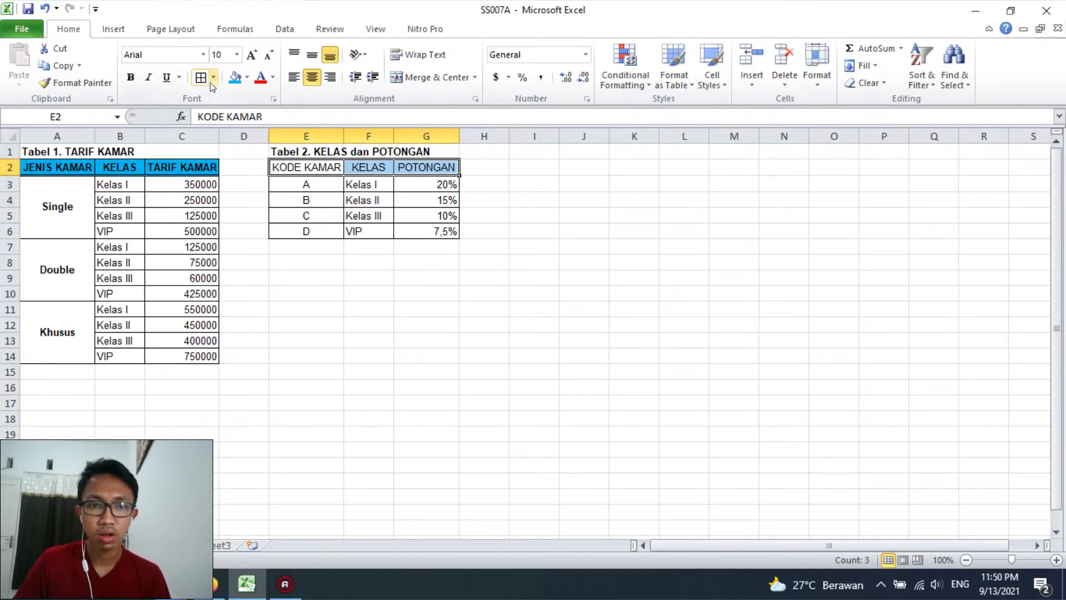
click(213, 77)
click(221, 255)
click(357, 183)
Fill the Tabel 2 header row E2:G2 with light blue, and bold it together with the room codes in E3:E6
drag(306, 167, 426, 166)
click(227, 79)
click(426, 231)
drag(306, 166, 427, 168)
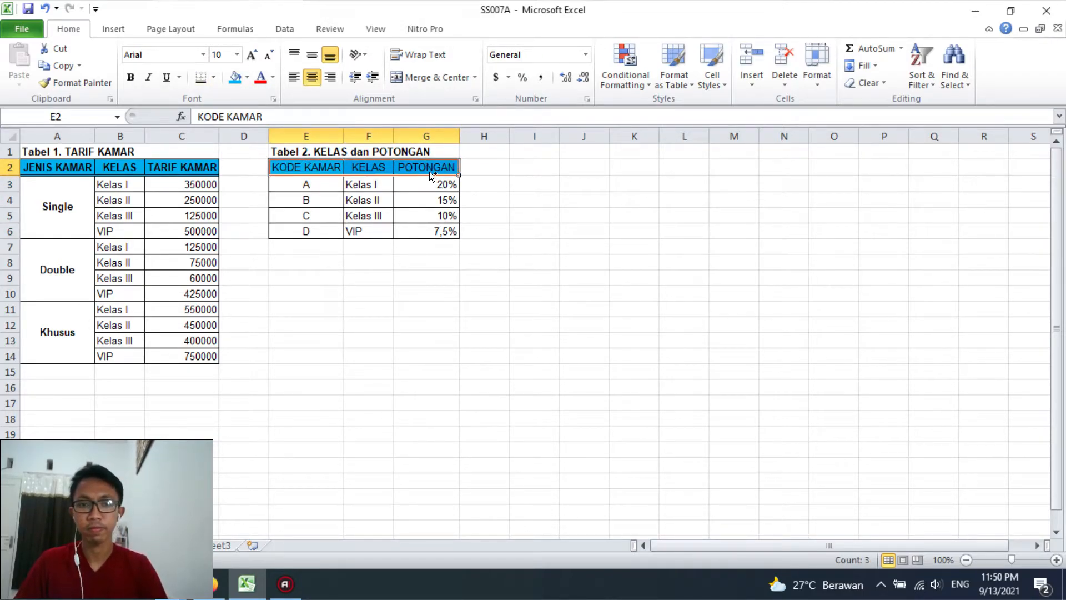
drag(306, 184, 317, 227)
key(ctrl+b)
click(425, 262)
click(398, 324)
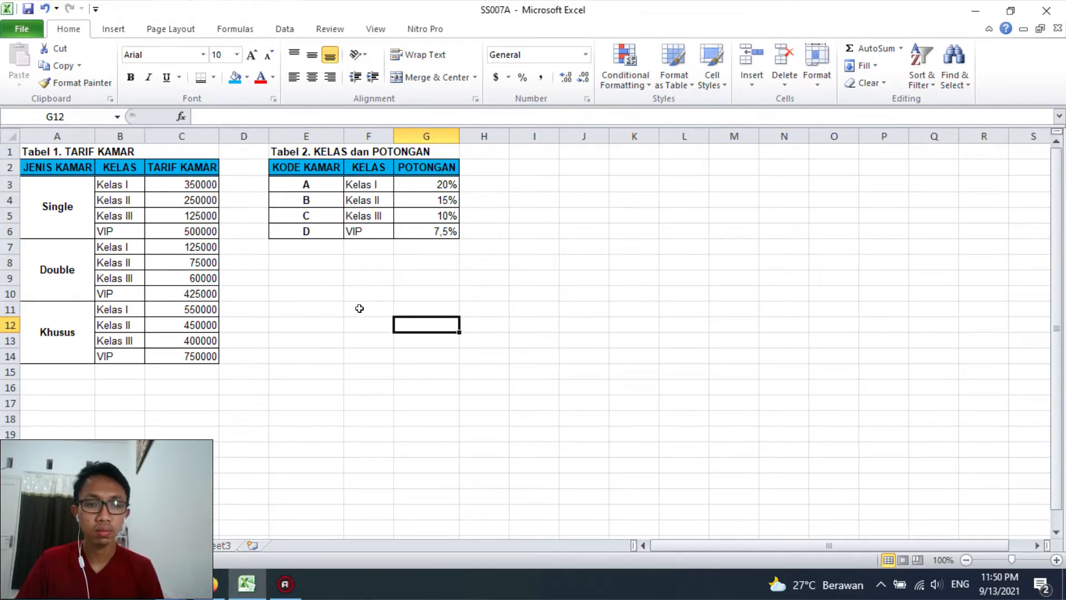
Rename the lookup tables' sheet as "tabel bantu"
double_click(161, 544)
text(Tabel Bantu)
key(Return)
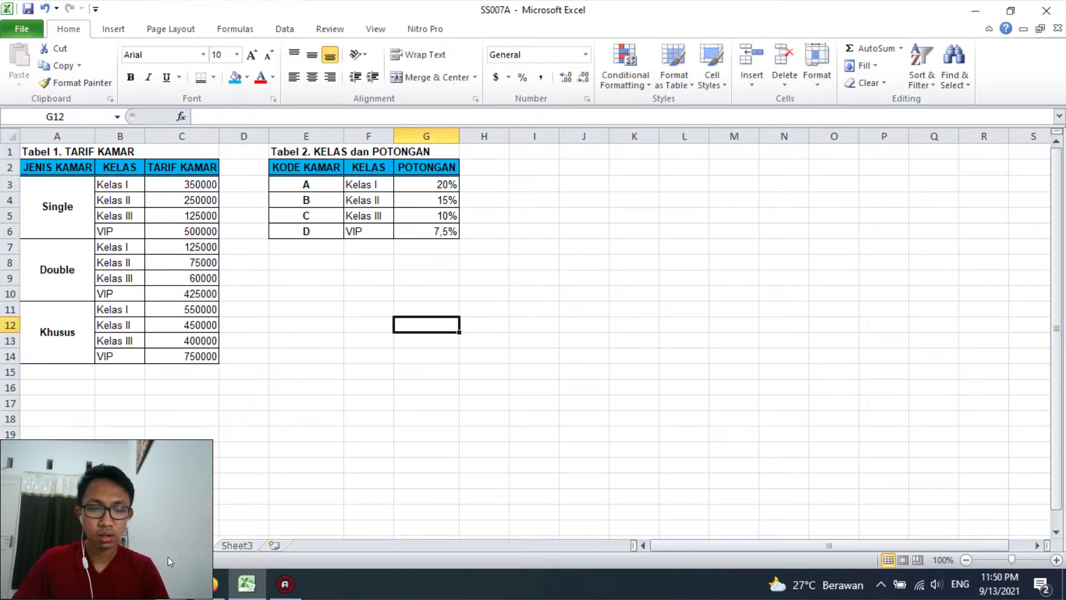
Create a copy of the "kerangka laporan" sheet placed before Sheet3
click(107, 546)
right_click(107, 546)
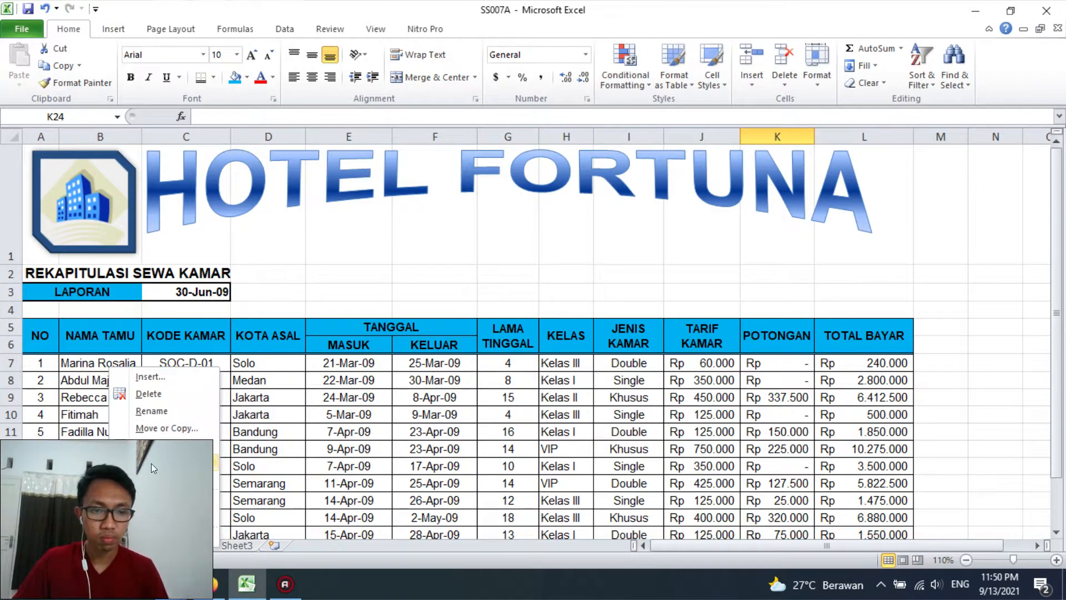
click(118, 429)
click(76, 423)
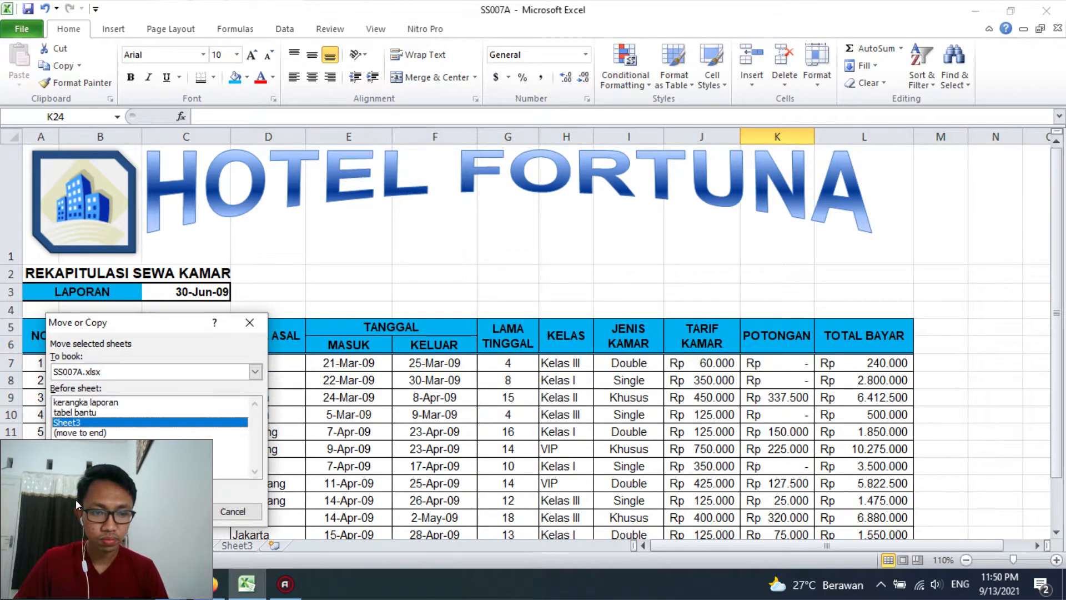
click(184, 512)
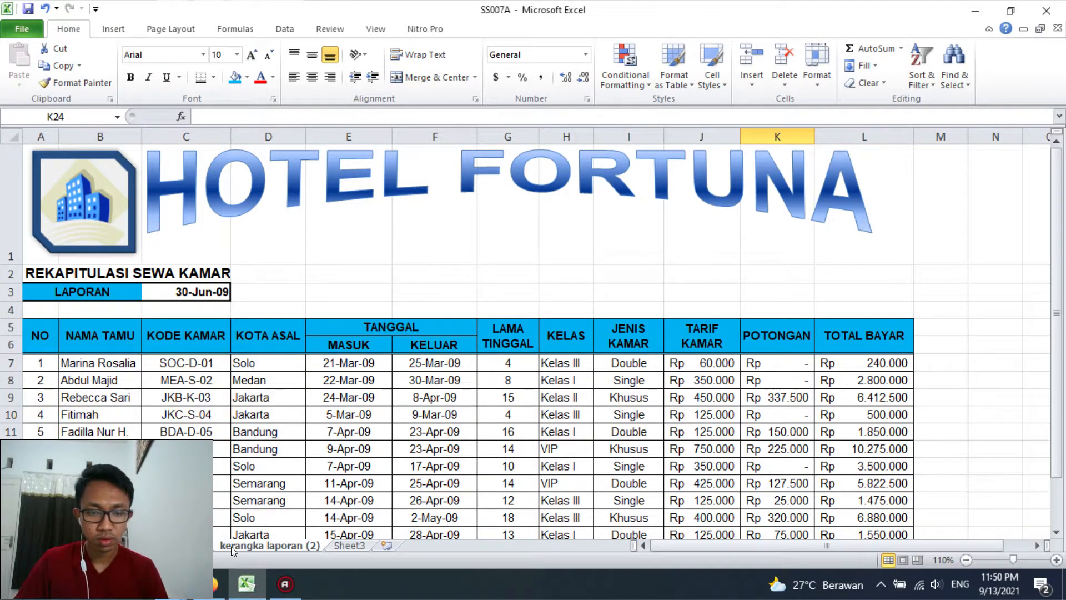
Rename the copied report sheet as "LAPORAN-7A"
double_click(231, 546)
text(LAPORAN)
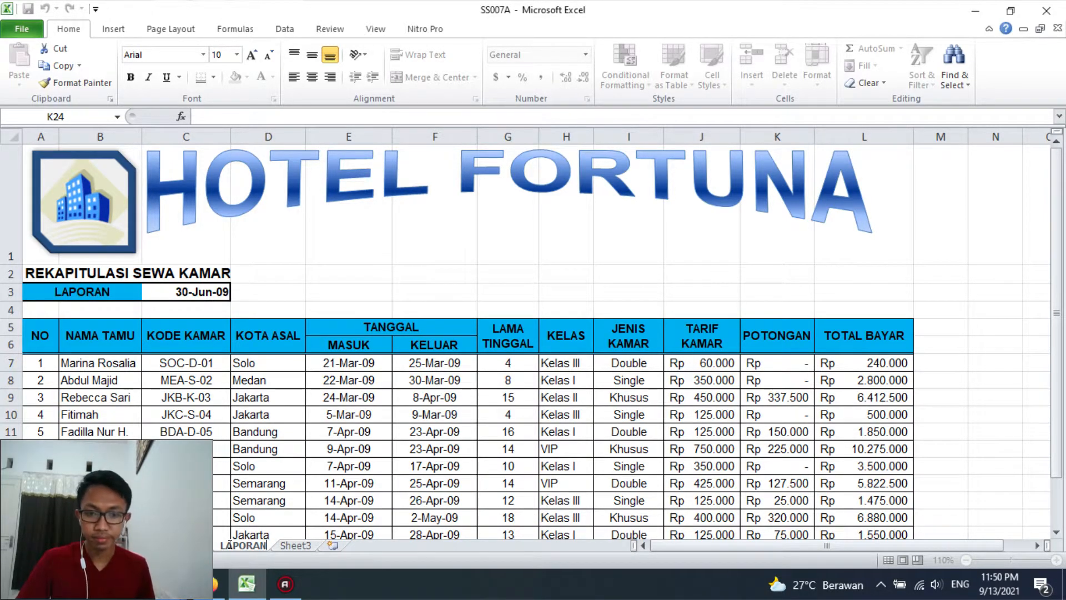
text(-7A)
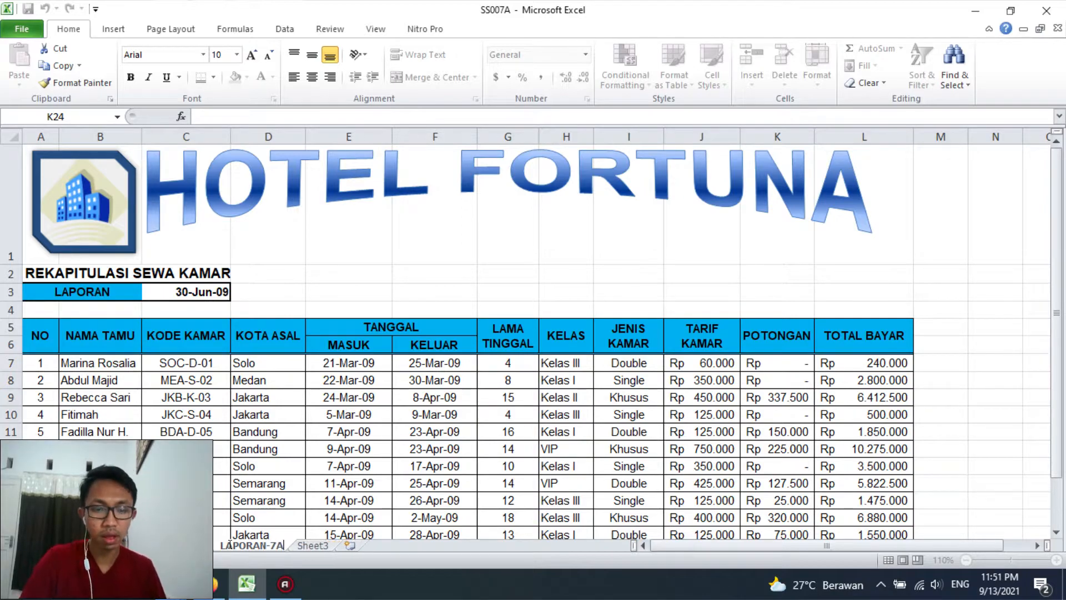
key(Return)
scroll(312, 364, down, 2)
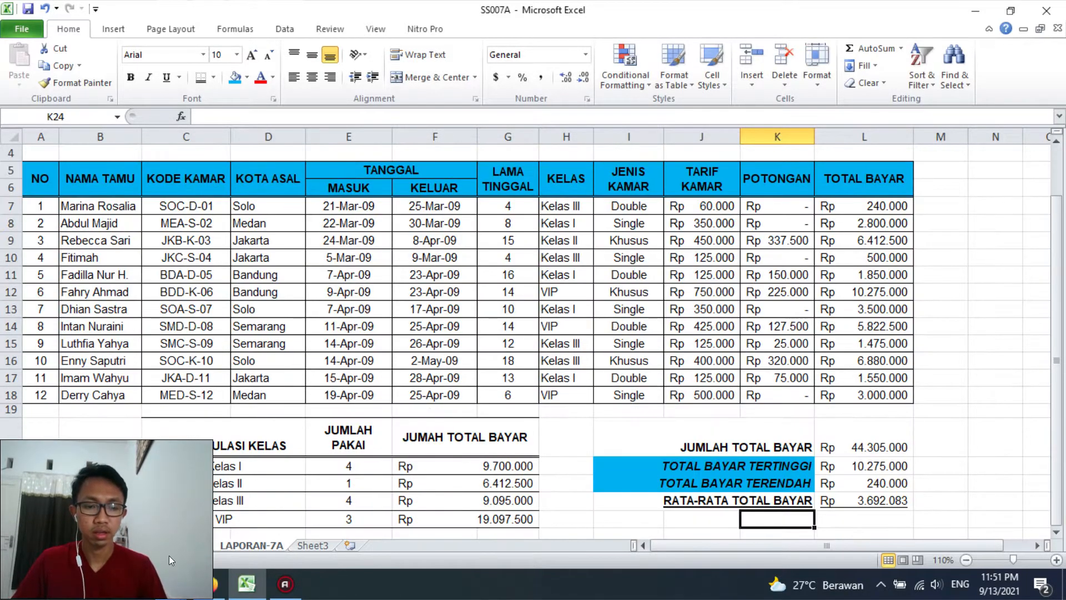
scroll(313, 364, up, 2)
scroll(240, 309, down, 1)
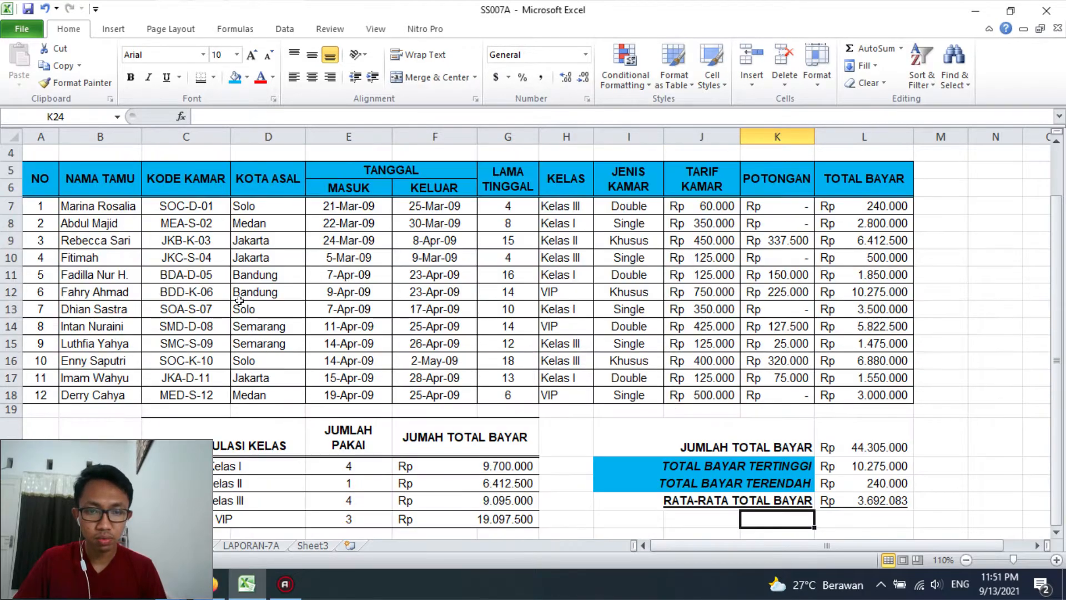
Clear the KOTA ASAL entries in D7:D18 and the LAMA TINGGAL through TOTAL BAYAR entries in G7:L18 of the report framework
drag(232, 214, 266, 395)
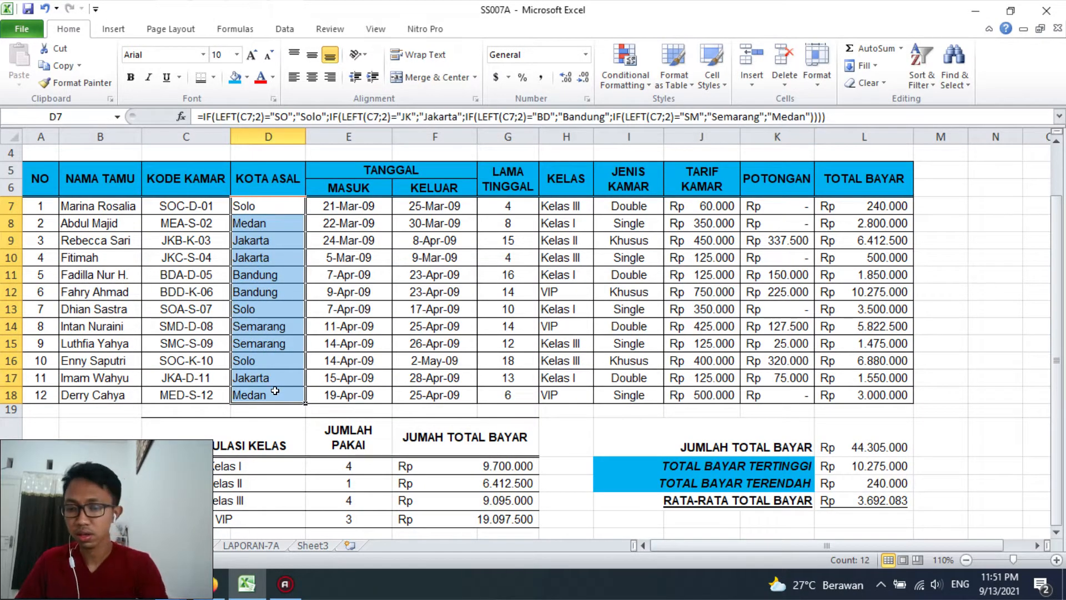
key(Delete)
drag(502, 208, 871, 397)
key(Delete)
Clear the payment summary values in L20:L23 and the class recap's JUMLAH PAKAI and JUMAH TOTAL BAYAR values in rows 21 to 24
drag(866, 441, 875, 494)
key(Delete)
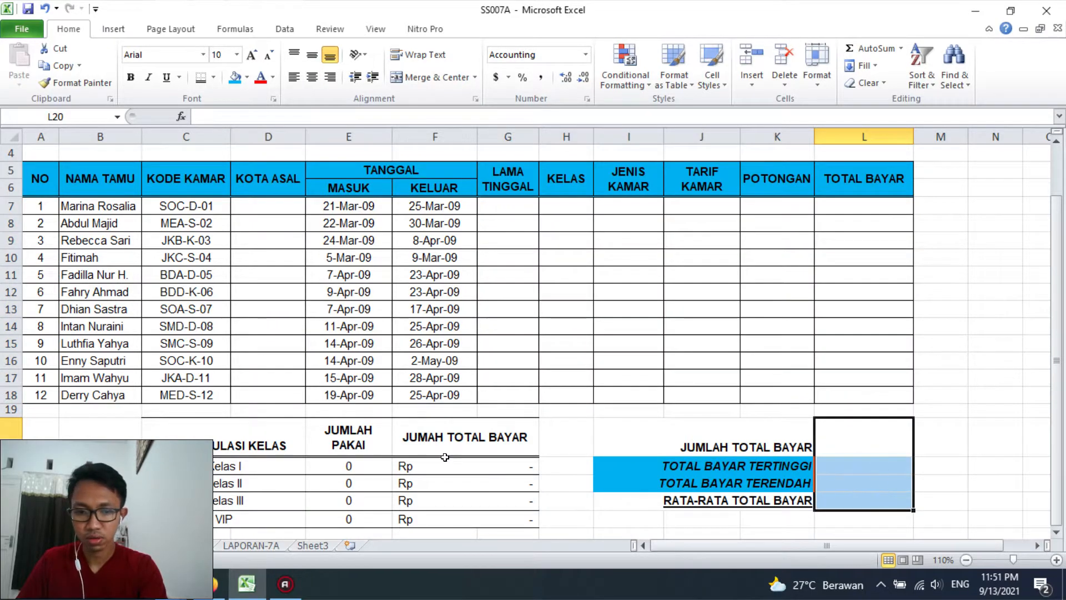
drag(366, 465, 500, 519)
key(Delete)
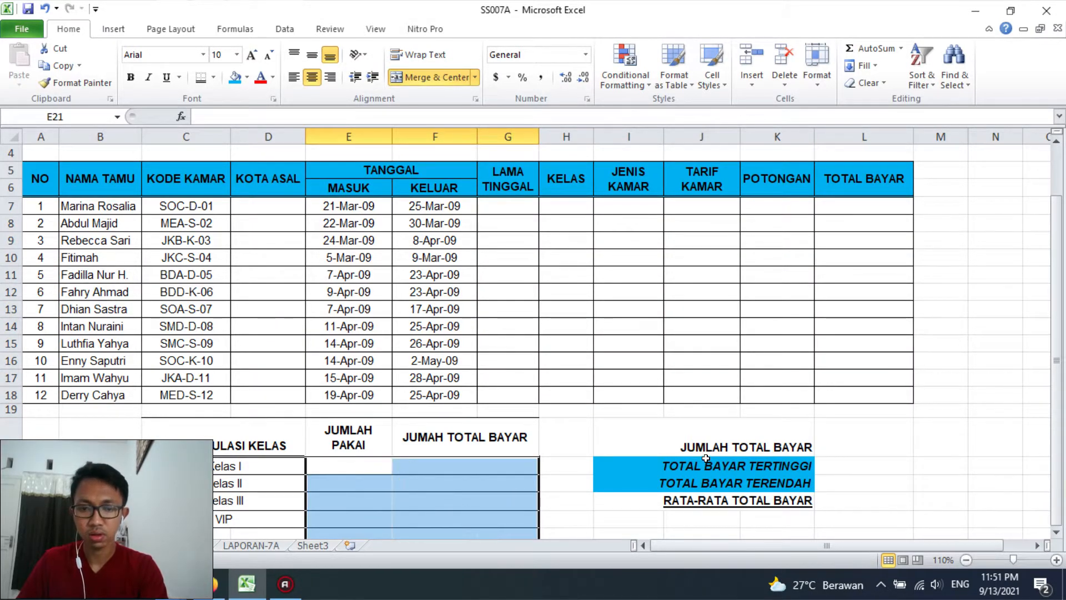
click(576, 449)
scroll(576, 449, up, 1)
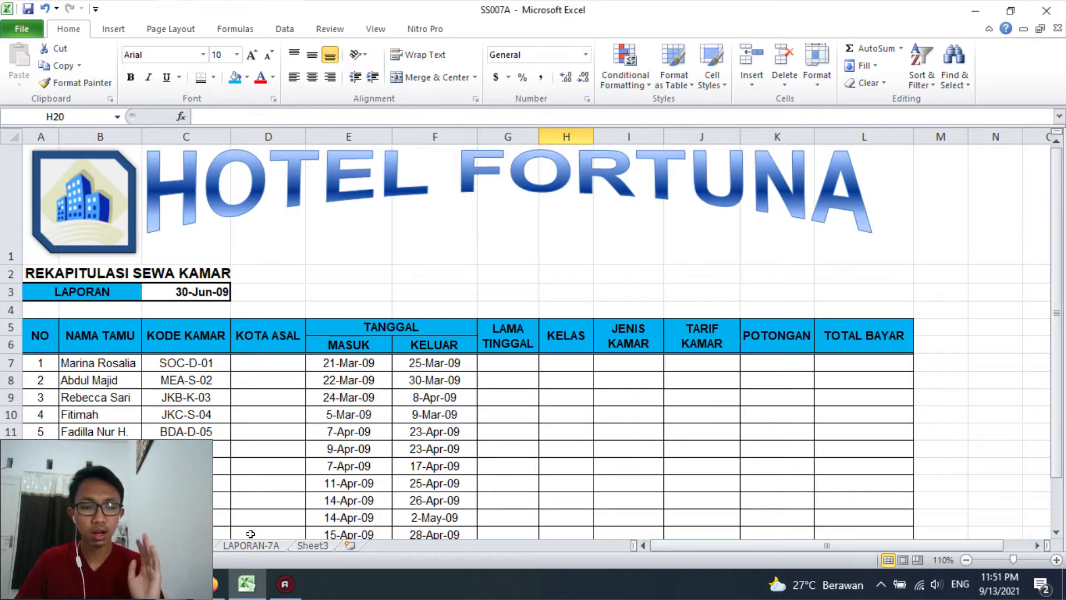
Format the LAPORAN date in C3 with the English (U.S.) date type 14-Mar-2001
click(204, 289)
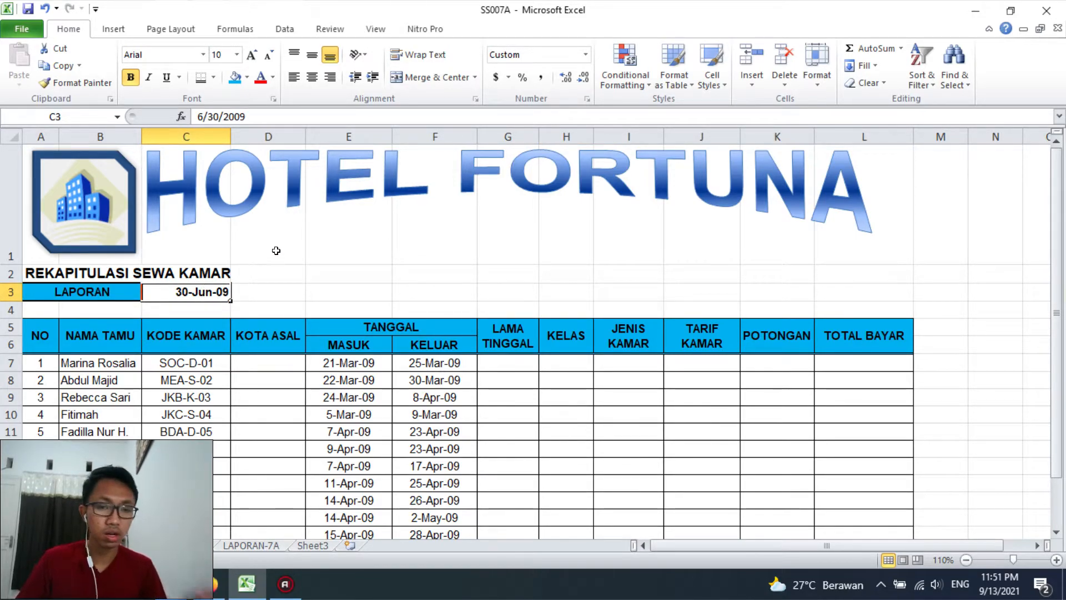
right_click(200, 293)
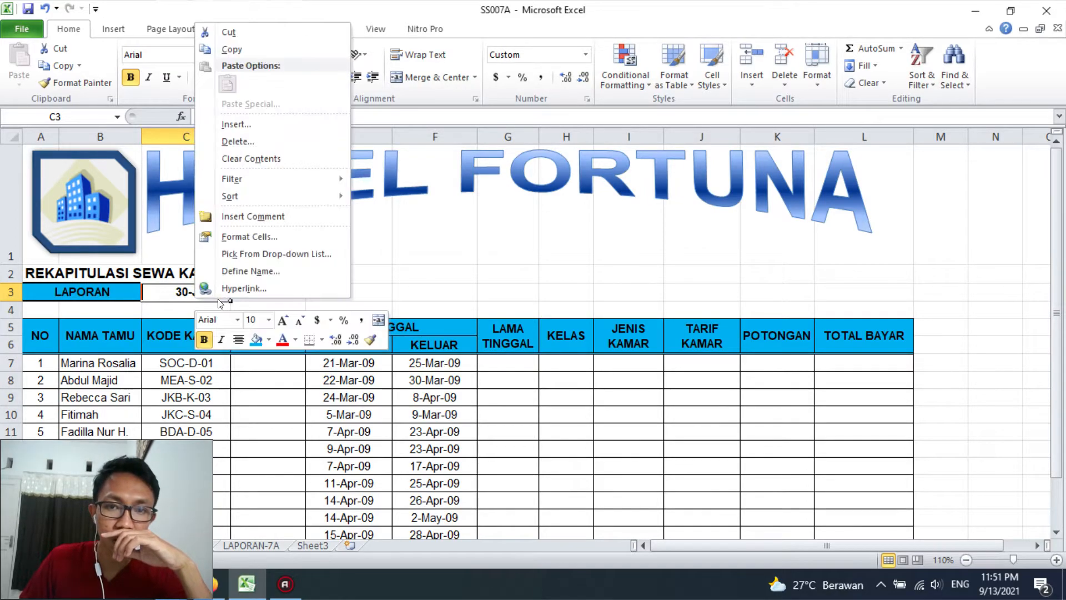
click(250, 236)
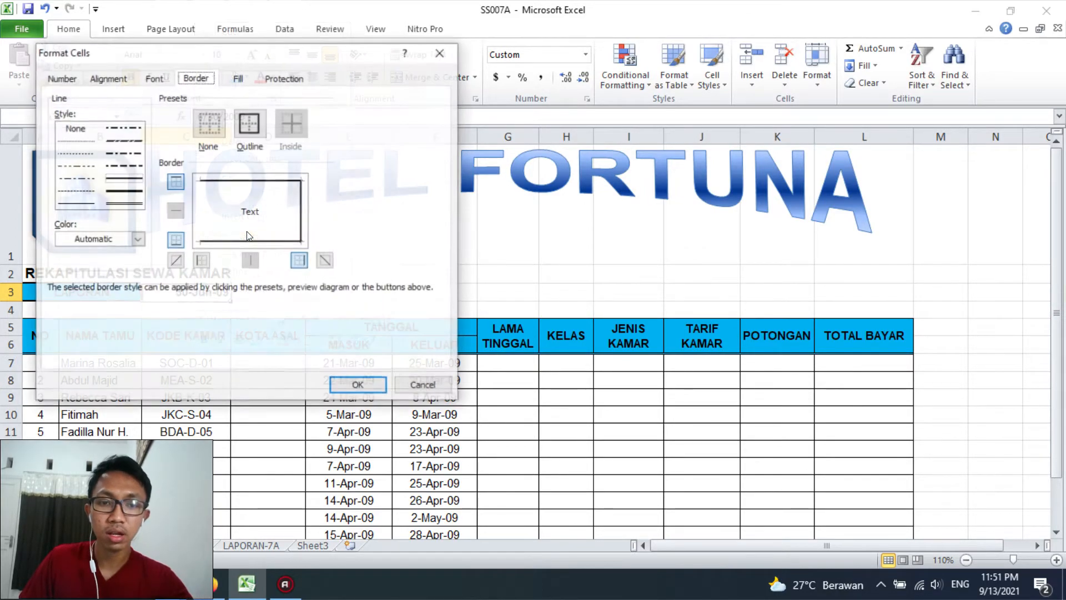
click(108, 78)
click(77, 78)
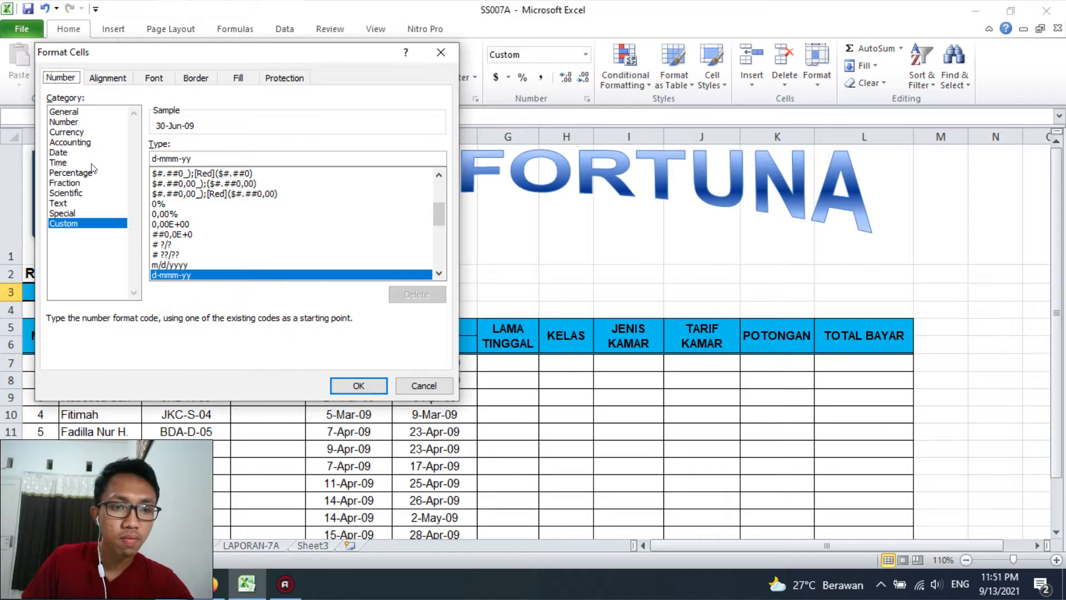
click(65, 152)
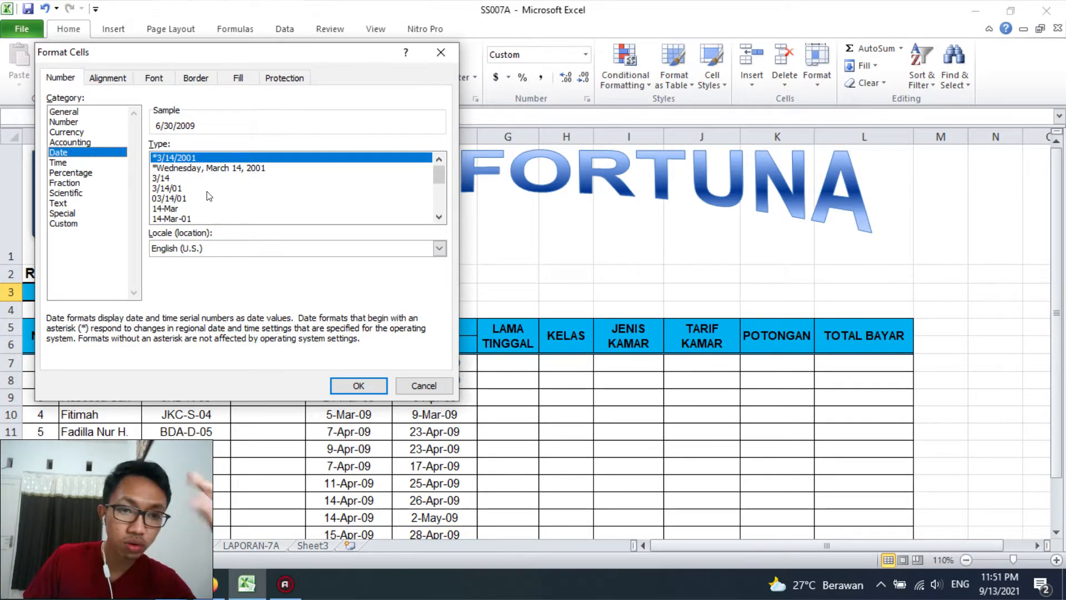
scroll(439, 216, down, 4)
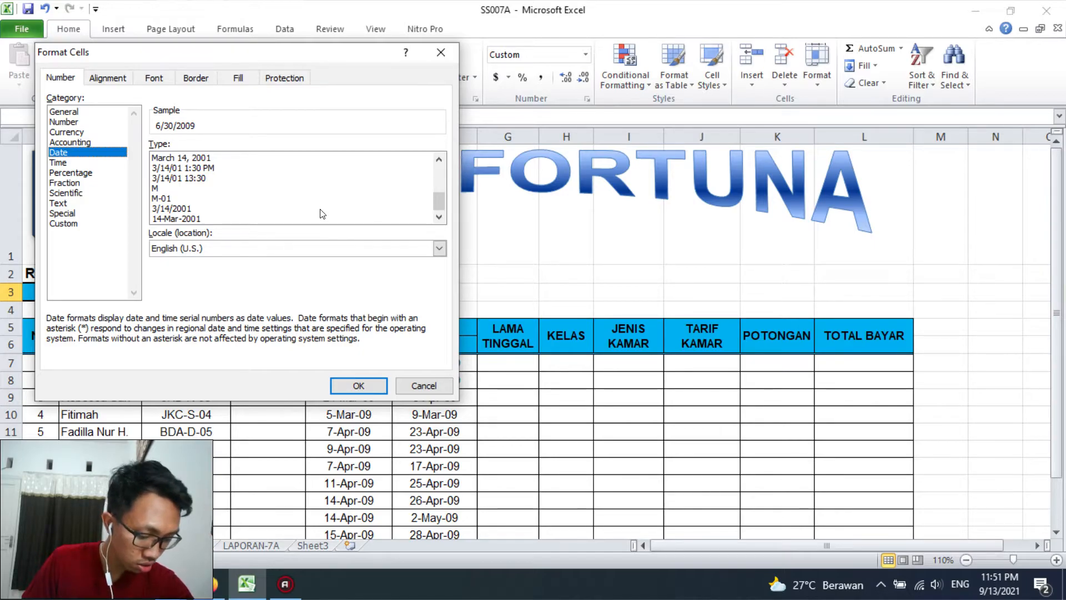
click(217, 220)
click(378, 388)
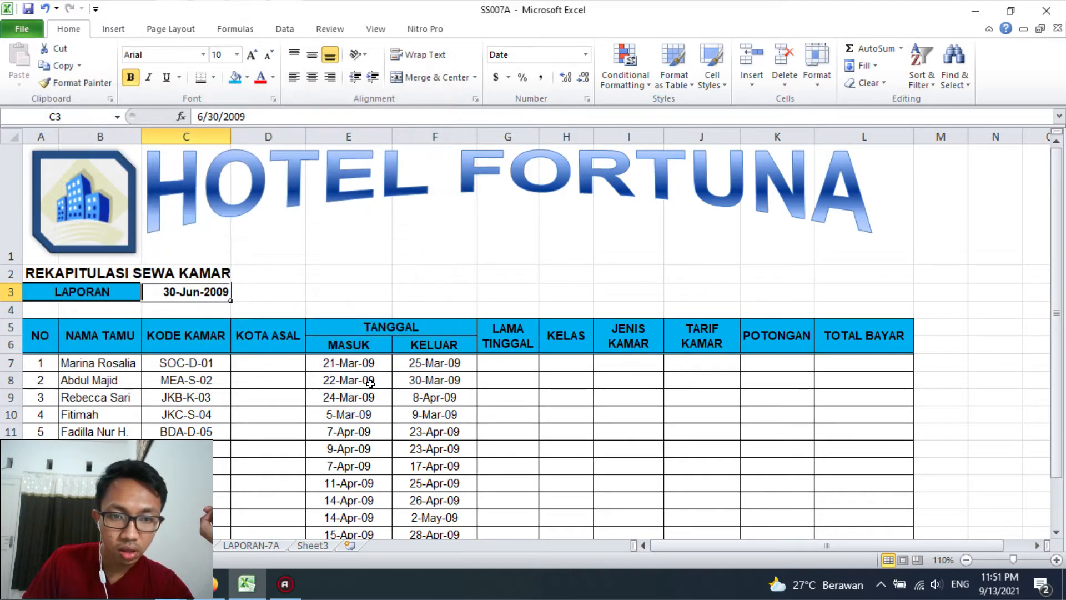
Set the LAPORAN date in C3 to the Indonesian locale with the date type 14 Maret 2001
right_click(225, 287)
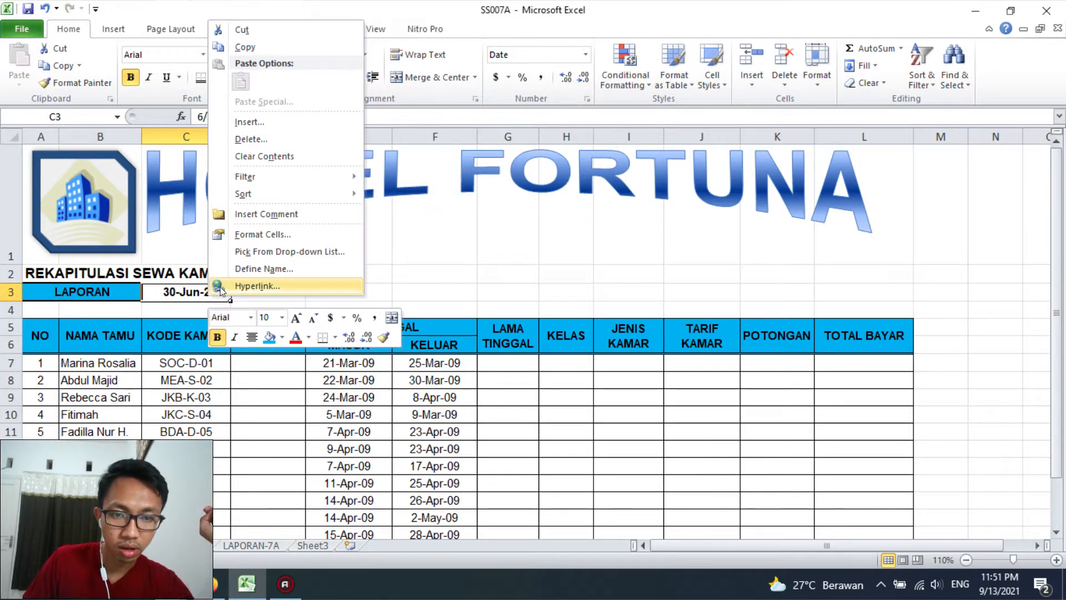
click(249, 231)
click(227, 253)
scroll(220, 294, down, 8)
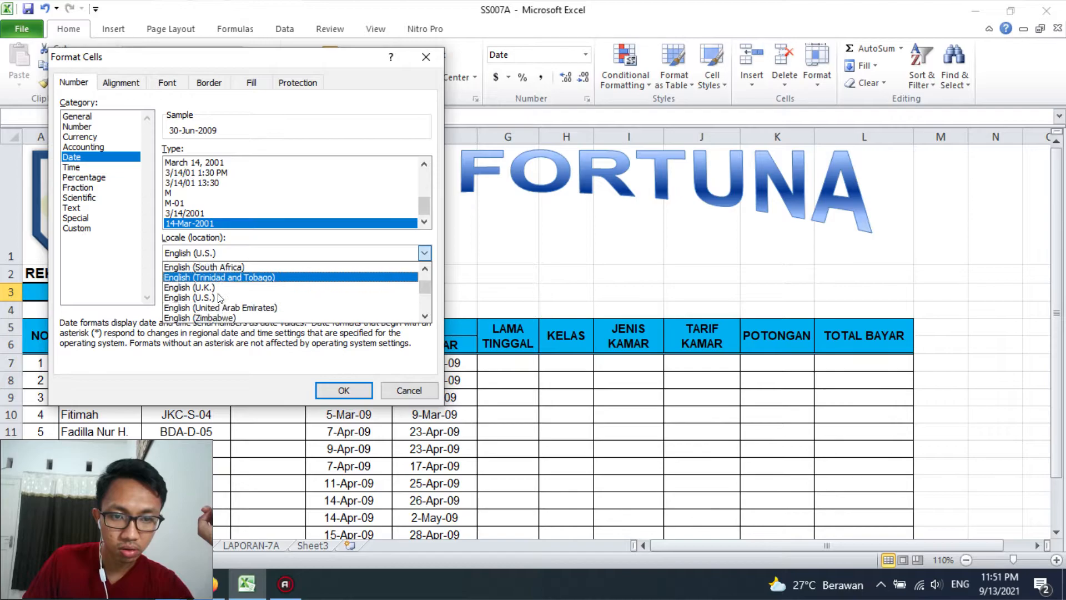
scroll(219, 294, down, 12)
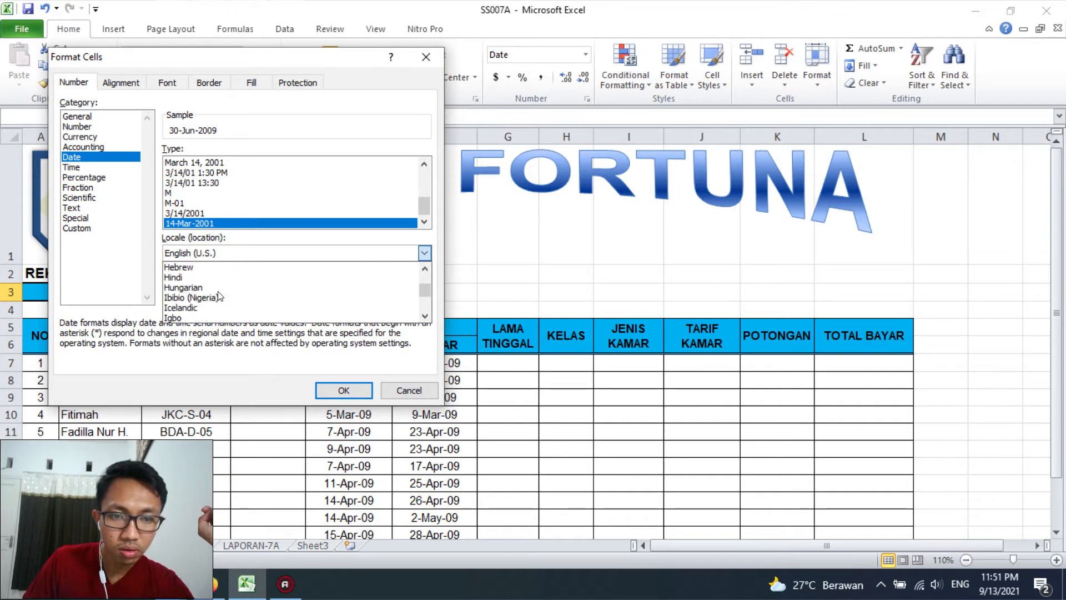
click(207, 297)
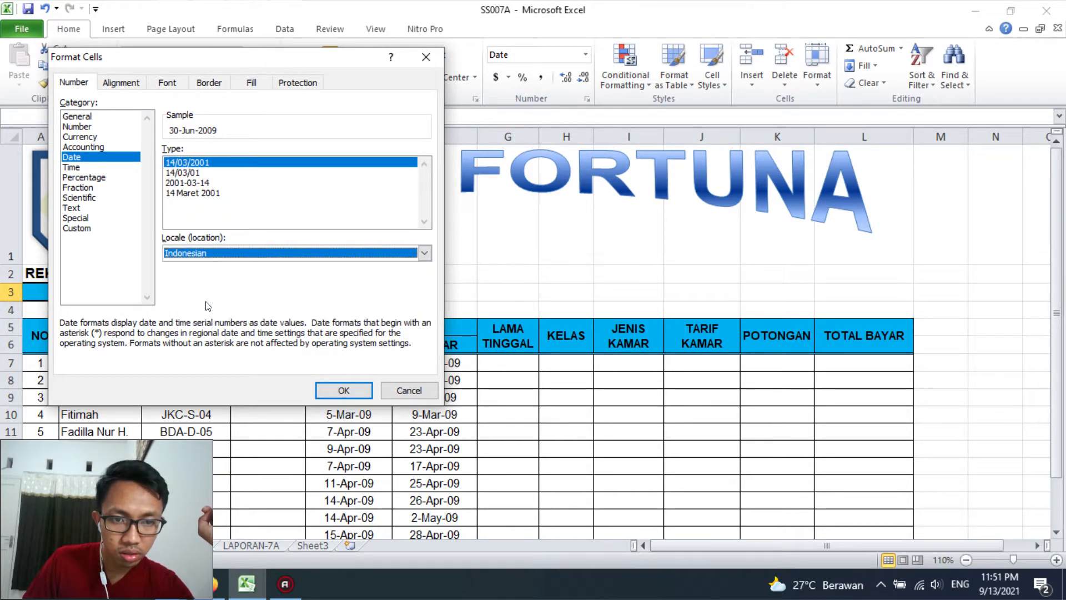
click(242, 194)
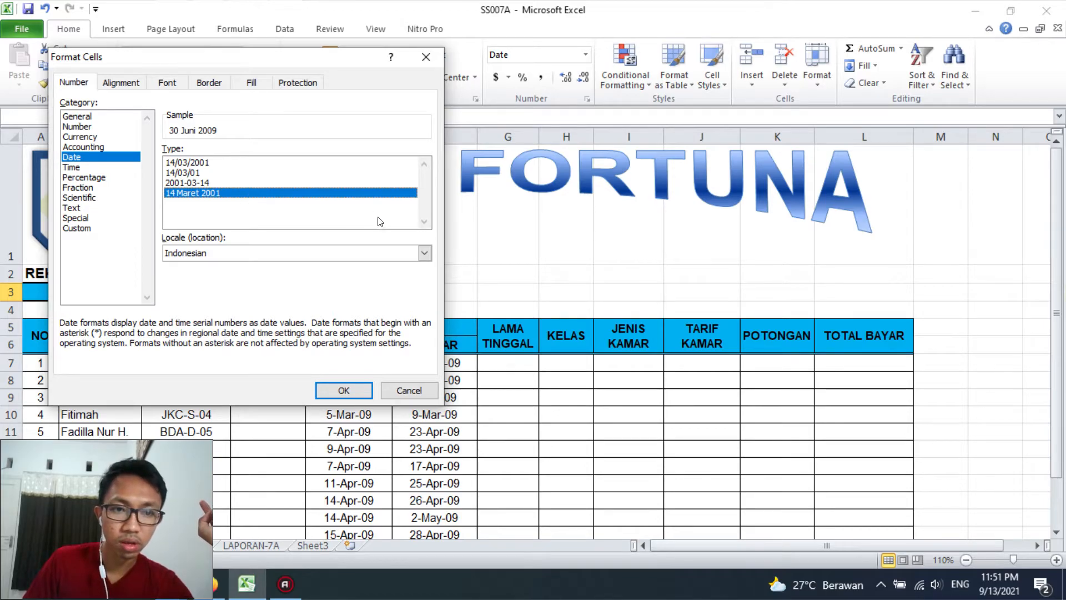
click(344, 389)
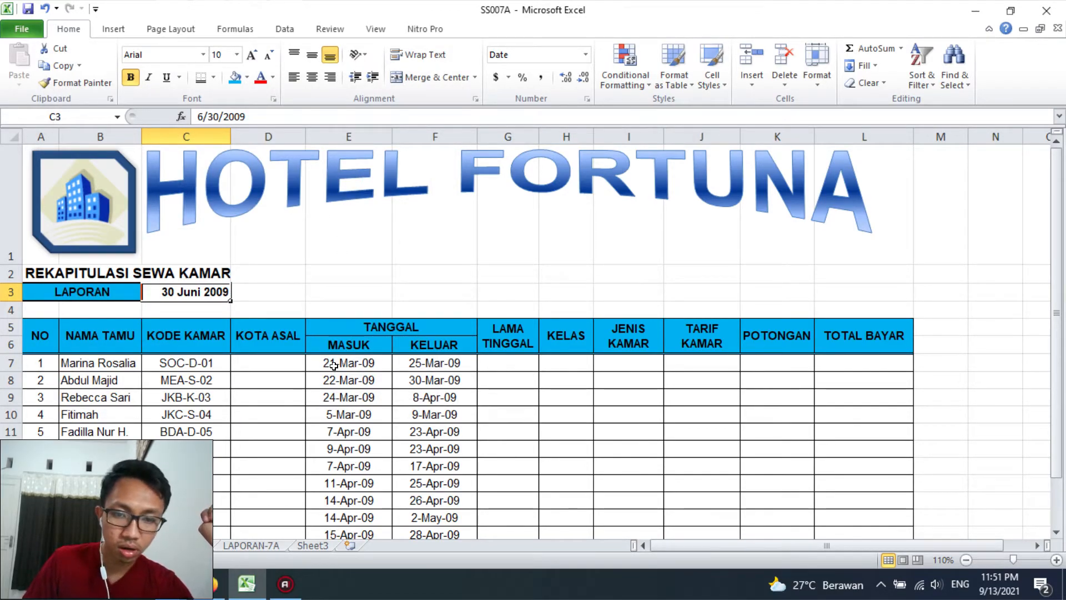
Right-align the MASUK and KELUAR dates in E7:F18 of the report framework
drag(333, 365, 435, 431)
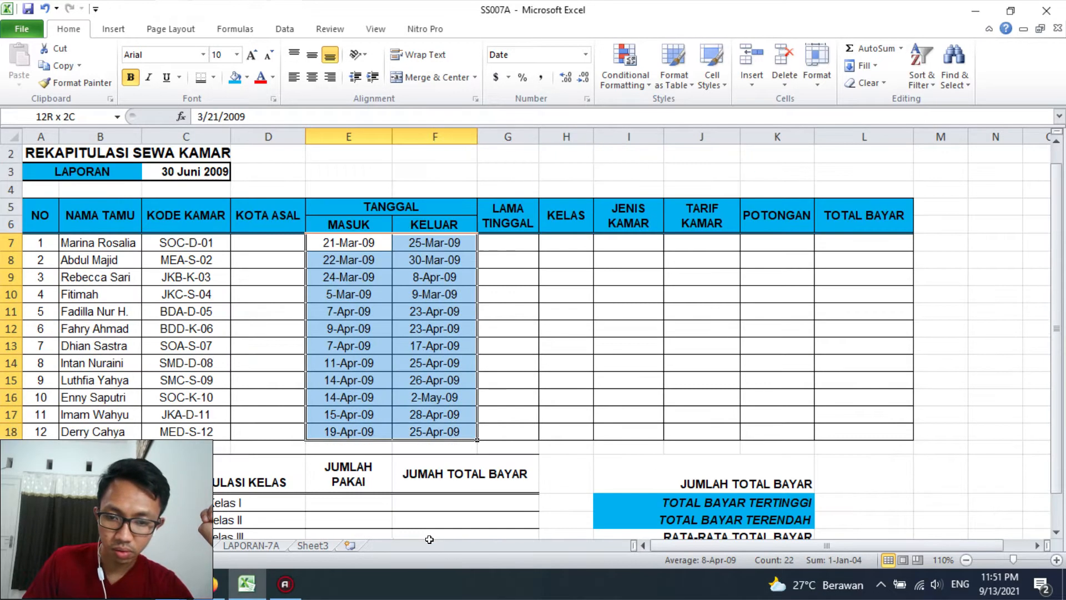
click(330, 77)
click(434, 294)
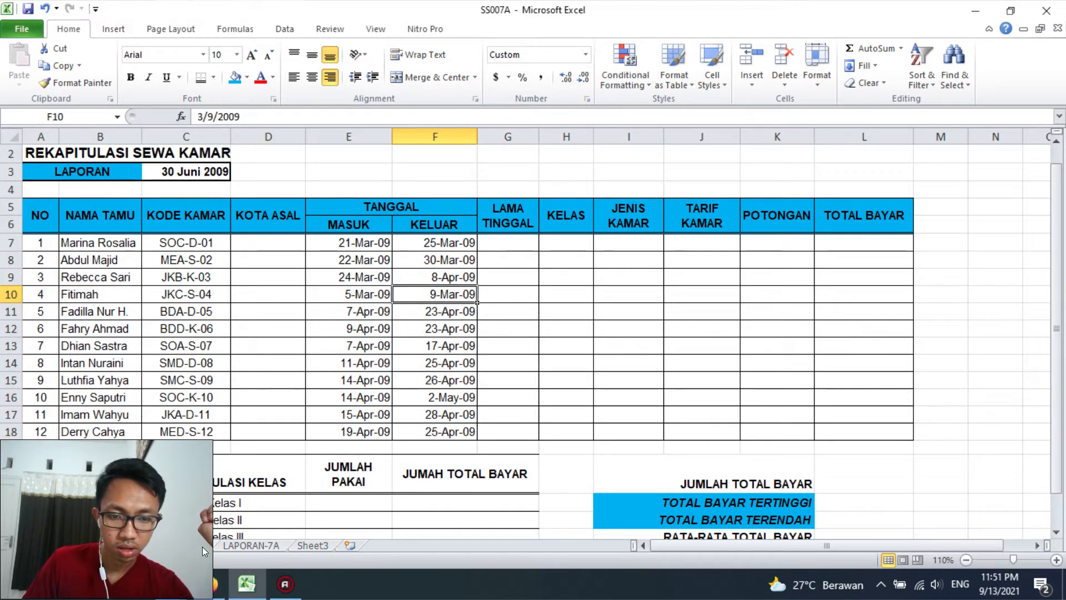
Copy the date formatting of C3 from the "kerangka laporan" sheet to C3 on the LAPORAN-7A sheet with Format Painter
click(250, 545)
scroll(162, 256, up, 1)
click(166, 292)
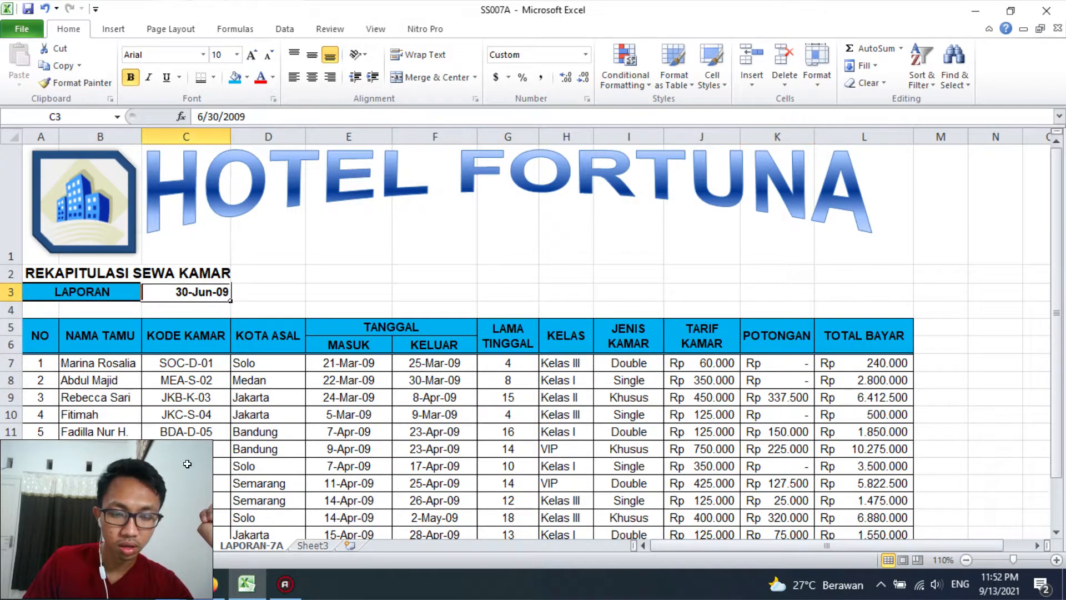
click(131, 546)
click(186, 172)
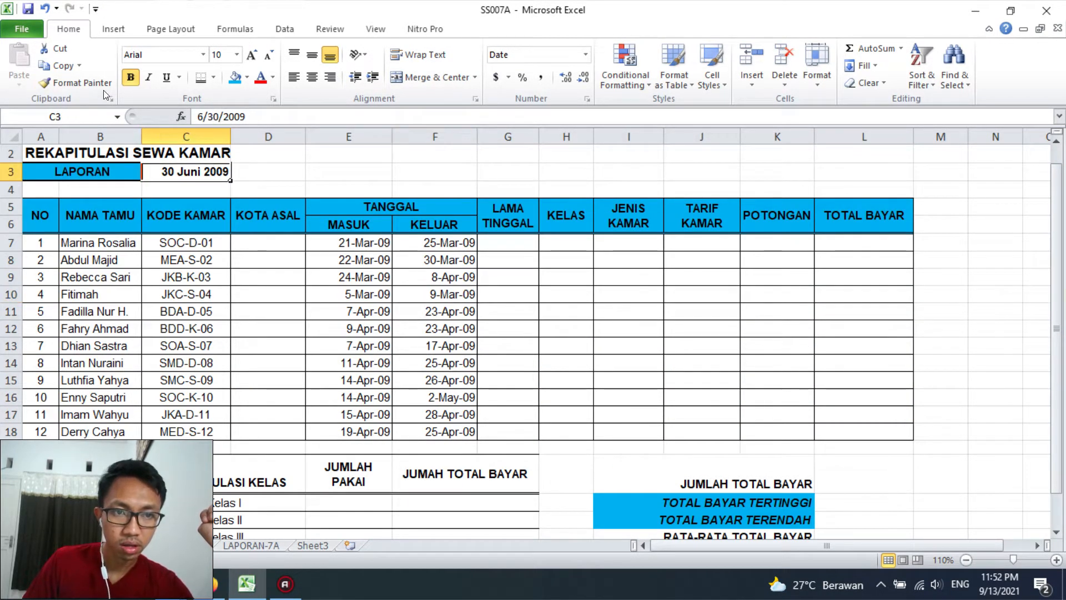
click(75, 82)
click(251, 545)
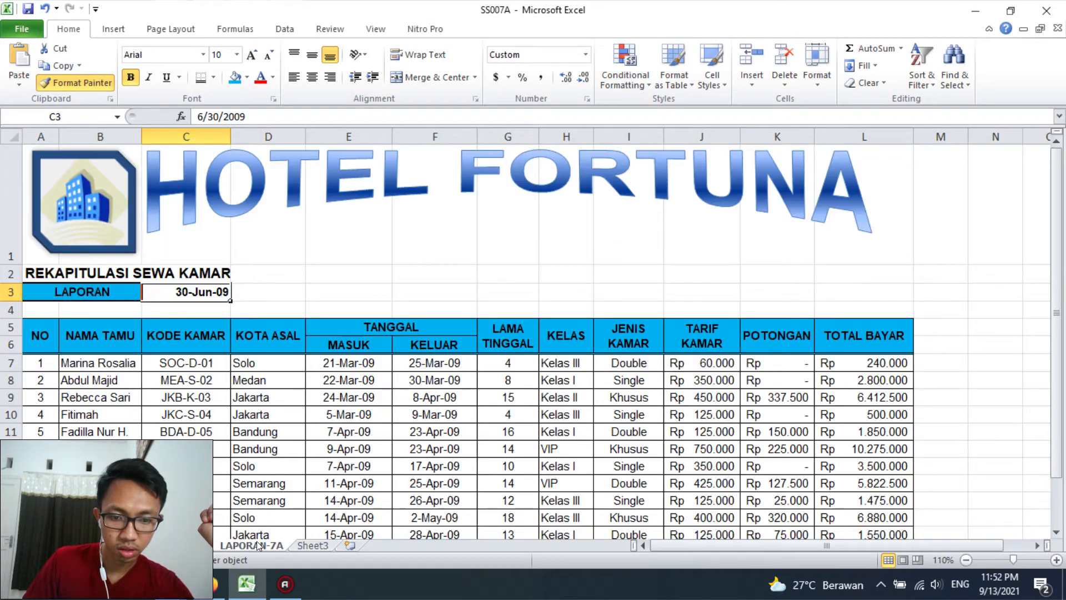
click(186, 291)
Right-align the MASUK and KELUAR dates in E7:F18 on the LAPORAN-7A sheet
click(170, 546)
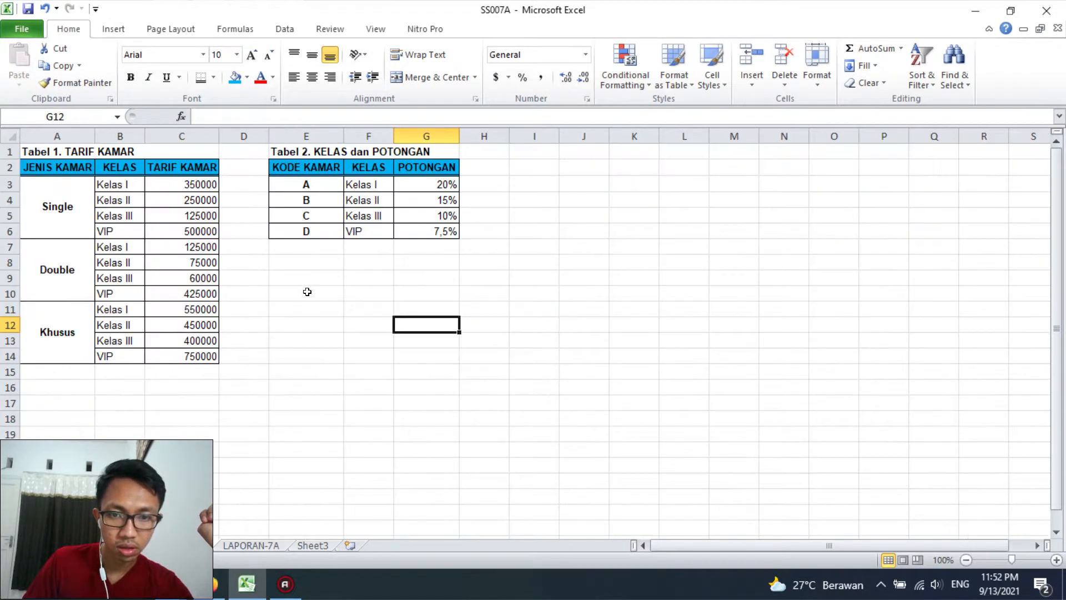
click(252, 545)
drag(349, 363, 435, 433)
click(330, 77)
click(508, 431)
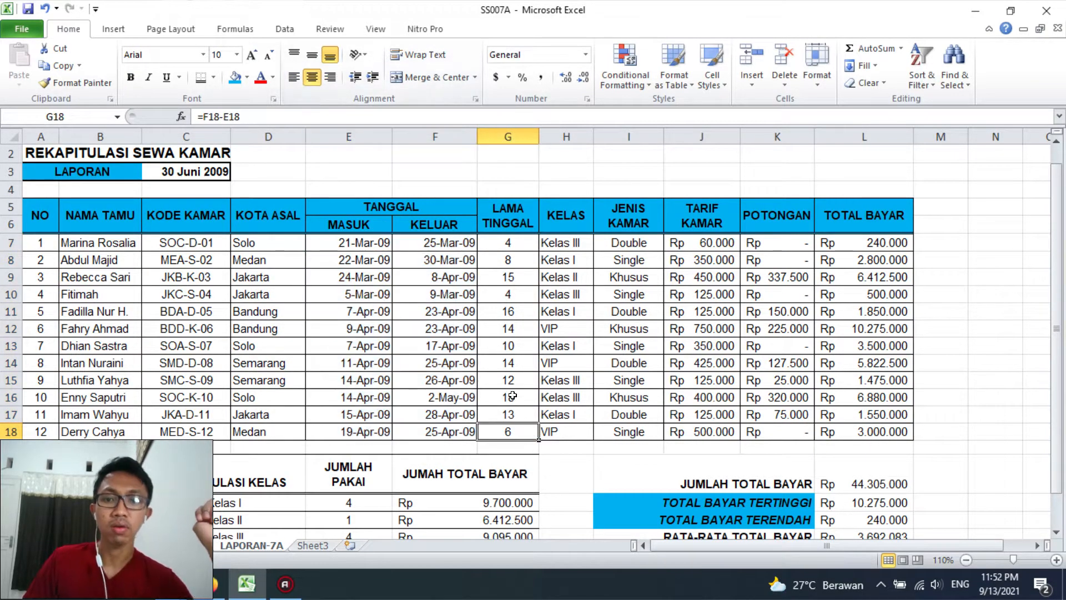
Create a copy of the LAPORAN-7A sheet placed before Sheet3
scroll(518, 390, down, 3)
scroll(518, 390, down, 1)
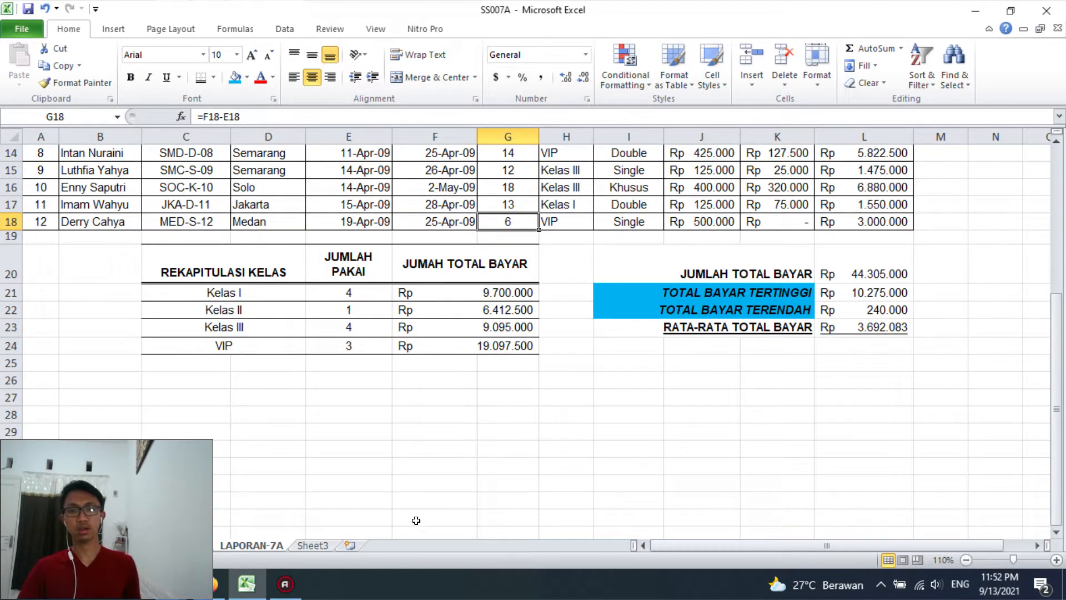
right_click(248, 545)
click(281, 423)
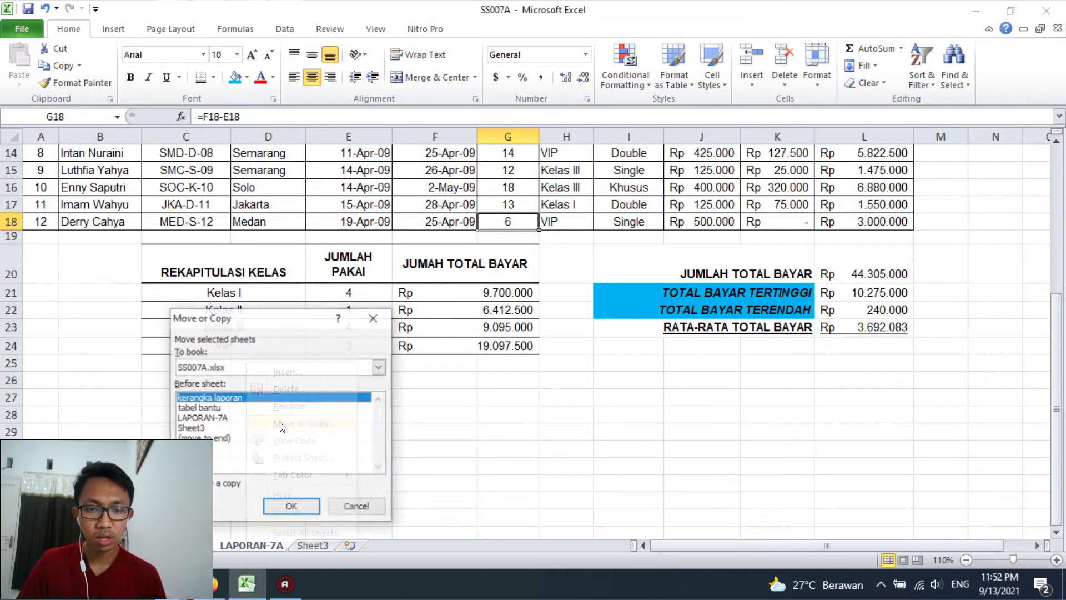
click(206, 417)
click(191, 428)
click(196, 487)
click(289, 502)
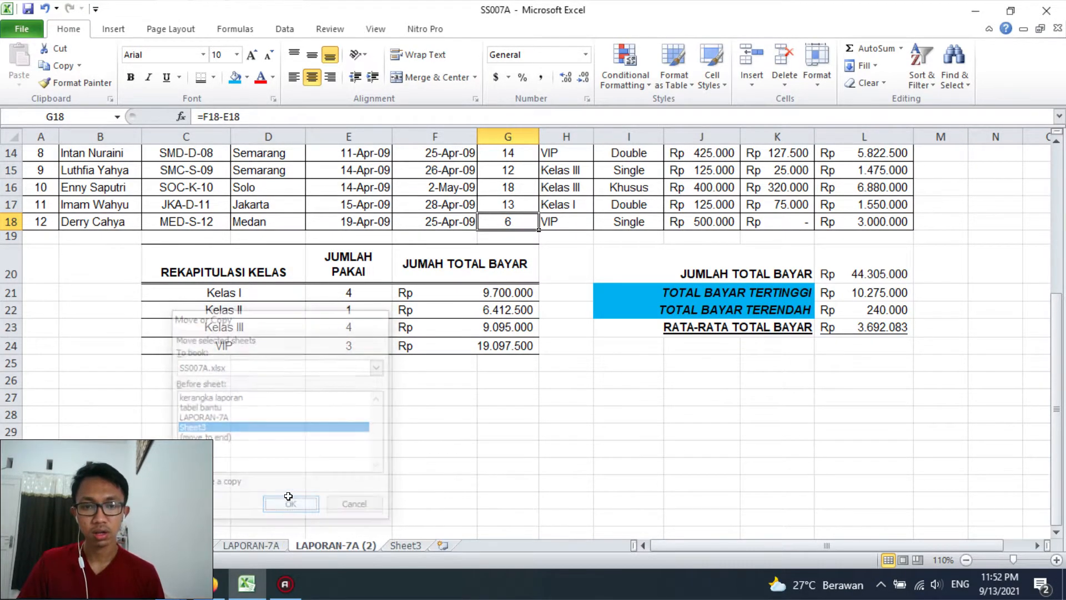
Rename the copied LAPORAN-7A sheet as "SORT-FILTER-7A"
double_click(314, 545)
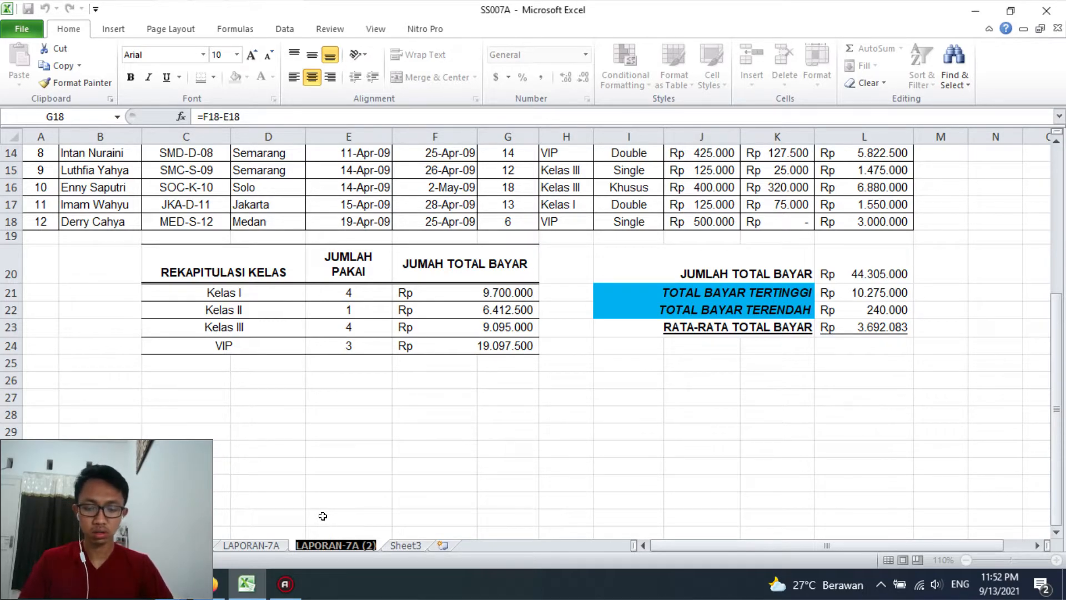
text(SORT-FILTER-7A)
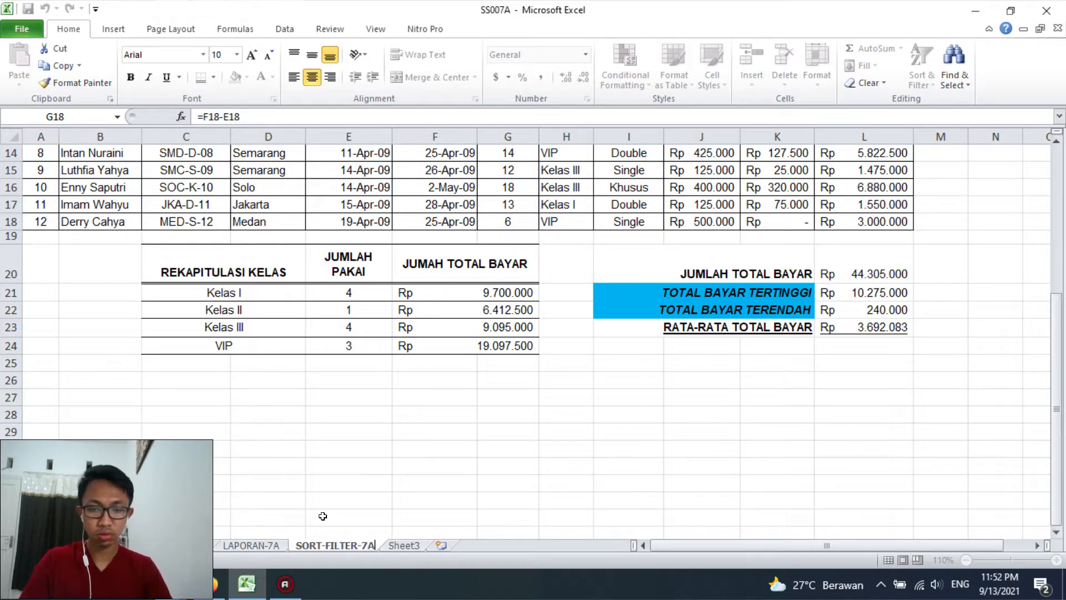
click(322, 516)
scroll(311, 489, up, 5)
click(45, 334)
drag(45, 334, 899, 431)
click(435, 311)
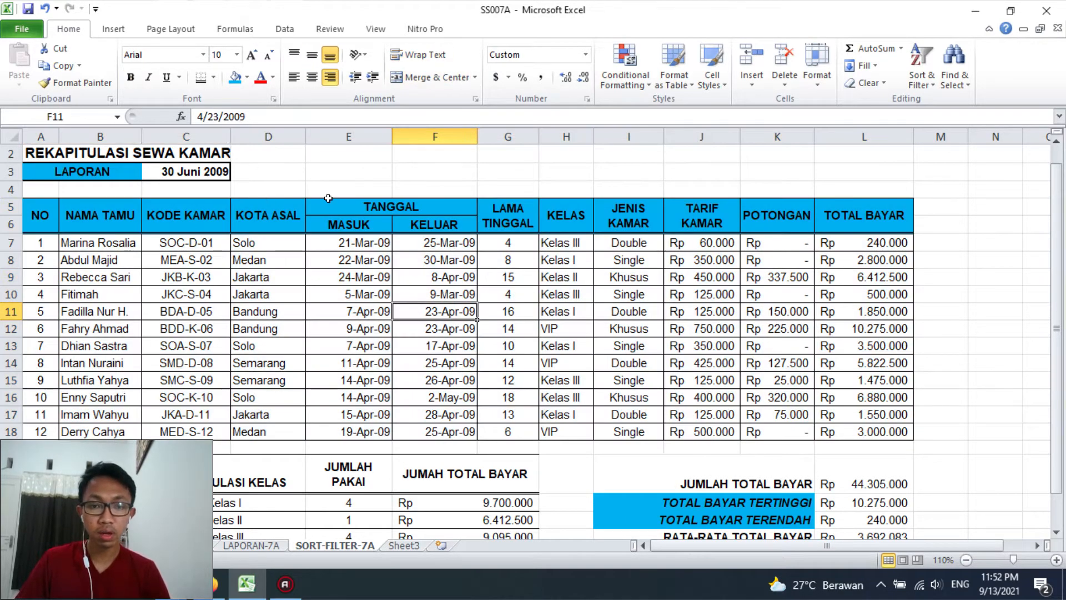
click(362, 222)
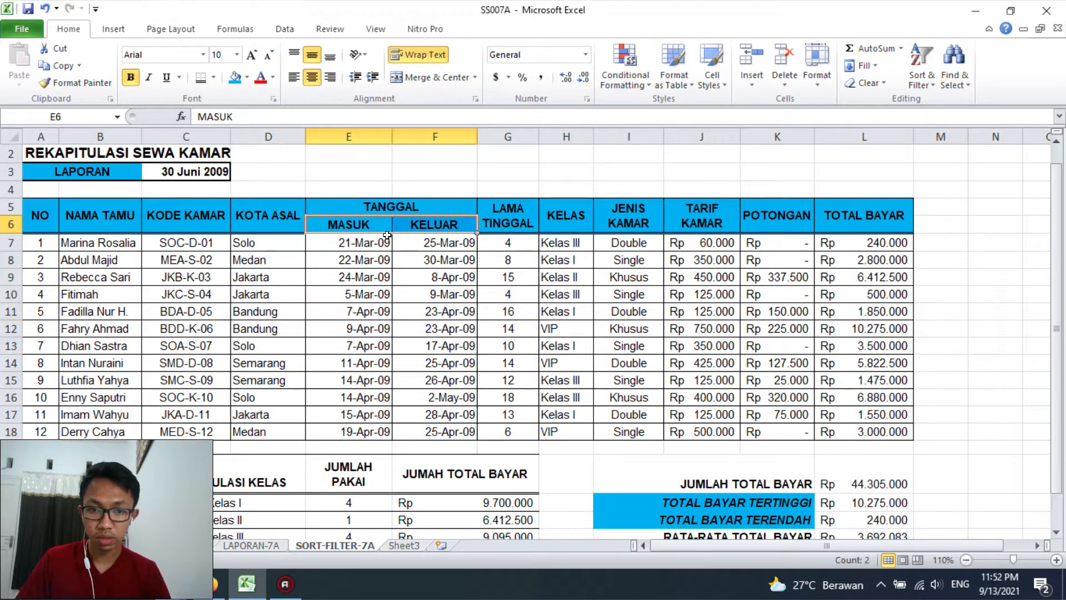
key(Down)
key(Down)
drag(43, 244, 873, 427)
Try to sort the table range A5:L18 by column H from A to Z, with column G largest to smallest as second level
drag(50, 219, 858, 430)
click(925, 58)
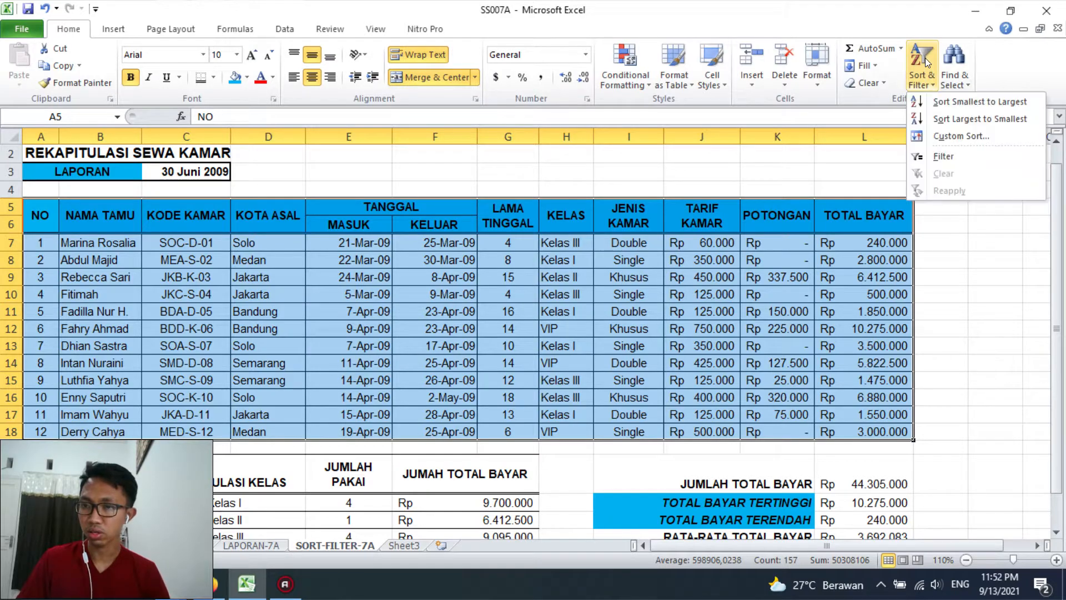
click(940, 136)
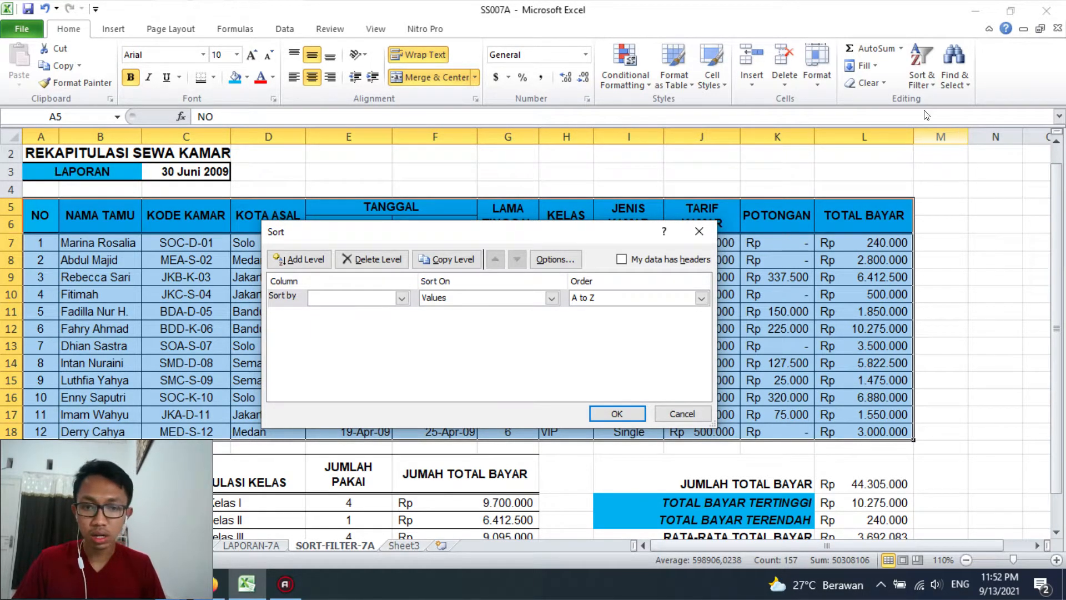
click(401, 297)
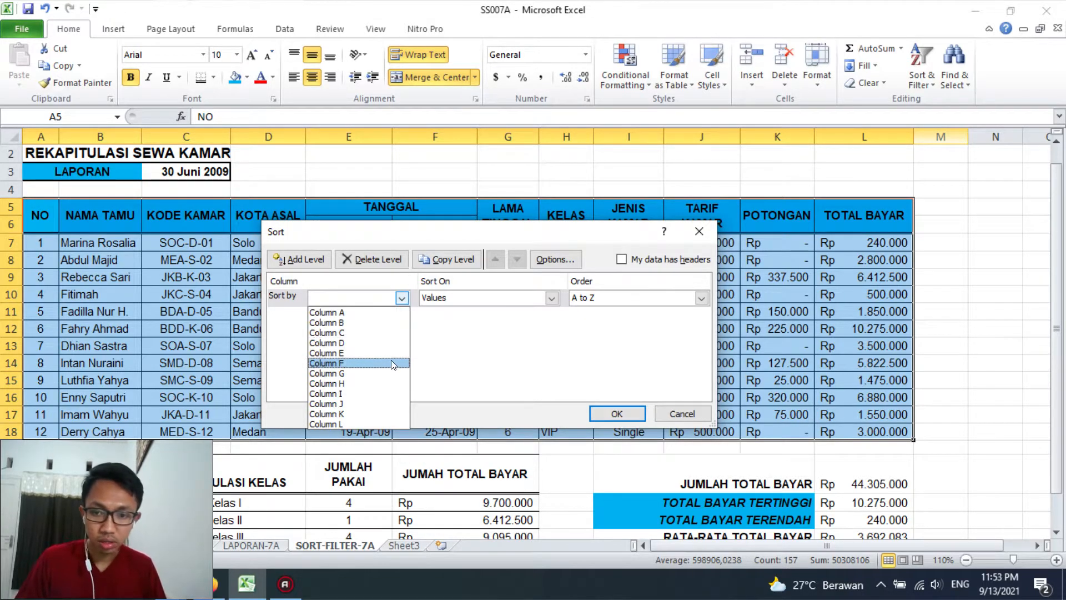
click(374, 384)
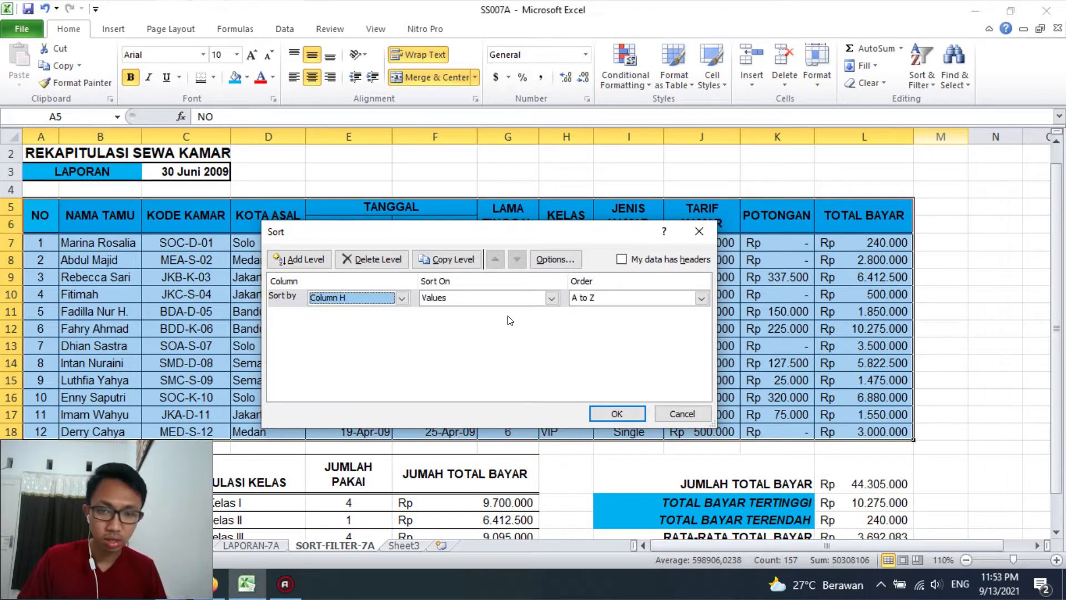
drag(566, 230, 578, 281)
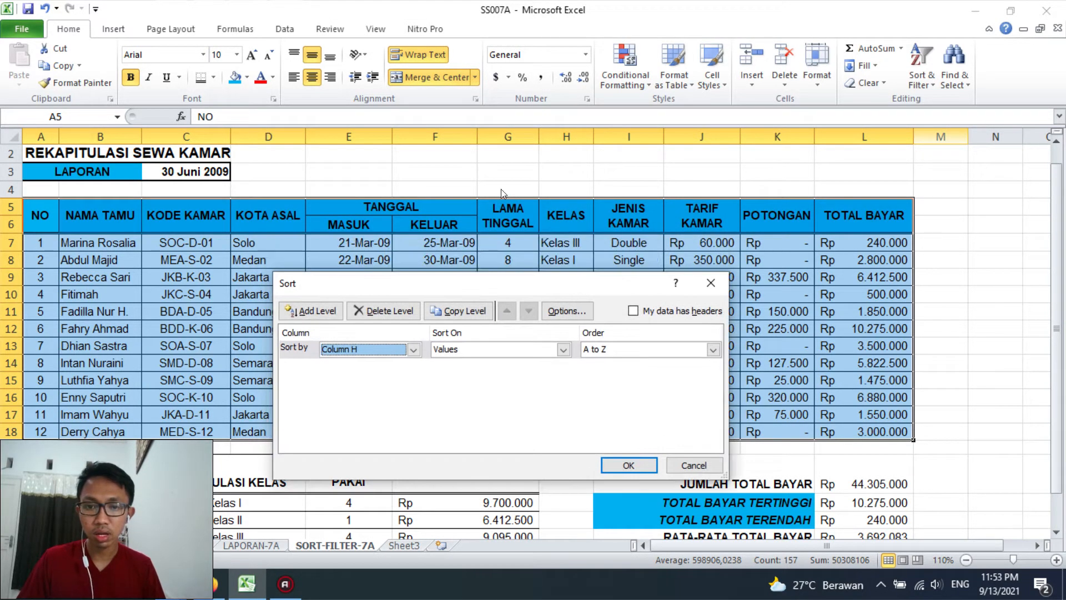
click(311, 310)
click(413, 367)
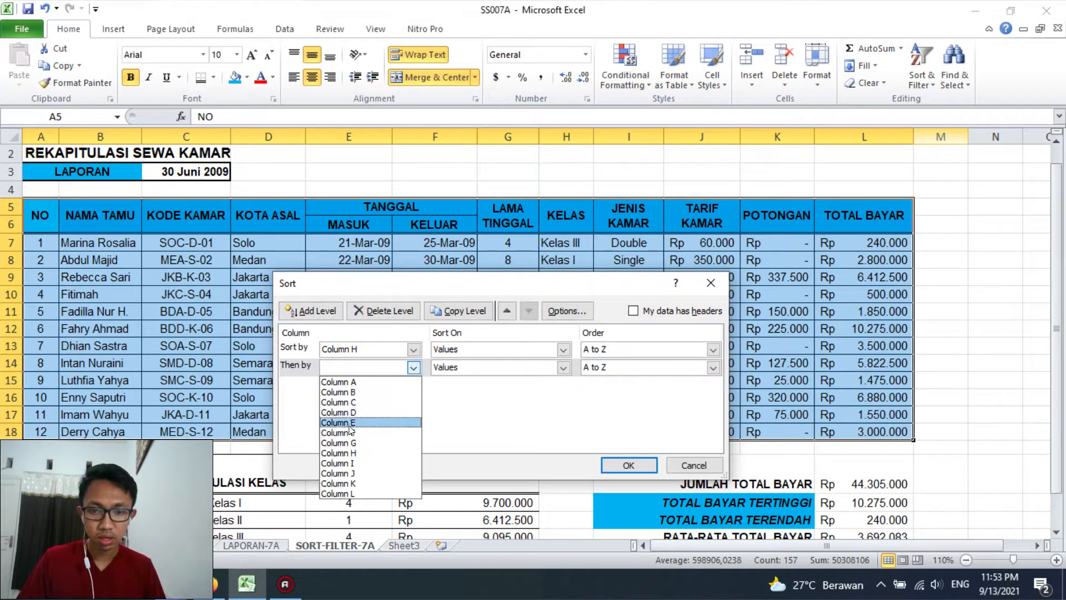
click(349, 442)
click(634, 369)
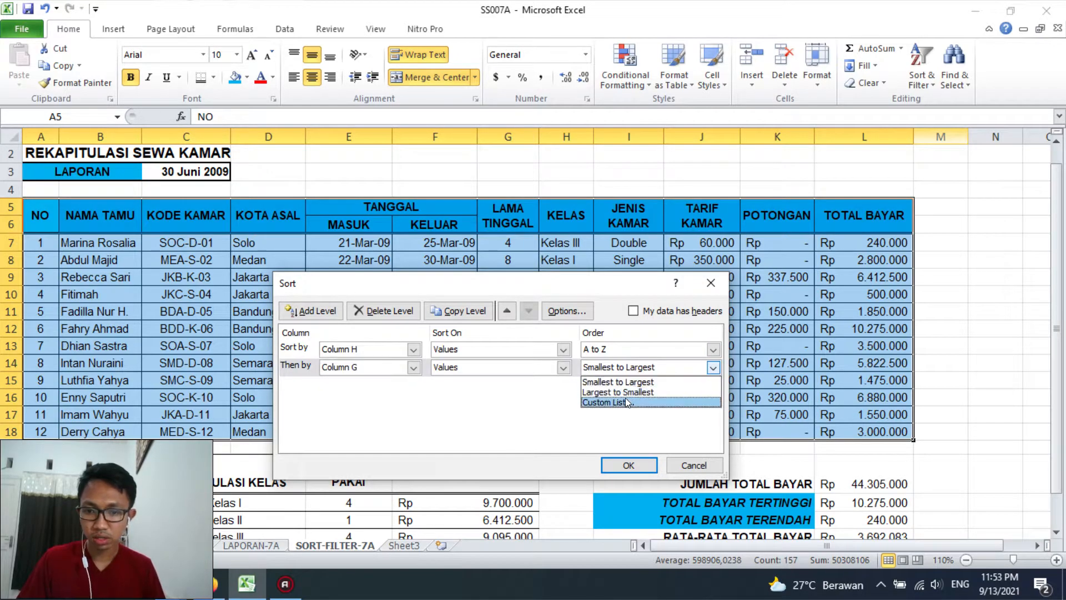
click(625, 393)
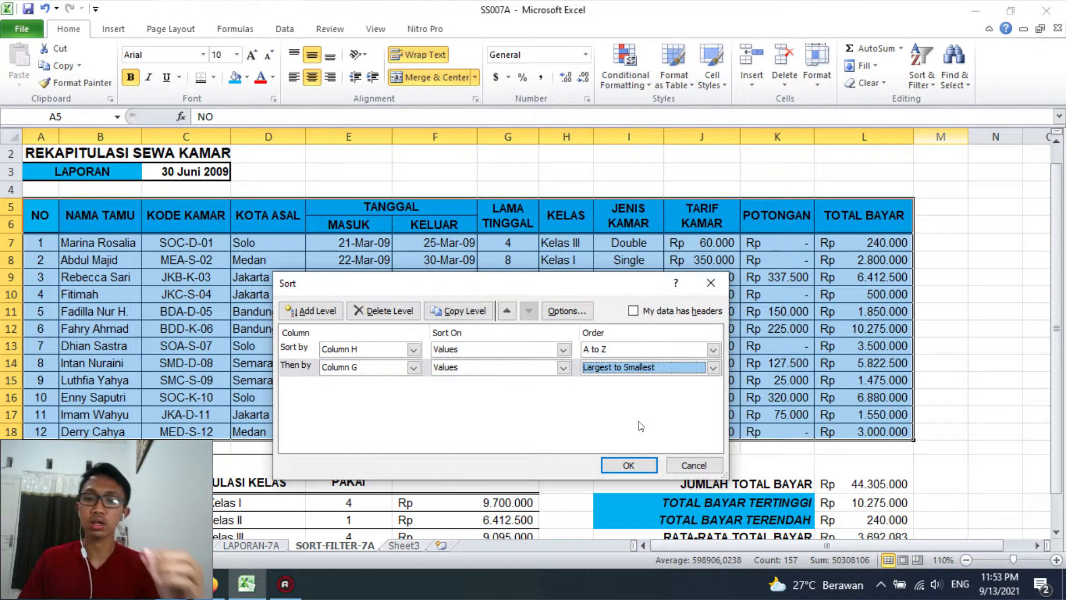
click(628, 465)
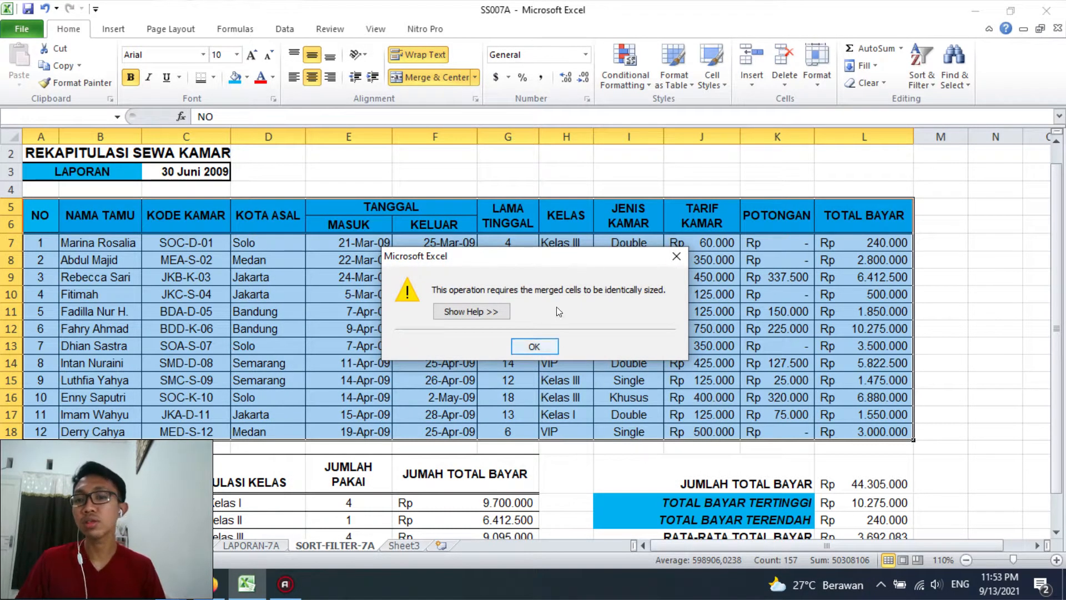
click(534, 346)
click(628, 379)
Sort the data rows A7:L18 by column H from A to Z, with column G largest to smallest as second level
drag(44, 236, 885, 435)
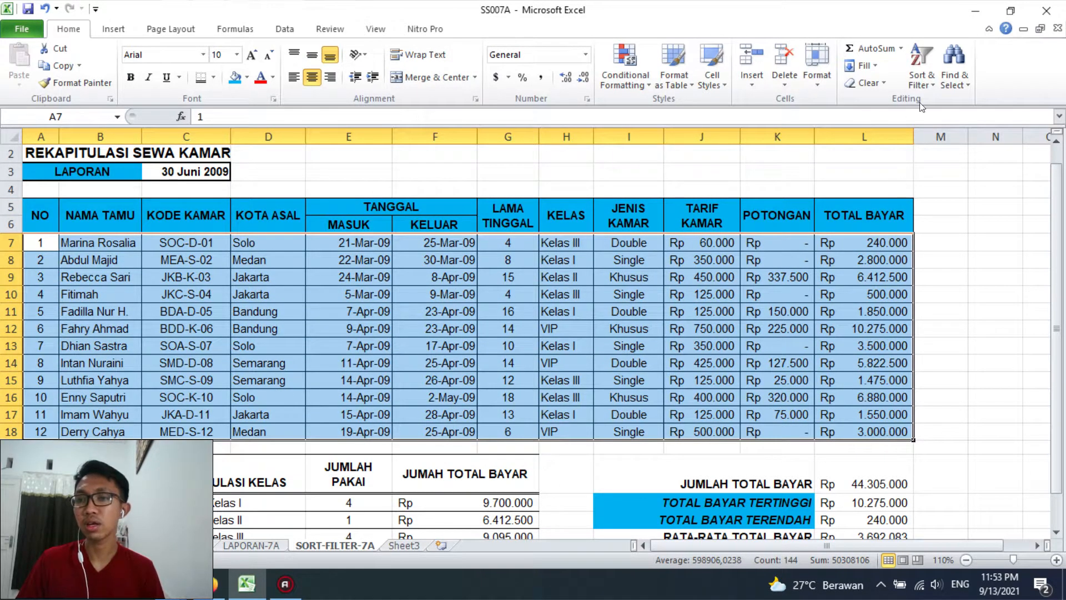
click(921, 70)
click(933, 136)
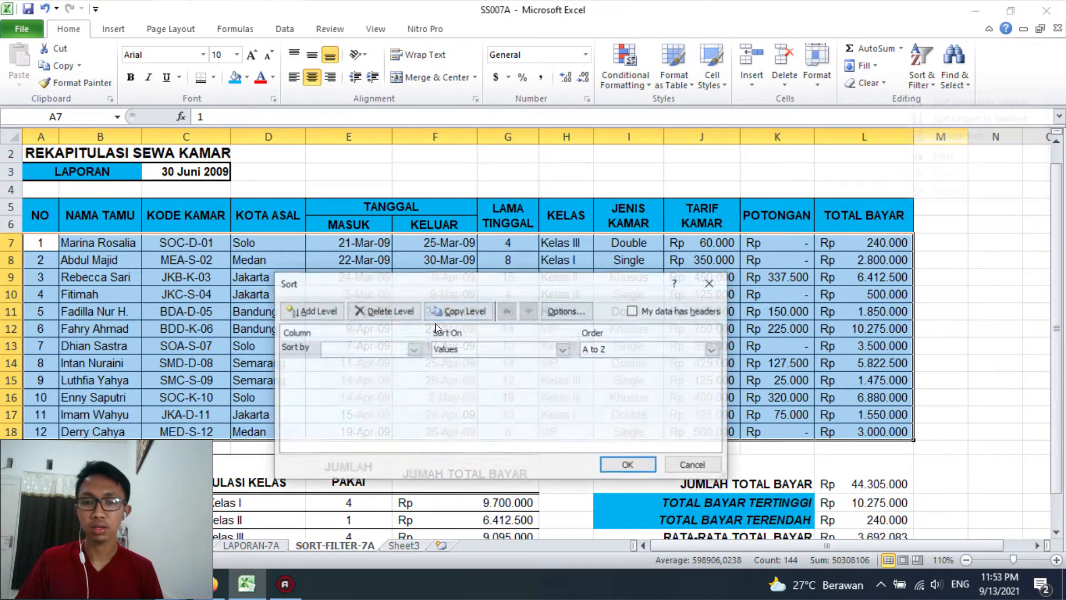
click(392, 349)
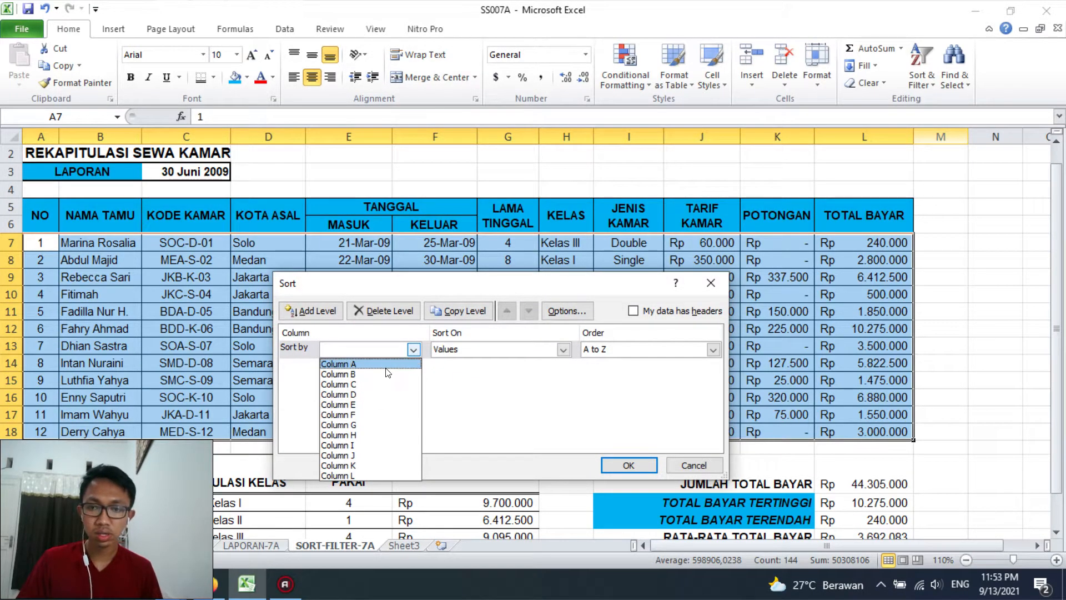
click(381, 434)
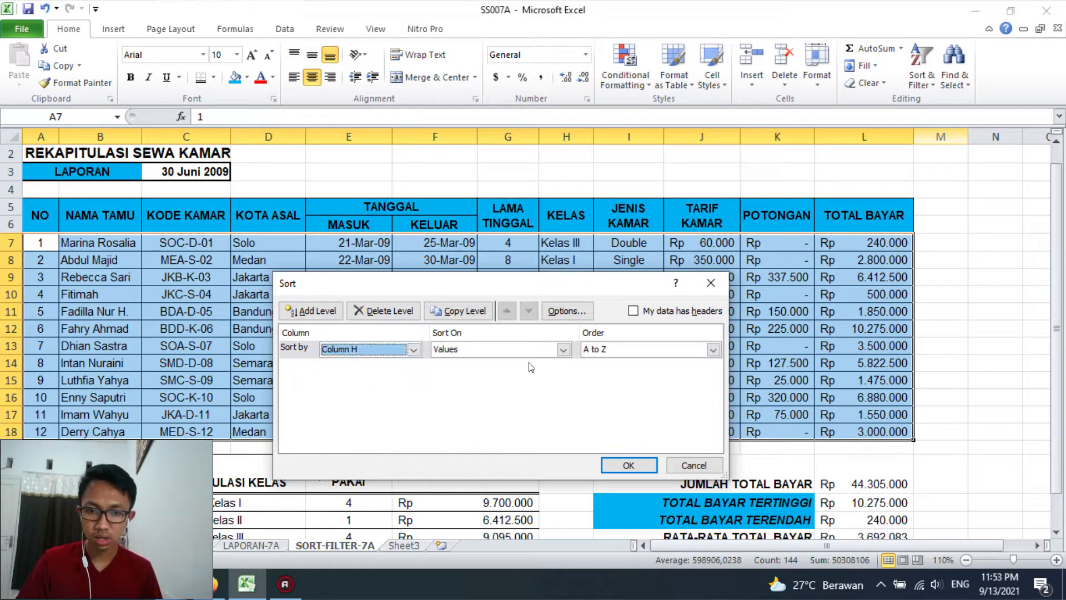
click(311, 311)
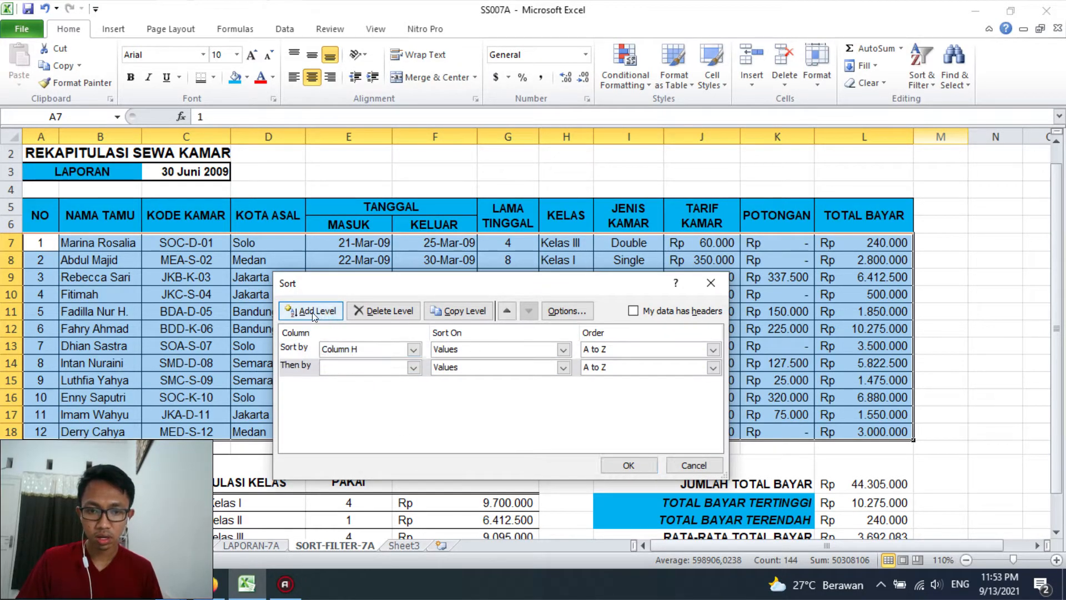
click(376, 369)
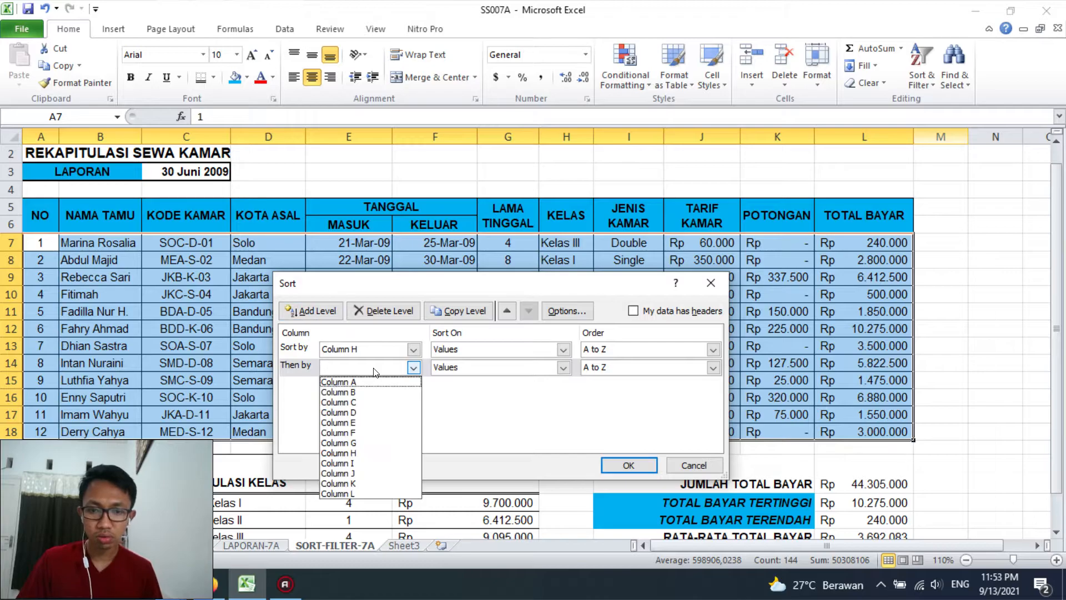
click(355, 442)
click(632, 367)
click(634, 391)
click(632, 467)
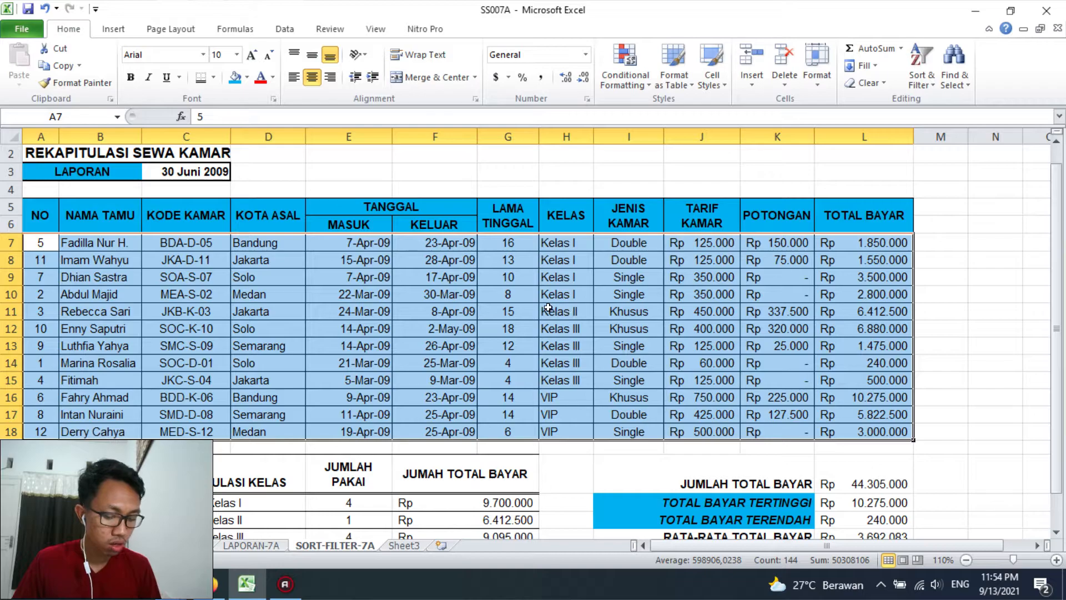
click(530, 310)
Copy the sorted table with its headers, A5:L18, to cell A26 below the recap tables
drag(25, 221, 863, 433)
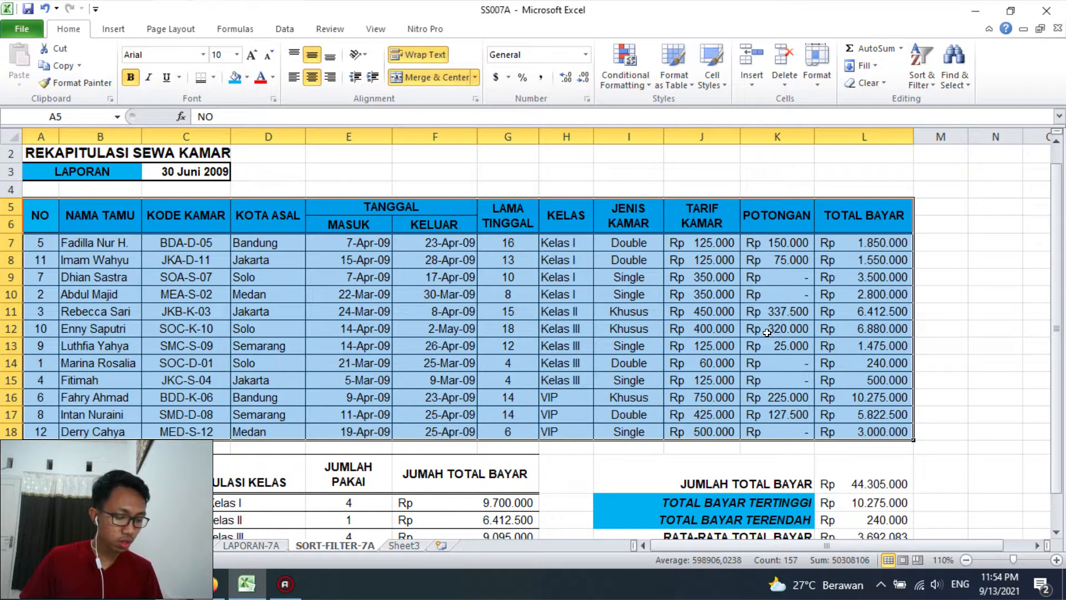
key(ctrl+c)
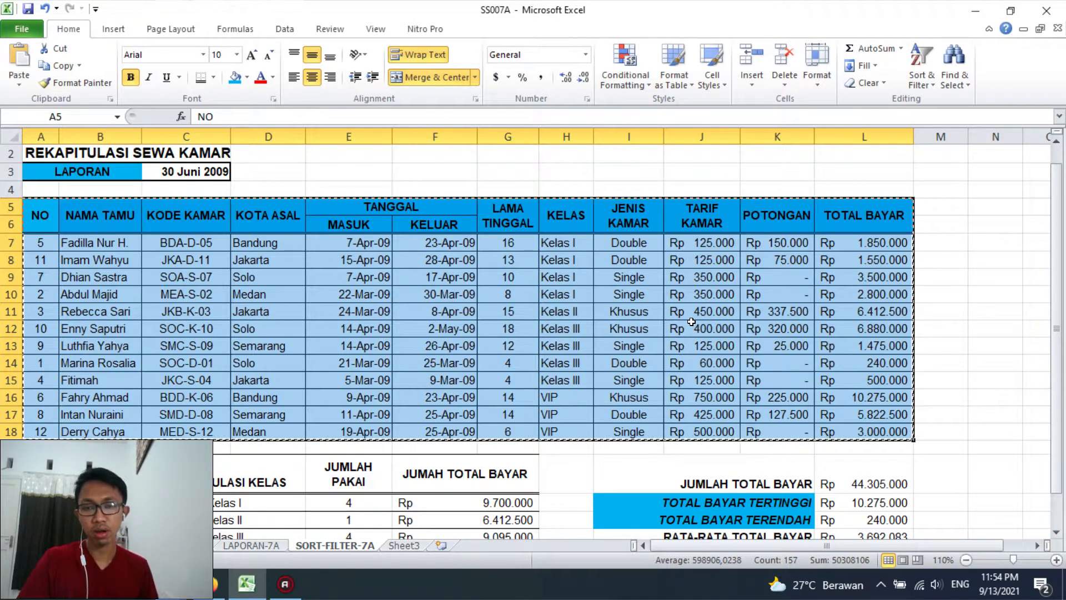
scroll(691, 321, down, 4)
click(102, 396)
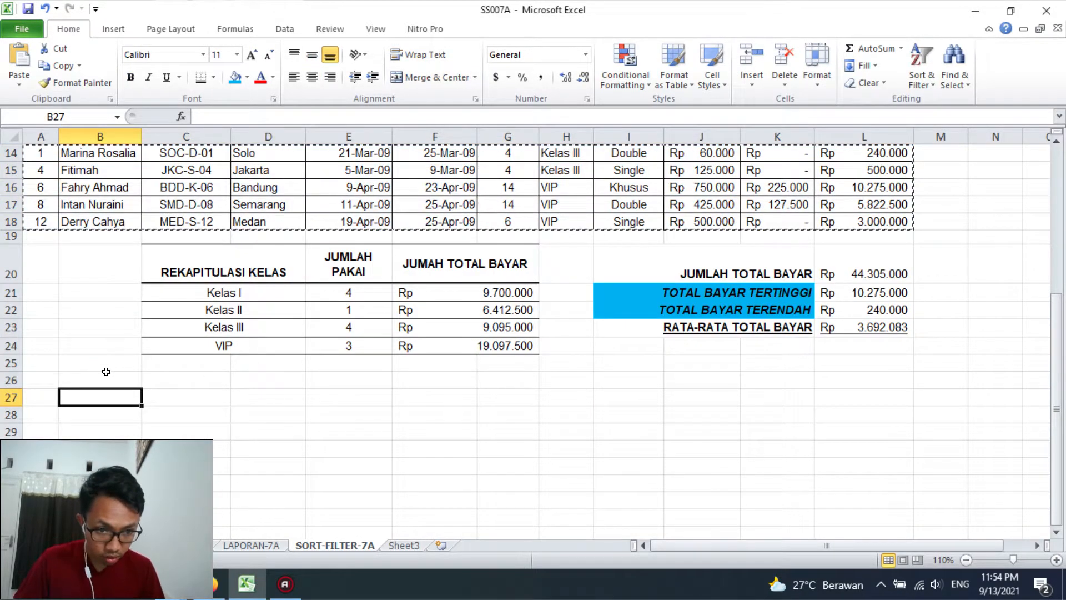
click(47, 382)
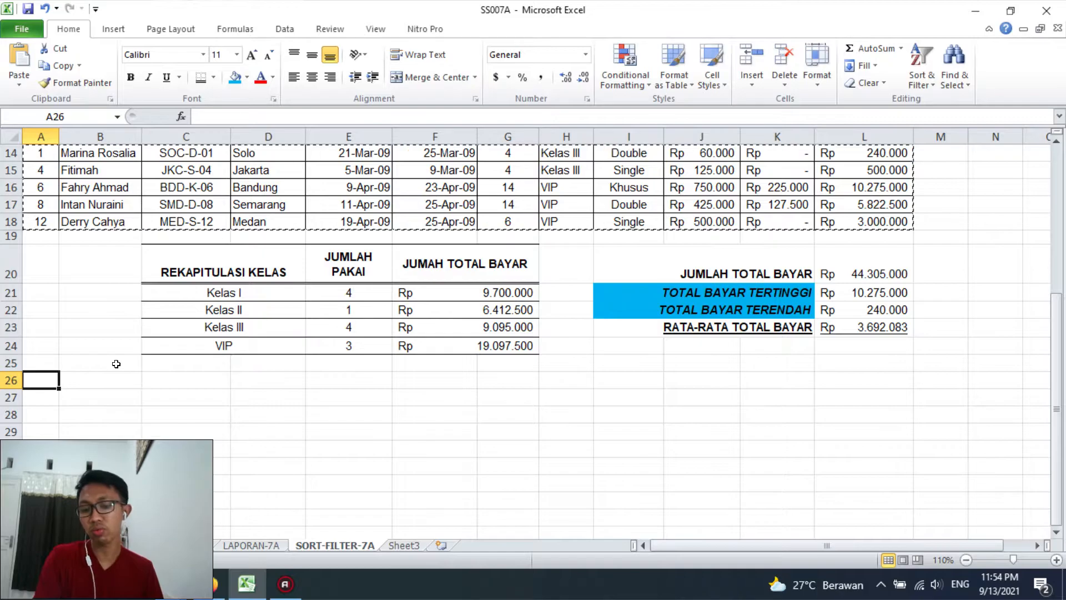
key(ctrl+v)
Try out filtering on the pasted table A26:L39 and switch it off again
scroll(473, 384, down, 1)
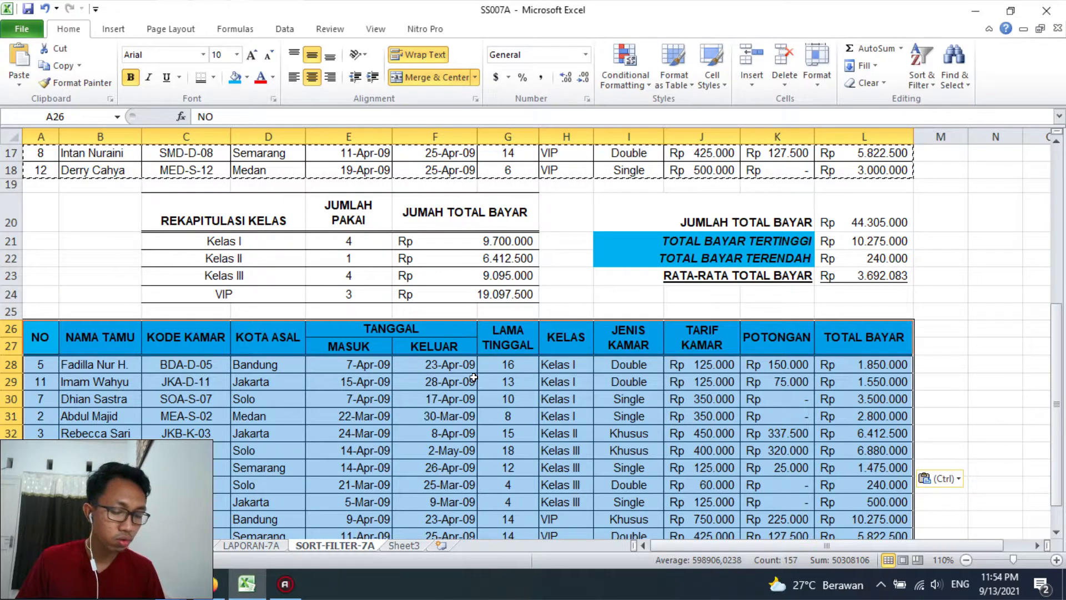
click(920, 84)
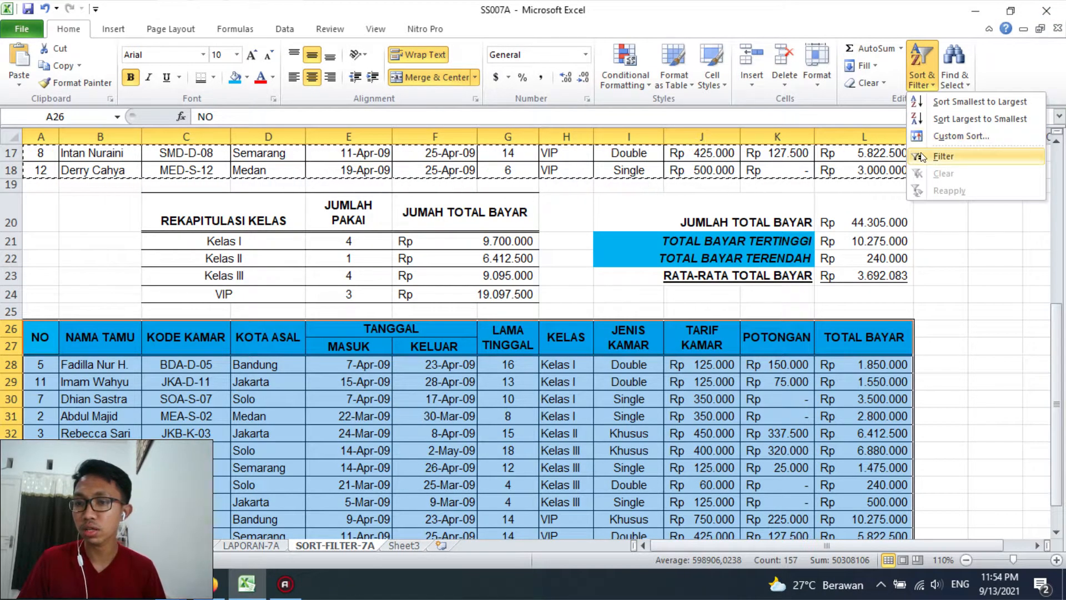
click(943, 156)
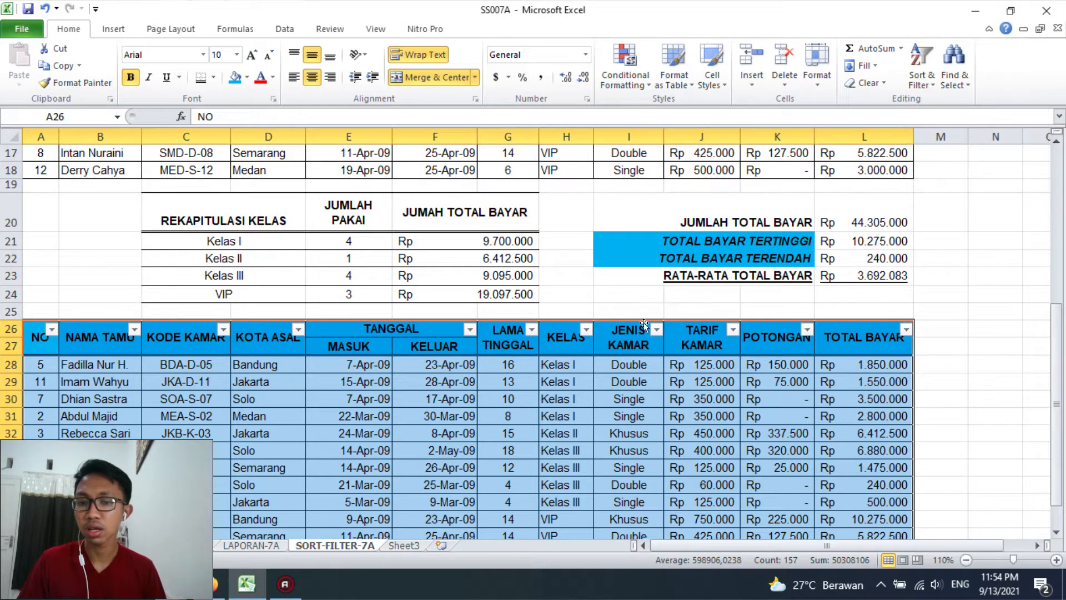
click(420, 369)
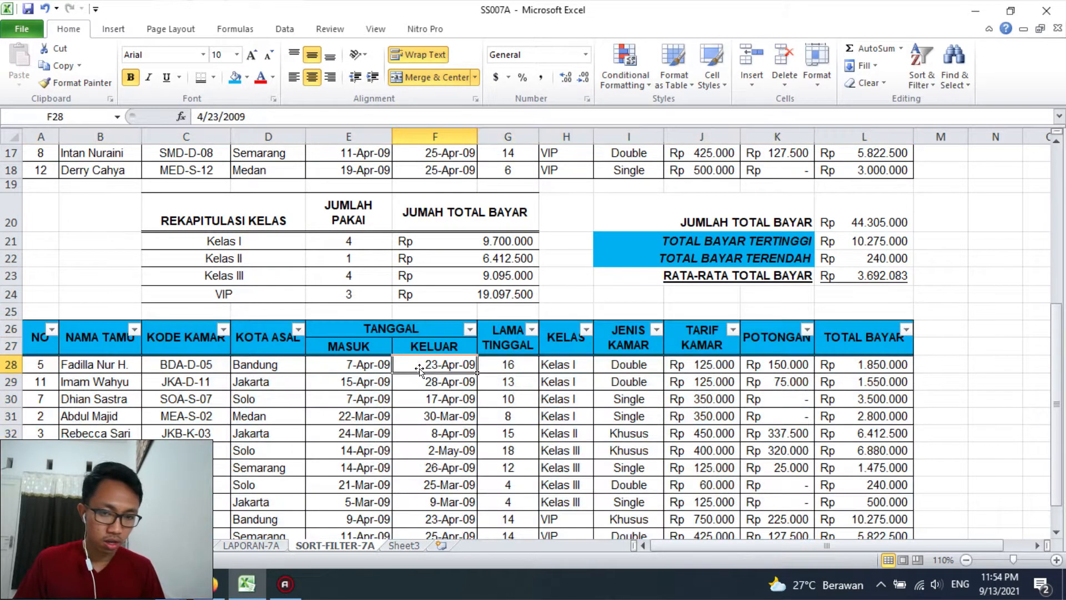
drag(351, 345, 429, 352)
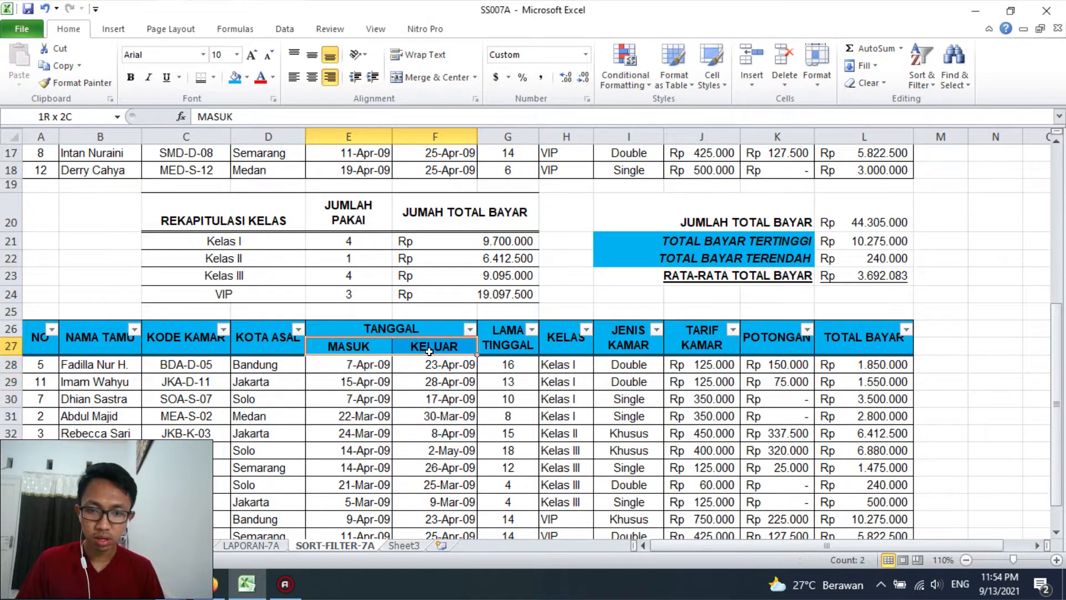
click(917, 68)
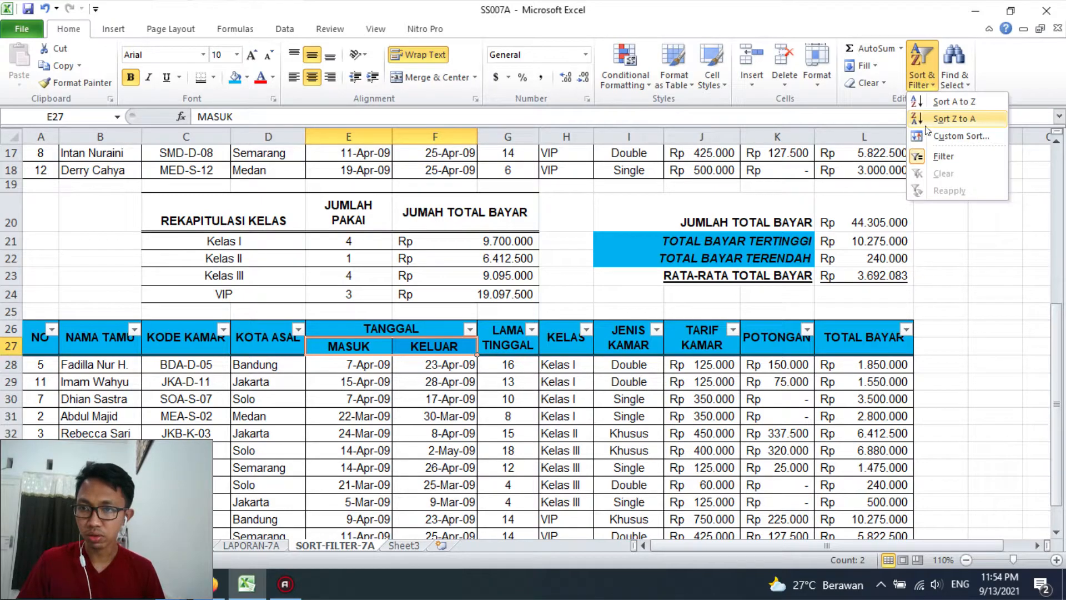
click(931, 156)
click(930, 156)
Turn on filtering for the pasted table's header rows, A26:L27
drag(38, 342, 912, 348)
click(917, 68)
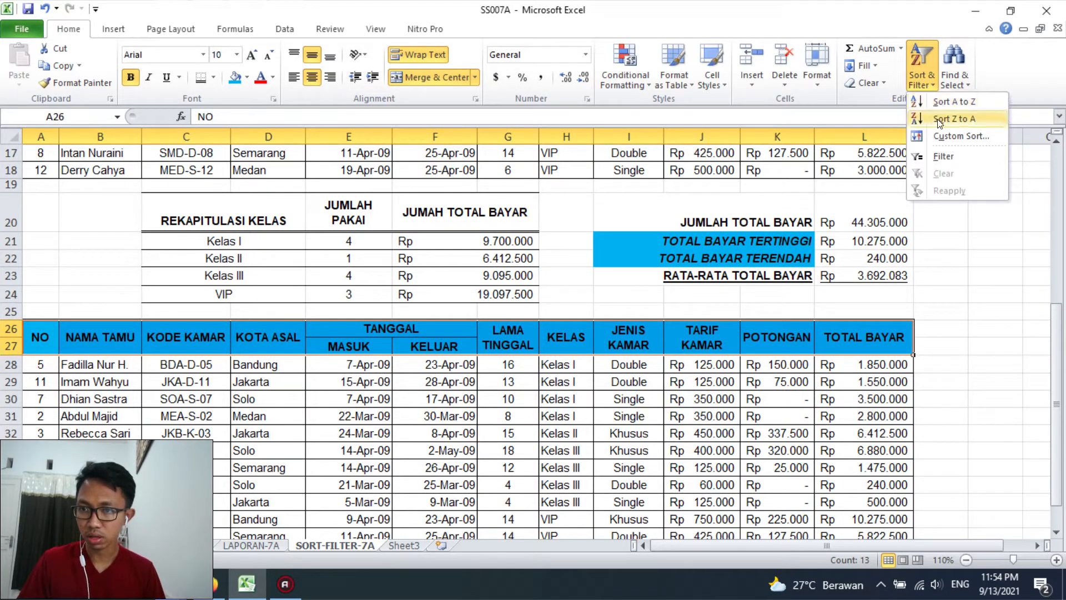
click(938, 158)
click(777, 382)
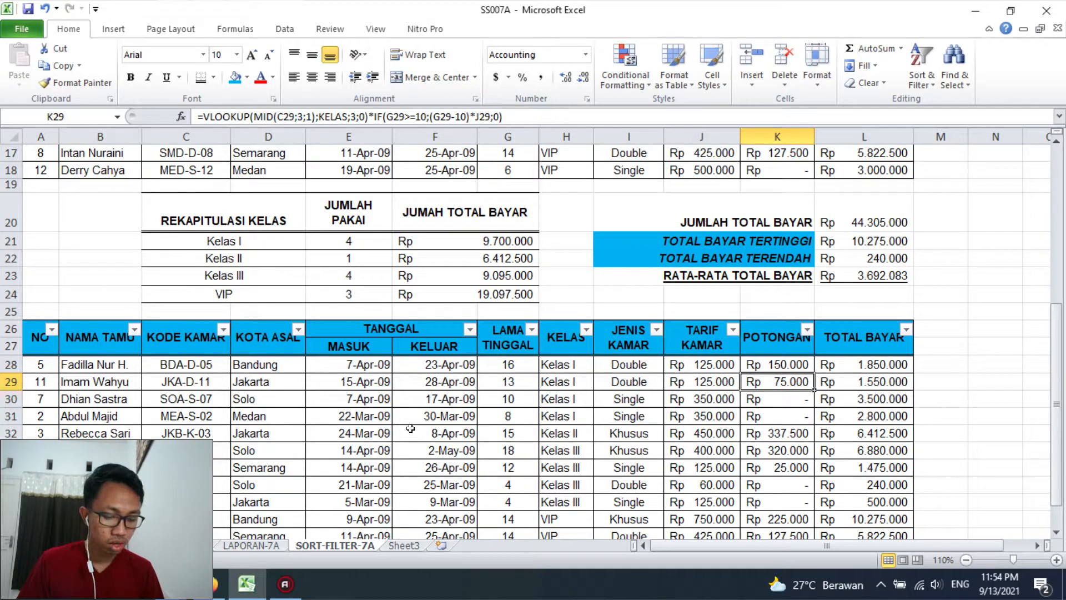
Filter the JENIS KAMAR column to show only Single, and increase the height of header row 26 so its labels fit
click(654, 333)
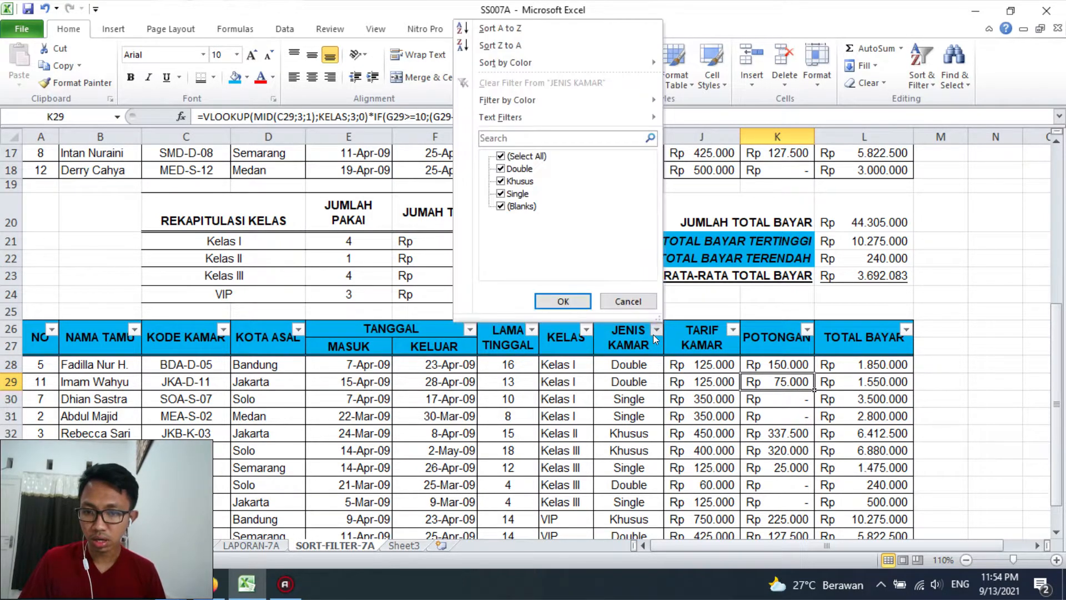
click(508, 158)
click(516, 192)
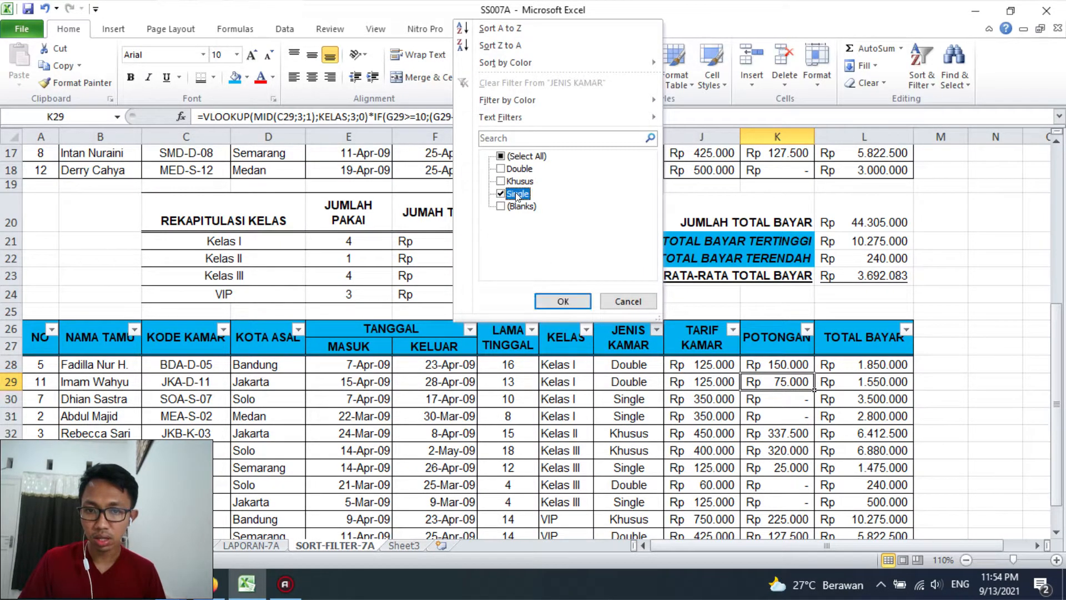
click(557, 302)
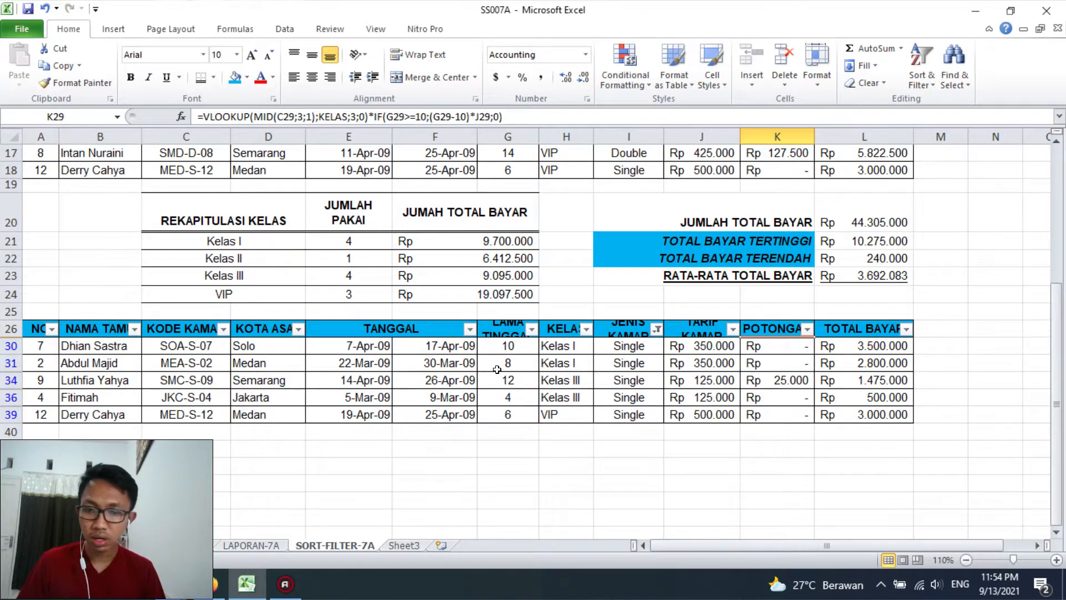
click(11, 330)
drag(13, 337, 23, 351)
Filter the LAMA TINGGAL column of the copied table to show only stays greater than 8
click(532, 347)
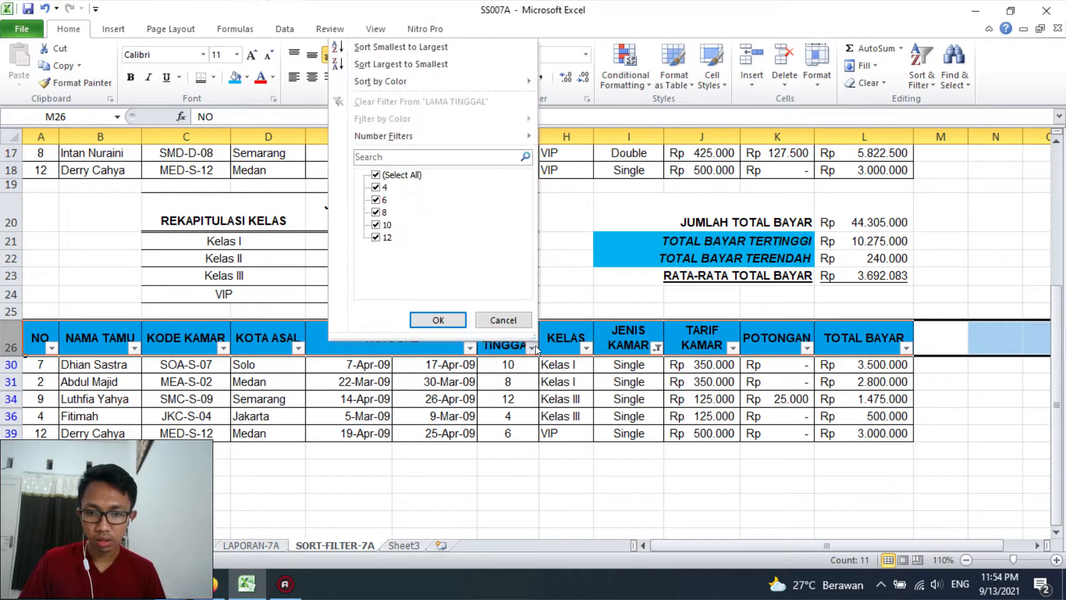
click(394, 176)
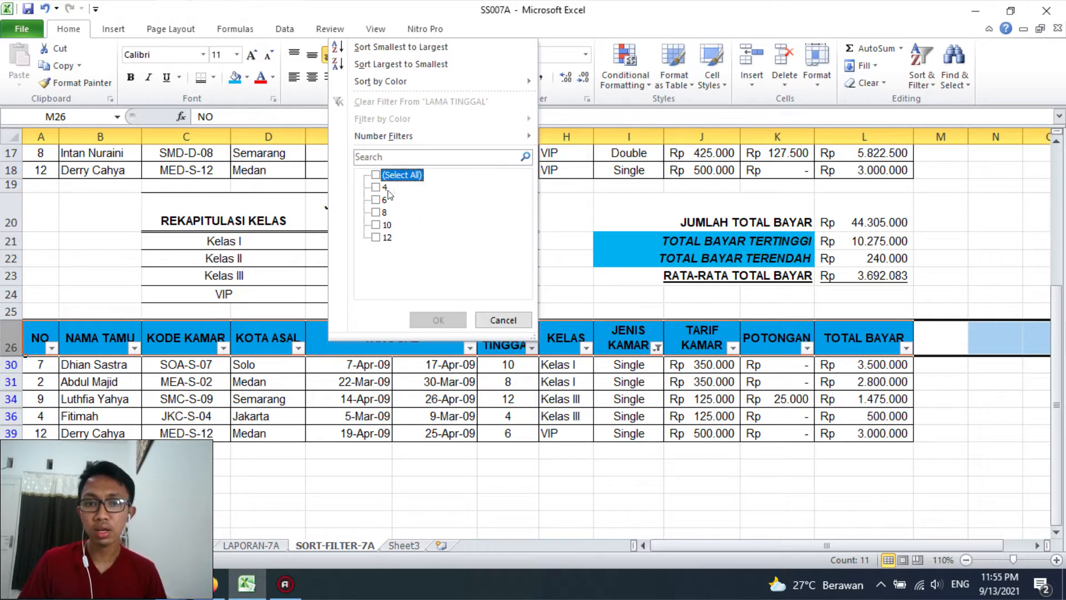
click(382, 226)
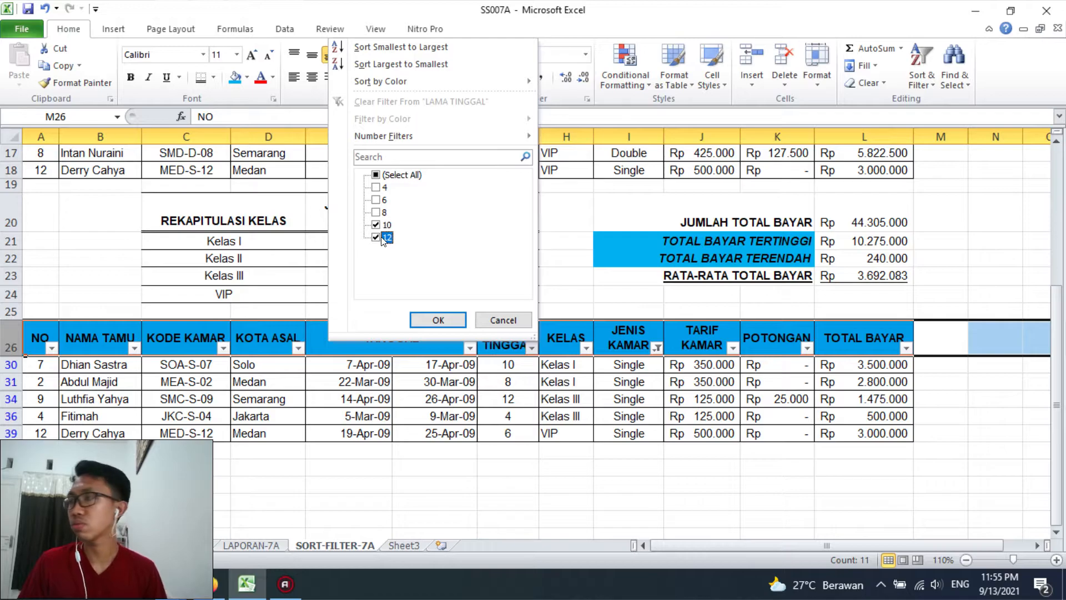
click(404, 178)
click(403, 178)
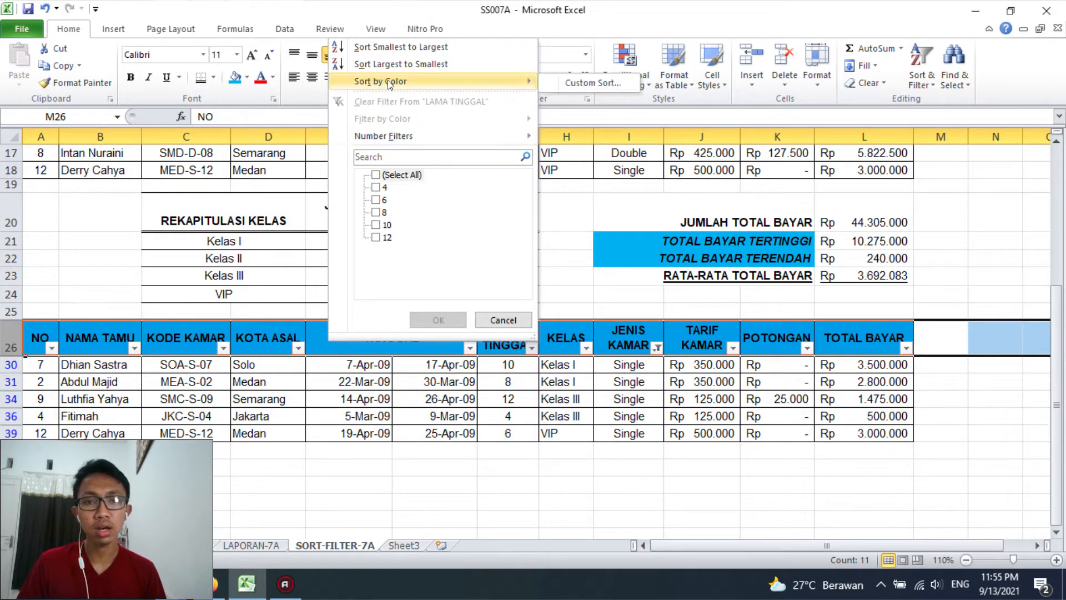
mouse_move(399, 136)
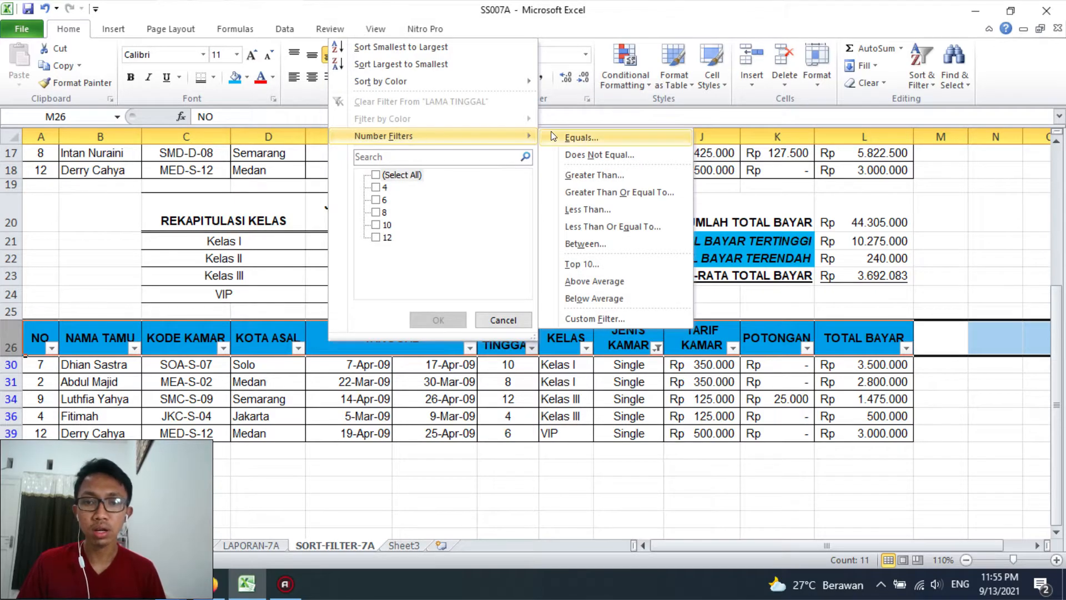
click(581, 177)
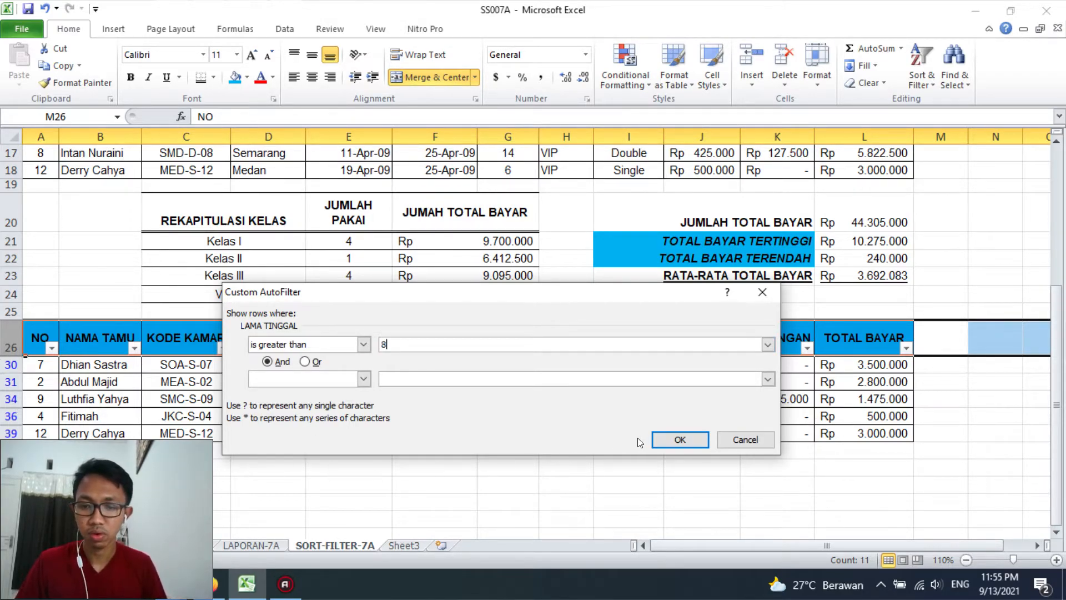
click(675, 439)
click(507, 432)
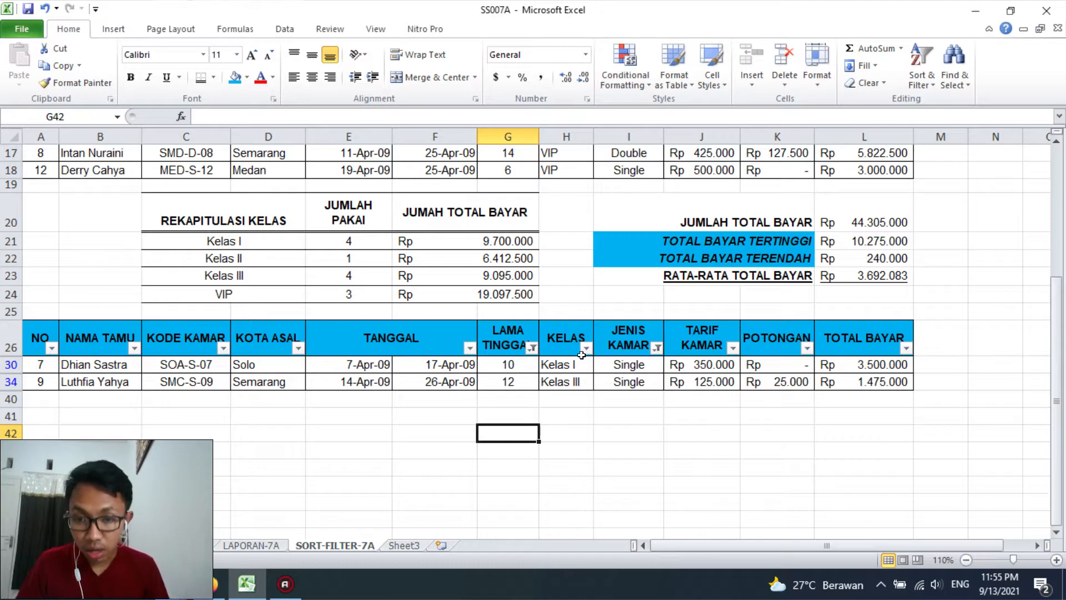
Review the filtered copy, the sorted table above it and the sheet with the unfilled guest data
click(532, 348)
click(530, 348)
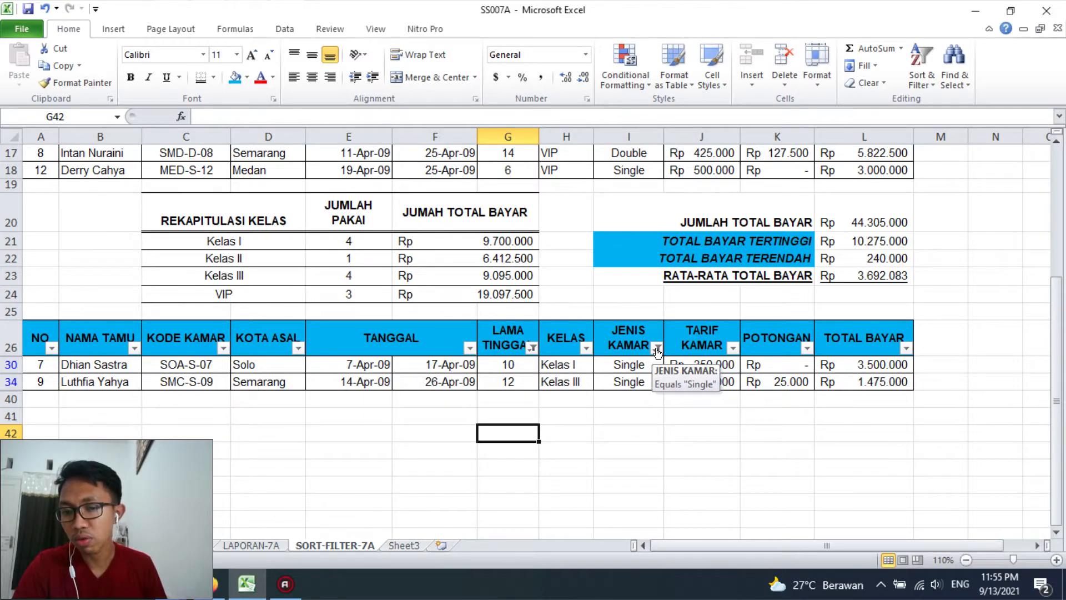
click(673, 412)
click(642, 402)
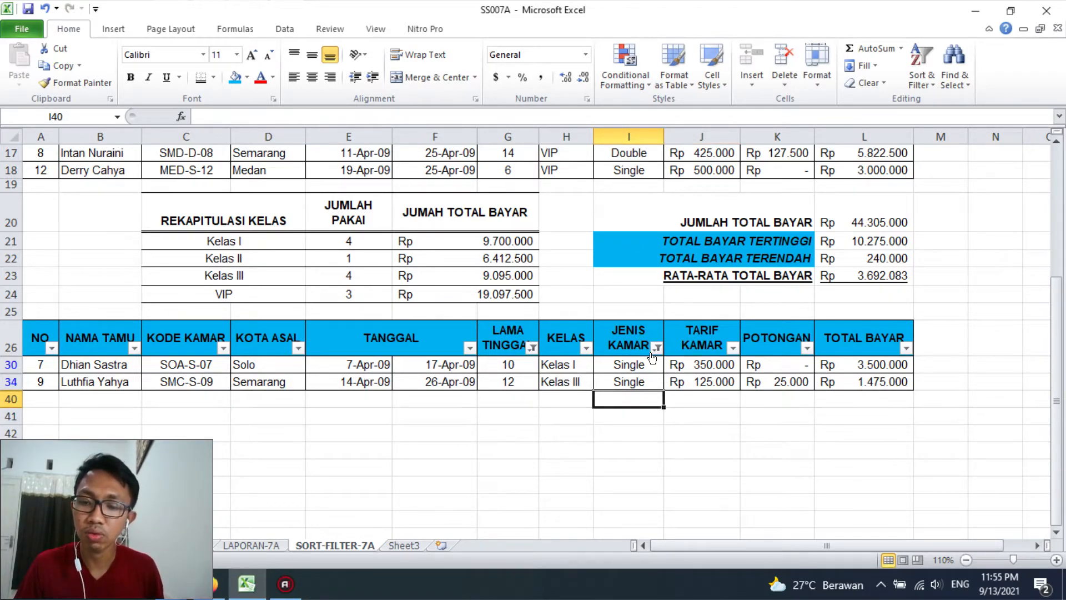
key(Left)
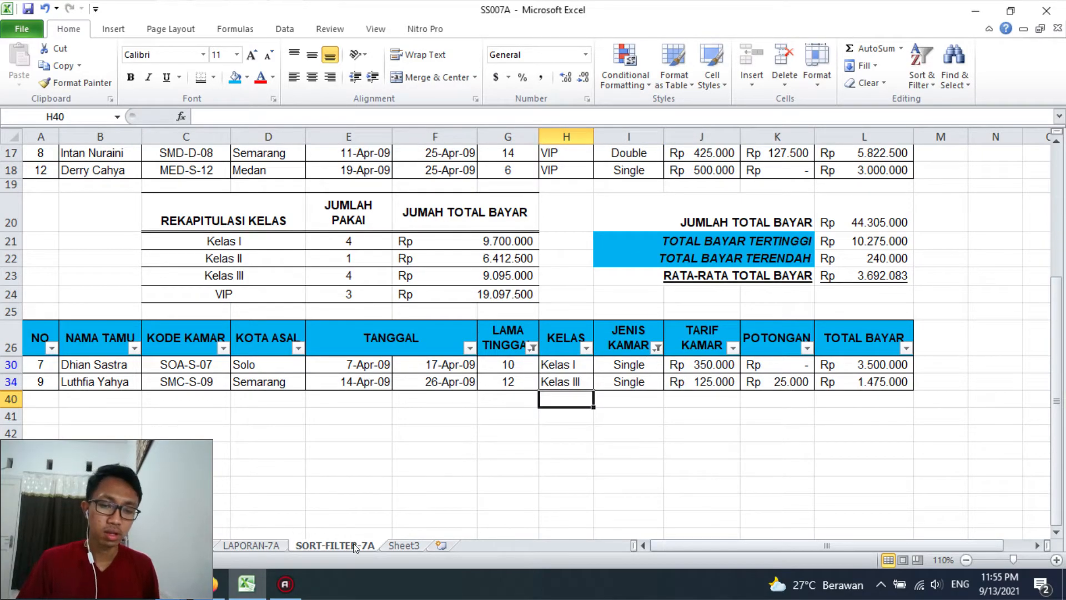
scroll(431, 486, up, 5)
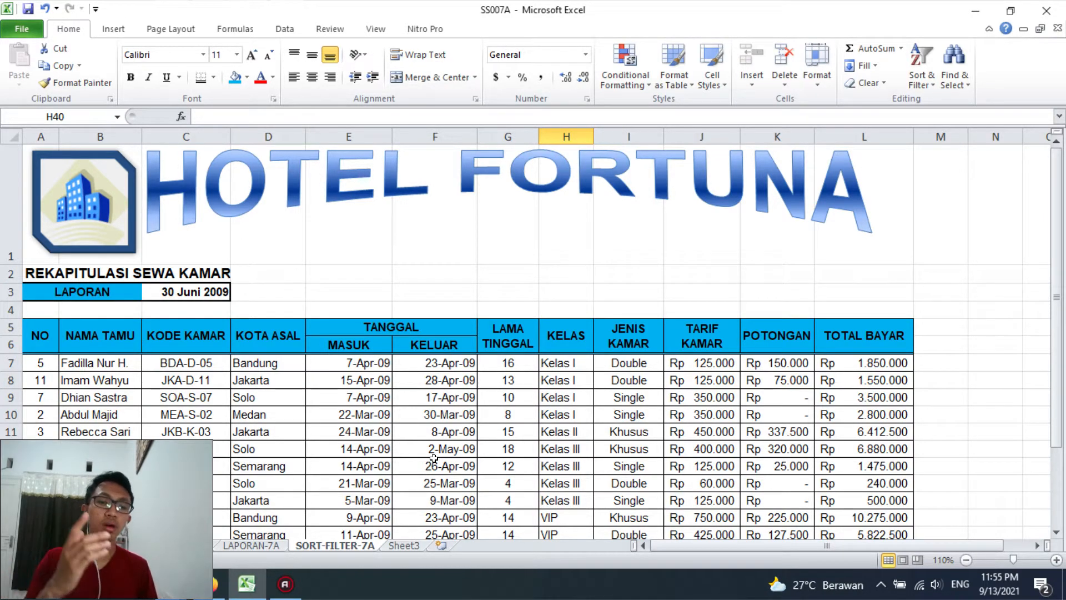
click(155, 543)
click(136, 546)
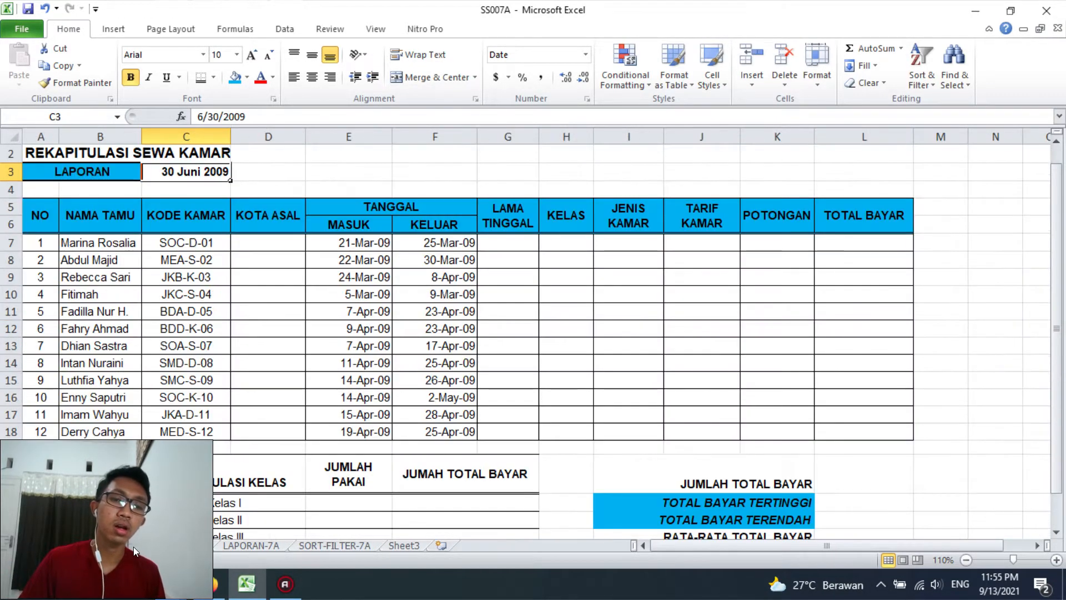
scroll(160, 543, up, 1)
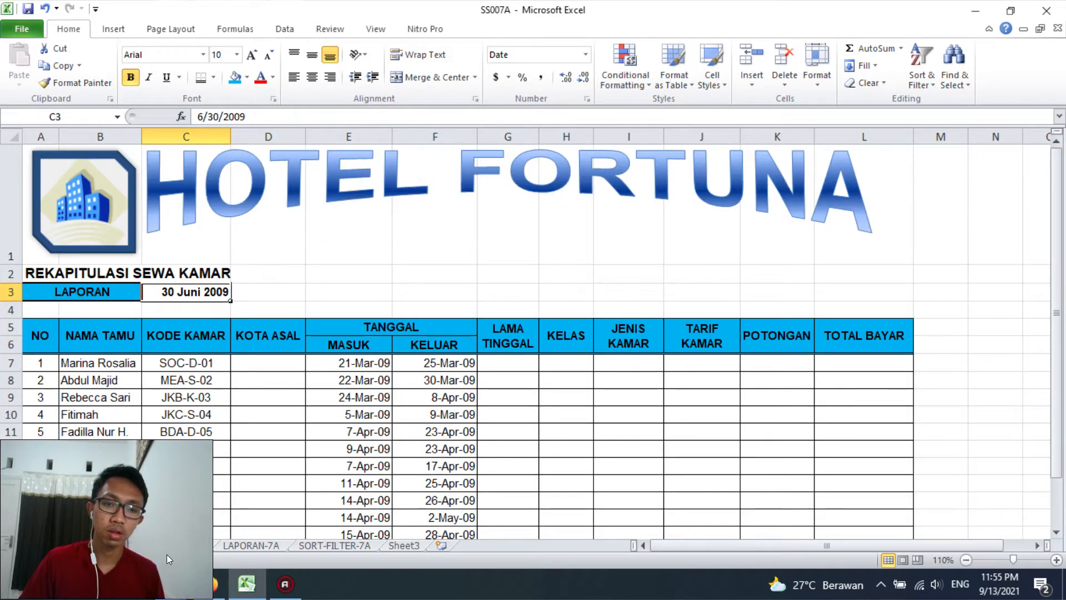
Copy the Rupiah accounting format of cell L18 in LAPORAN-7A onto the TARIF KAMAR values C3:C14 in Tabel 1
click(170, 549)
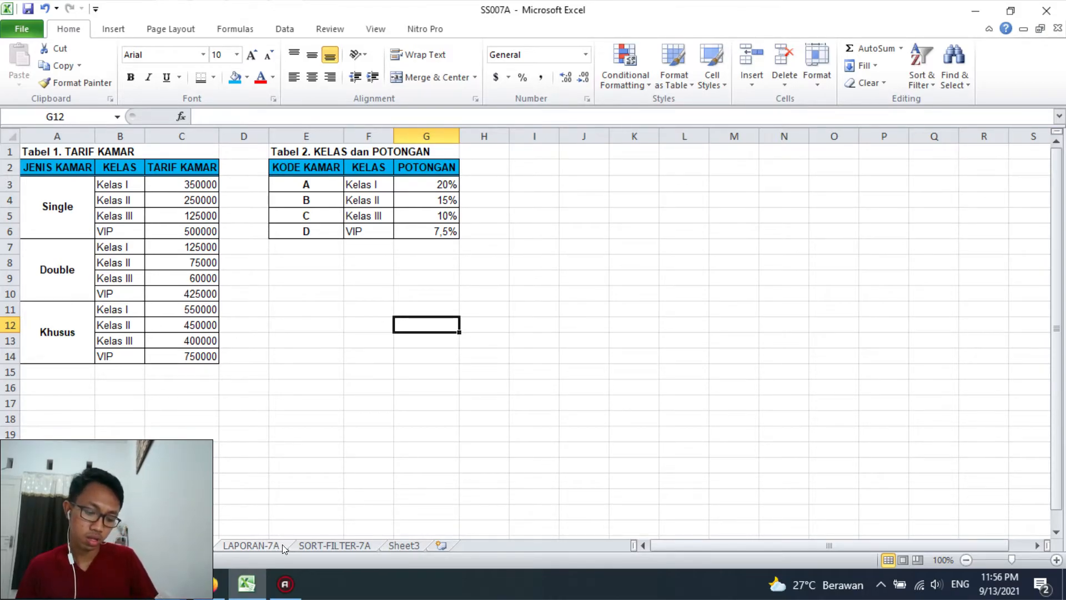
drag(177, 184, 194, 355)
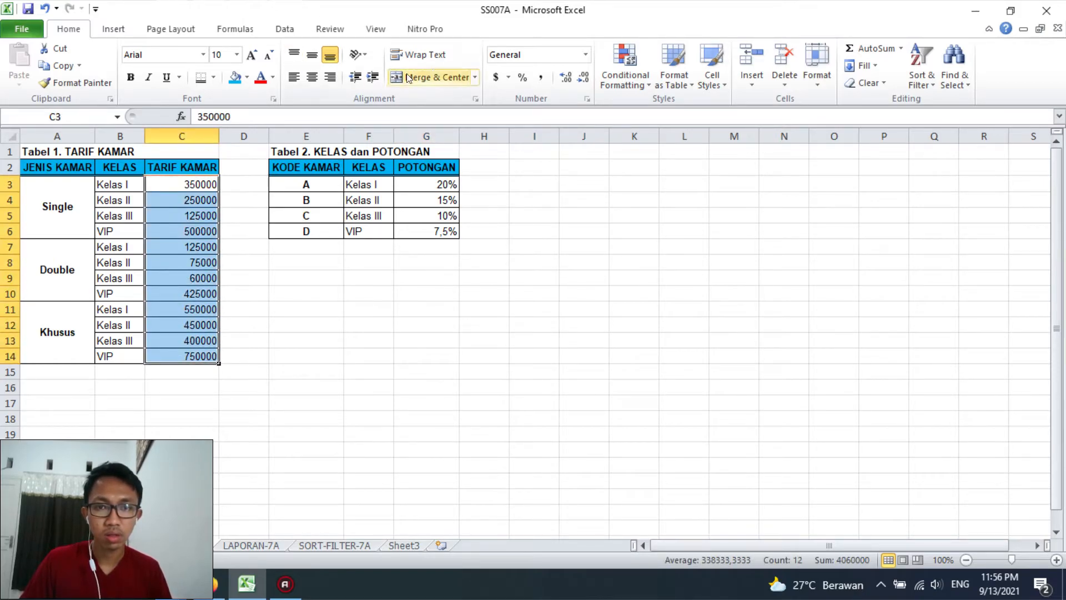
click(137, 545)
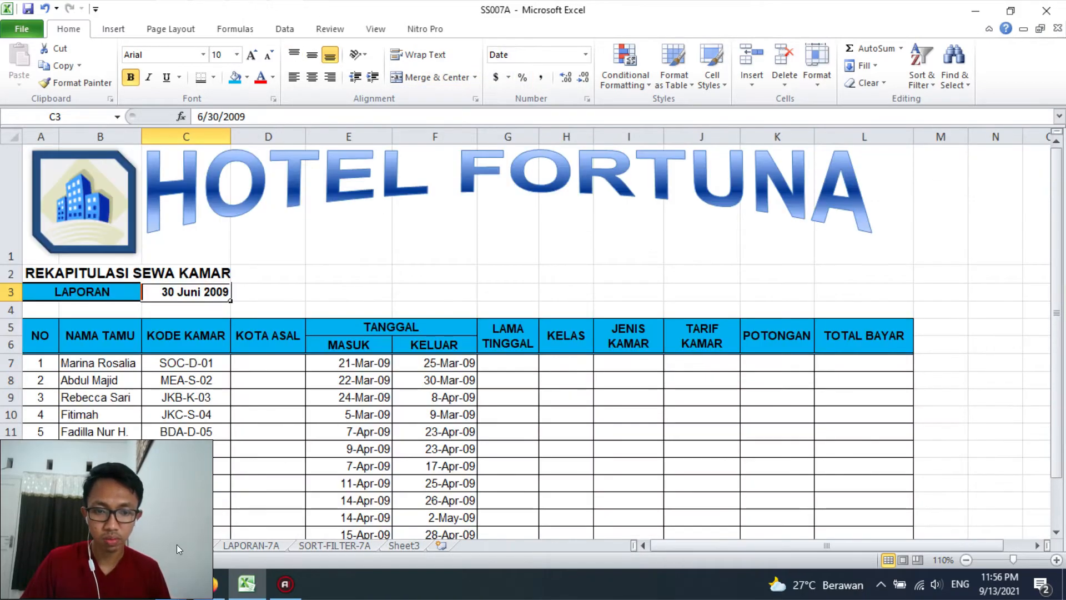
click(251, 545)
click(860, 217)
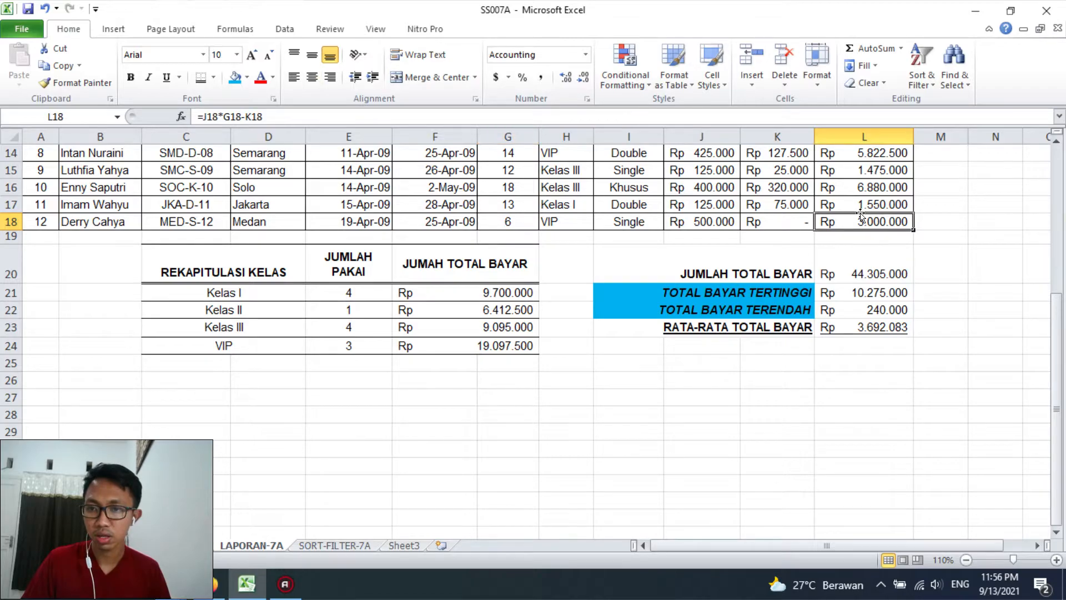
click(85, 84)
click(190, 545)
mouse_move(197, 189)
mouse_down()
mouse_move(214, 320)
mouse_move(194, 355)
mouse_up()
click(272, 308)
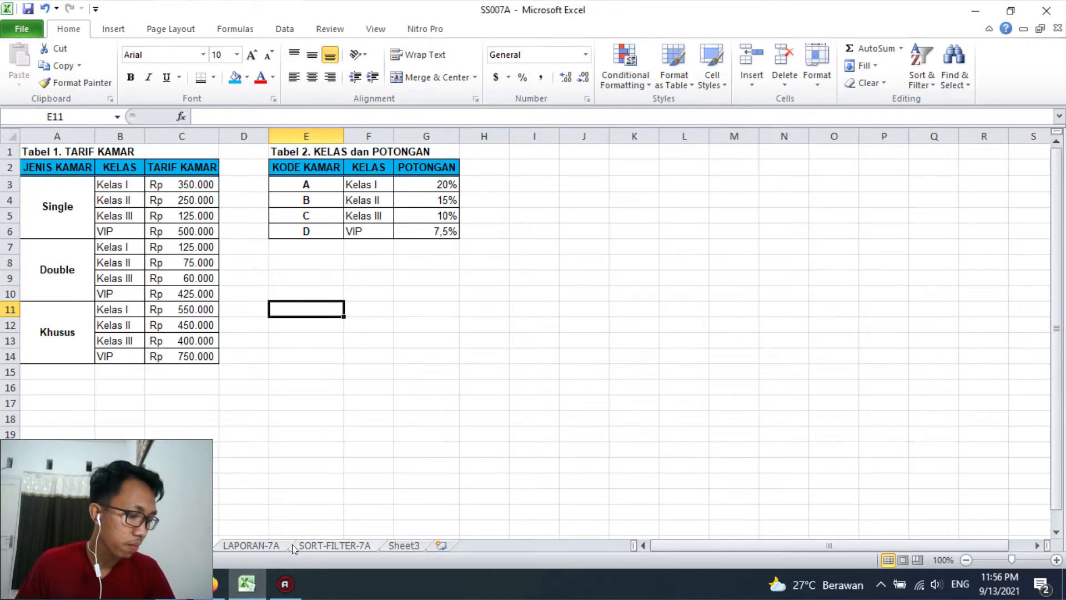
Enter the title JUMLAH TAMU DI HOTEL FORTUNA in cell A1 of Sheet3
click(394, 545)
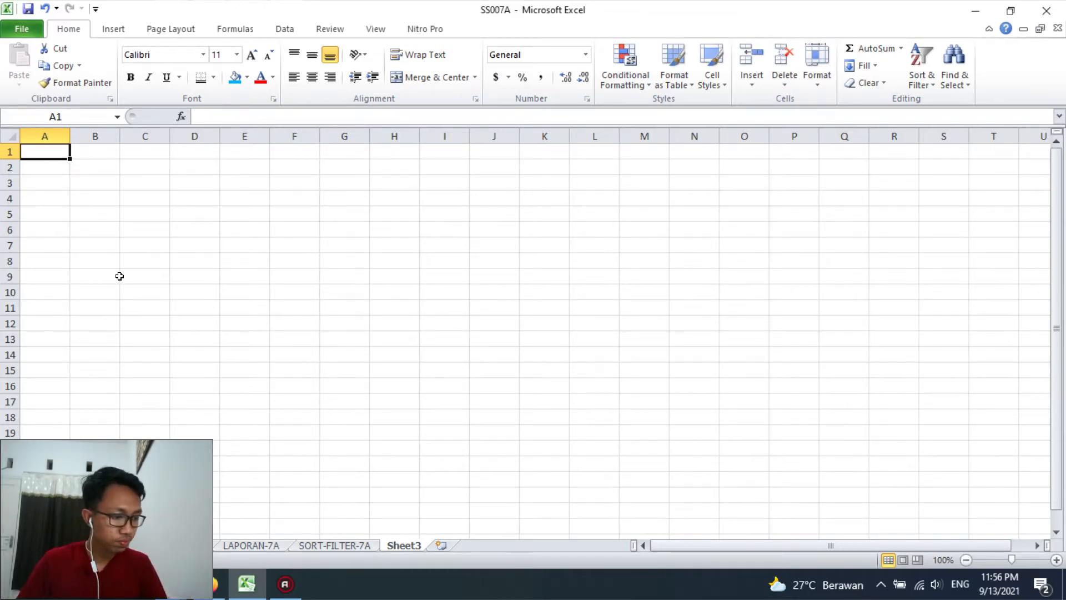
text(JUMLAH )
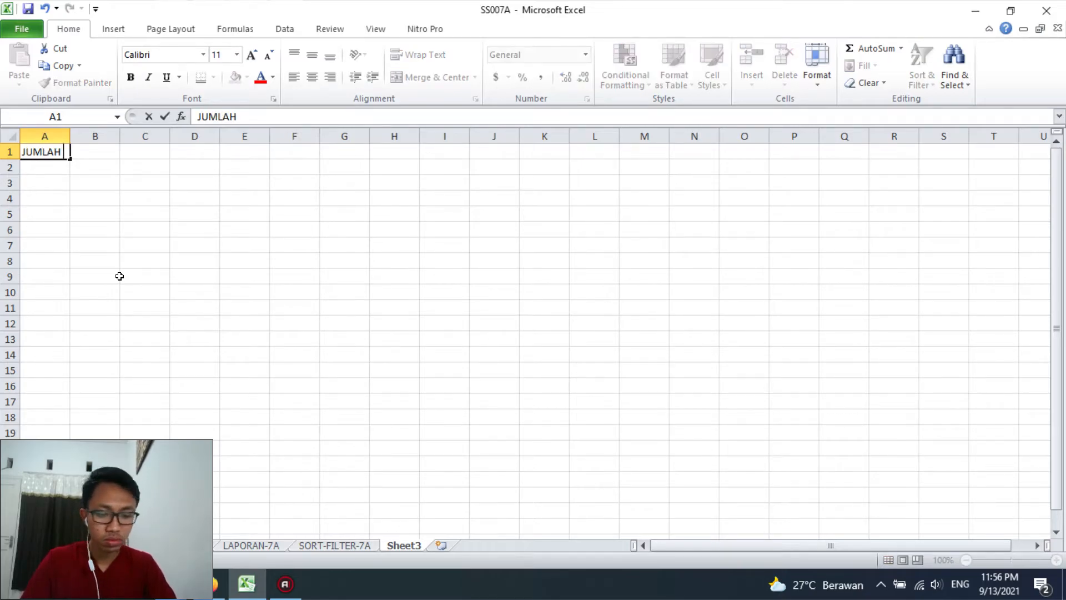
text(TAMU DI HO)
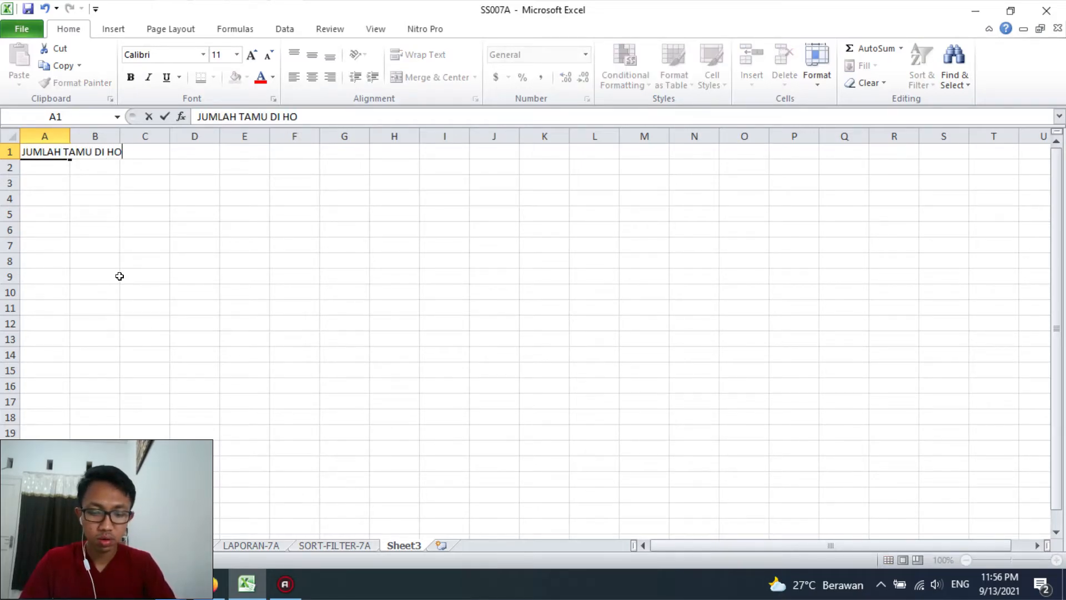
text(TEL FORTUMA)
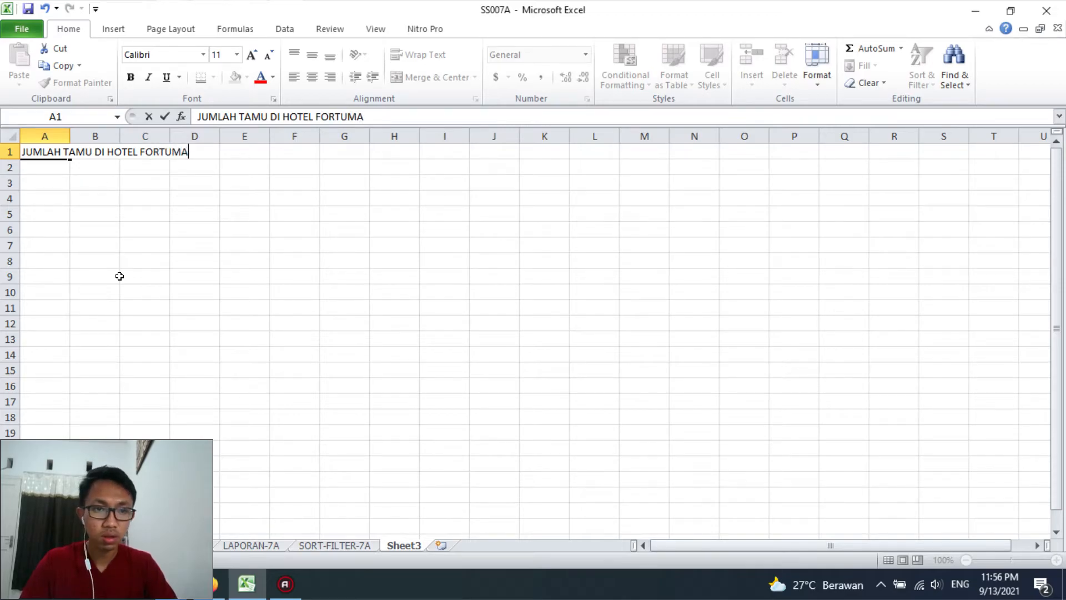
key(BackSpace)
key(BackSpace)
text(NA)
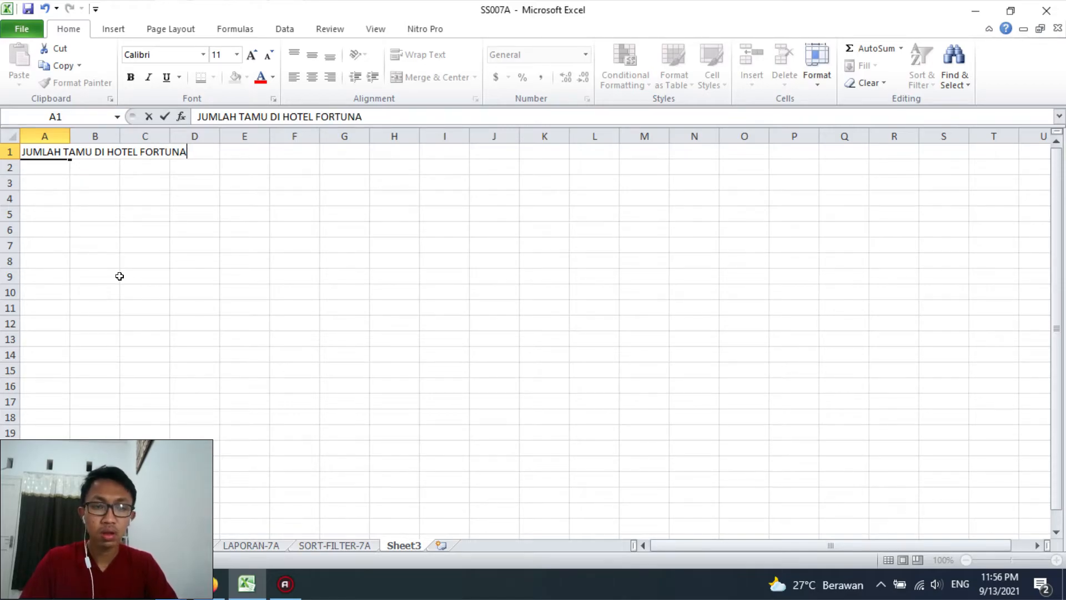
key(Return)
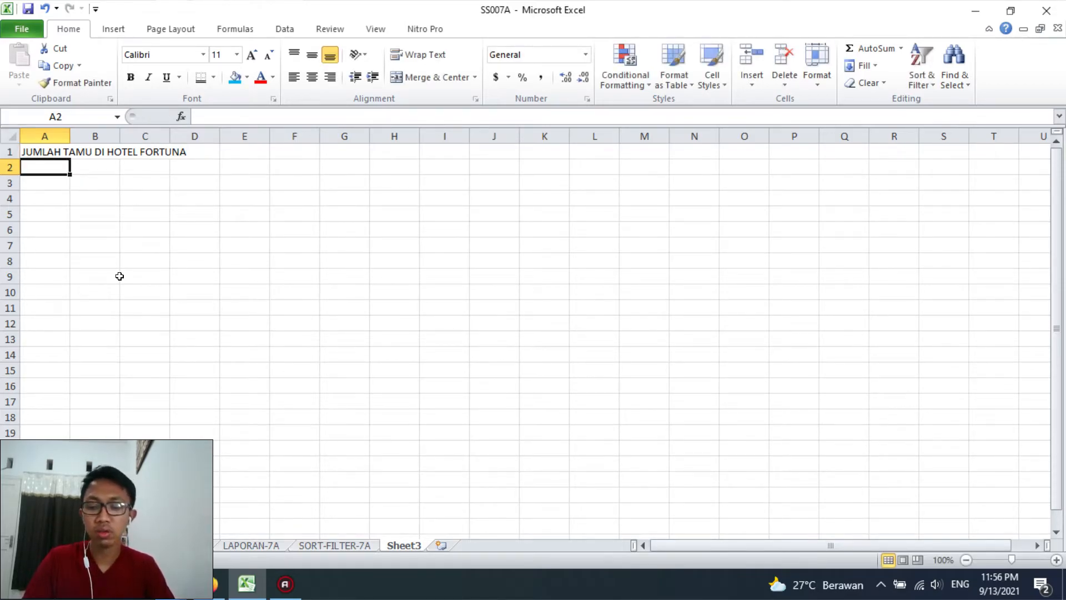
Enter the subtitle Bulan Januari s/d Maret in cell A2
text(Bulan Januari)
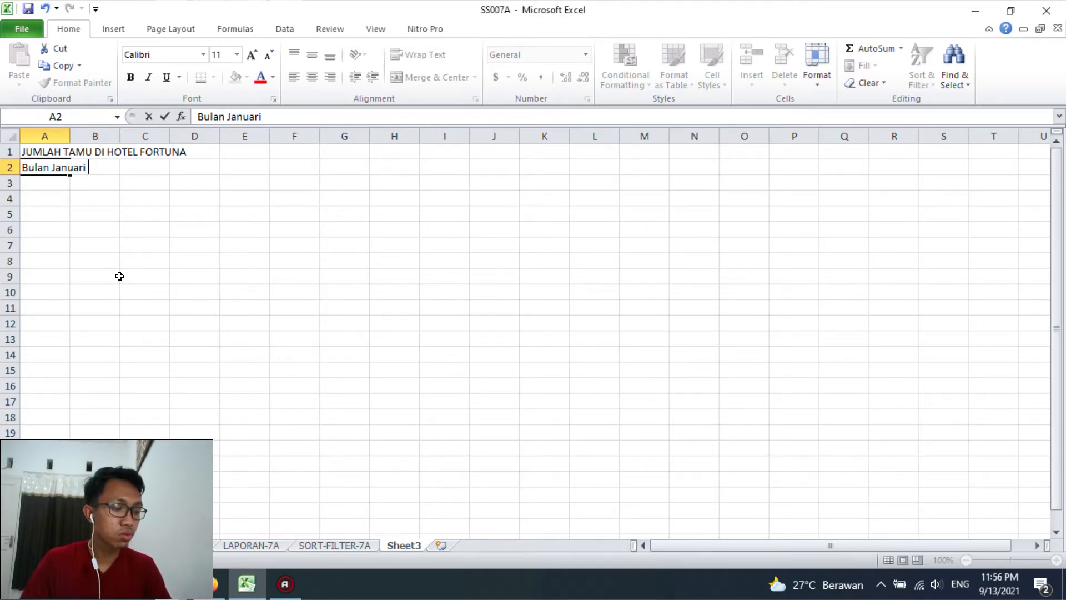
text(s/d Maret)
key(Return)
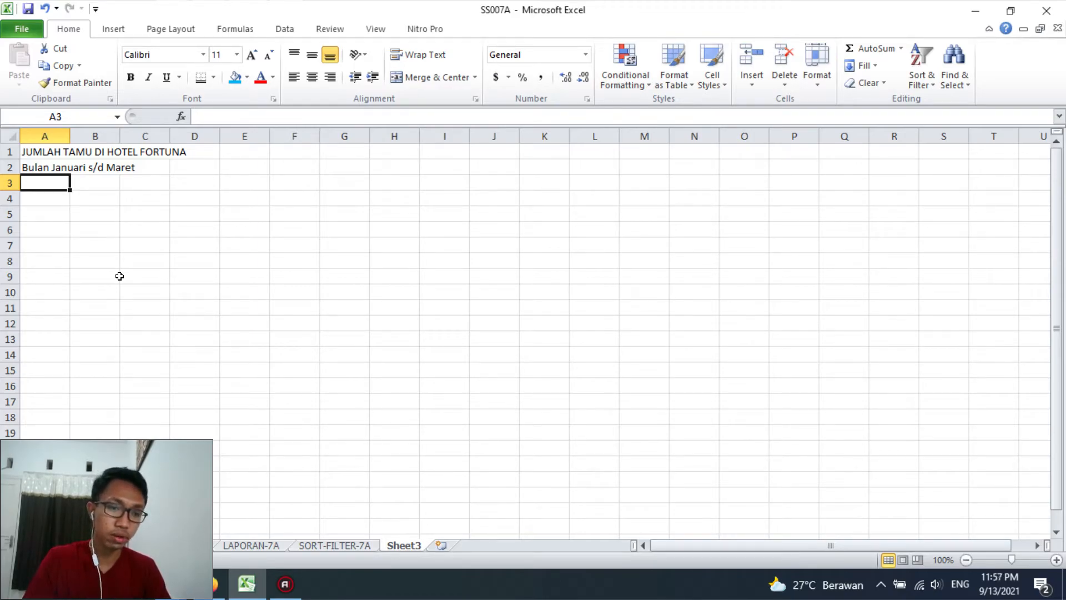
Fill the header row A3:E3 with JENIS KAMAR, JAN, FEB, MAR and TOTAL
text(JENIS)
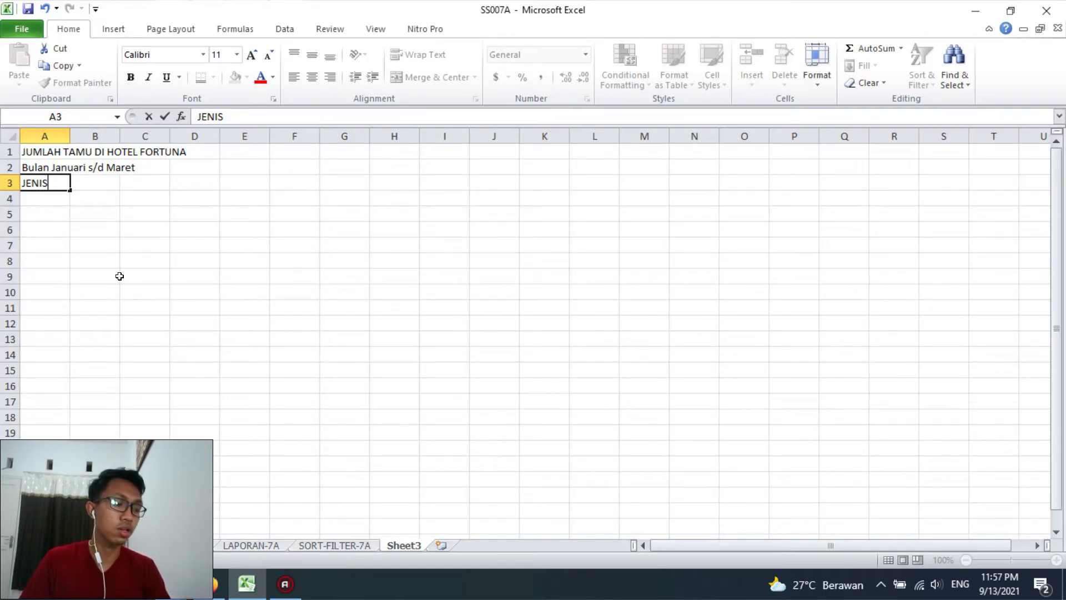
text(KAMAR)
key(Tab)
text(JAN)
key(Tab)
text(FEB)
key(Tab)
text(MAR)
key(Tab)
text(TOTAL)
key(Return)
Enter the row labels Kelas I, Kelas II, Kelas III and VIP in cells A4:A7
key(Left)
key(Left)
key(Left)
key(Left)
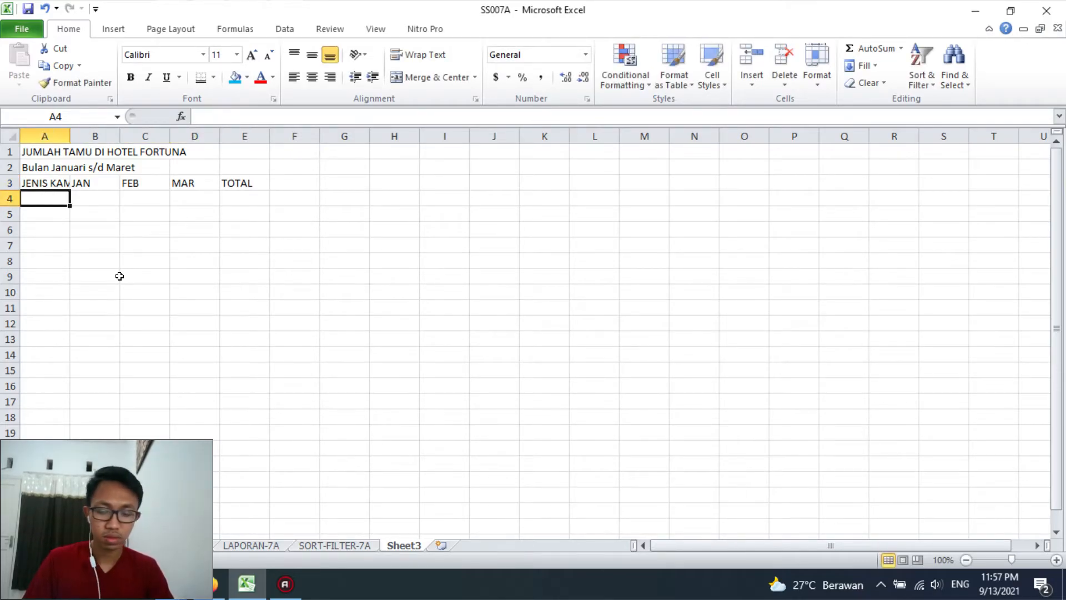
text(Kelas I)
key(Return)
text(Kelas )
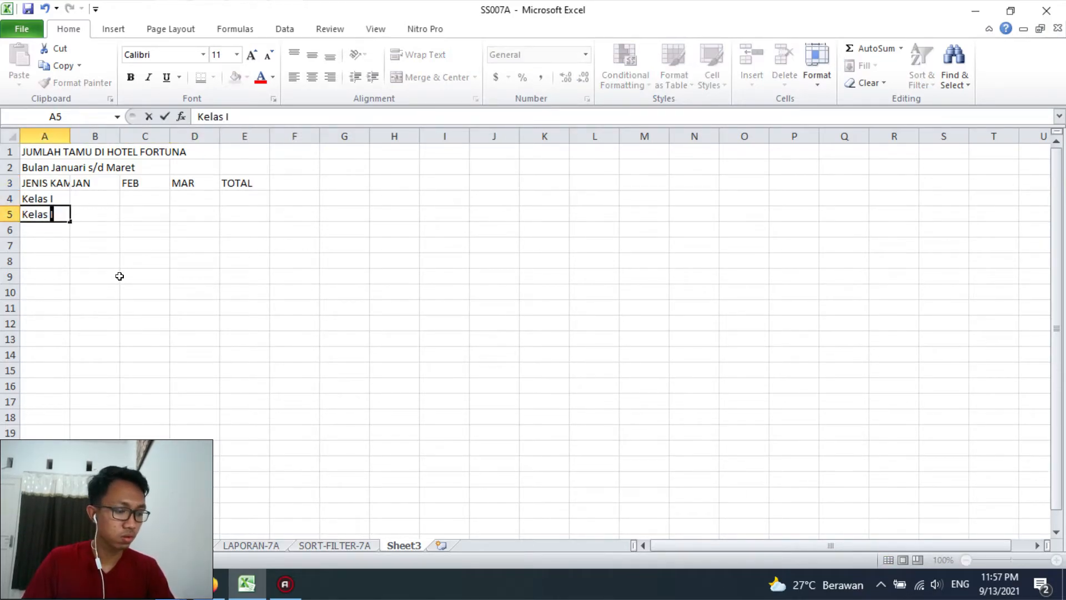
text(II)
key(Return)
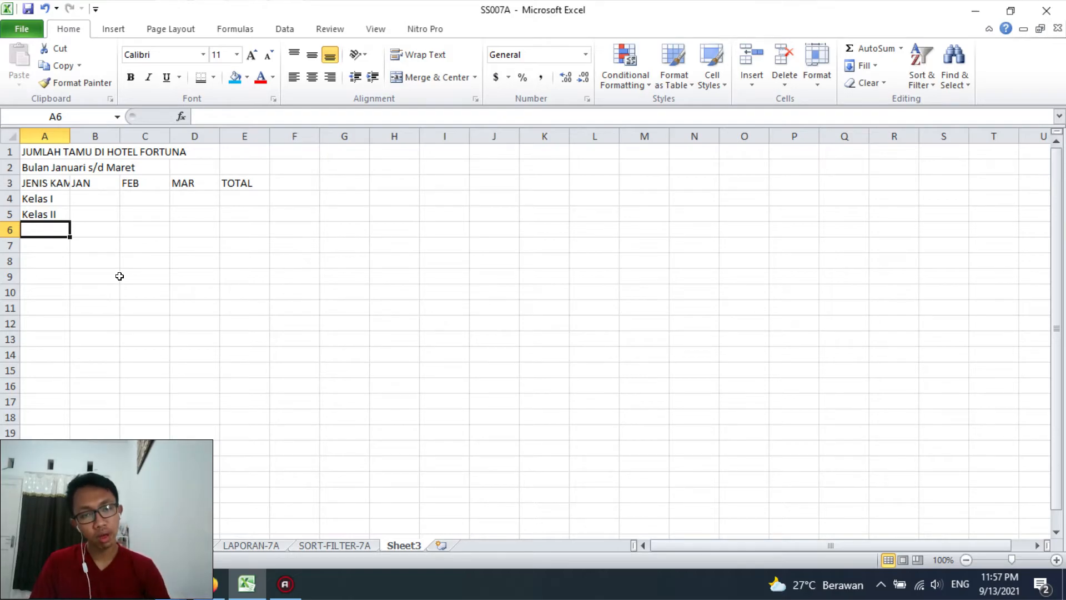
text(Kelas )
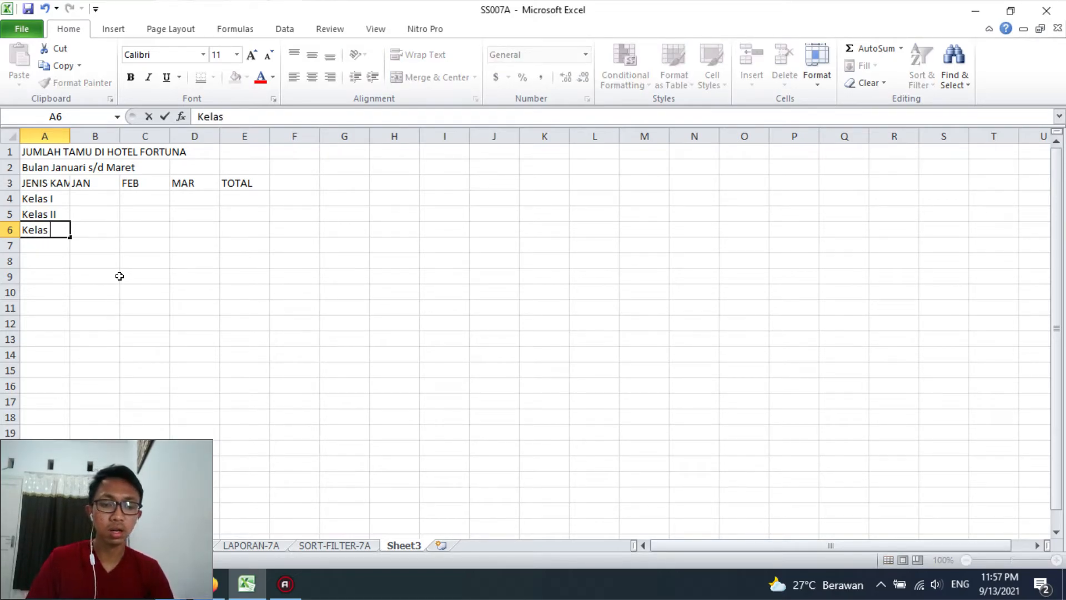
text(Kelas)
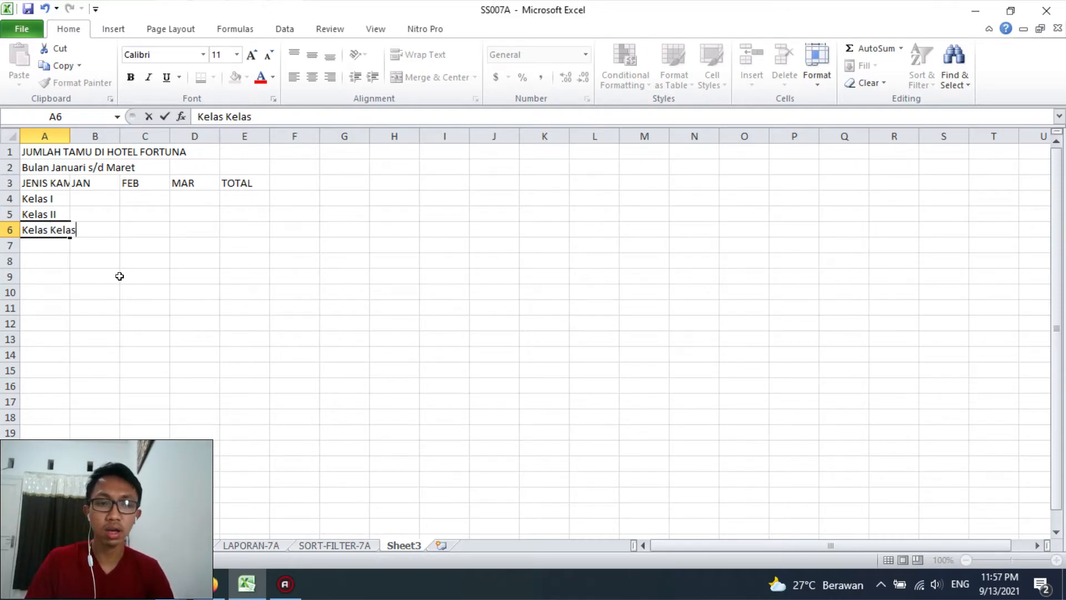
key(BackSpace)
key(BackSpace)
key(BackSpace)
key(BackSpace)
key(BackSpace)
text(III)
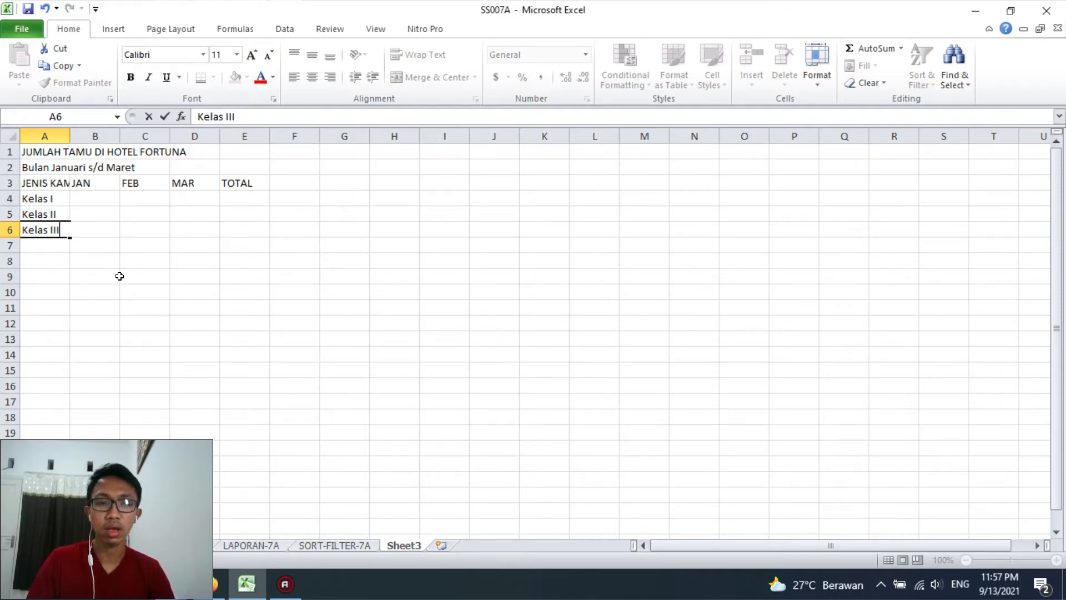
key(Return)
text(VIP)
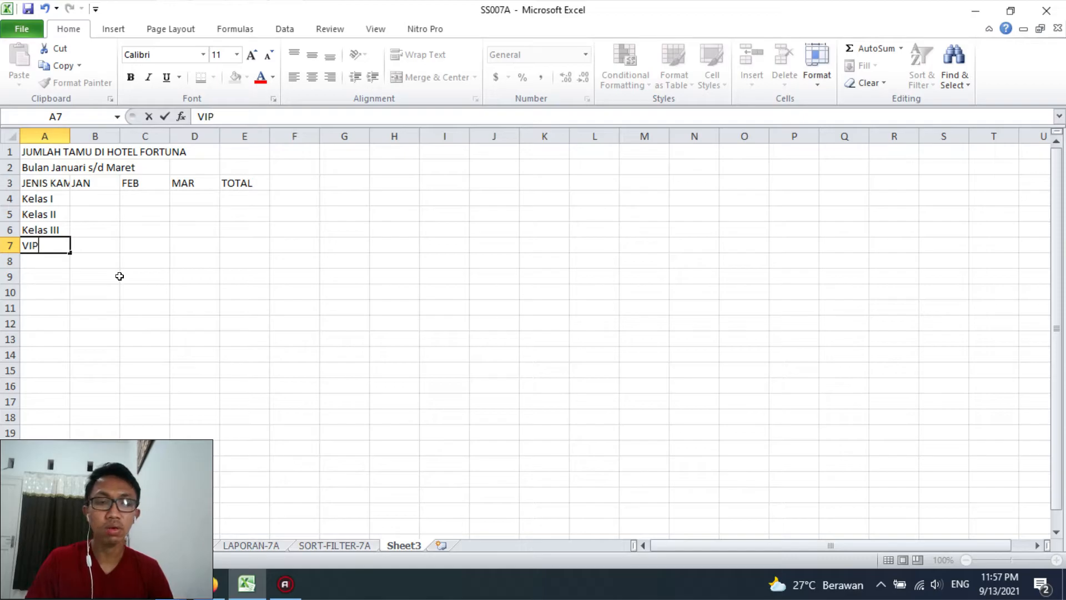
key(Tab)
key(Up)
key(Up)
key(Up)
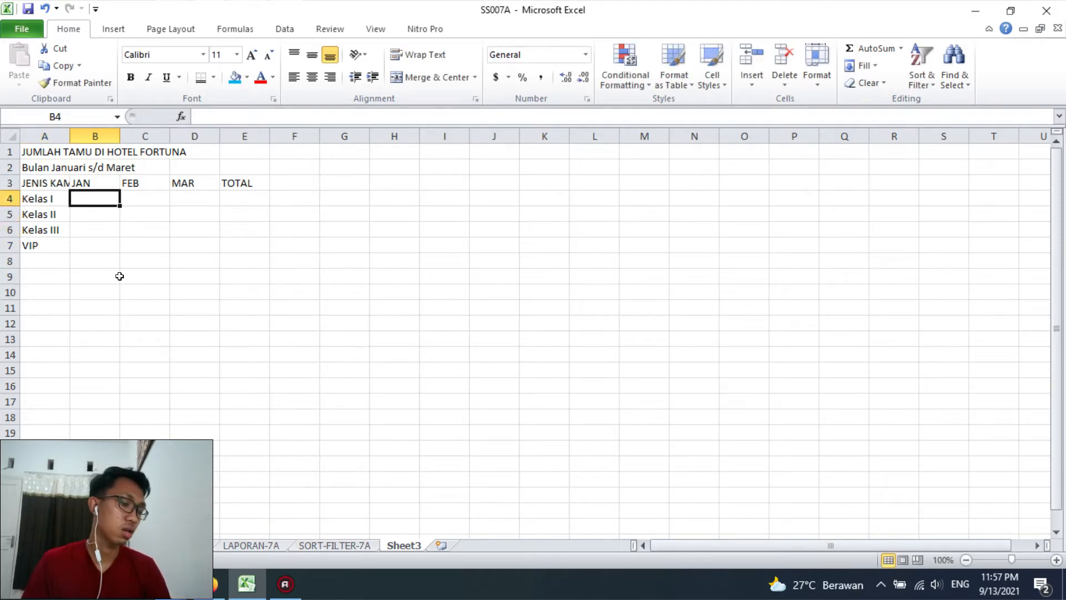
Enter the JAN guest counts 45, 67, 126 and 25 in cells B4:B7
text(45)
key(Return)
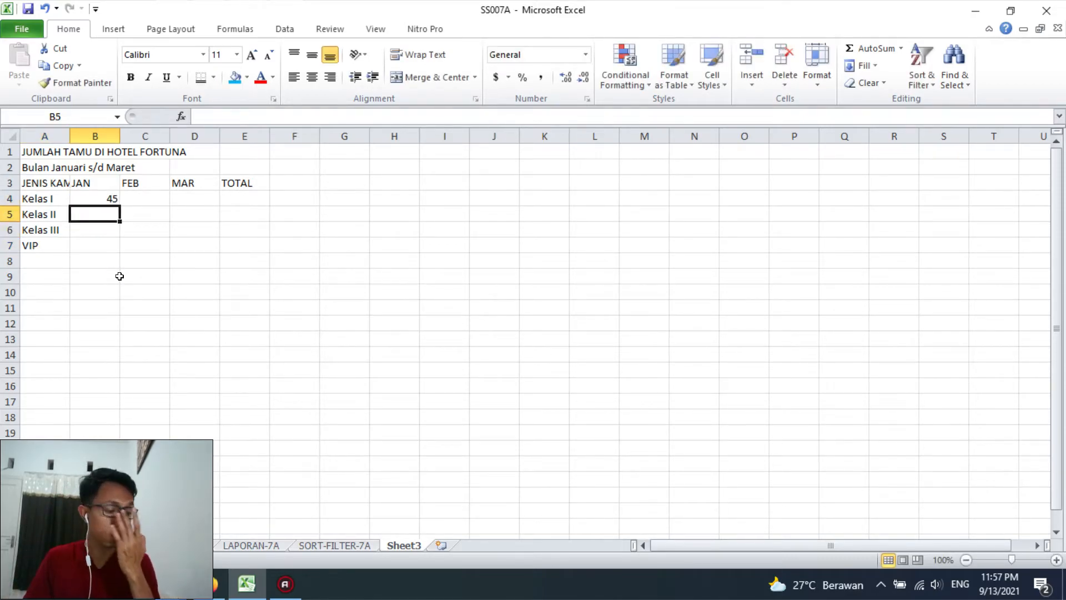
text(67)
key(Return)
text(126)
key(Return)
text(25)
key(Tab)
Enter the FEB guest counts 60, 75, 120 and 30 in cells C4:C7
key(Up)
key(Up)
key(Up)
text(60)
key(Return)
text(75)
key(Return)
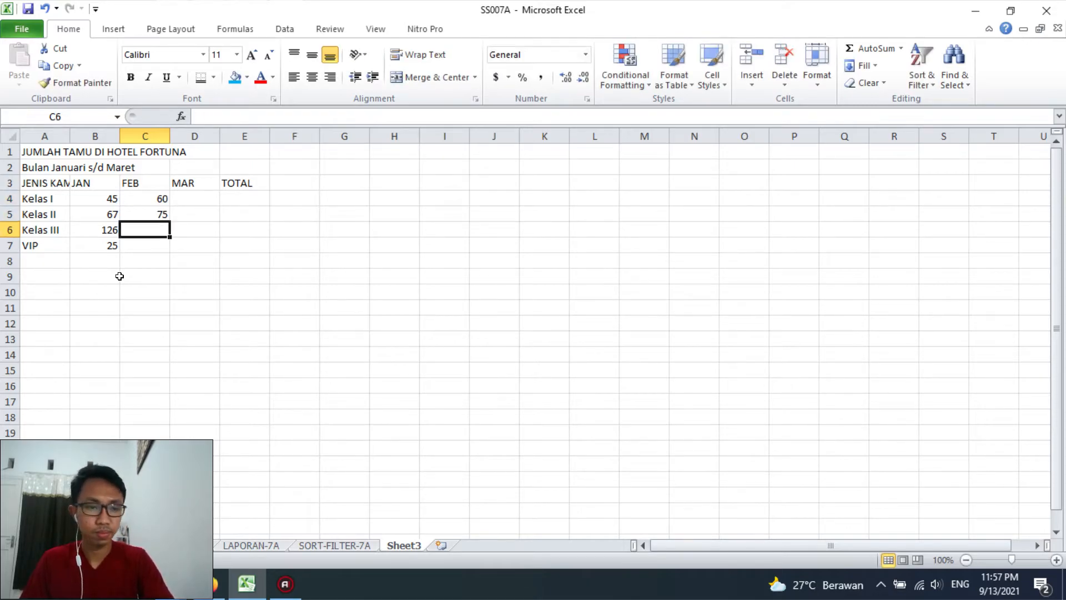
text(120)
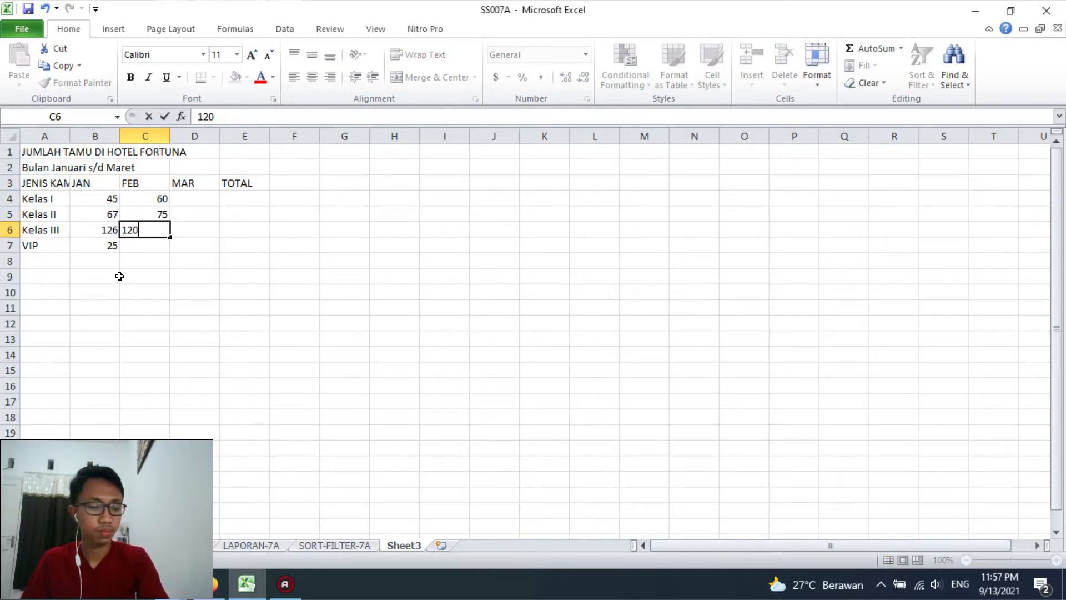
key(Return)
text(30)
key(Tab)
Enter the MAR guest counts 40, 80, 90 and 45 in cells D4:D7
key(Up)
key(Up)
key(Up)
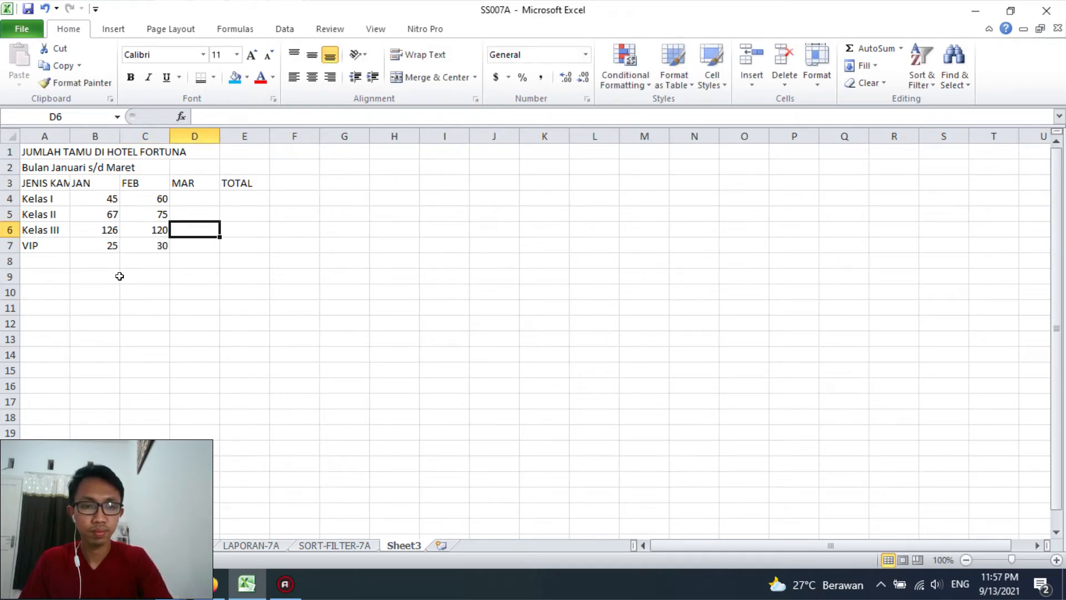
text(40)
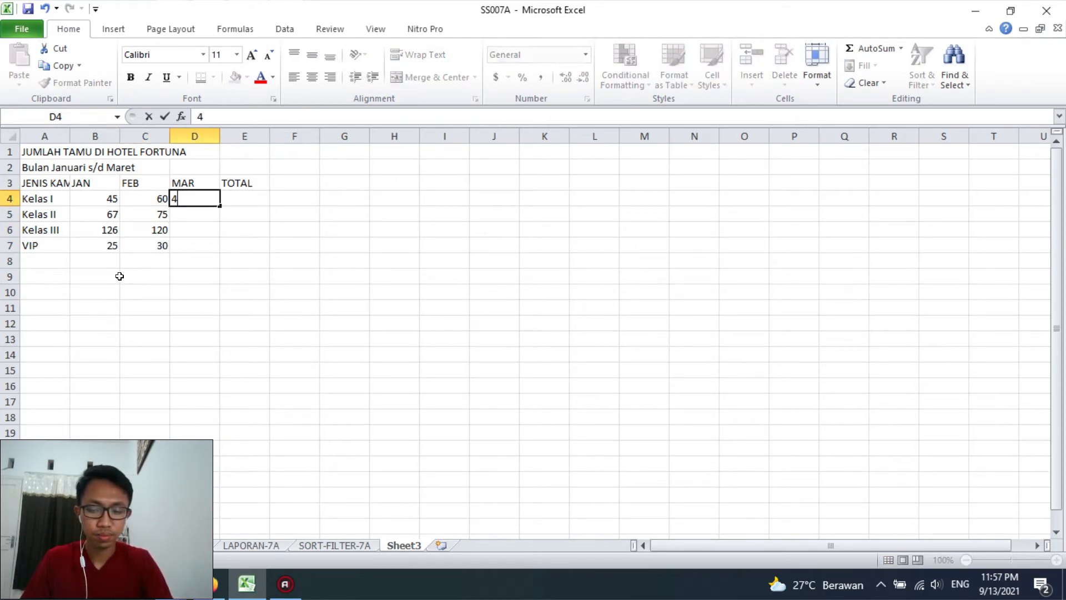
key(Return)
text(80)
key(Return)
text(90)
key(Return)
text(45)
key(Tab)
Calculate the TOTAL column with =SUM(B4:D4) in cell E4 and fill the formula down to E7
key(Up)
key(Up)
key(Up)
text(=sum()
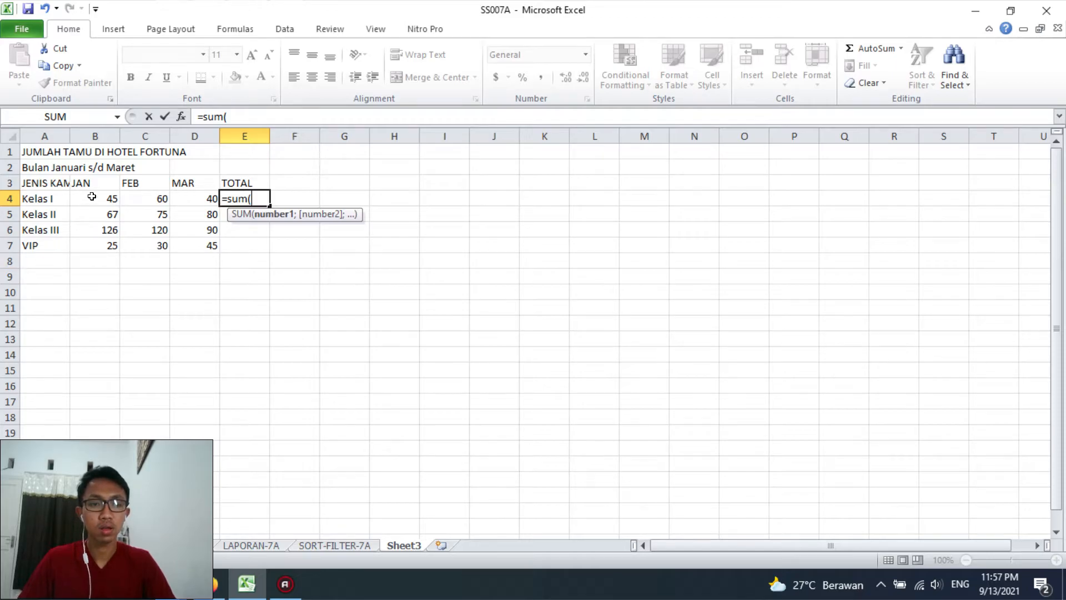
drag(91, 197, 266, 251)
text())
key(Return)
click(265, 199)
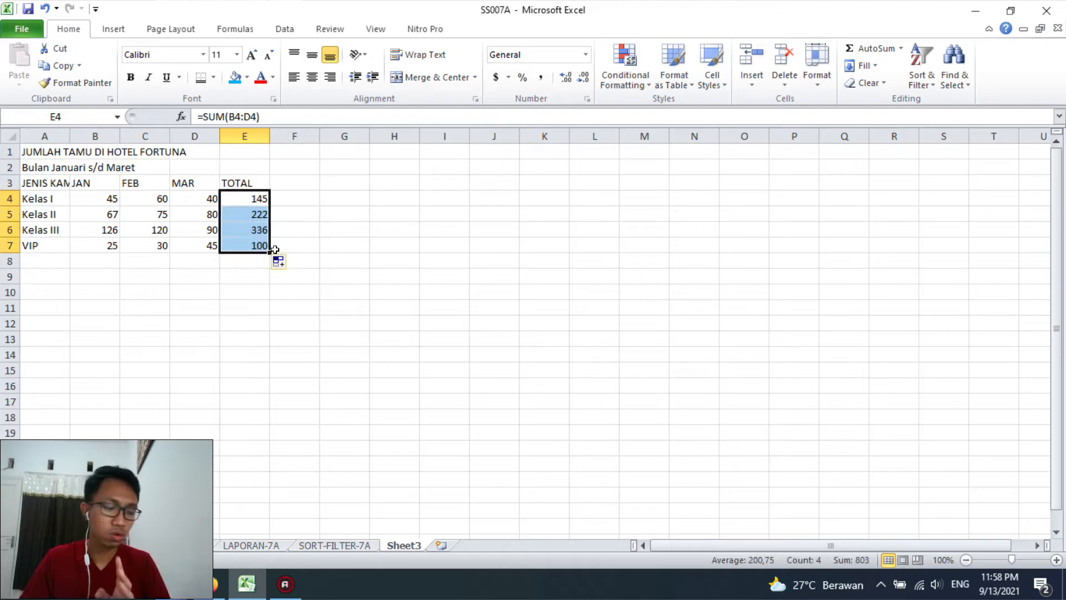
click(245, 285)
click(38, 278)
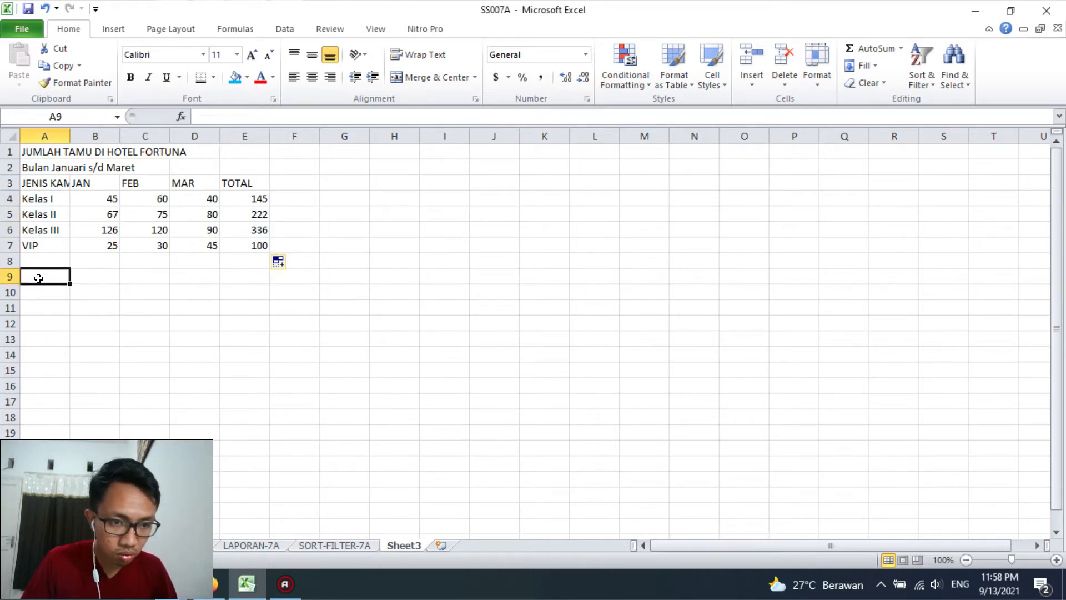
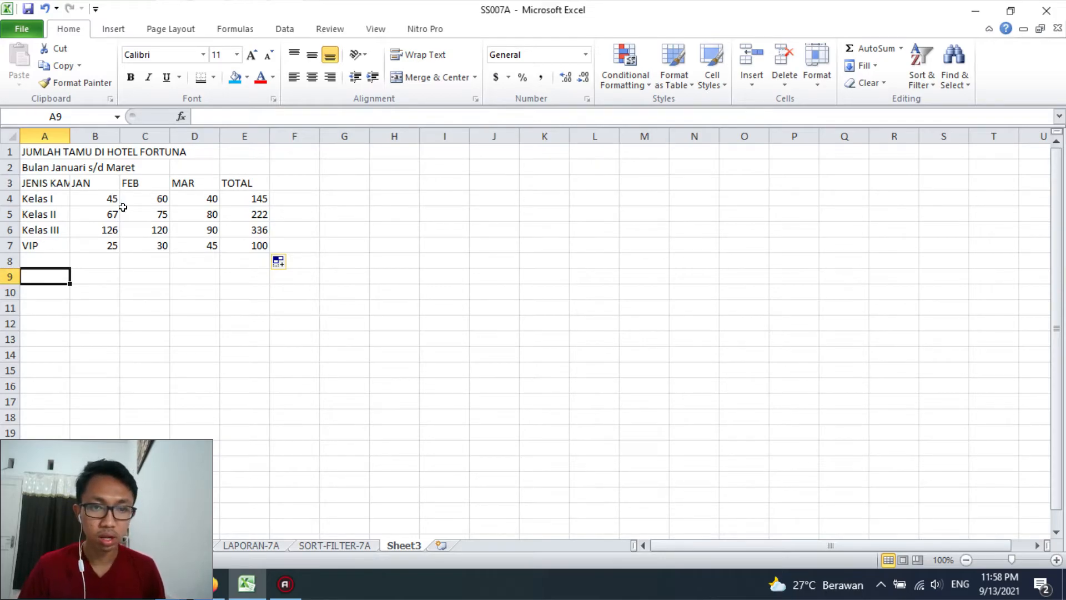
Insert an exploded 3-D pie chart from the room classes in A4:A7 and the totals in E4:E7
drag(95, 198, 45, 237)
drag(34, 198, 43, 245)
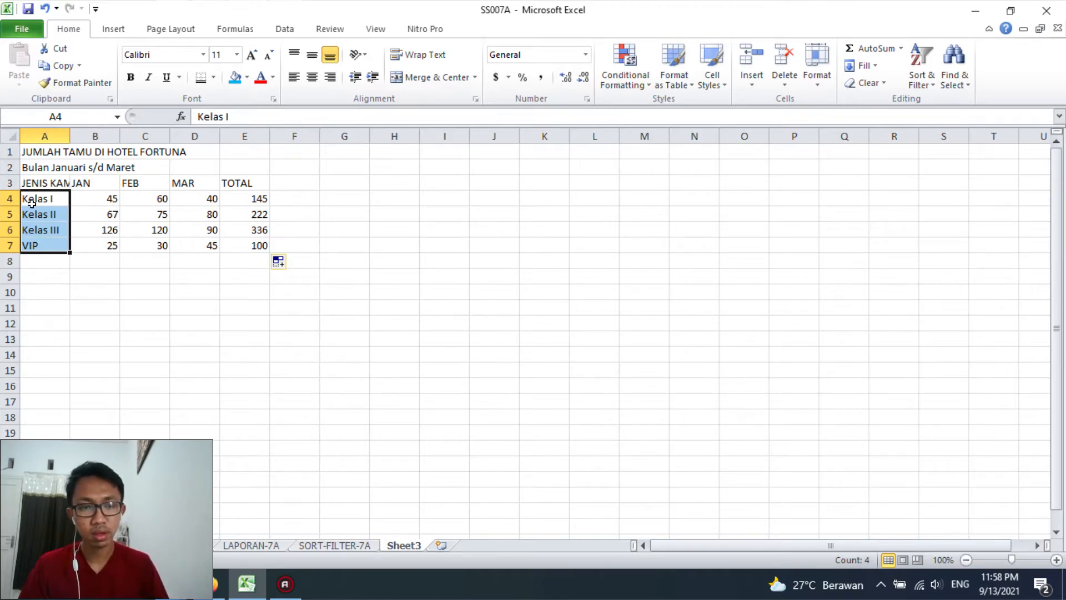
ctrl+drag(251, 199, 254, 240)
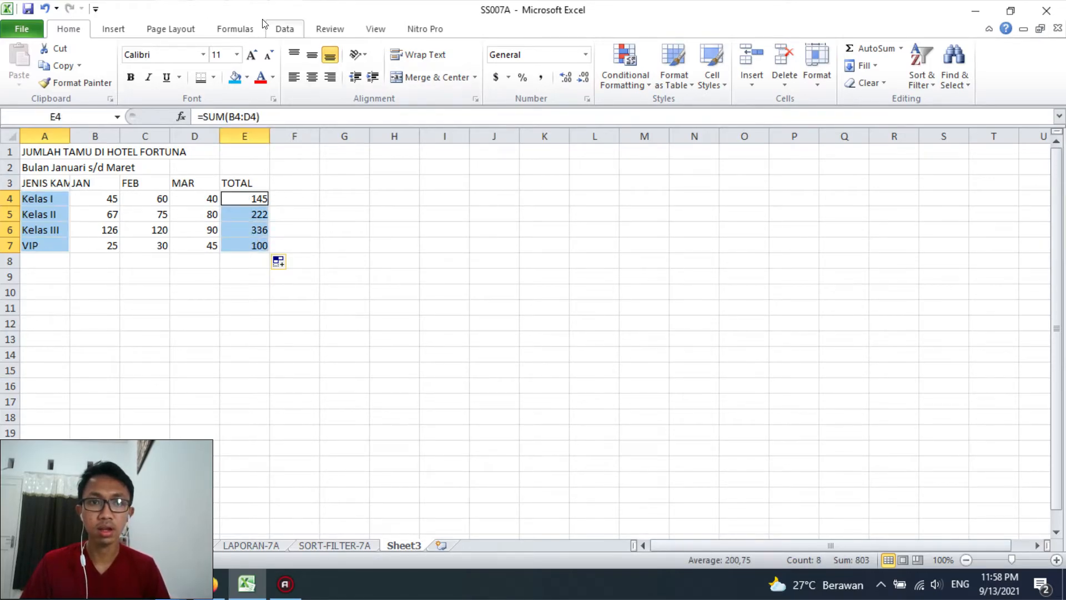
click(114, 28)
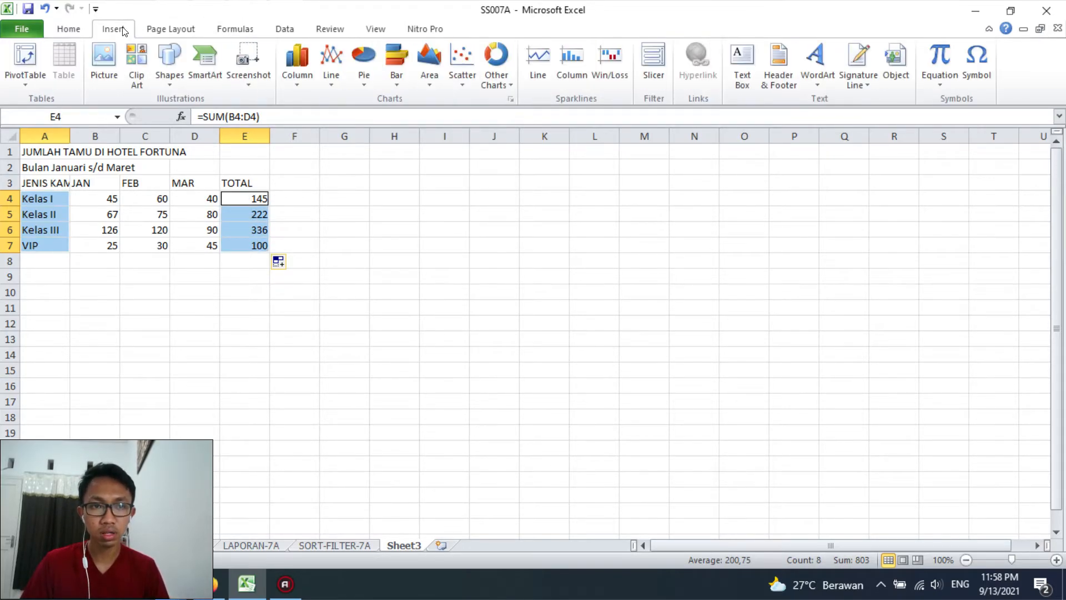
click(358, 78)
click(421, 229)
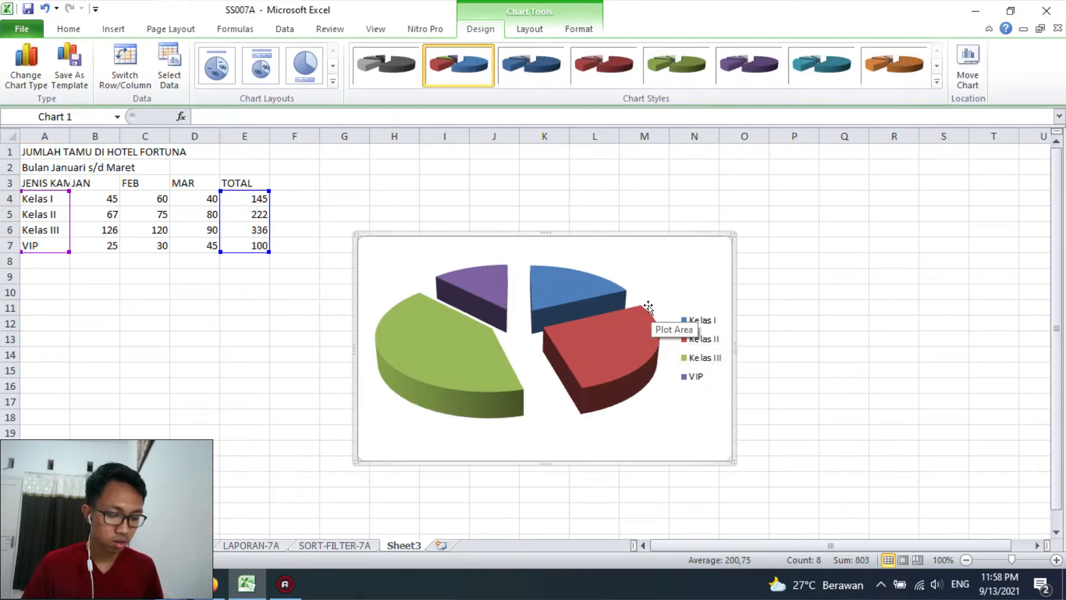
Apply the chart layout with a title, top legend and percentage labels, and move the chart directly below the guest table
click(658, 278)
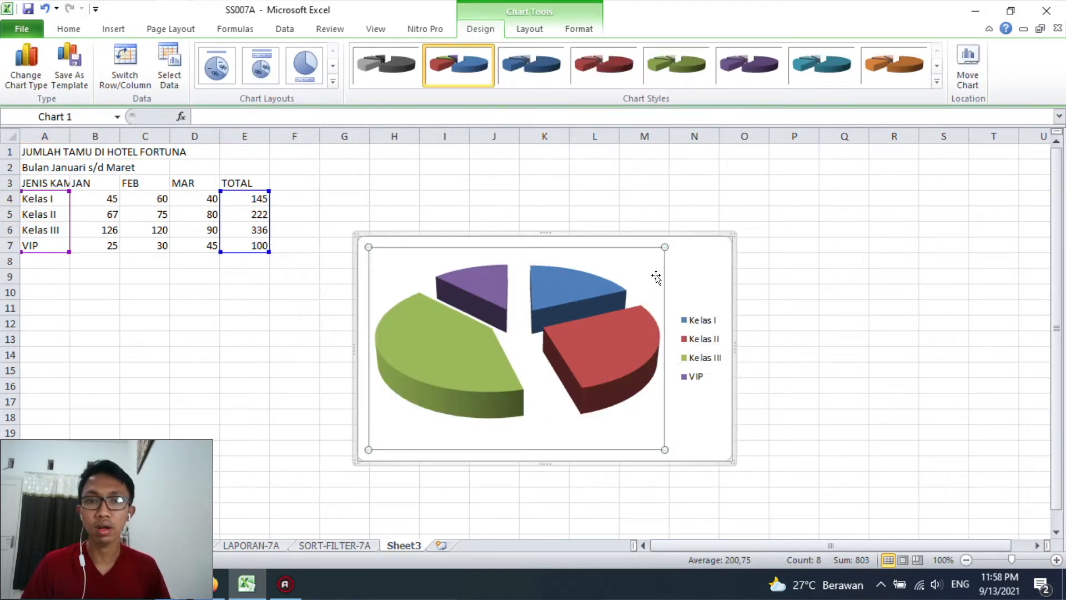
click(260, 65)
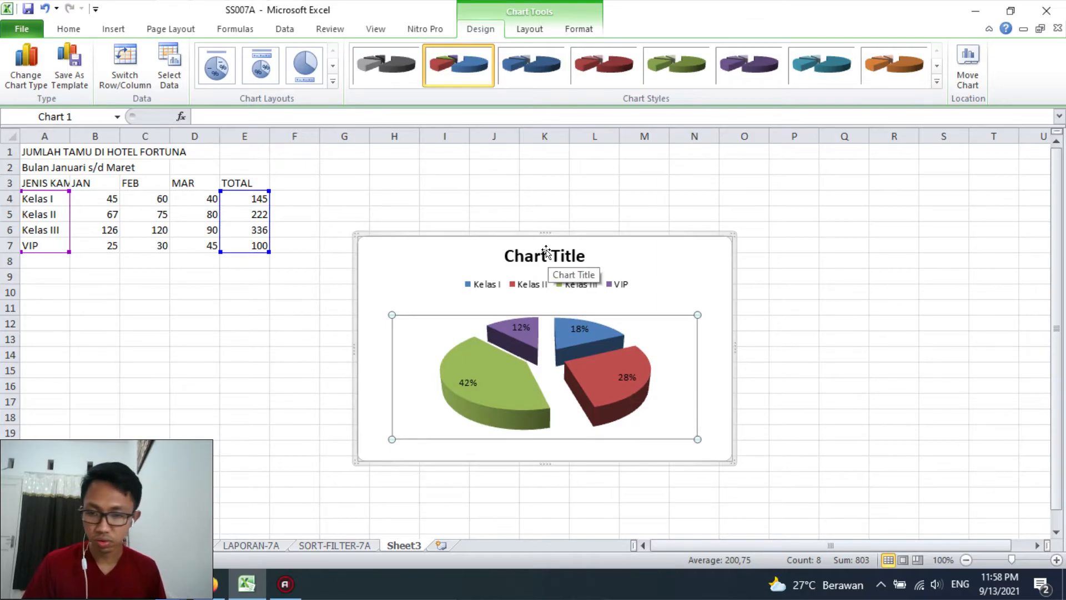
drag(648, 245, 335, 286)
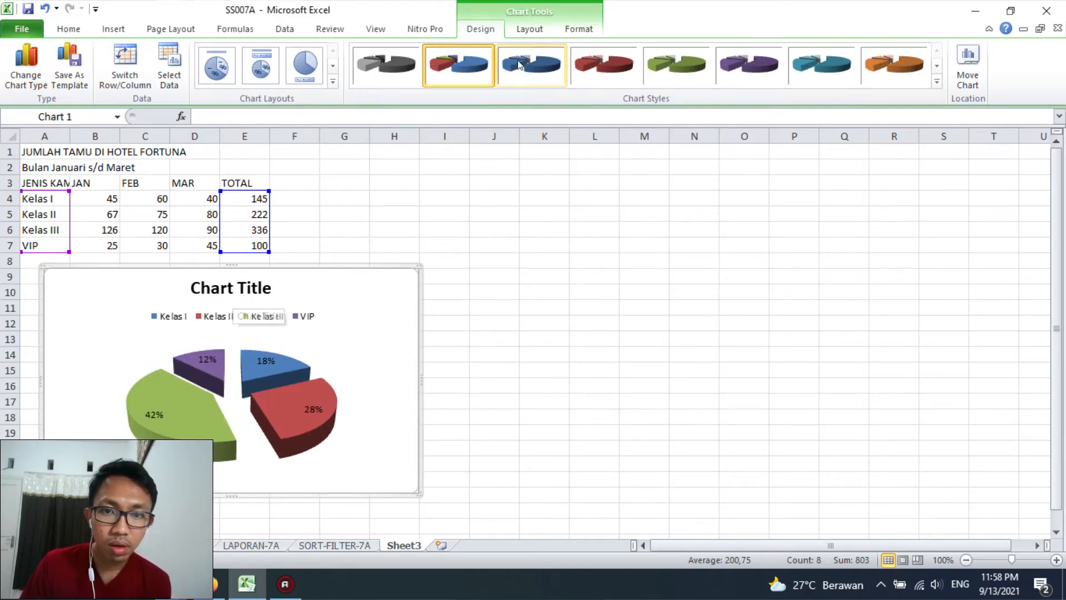
Place the pie chart's legend at the bottom of the chart
click(528, 30)
click(309, 65)
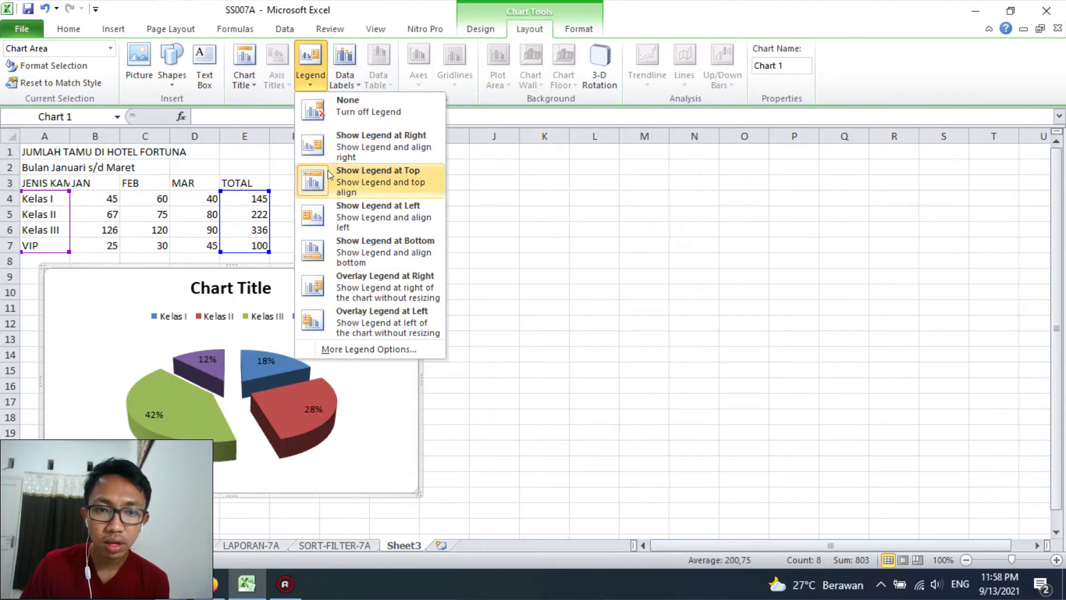
click(367, 179)
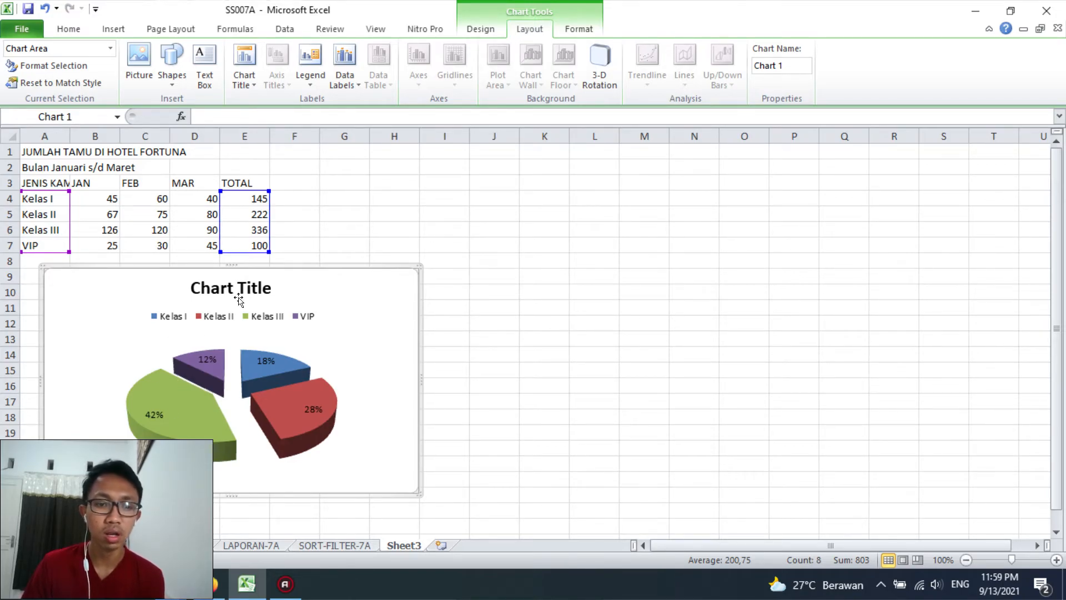
click(322, 74)
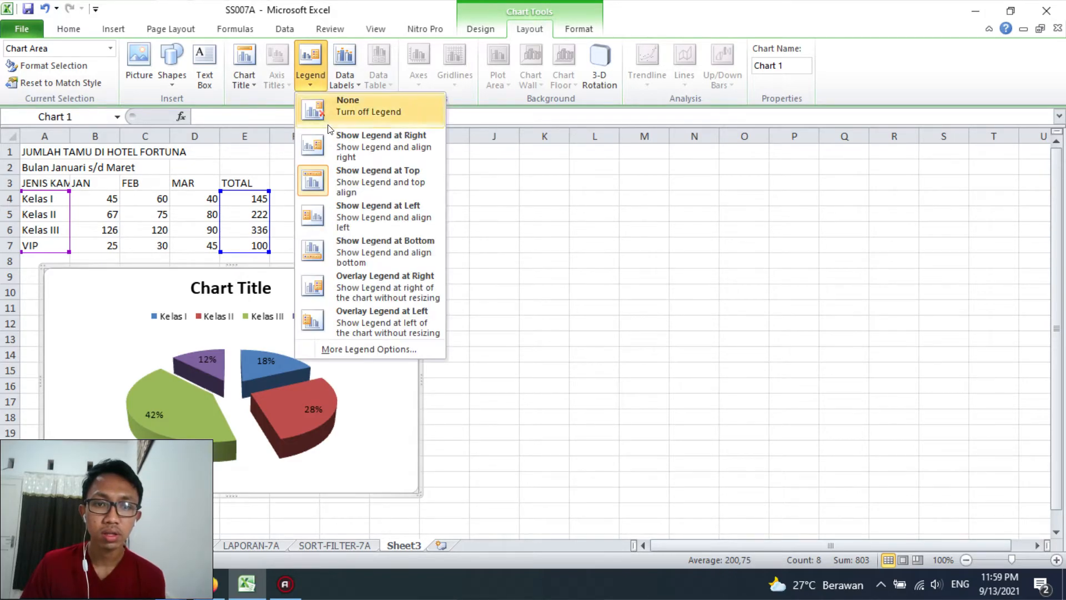
click(317, 252)
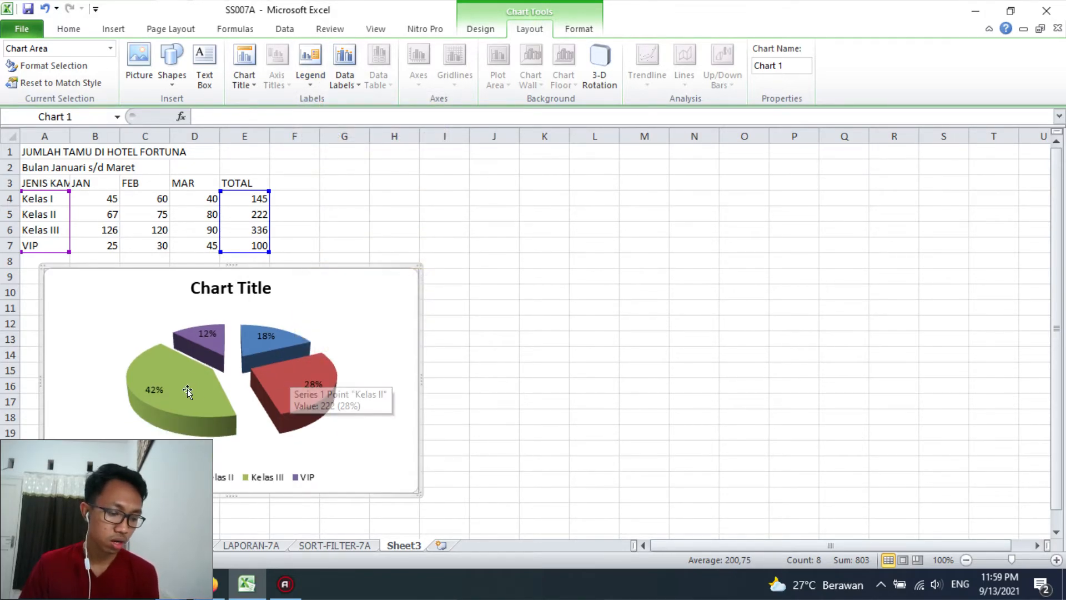
Join the exploded pie slices into a whole pie, leaving only the Kelas I slice slightly pulled out
mouse_move(187, 375)
drag(206, 393, 233, 370)
click(519, 386)
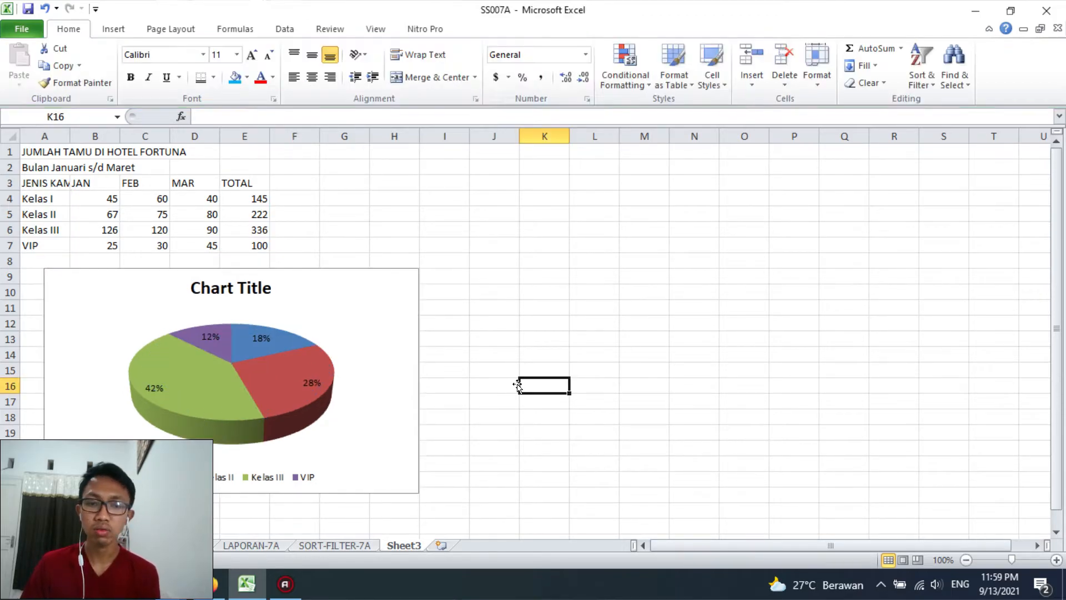
click(252, 357)
click(252, 357)
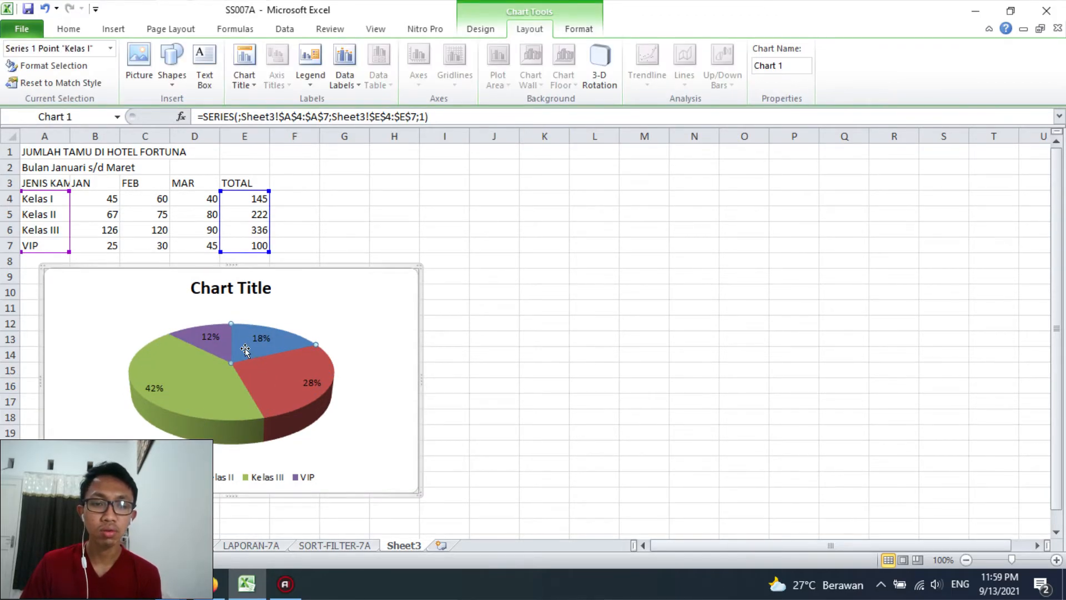
drag(249, 348, 255, 341)
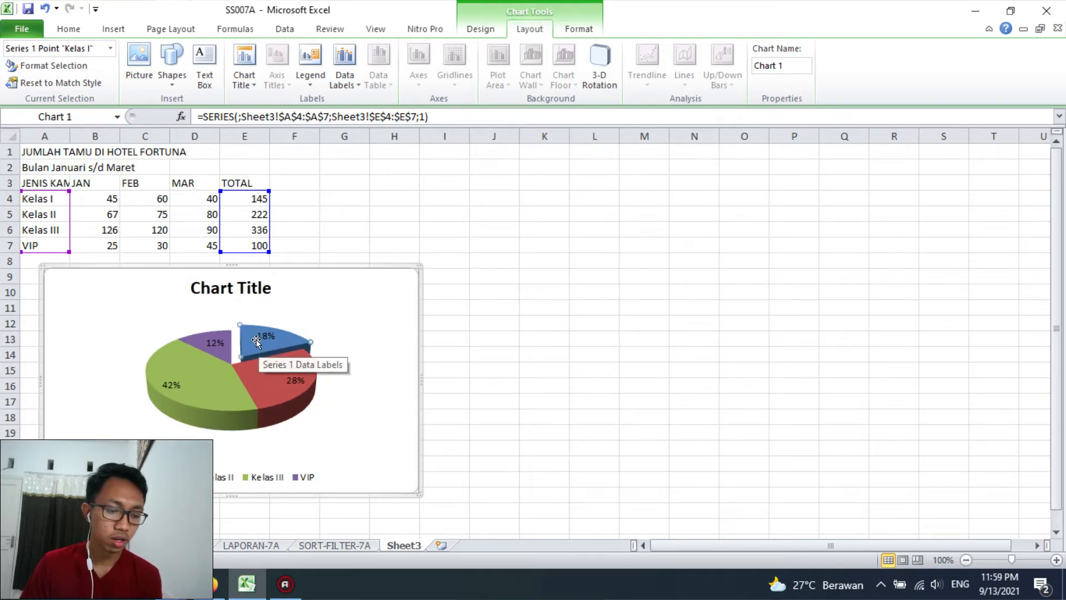
click(494, 339)
Set the perspective in the chart's 3-D rotation settings to 30°
click(238, 352)
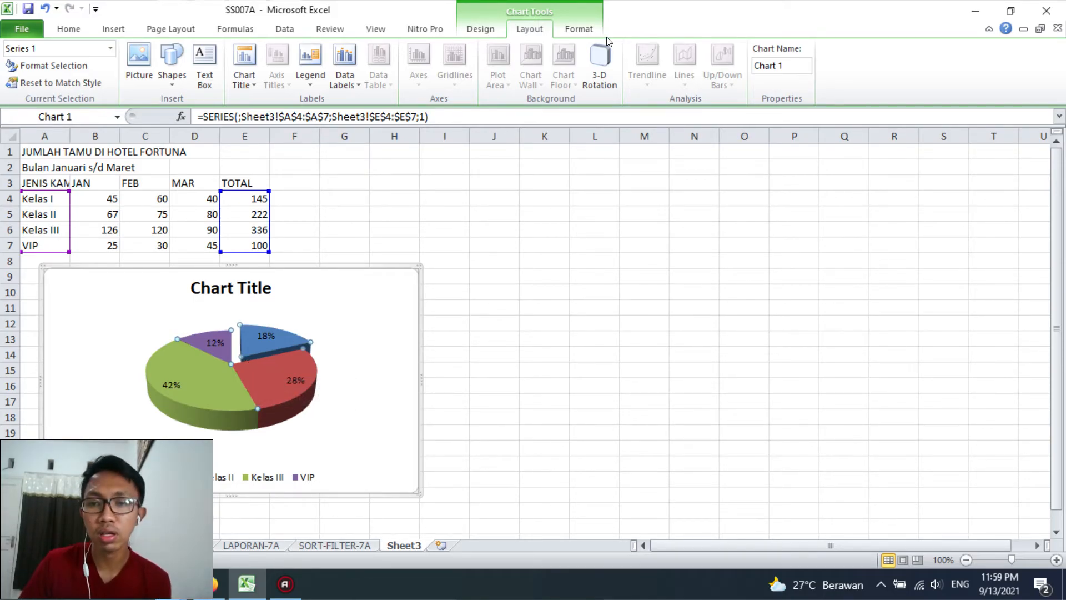
click(601, 54)
drag(587, 87, 697, 85)
click(661, 243)
click(661, 243)
click(661, 243)
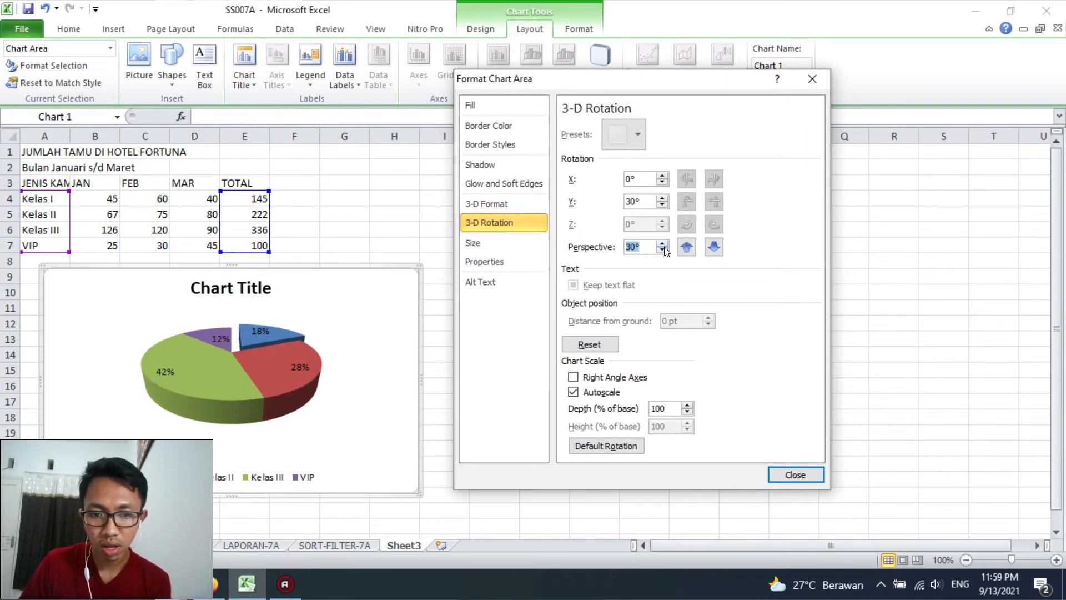
click(299, 347)
click(400, 405)
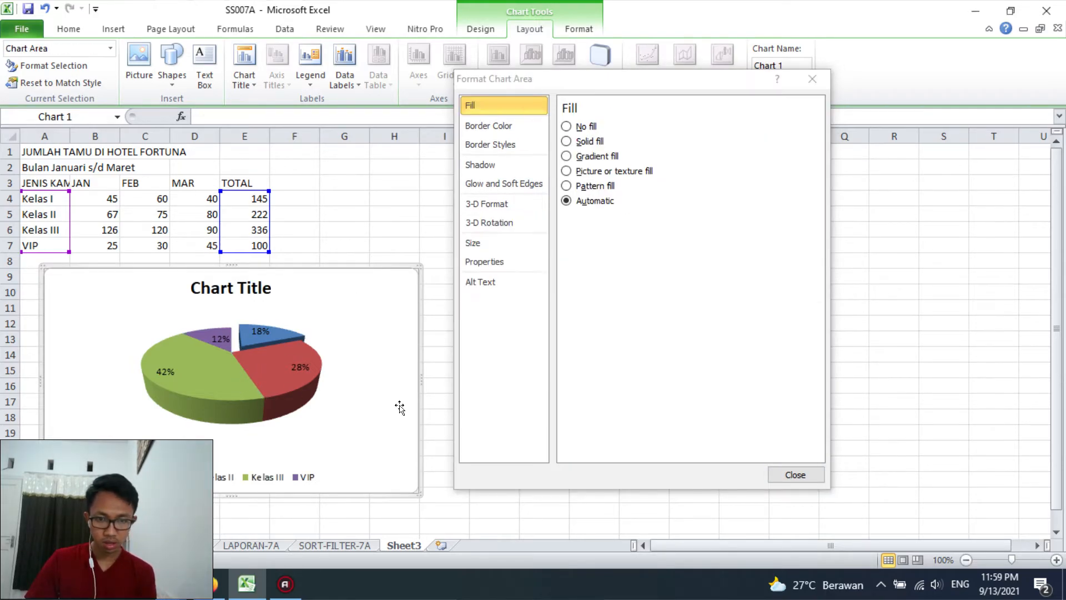
scroll(411, 390, down, 3)
scroll(411, 390, up, 1)
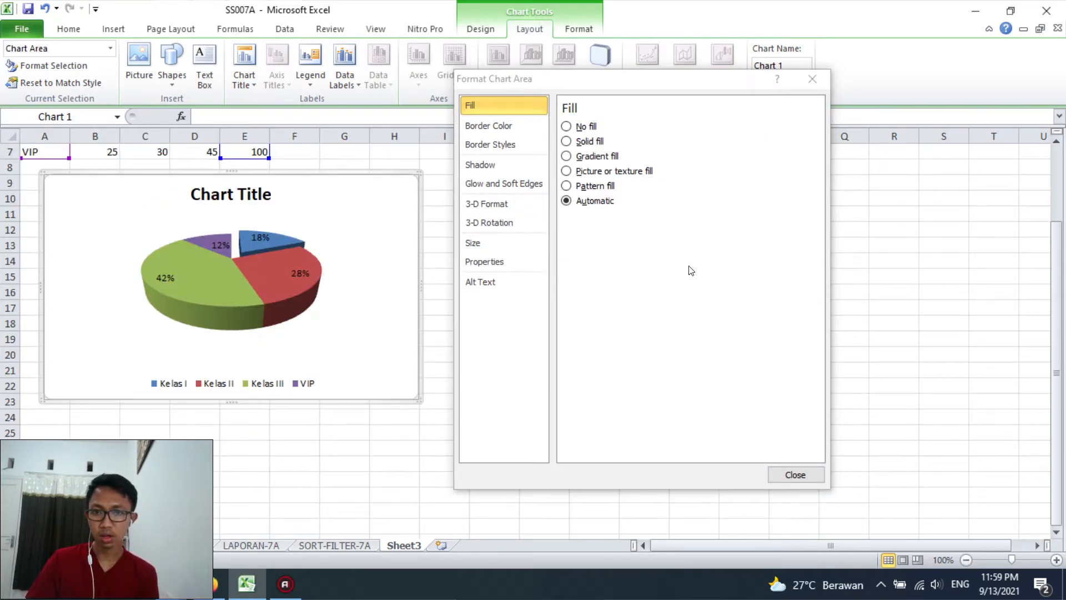
click(795, 475)
Enlarge the chart from its lower-right corner to about 3.26 inches high, reaching column I and row 24
click(643, 415)
click(413, 394)
drag(416, 394, 435, 420)
Replace the chart's placeholder title with GRAFIK TOTAL TAMU TRIWULAN
click(254, 195)
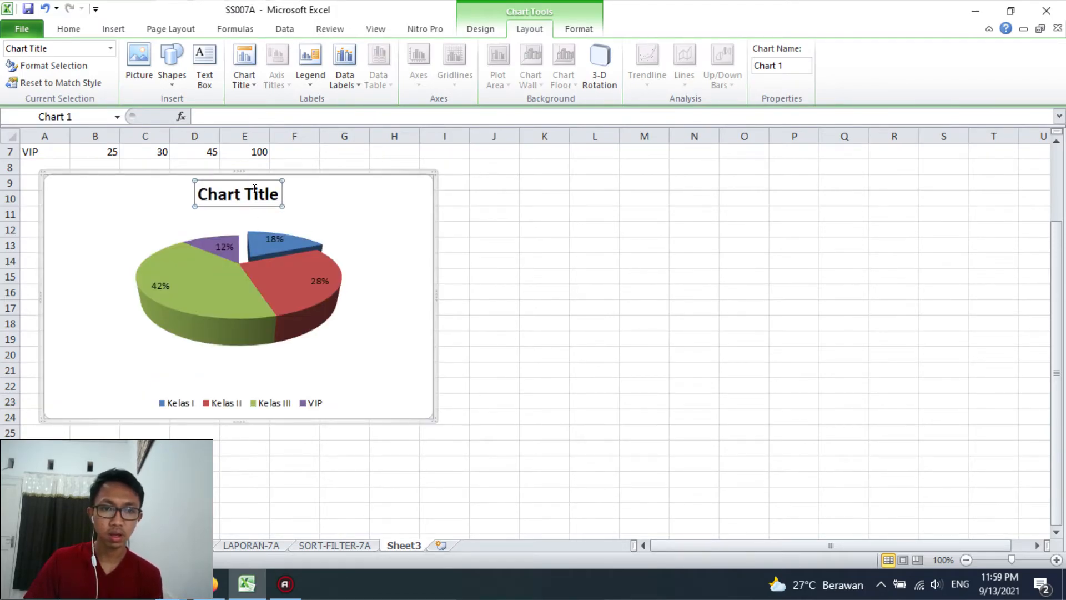
triple_click(253, 194)
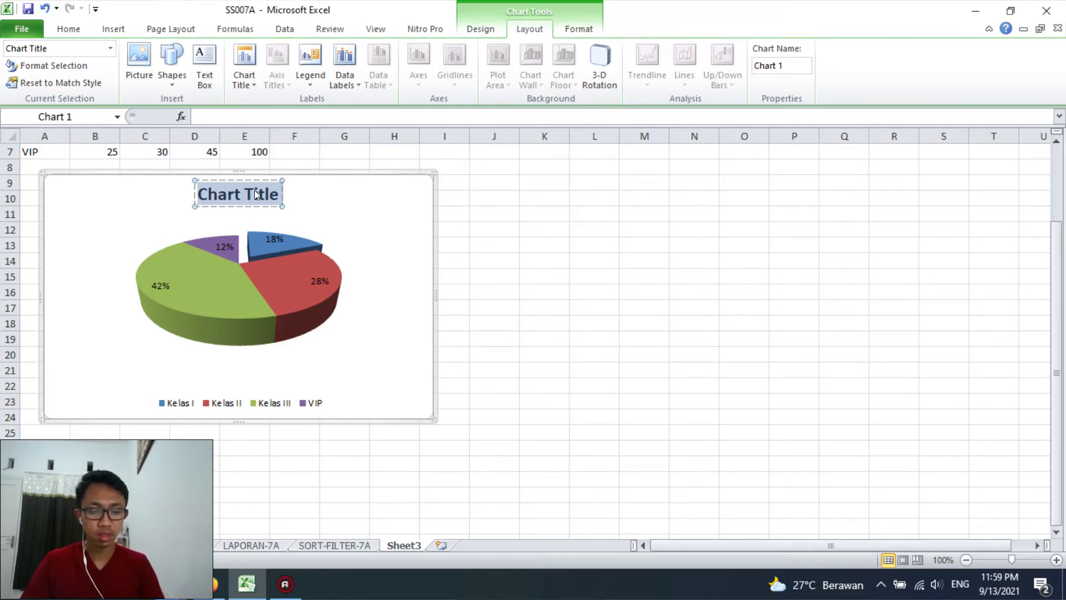
text(GRAFIK)
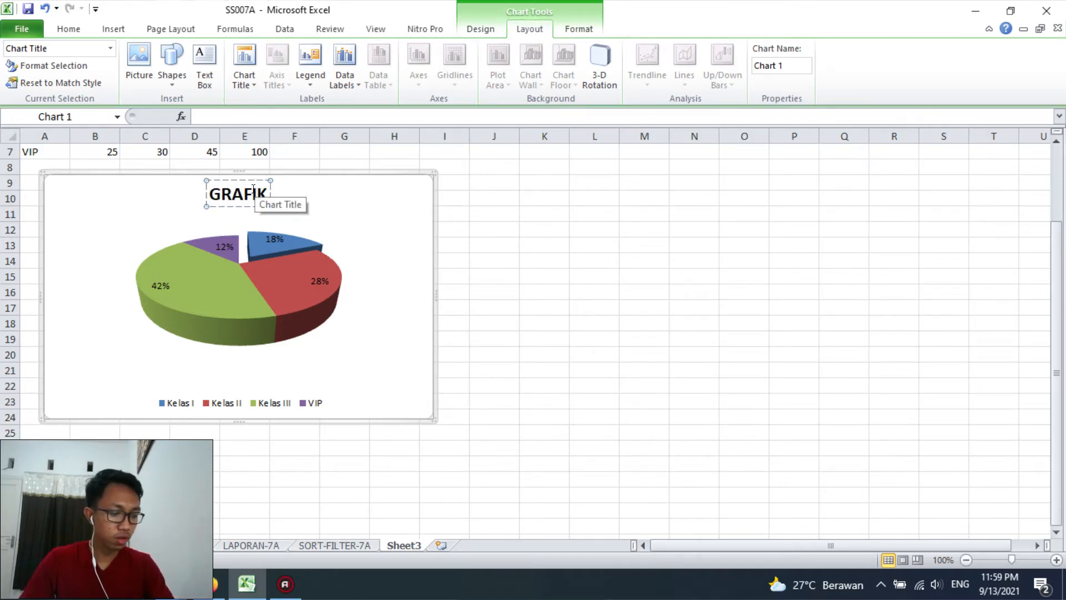
text( TOTAL TAMU)
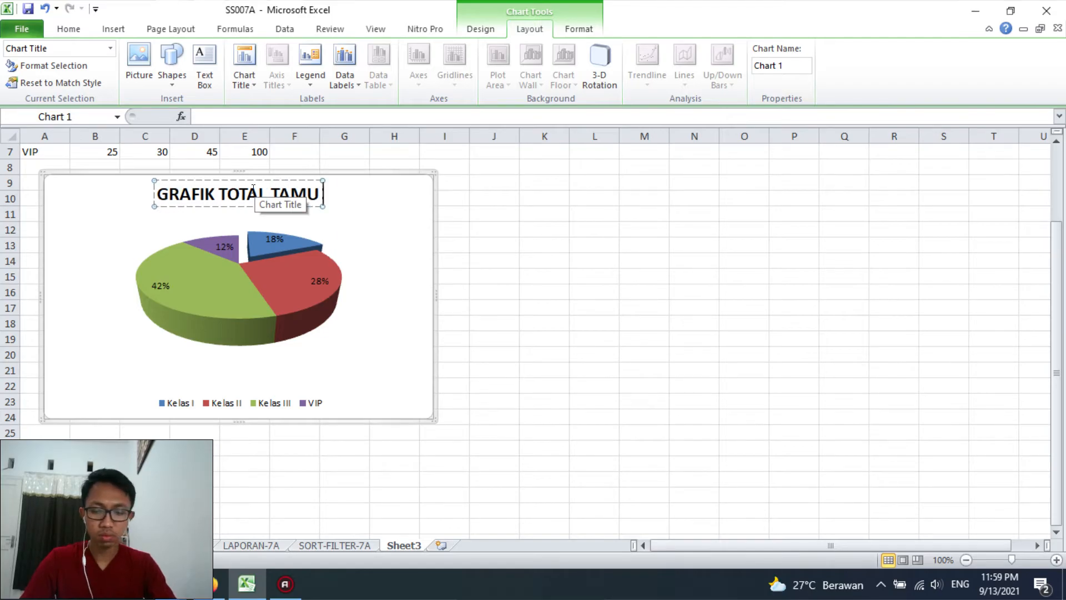
text( TRIWULAN)
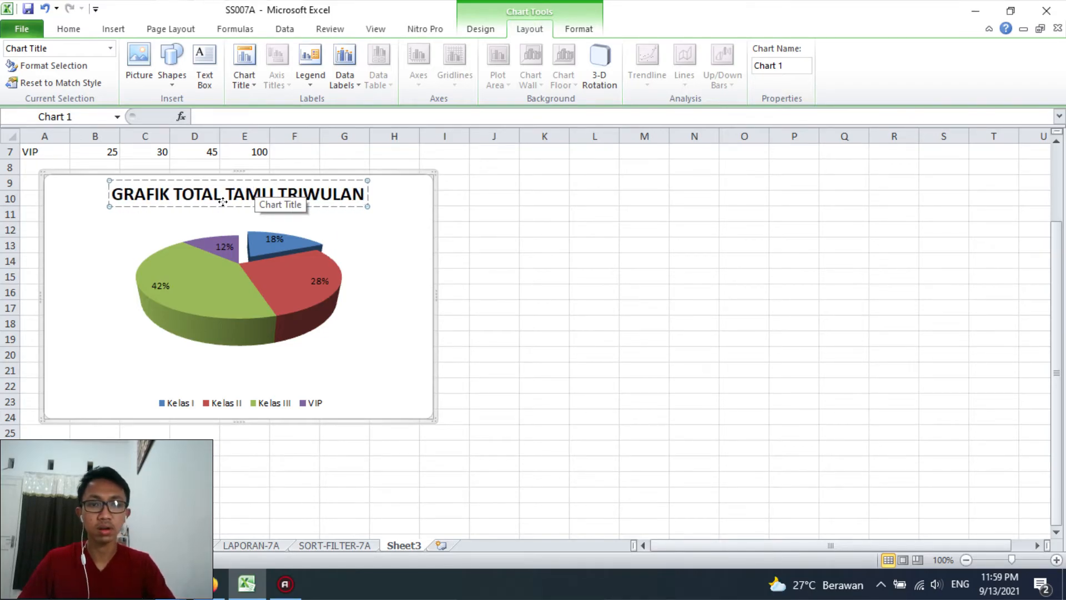
Set the chart title's font to Times New Roman and widen the chart to about 5.76 inches so the title fits one line
key(ctrl+a)
click(69, 28)
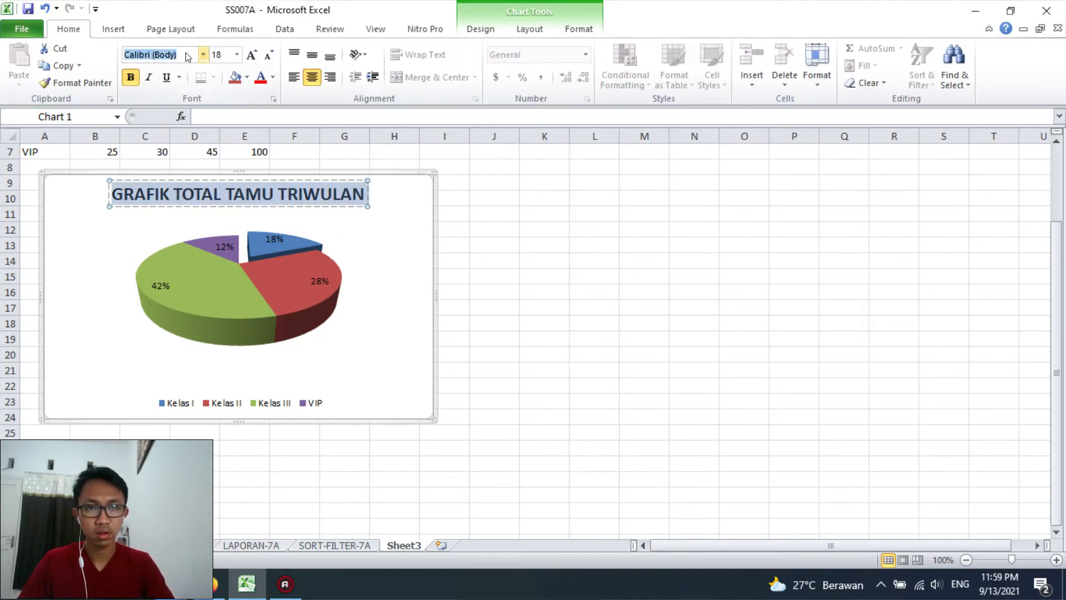
text(Times New Roman)
key(Return)
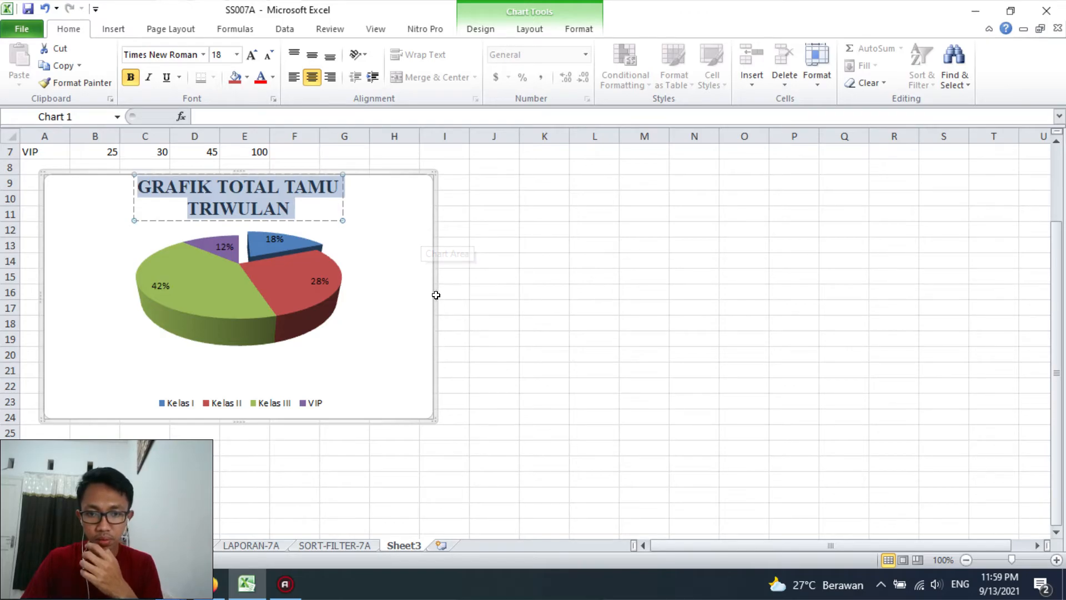
drag(436, 295, 472, 295)
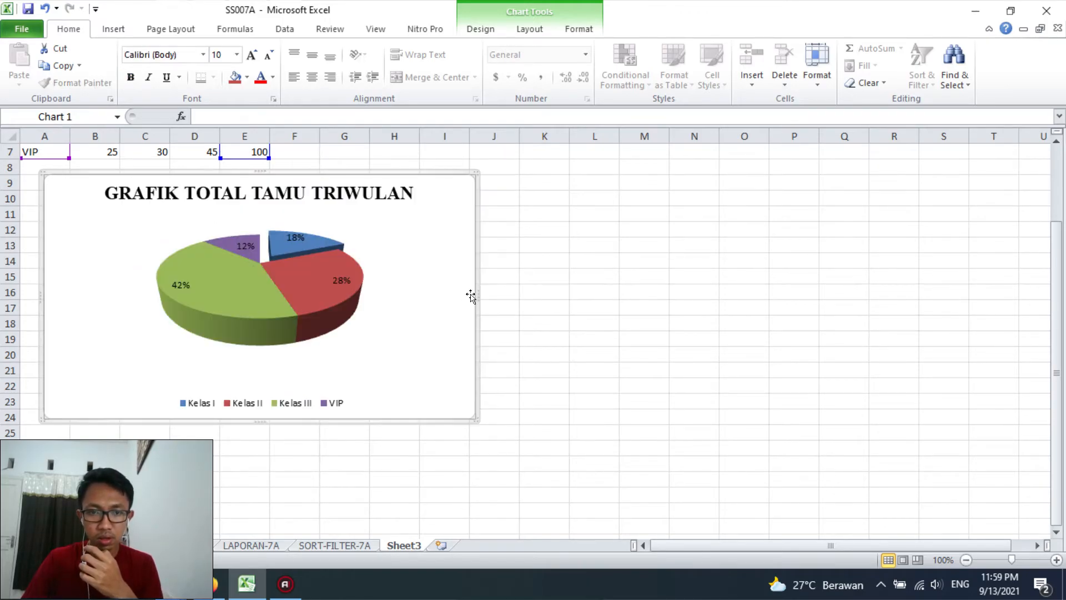
click(633, 322)
Change the font of the chart legend to Times New Roman
scroll(275, 328, up, 1)
mouse_move(282, 319)
click(260, 450)
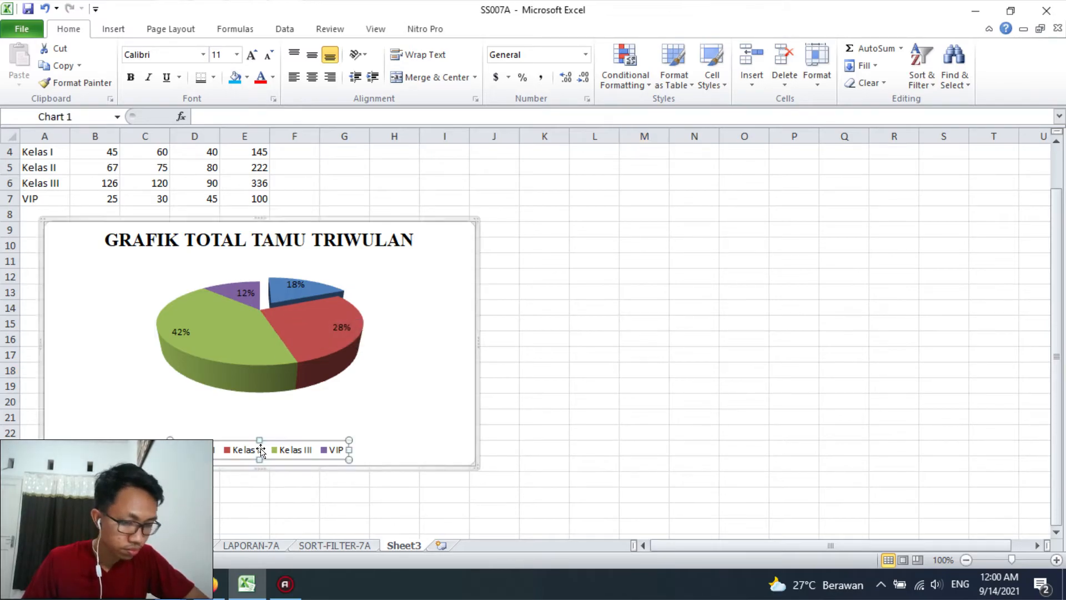
click(202, 54)
click(200, 143)
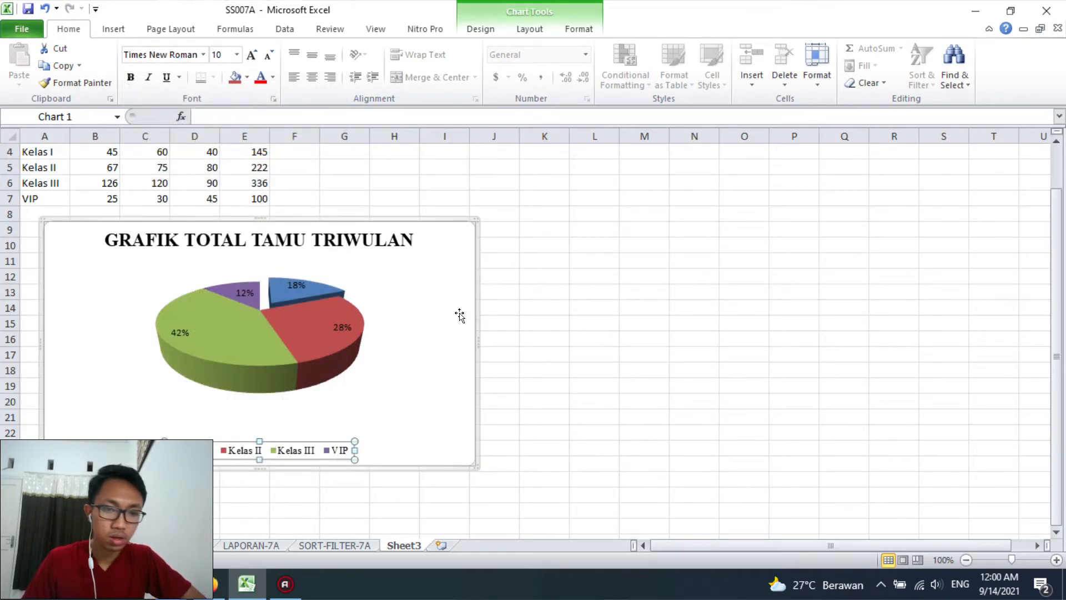
Change the font of the pie chart's percentage data labels to Times New Roman
mouse_move(304, 343)
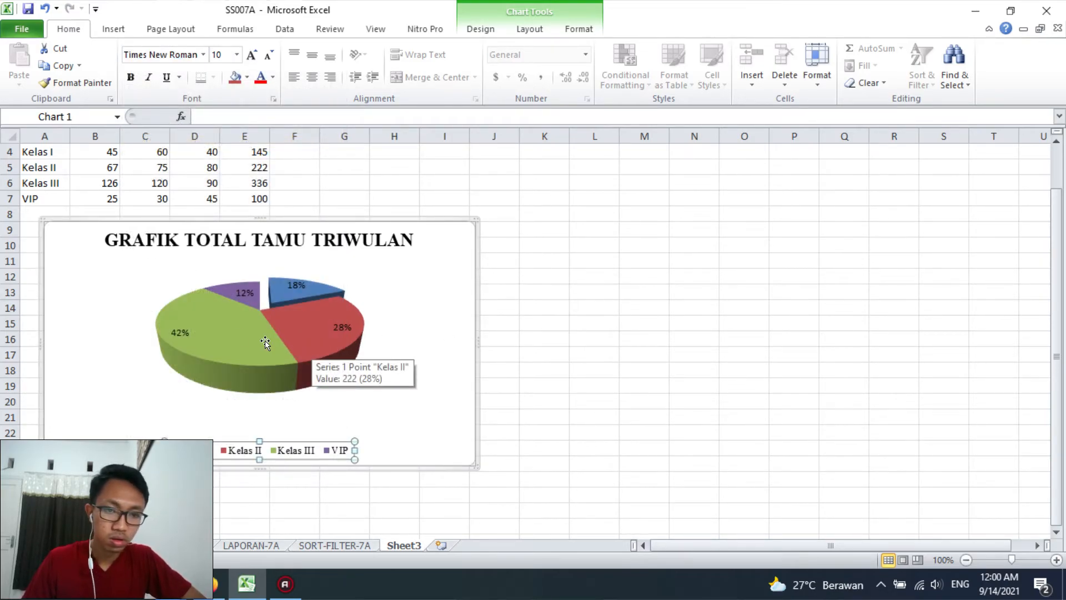
click(172, 328)
click(172, 328)
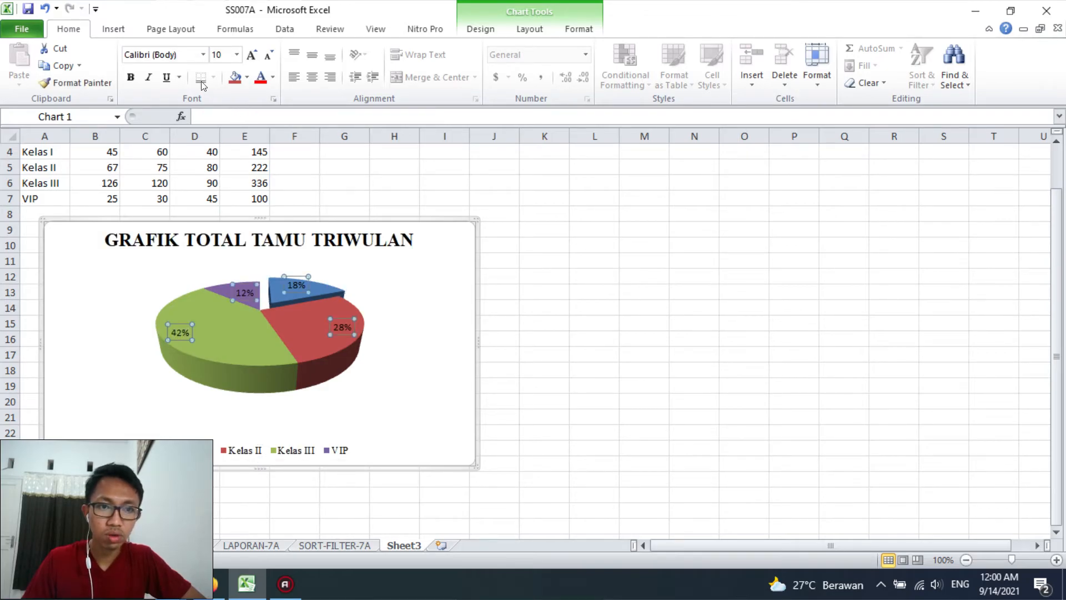
click(202, 54)
click(166, 141)
click(609, 305)
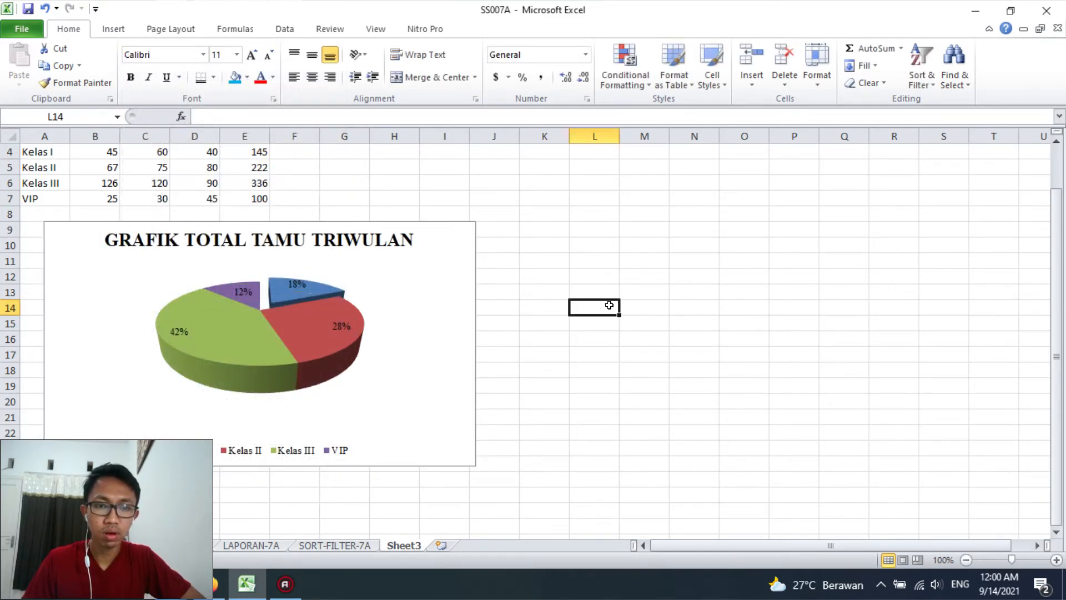
scroll(431, 308, up, 1)
scroll(167, 261, down, 4)
scroll(166, 261, up, 4)
click(422, 341)
click(571, 326)
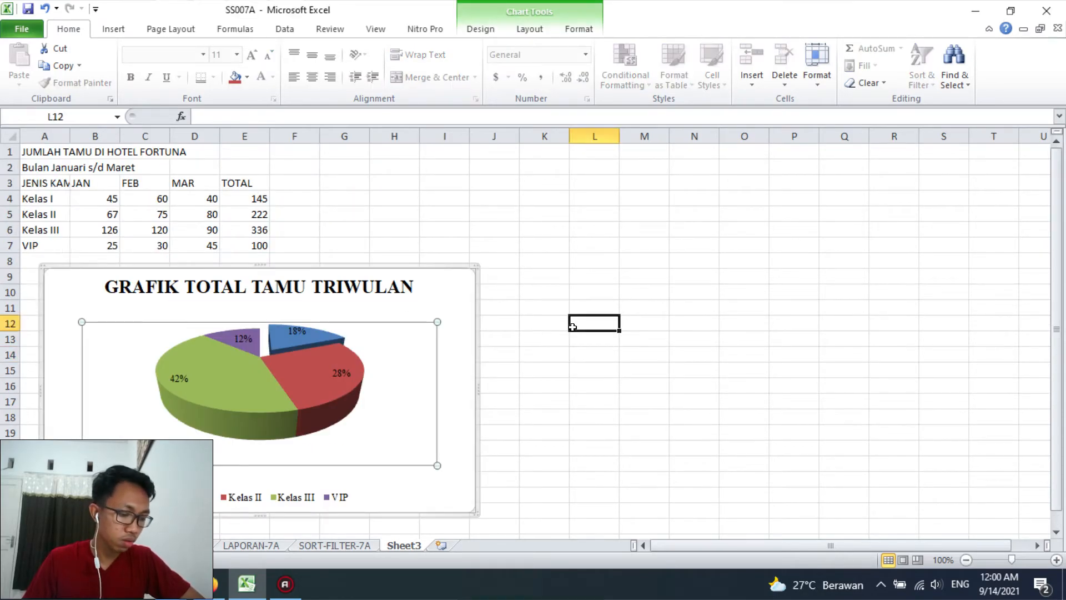
click(470, 291)
click(484, 31)
click(515, 32)
click(562, 35)
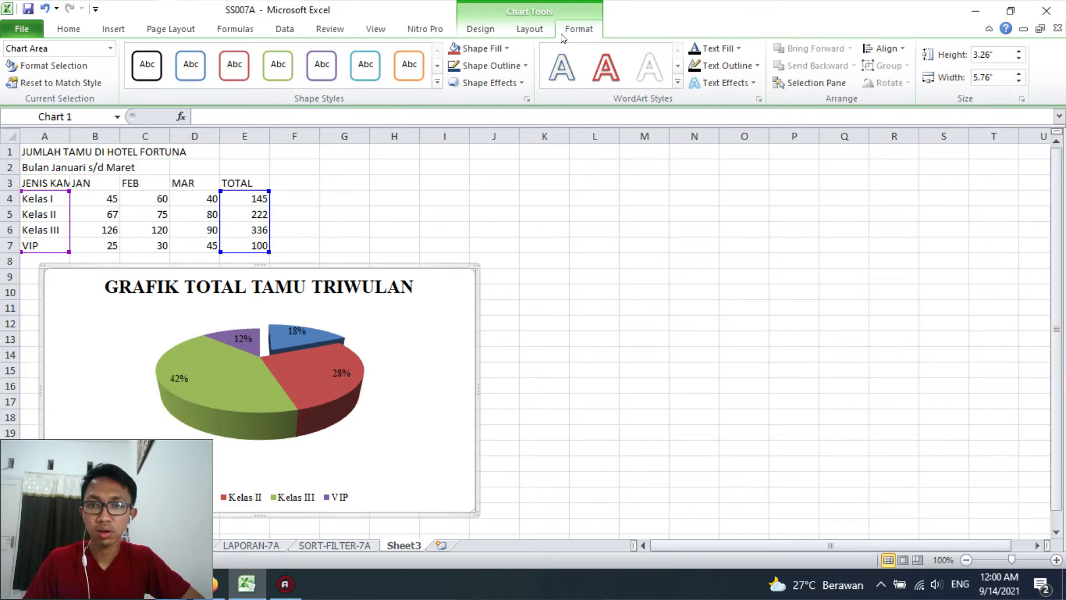
click(480, 30)
click(522, 31)
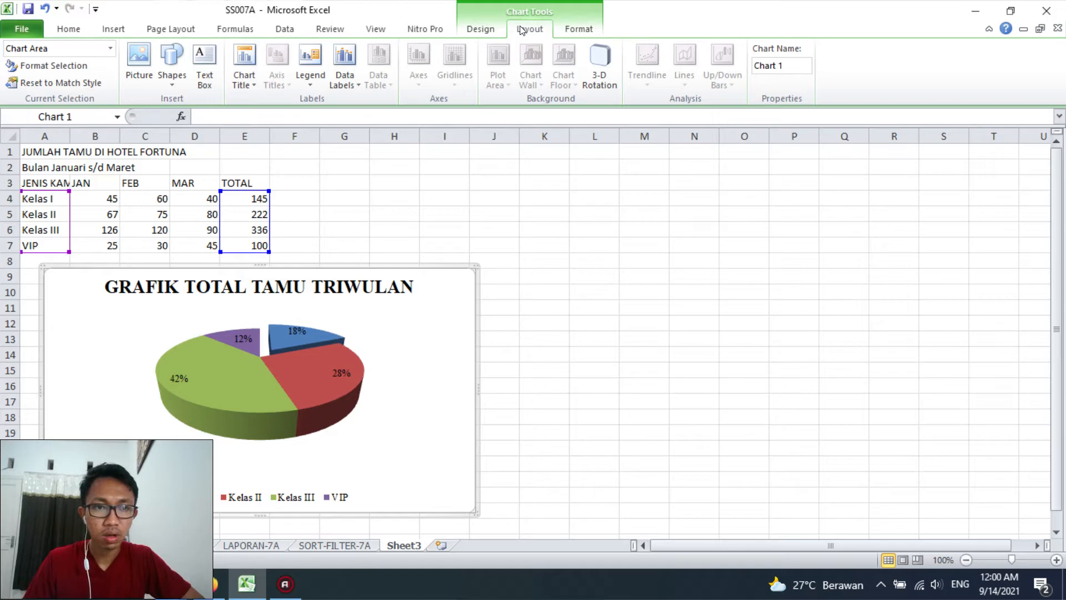
click(506, 31)
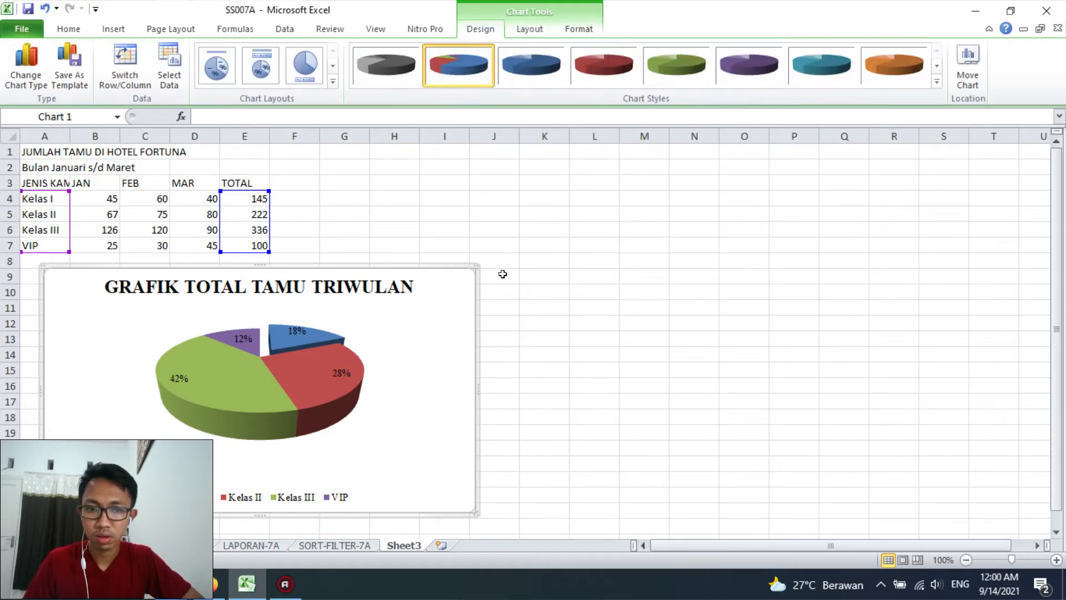
Insert a 3-D clustered column chart from the room class and monthly guest data in A3:D7
click(502, 273)
scroll(544, 354, down, 7)
scroll(544, 354, down, 1)
scroll(541, 347, up, 8)
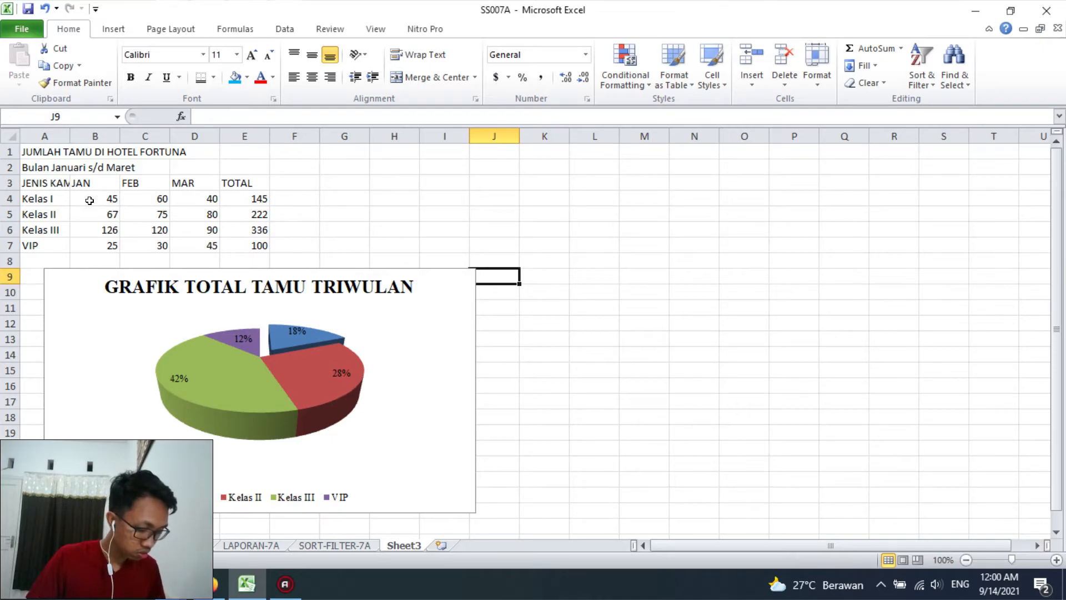
drag(46, 197, 103, 212)
click(94, 183)
drag(44, 182, 198, 240)
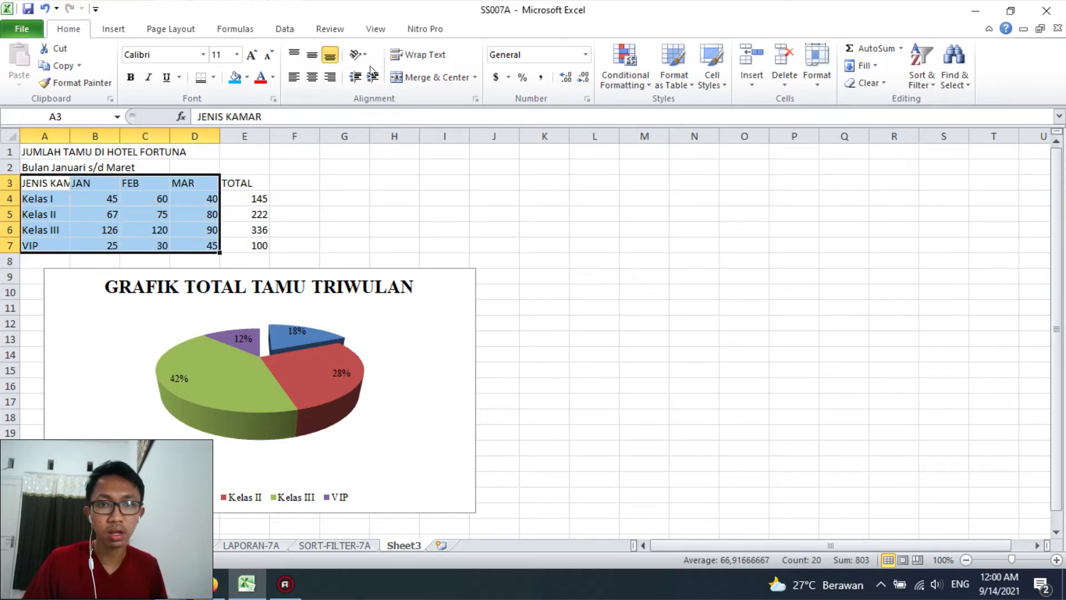
click(111, 29)
click(301, 82)
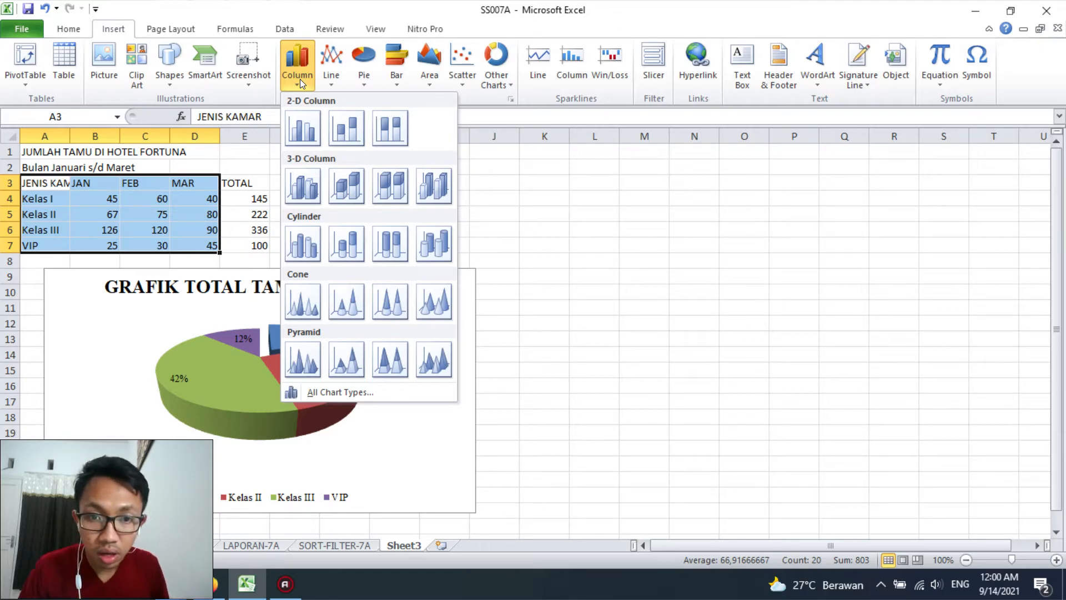
click(304, 187)
Move the new column chart directly below the pie chart, aligned with its left edge
scroll(631, 325, down, 3)
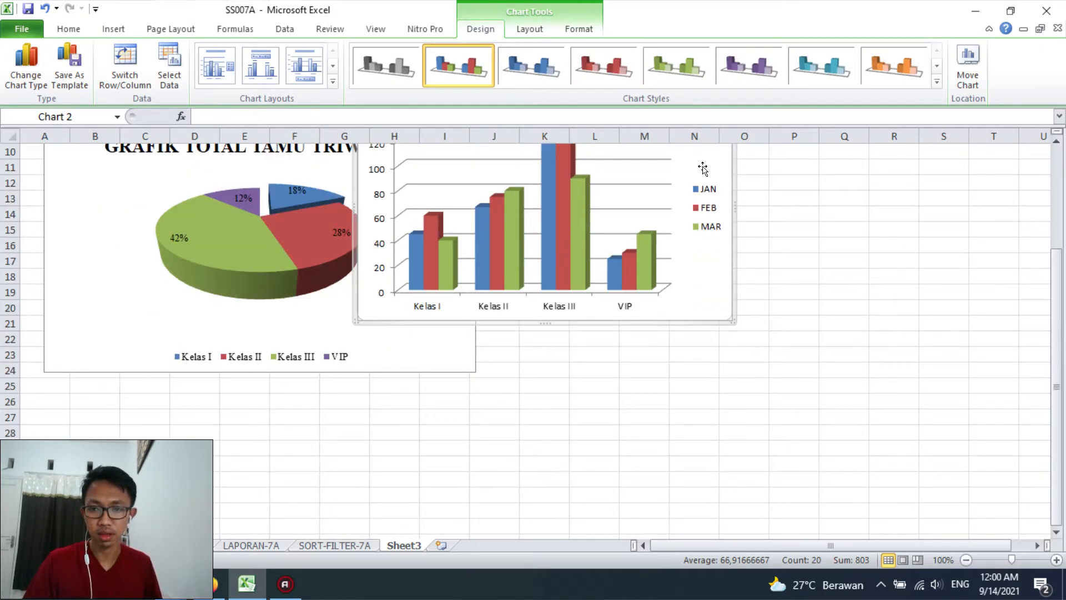
drag(702, 168, 549, 392)
scroll(548, 333, down, 3)
drag(541, 213, 379, 274)
click(694, 276)
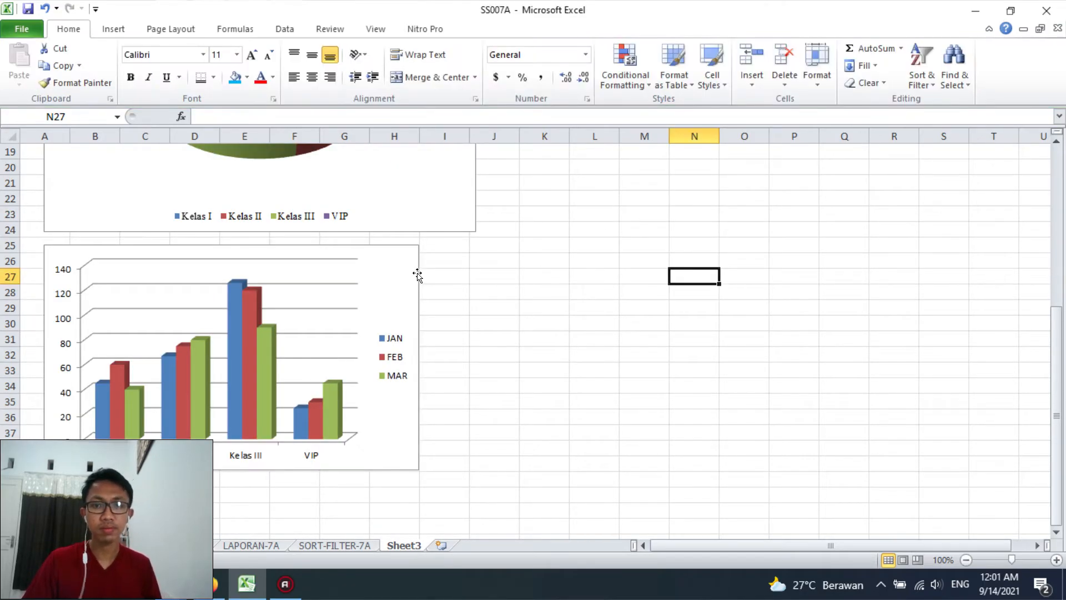
Apply the chart layout with a title and a bottom legend, and widen the column chart to match the pie chart
click(417, 274)
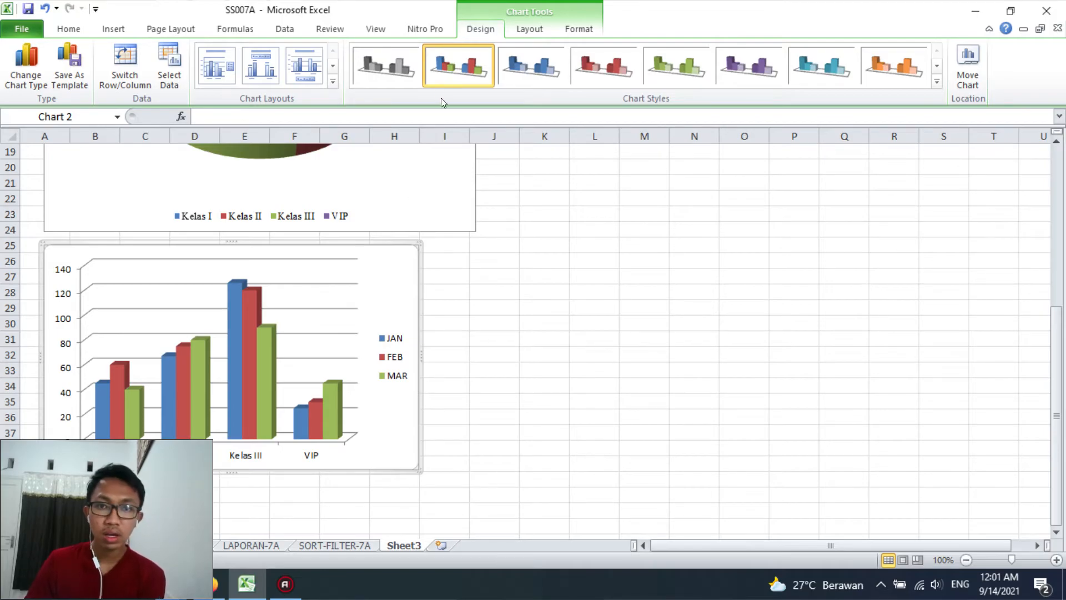
click(309, 79)
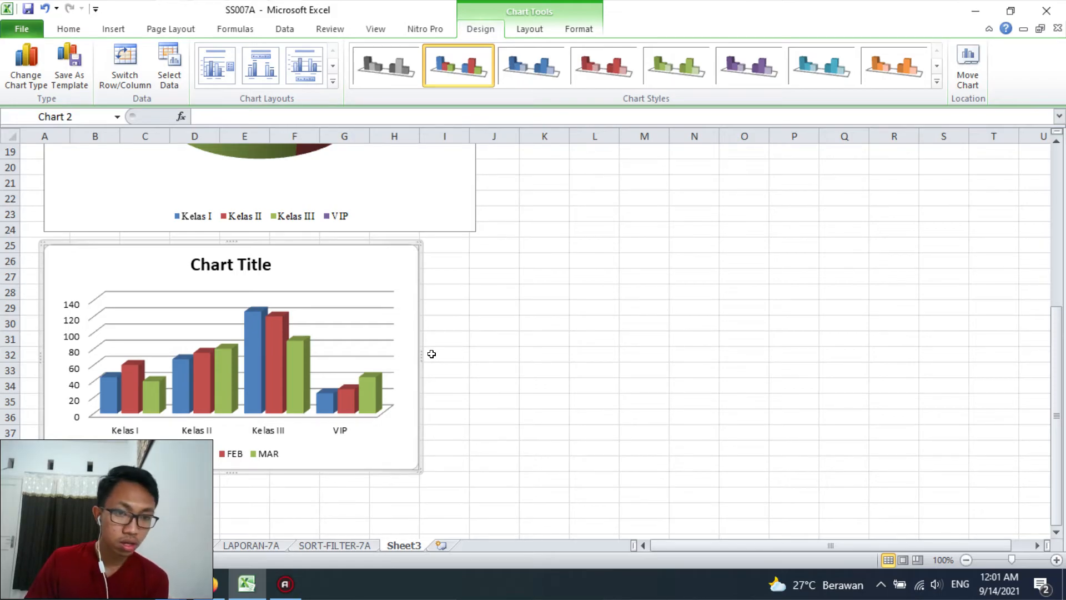
drag(416, 357, 476, 352)
click(515, 333)
click(415, 263)
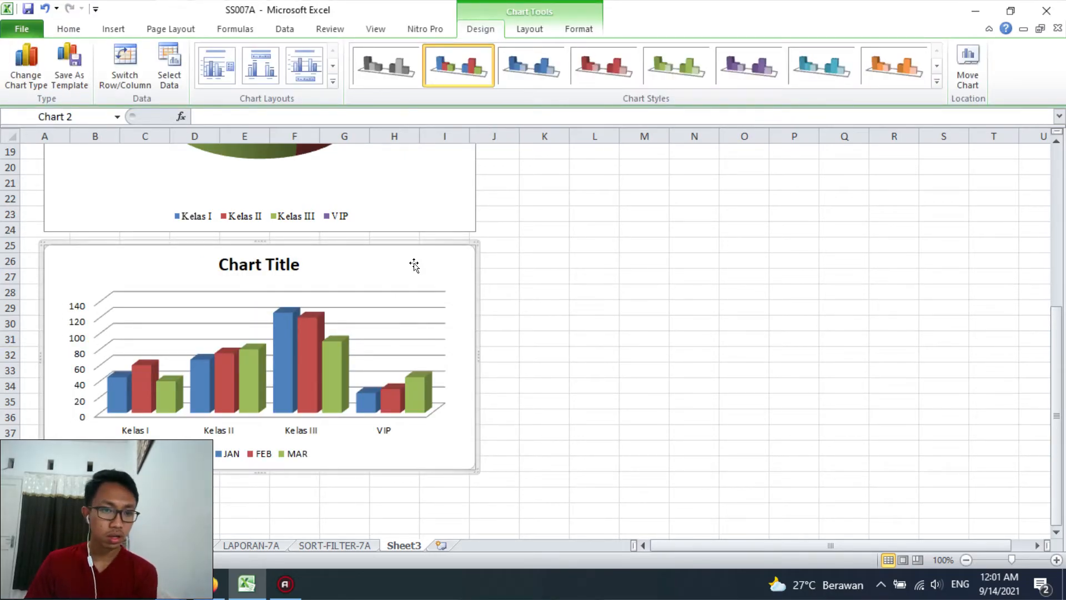
Add major primary vertical gridlines to the column chart
click(529, 29)
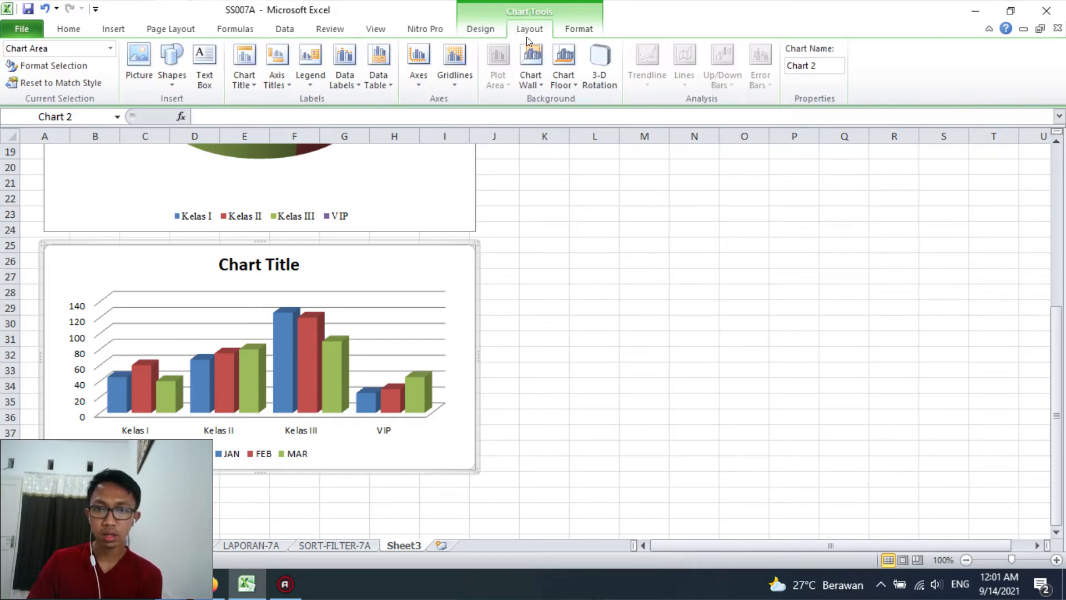
click(460, 78)
mouse_move(470, 117)
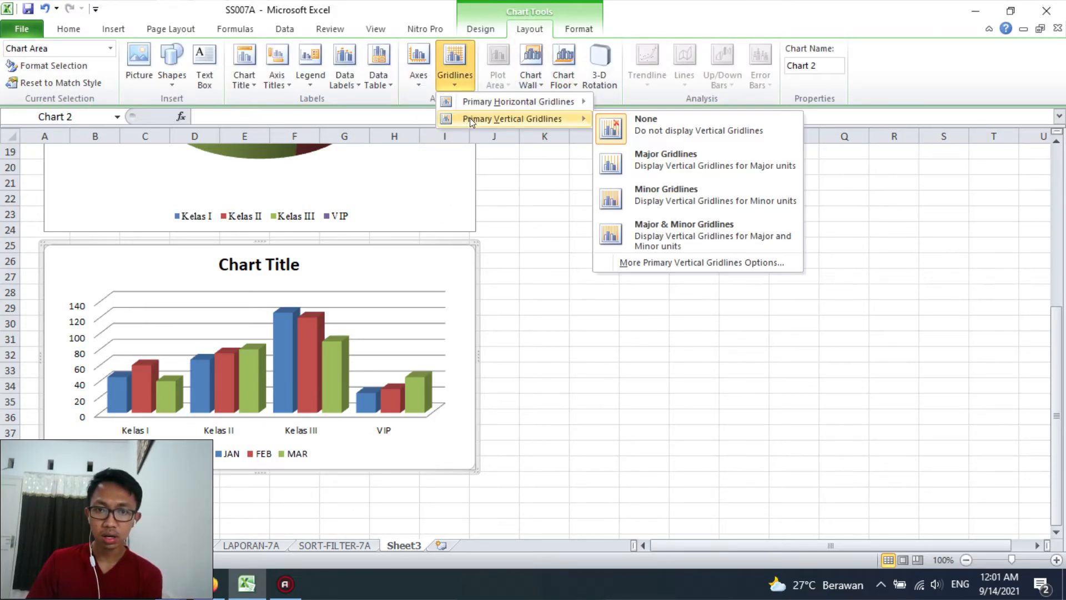
click(639, 164)
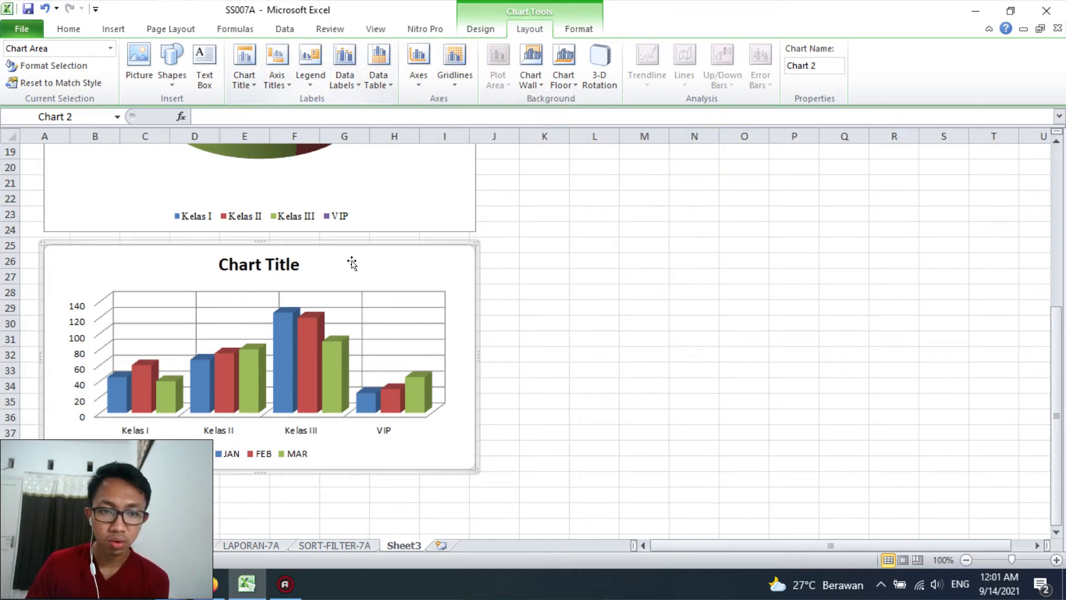
Fix the maximum of the column chart's vertical axis at 150, leaving the major unit on automatic
click(81, 307)
right_click(81, 307)
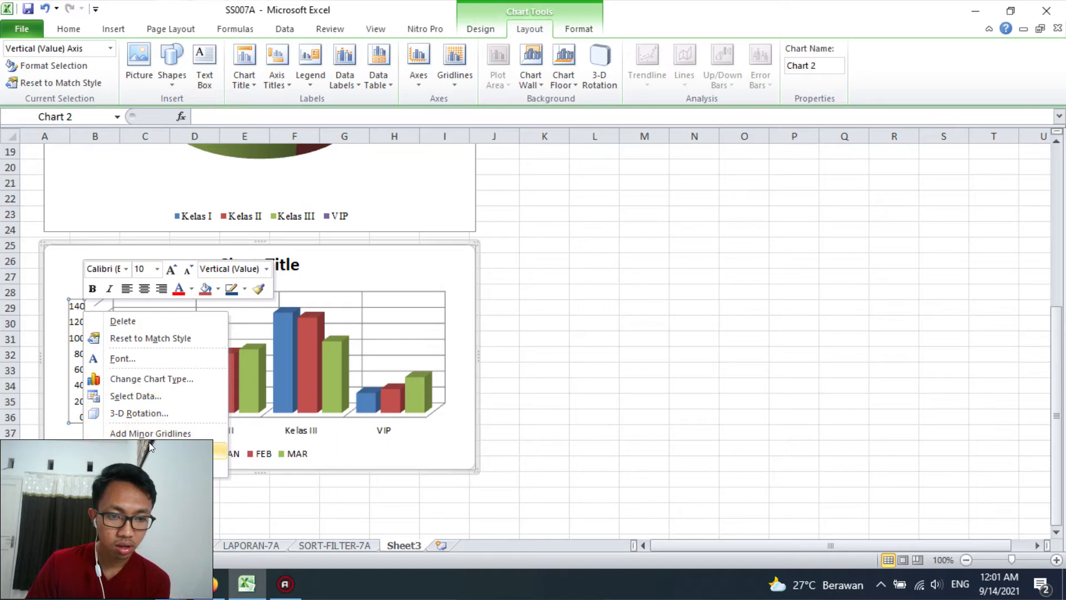
click(146, 467)
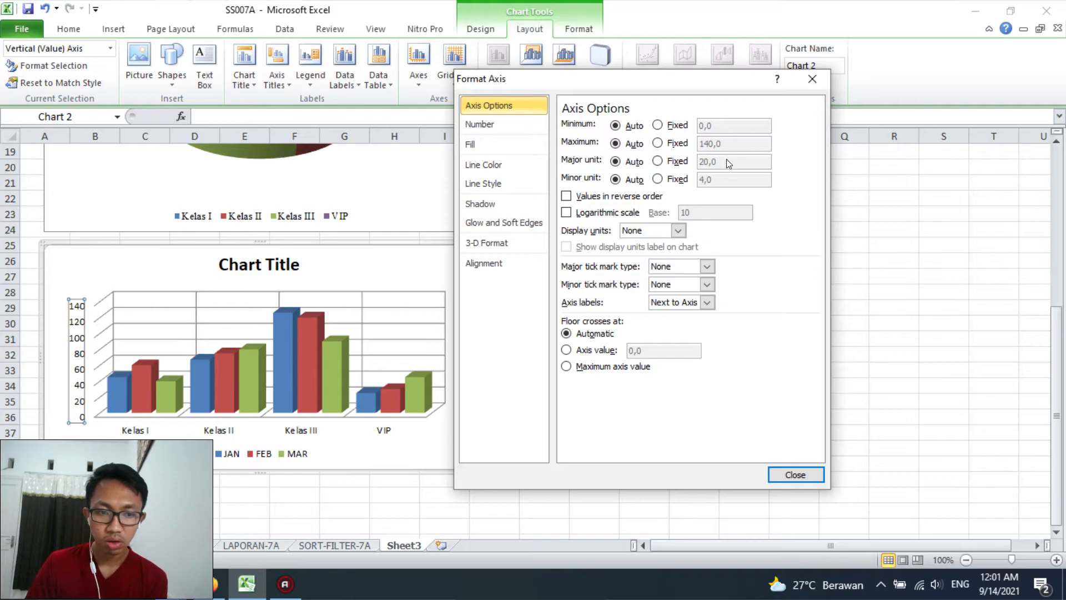
click(672, 162)
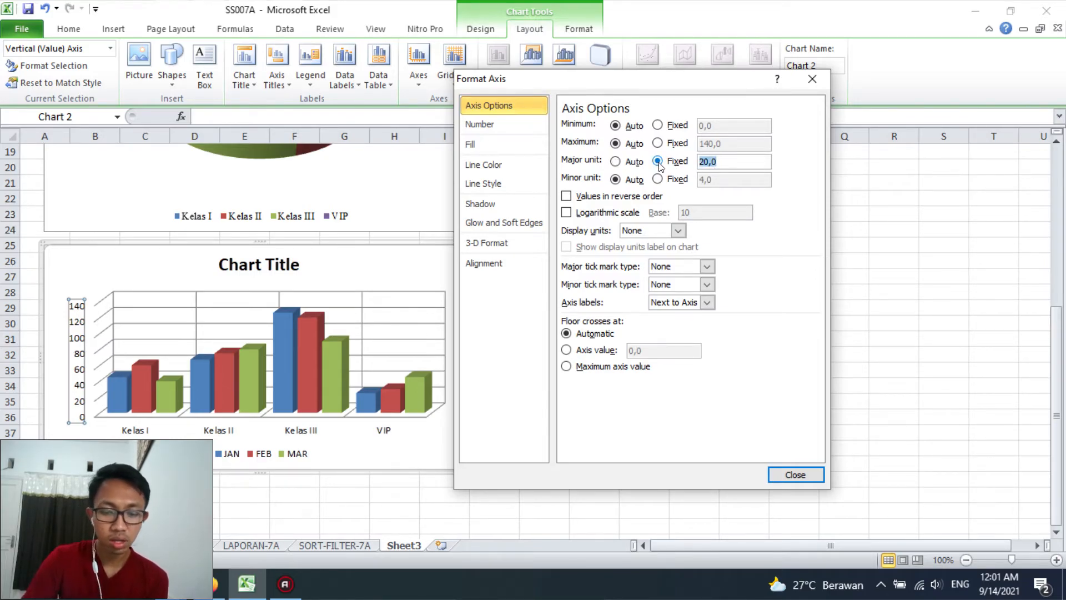
text(50)
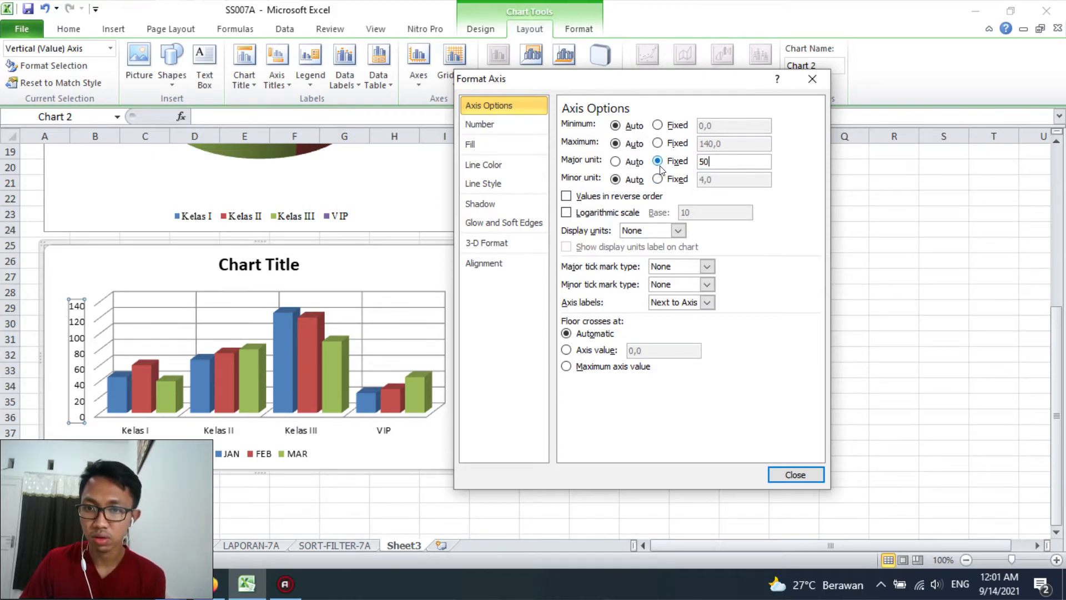
click(616, 161)
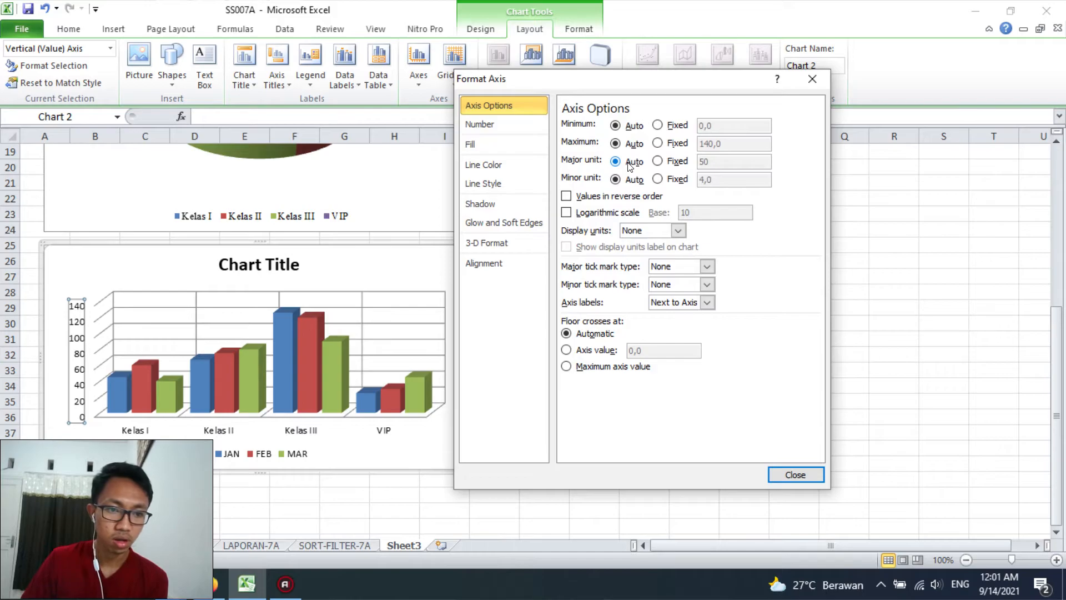
click(673, 144)
text(150)
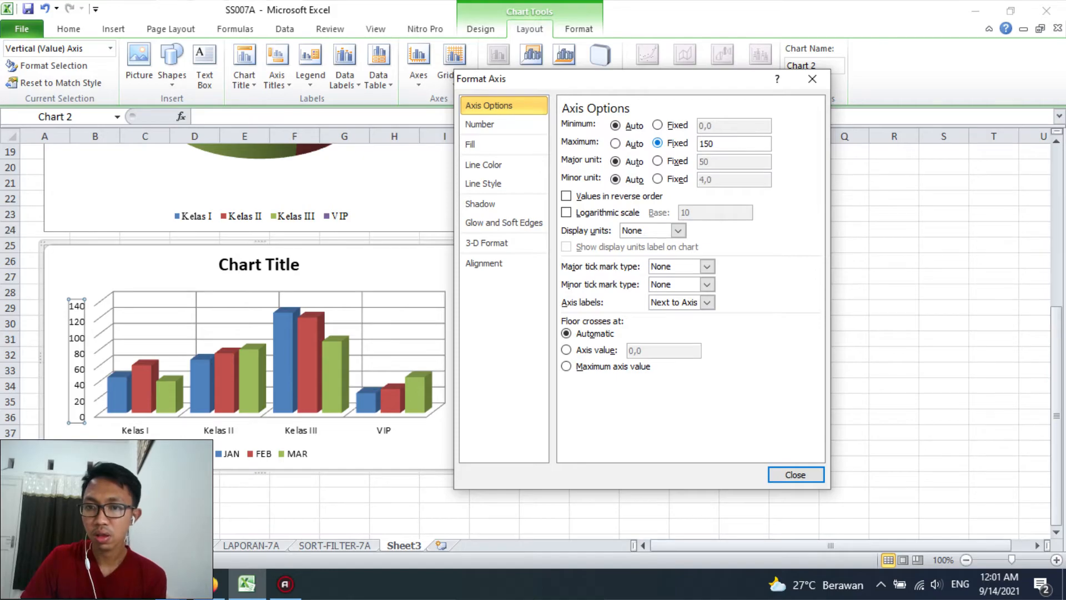
key(Return)
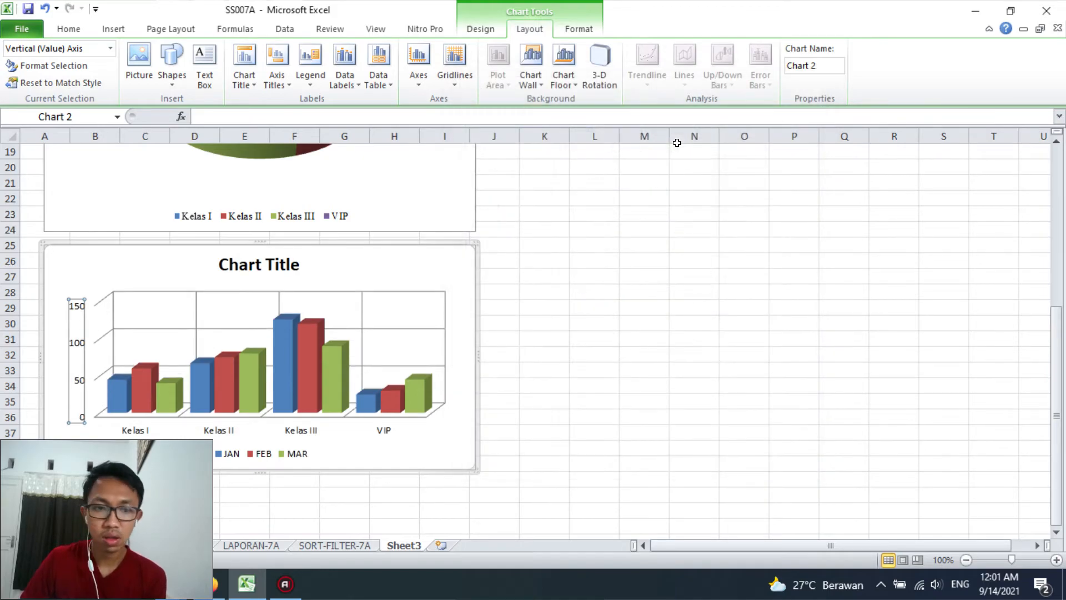
click(671, 271)
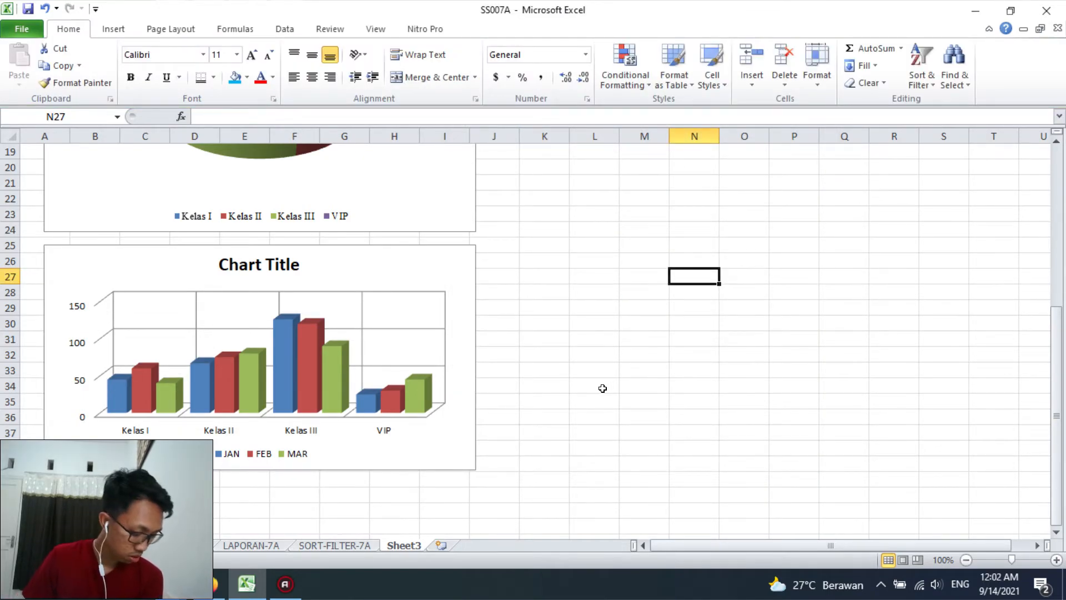
Change the font of the column chart's legend to Times New Roman
click(290, 454)
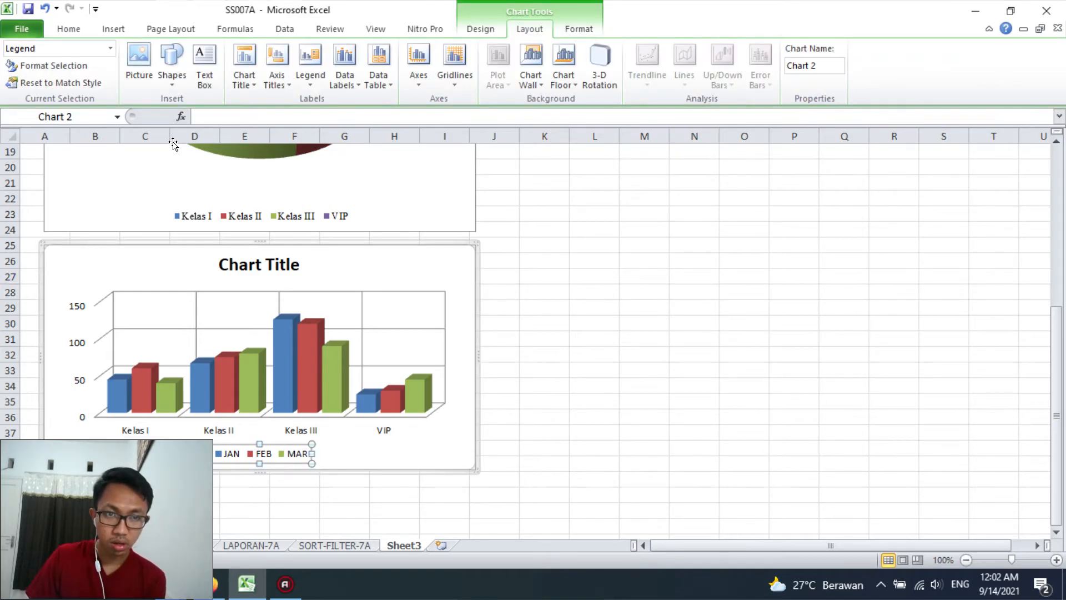
click(68, 29)
click(202, 55)
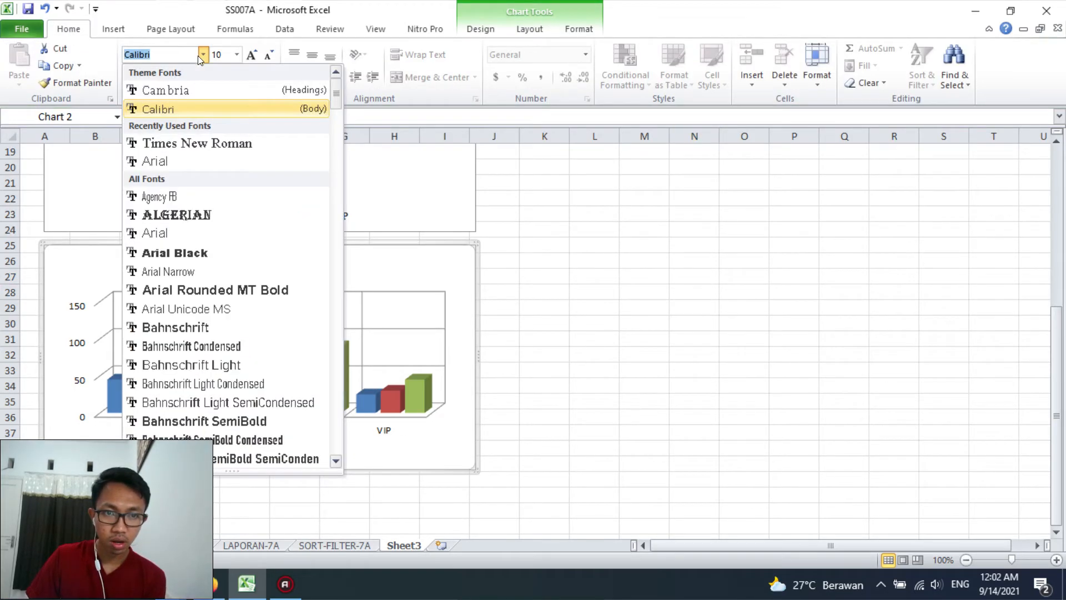
click(185, 143)
Change the font of the column chart's horizontal room class labels to Times New Roman
click(234, 429)
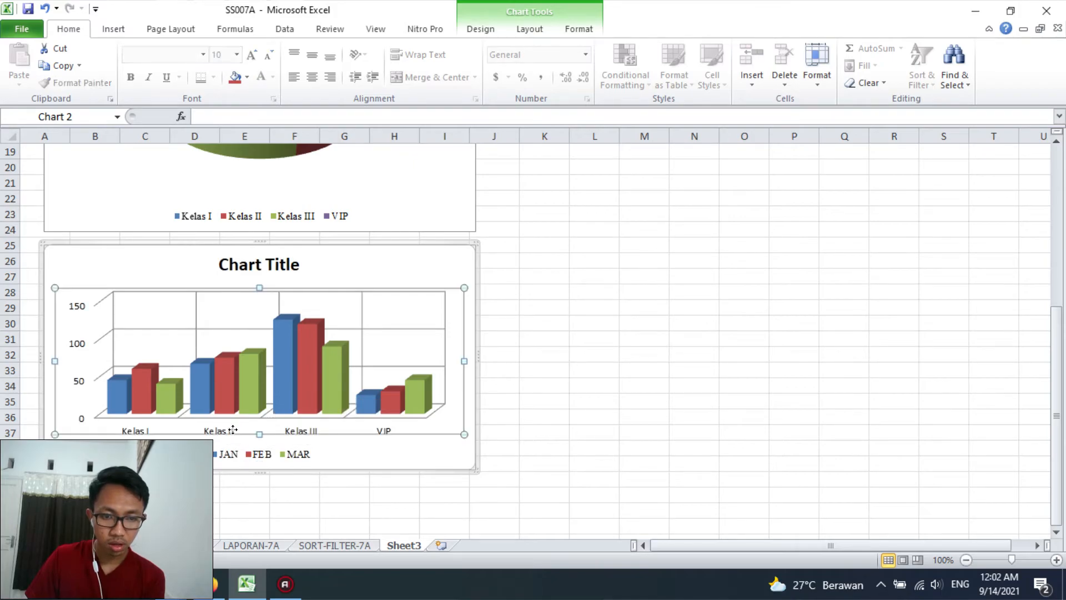
click(307, 390)
click(218, 431)
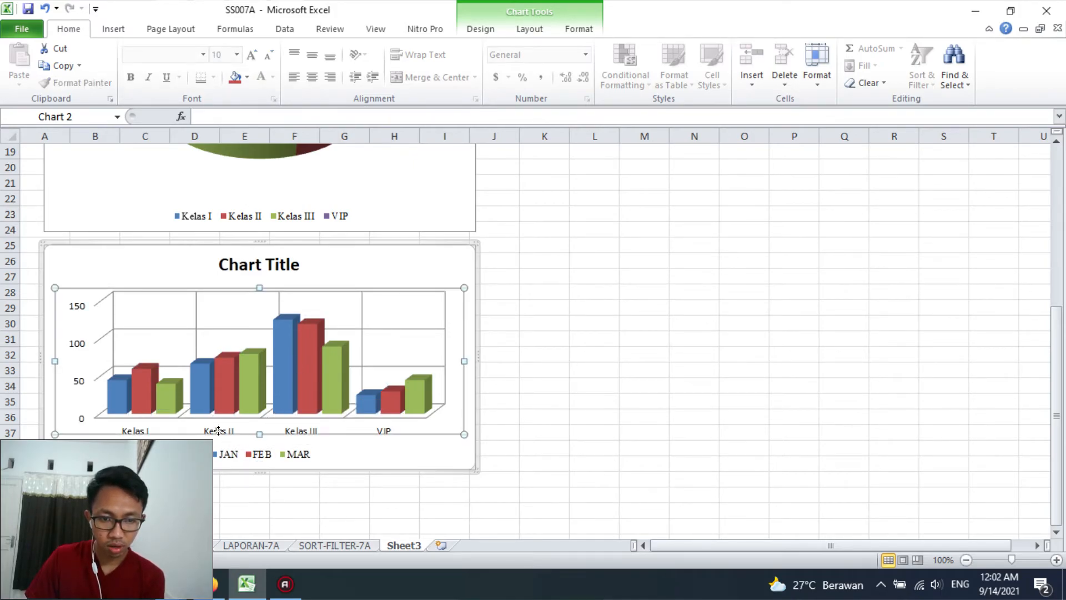
click(213, 434)
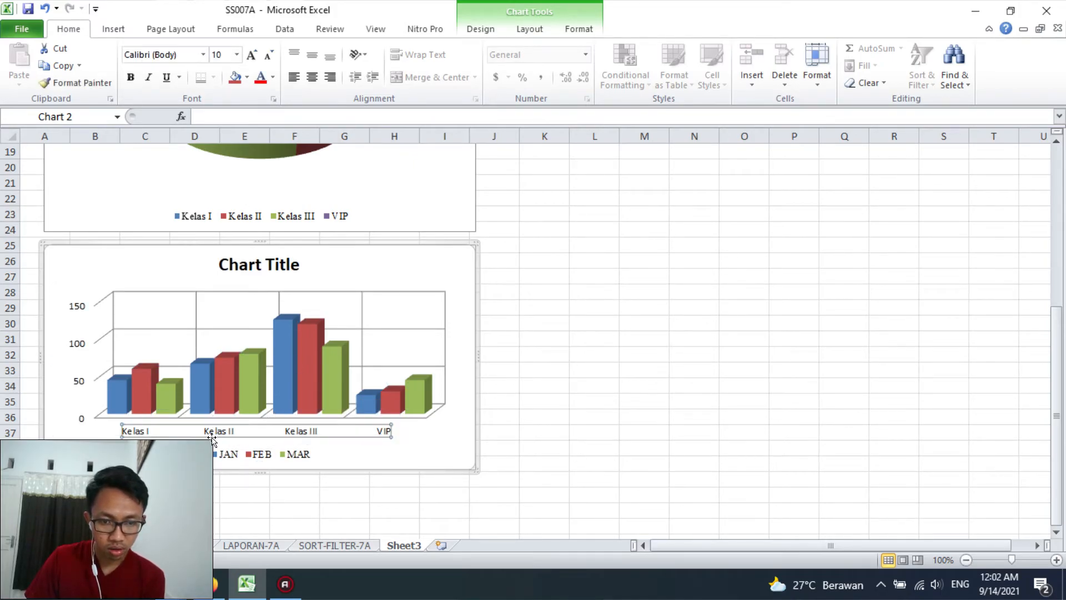
click(203, 54)
click(179, 143)
Try Times New Roman on the column chart's vertical axis labels and undo the font change
click(76, 344)
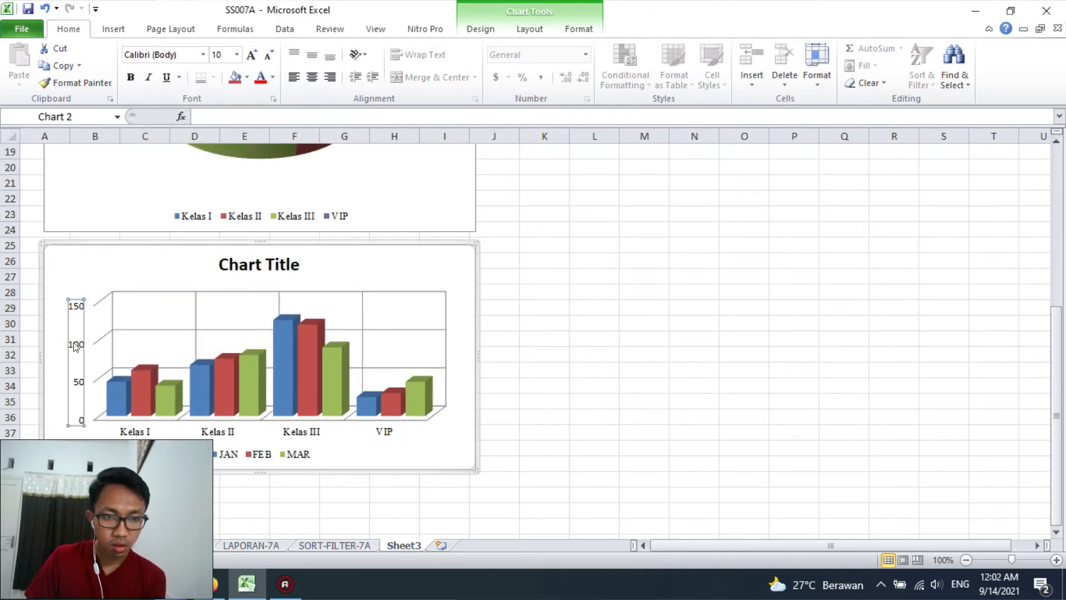
click(203, 55)
click(179, 143)
click(134, 355)
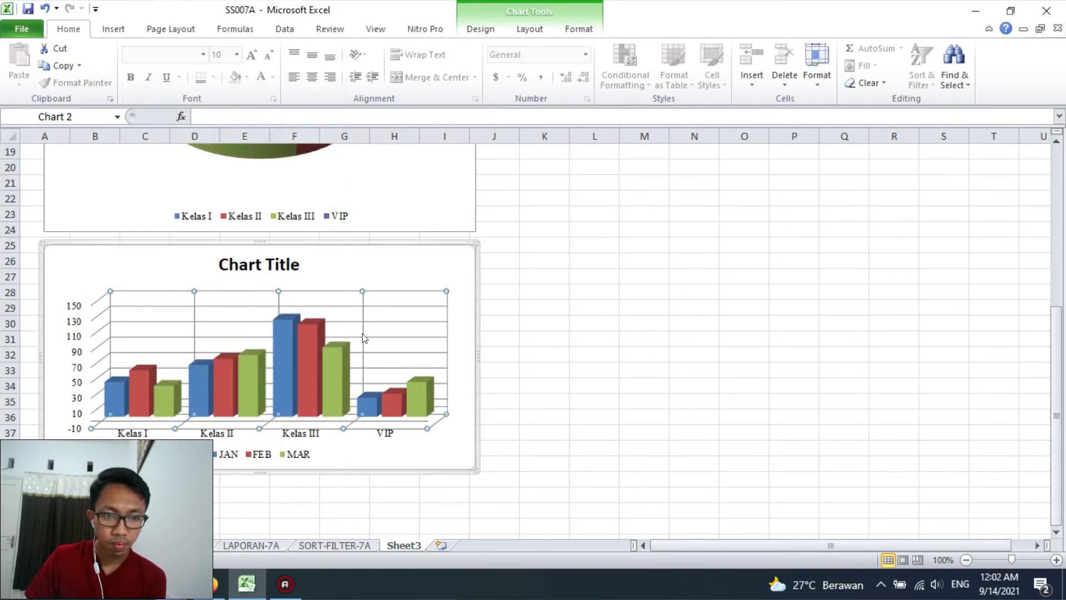
click(74, 348)
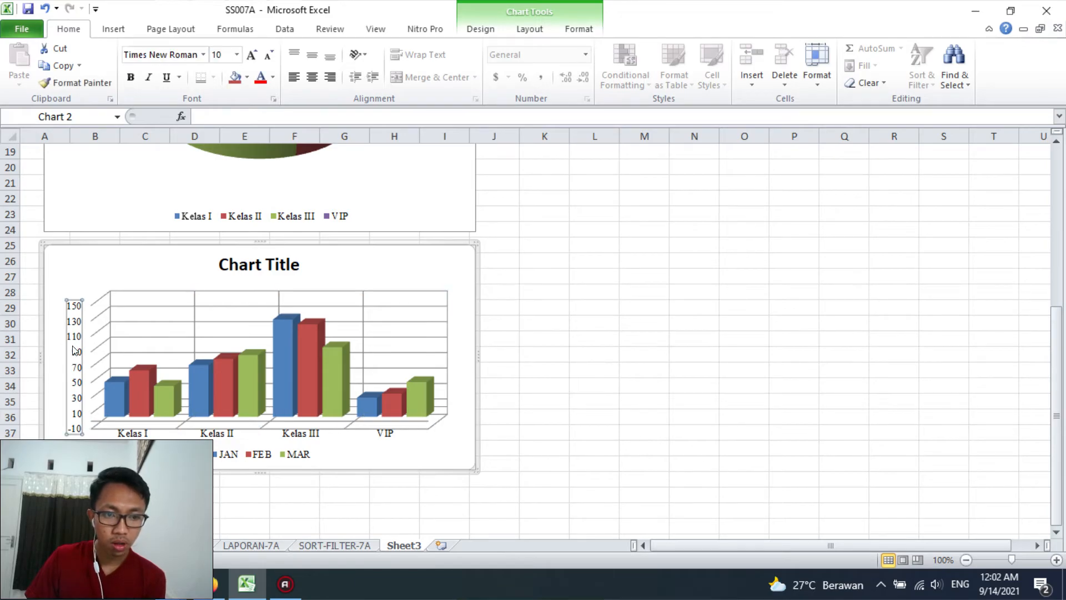
key(ctrl+z)
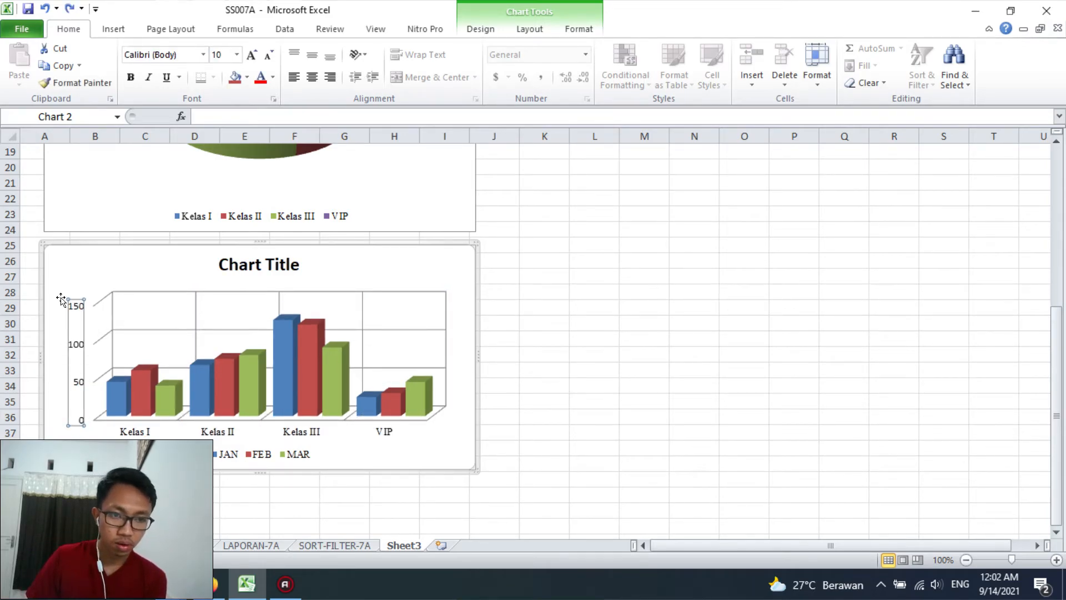
Set the vertical axis labels' font to Times New Roman and fix the axis's major unit at 50
click(203, 54)
click(183, 145)
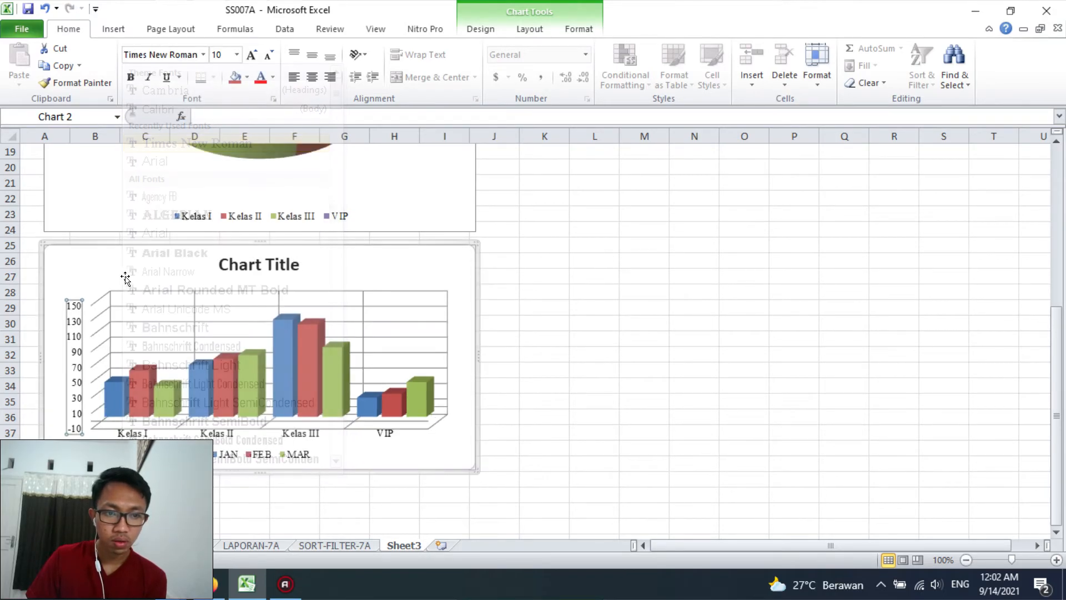
right_click(76, 370)
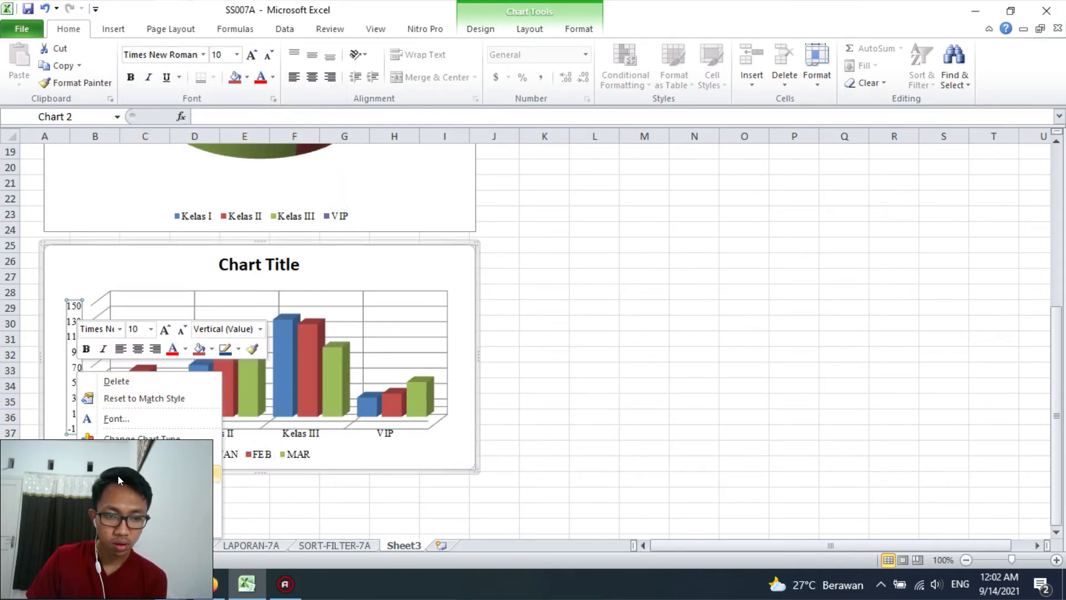
click(120, 524)
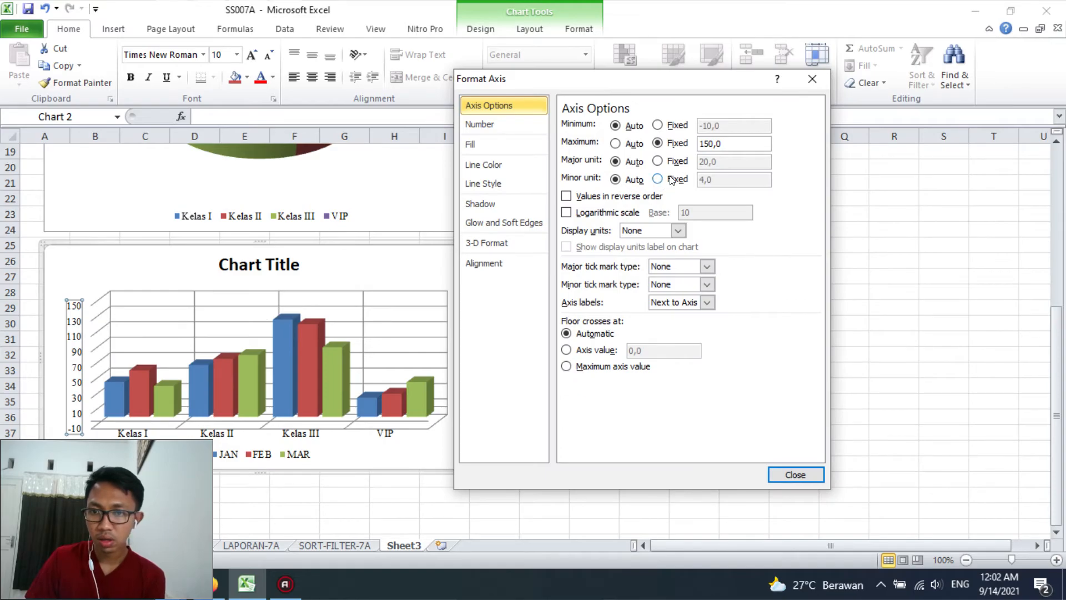
click(657, 161)
double_click(708, 161)
text(50)
key(Return)
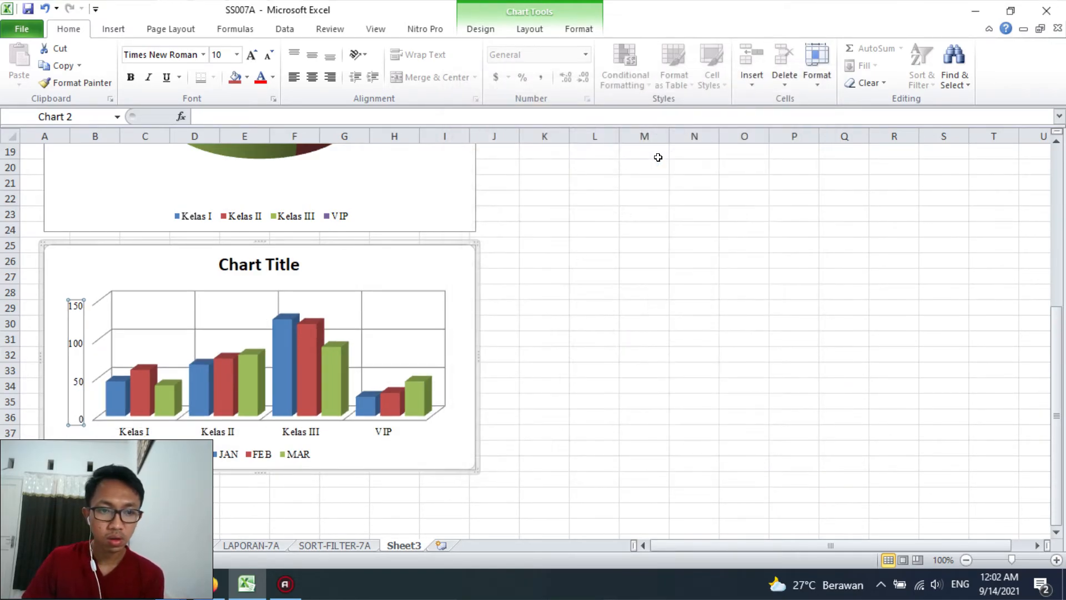
click(693, 333)
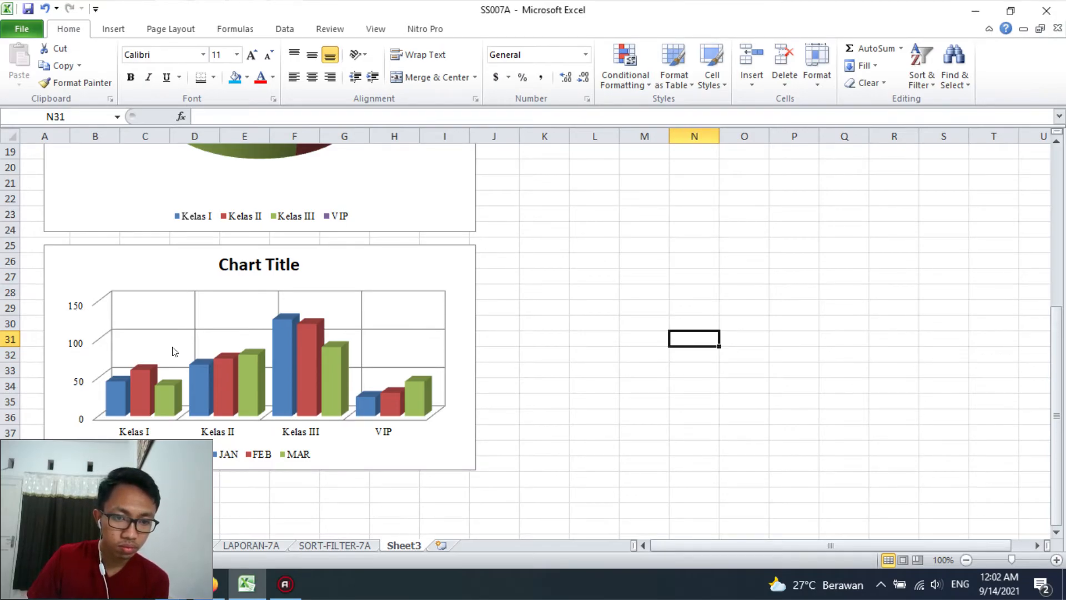
Replace the column chart's title with "GRAFIK PERBANDINGAN JUMLAH TAMU"
click(251, 264)
double_click(251, 263)
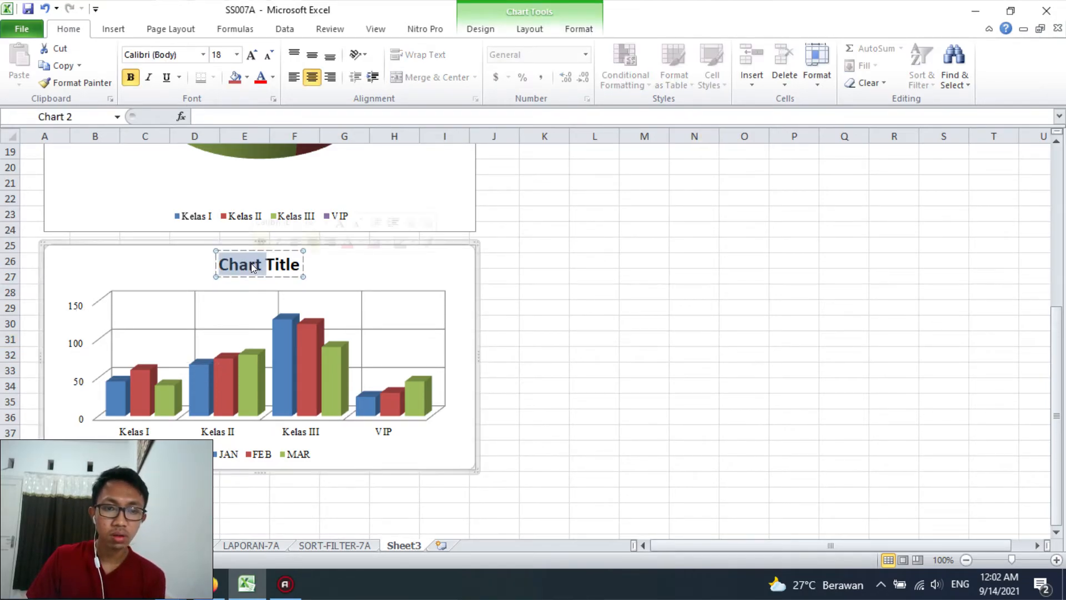
triple_click(251, 263)
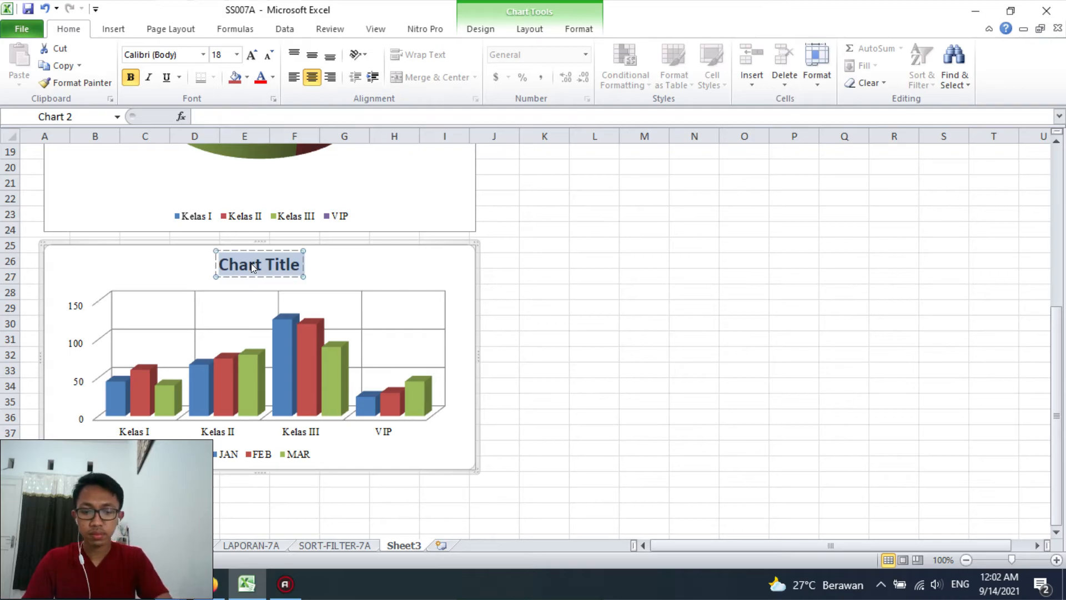
text(GRAFIK PER)
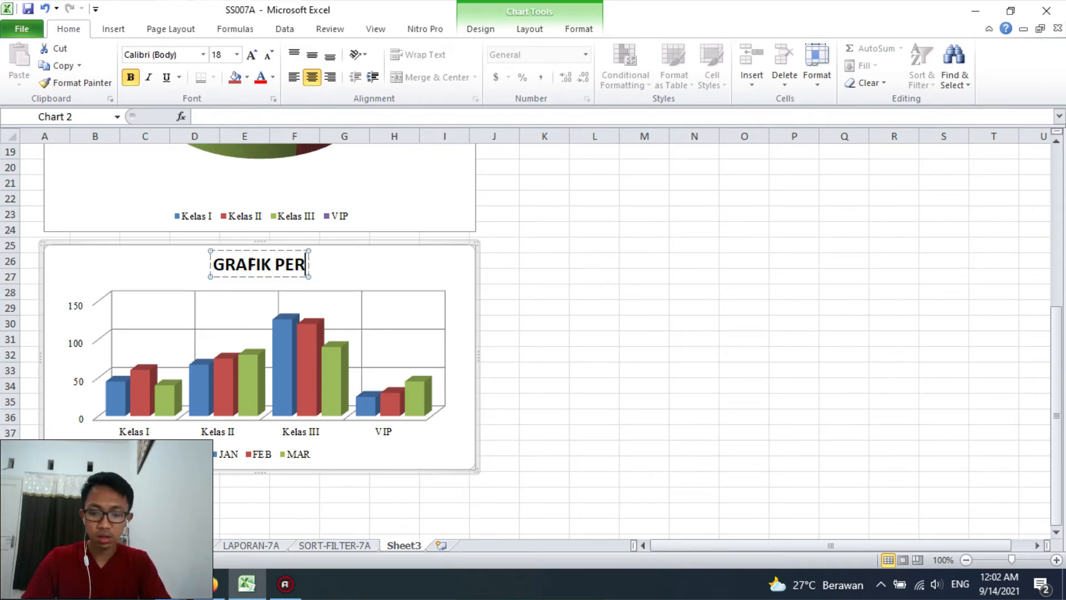
text(BANDINGAN)
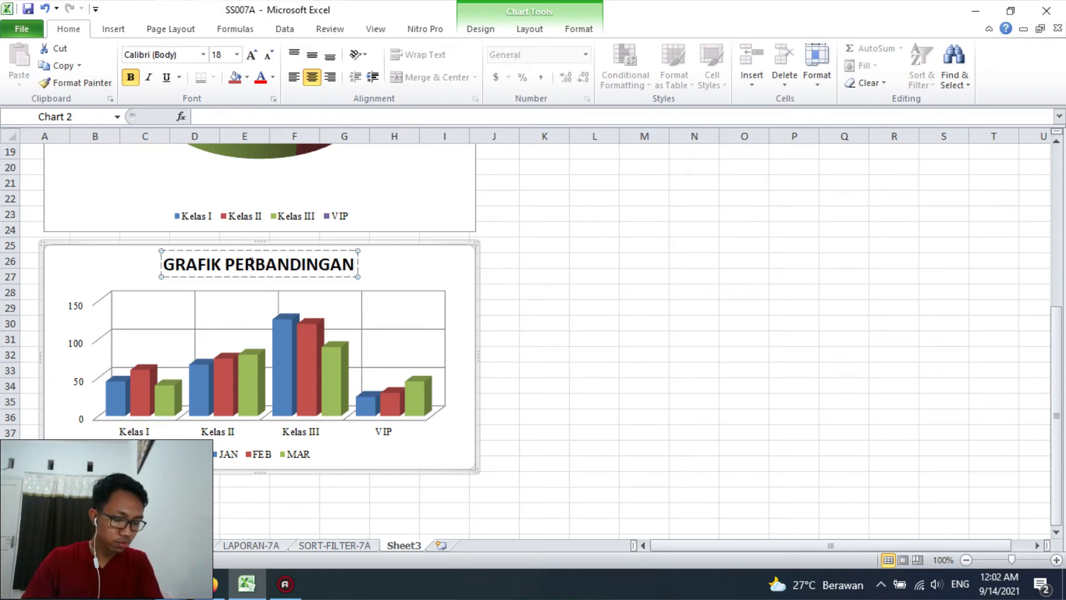
text( JUL)
key(BackSpace)
key(BackSpace)
key(BackSpace)
key(BackSpace)
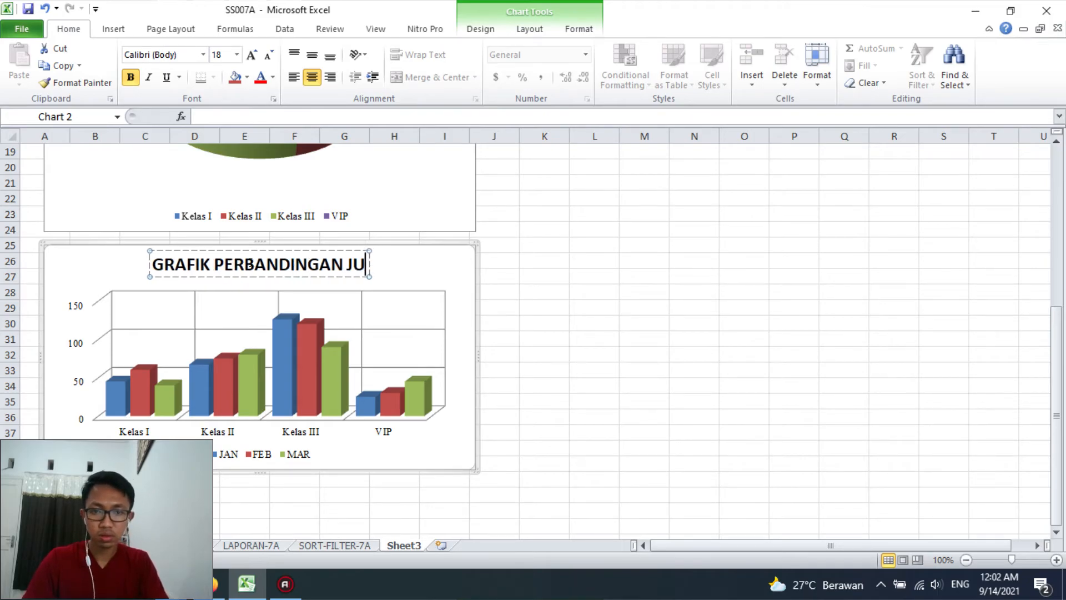
text(JUL)
key(BackSpace)
text(MLAH TAMU)
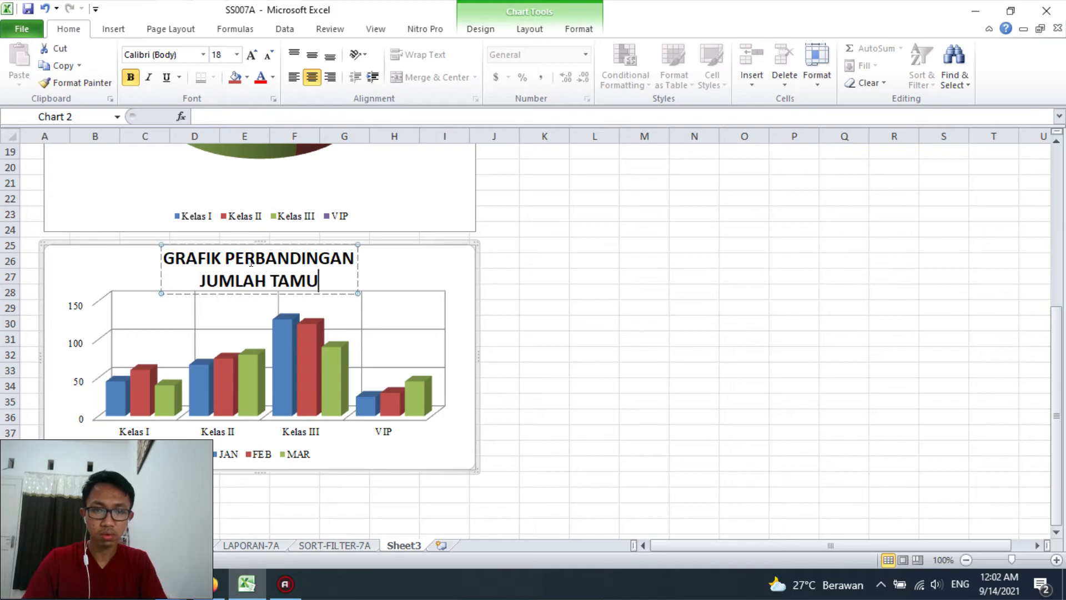
Change the font of the column chart's title to Times New Roman
key(ctrl+a)
click(200, 54)
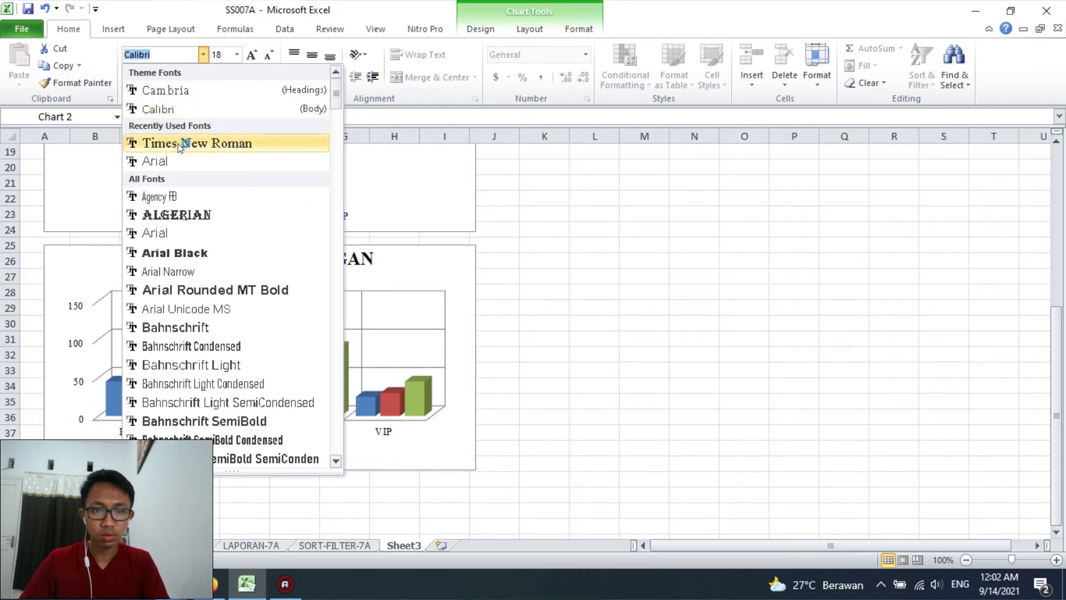
click(205, 143)
click(540, 291)
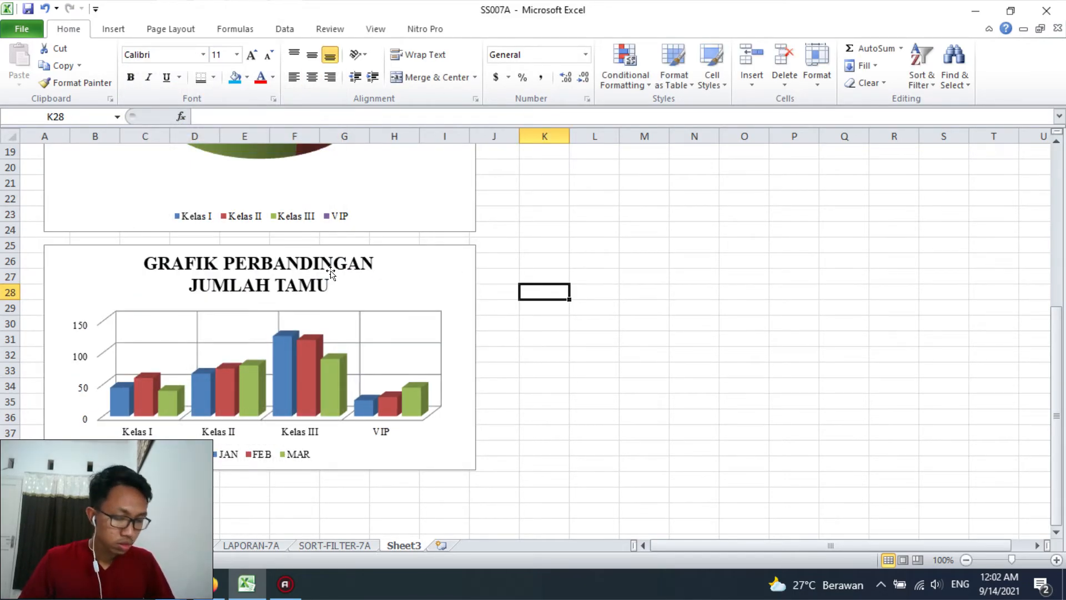
Add a black outline around the column chart's title
click(306, 273)
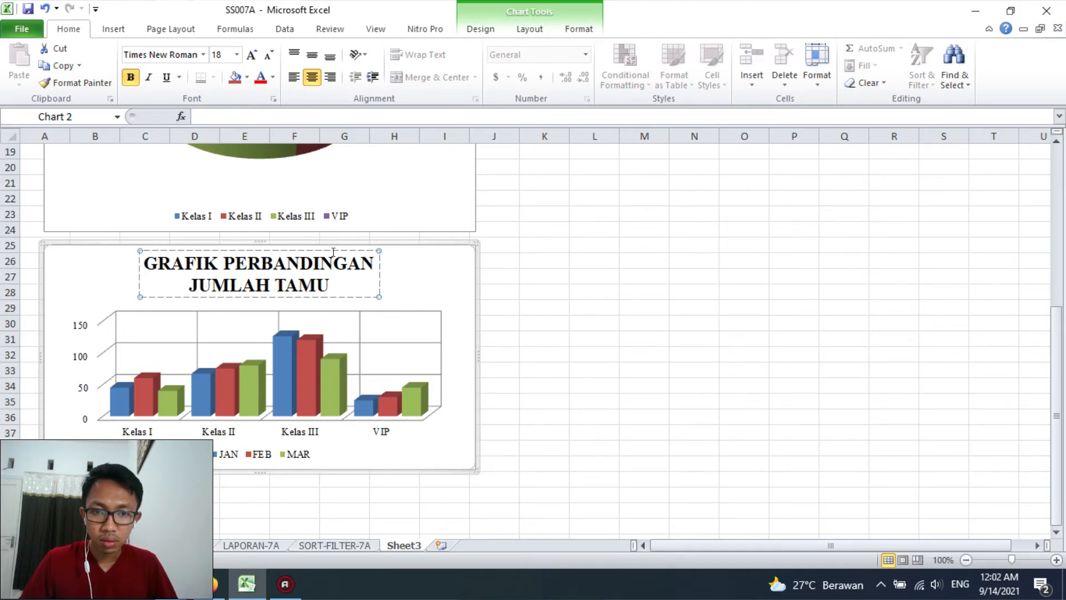
click(561, 30)
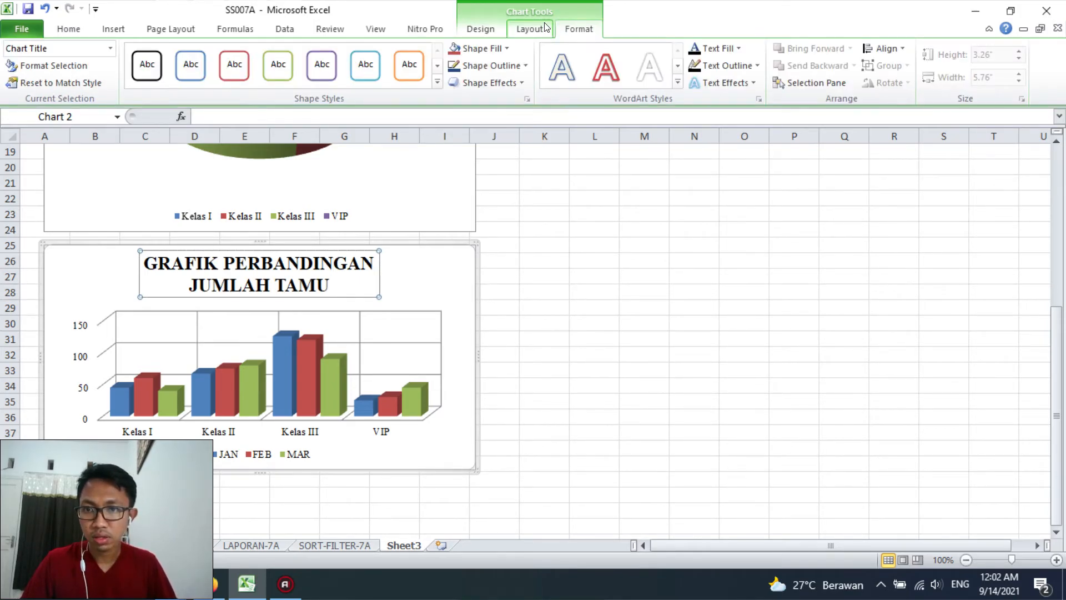
click(488, 66)
click(489, 85)
click(632, 362)
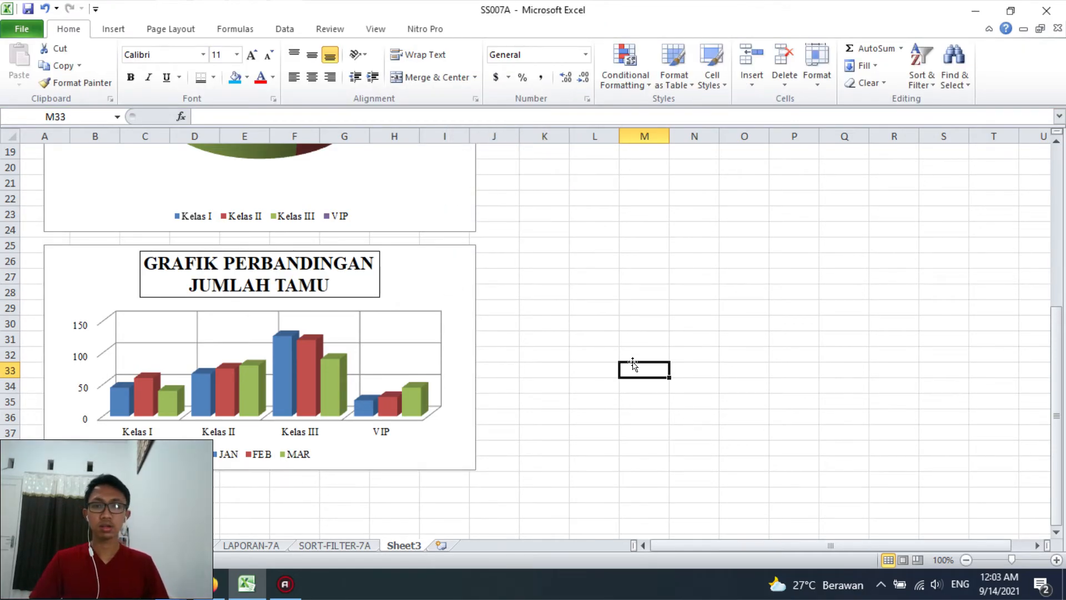
Merge the two heading rows of the guest table across A1:E2 and centre their text
scroll(632, 363, up, 6)
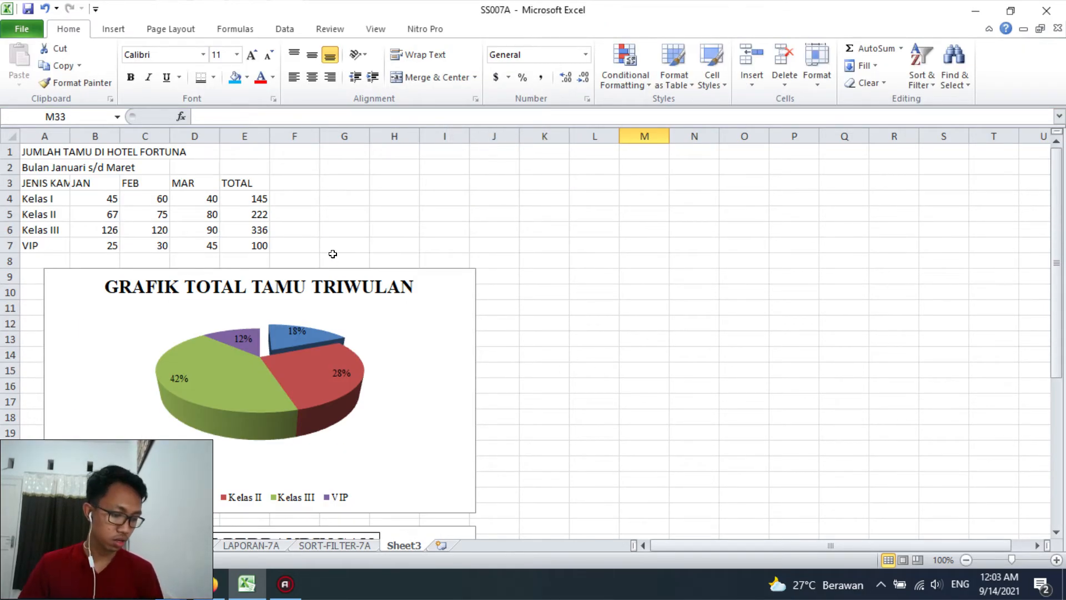
drag(53, 154, 255, 169)
click(474, 77)
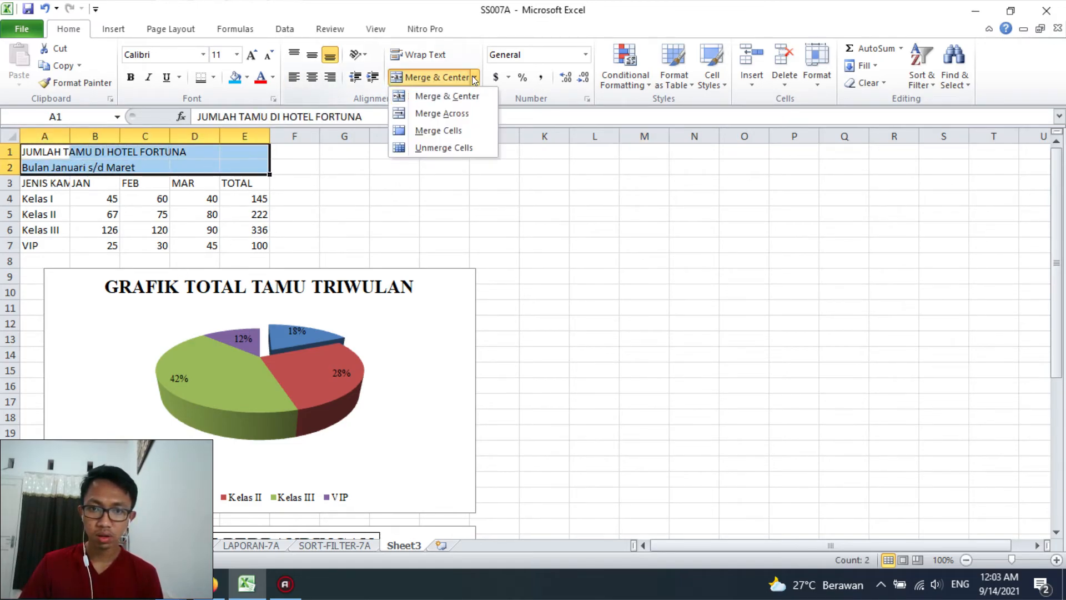
click(461, 112)
click(268, 183)
click(191, 162)
drag(191, 161, 191, 151)
click(312, 78)
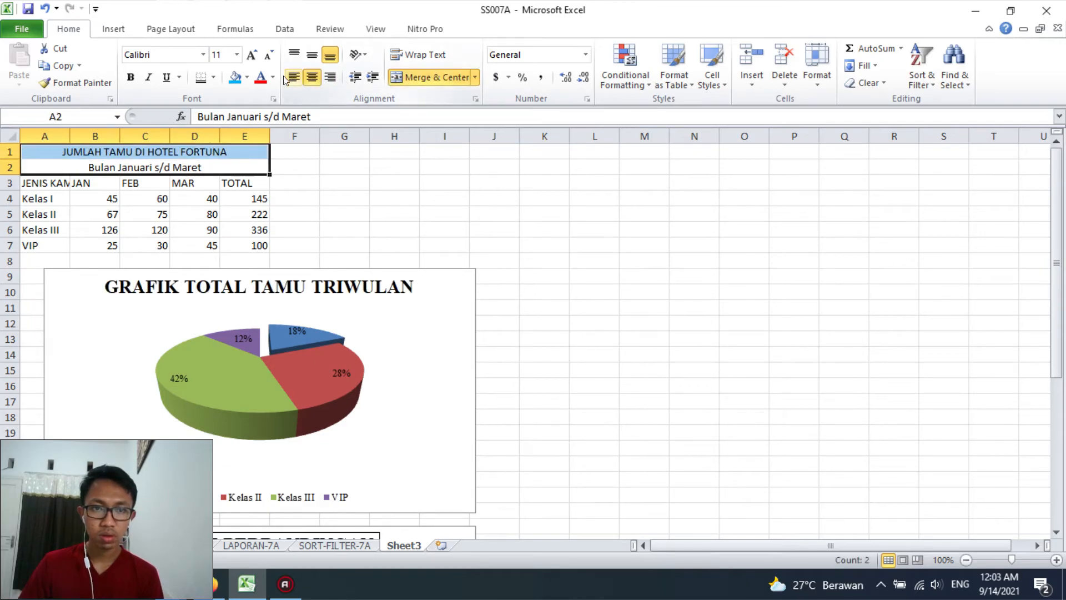
Format the two merged table headings in bold Times New Roman
click(204, 54)
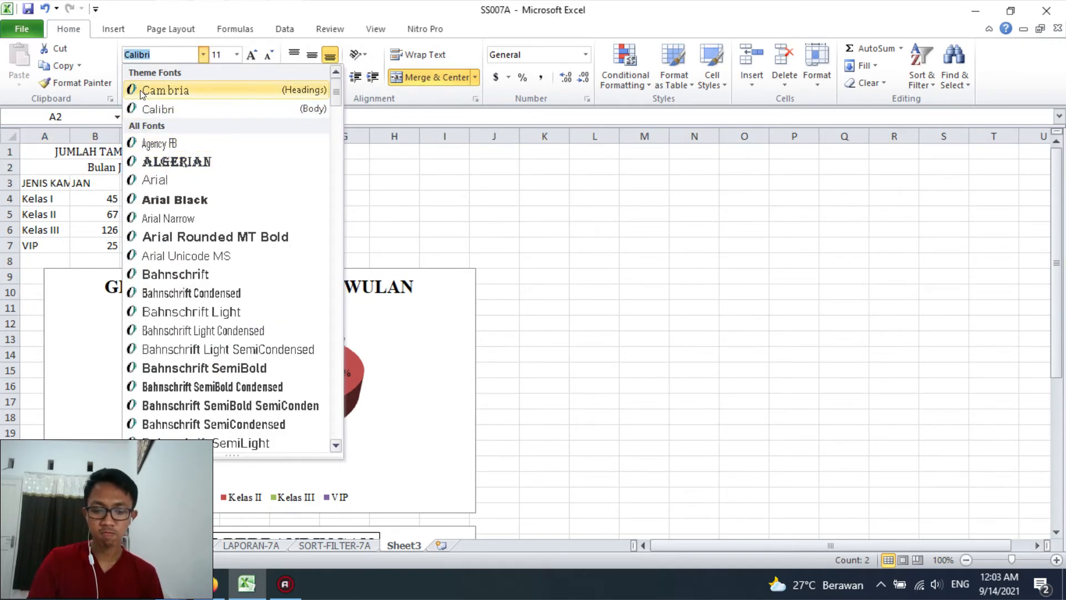
text(Times New Roman)
key(Return)
click(129, 78)
click(295, 152)
Set the guest table A3:E7 to Times New Roman size 10 and autofit column A to its contents
drag(80, 185, 165, 223)
drag(42, 185, 261, 247)
click(204, 55)
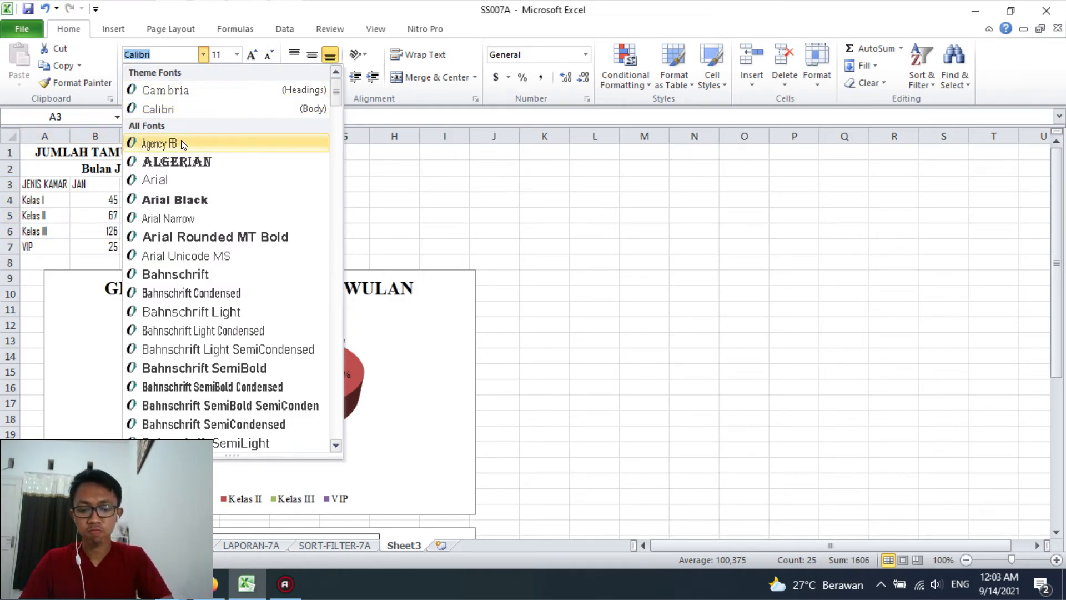
text(times)
key(Return)
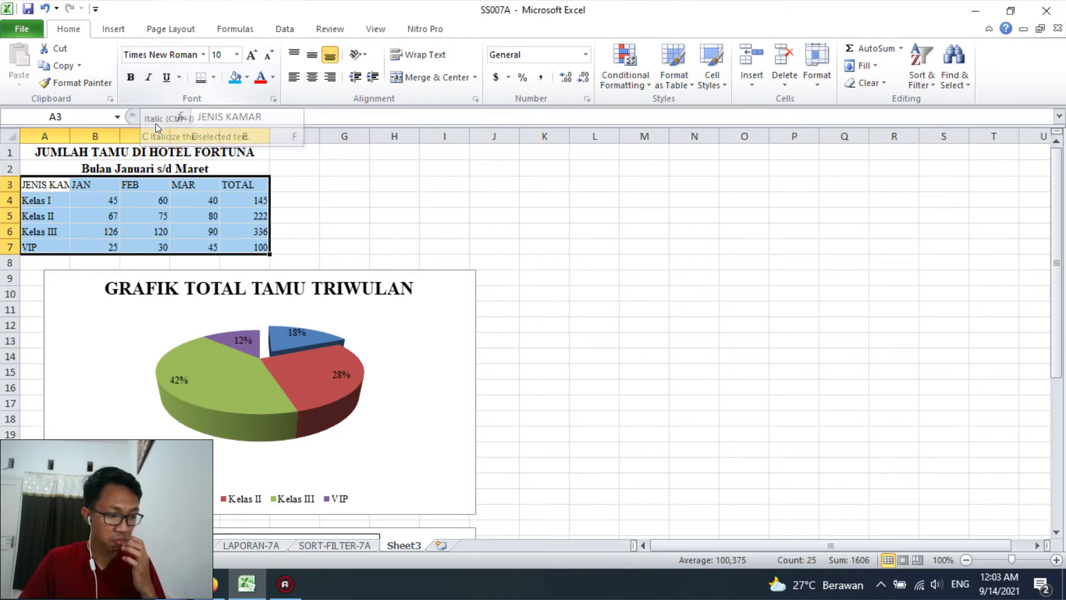
double_click(69, 133)
click(160, 198)
Make the header row A3:E3 bold and centre its labels
drag(83, 187, 264, 183)
click(130, 77)
click(314, 77)
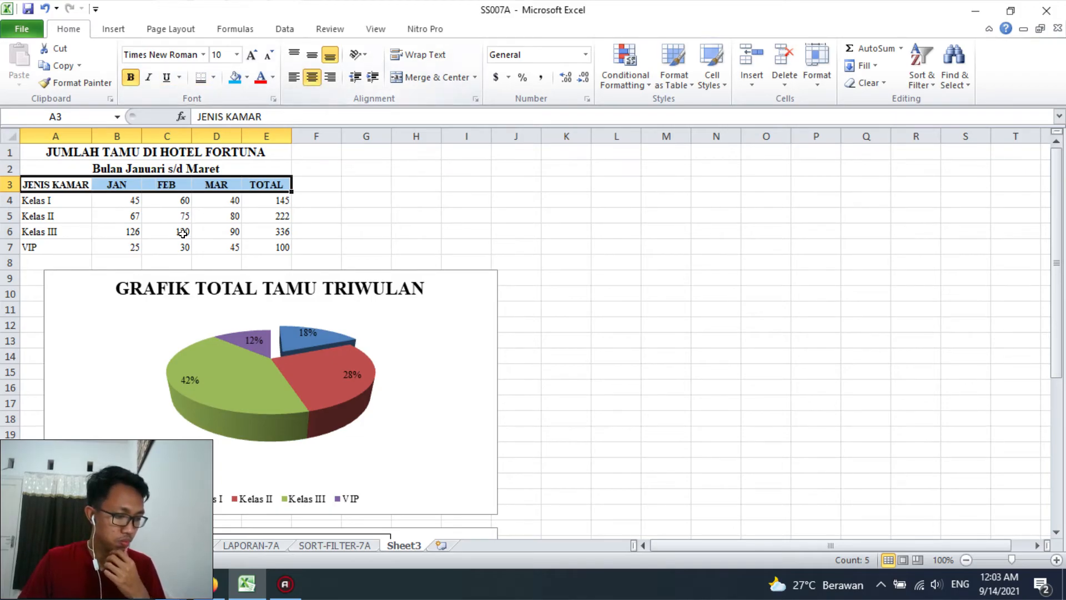
Apply all borders to the header row and the rest of the guest table A3:E7
click(205, 82)
click(245, 199)
drag(66, 185, 259, 183)
click(213, 78)
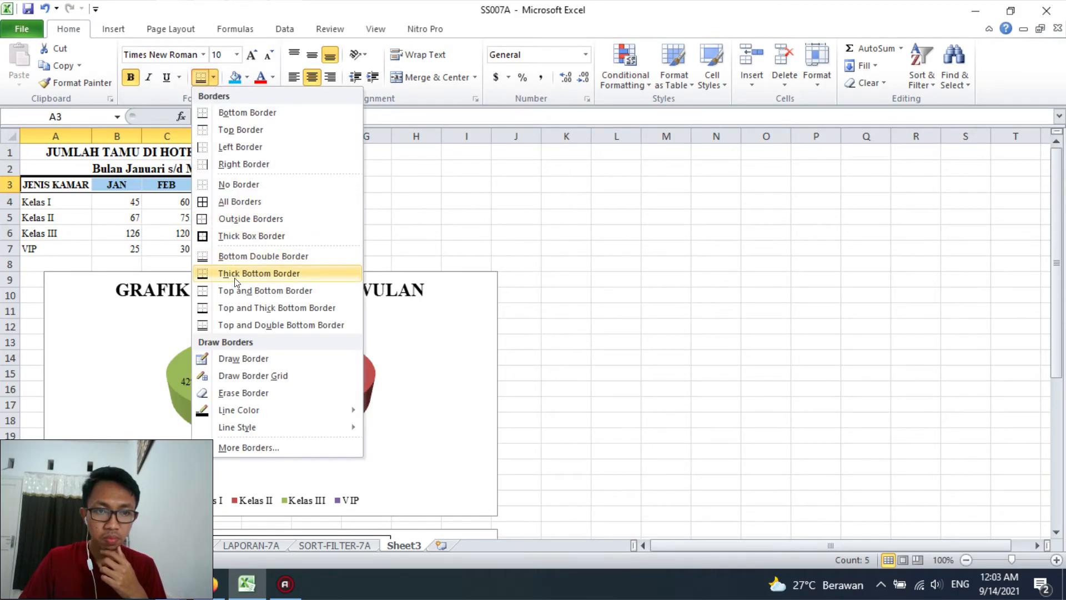
click(221, 202)
click(116, 232)
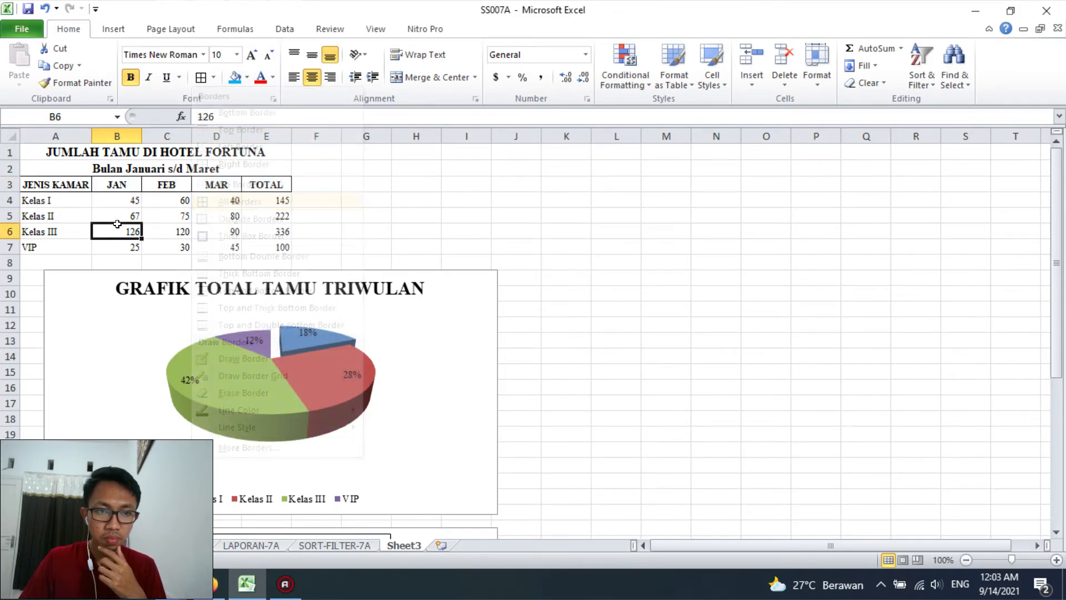
drag(56, 184, 261, 247)
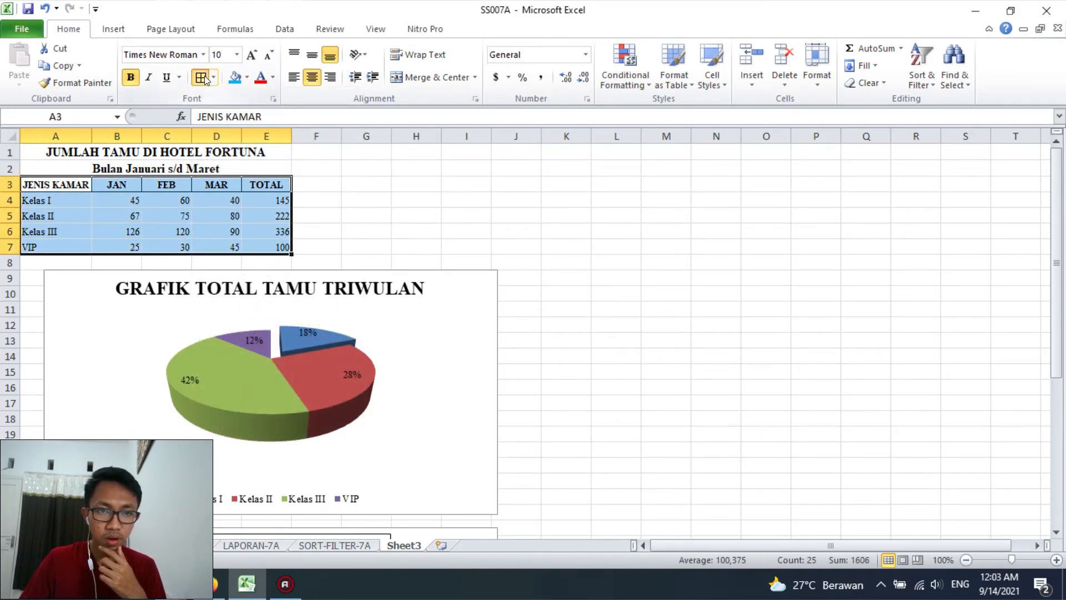
click(166, 199)
Give the header row A3:E3 a top and double bottom border
drag(55, 184, 265, 185)
click(213, 80)
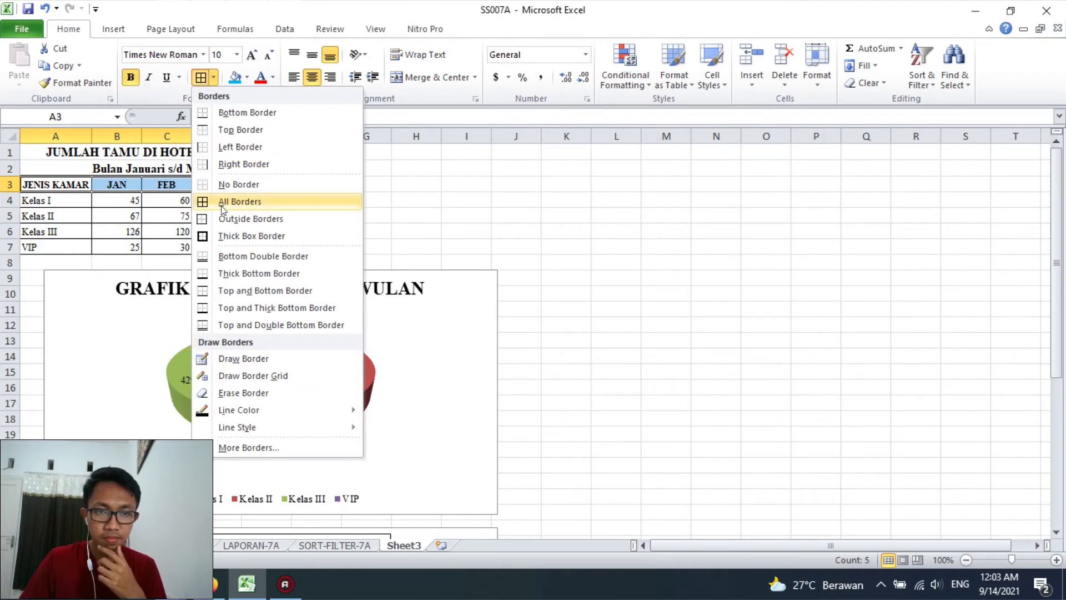
click(220, 325)
click(106, 262)
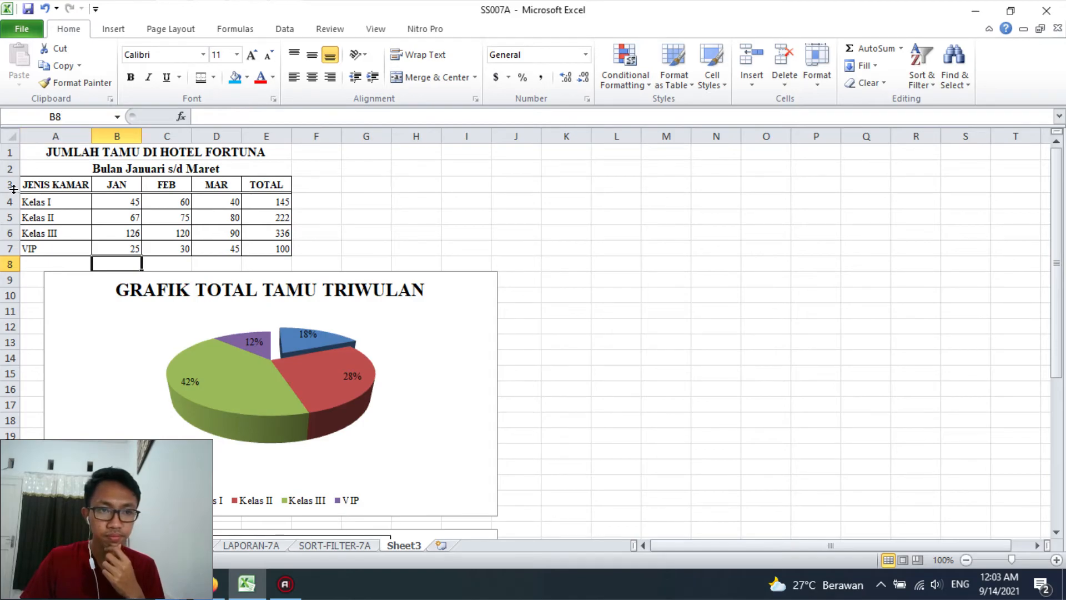
Increase the header row's height, wrap its text and narrow column A so JENIS KAMAR breaks onto two lines
drag(9, 189, 9, 199)
click(39, 187)
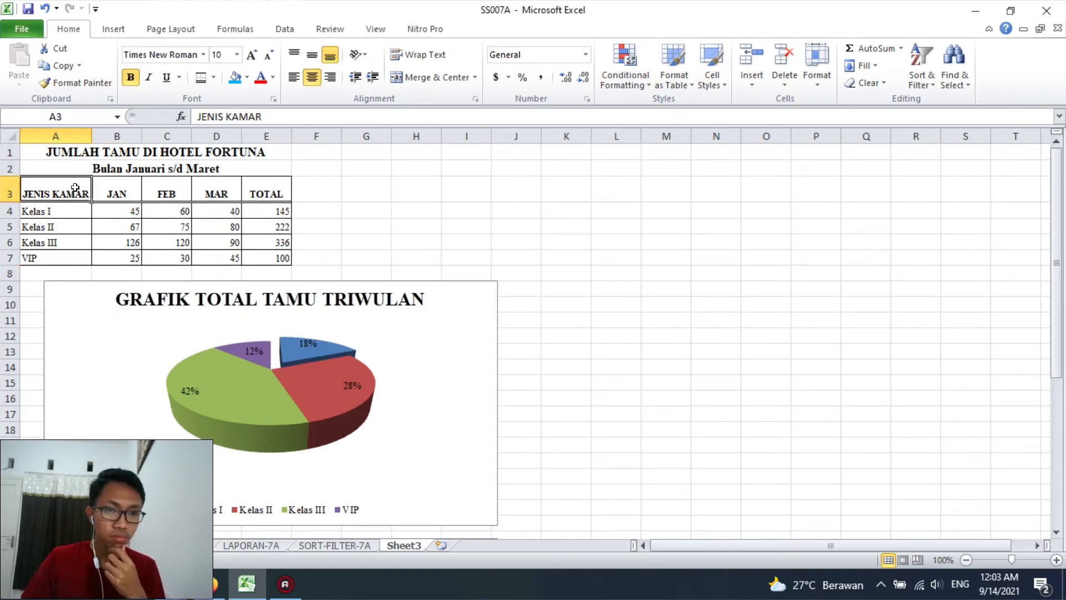
click(6, 183)
click(418, 55)
drag(92, 136, 76, 136)
drag(9, 201, 245, 192)
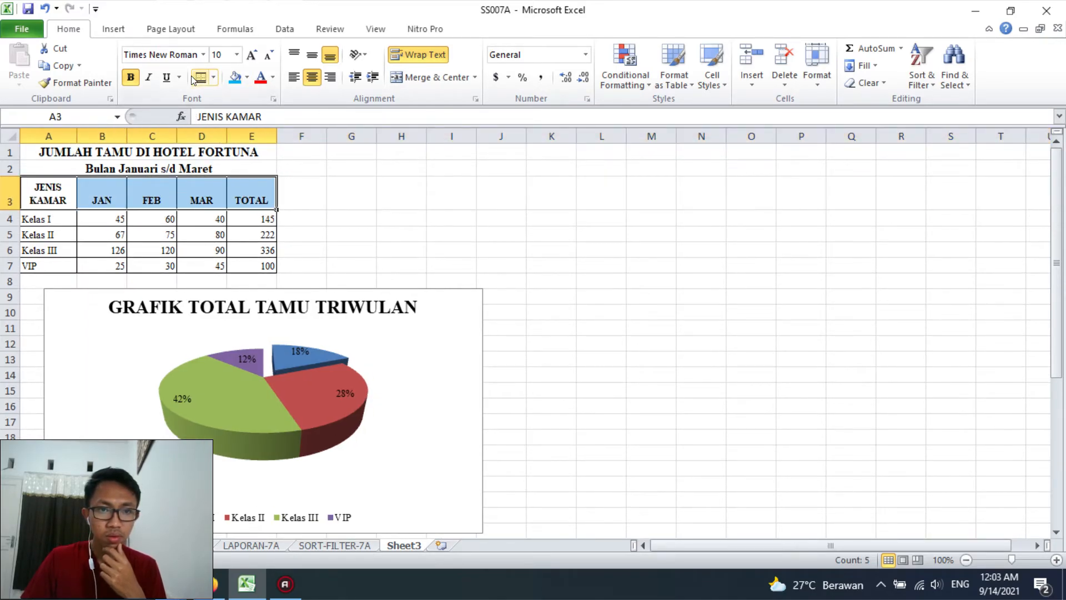
Fill the header row A3:E3 with light blue and align its labels vertically to the middle
click(378, 286)
drag(79, 192, 250, 195)
click(312, 55)
click(414, 211)
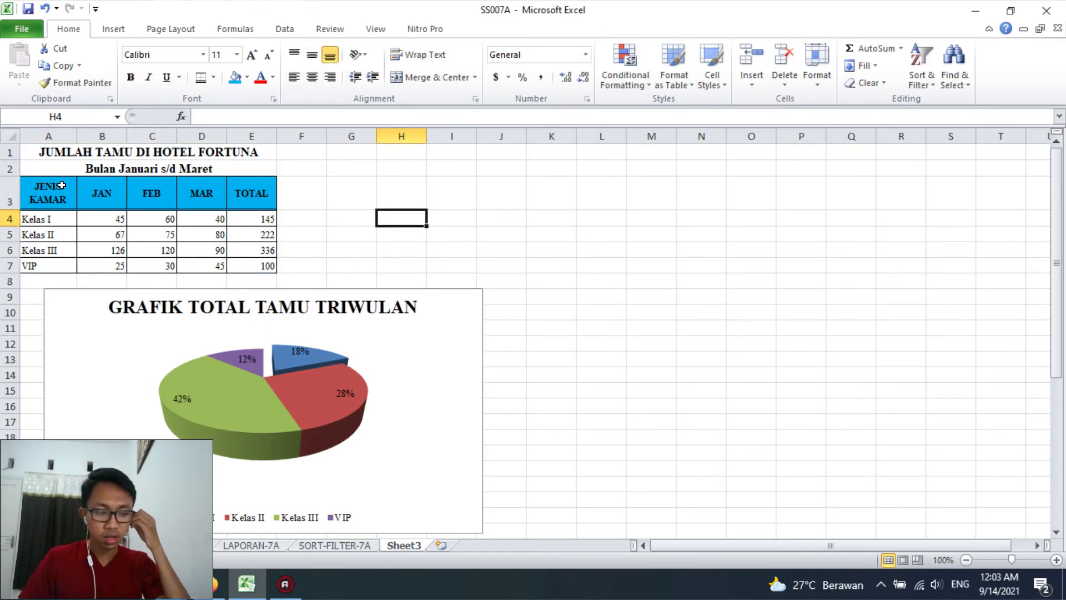
Enlarge the font of the guest table A3:E7 by two size steps
drag(50, 177, 261, 266)
double_click(251, 55)
click(552, 283)
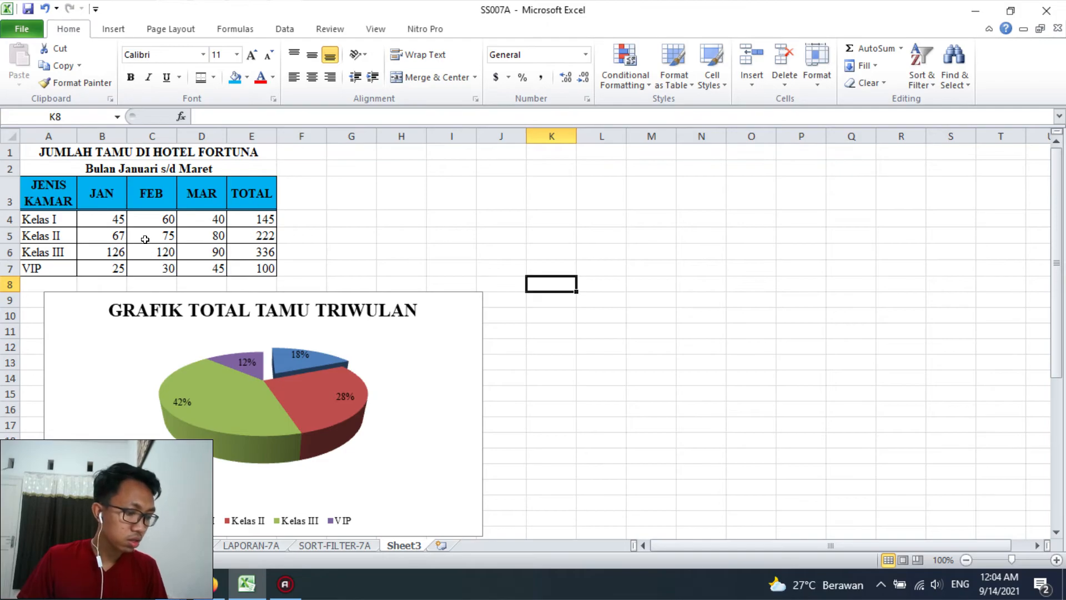
Centre the guest numbers and totals in B4:E7
drag(111, 218, 261, 269)
click(314, 79)
click(436, 283)
Rename Sheet3 to GRAFIK-7A
scroll(435, 289, down, 6)
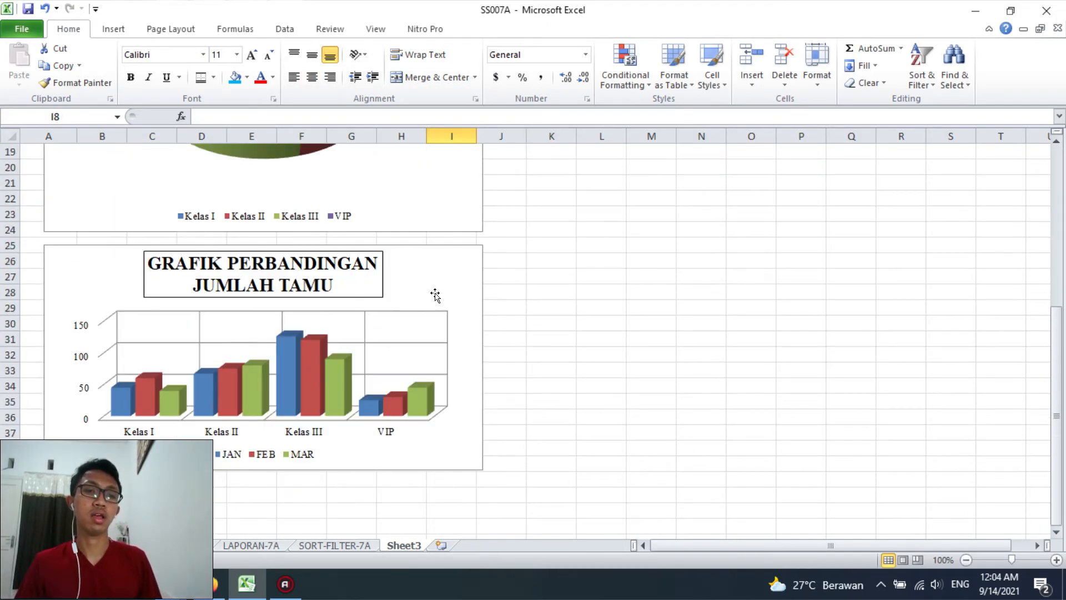
scroll(435, 296, up, 2)
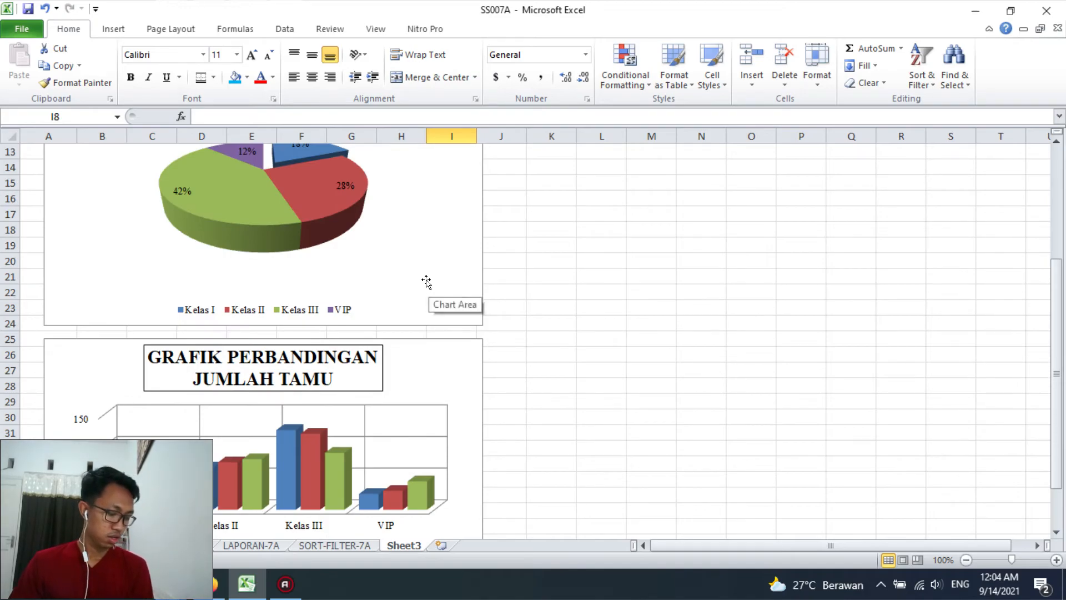
scroll(427, 281, up, 4)
double_click(406, 545)
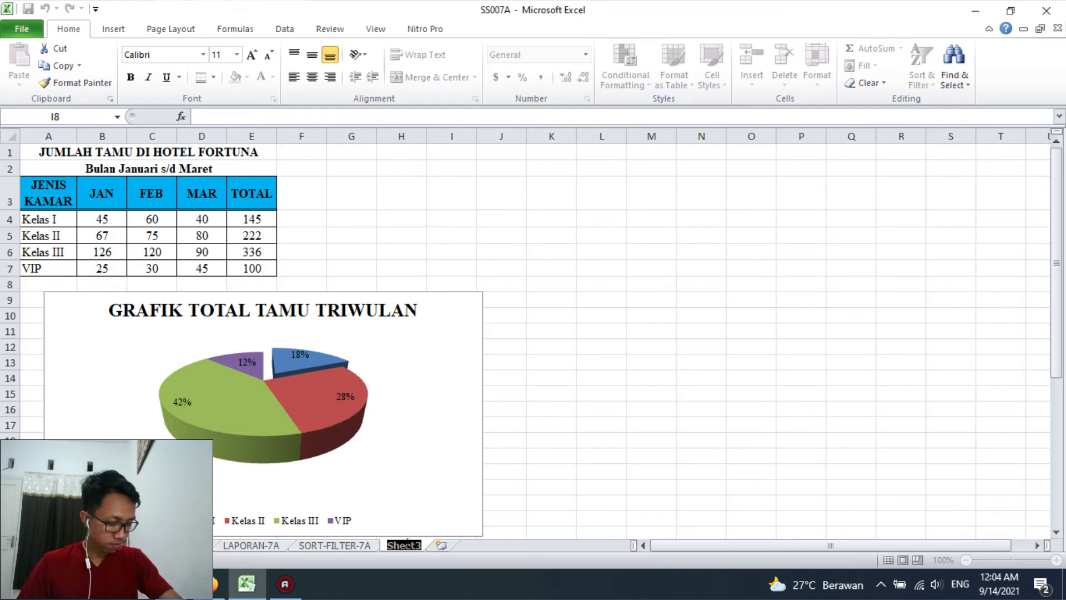
text(GRAFIK-7A)
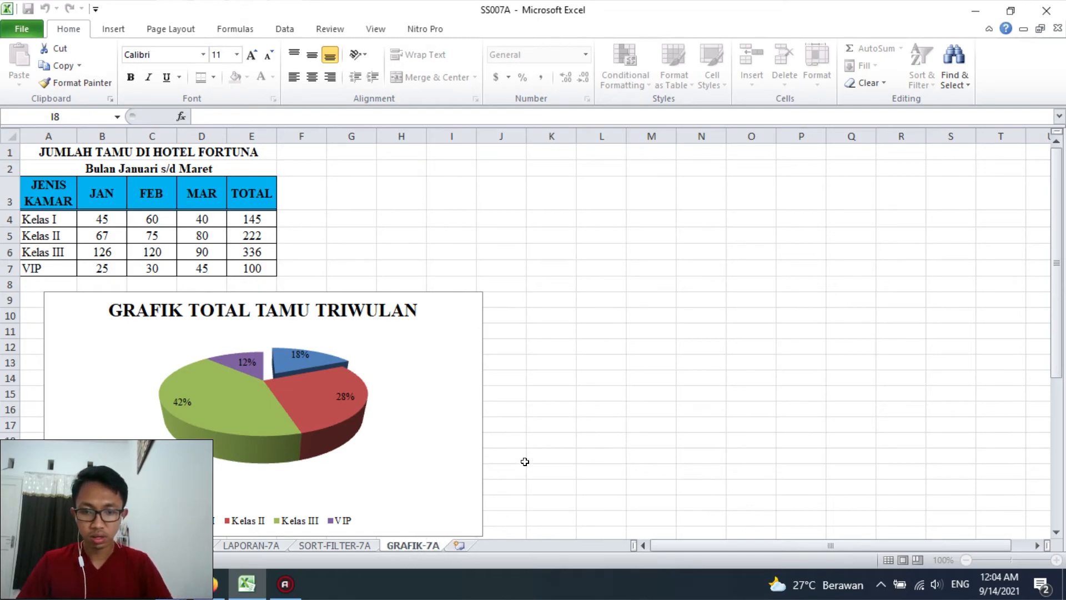
click(525, 461)
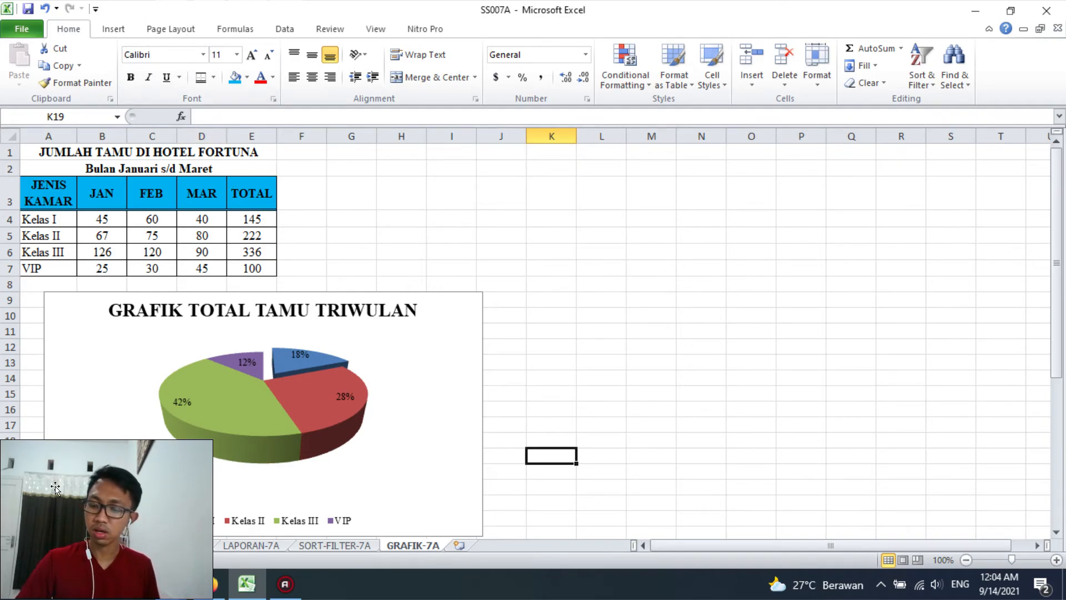
Open the print preview of the GRAFIK-7A sheet and check its page setup
text(p)
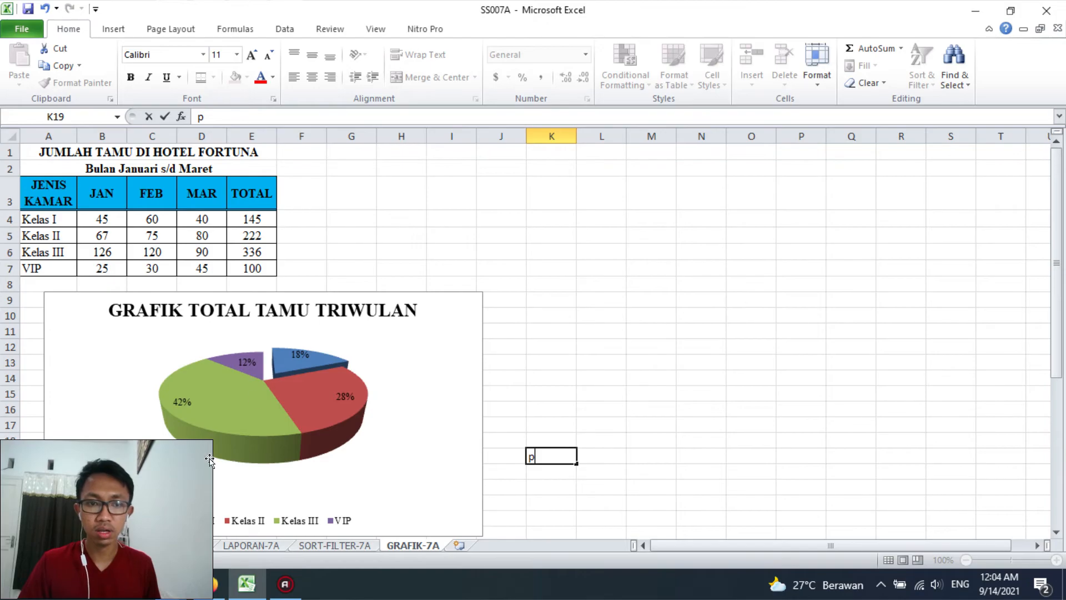
click(315, 269)
key(ctrl+p)
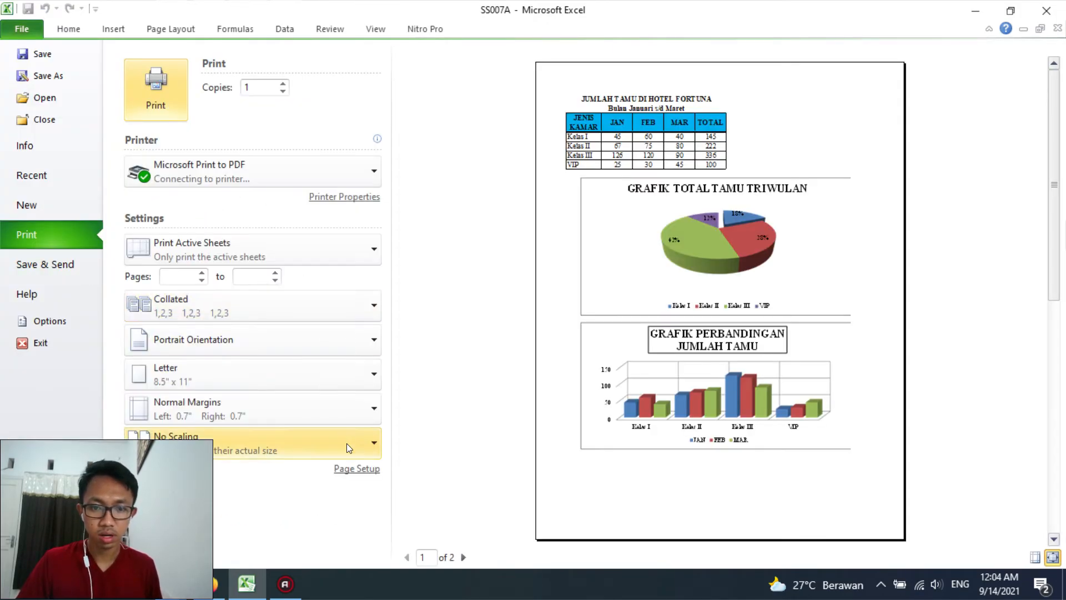
click(345, 468)
click(647, 204)
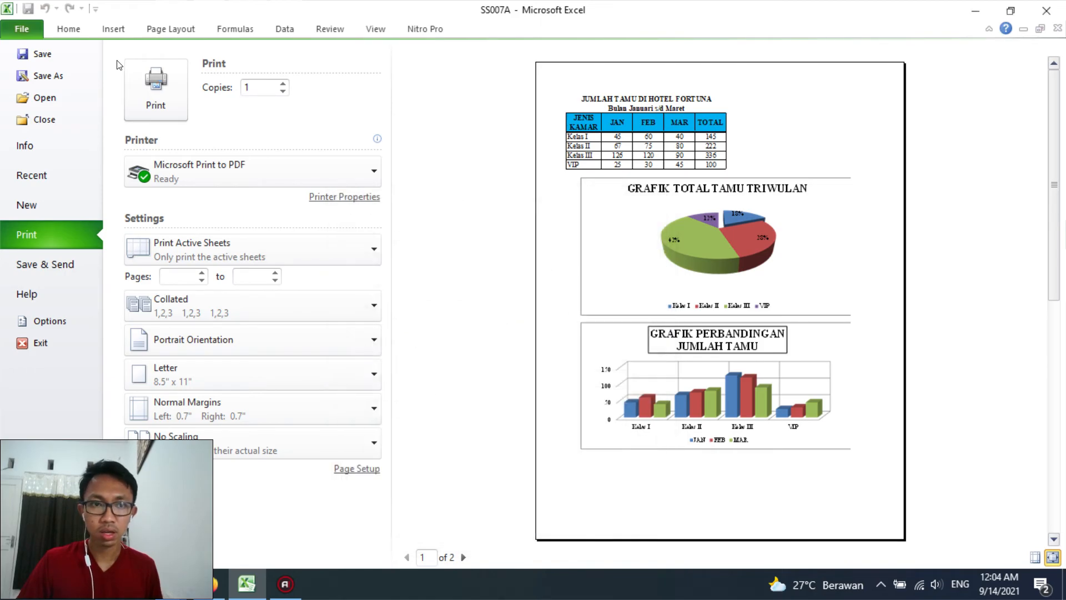
key(Escape)
click(104, 35)
click(170, 28)
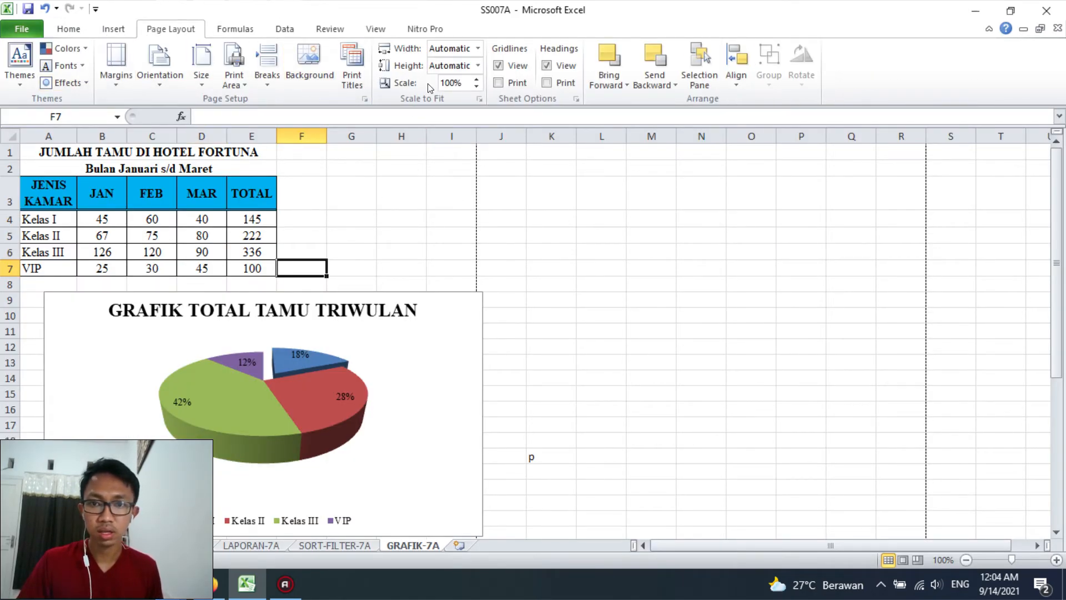
click(113, 29)
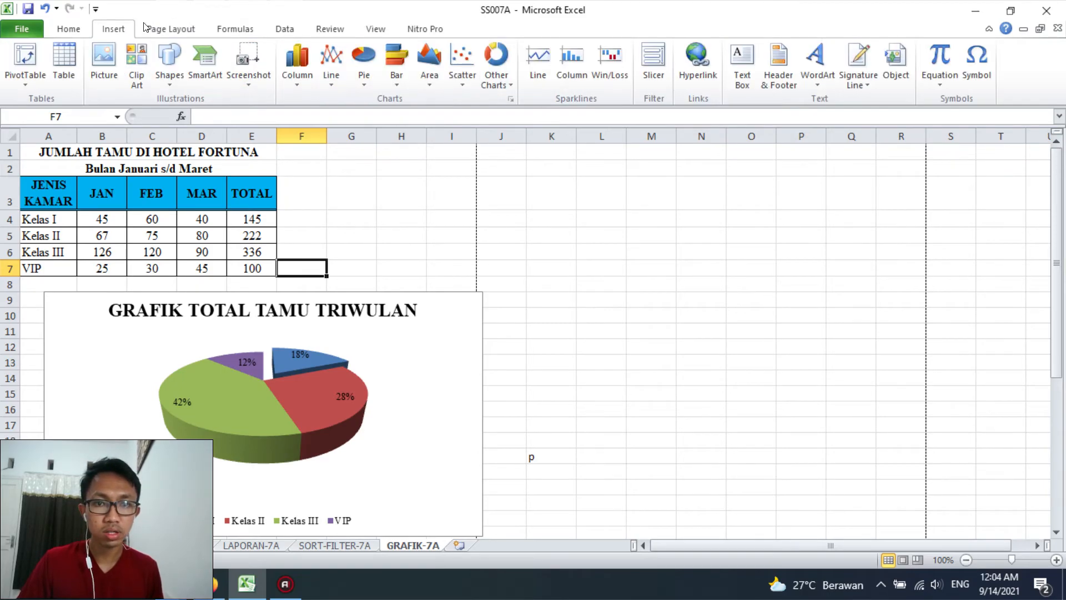
click(779, 81)
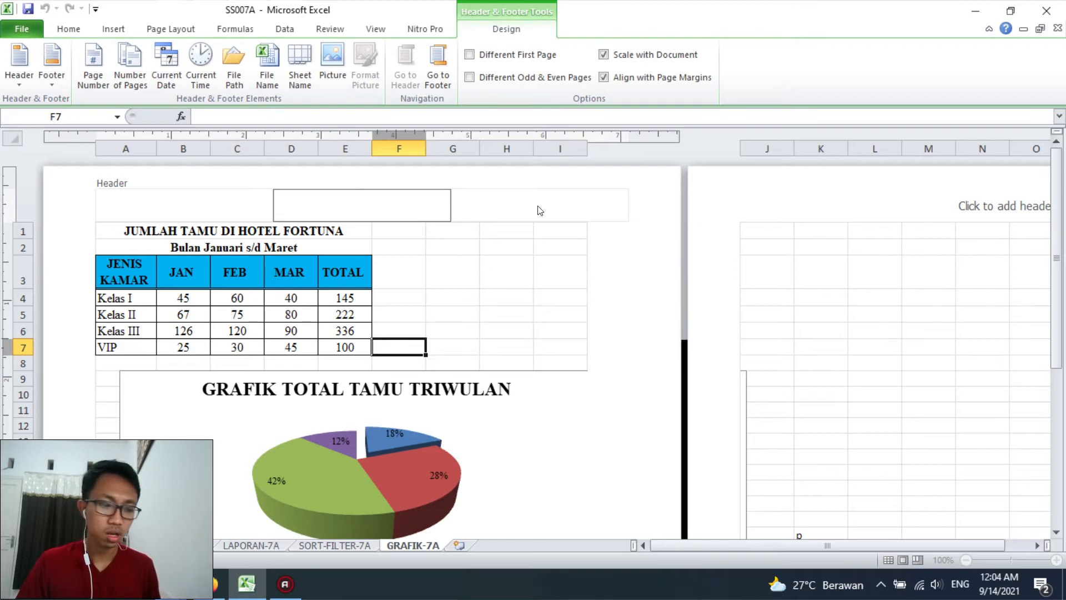
Set the LAPORAN-7A sheet to A4 paper size and landscape orientation
click(251, 545)
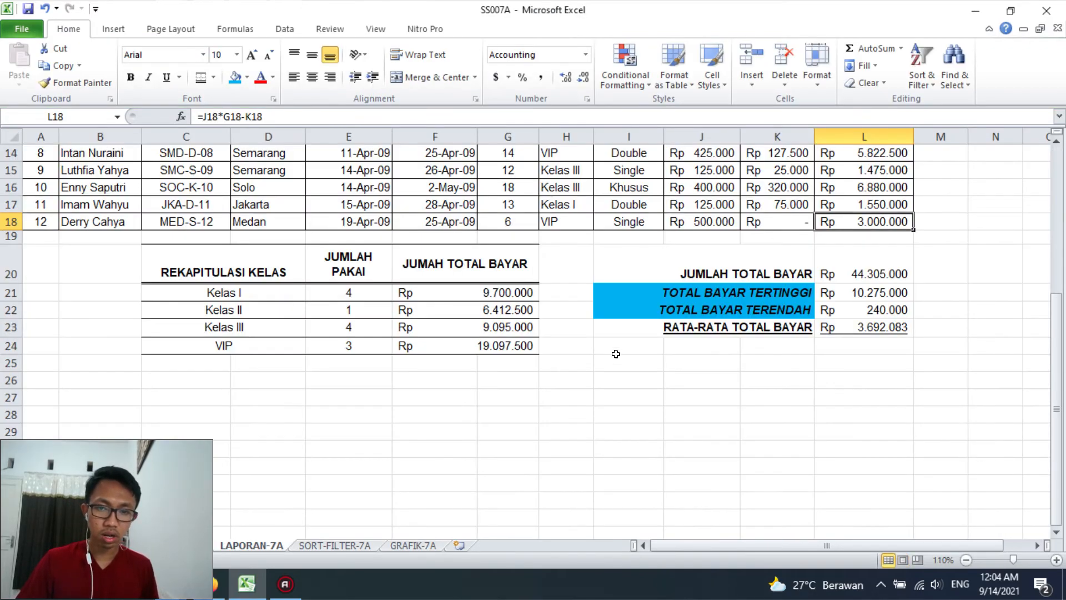
scroll(664, 317, up, 5)
scroll(158, 251, down, 2)
scroll(155, 167, up, 2)
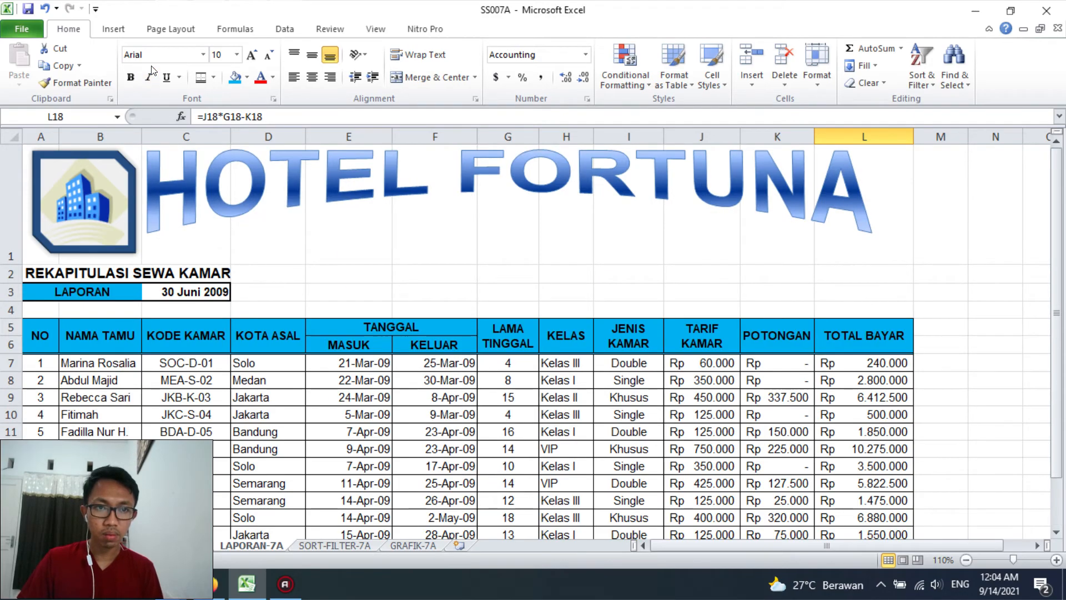
click(171, 31)
click(202, 70)
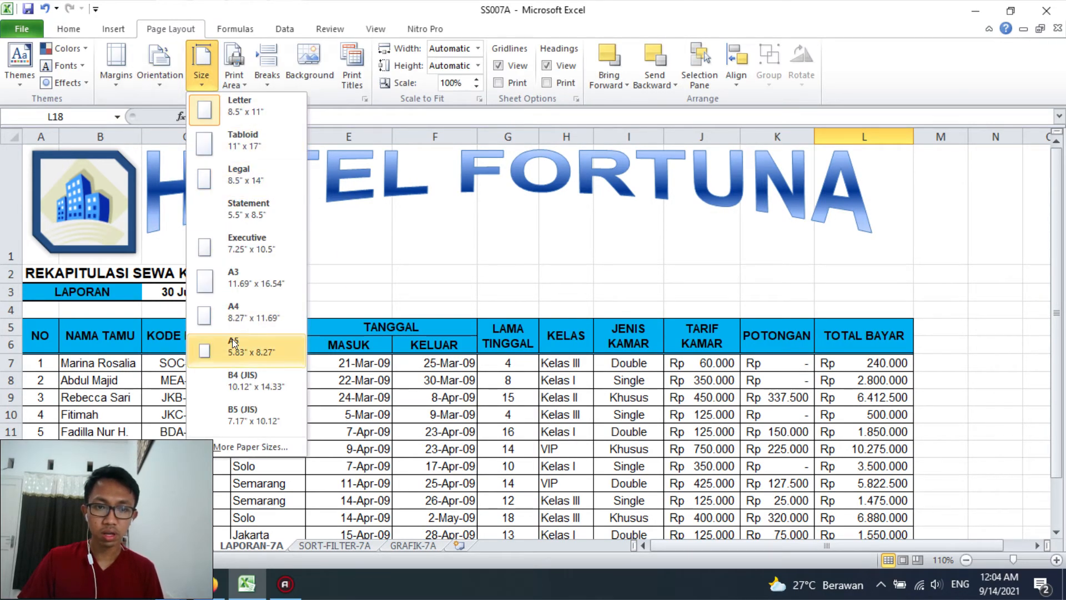
click(243, 304)
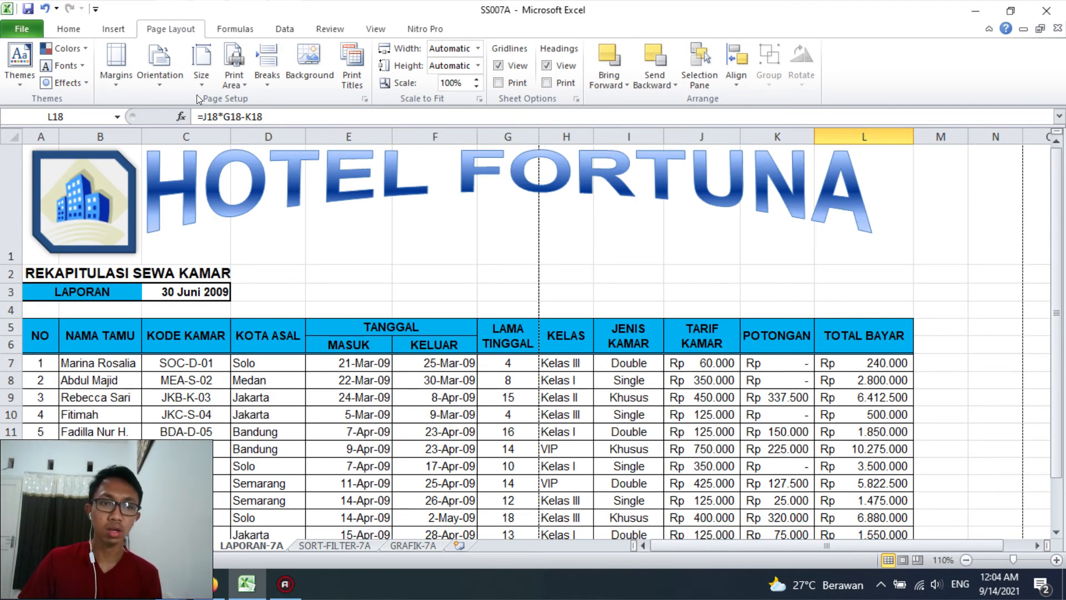
click(109, 69)
click(160, 70)
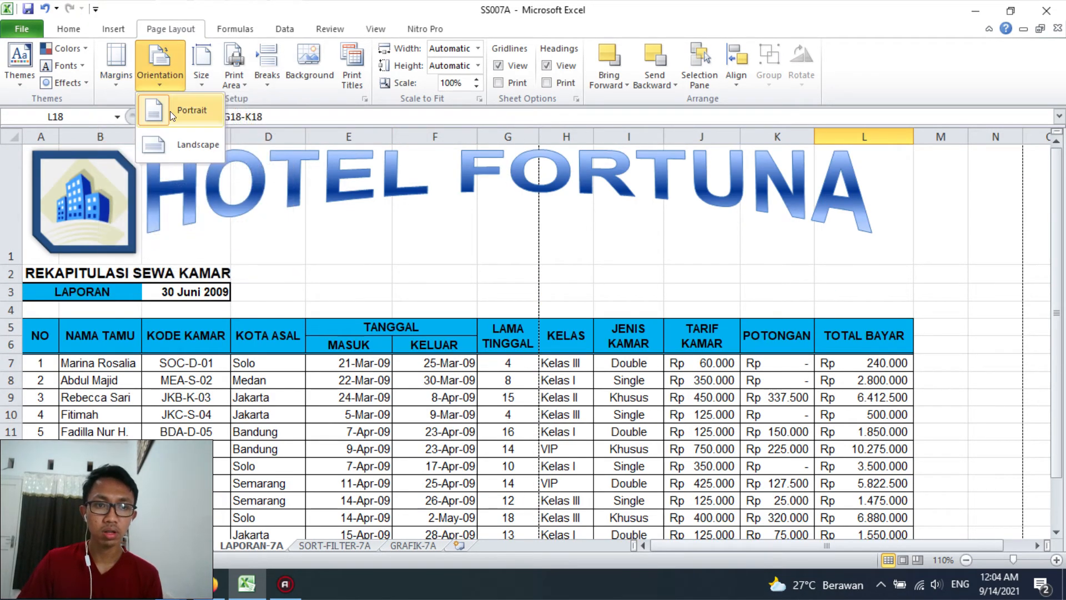
click(177, 146)
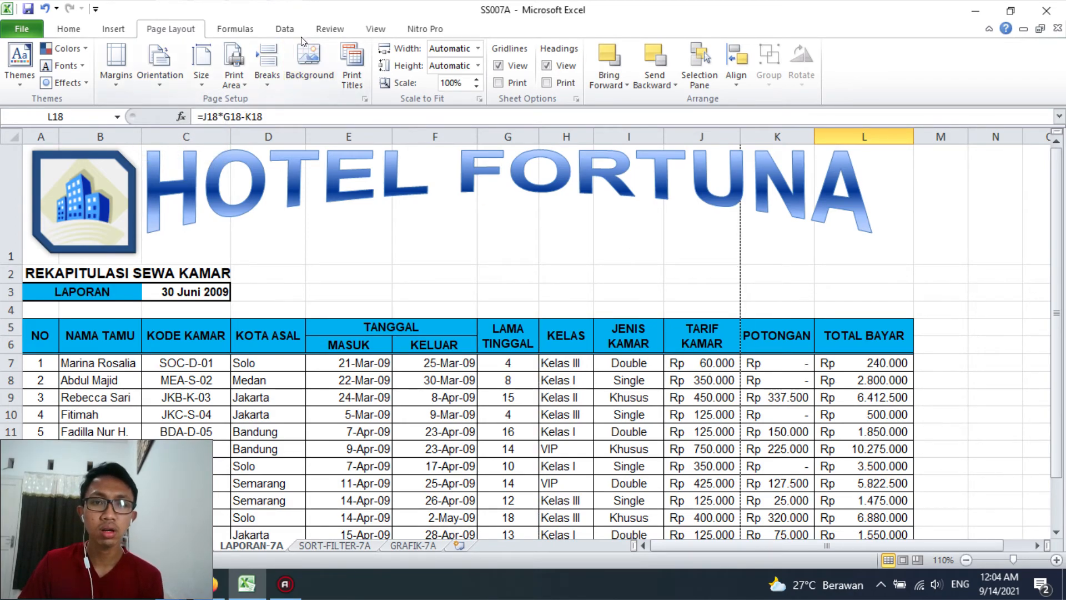
click(113, 29)
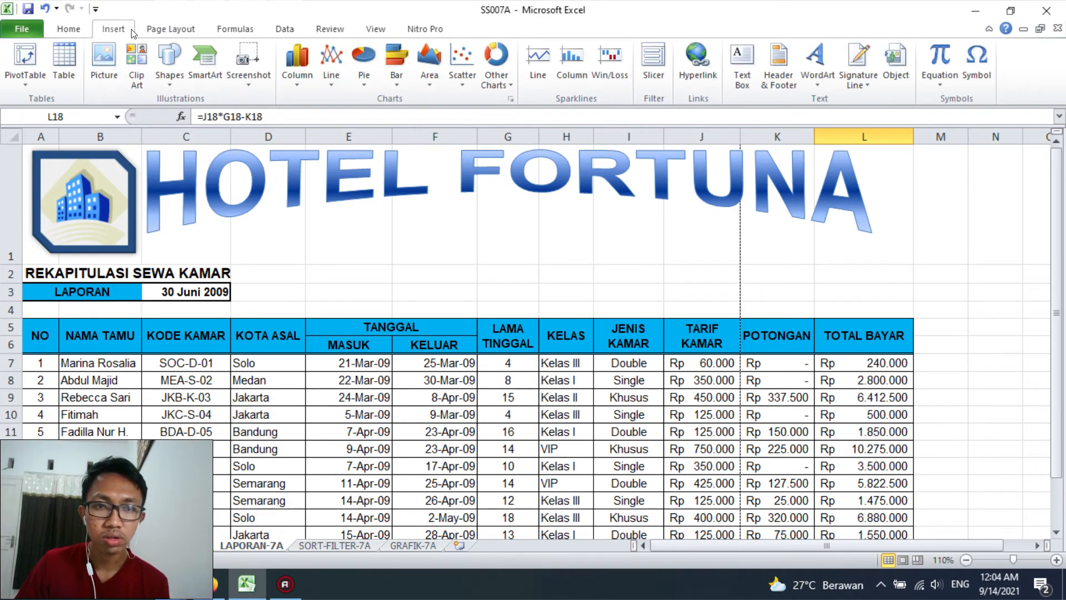
click(776, 76)
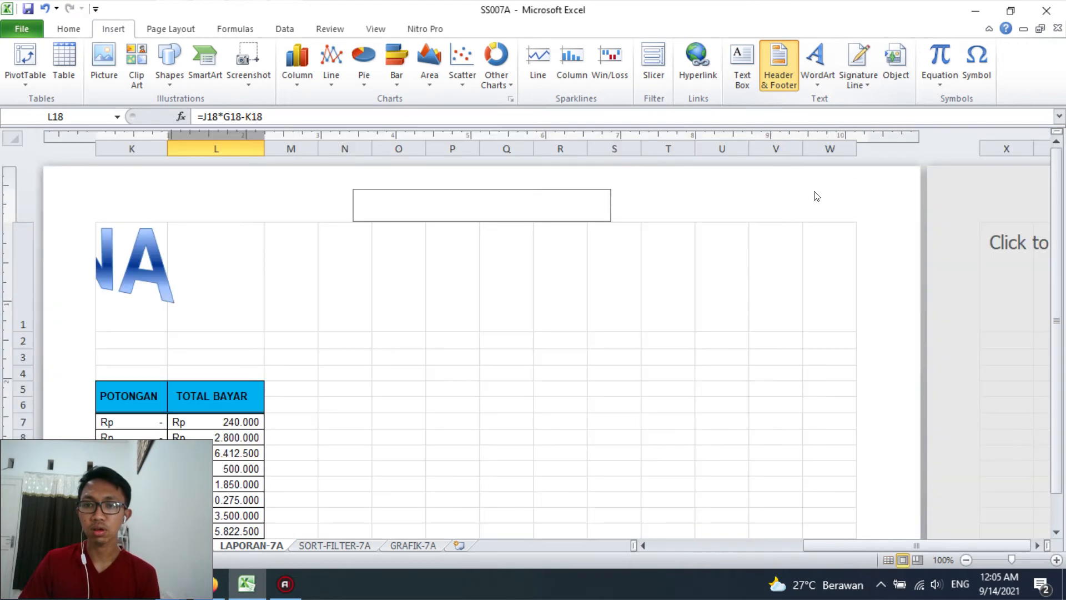
click(560, 255)
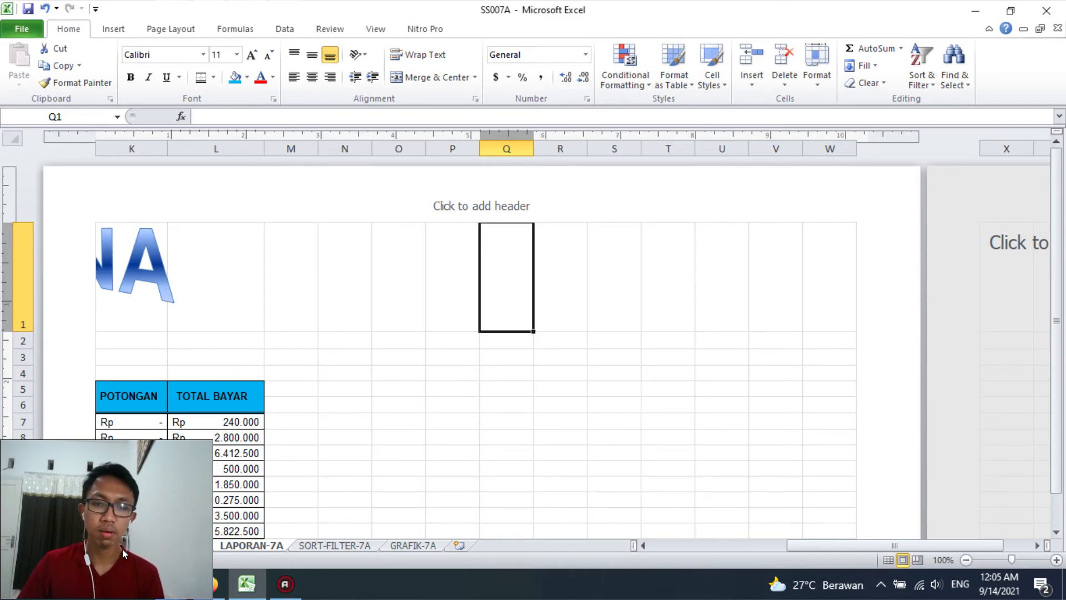
Open the print preview and set the print scope to the entire workbook
key(ctrl+p)
click(210, 246)
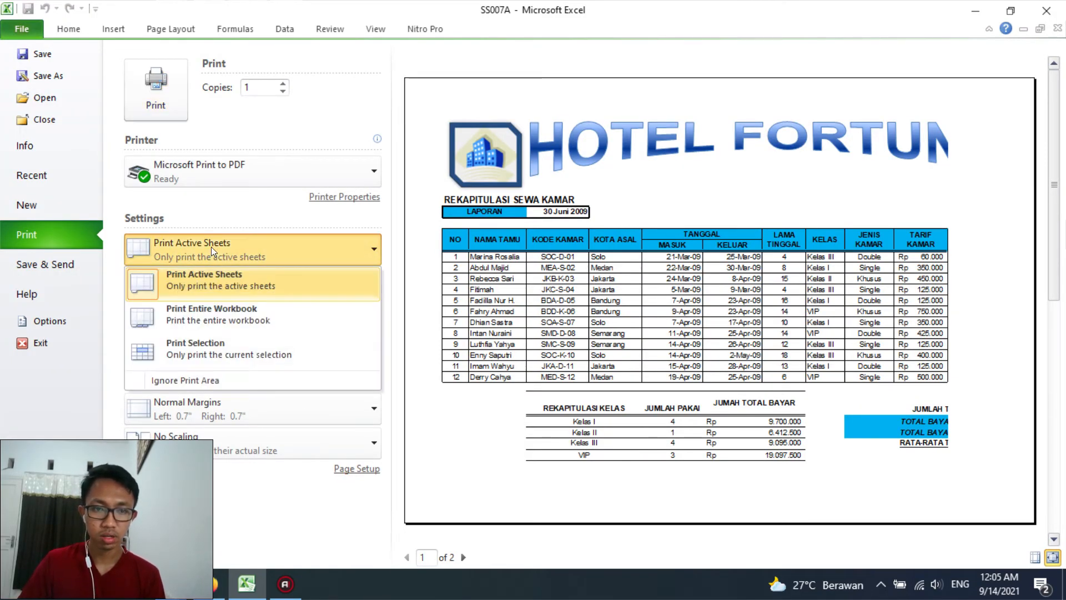
click(208, 324)
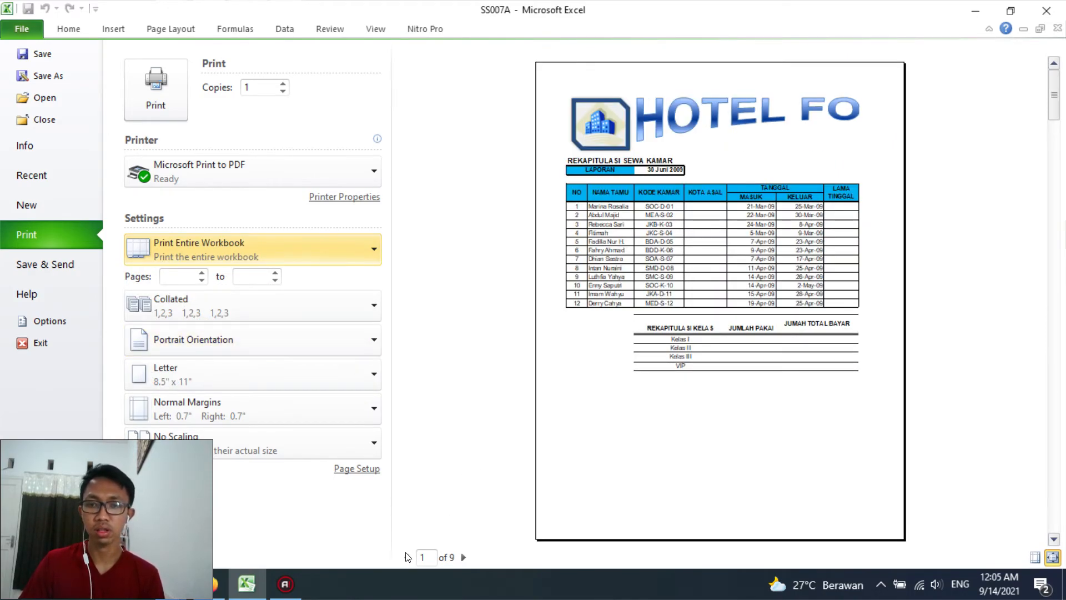
Set the first previewed sheet to landscape orientation and A4 paper size
click(226, 333)
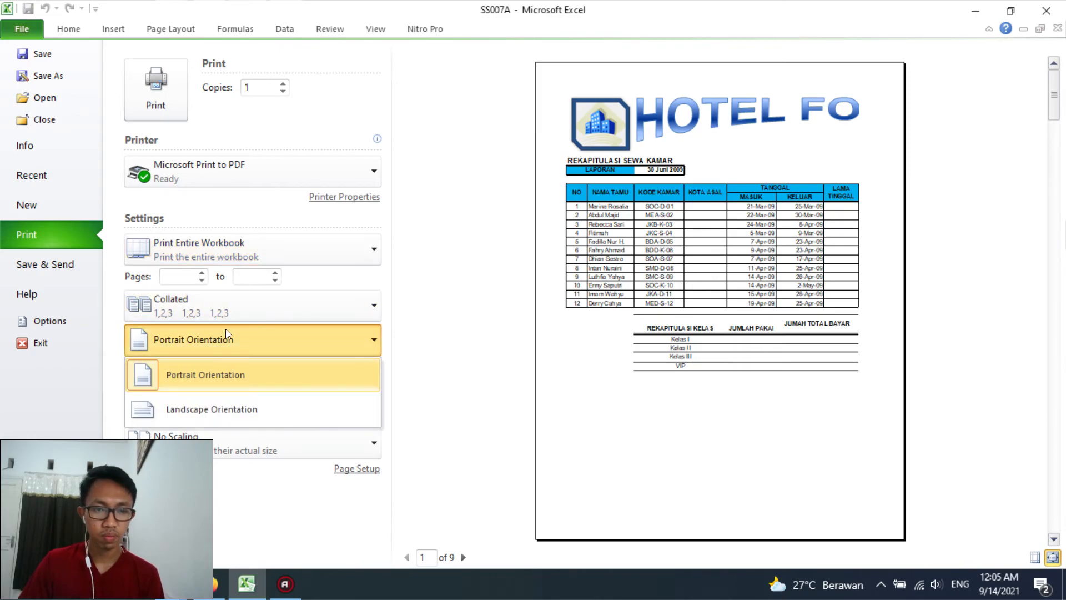
click(224, 371)
click(219, 340)
click(212, 407)
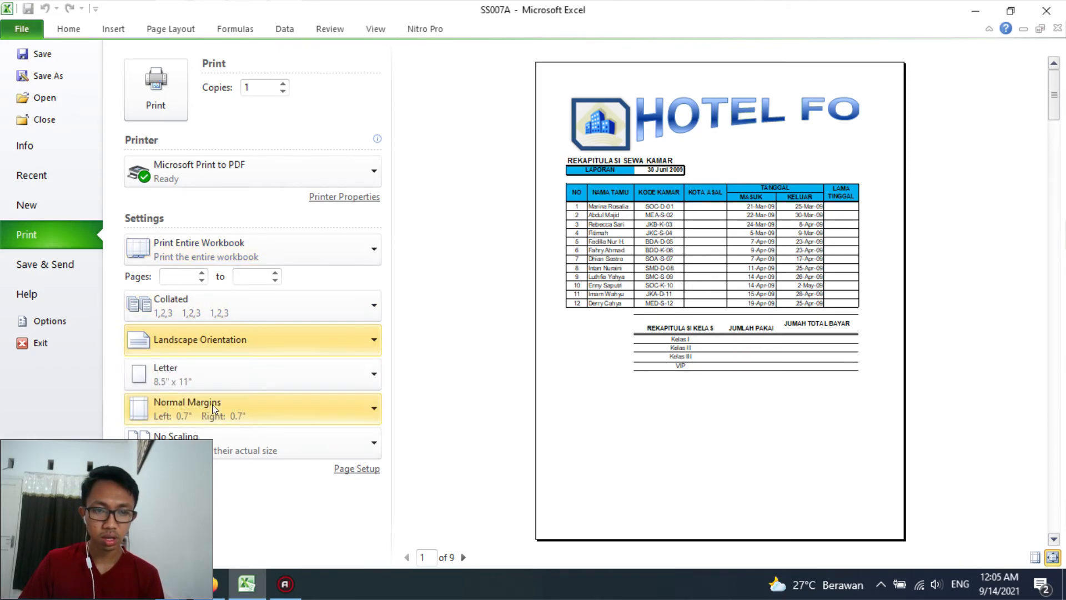
click(209, 376)
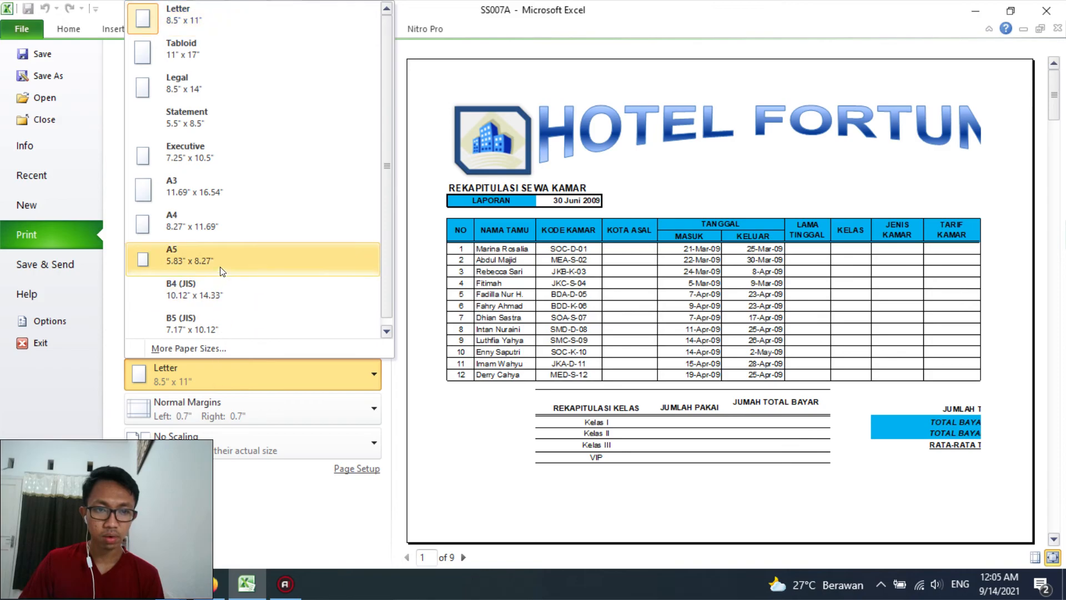
click(210, 217)
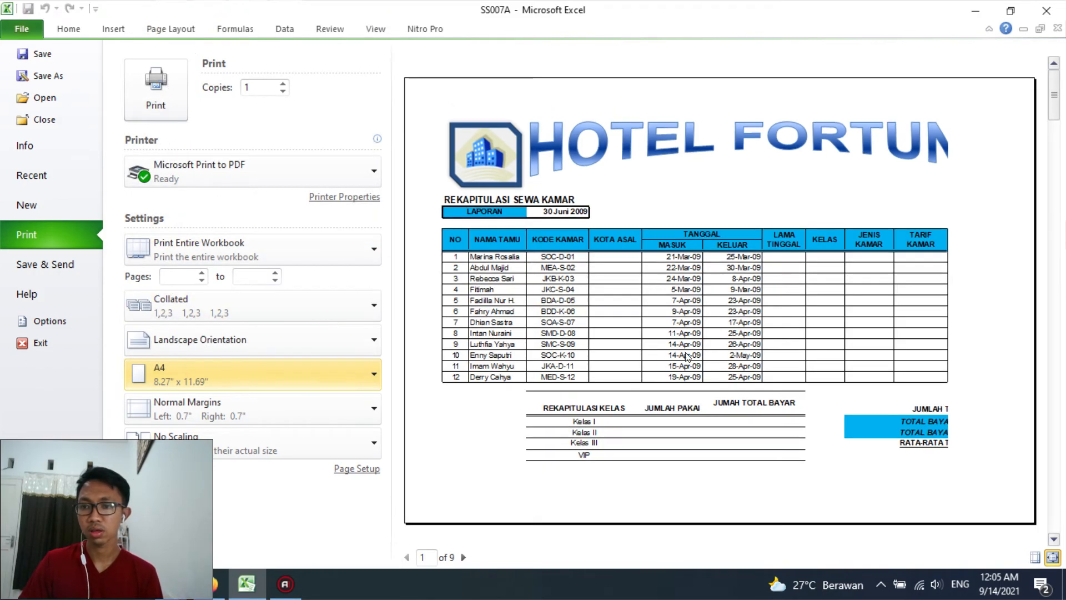
Scale the first previewed sheet with Fit Sheet on One Page
click(336, 471)
click(647, 204)
click(217, 433)
click(216, 327)
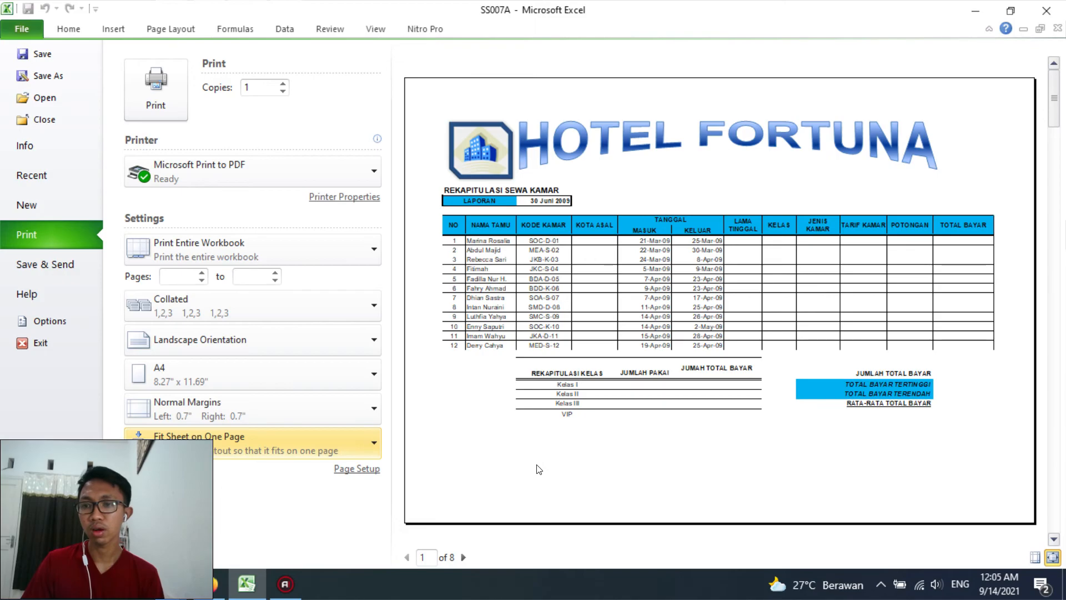
Set the TARIF KAMAR and KELAS dan POTONGAN tables' sheet on preview page 2 to landscape orientation and A4 paper
click(463, 557)
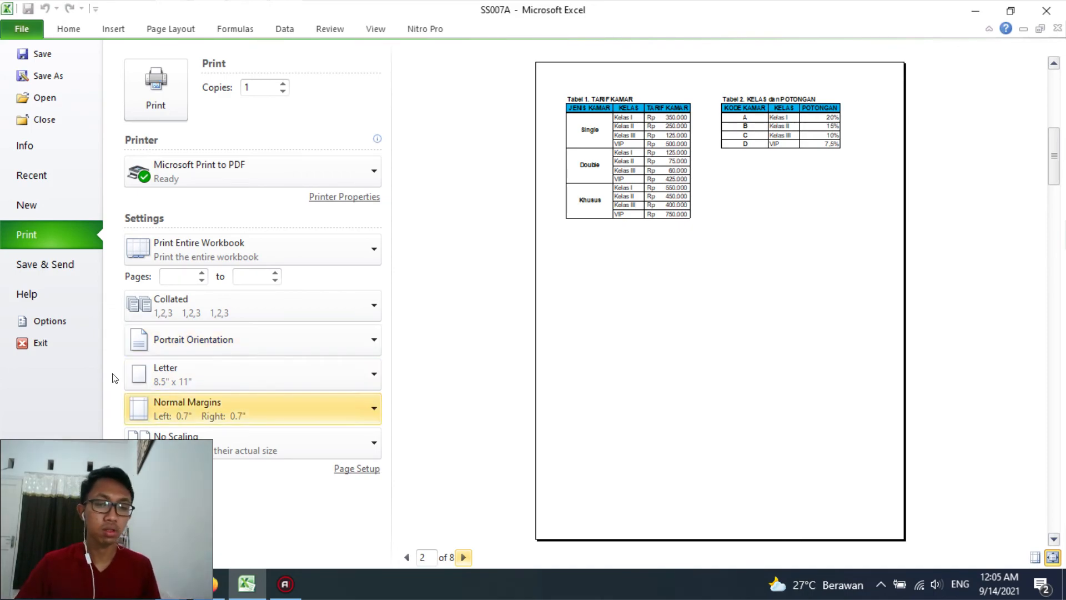
click(230, 341)
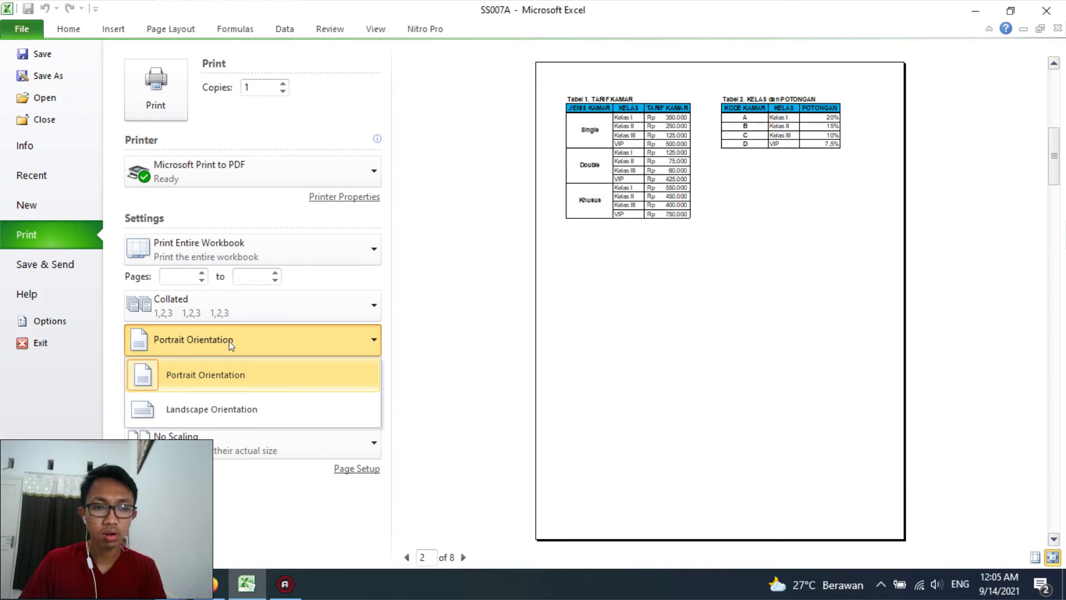
click(208, 409)
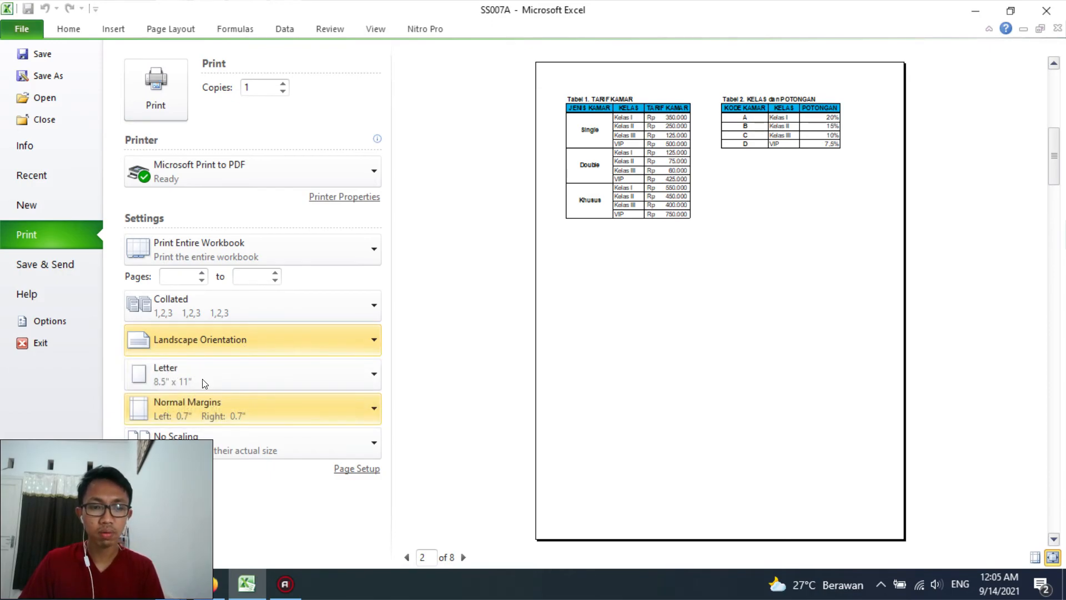
click(204, 381)
click(181, 256)
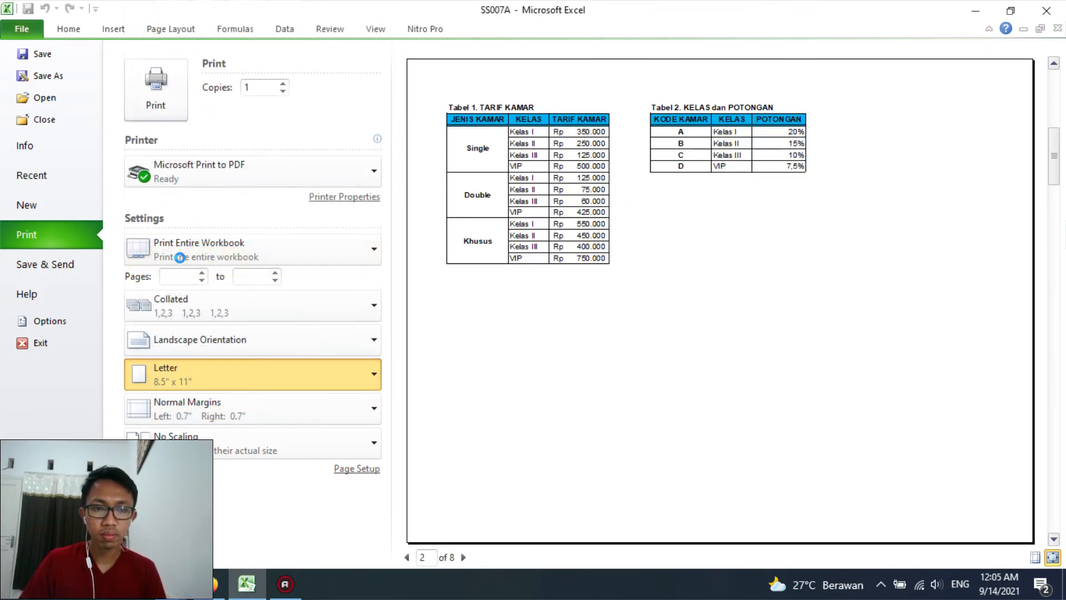
click(189, 367)
click(183, 218)
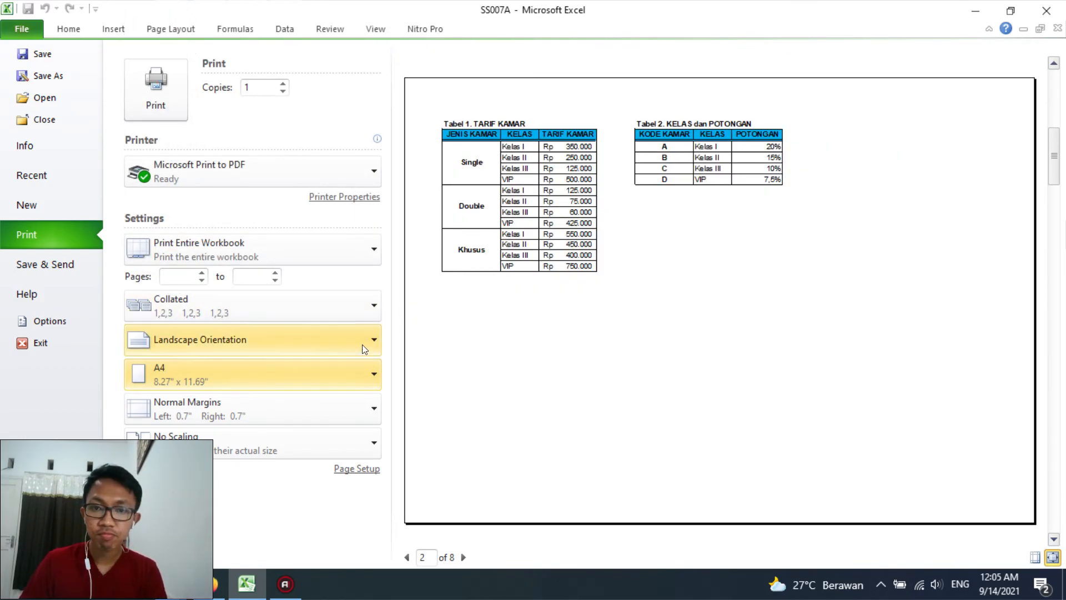
Set the print scaling of the lookup tables' sheet on preview page 2 to 110% of normal size
click(213, 443)
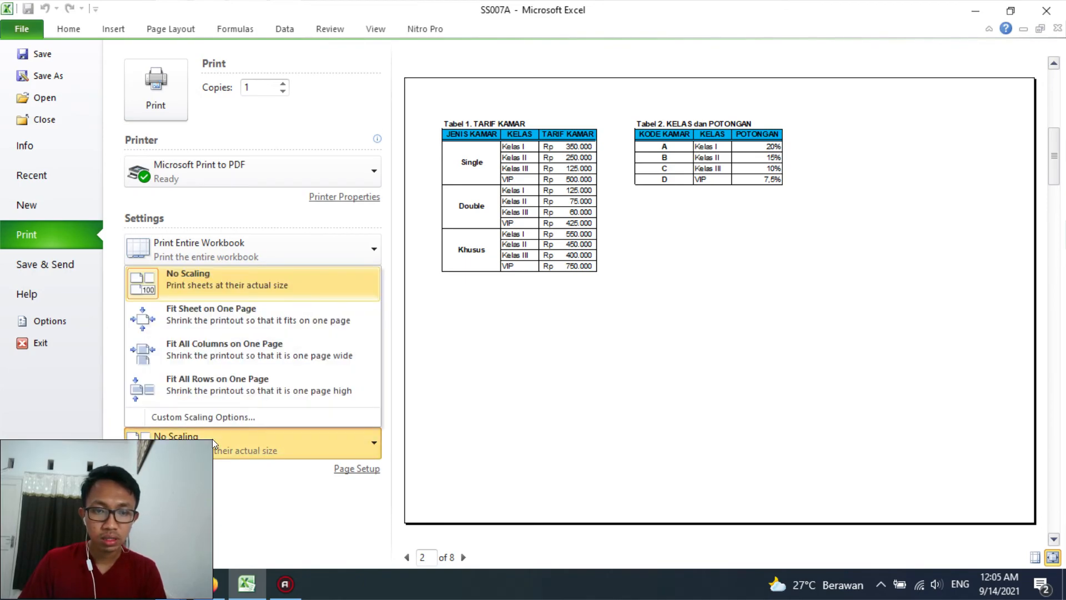
click(223, 322)
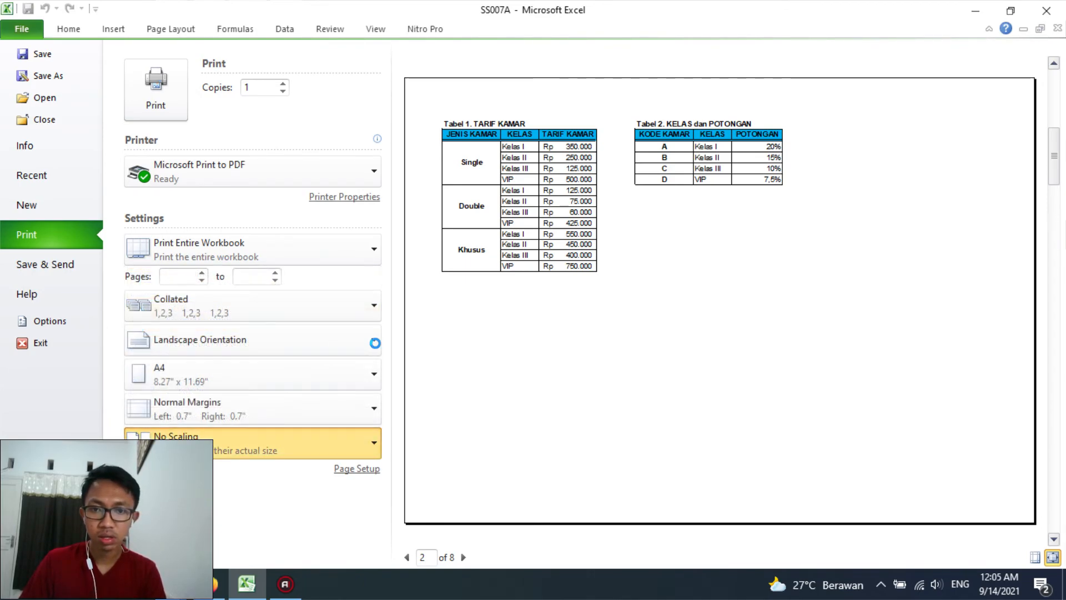
click(358, 468)
click(445, 319)
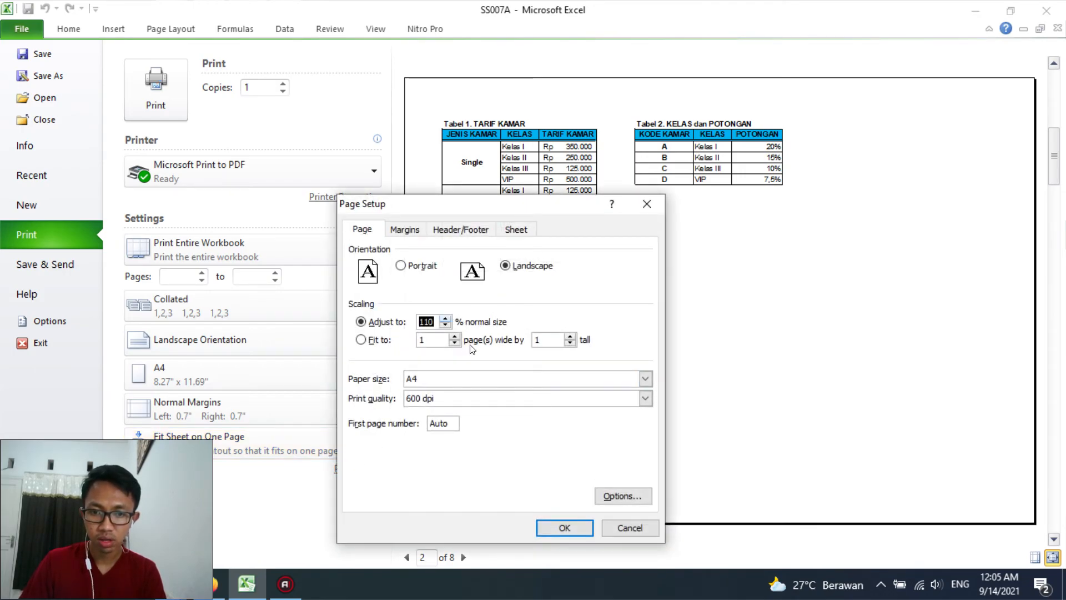
click(558, 522)
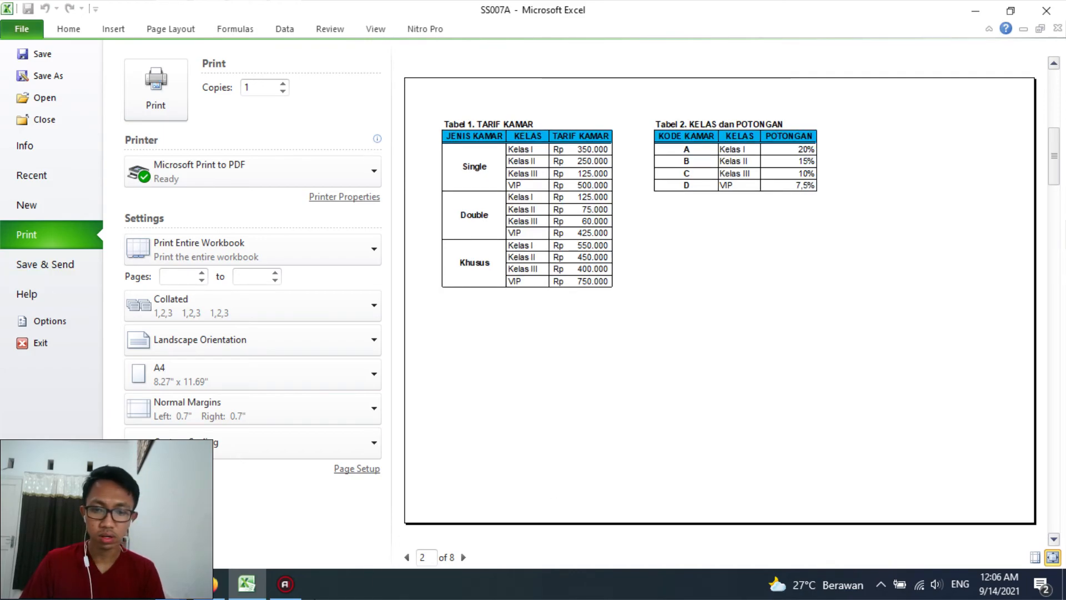
Scale the completed room rental report on preview page 3 with Fit Sheet on One Page
click(463, 557)
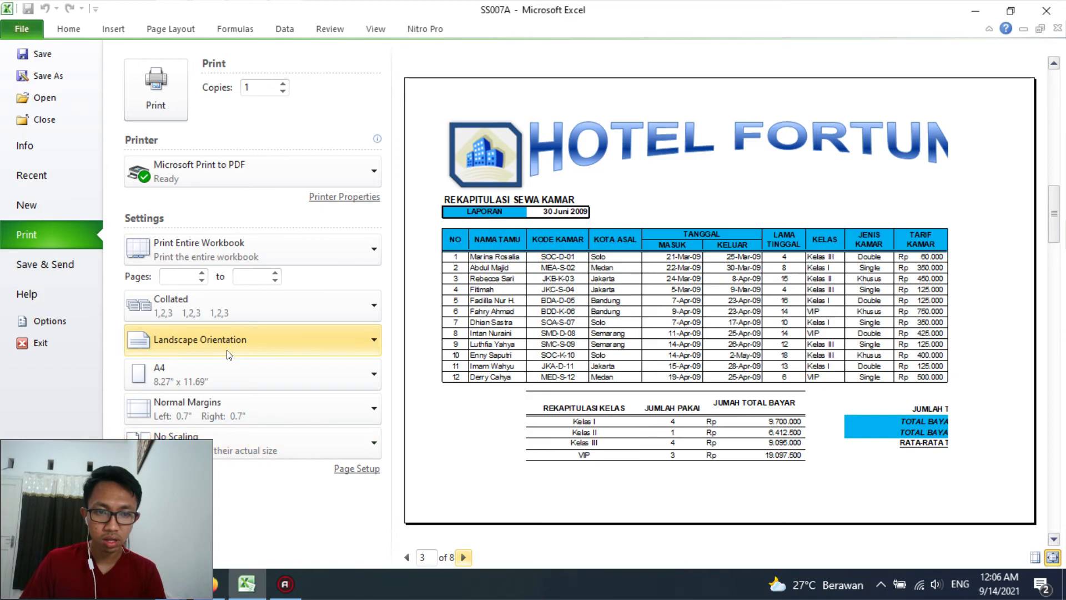
click(225, 378)
click(225, 376)
click(214, 436)
click(595, 439)
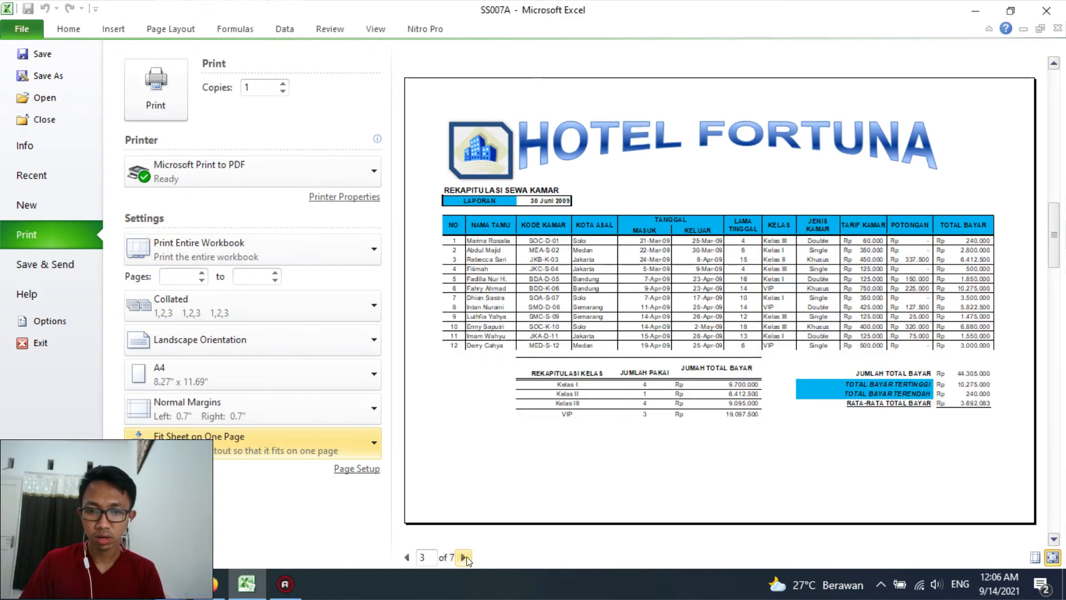
Set the sorted and filtered report on preview page 4 to A4 paper and landscape orientation
scroll(500, 444, down, 1)
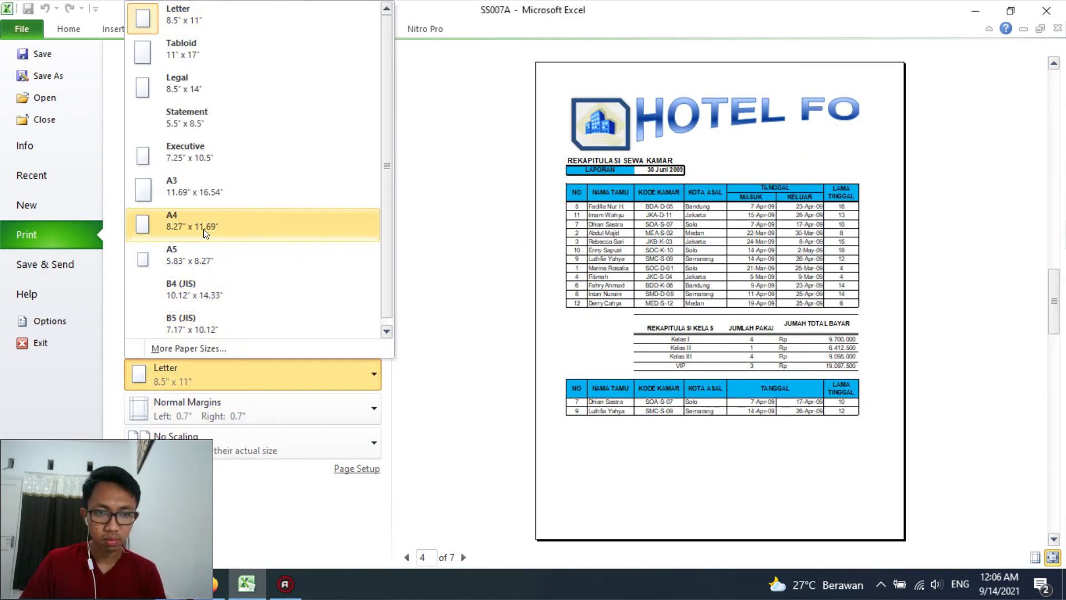
click(225, 228)
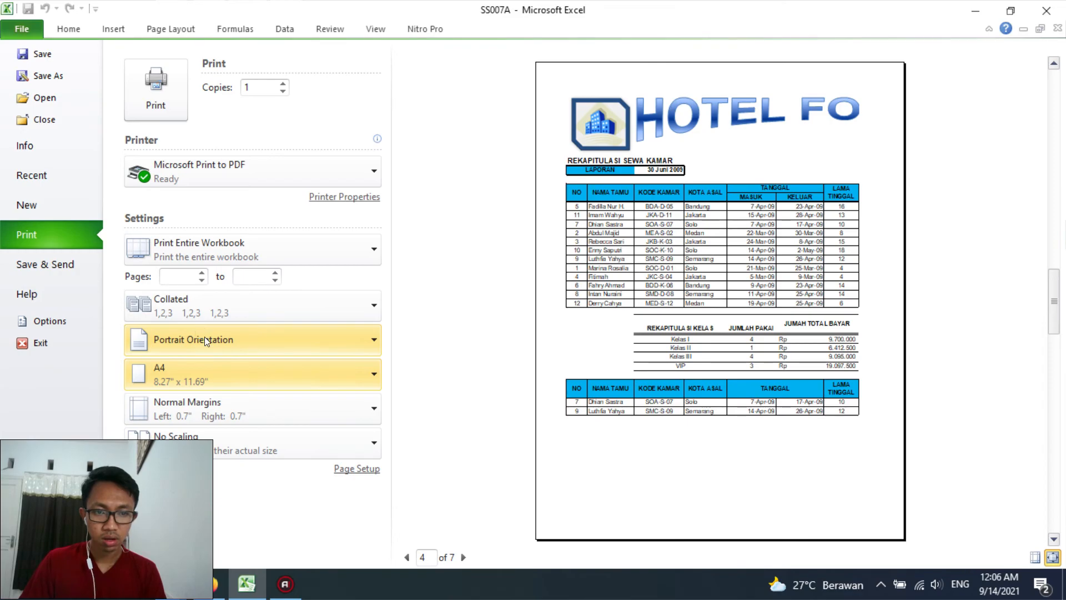
click(204, 336)
click(201, 407)
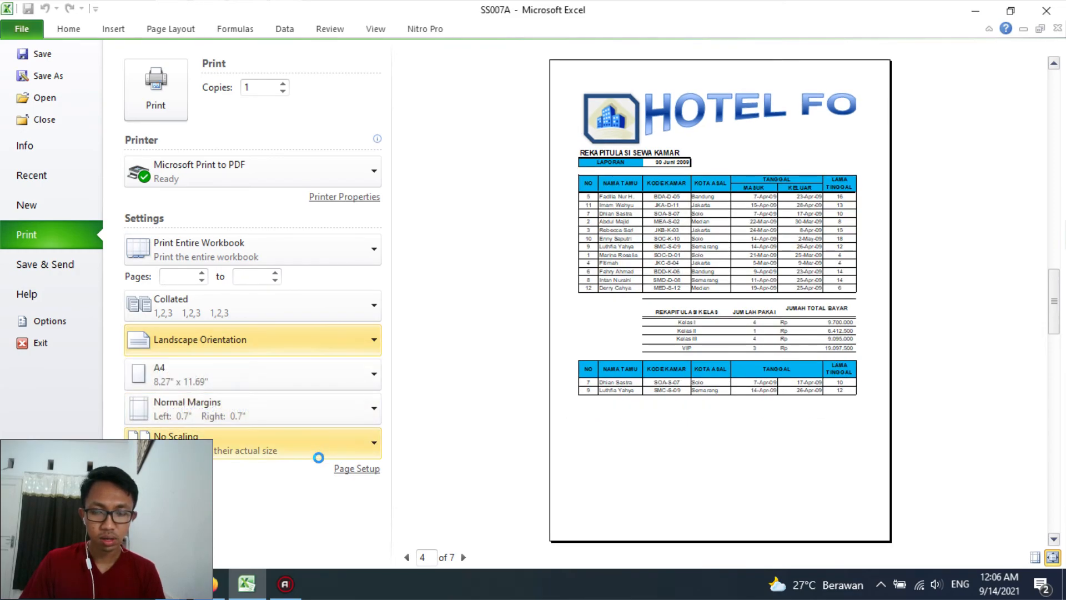
Scale the sorted and filtered report on preview page 4 with Fit Sheet on One Page
click(346, 469)
click(636, 529)
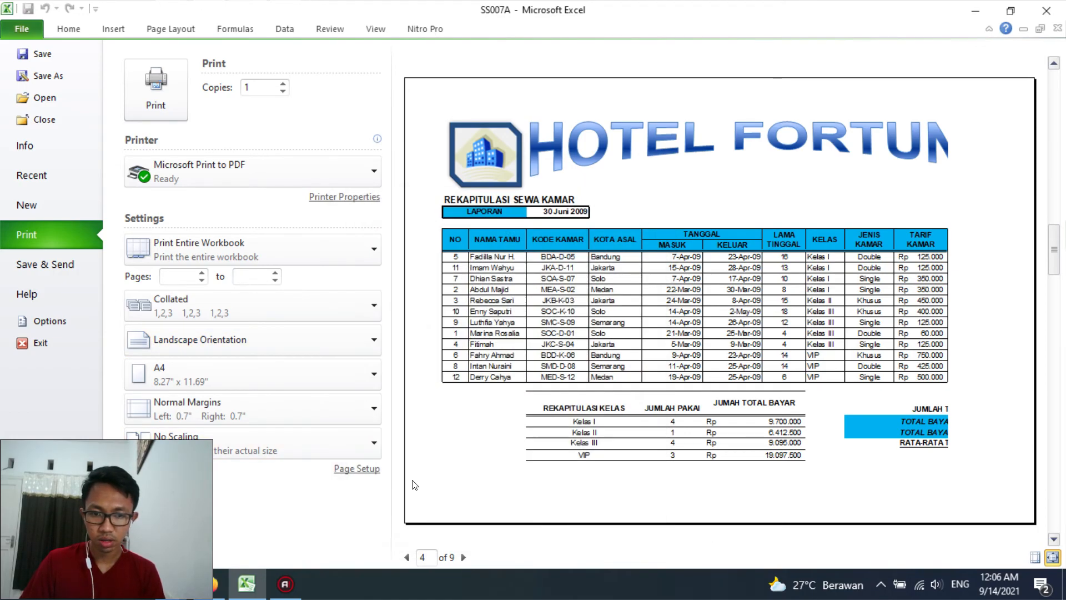
click(337, 445)
click(244, 316)
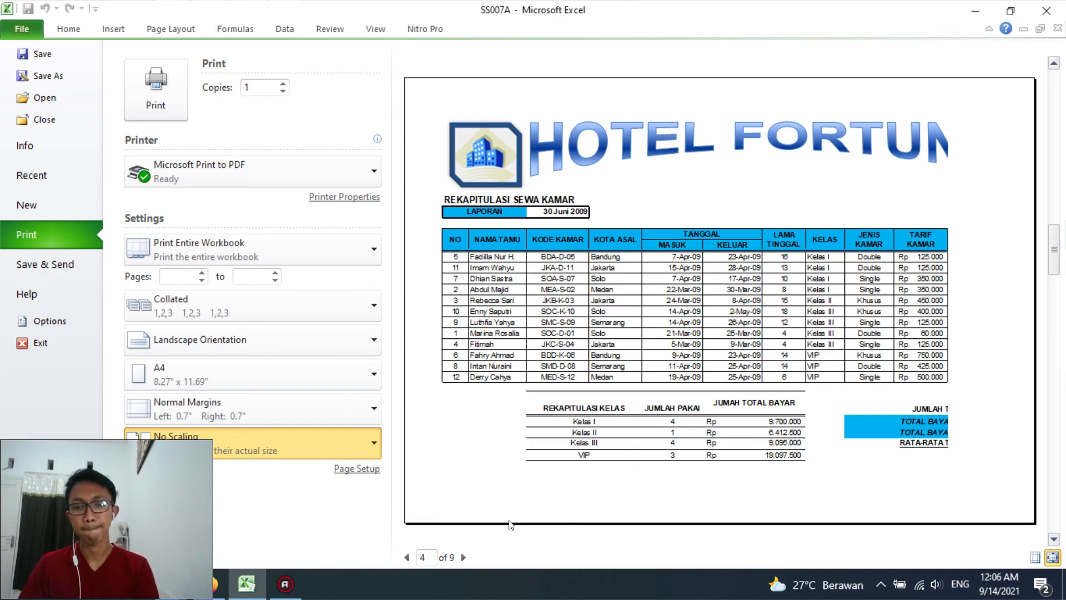
Set the guest charts sheet on preview page 5 to A4 paper, scaled with Fit Sheet on One Page
click(465, 556)
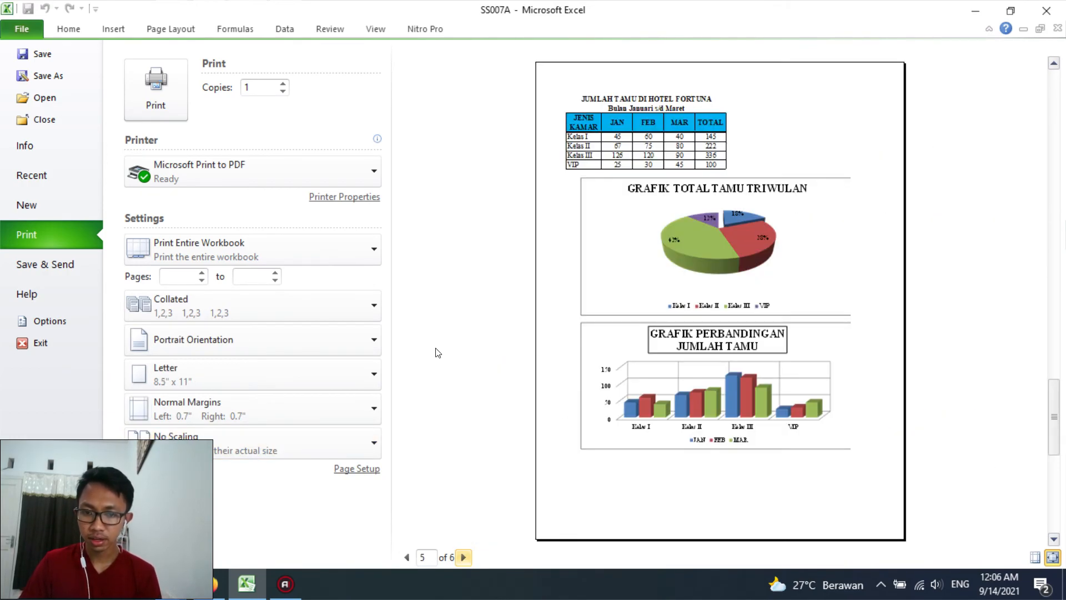
click(254, 373)
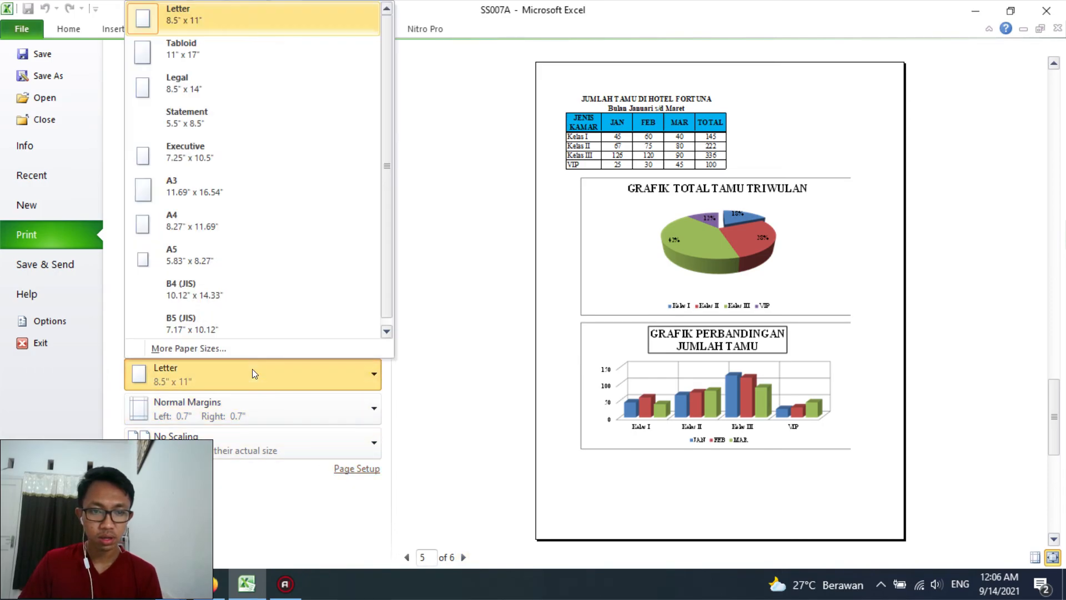
click(189, 220)
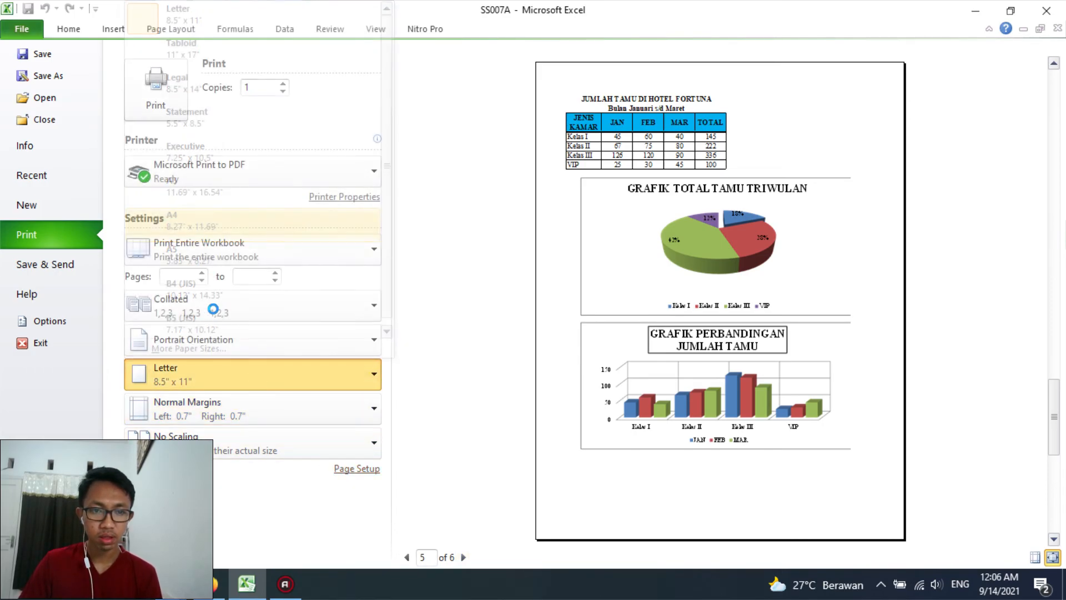
click(214, 444)
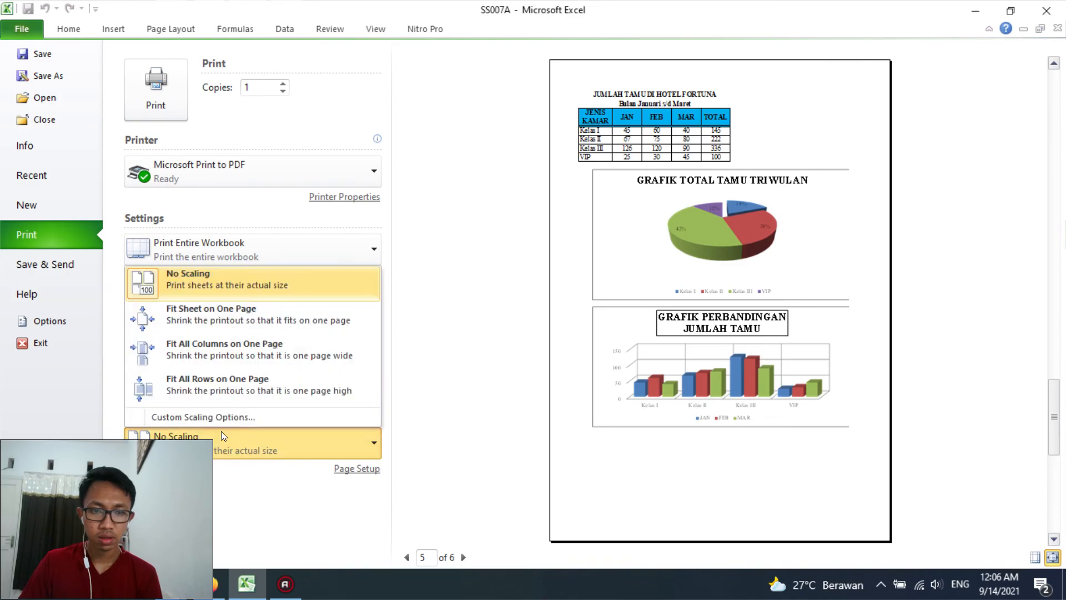
click(216, 312)
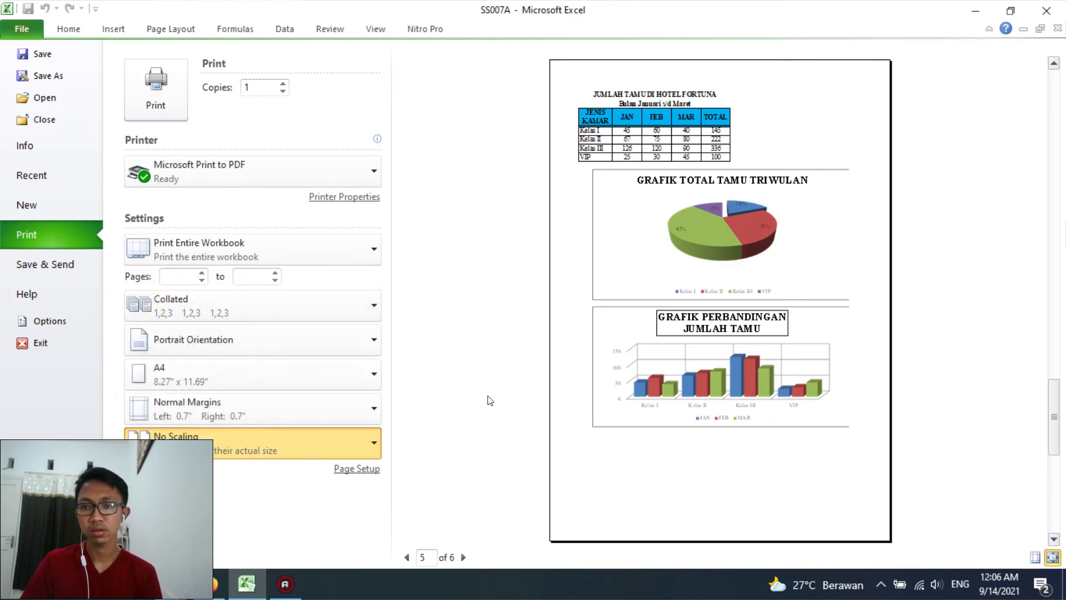
Set the print scaling of the guest charts sheet to 90% of normal size and check the preview page that follows
click(376, 473)
click(448, 319)
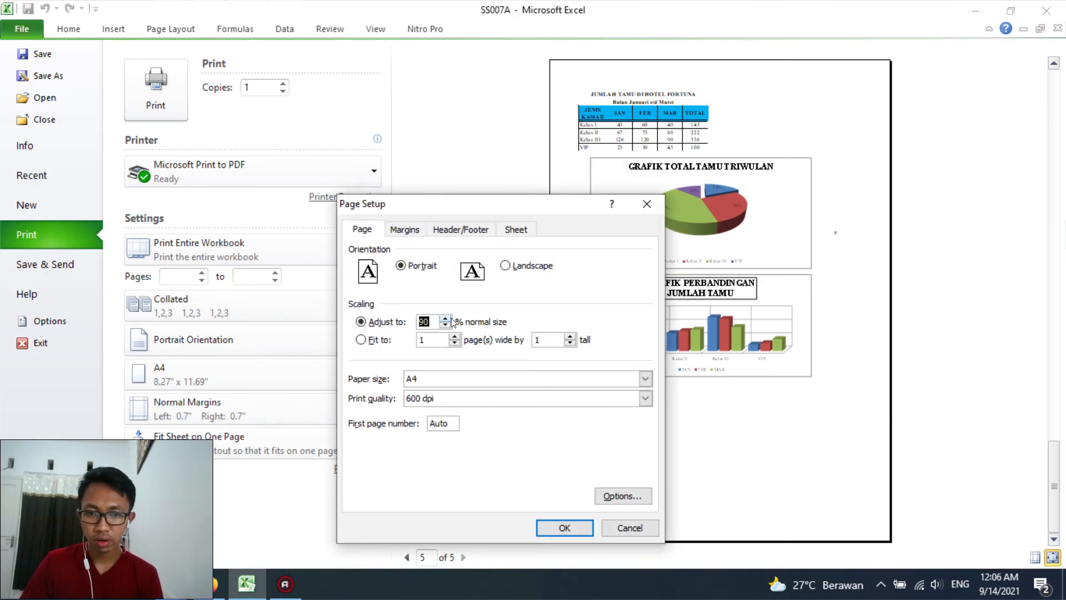
click(562, 527)
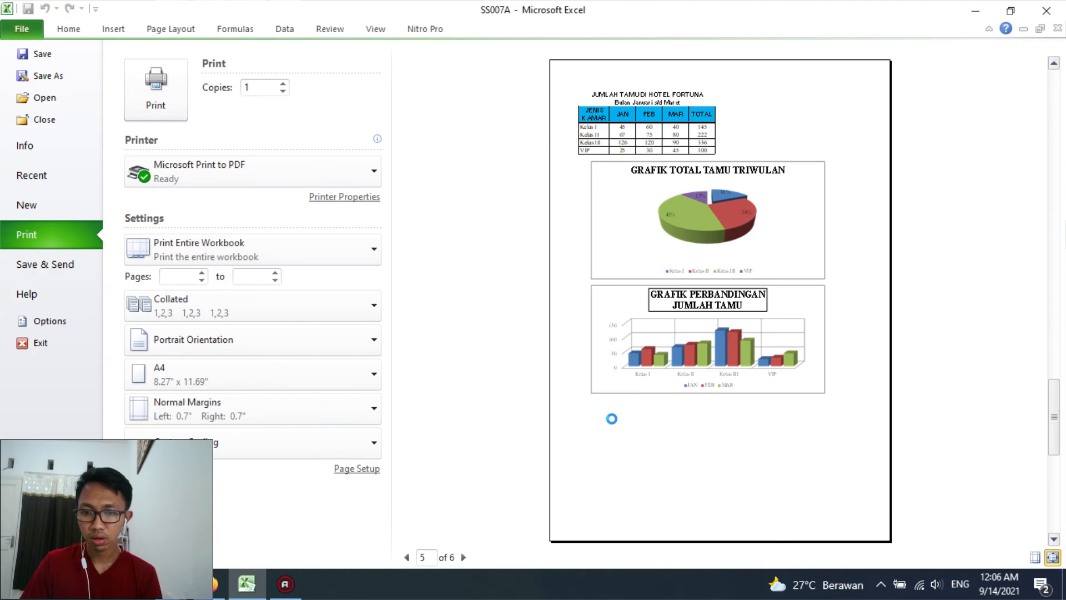
click(464, 558)
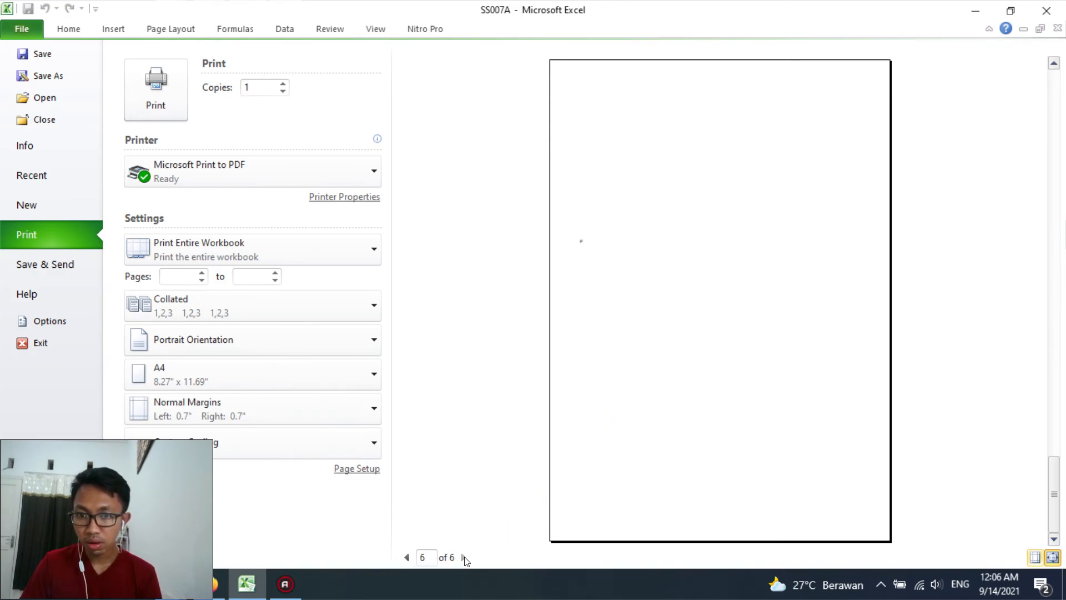
Reduce the print scaling of the guest charts sheet on preview page 5 below 90% so that it takes one page
click(408, 556)
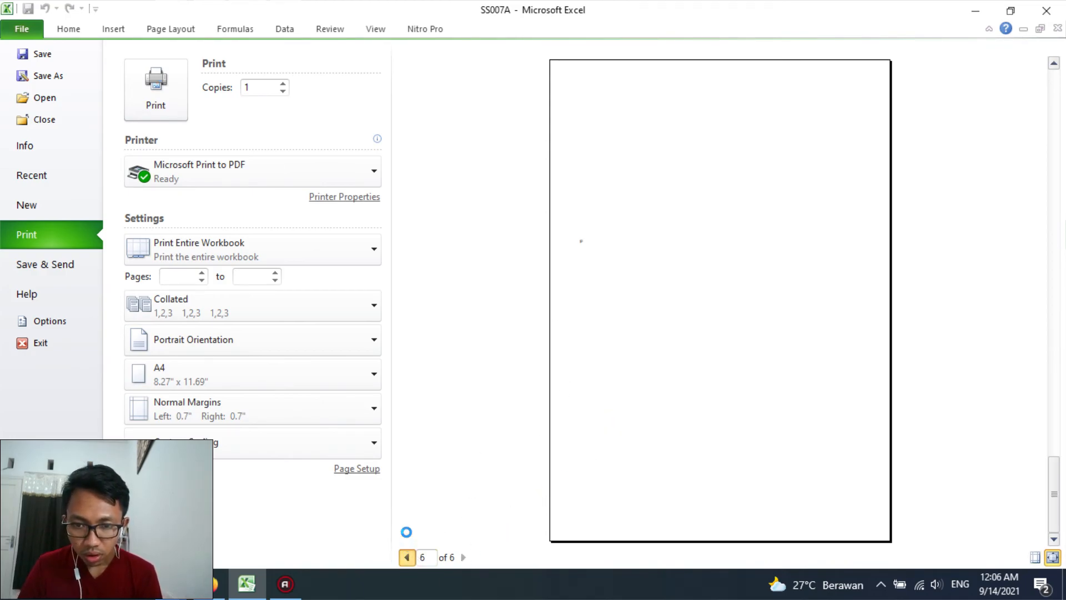
click(376, 469)
click(445, 321)
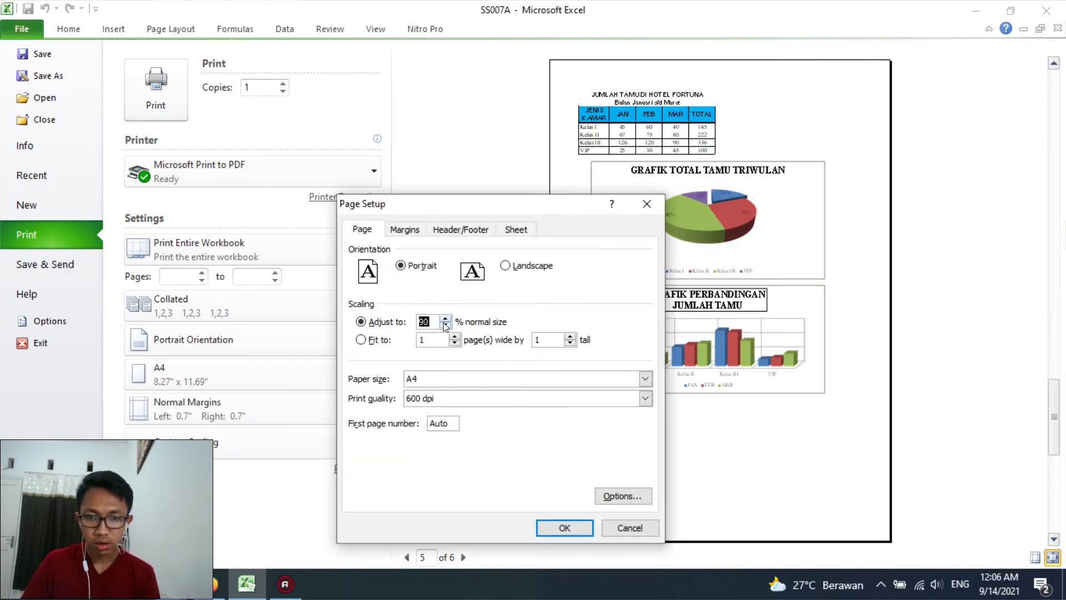
click(555, 526)
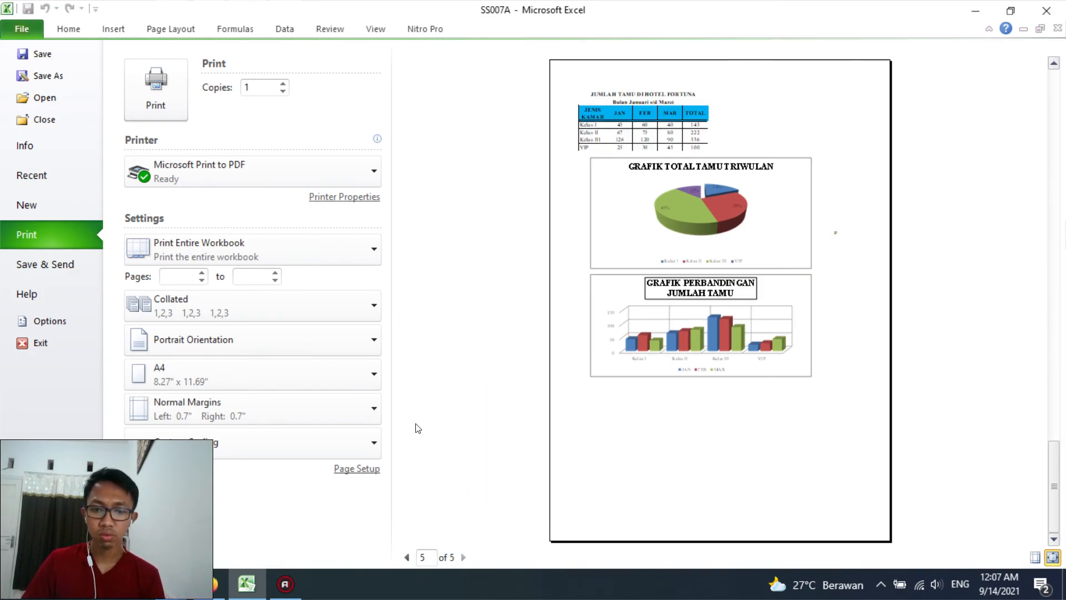
Print the entire workbook with Microsoft Print to PDF, choosing the Kunci Jawaban CLCP folder on Data (D:) for the output
scroll(418, 428, up, 2)
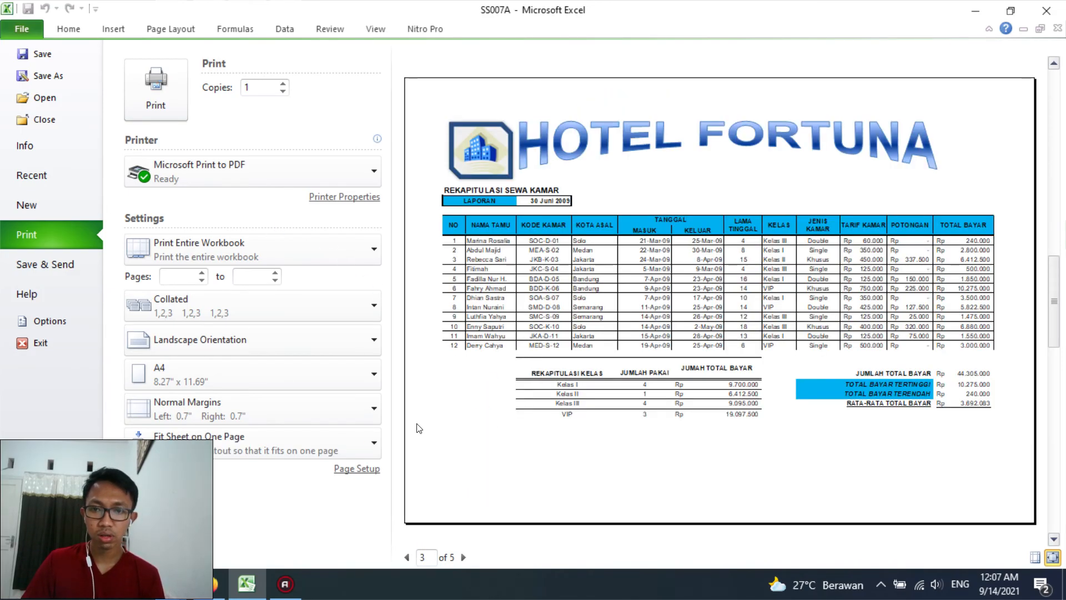
click(159, 110)
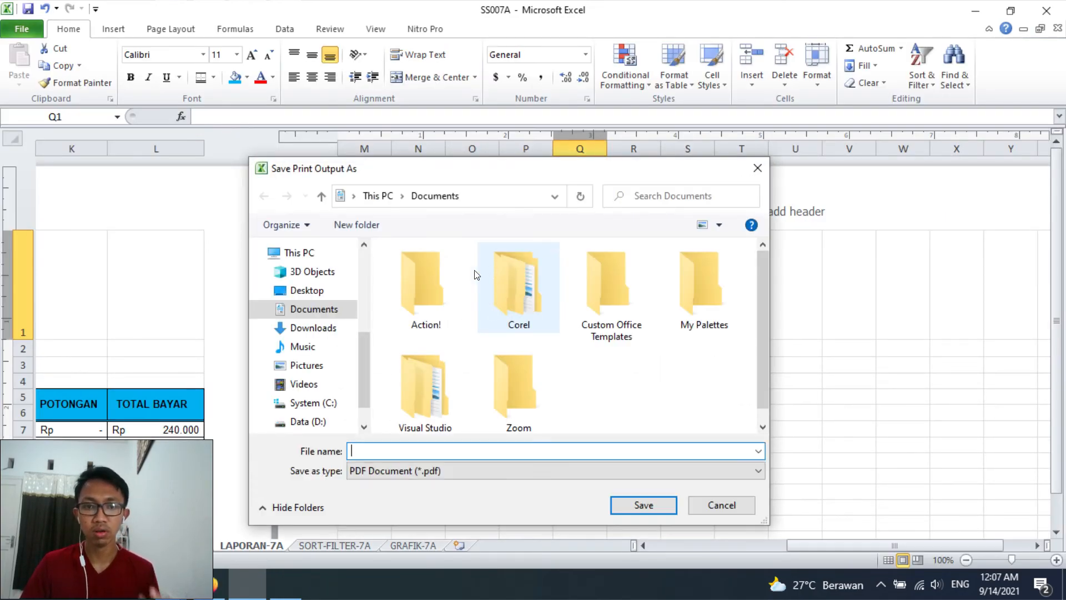
scroll(344, 389, down, 1)
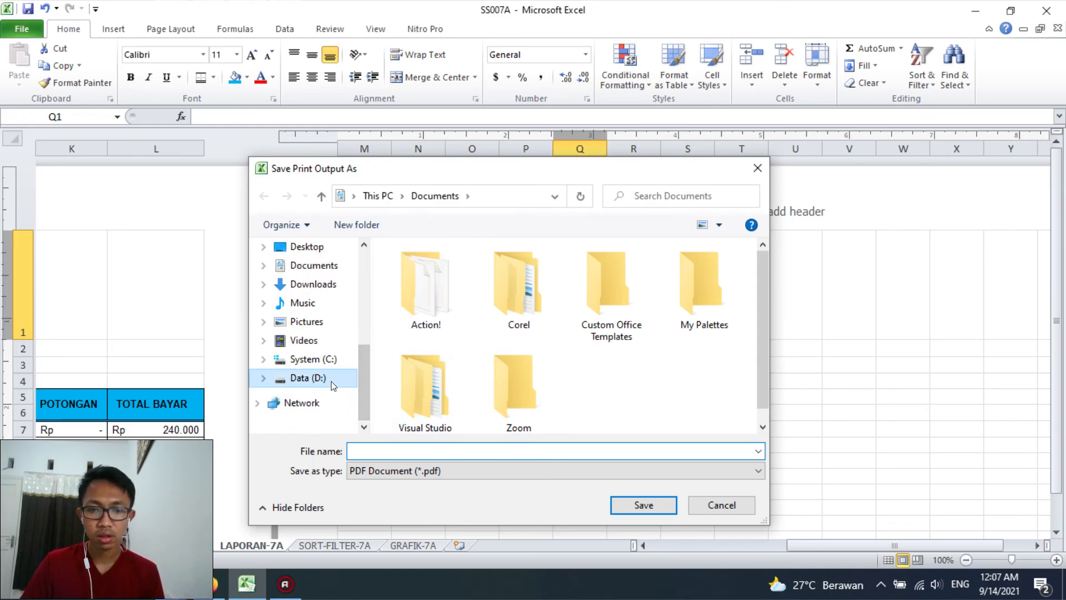
click(332, 383)
scroll(752, 376, down, 1)
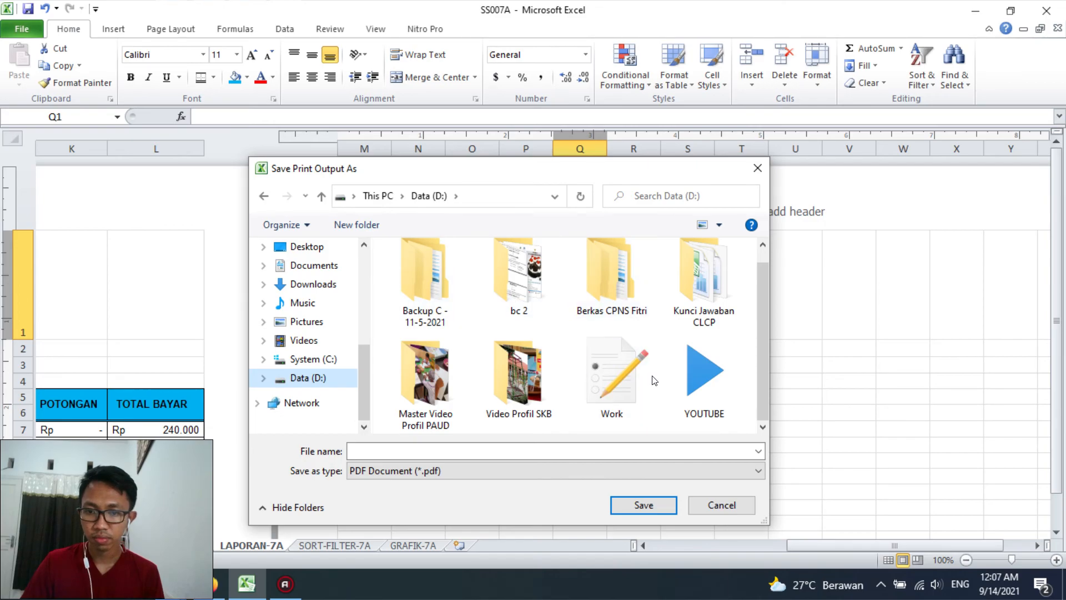
double_click(703, 280)
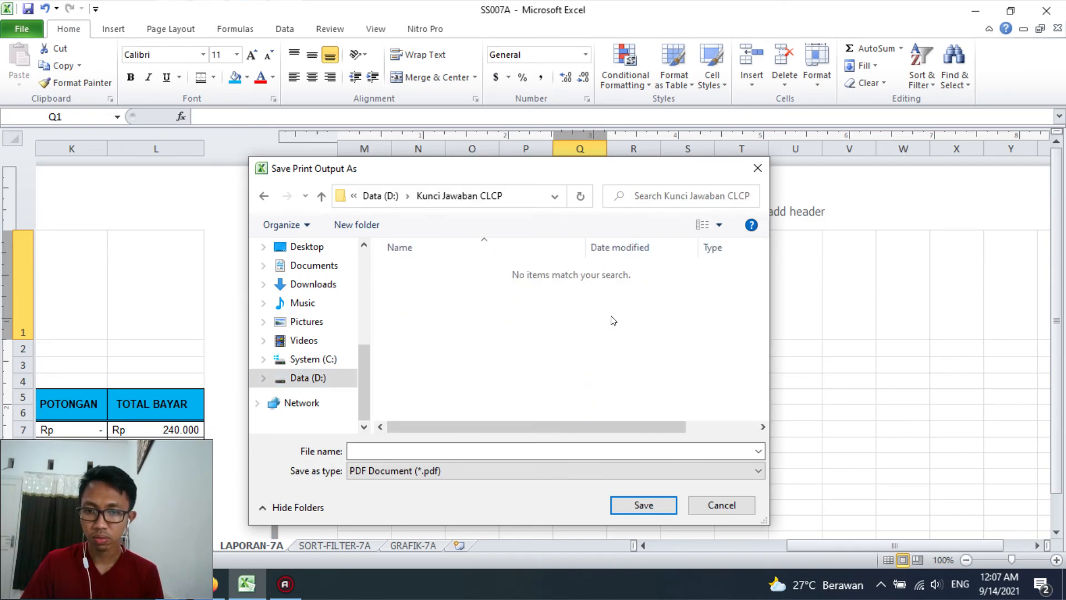
Name the PDF output SS007A followed by the author's full name and save it
click(412, 450)
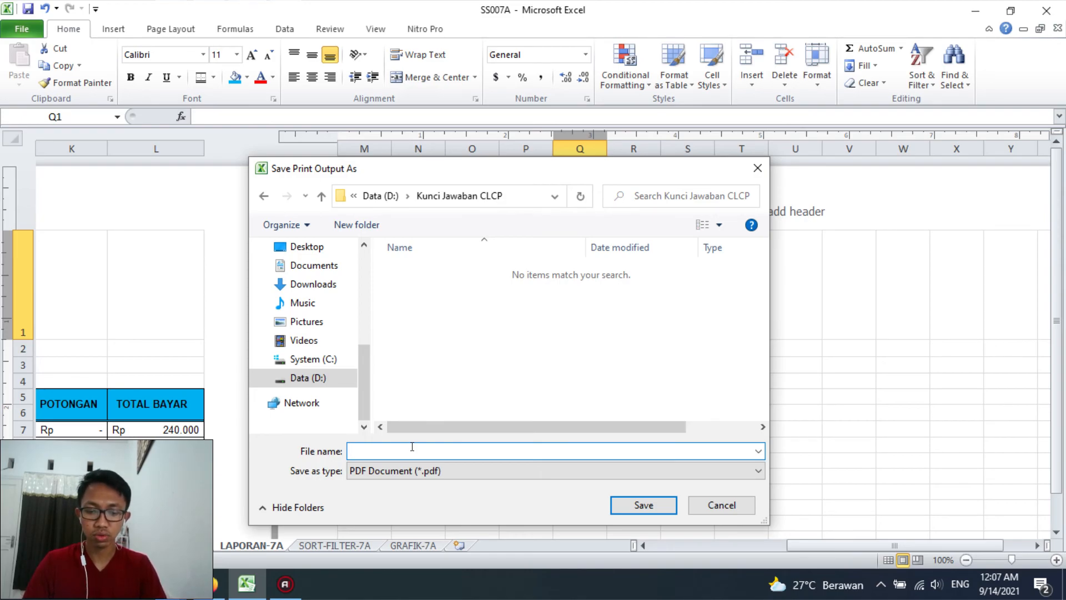
text(SS00)
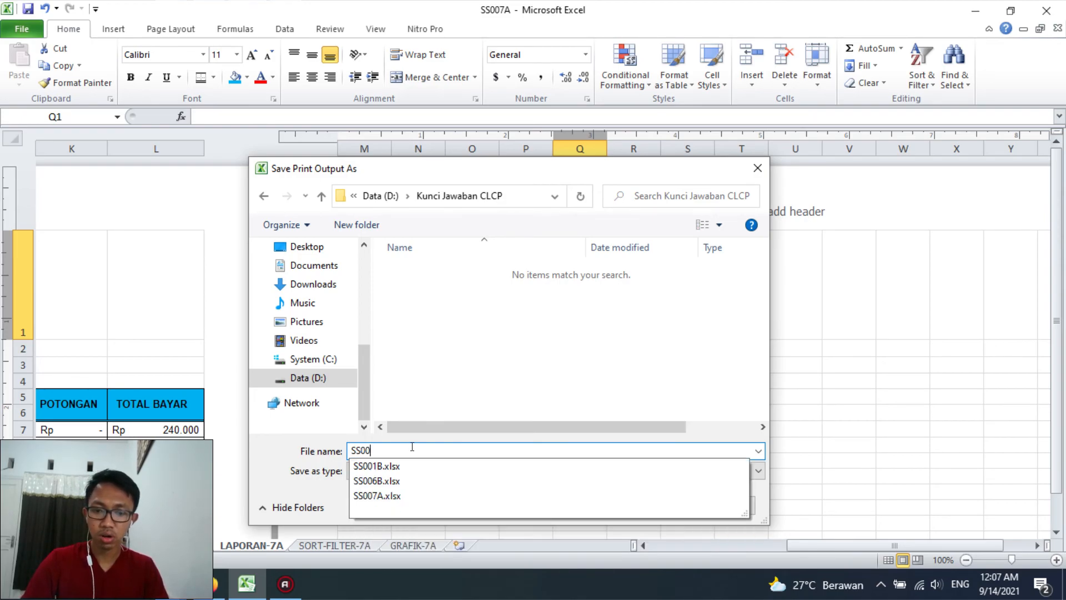
text(7A )
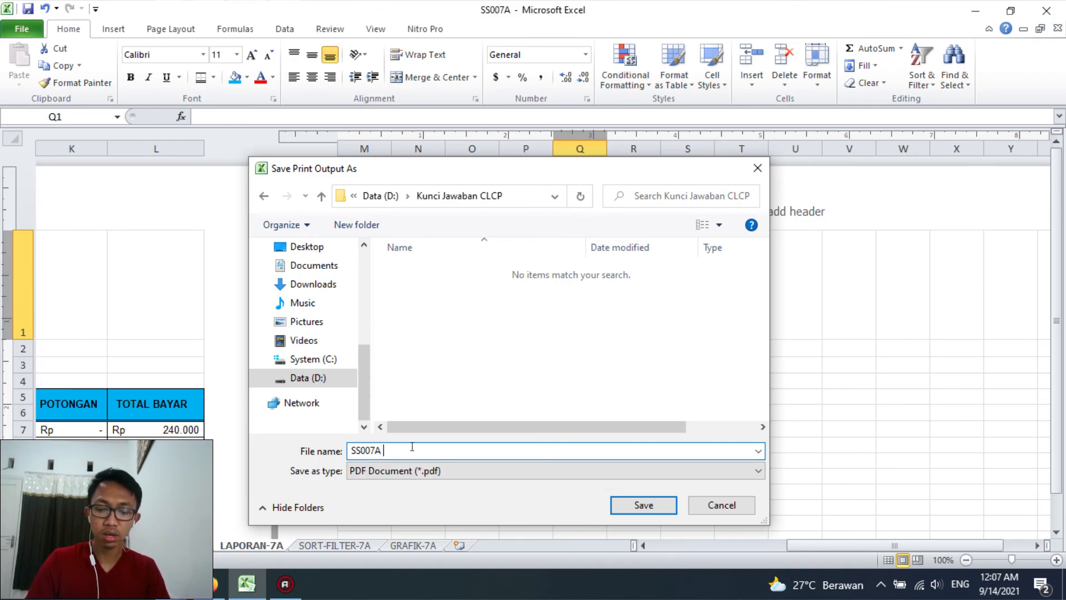
text(M Mughni Izzatur)
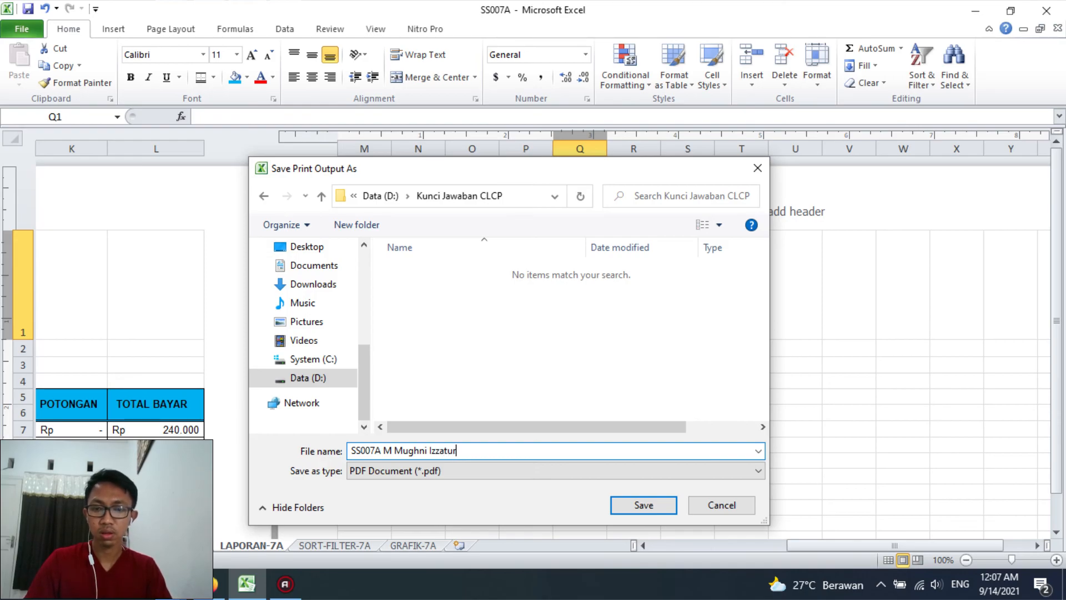
text( Rochman)
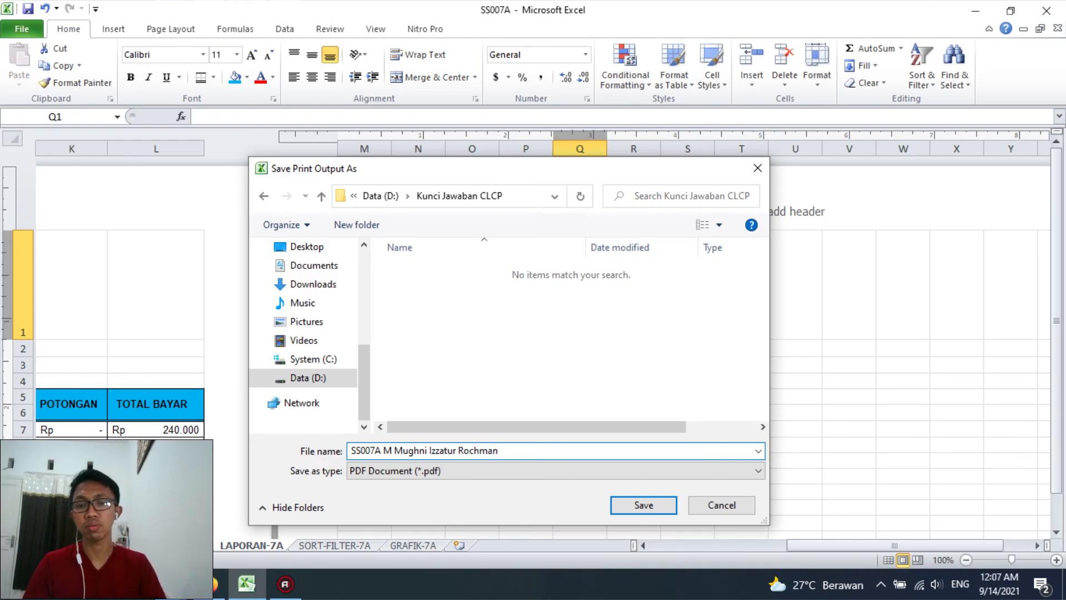
key(Return)
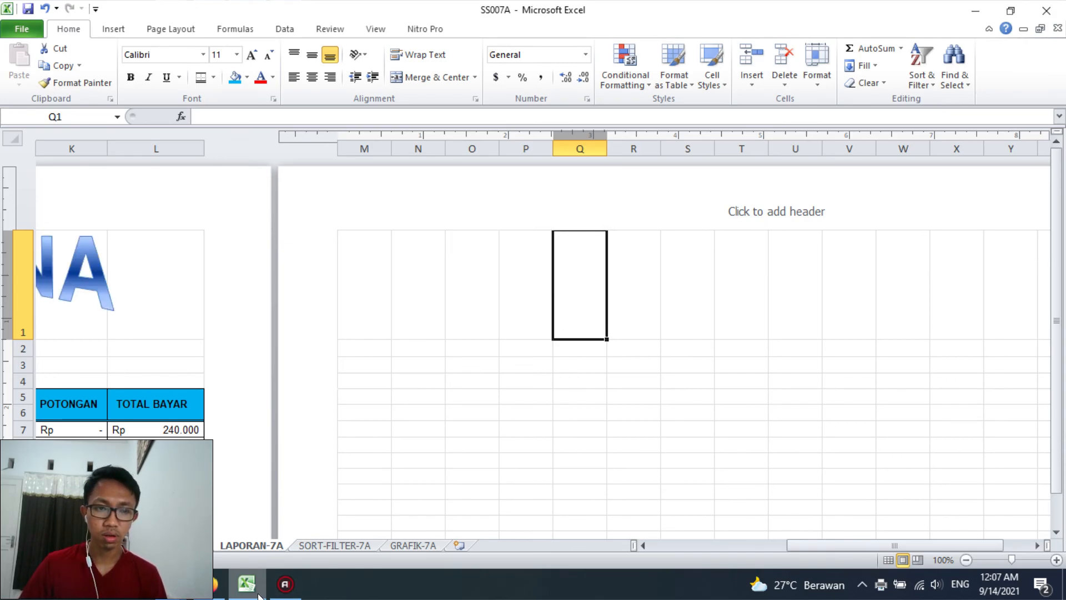
Switch to File Explorer and open the SS007A PDF from the Kunci Jawaban CLCP folder on Data (D:)
mouse_move(174, 595)
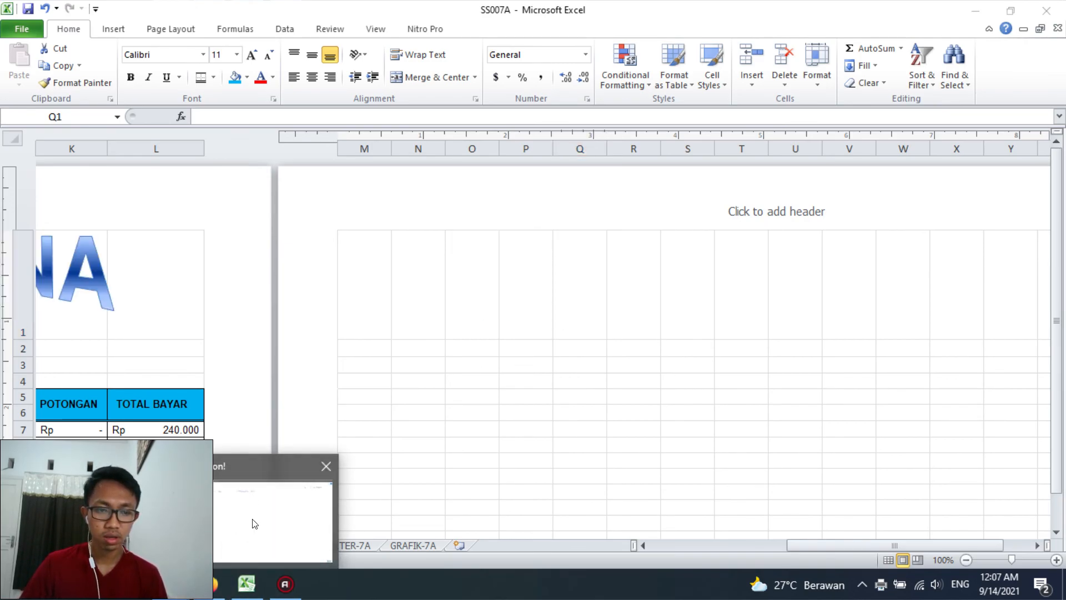
click(253, 519)
click(94, 449)
click(96, 454)
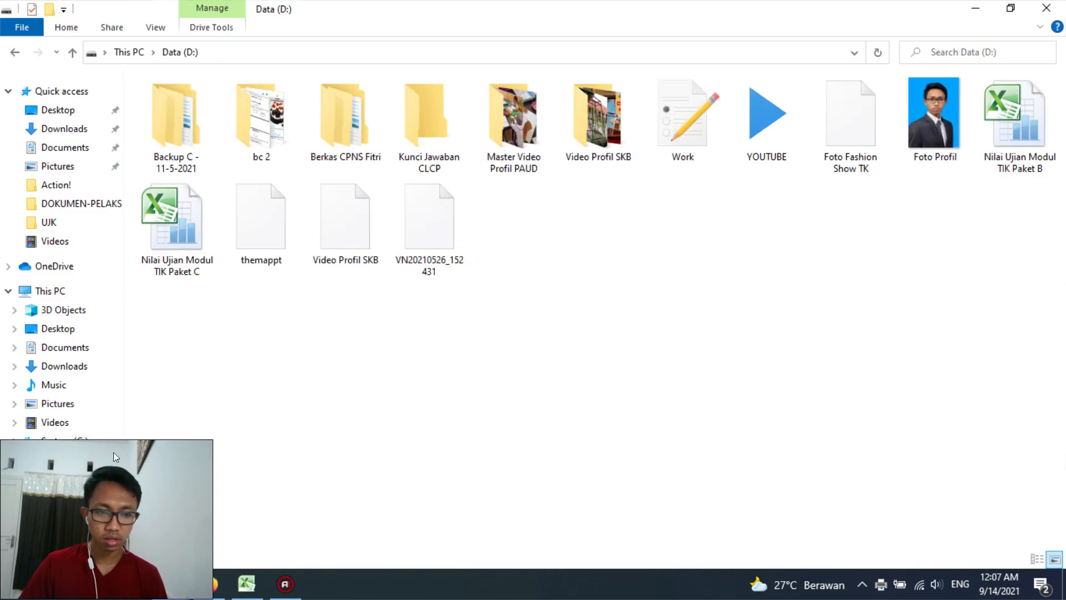
double_click(425, 141)
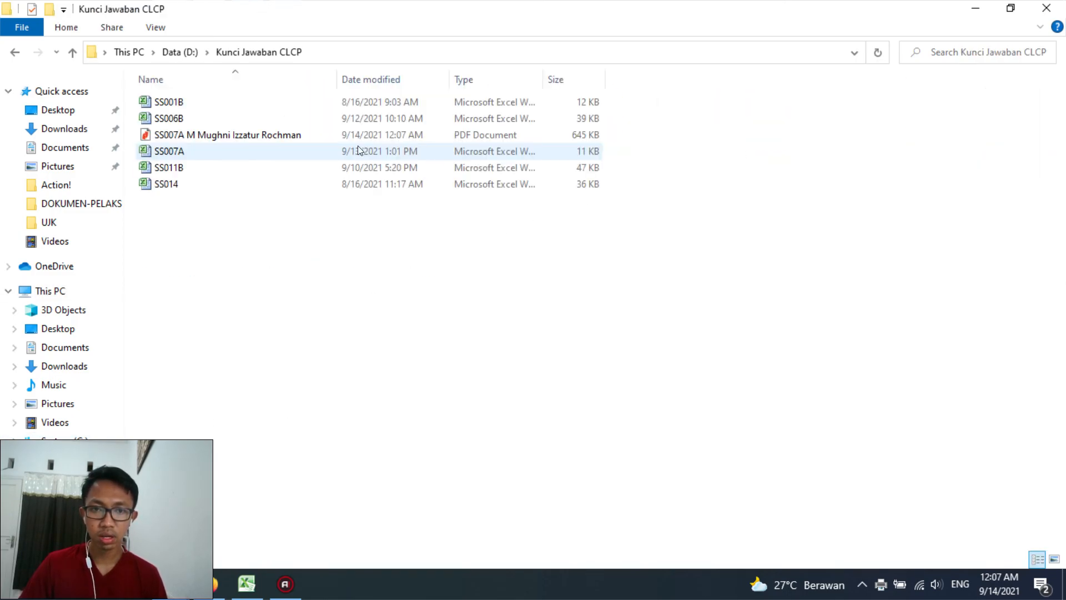
click(211, 135)
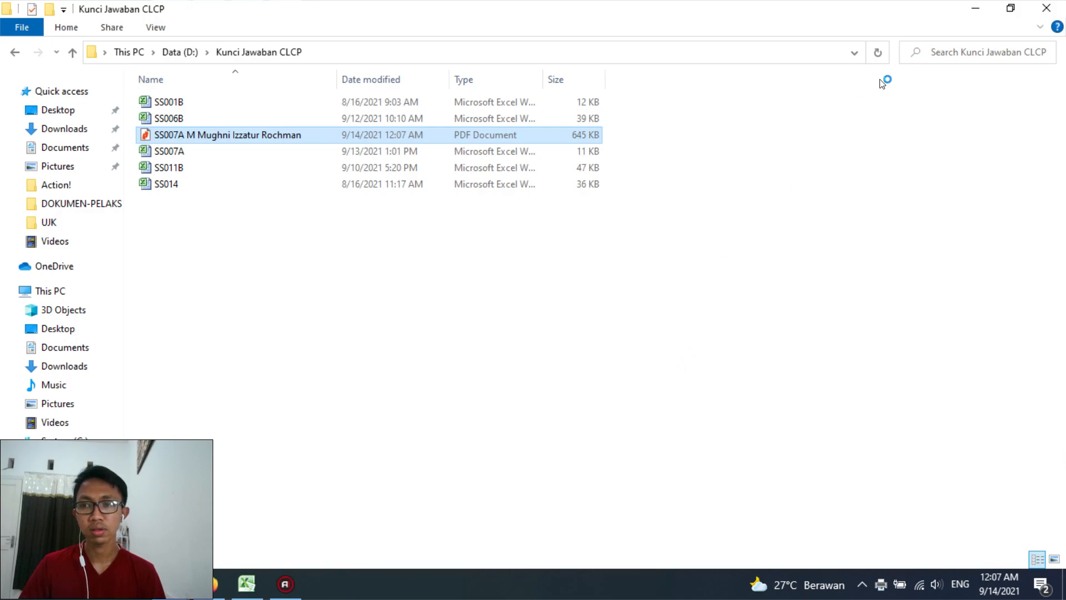
Go back to the Data (D:) folder, then switch to Excel and show the room rental report on LAPORAN-7A from column A
click(22, 54)
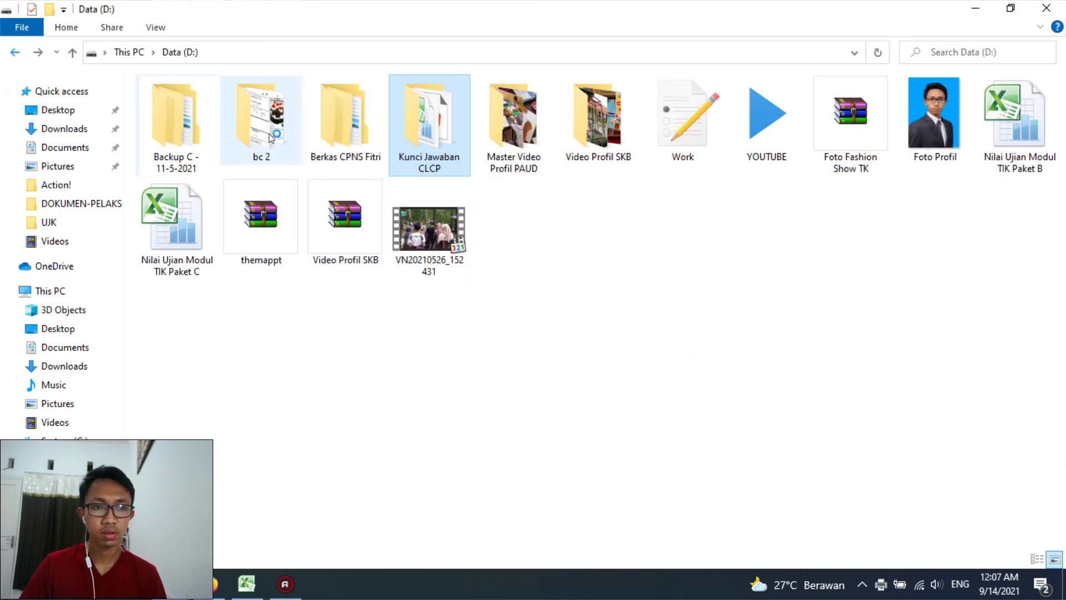
click(405, 359)
click(245, 583)
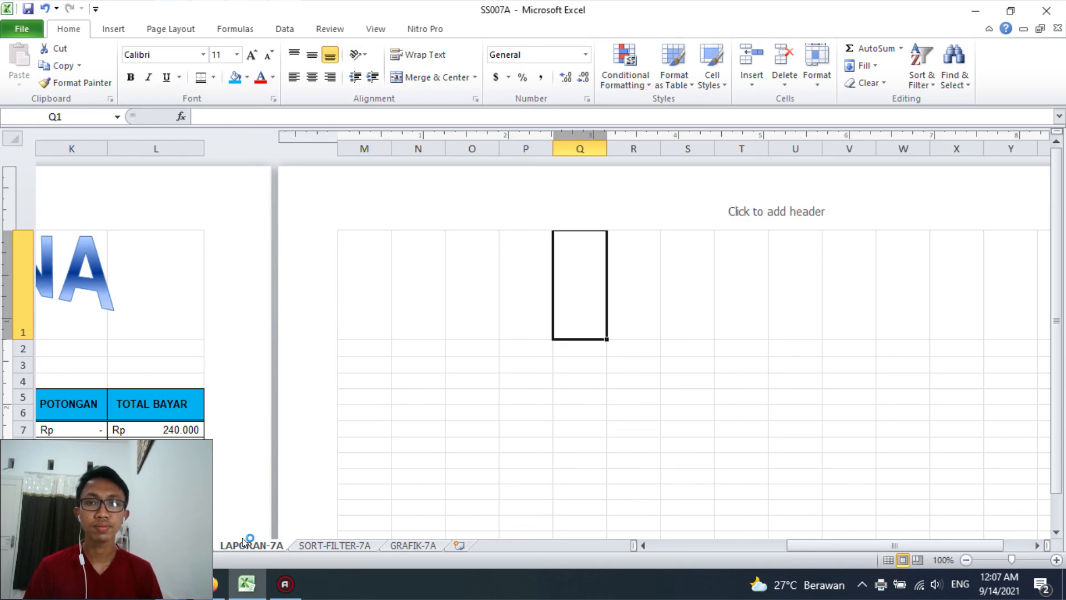
click(777, 547)
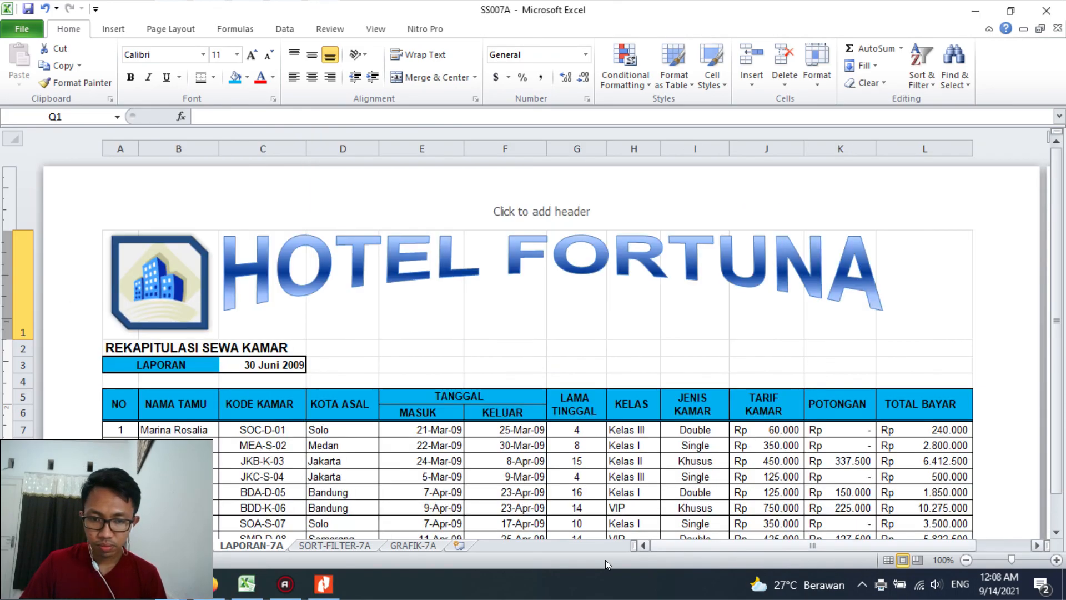
Switch to Nitro Pro, maximize its window and review the pages of the printed SS007A PDF
click(322, 587)
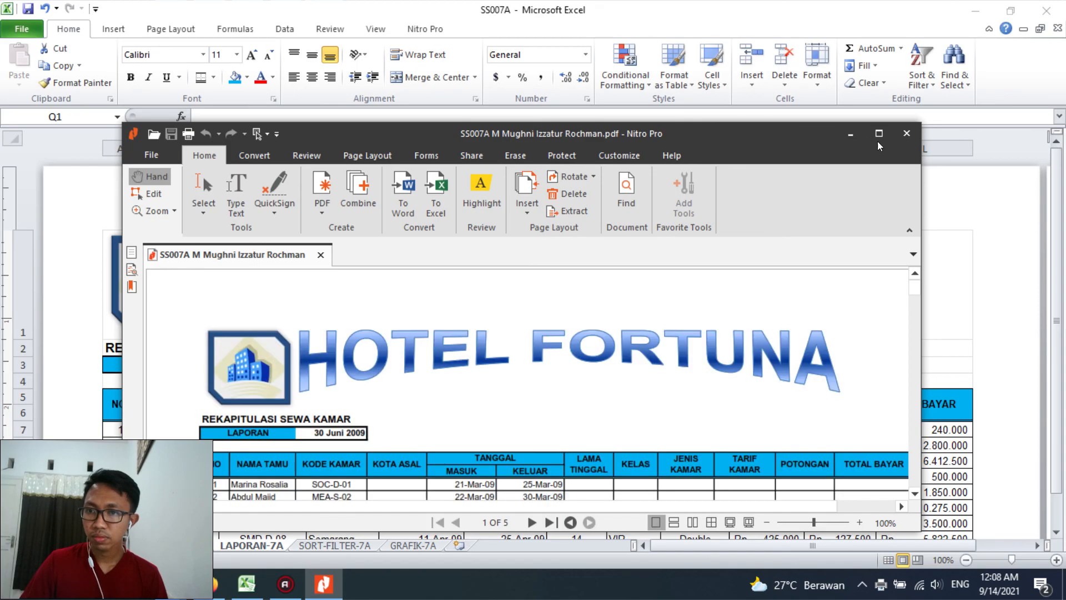
click(879, 133)
scroll(533, 288, down, 15)
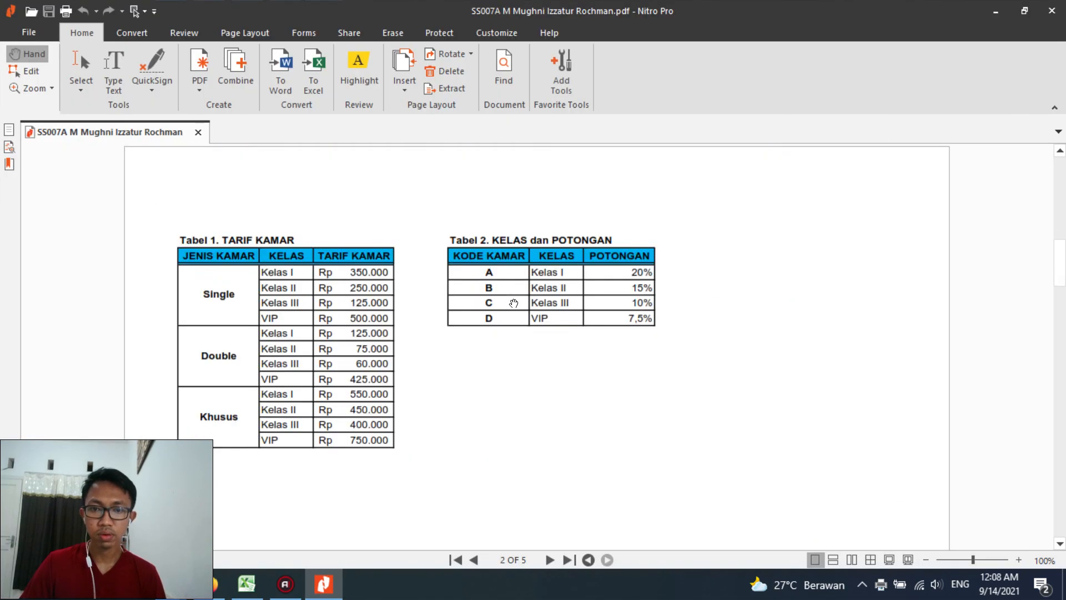
scroll(513, 303, down, 9)
scroll(514, 303, up, 6)
scroll(514, 303, up, 20)
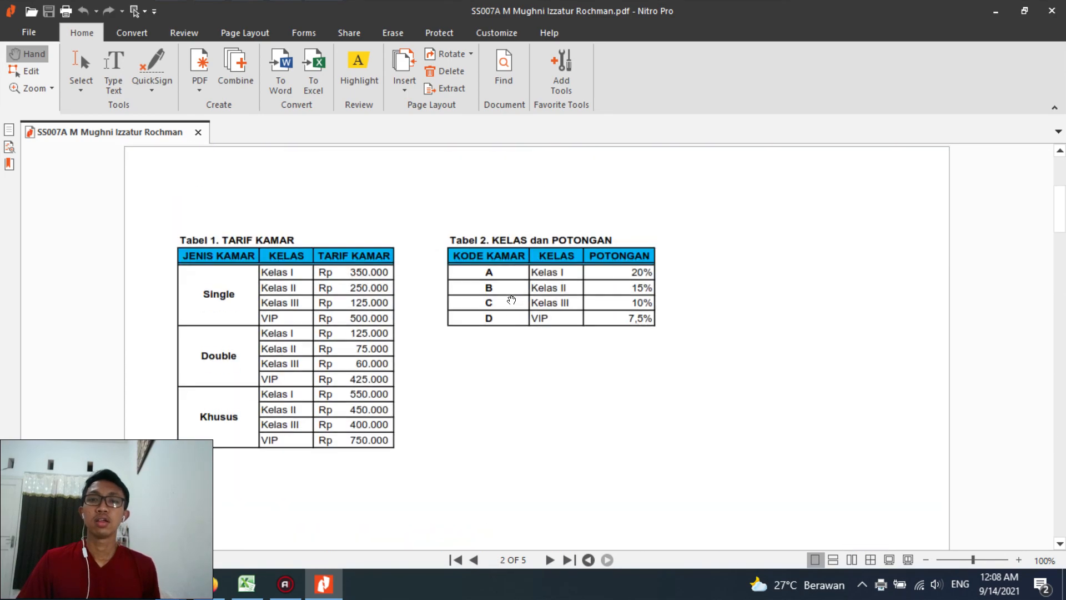